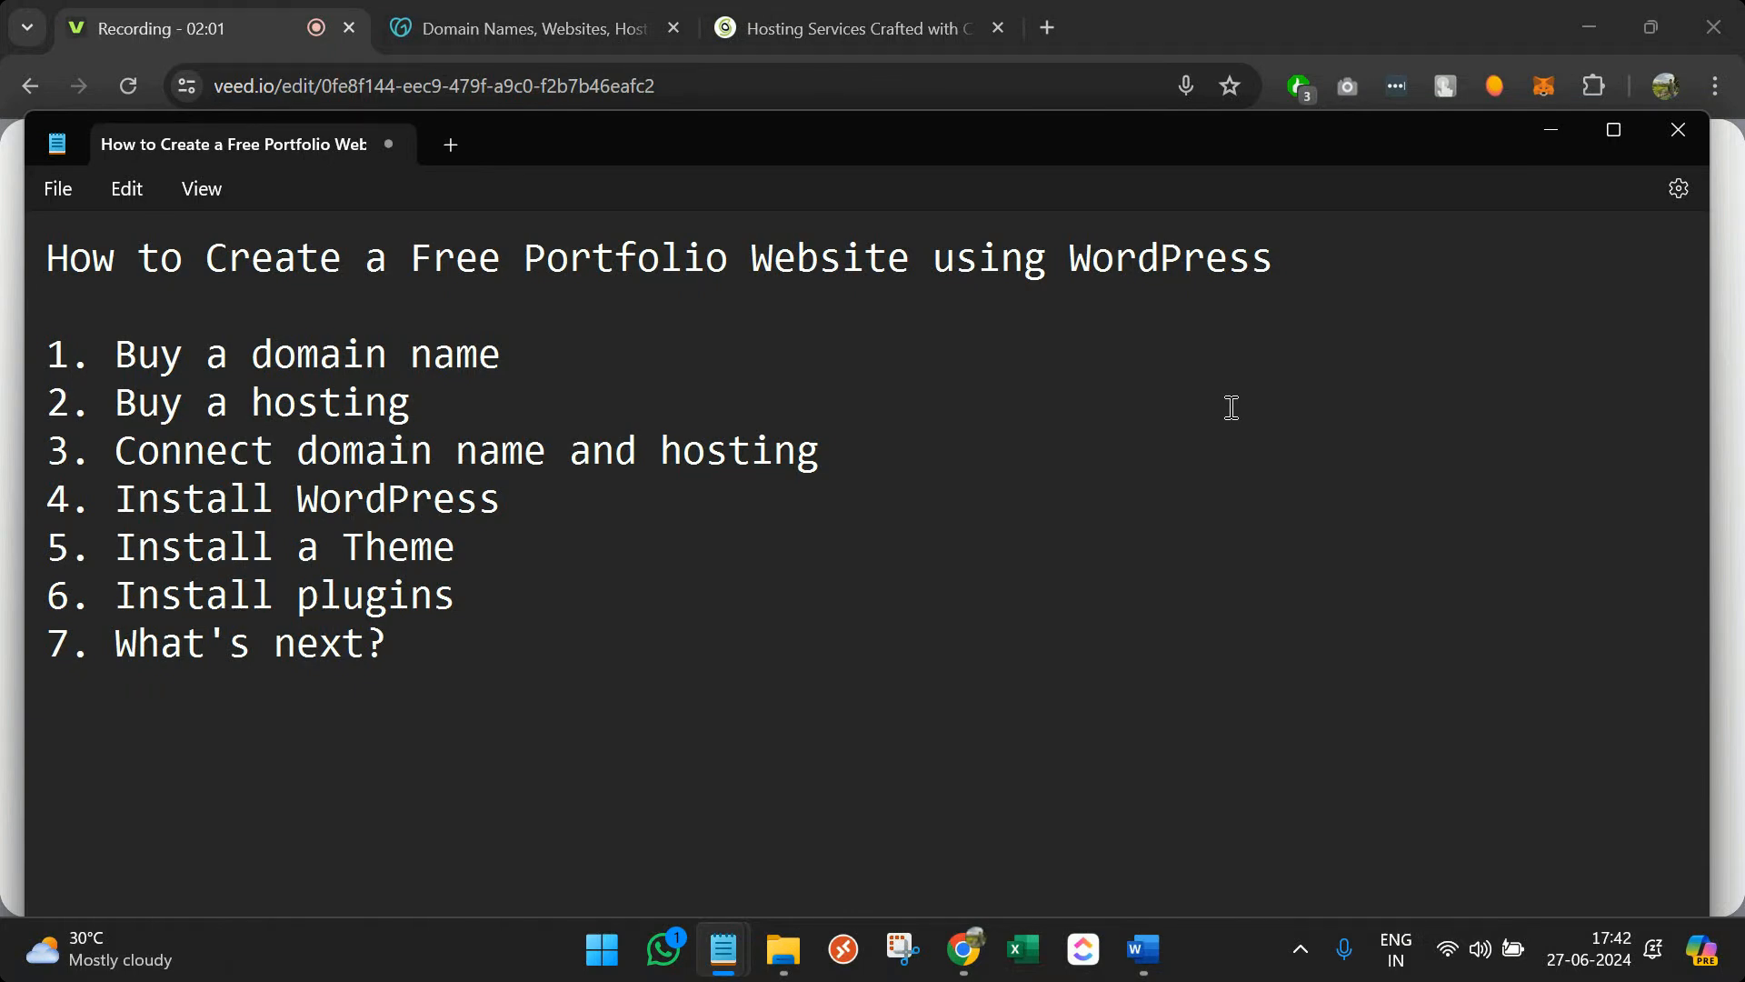
Switch from the Notepad outline to the GoDaddy home page in Chrome
click(576, 18)
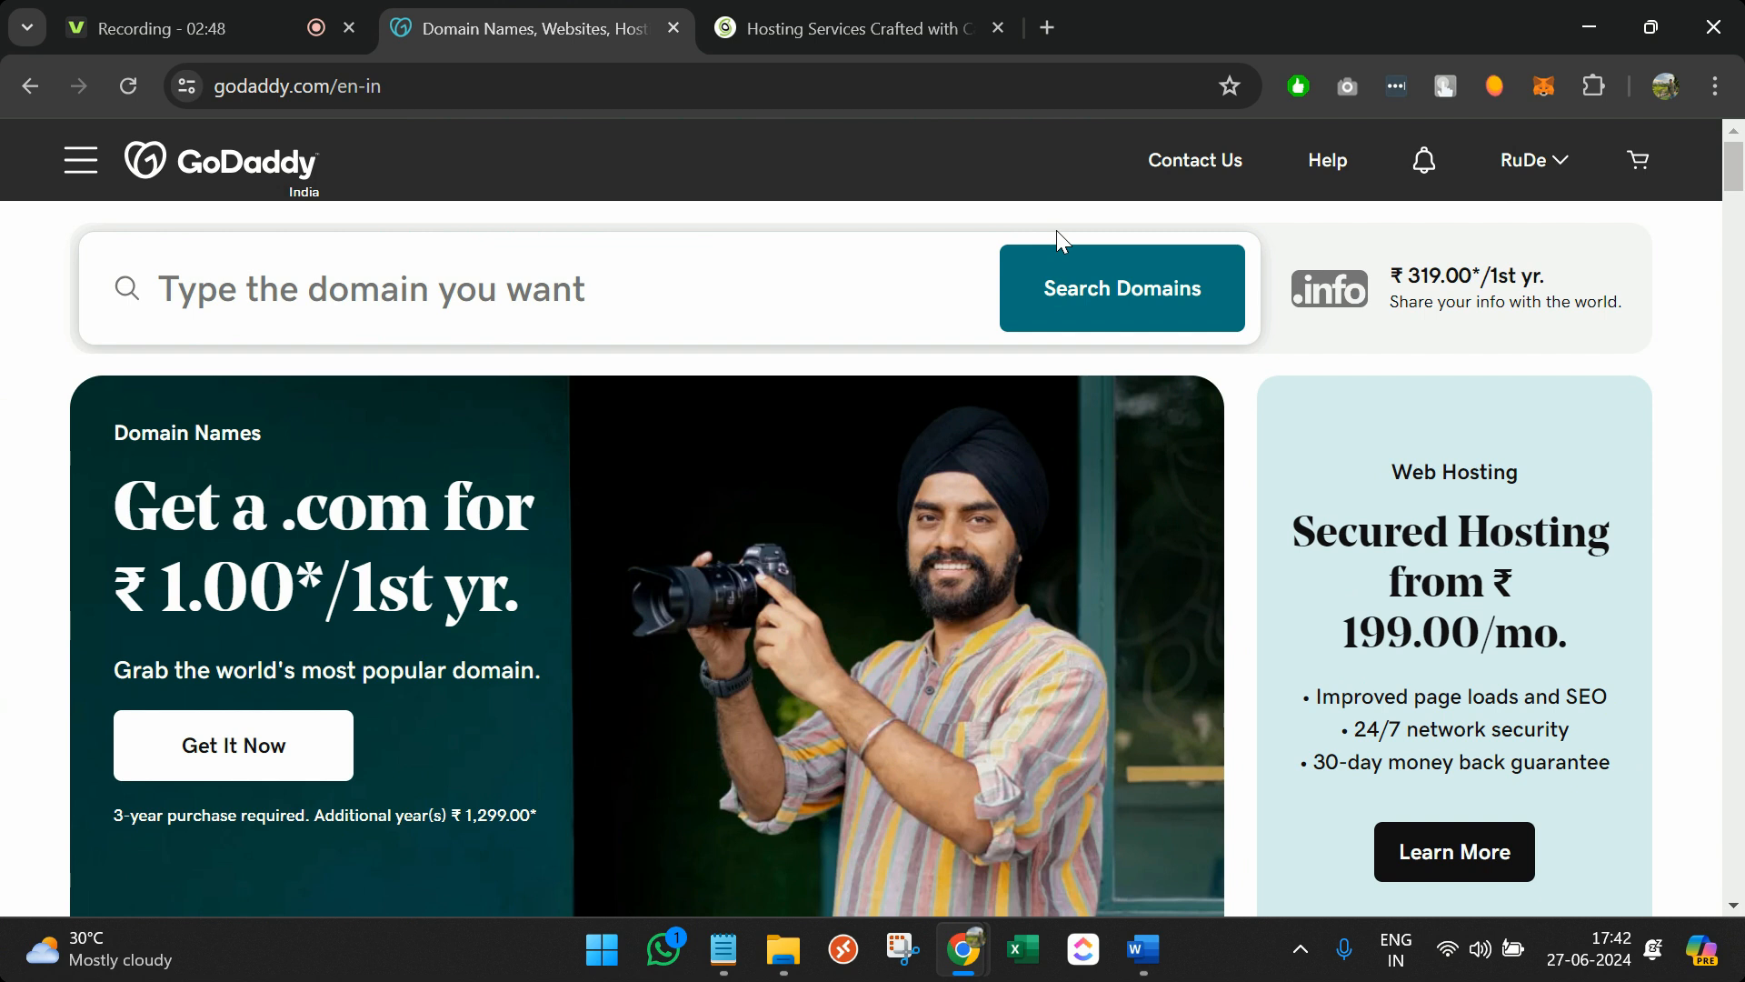
Search for the owner's-name domain and add the exact-match .com (₹1, 3-year term) to the cart
click(804, 300)
text(rud)
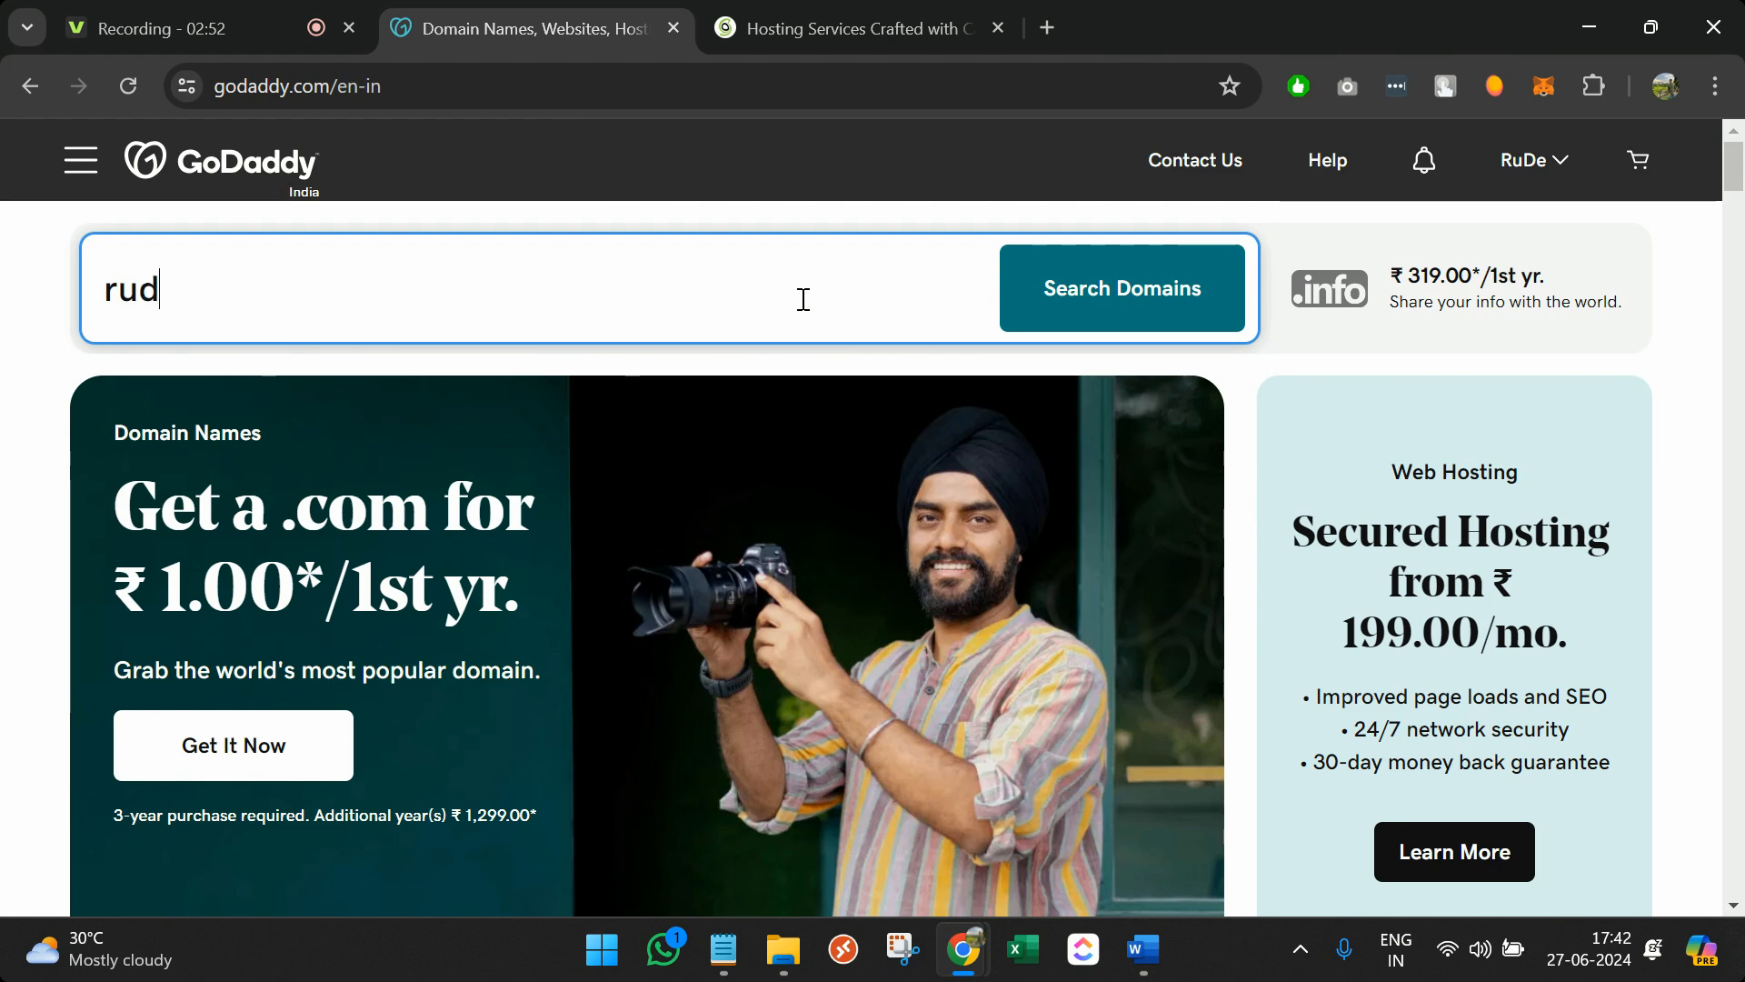
text(ramanipandey)
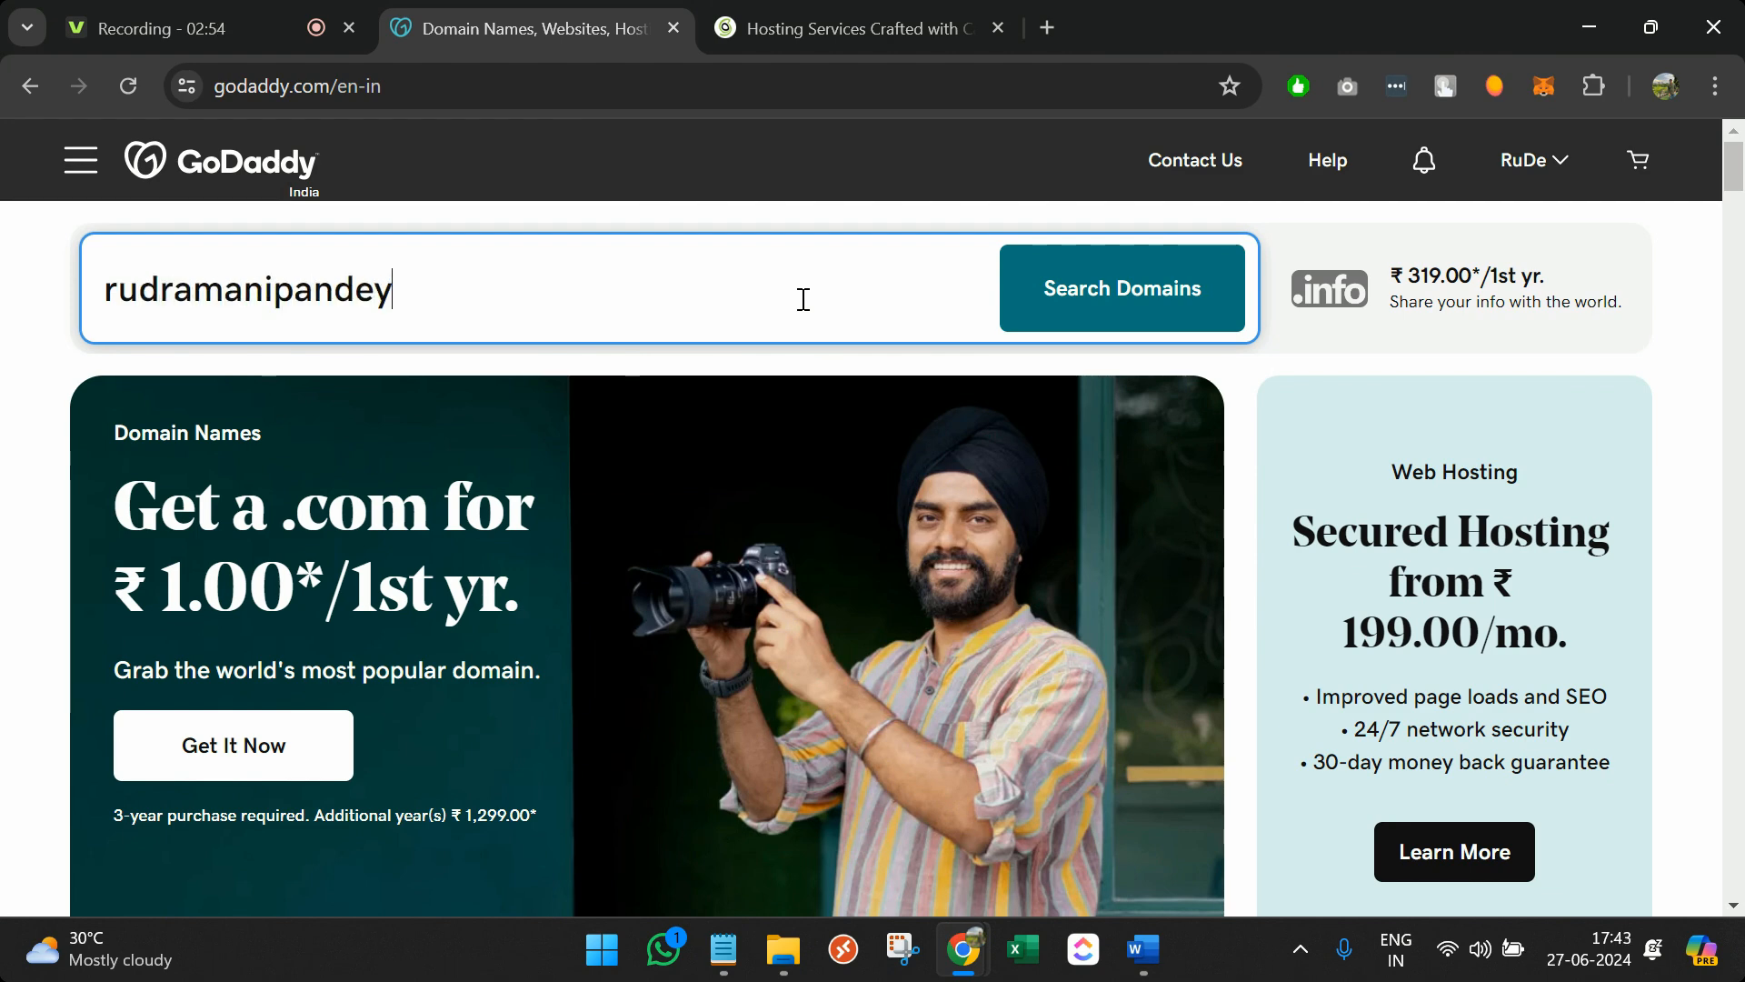
key(Return)
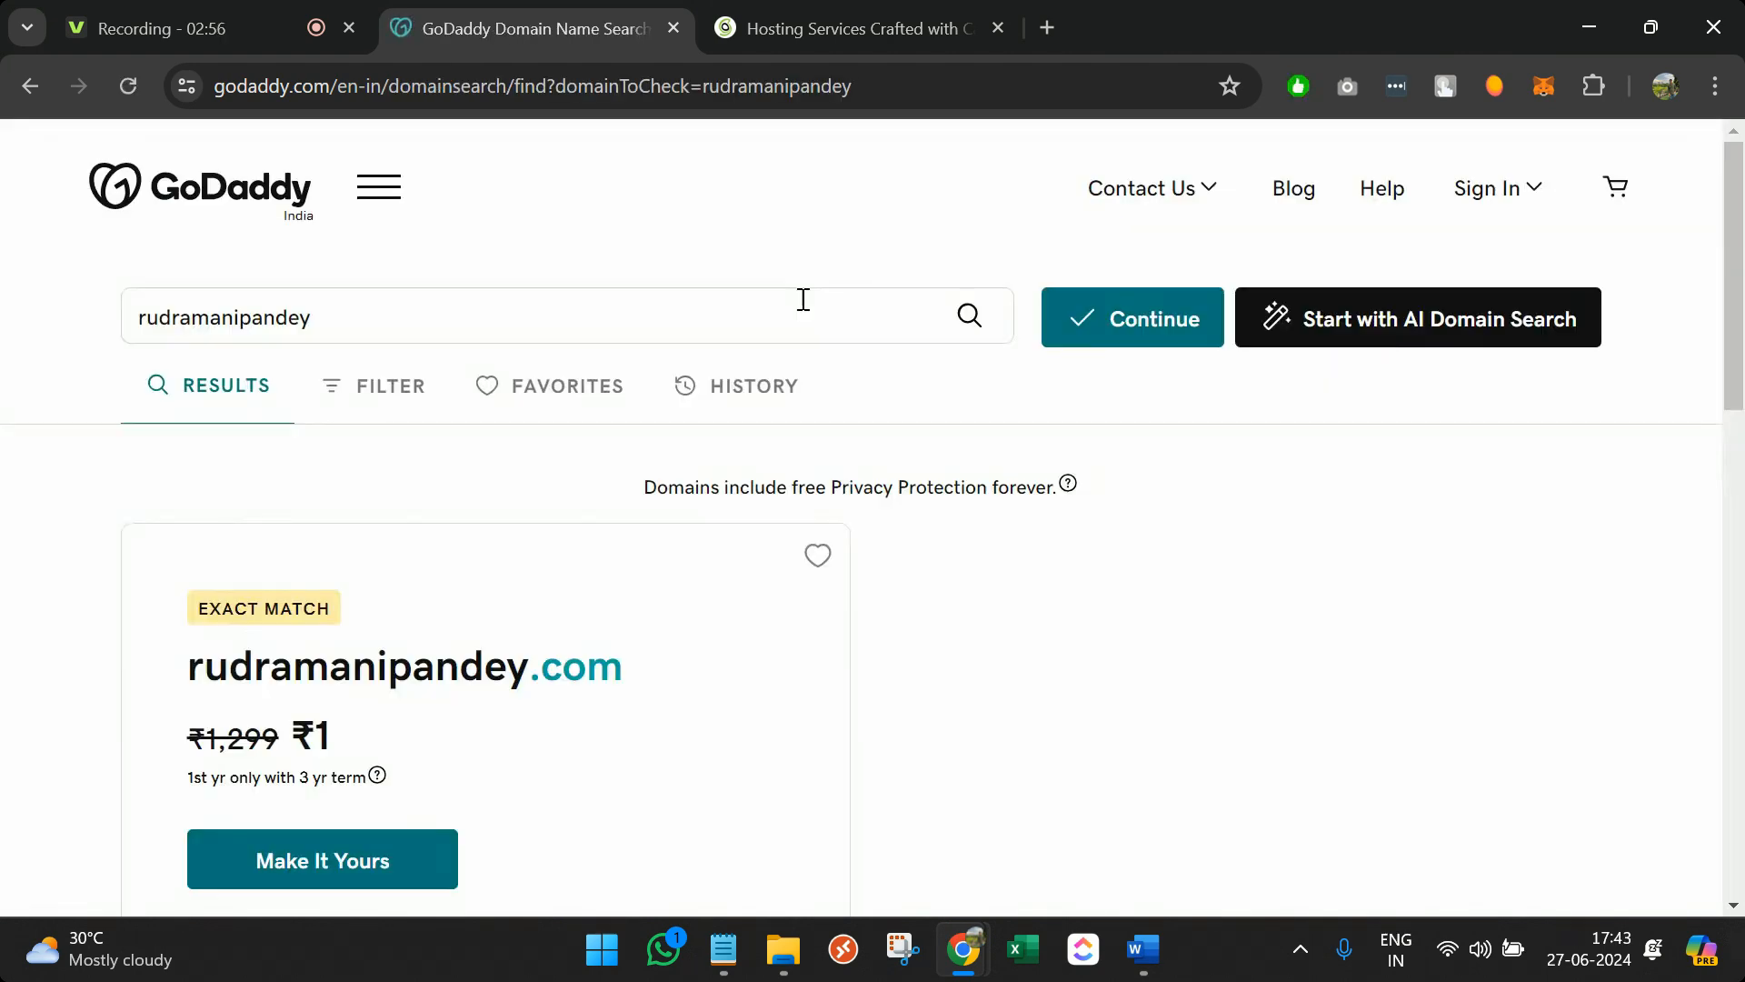
scroll(707, 668, down, 1)
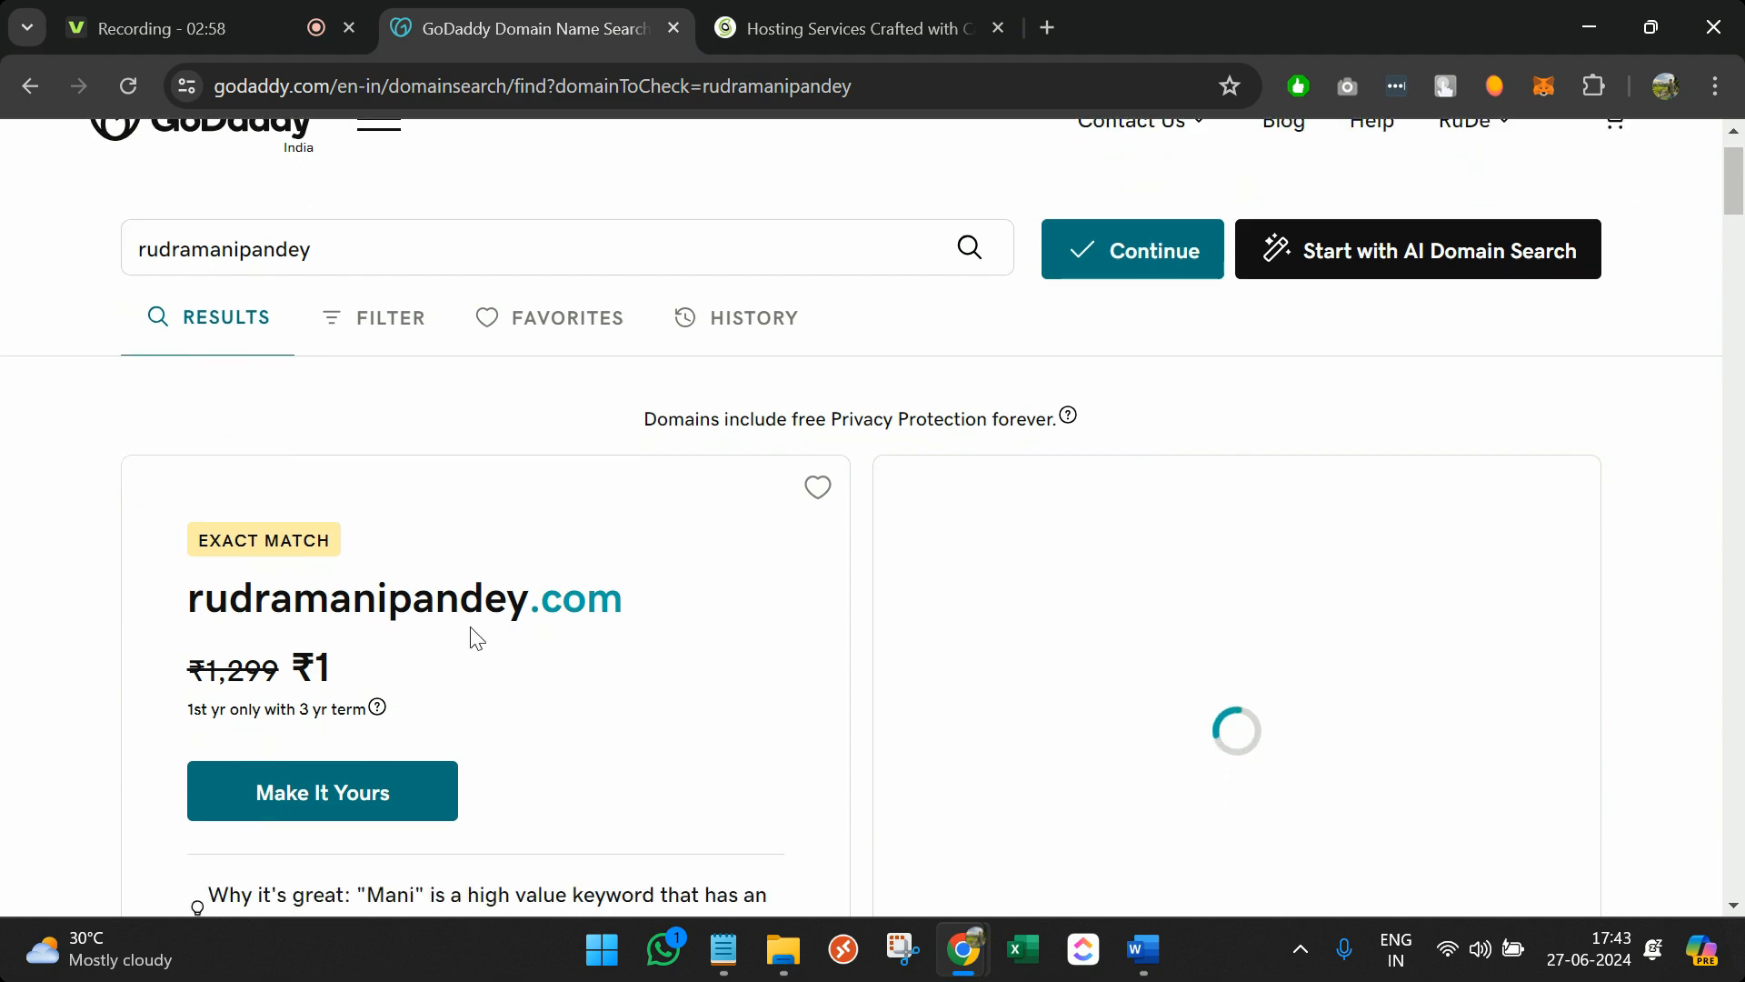
triple_click(401, 601)
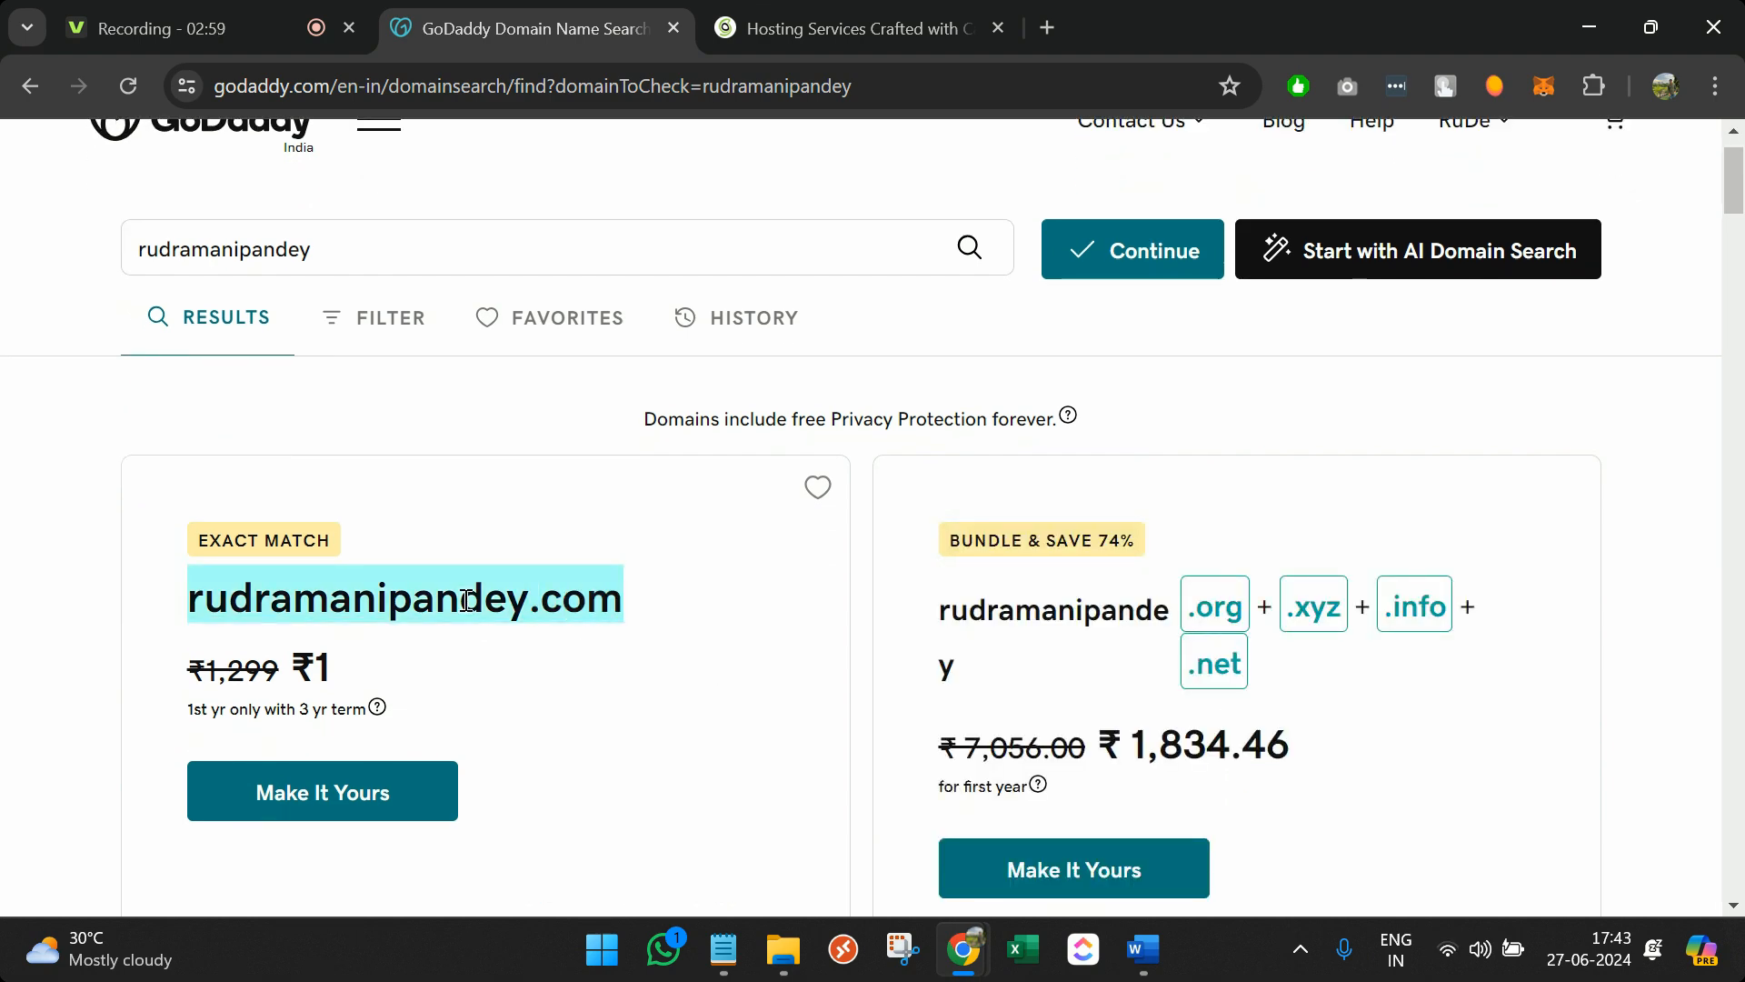
click(324, 658)
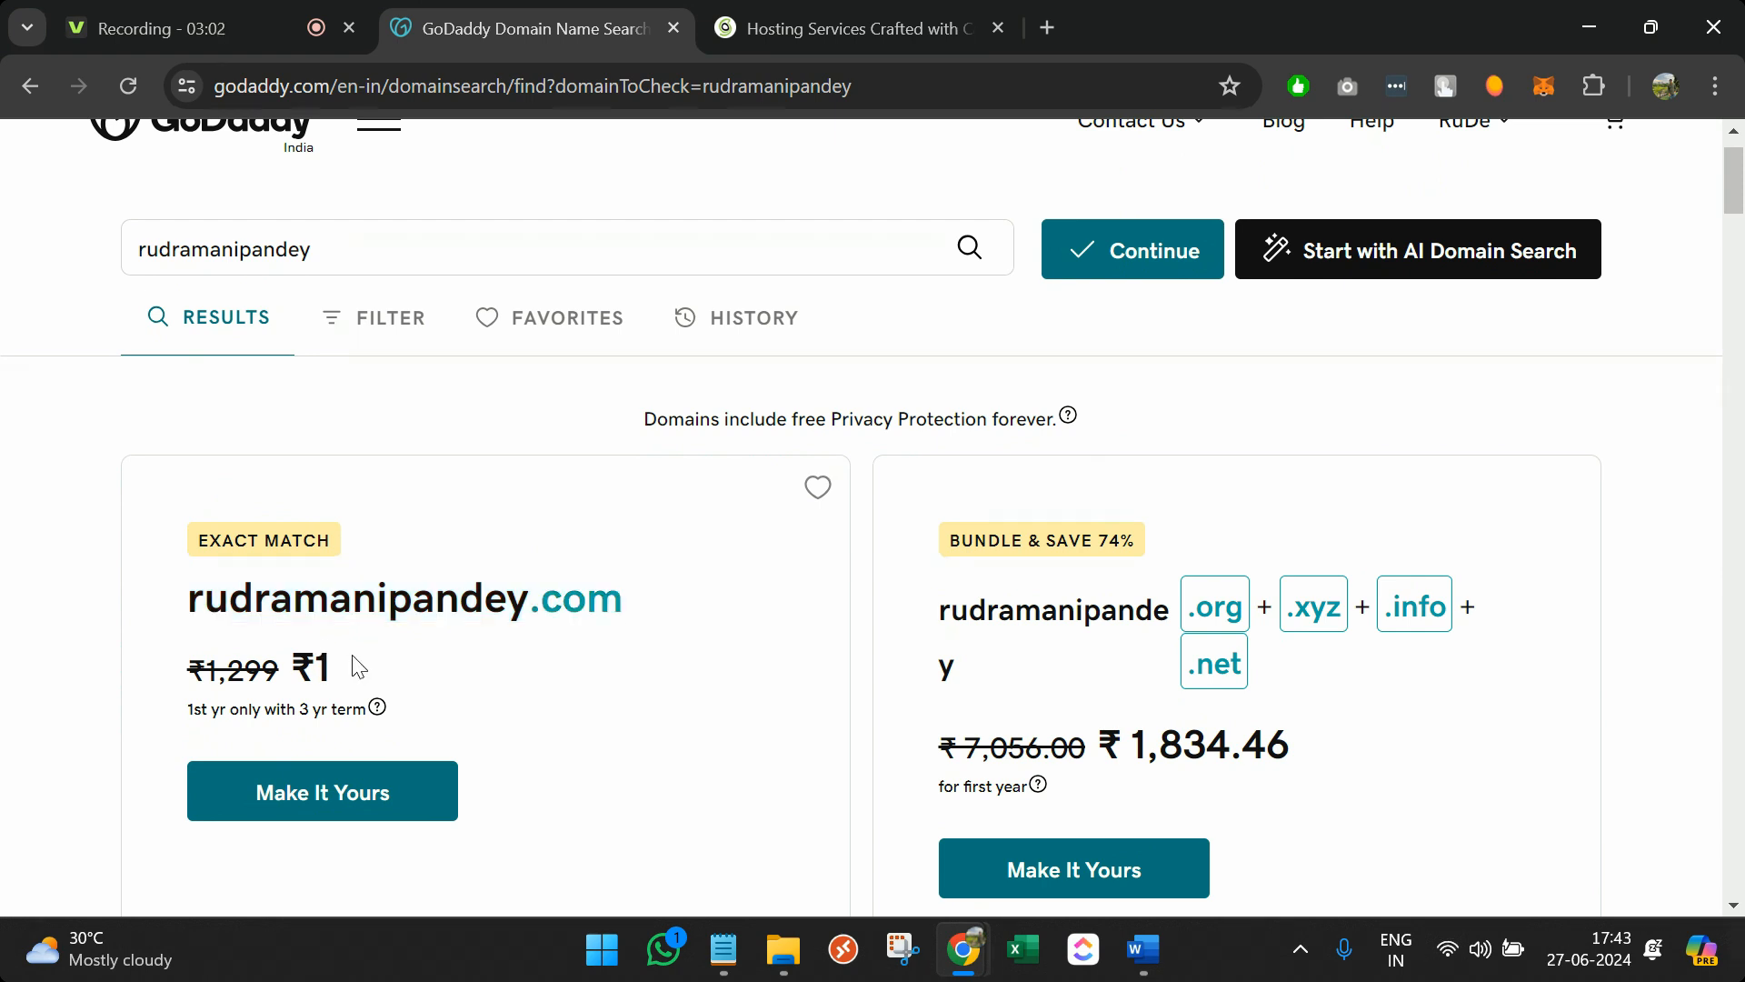
triple_click(273, 720)
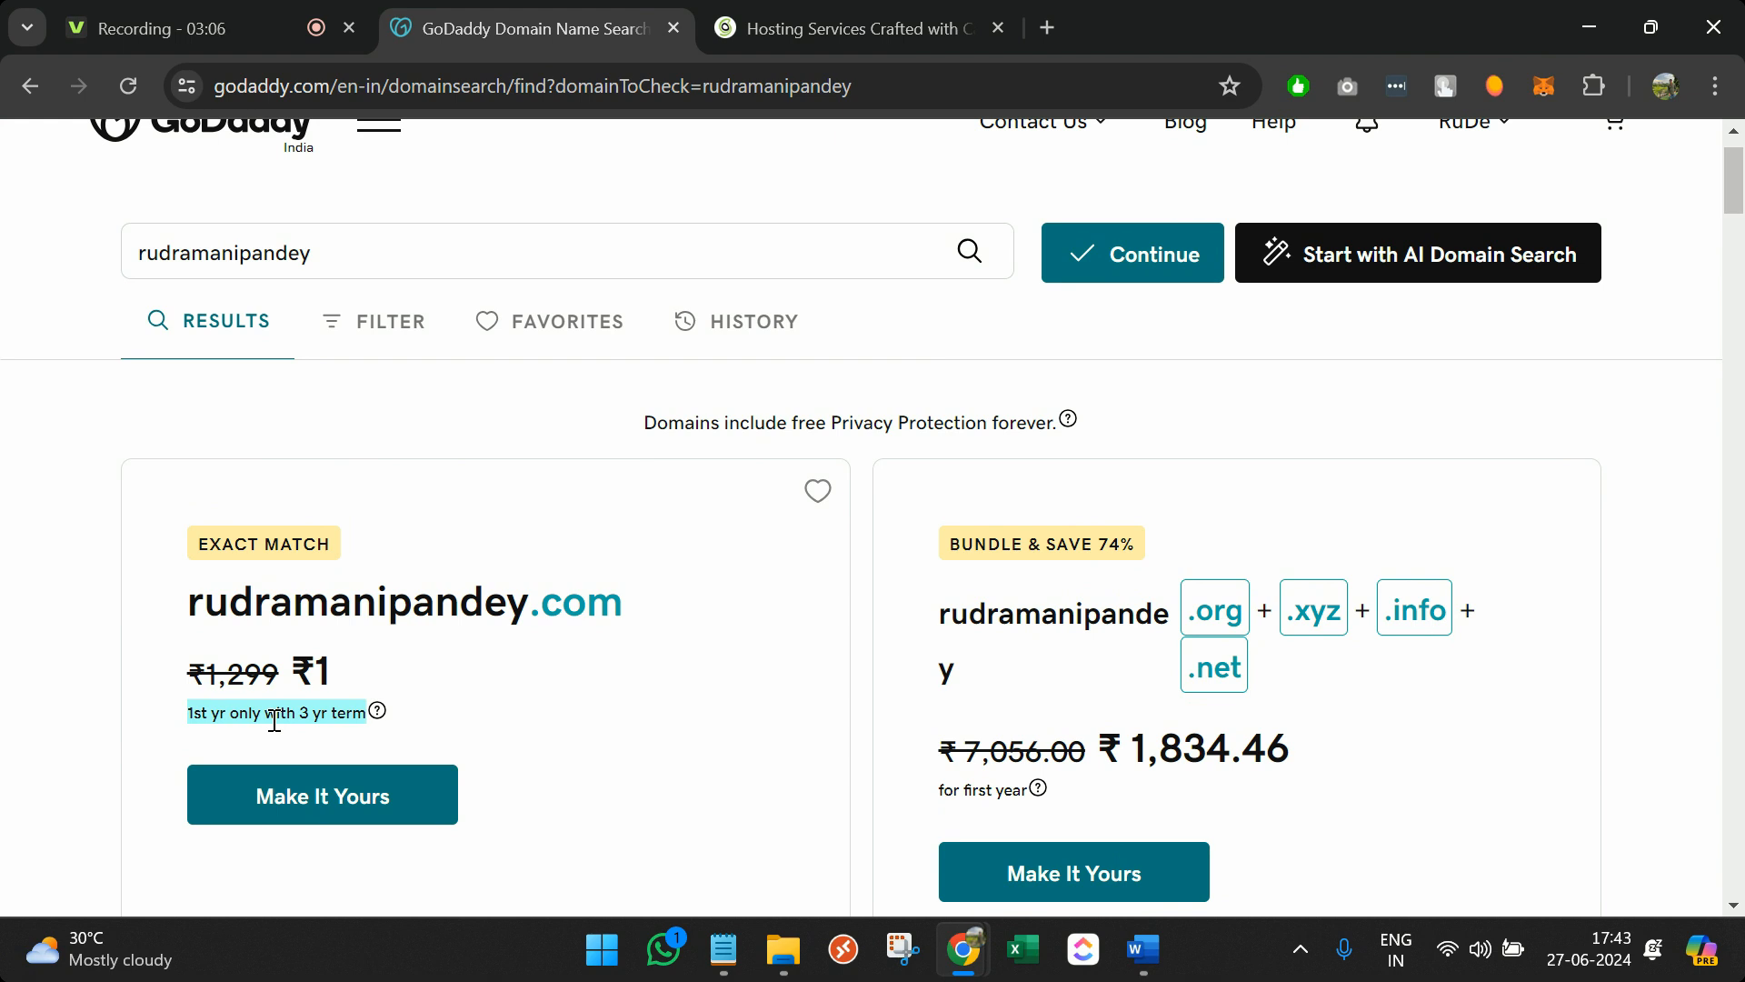
click(325, 783)
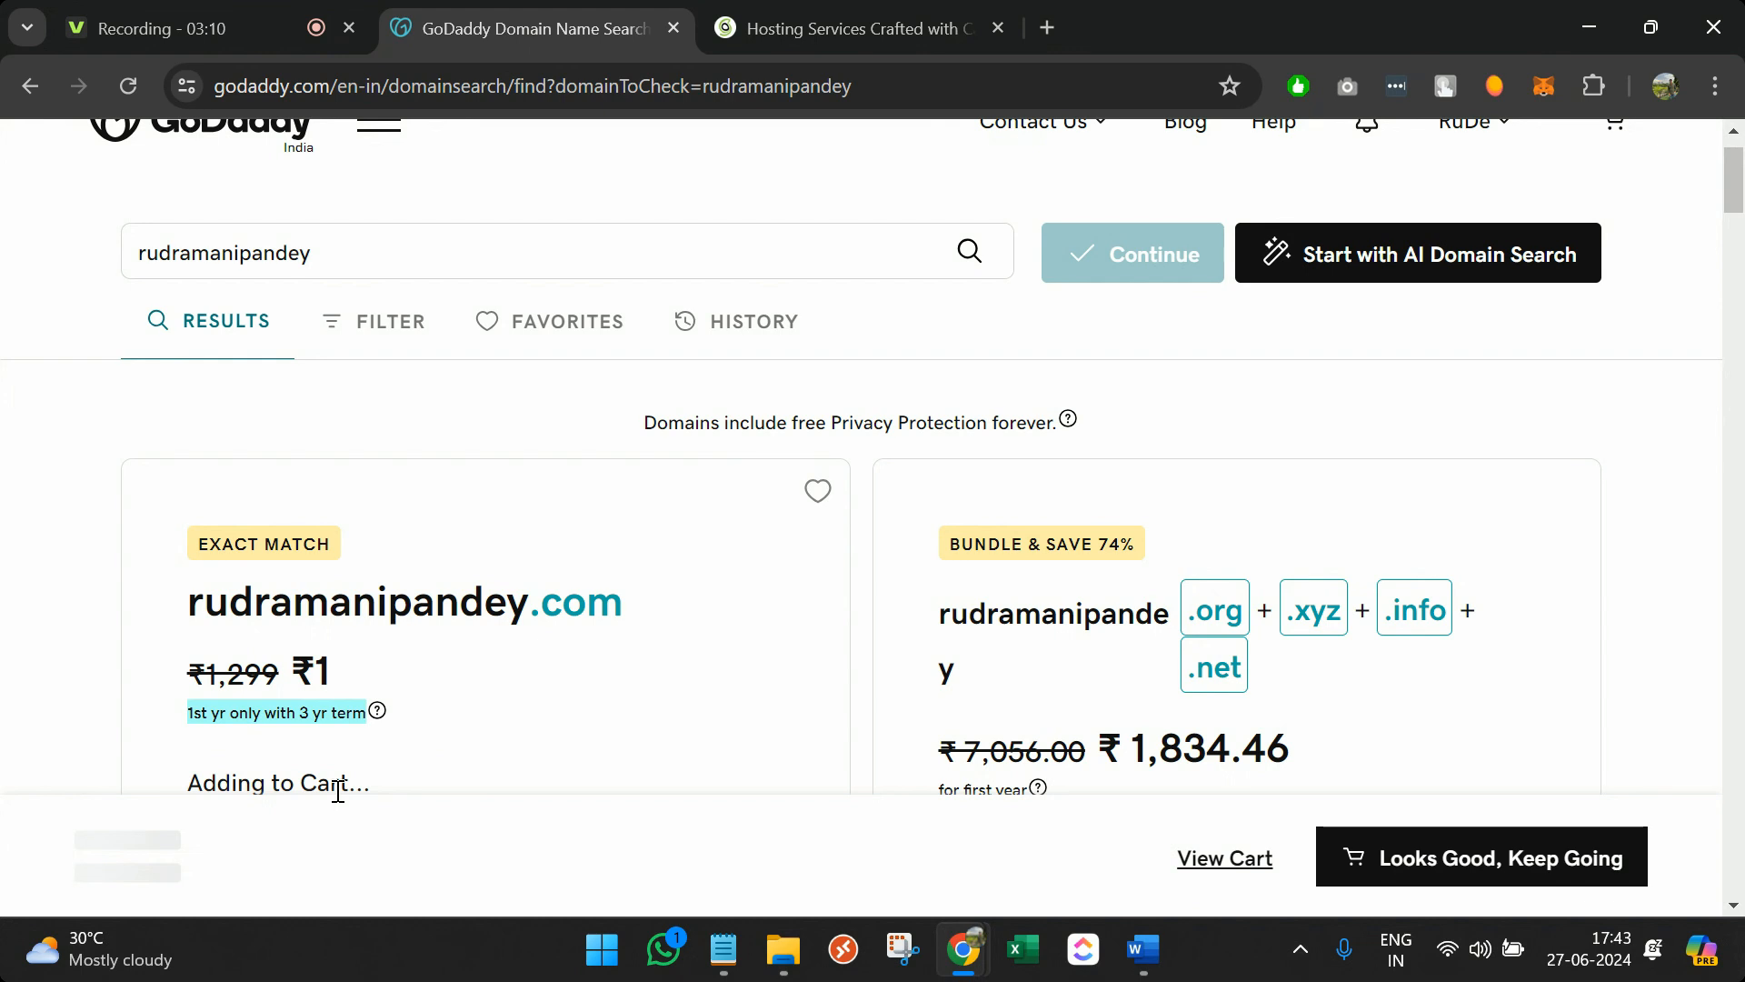
Check the cart's 3-year .com registration at ₹2,599.00 and continue to the add-ons page
click(1224, 865)
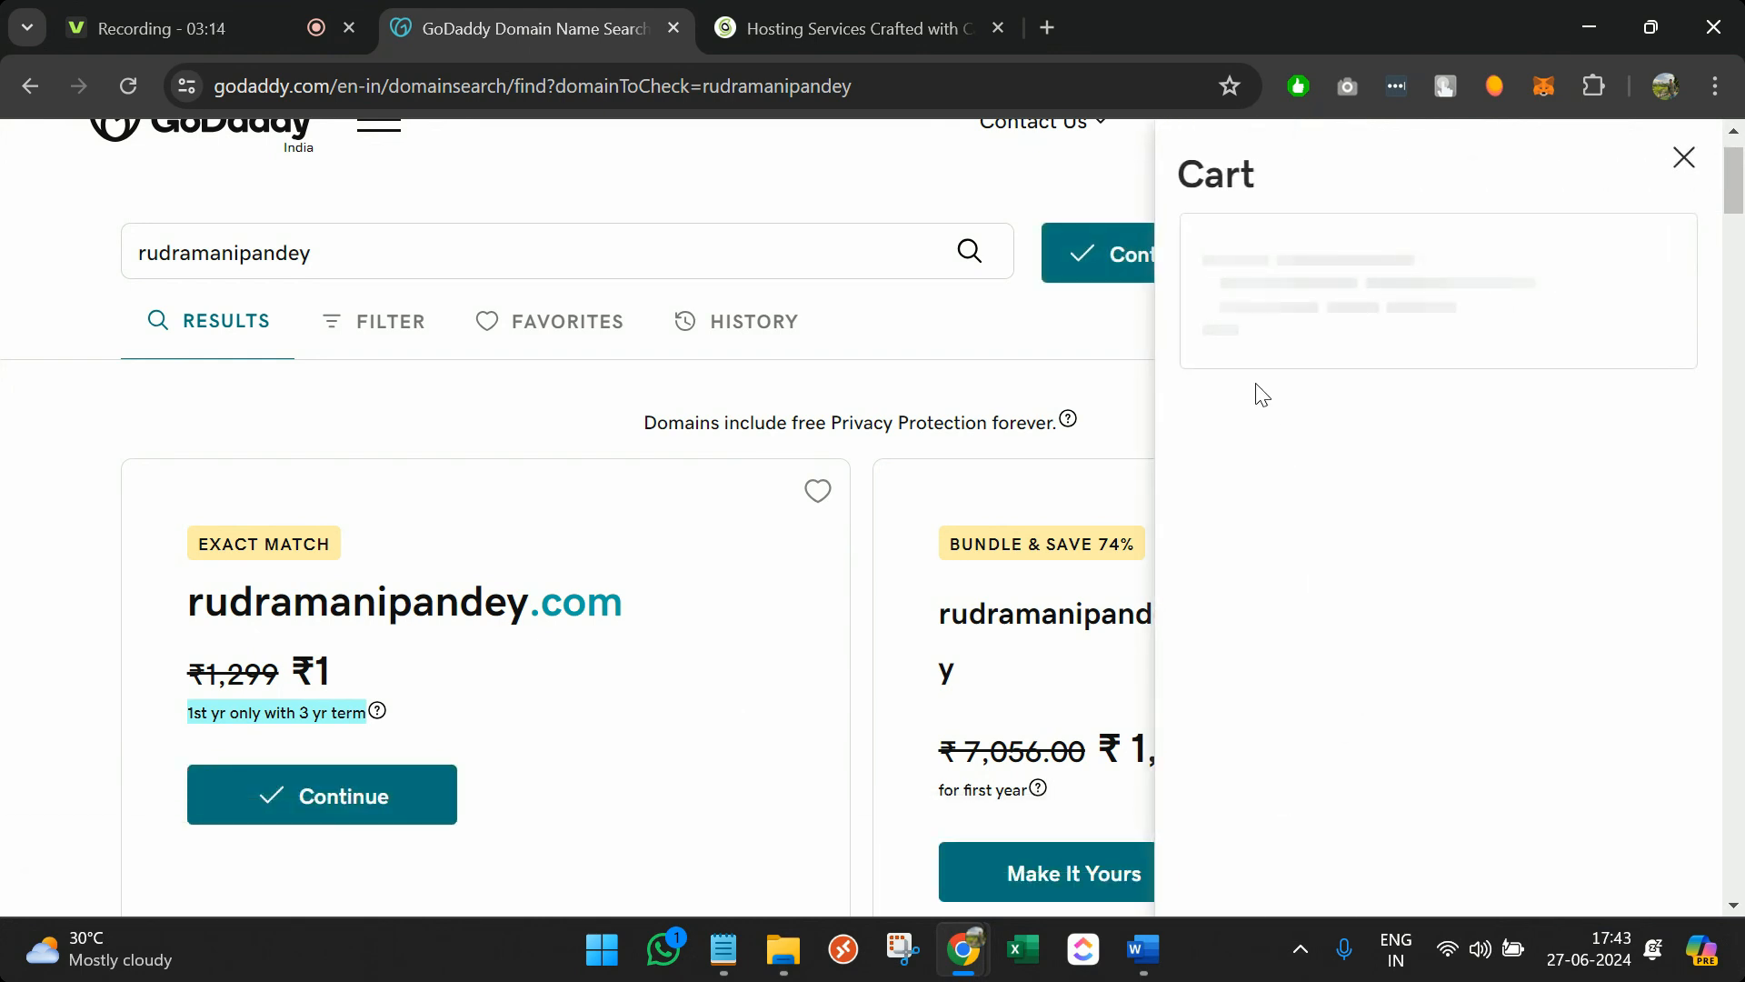
scroll(1415, 515, down, 2)
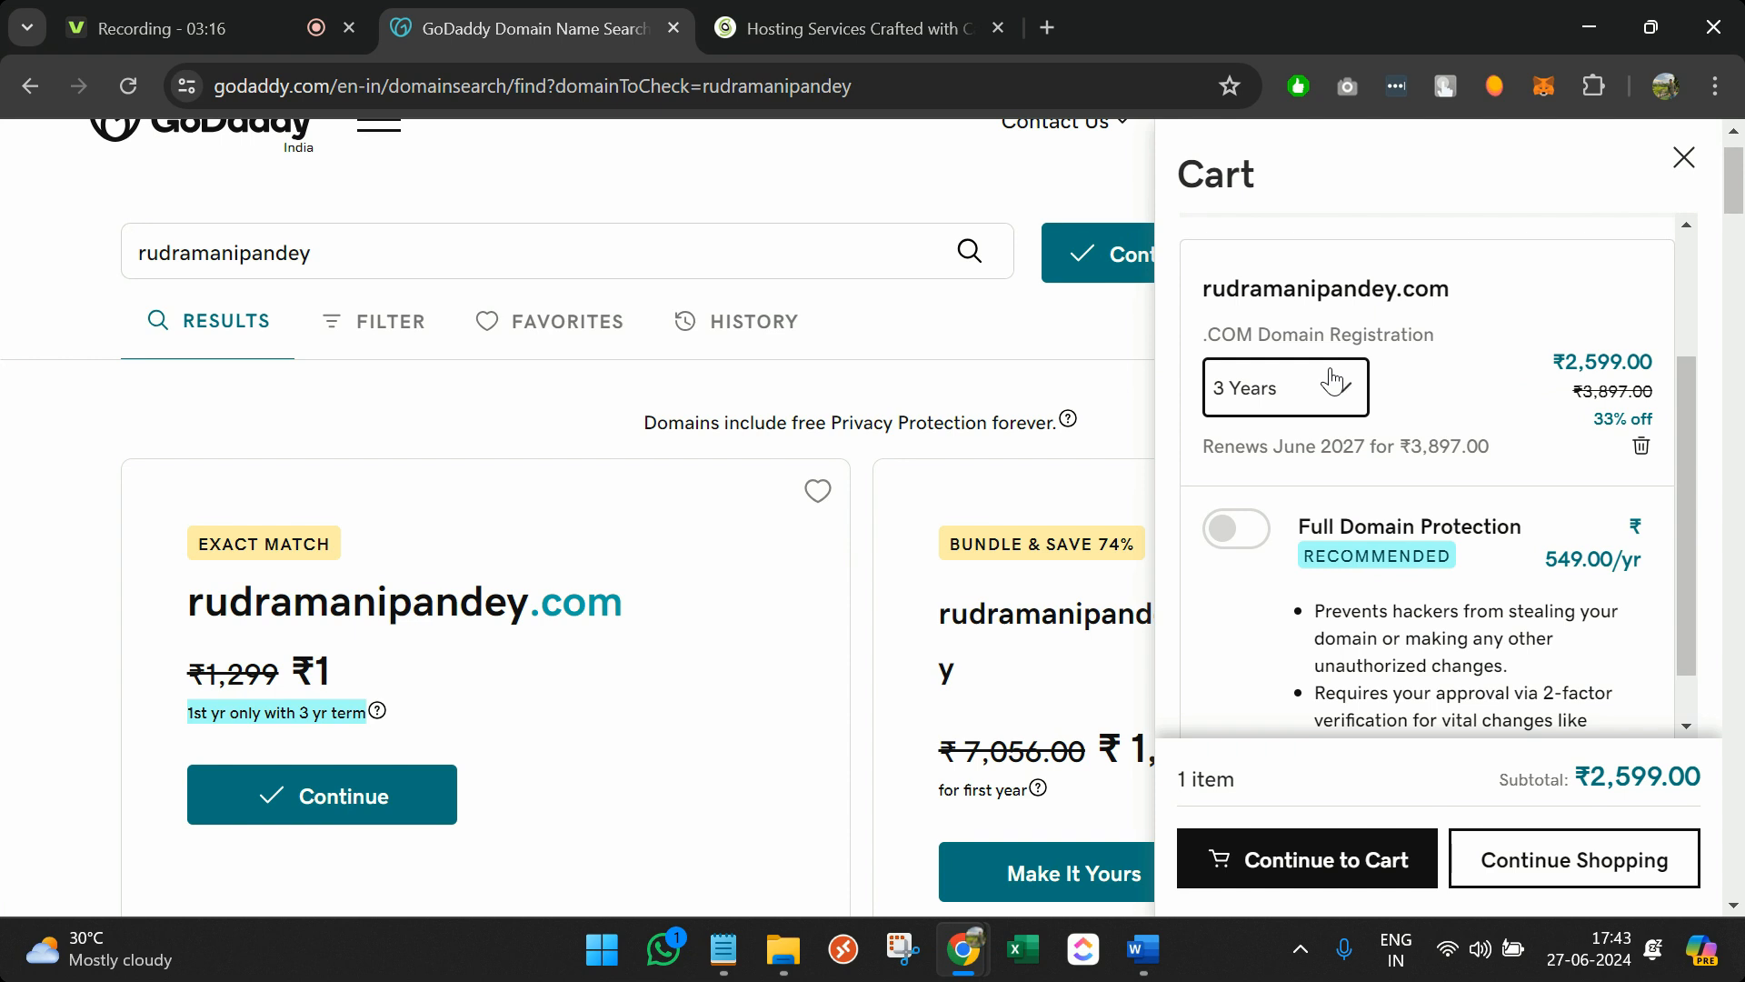
drag(1565, 362, 1672, 362)
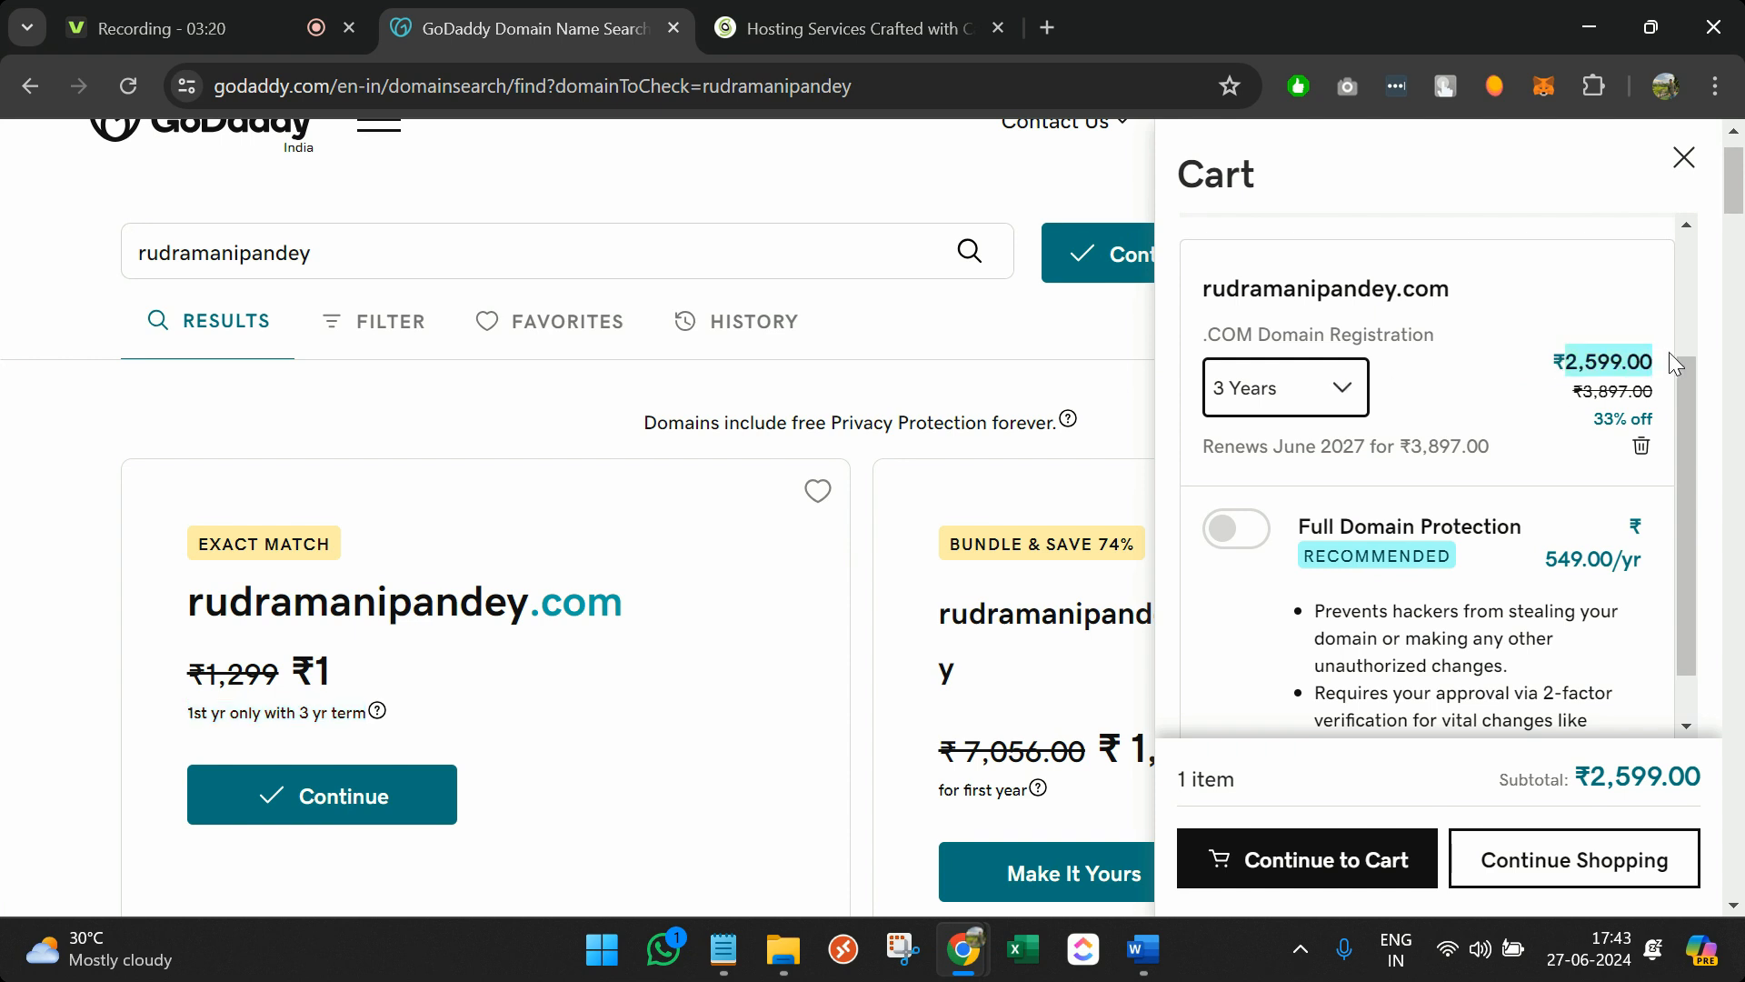
scroll(1668, 354, down, 1)
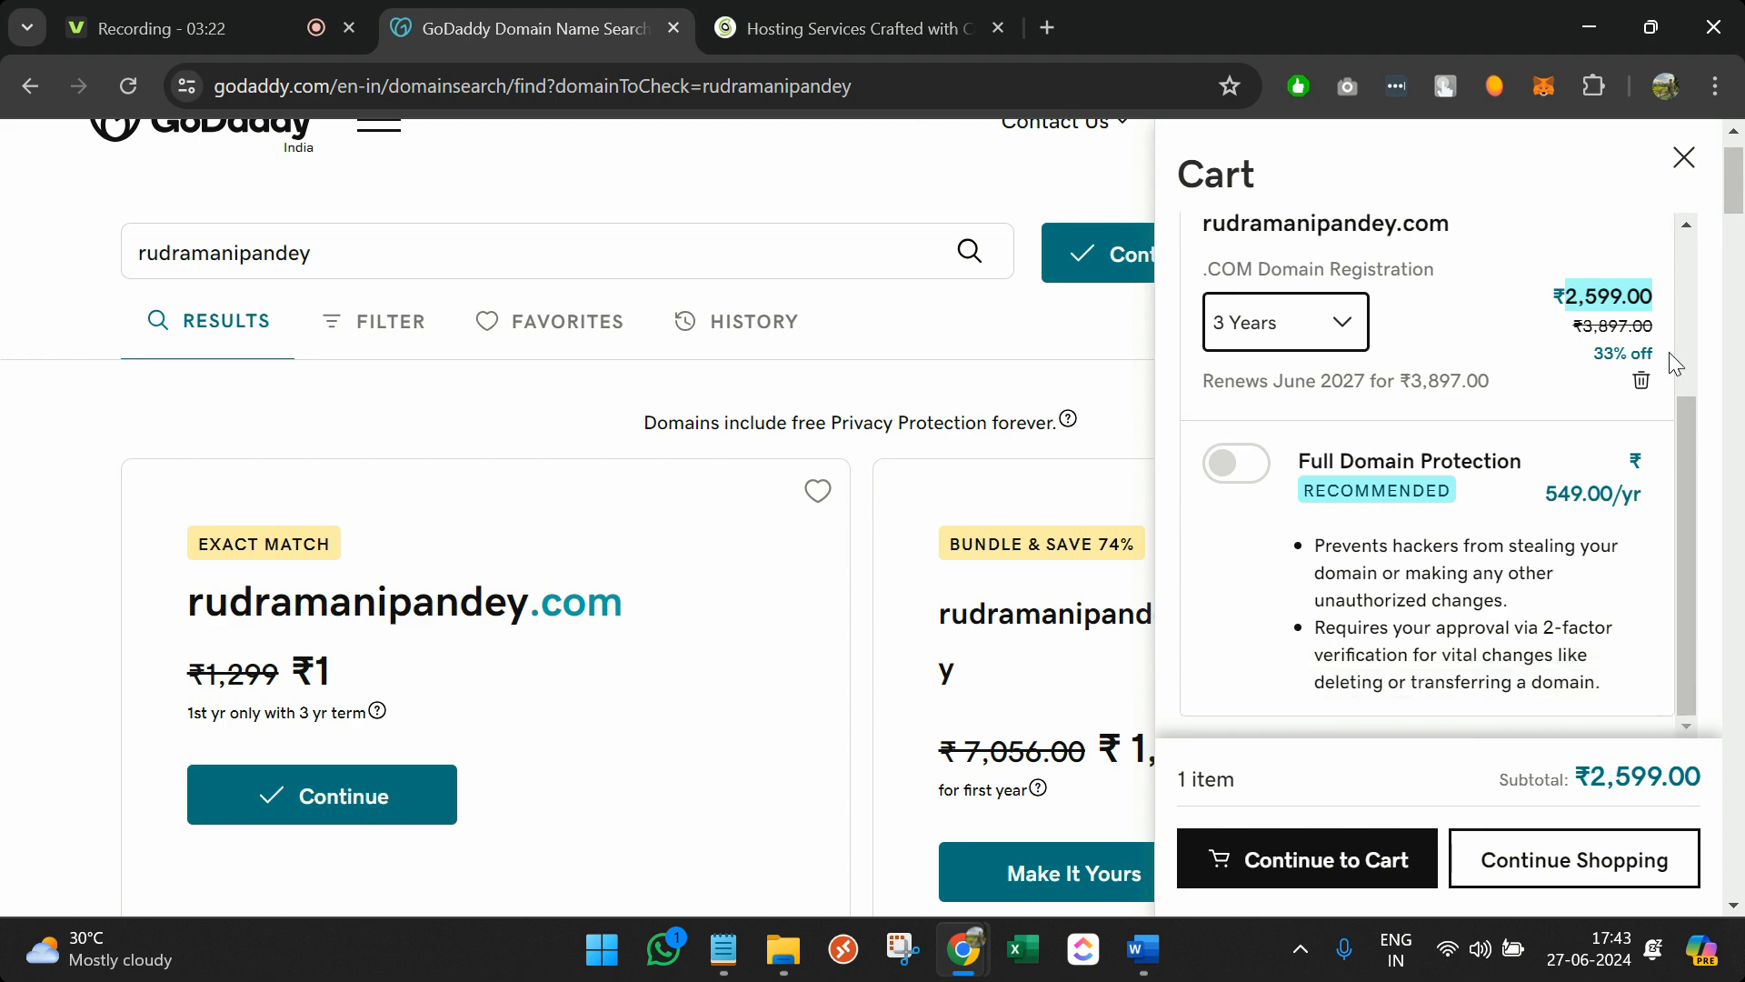
scroll(1558, 460, down, 2)
scroll(1352, 615, up, 1)
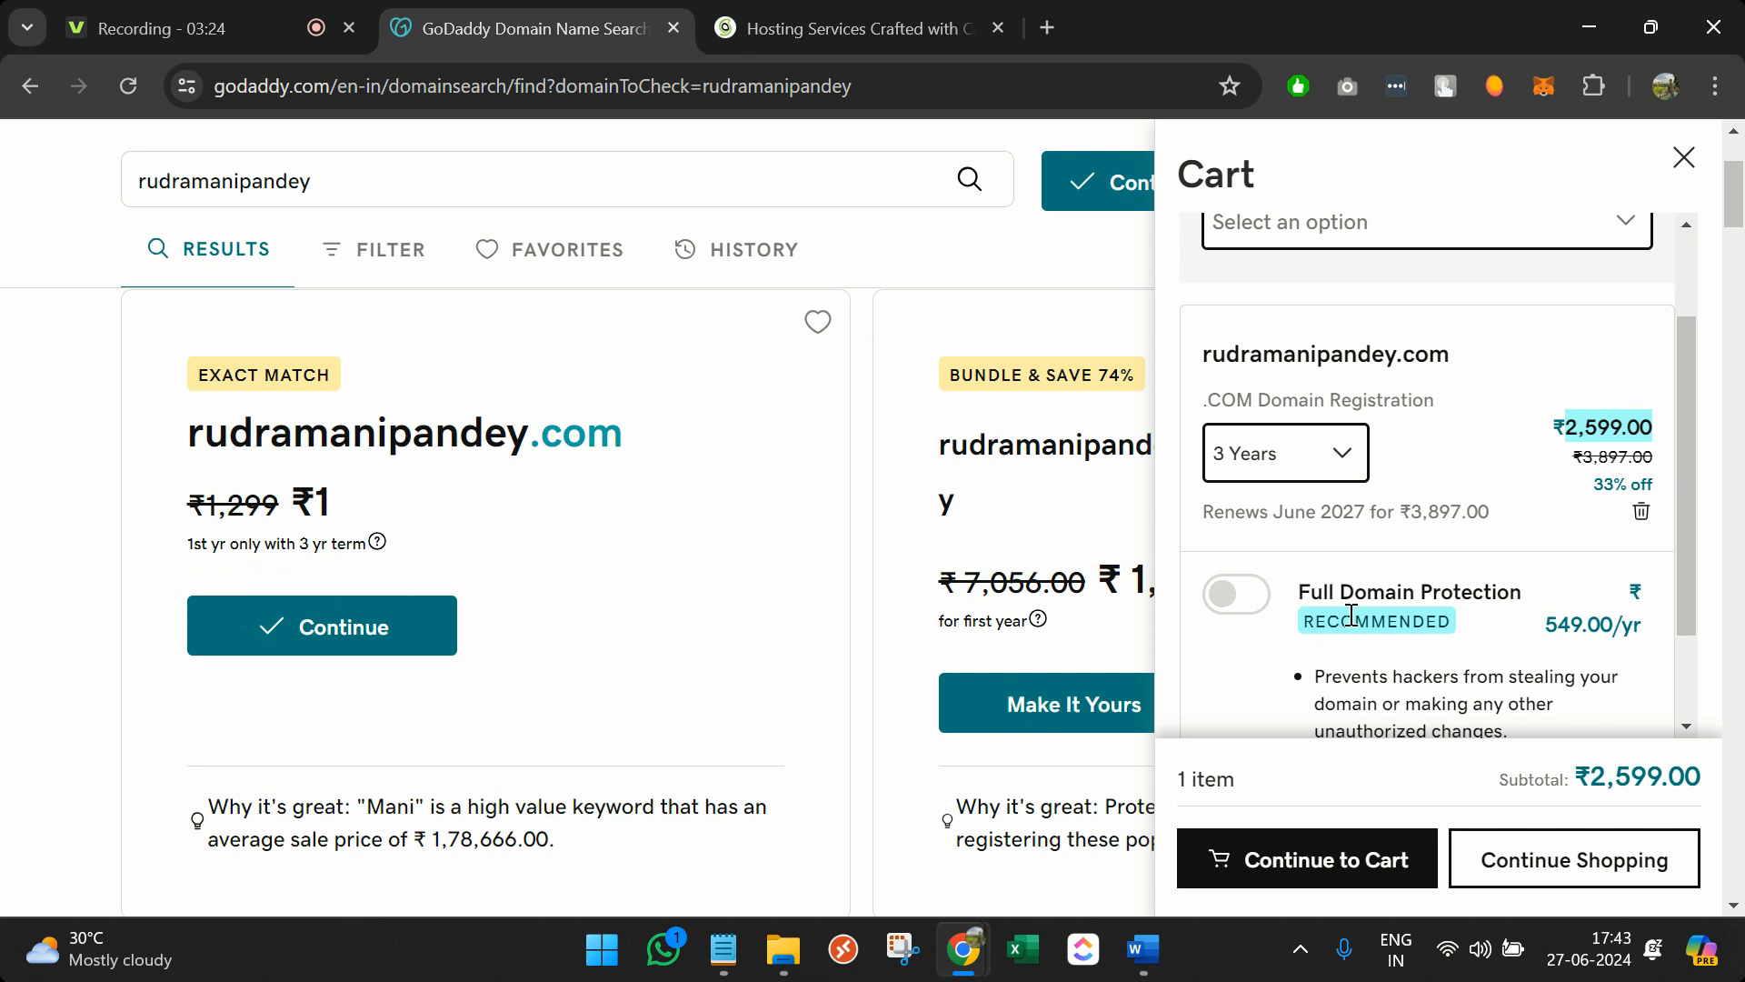
scroll(1352, 615, down, 1)
click(1318, 868)
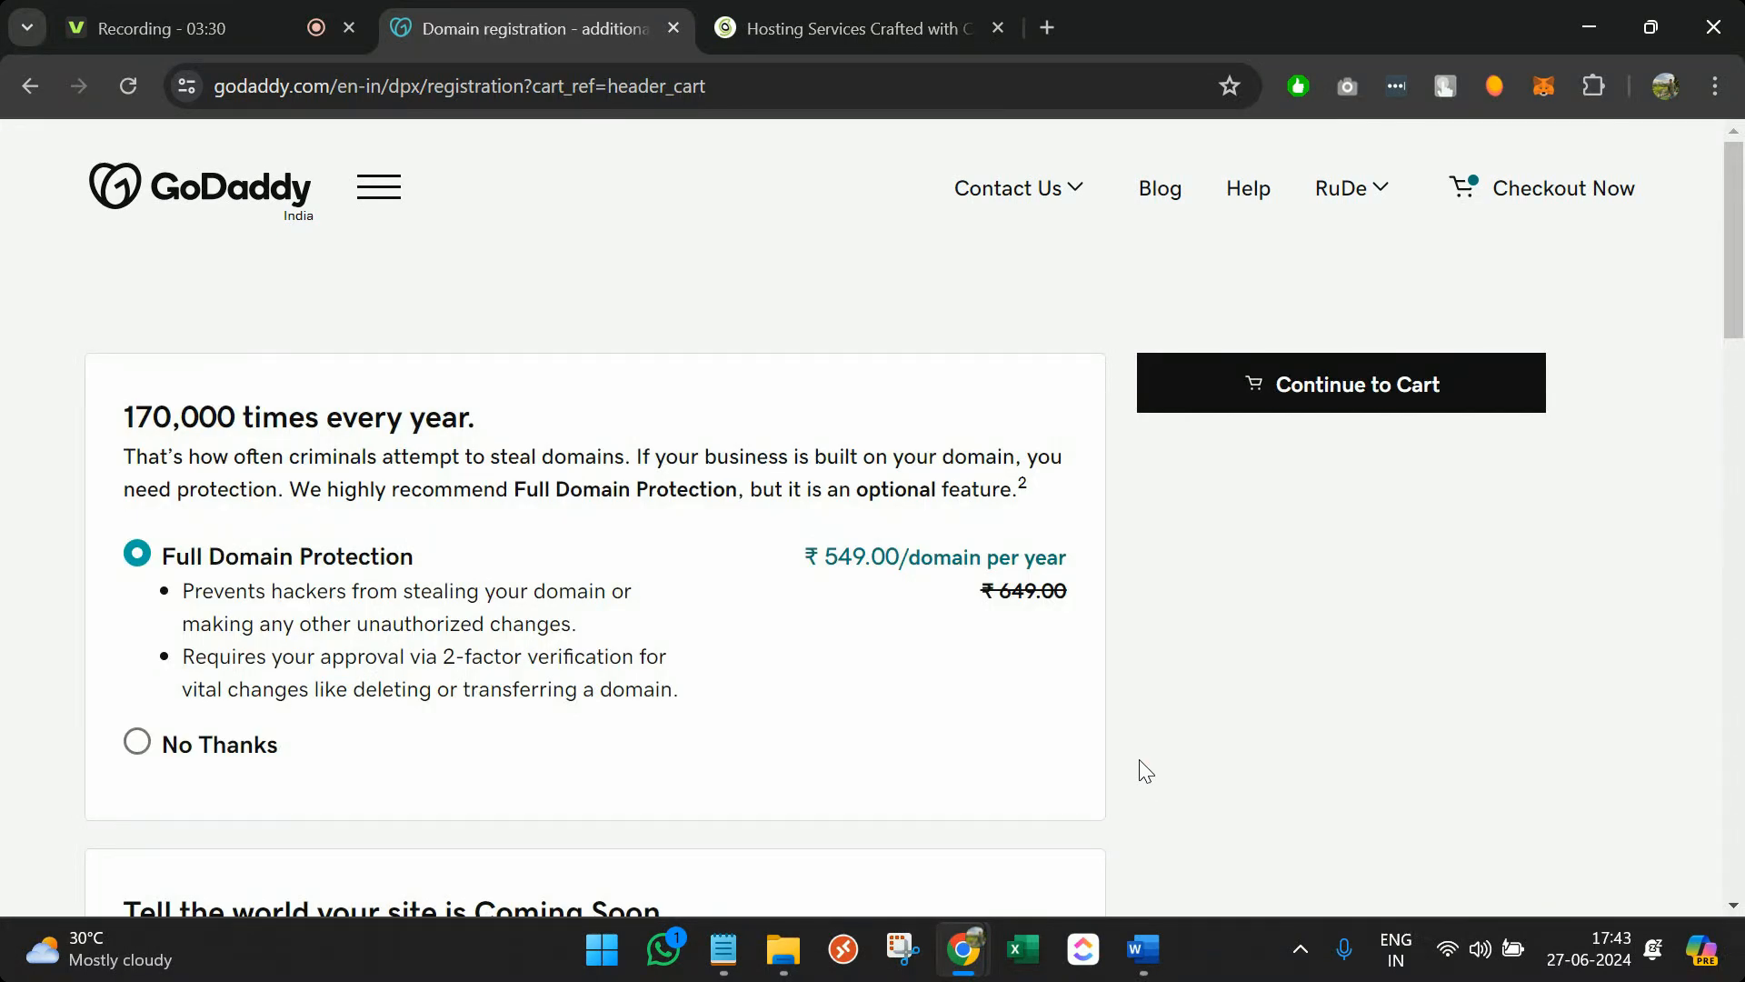
Choose No Thanks for Full Domain Protection and continue to the shopping cart
scroll(1137, 767, down, 2)
click(247, 615)
scroll(246, 609, down, 3)
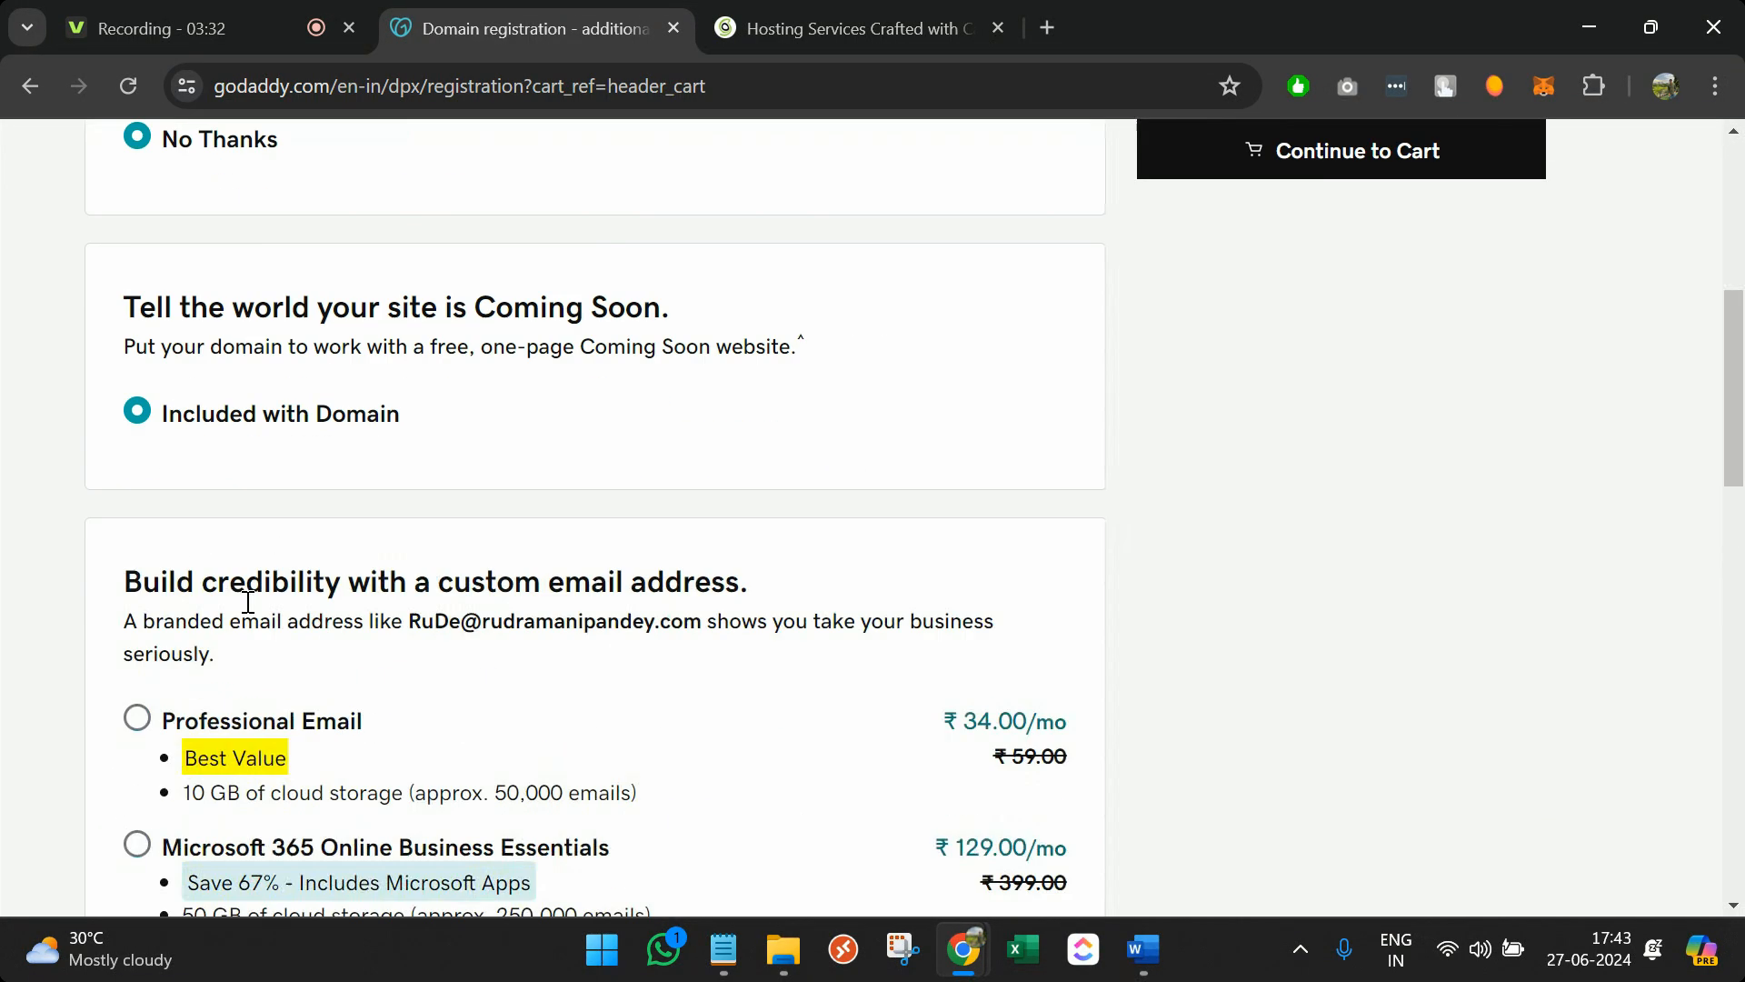
scroll(214, 691, down, 5)
scroll(210, 684, up, 6)
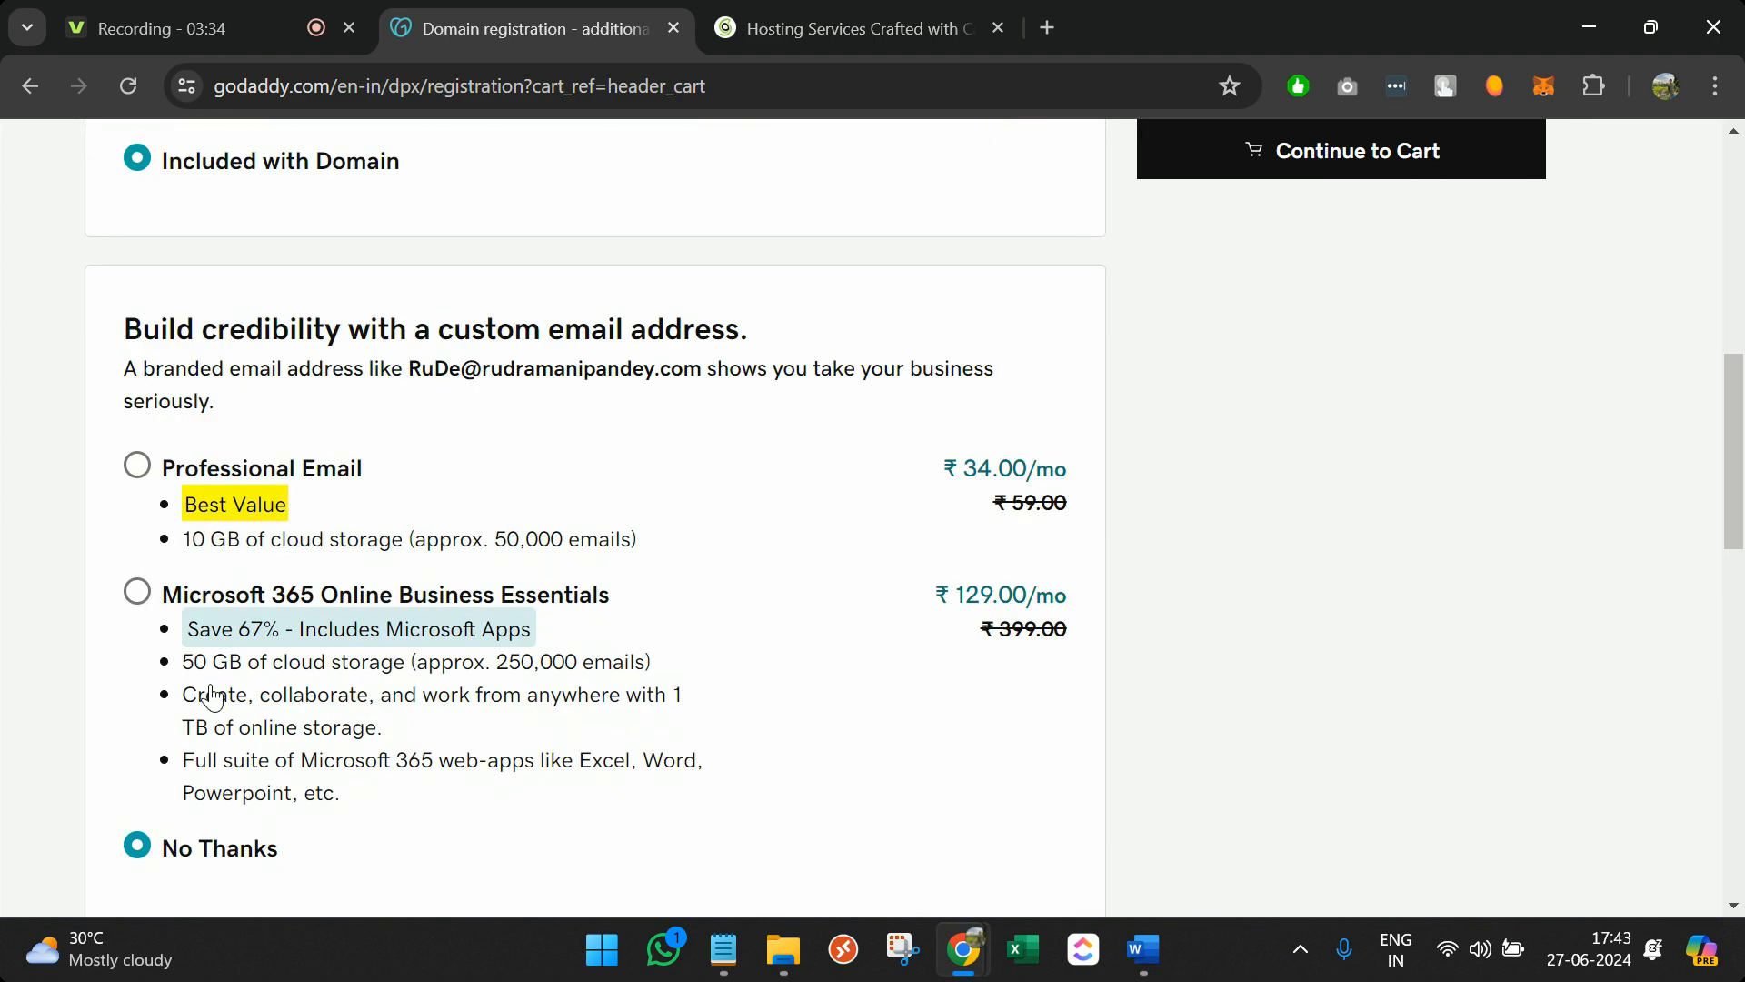
scroll(547, 533, up, 3)
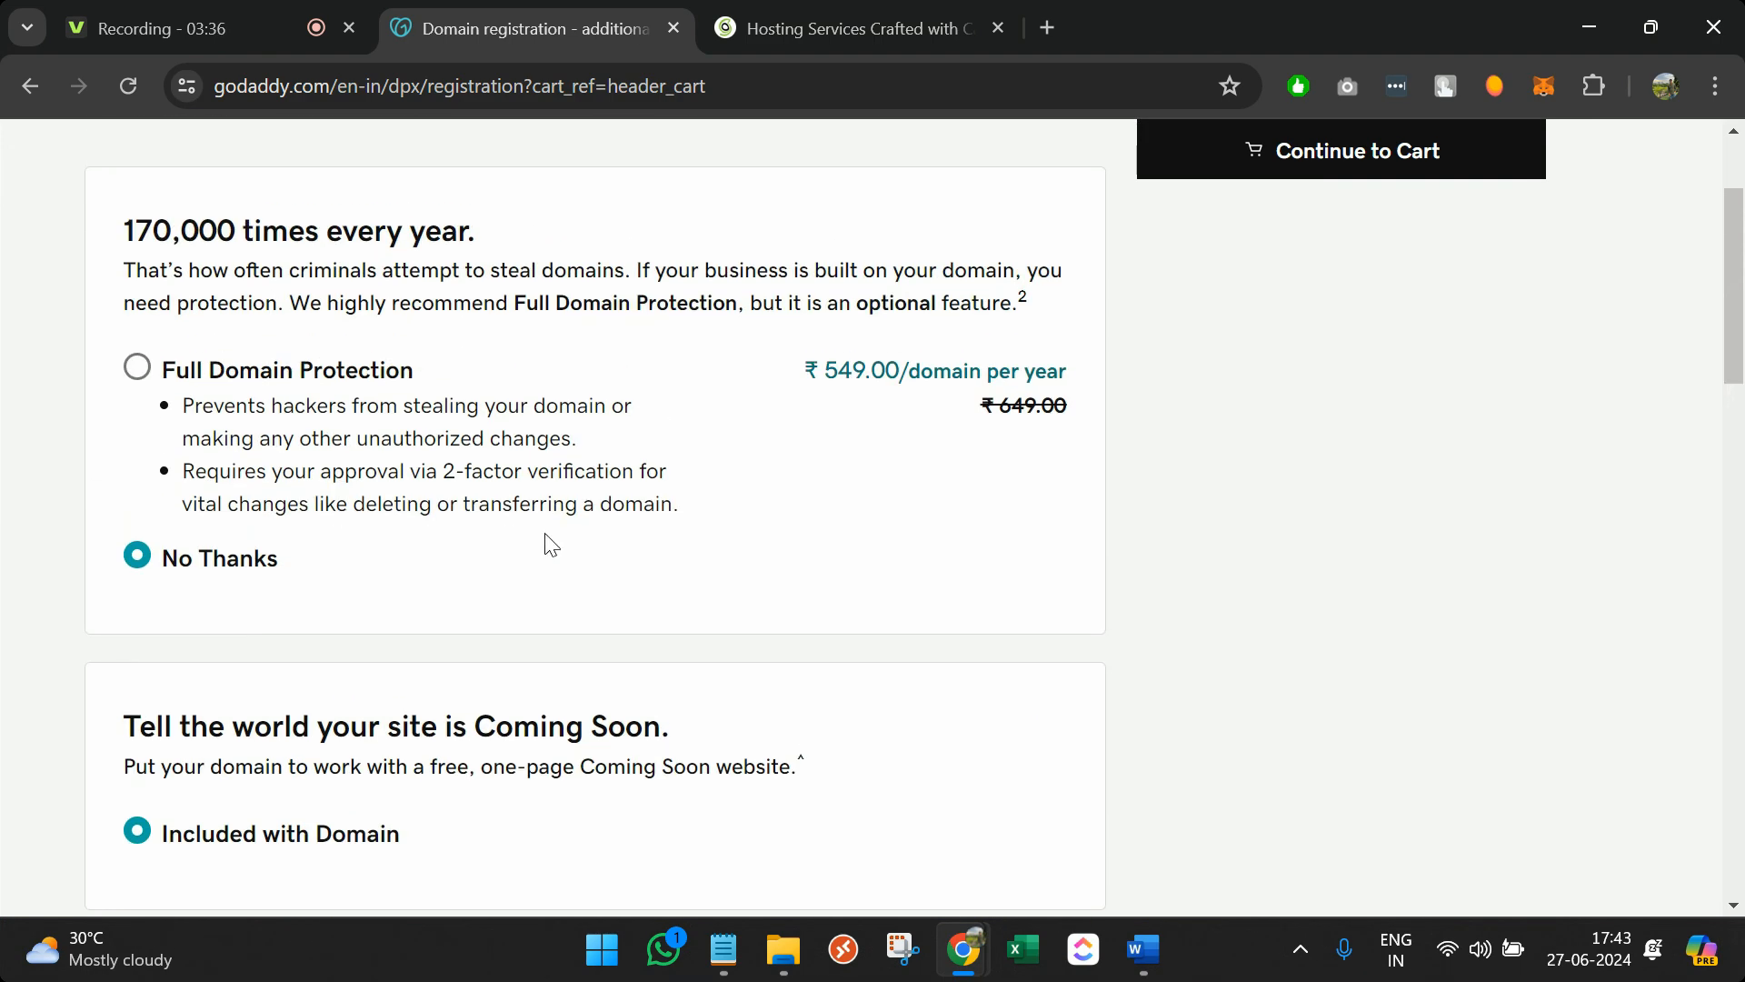
click(1289, 413)
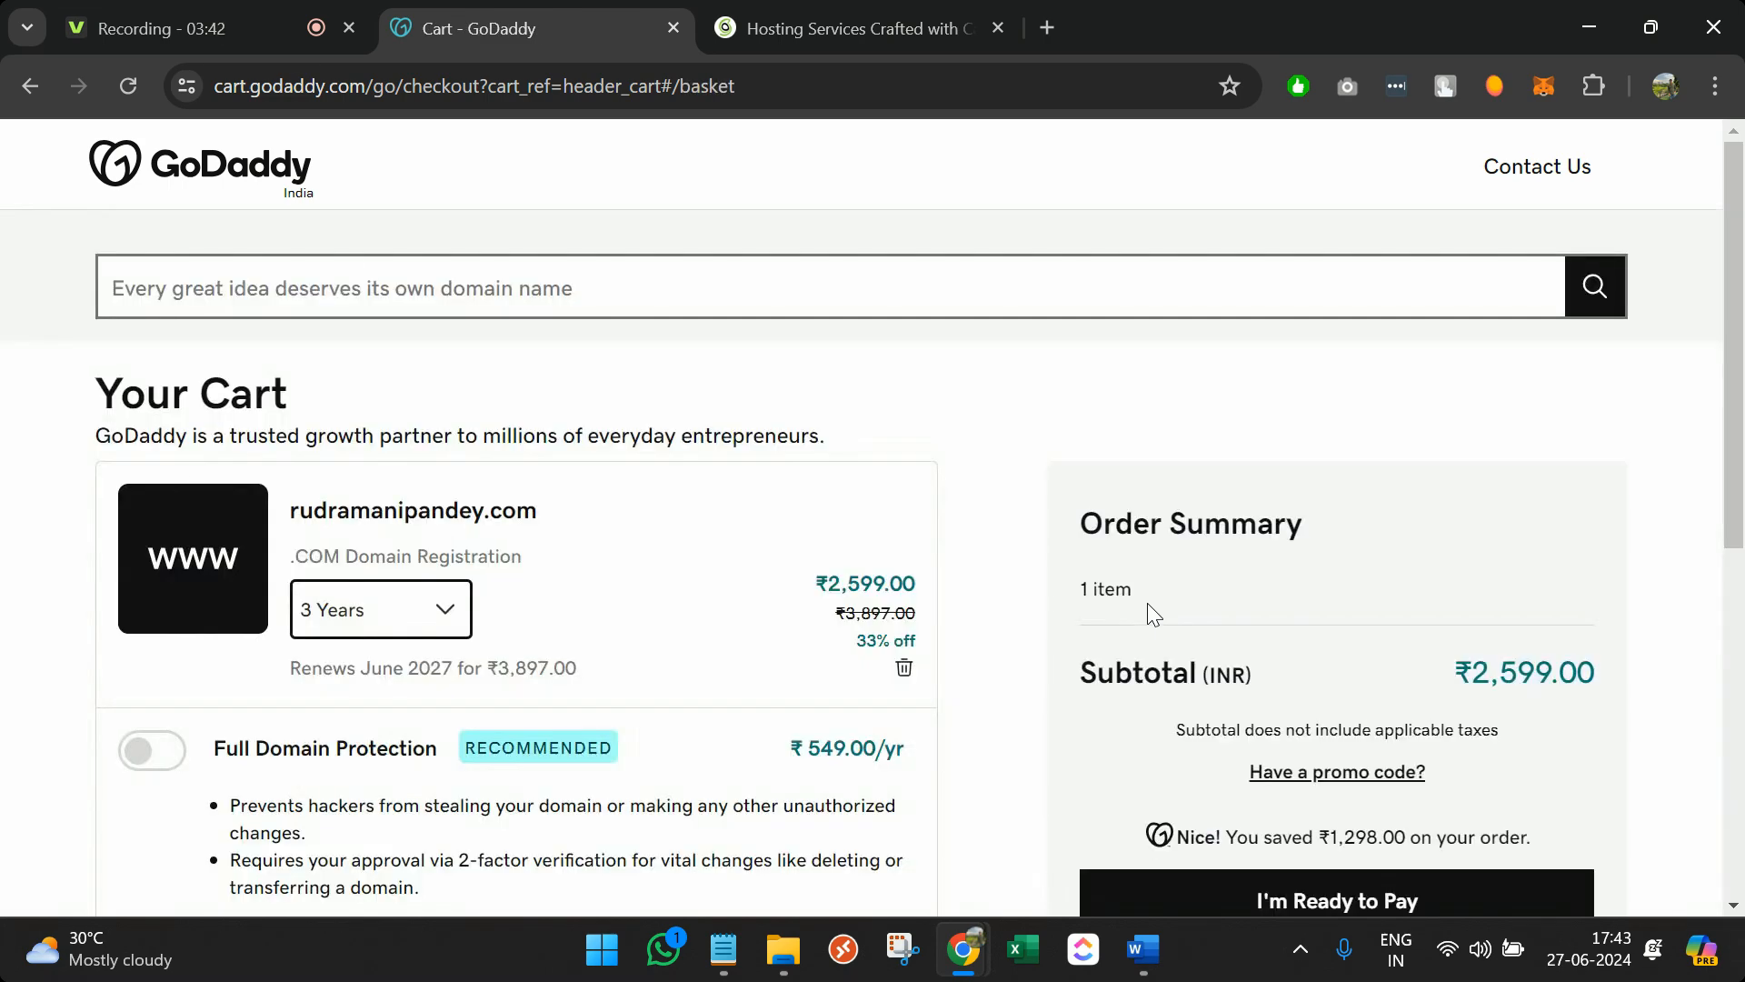
Review the ₹2,599.00 cart and order summary without paying, then return to GoDaddy's home page
scroll(717, 625, down, 7)
scroll(717, 634, down, 1)
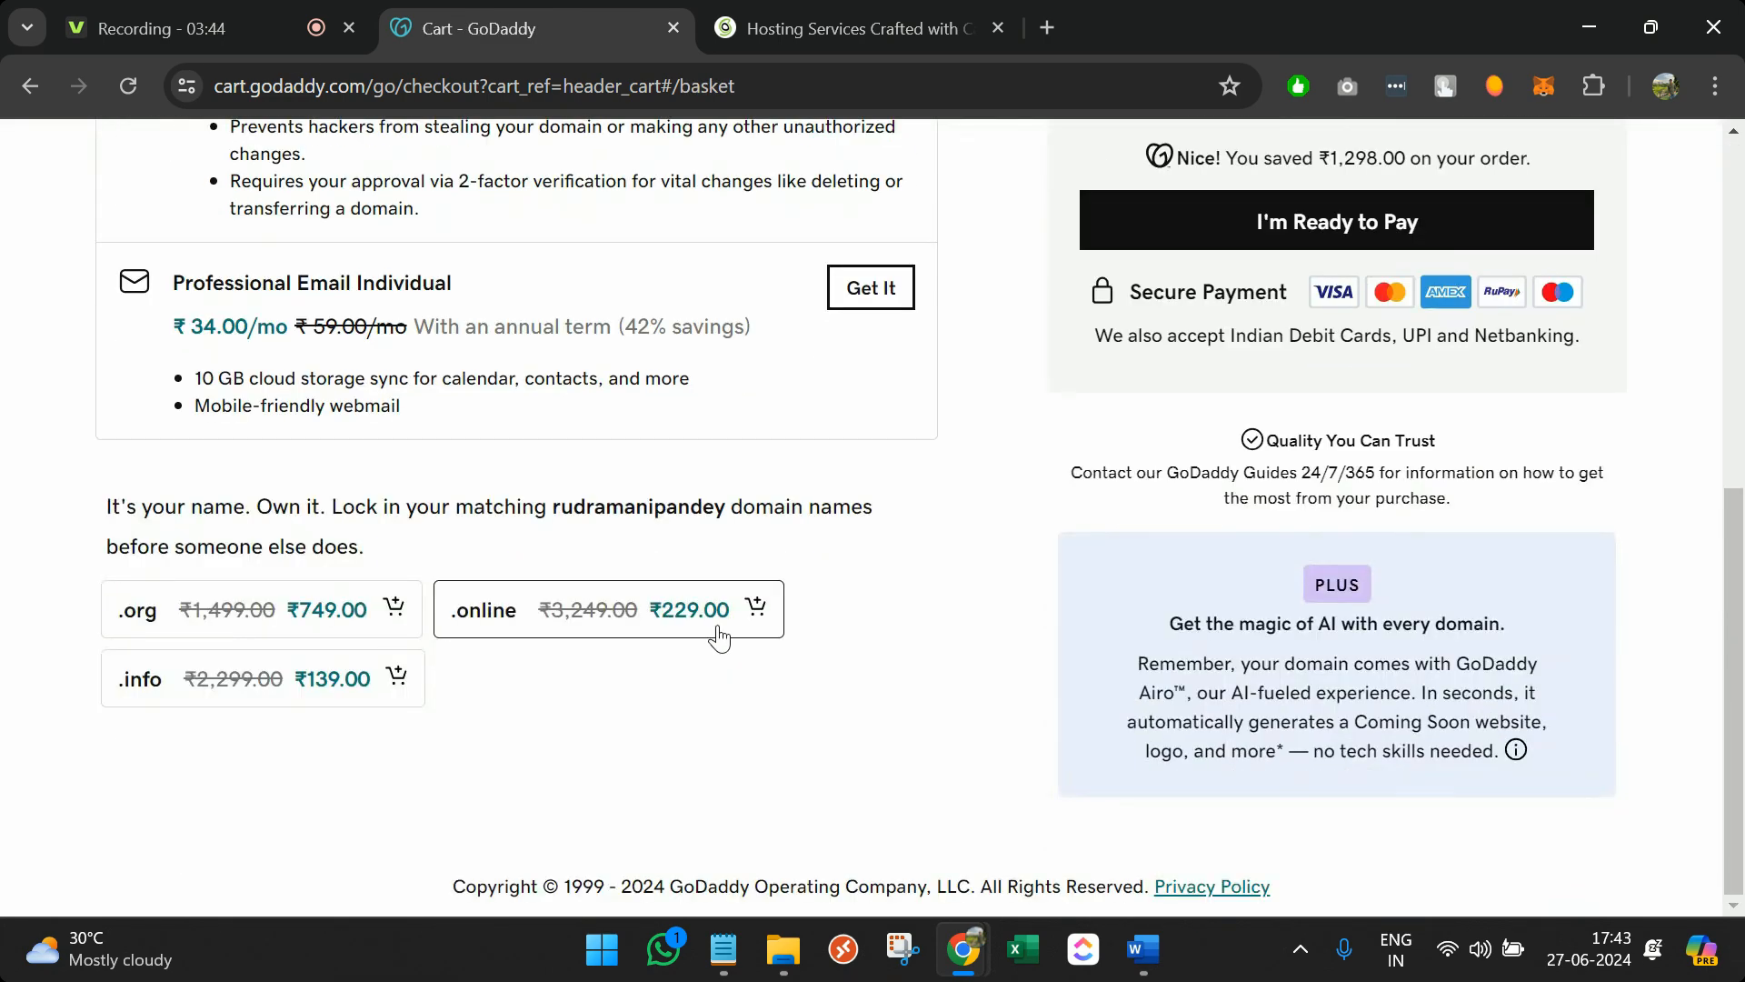
scroll(717, 627, up, 7)
scroll(1167, 613, down, 2)
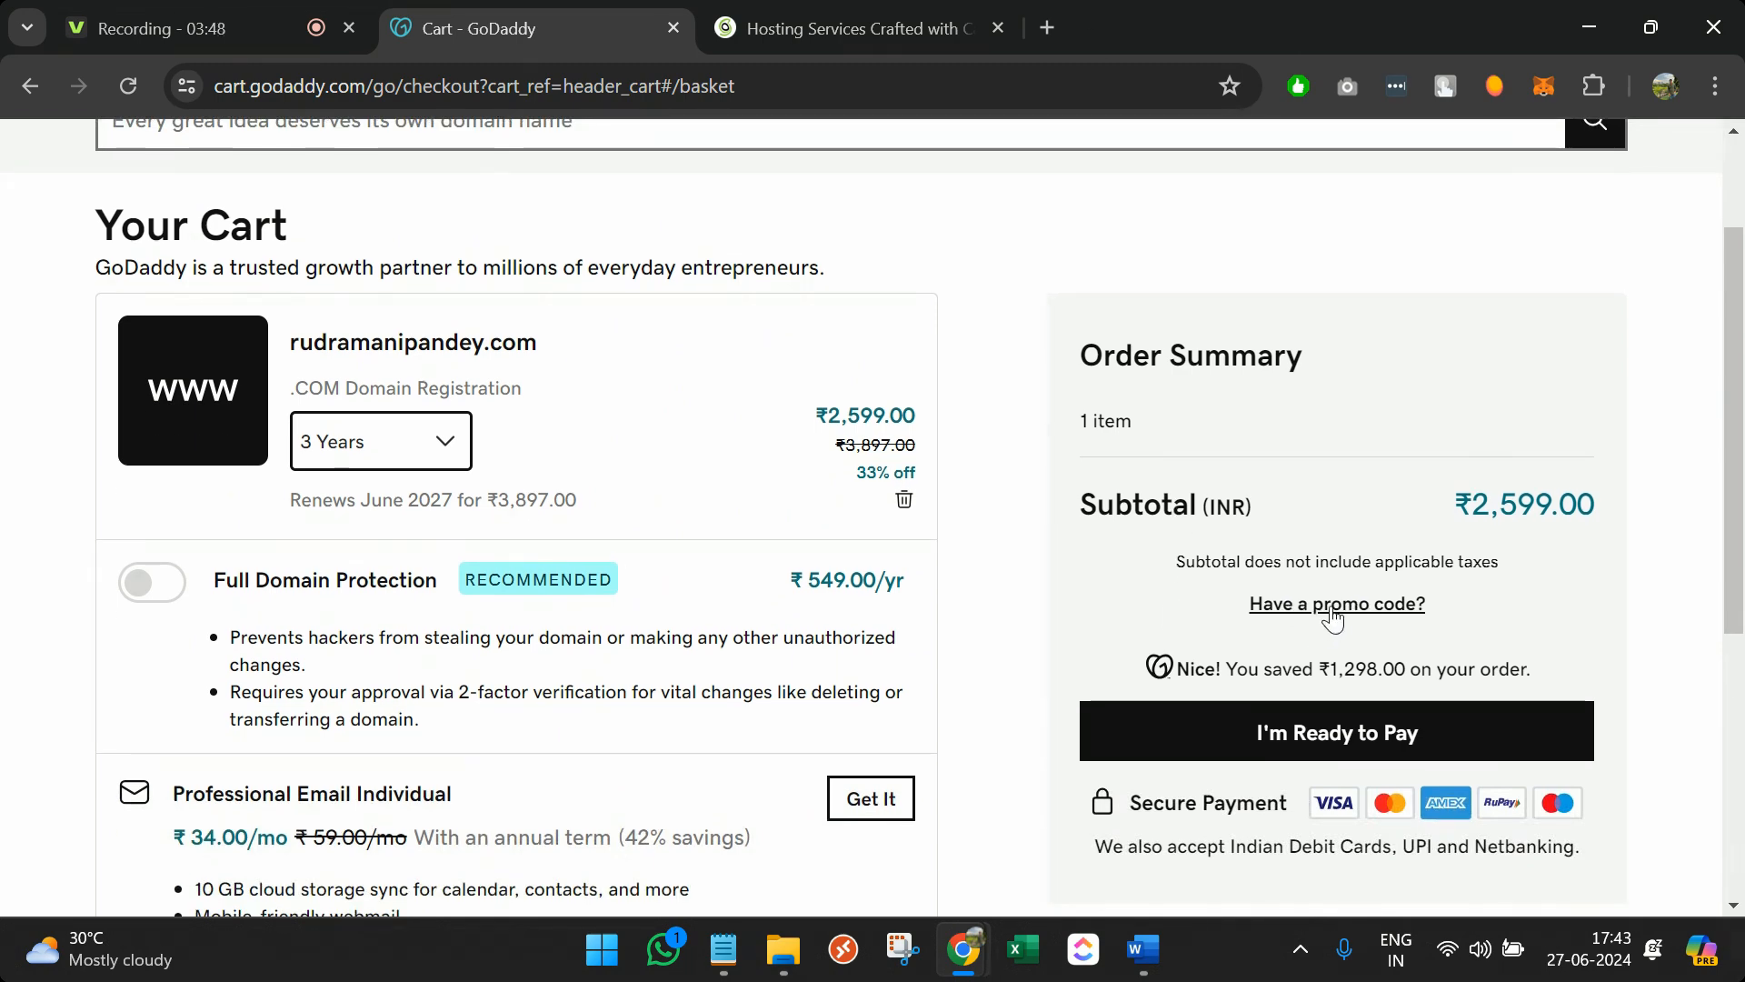
key(alt+Left)
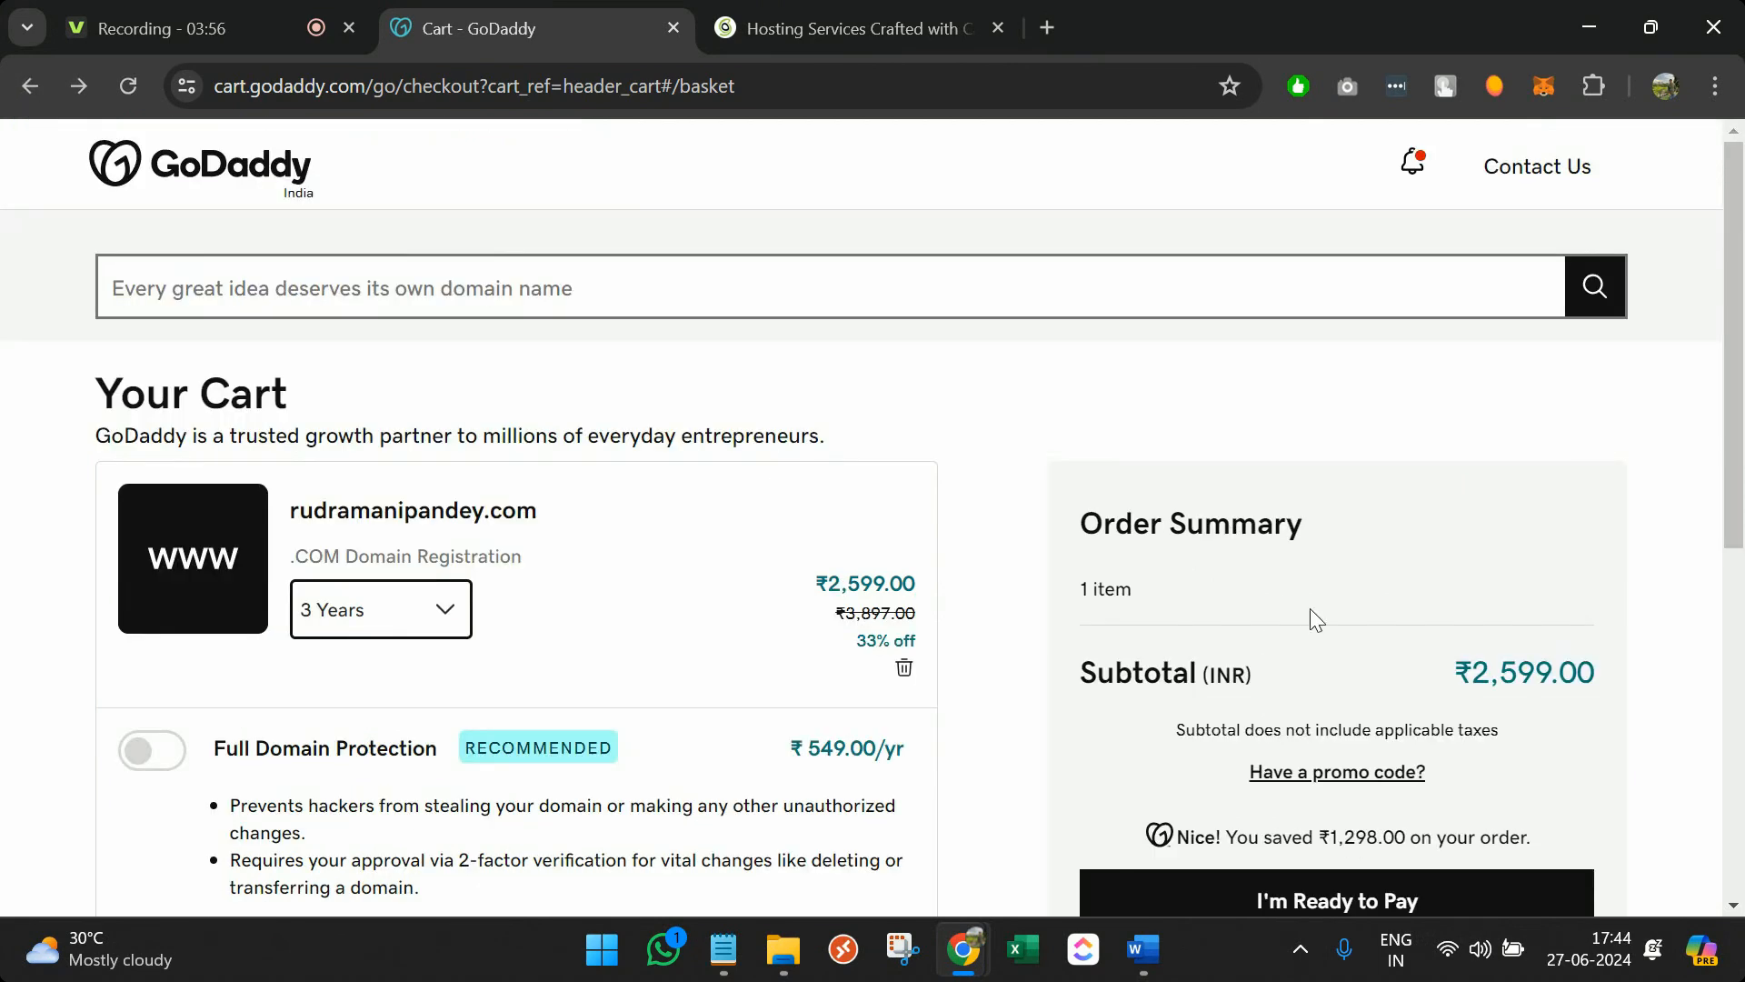
scroll(1311, 608, down, 3)
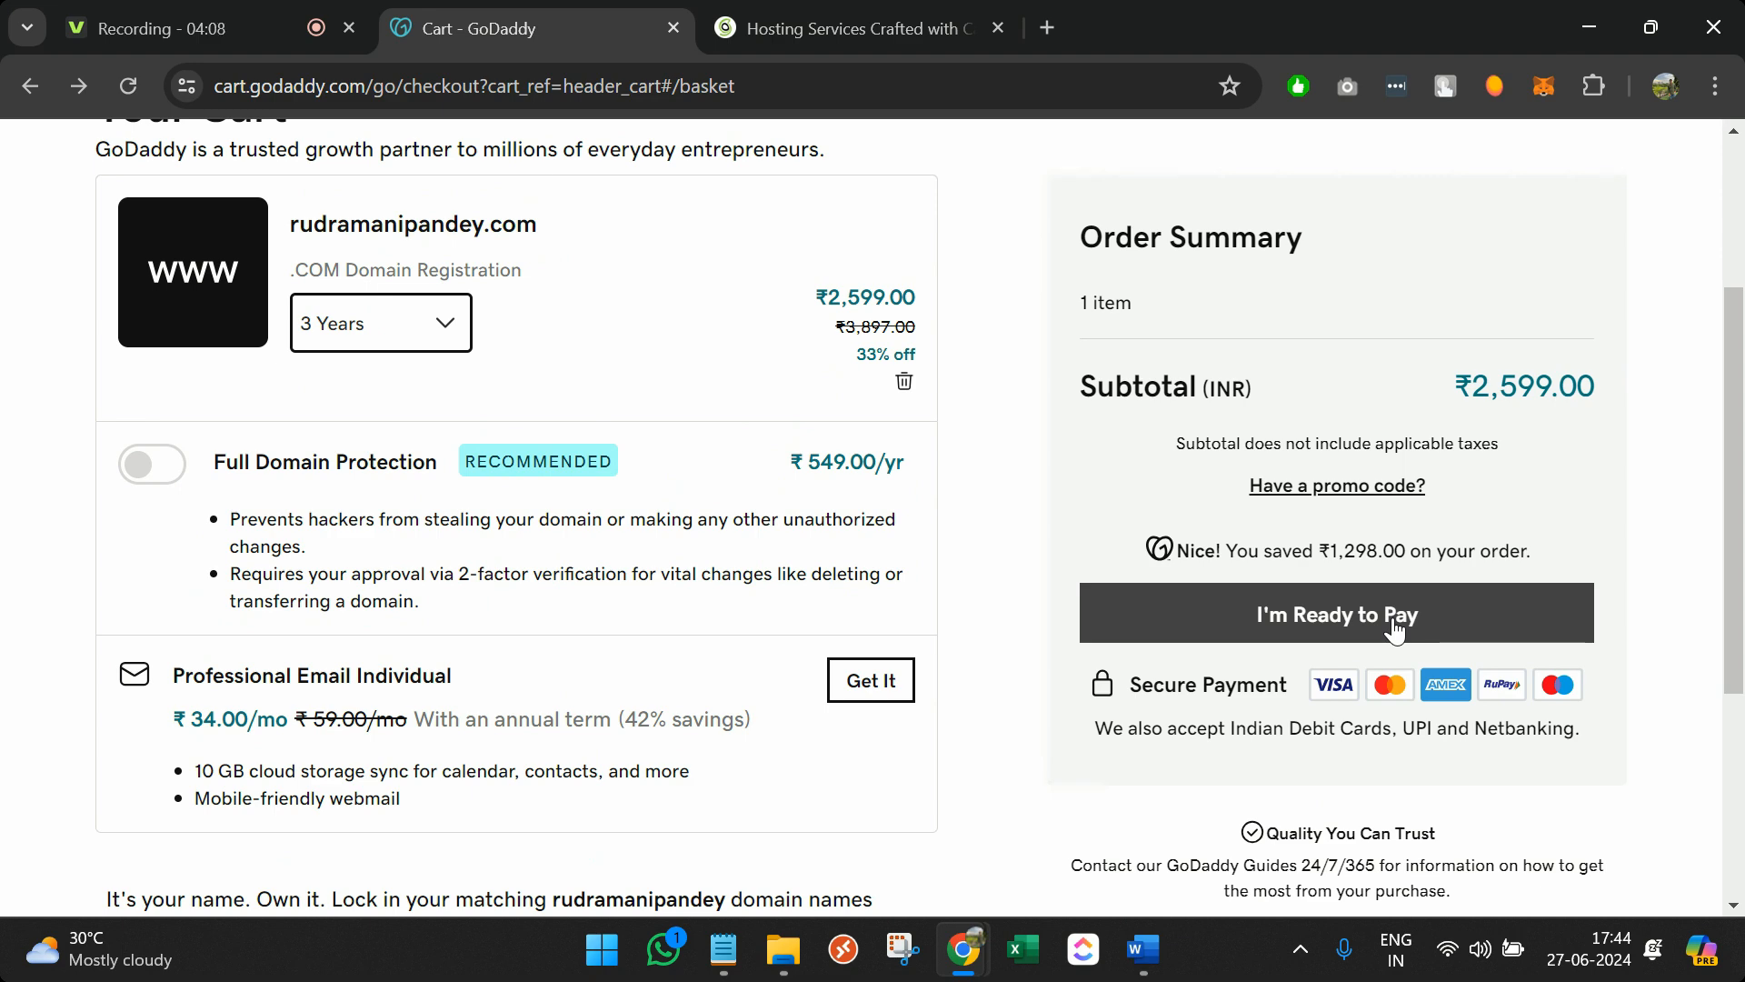
scroll(1395, 627, up, 3)
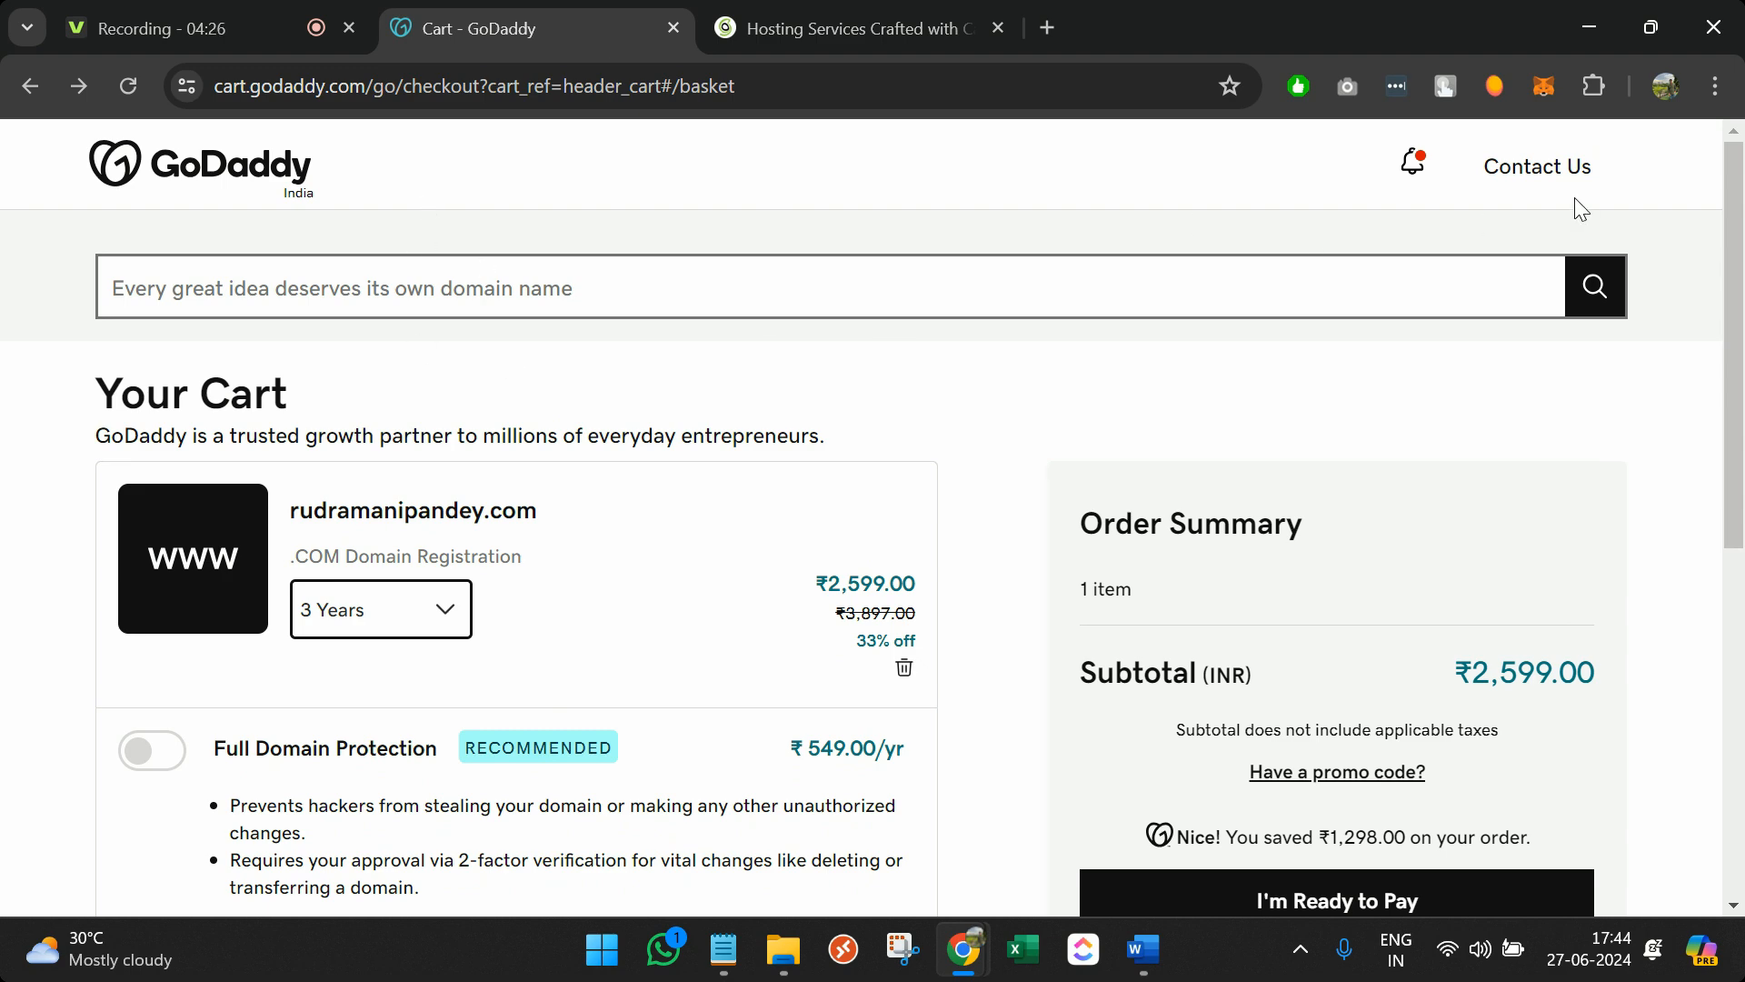
click(209, 180)
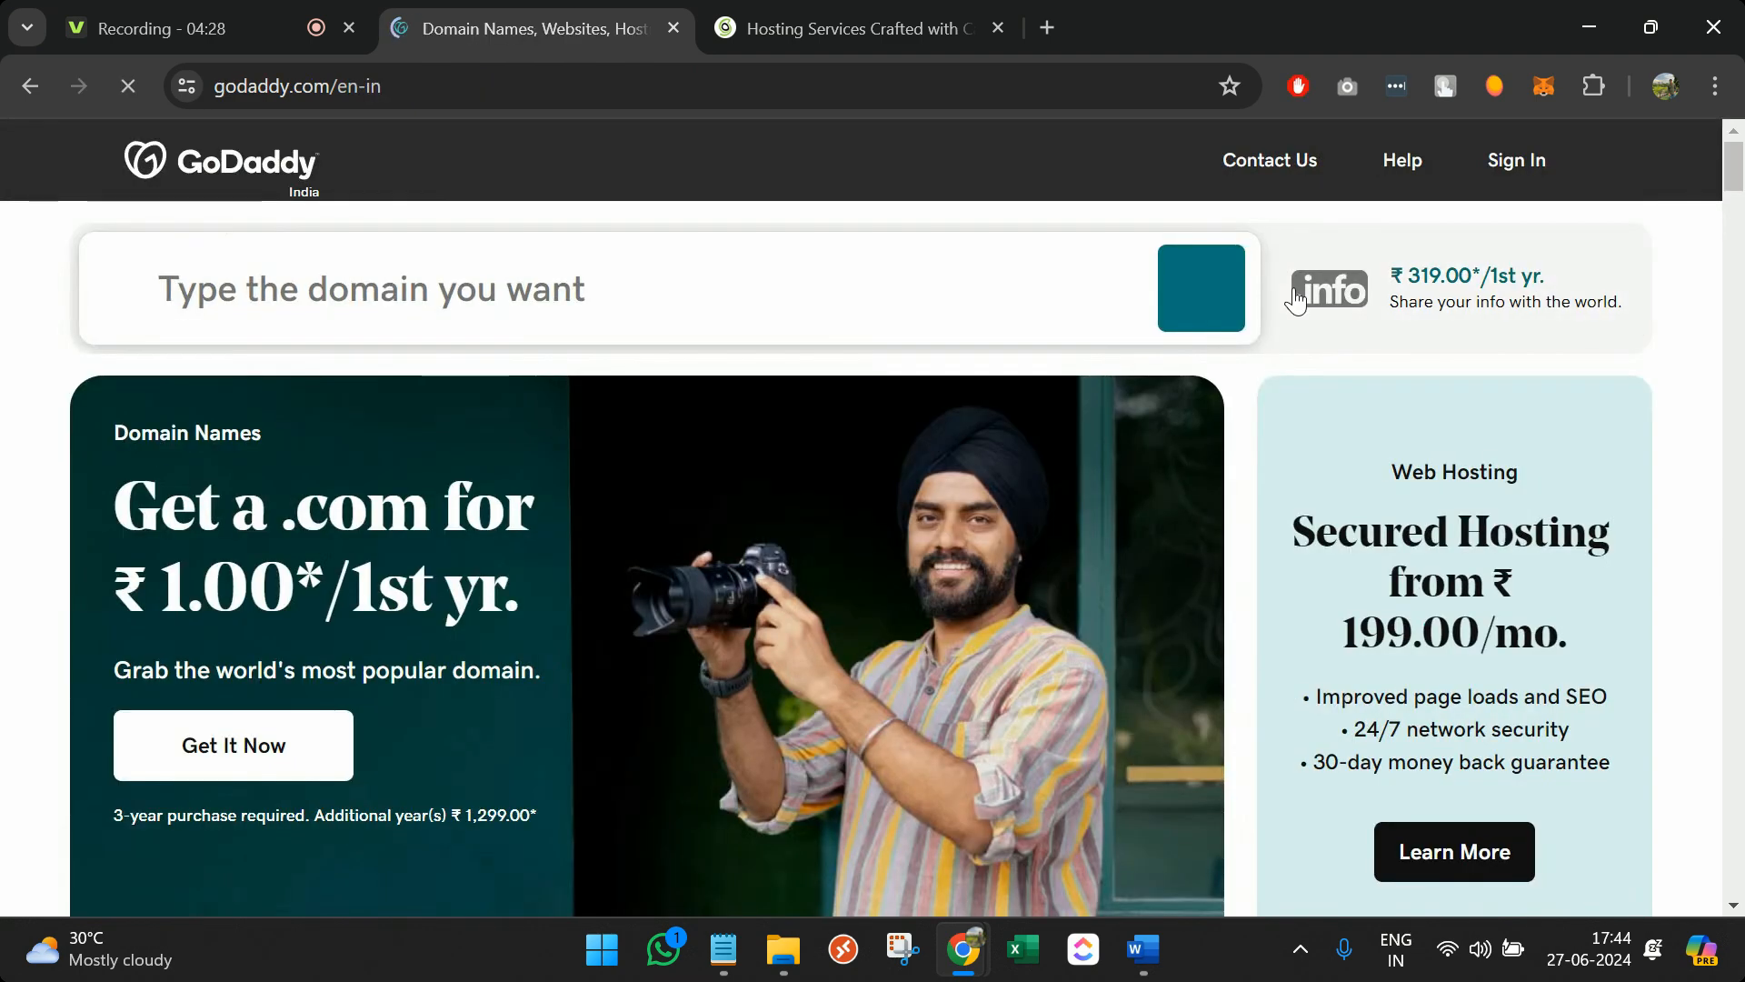
Open the account's product list and load all owned domains
click(1544, 166)
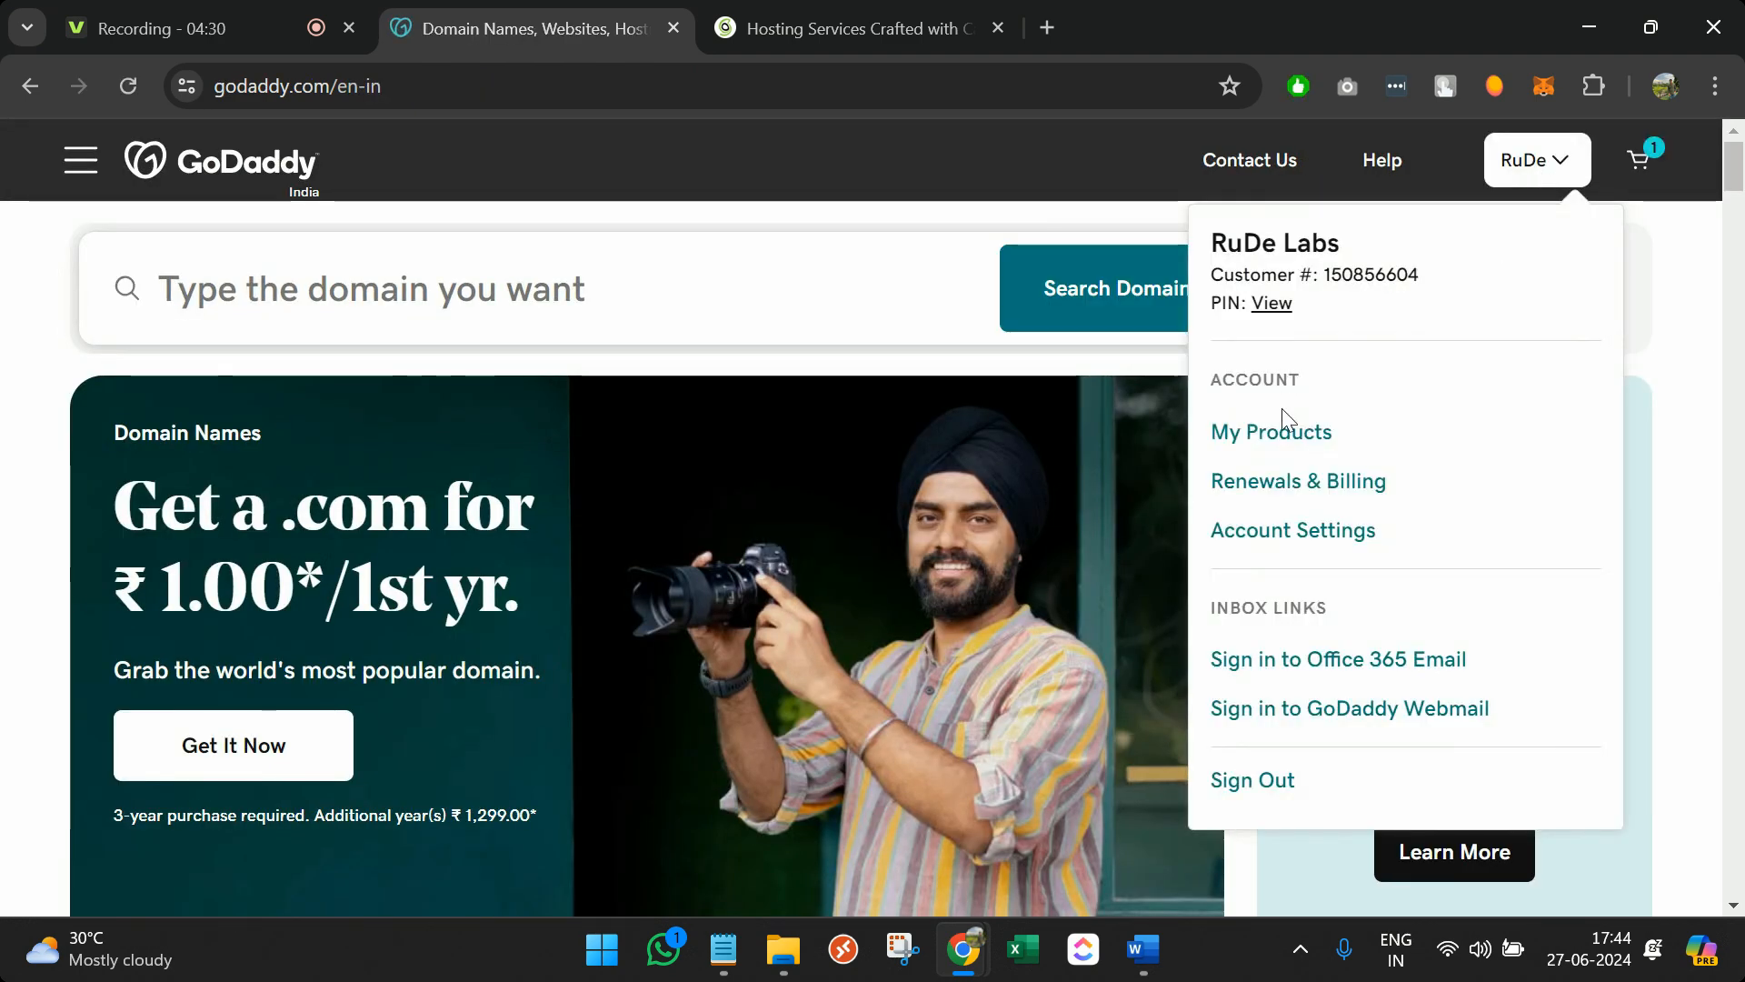
click(1276, 445)
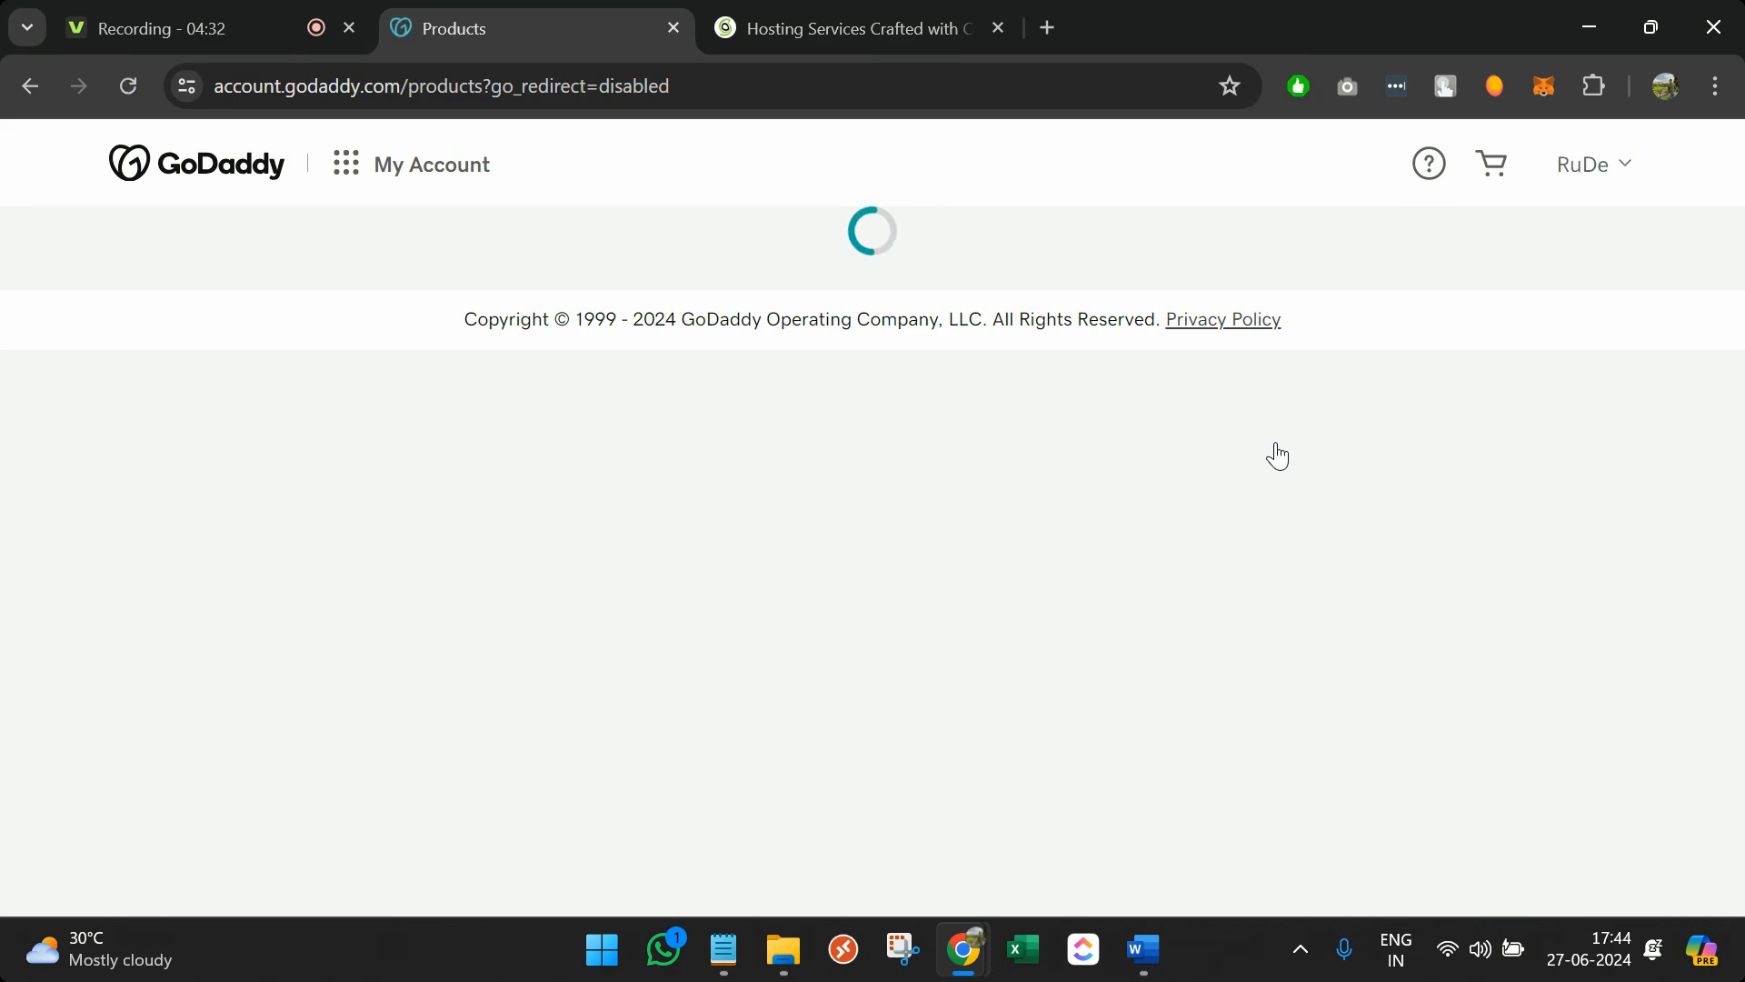
scroll(1273, 452, down, 8)
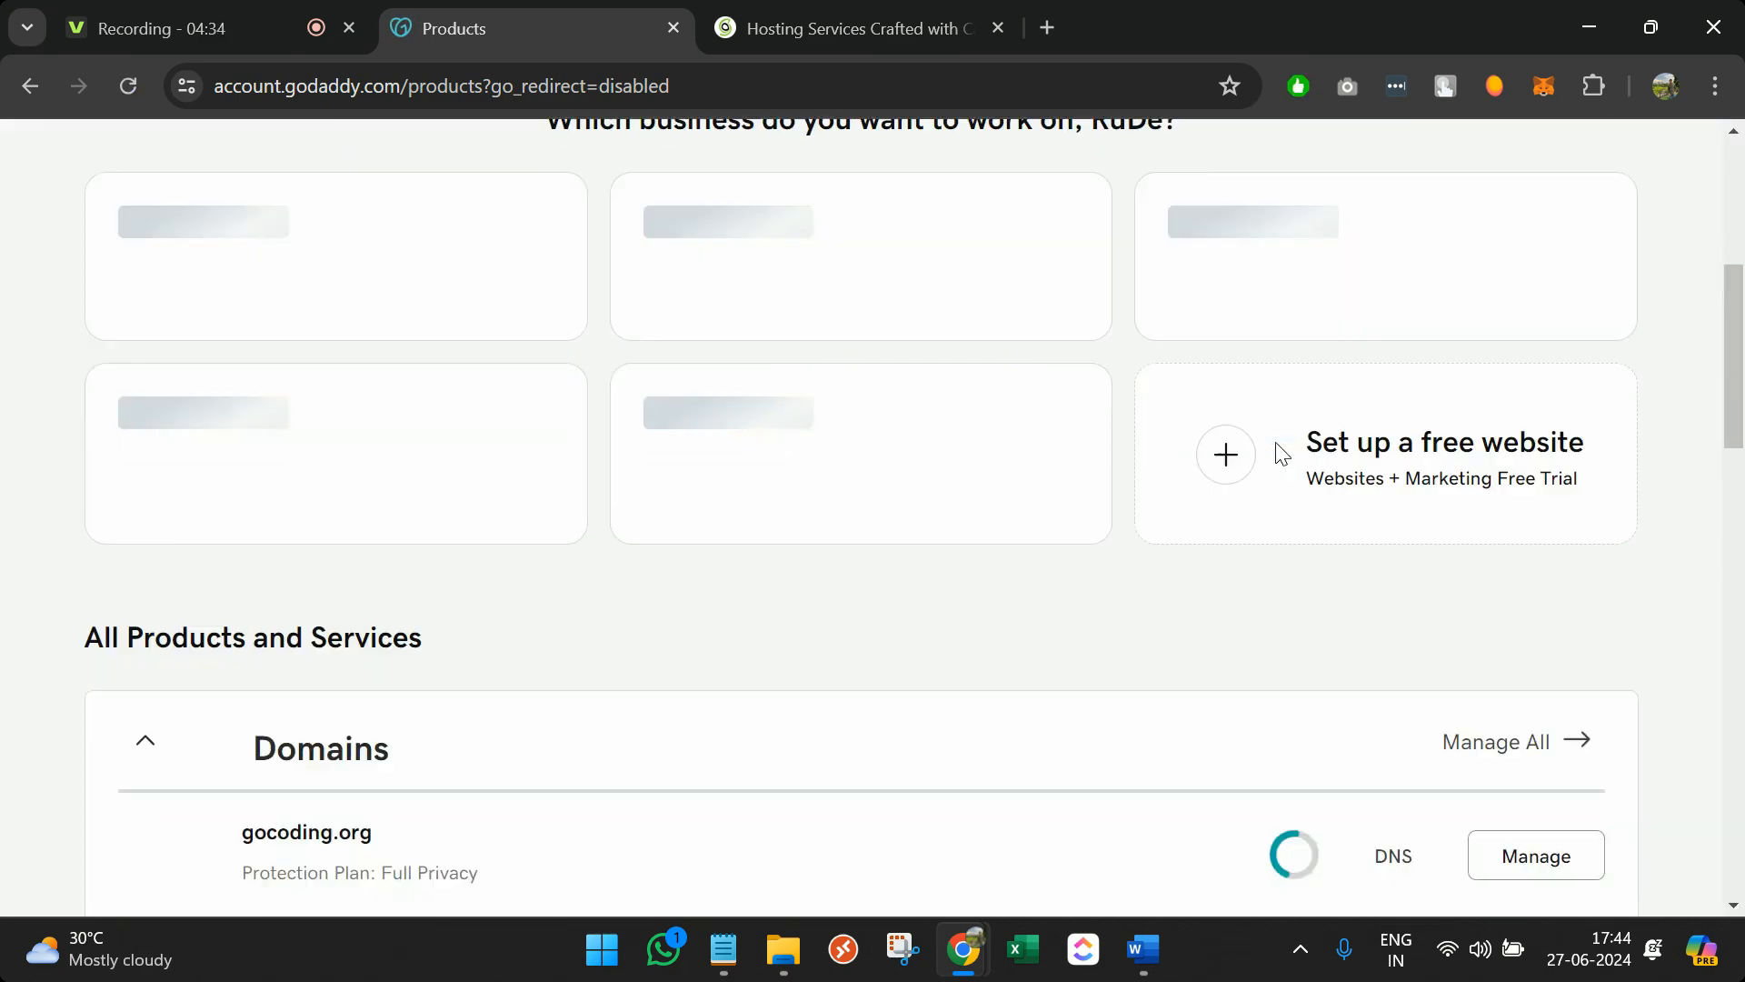
scroll(821, 603, down, 7)
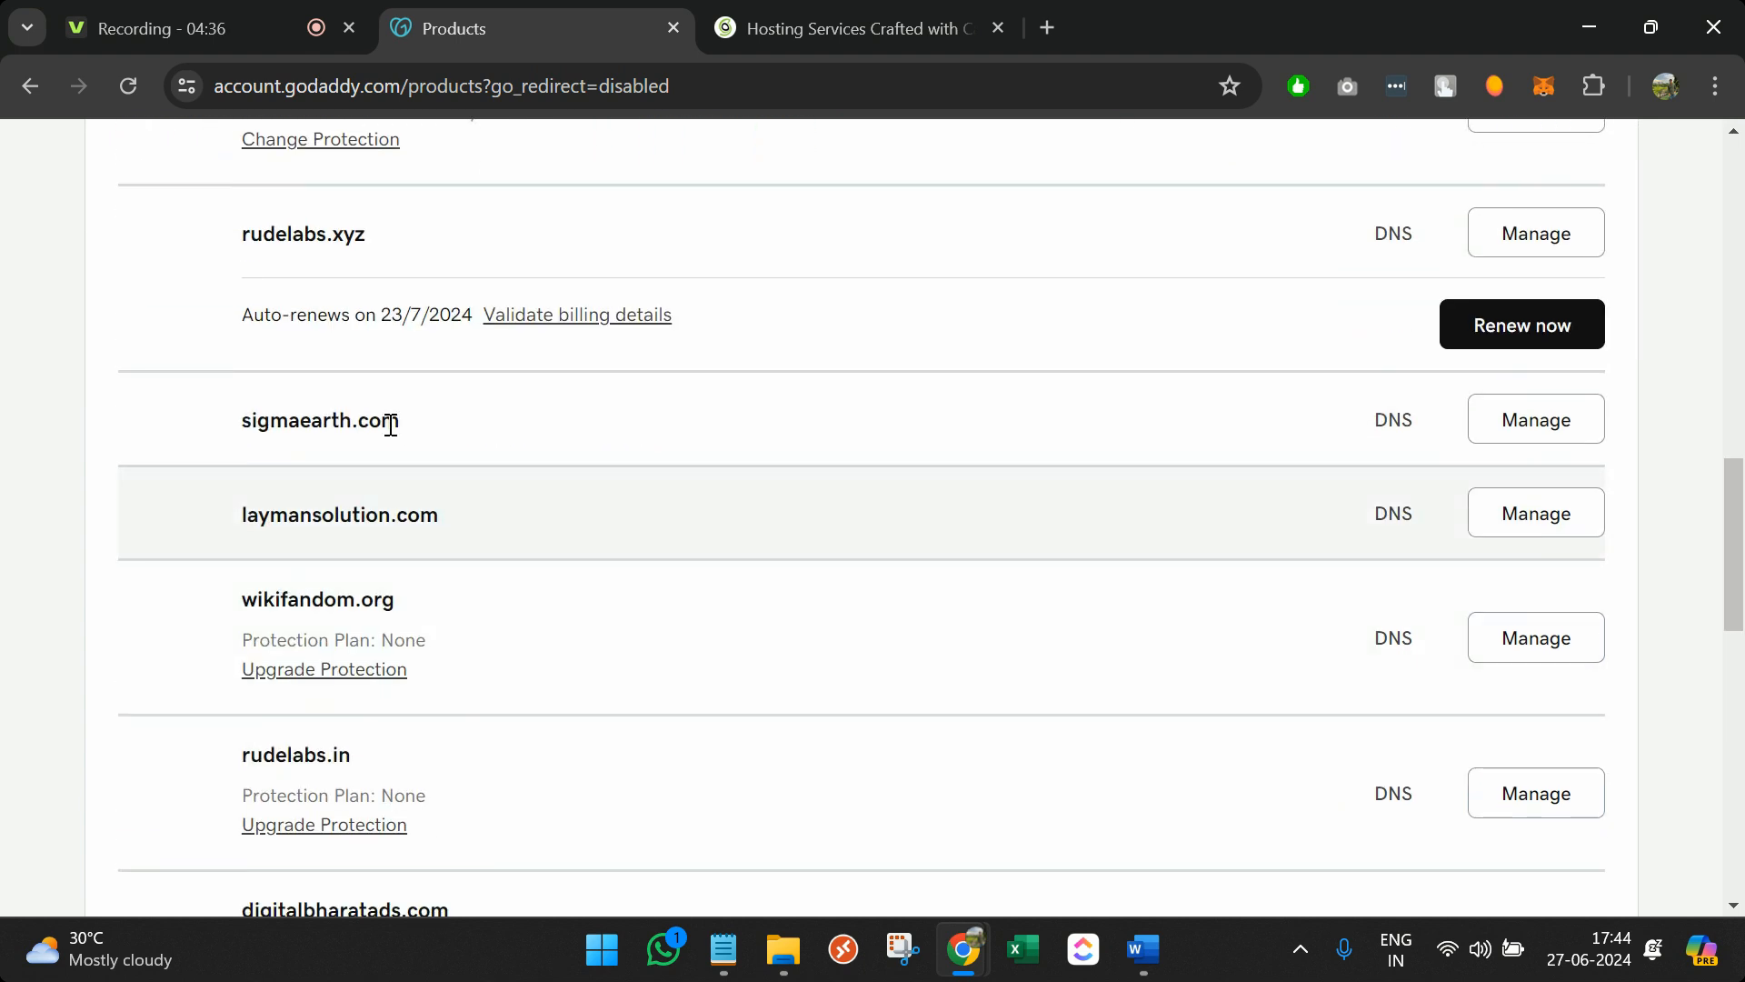
scroll(556, 549, down, 8)
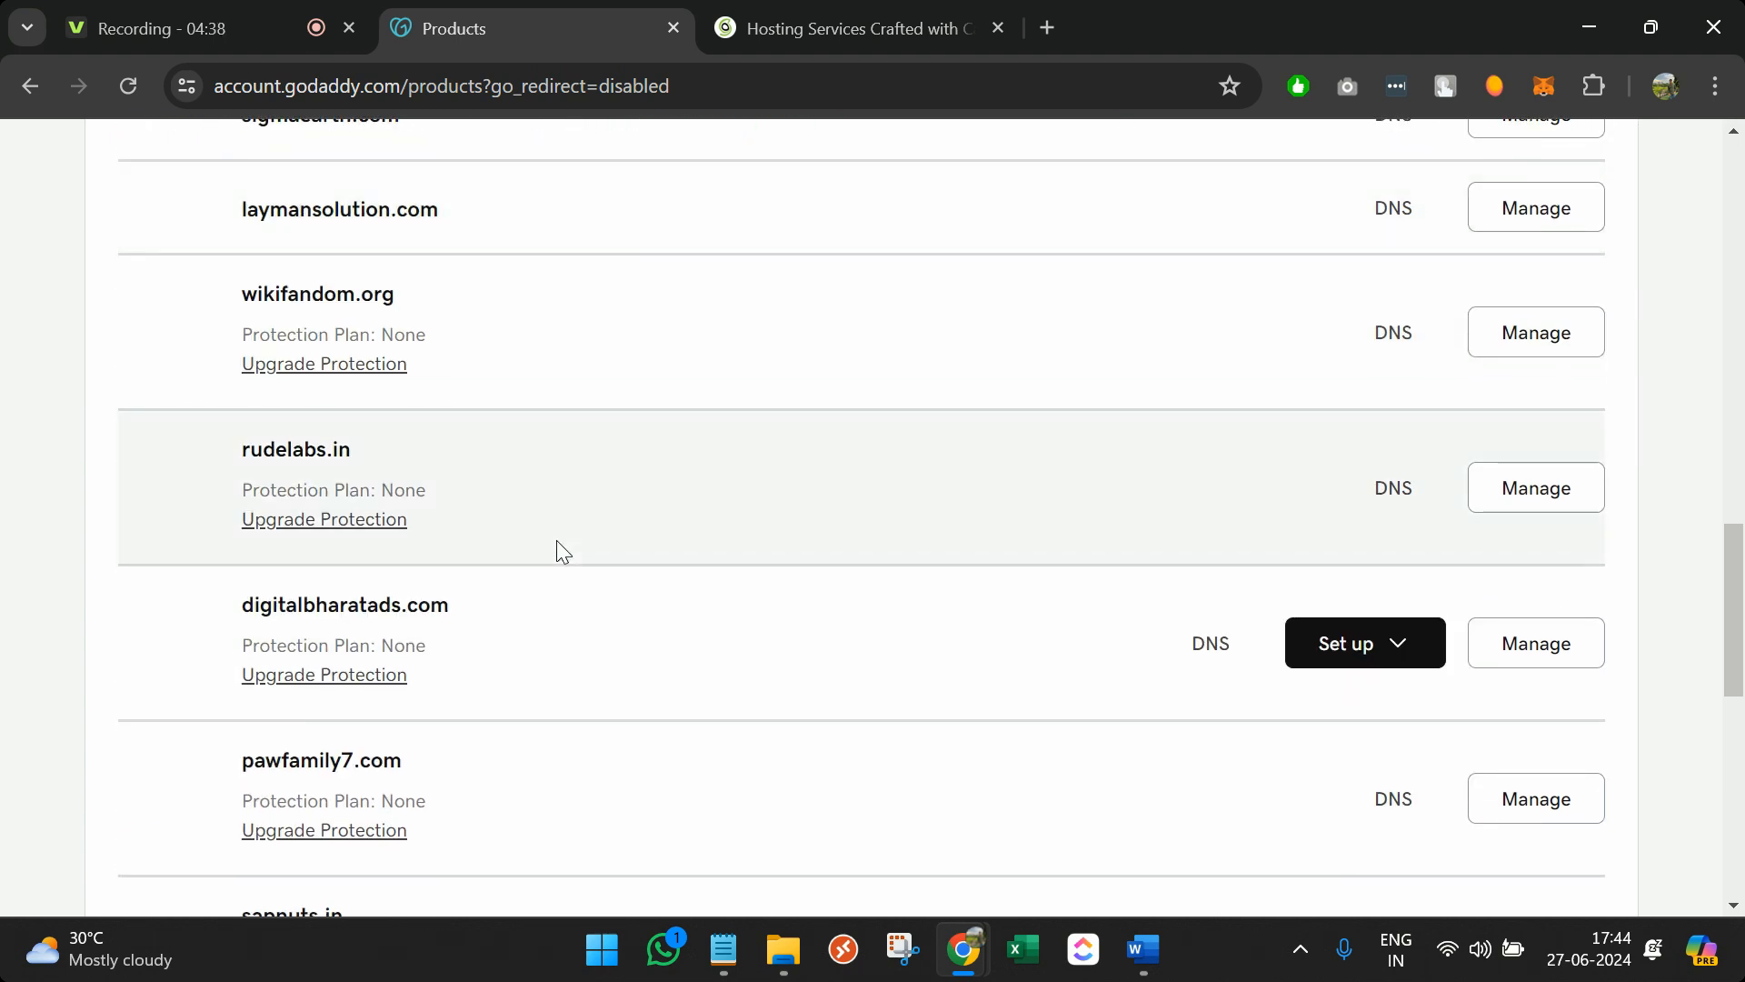
click(870, 789)
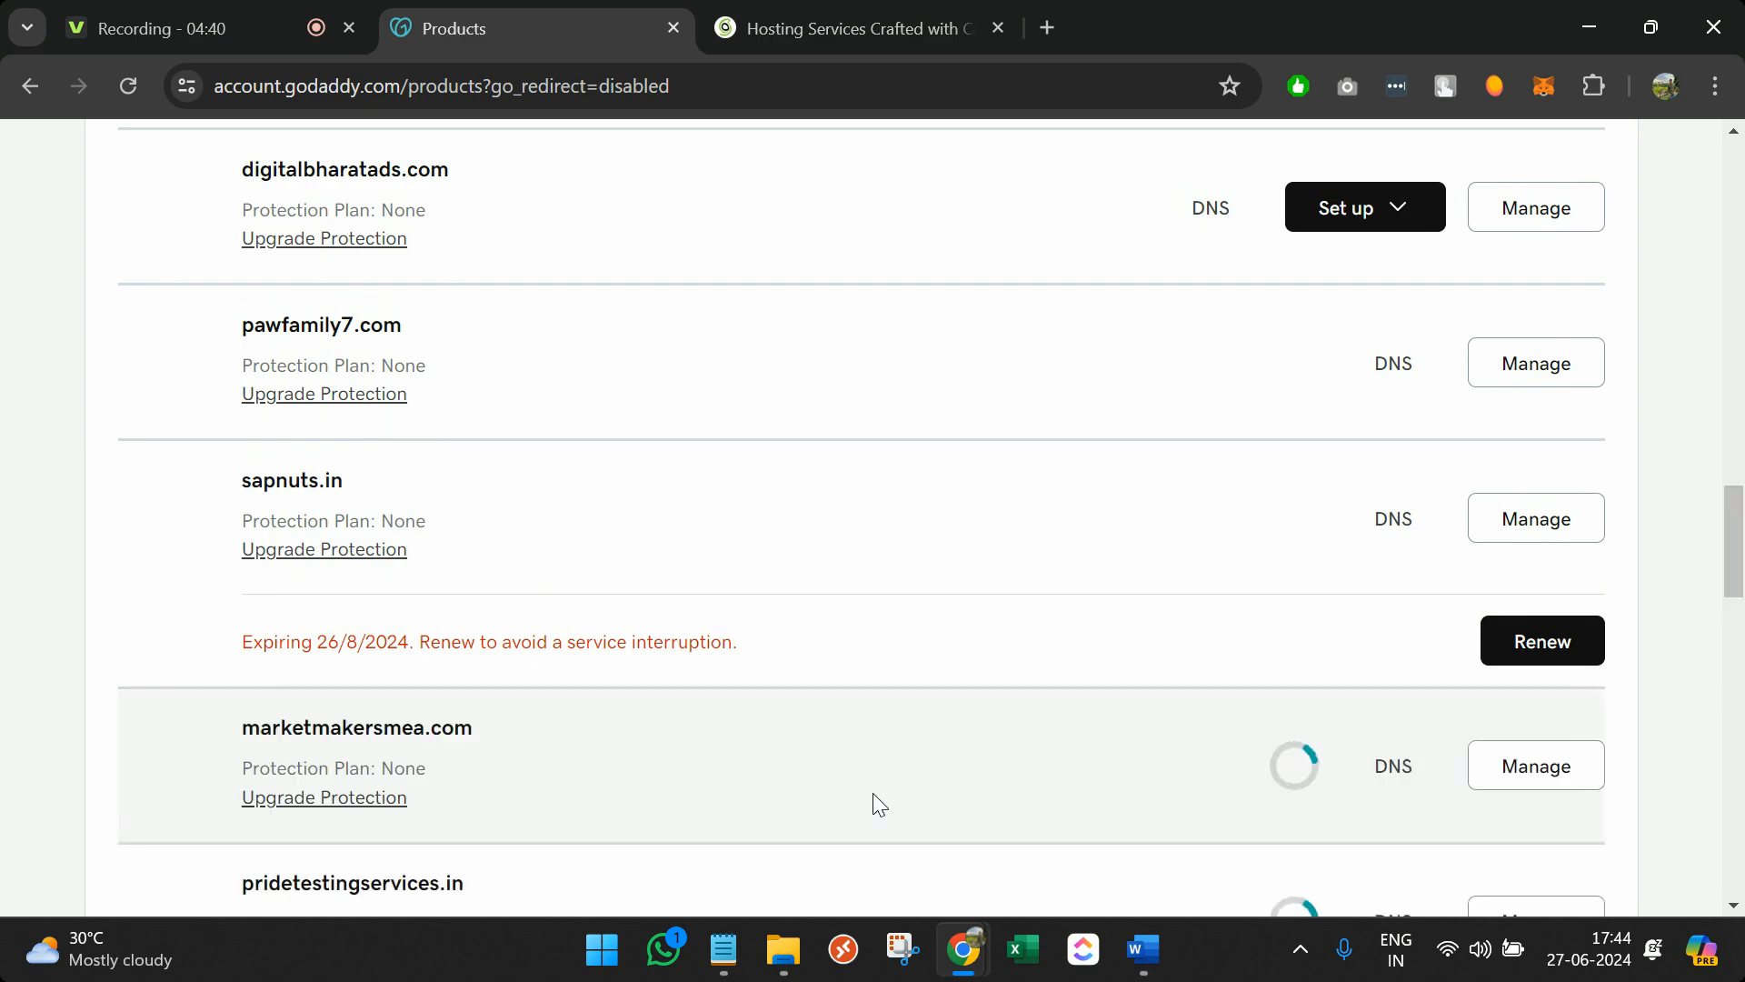
scroll(875, 803, down, 6)
scroll(872, 792, down, 3)
scroll(873, 792, up, 15)
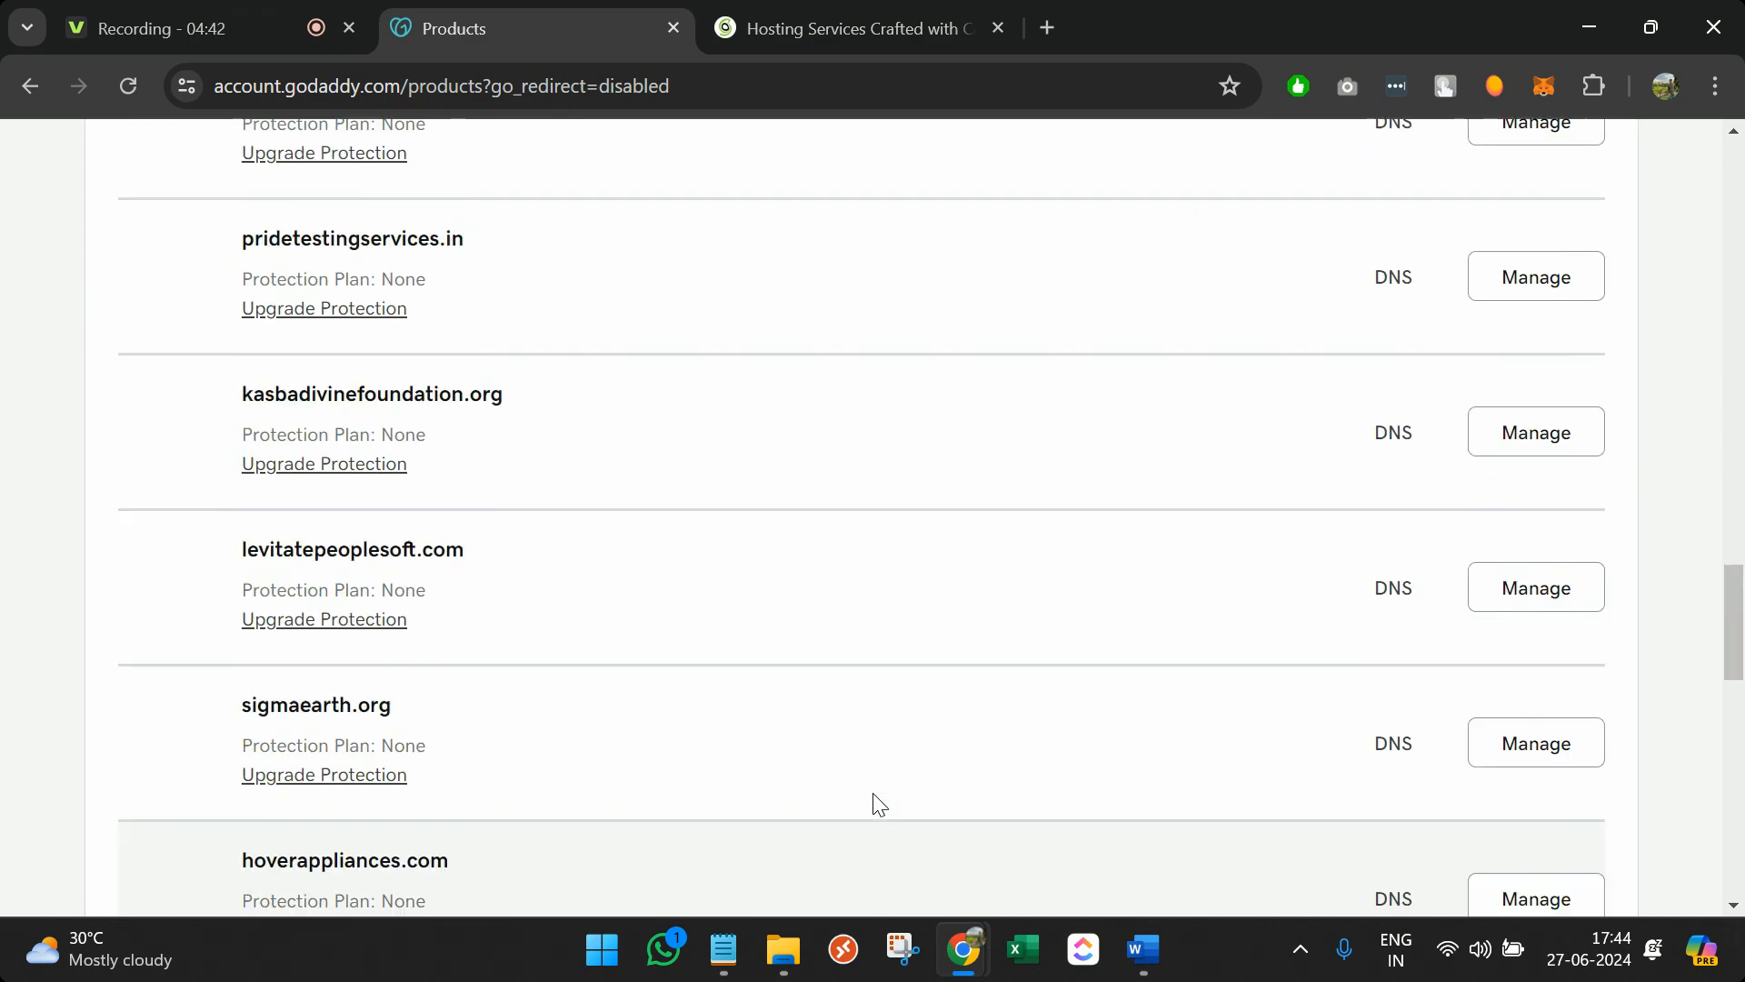
scroll(873, 792, up, 8)
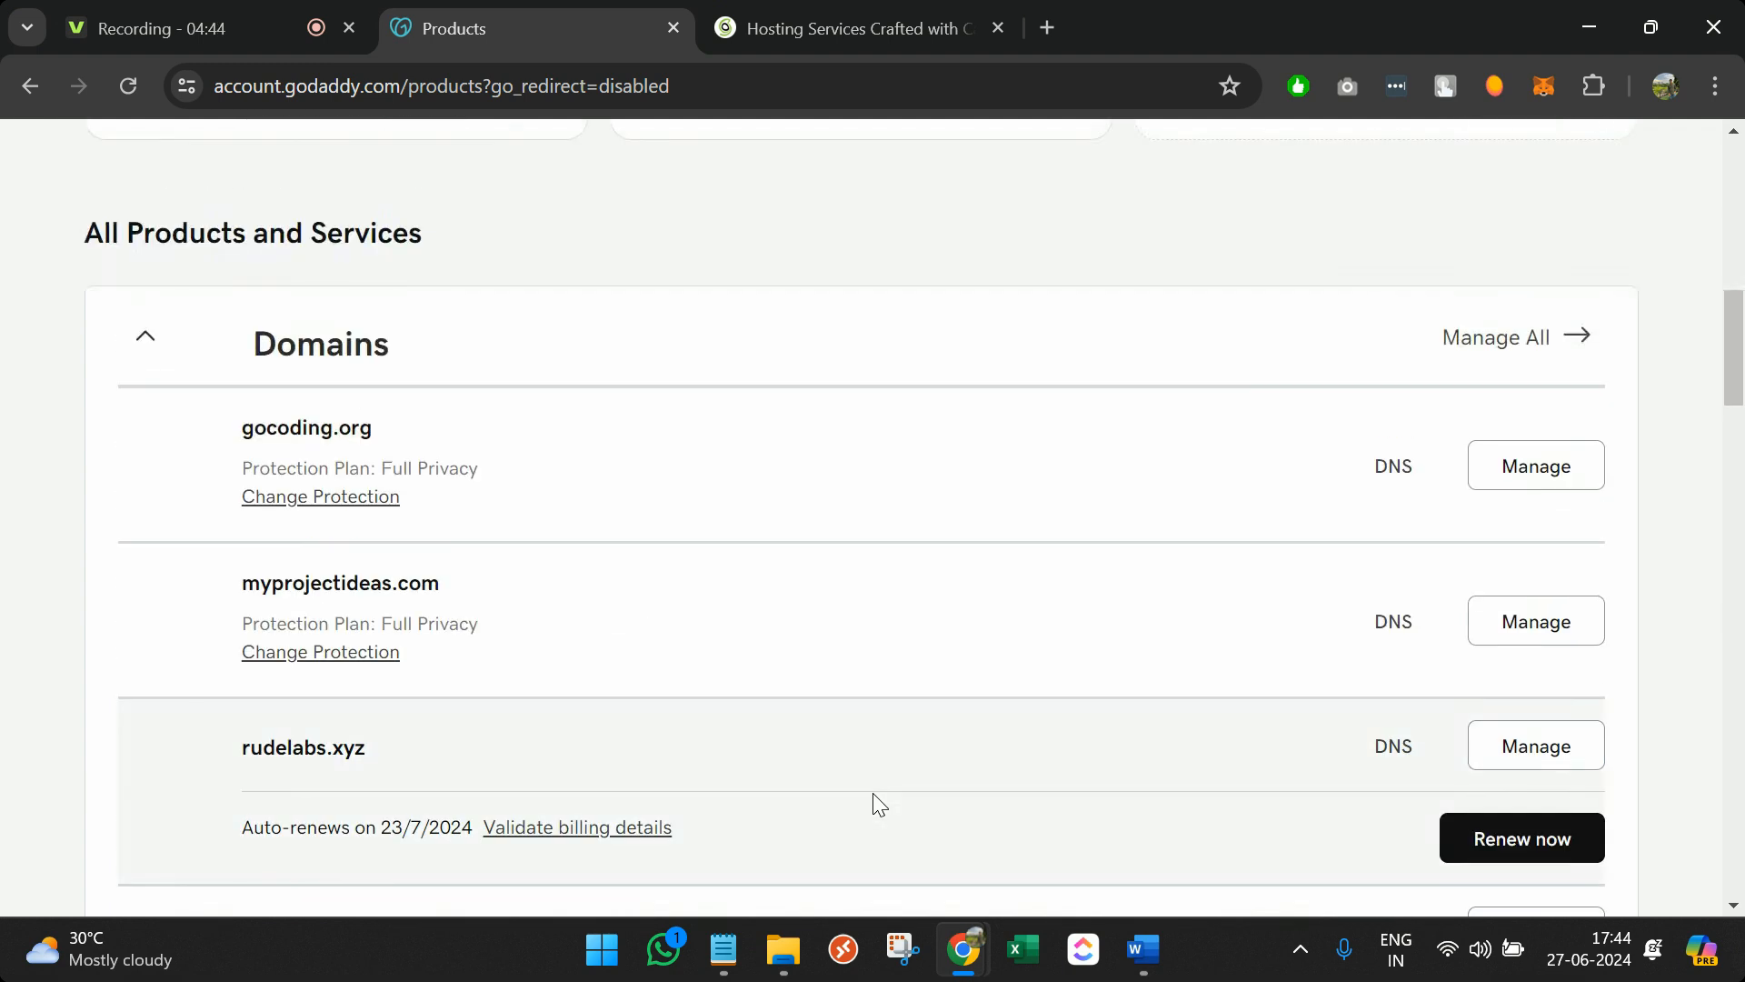
Find sygmaearth.com with a page search for 'syg' and open its DNS management
key(ctrl+f)
text(syg)
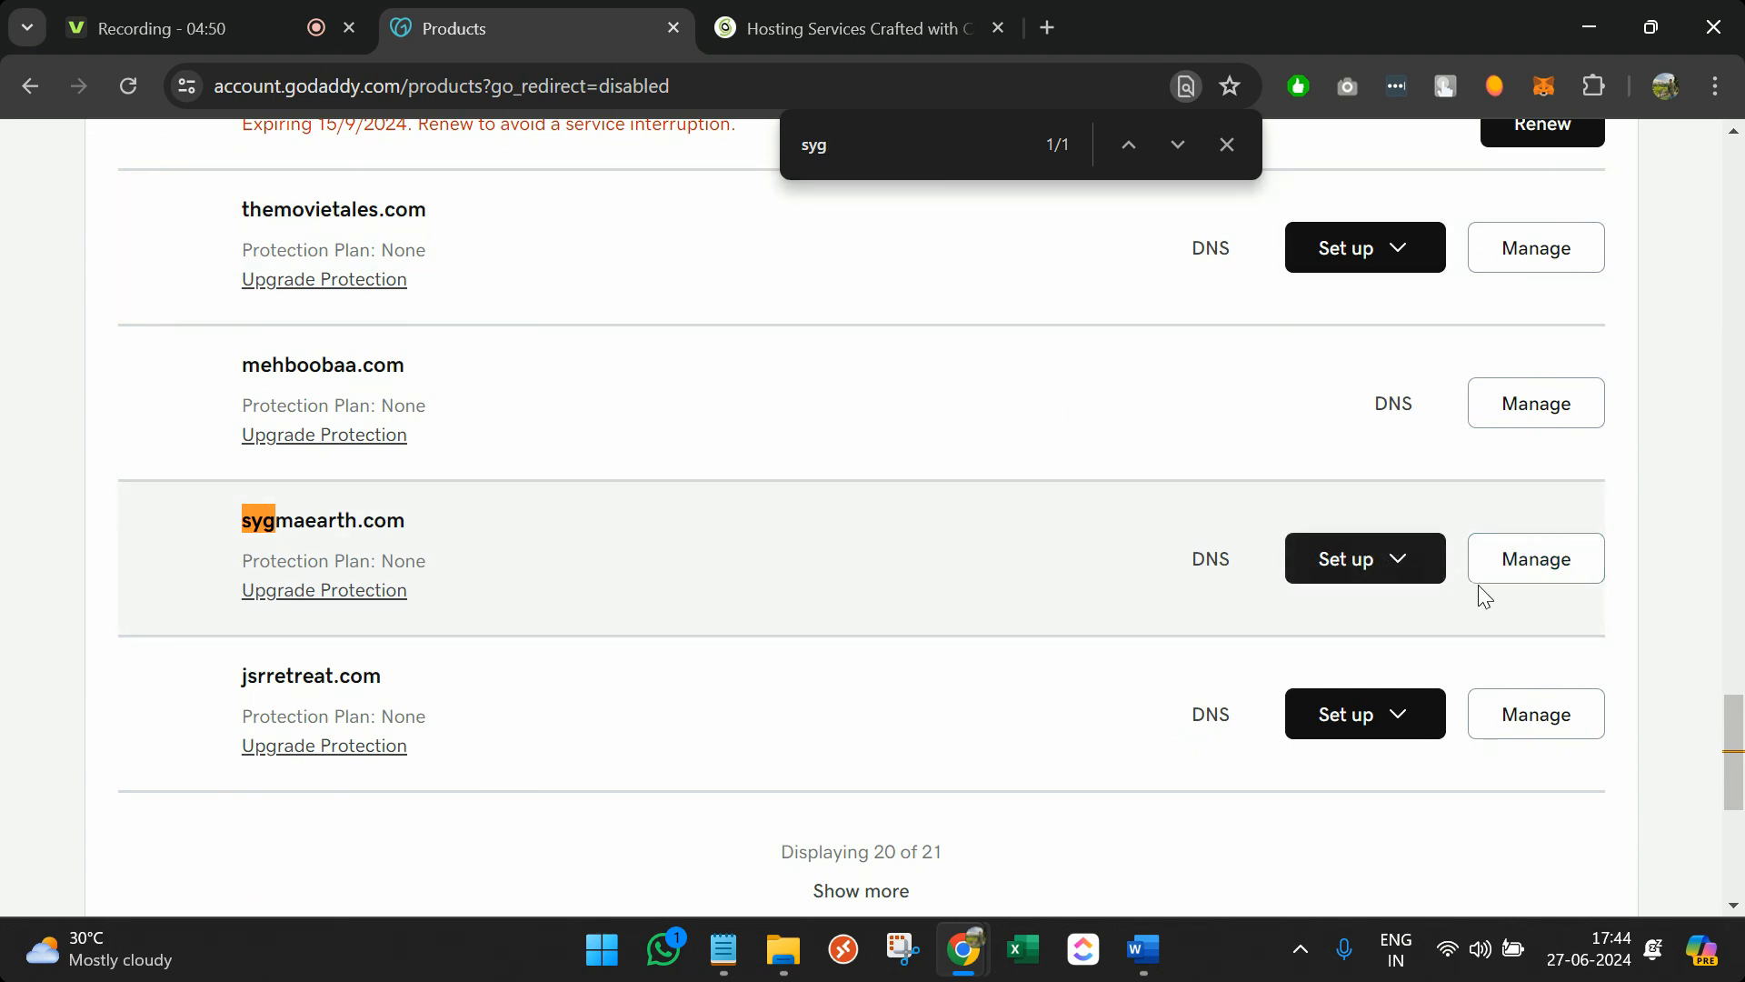
click(1211, 578)
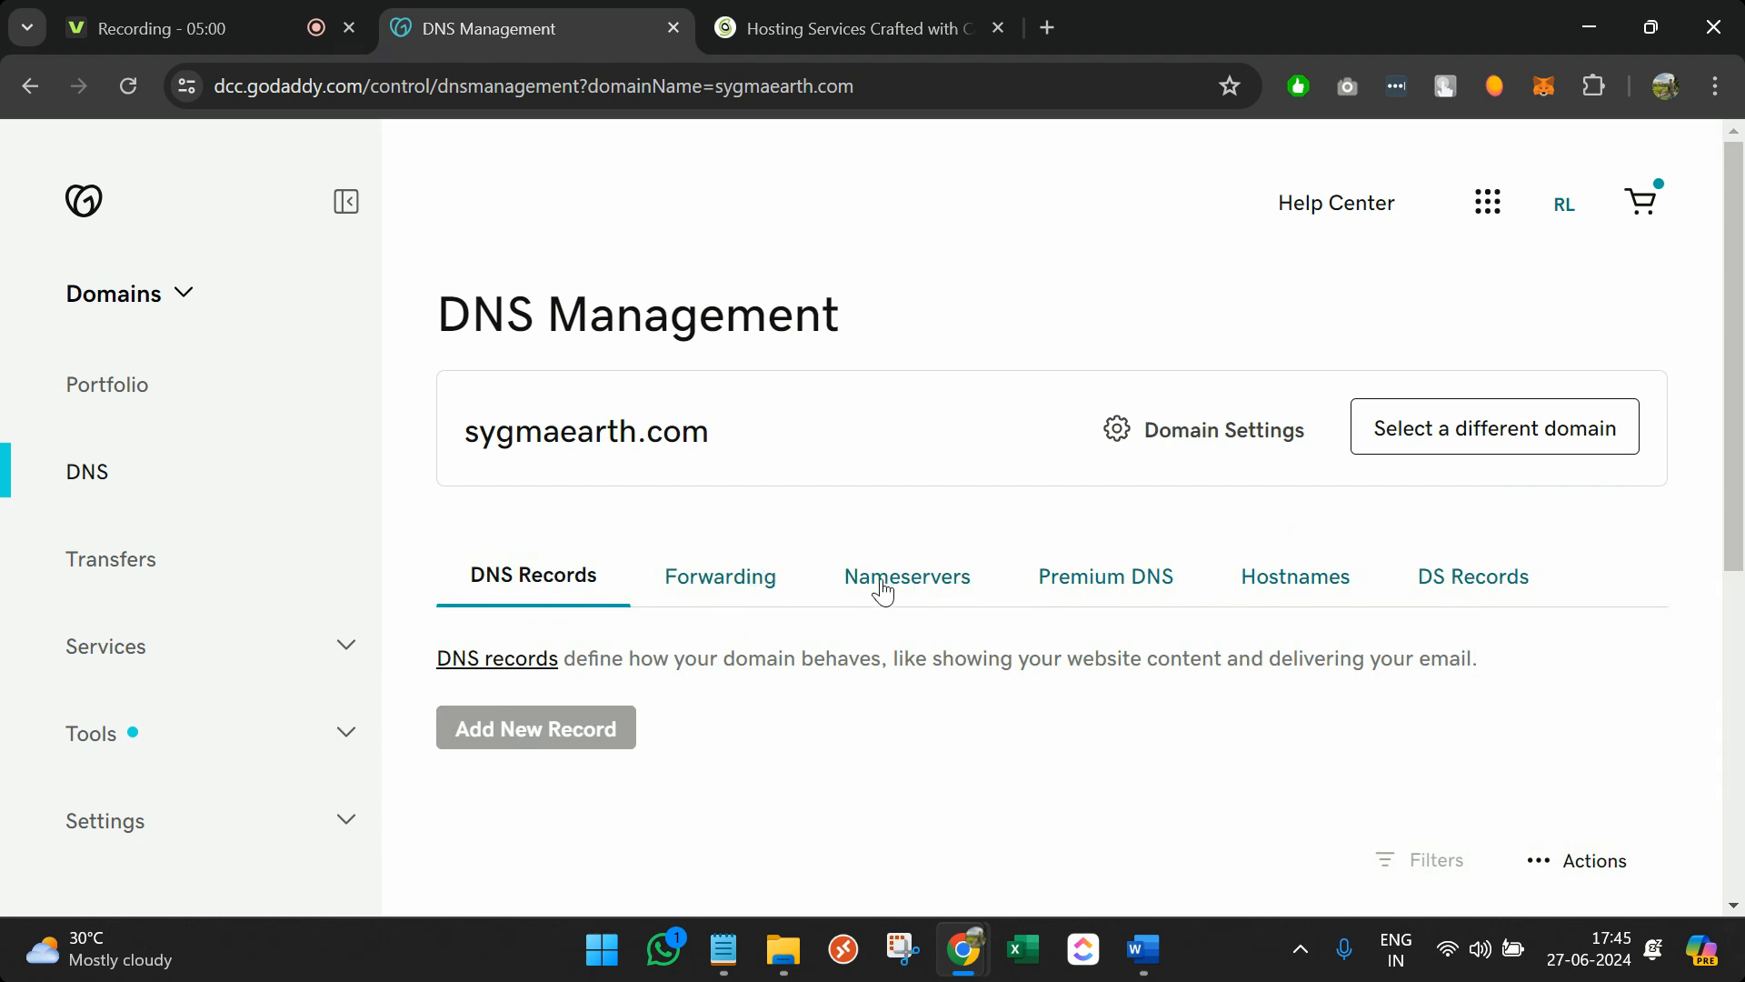
Confirm sygmaearth.com keeps custom nameservers NS1/NS2.SITEGROUND.NET, then switch to SiteGround
click(870, 589)
scroll(888, 592, down, 2)
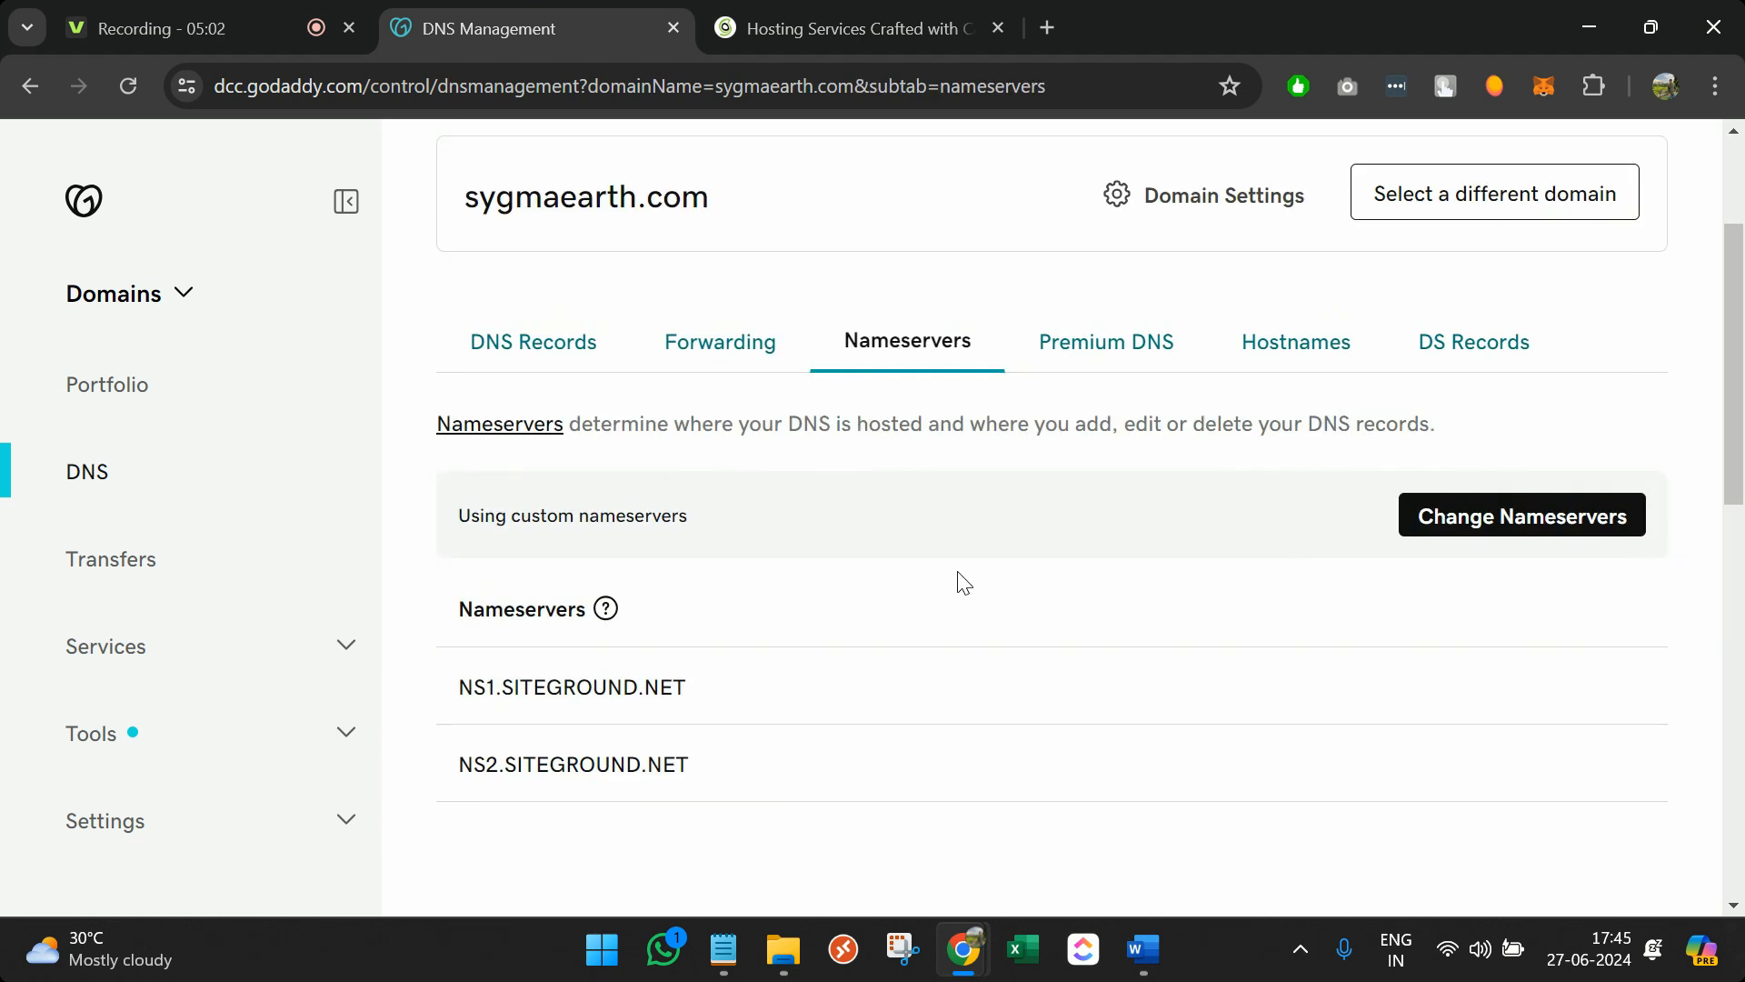
scroll(950, 575, up, 1)
click(1459, 588)
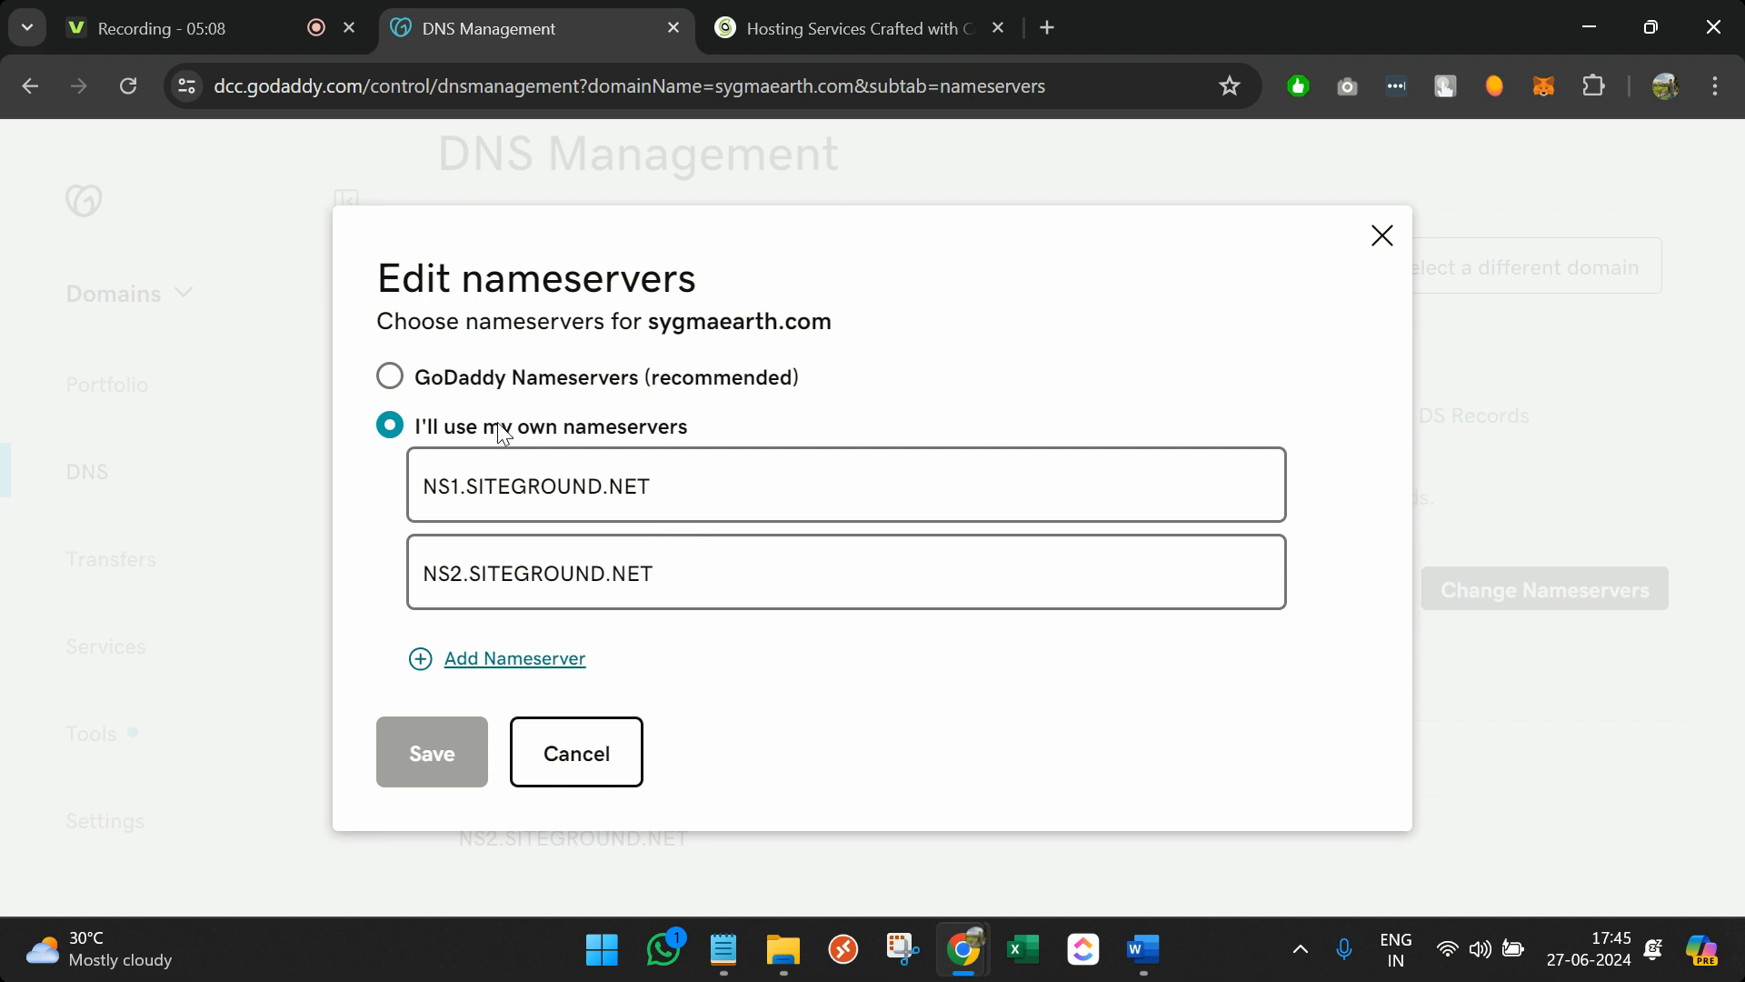
click(390, 379)
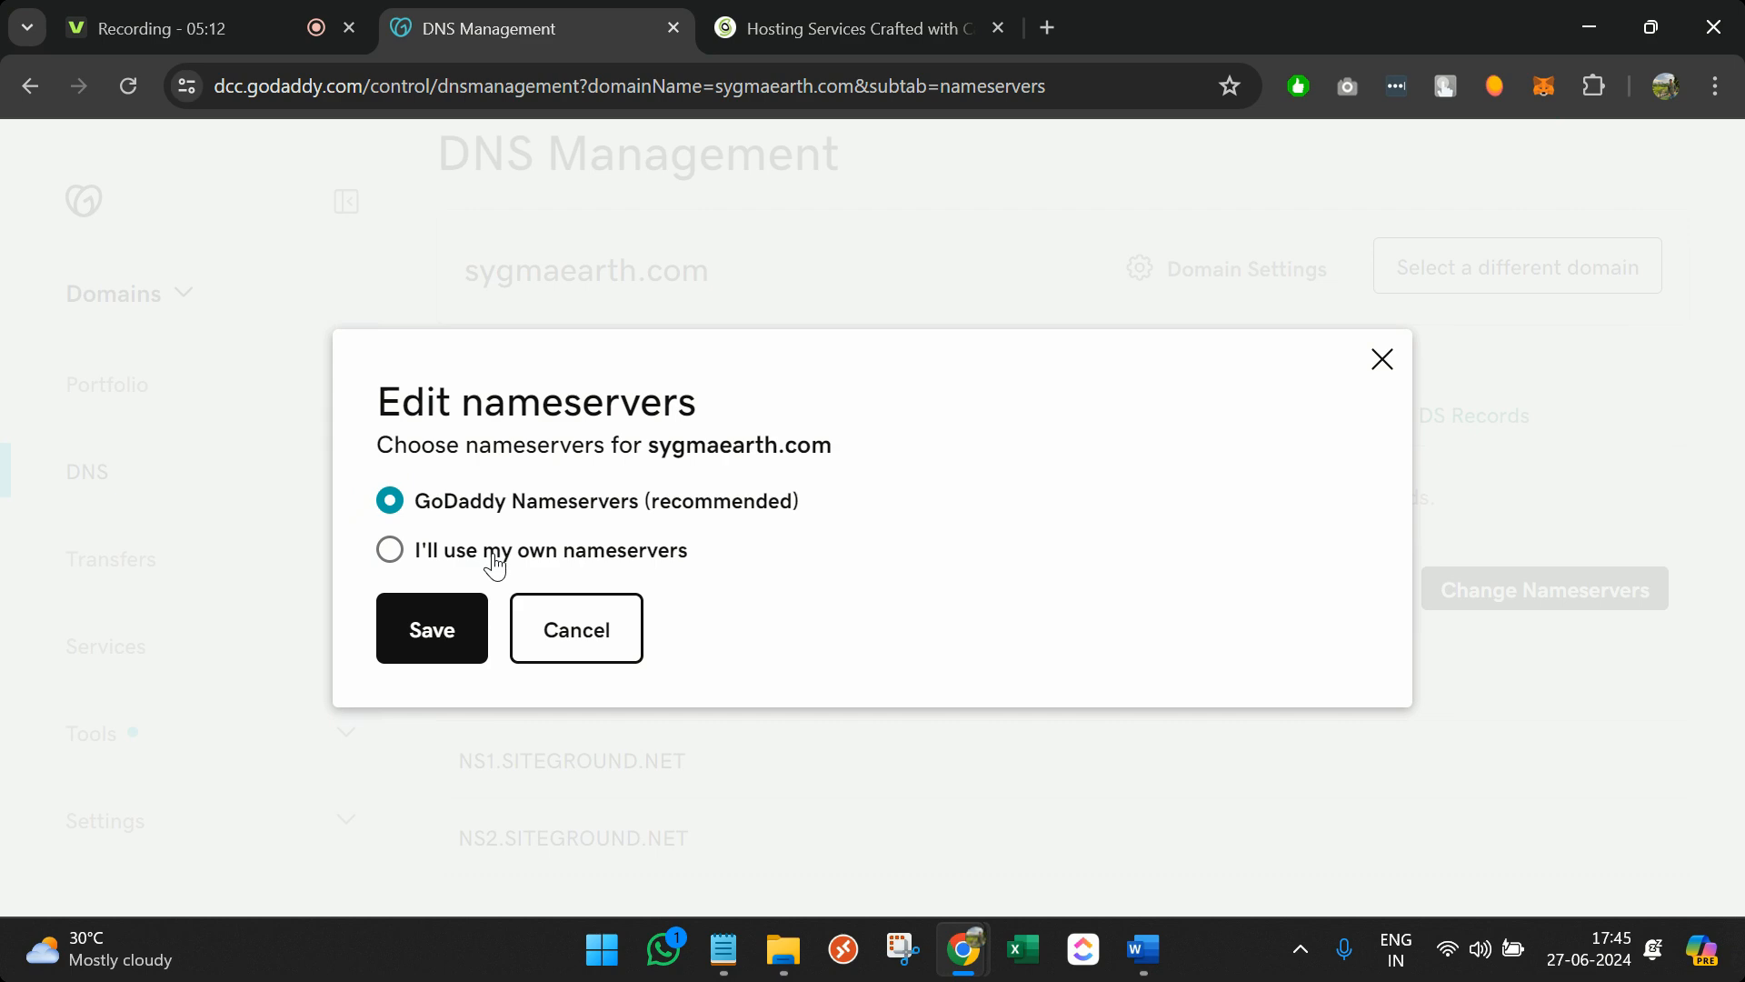
click(496, 552)
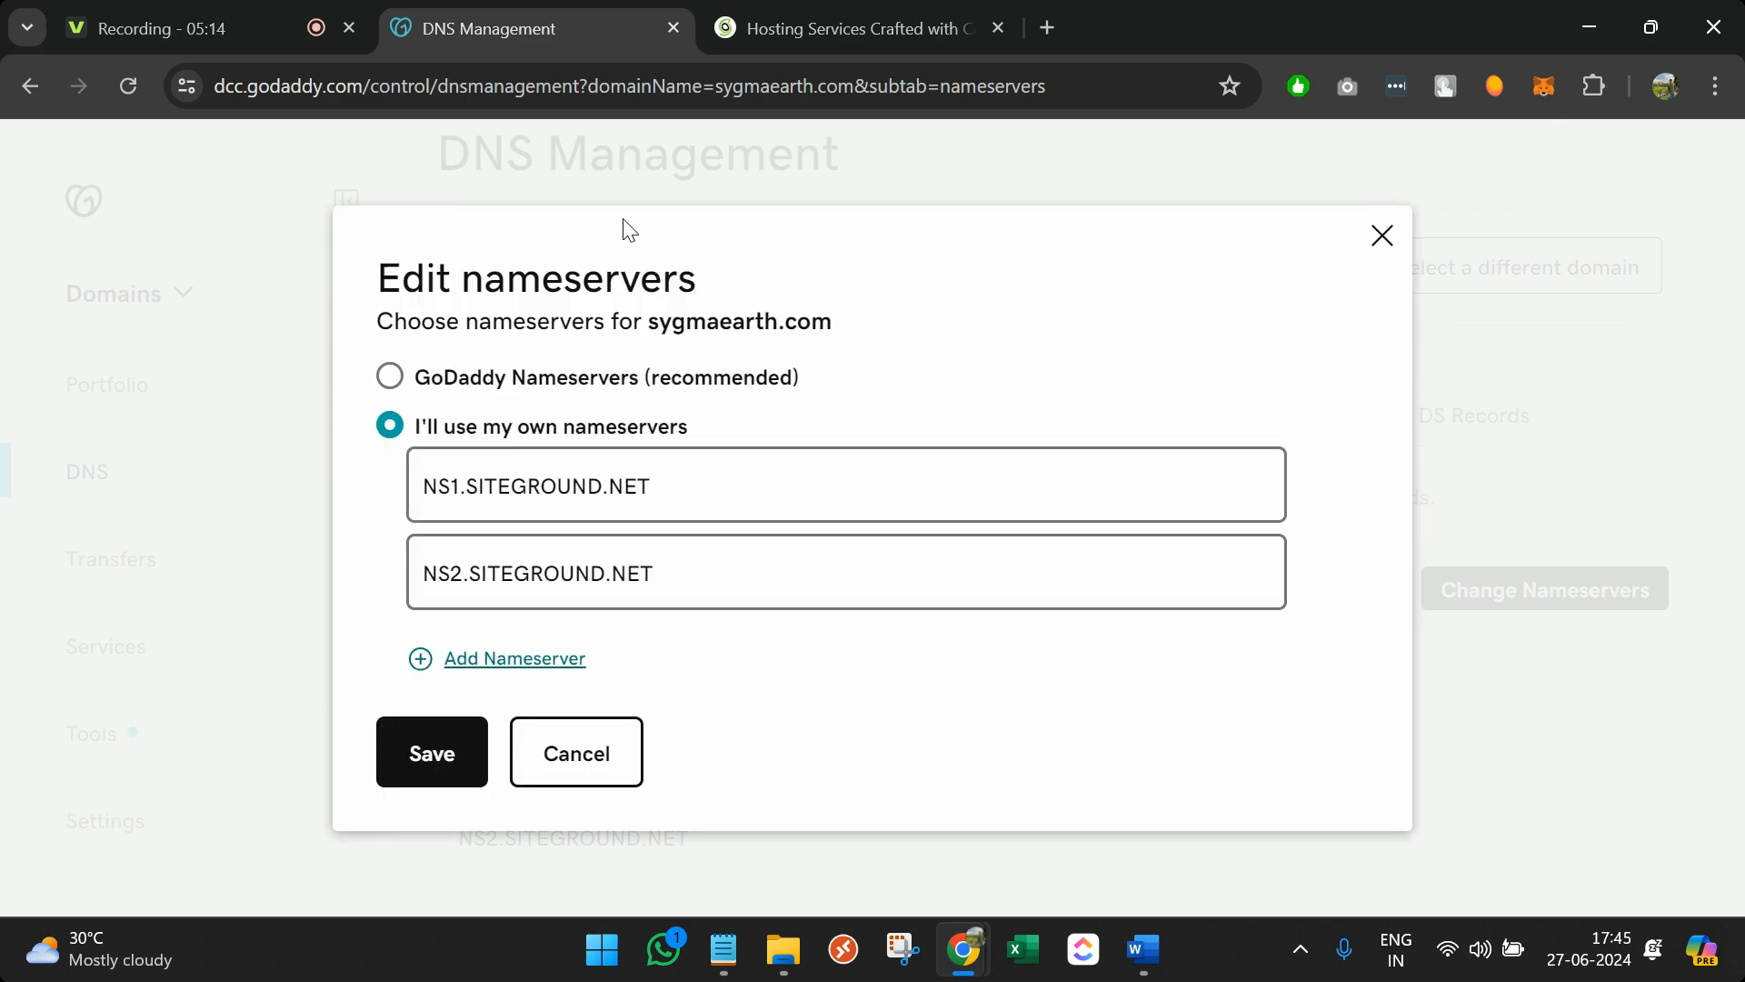
click(760, 12)
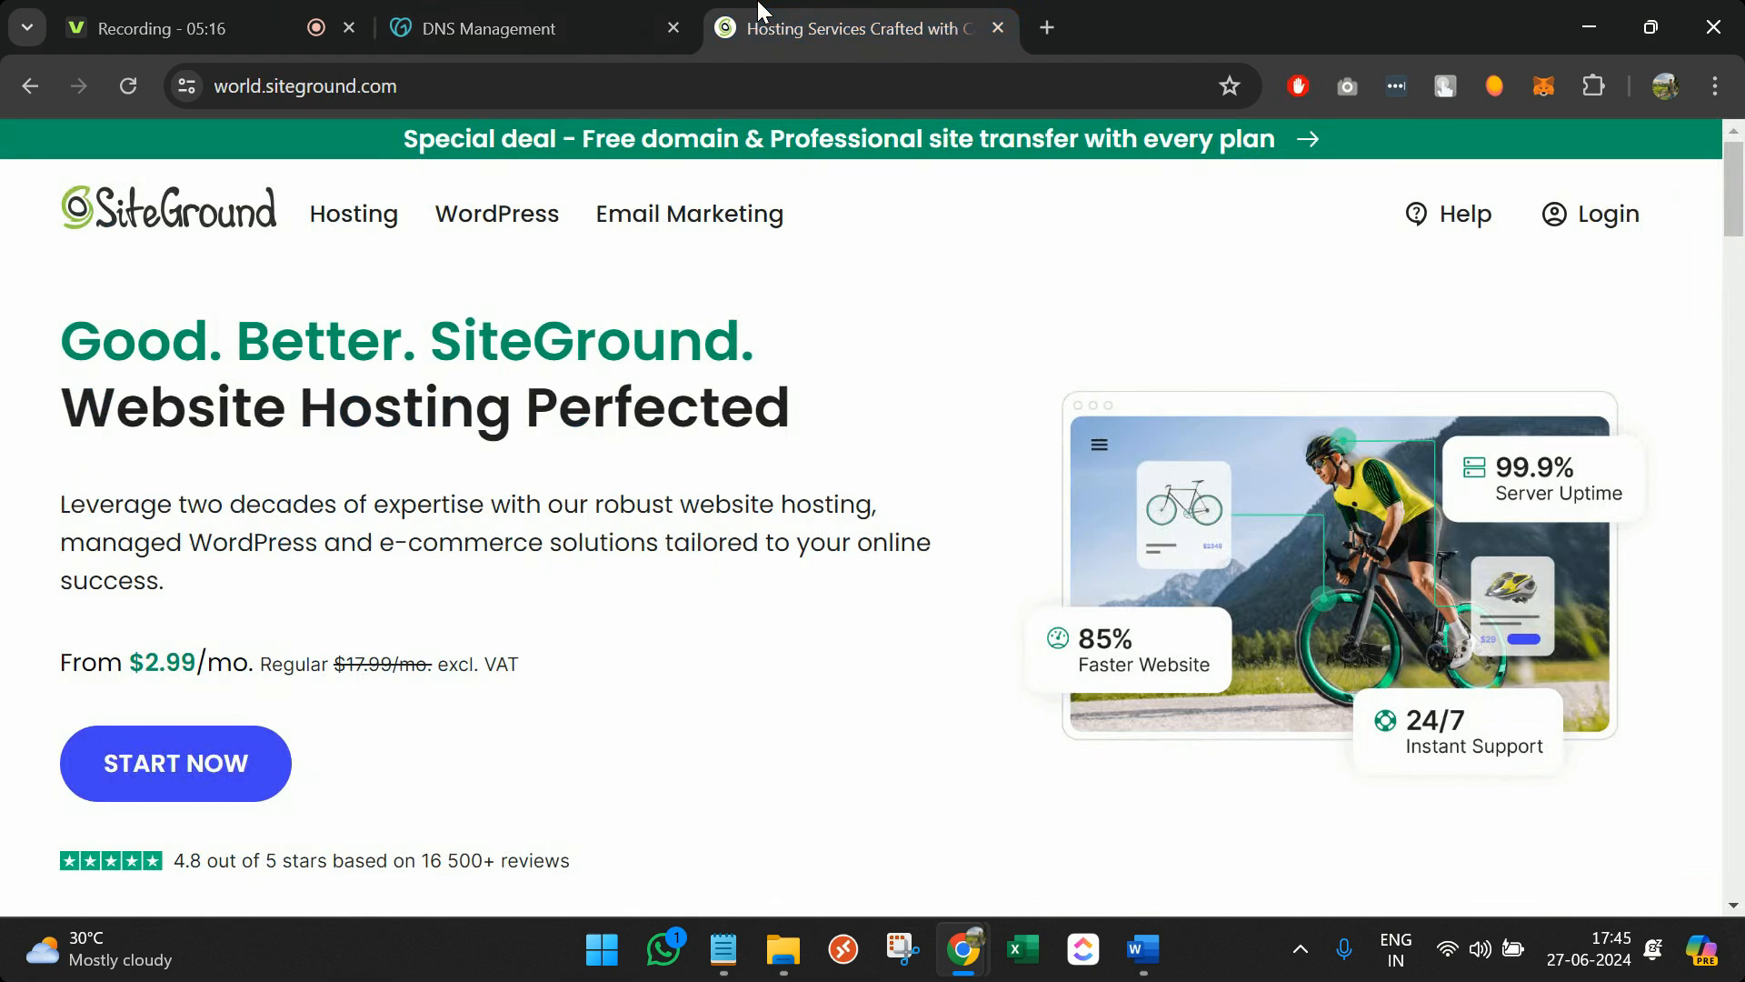
Start a WordPress Hosting order for the StartUp plan at $2.99/mo
mouse_move(354, 208)
mouse_move(457, 234)
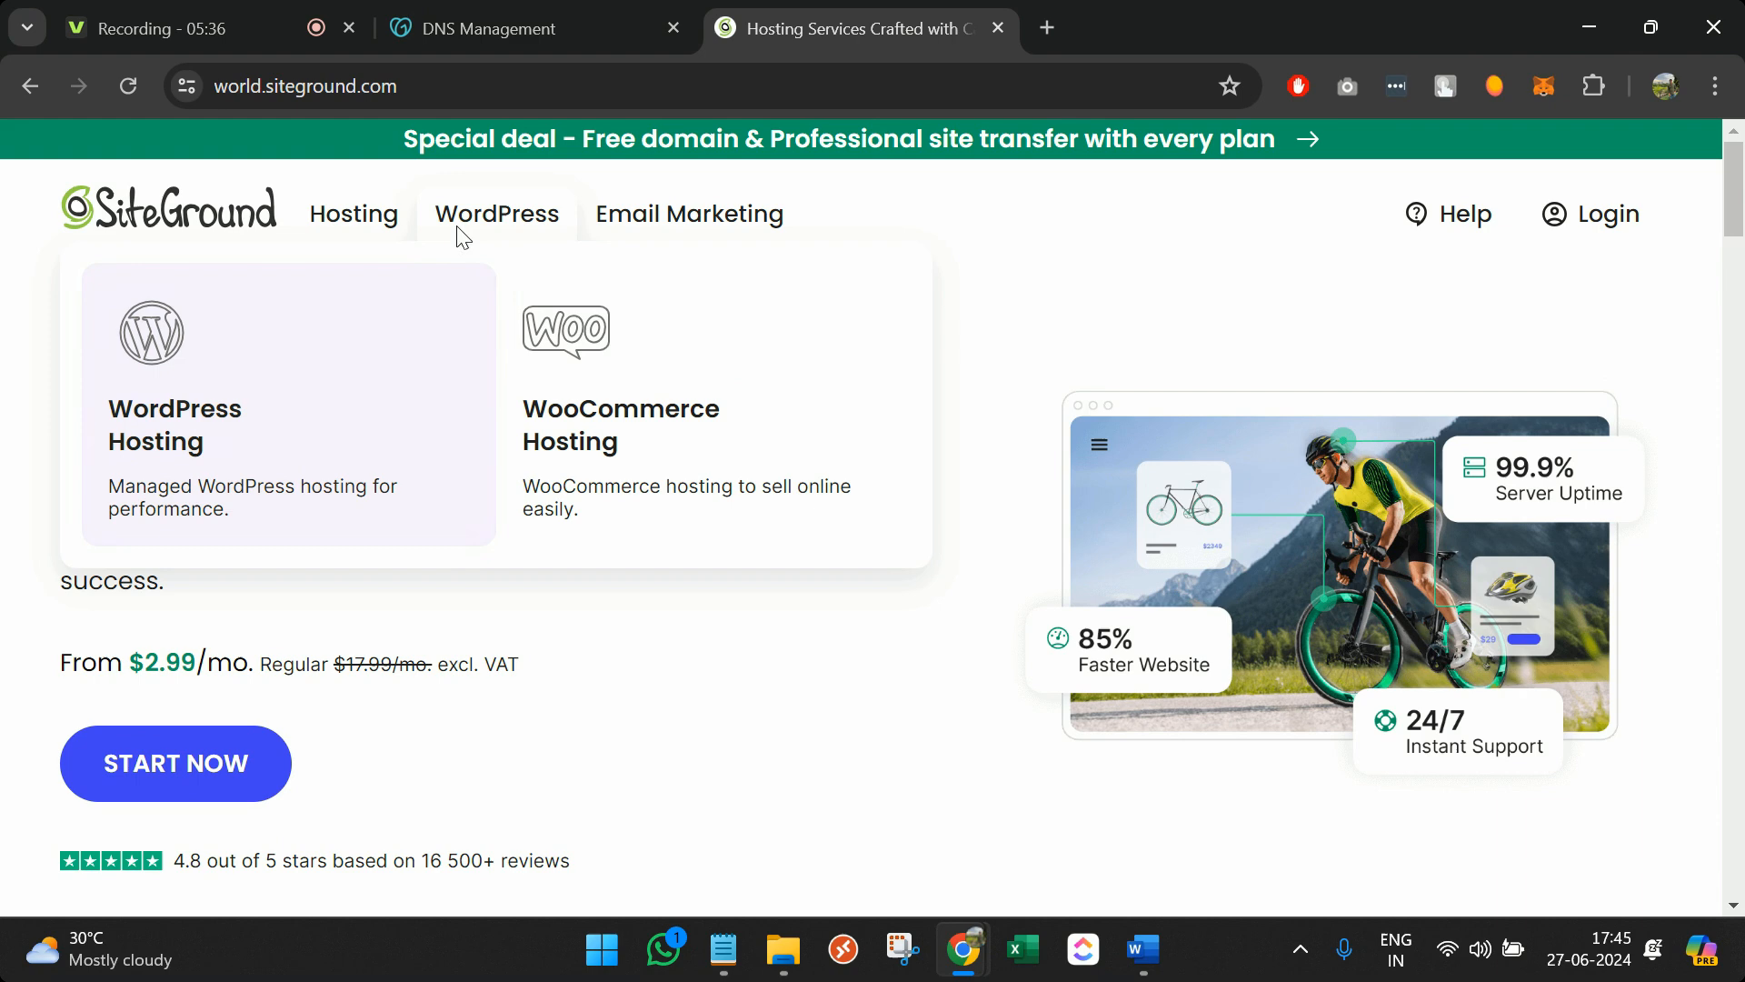
click(204, 419)
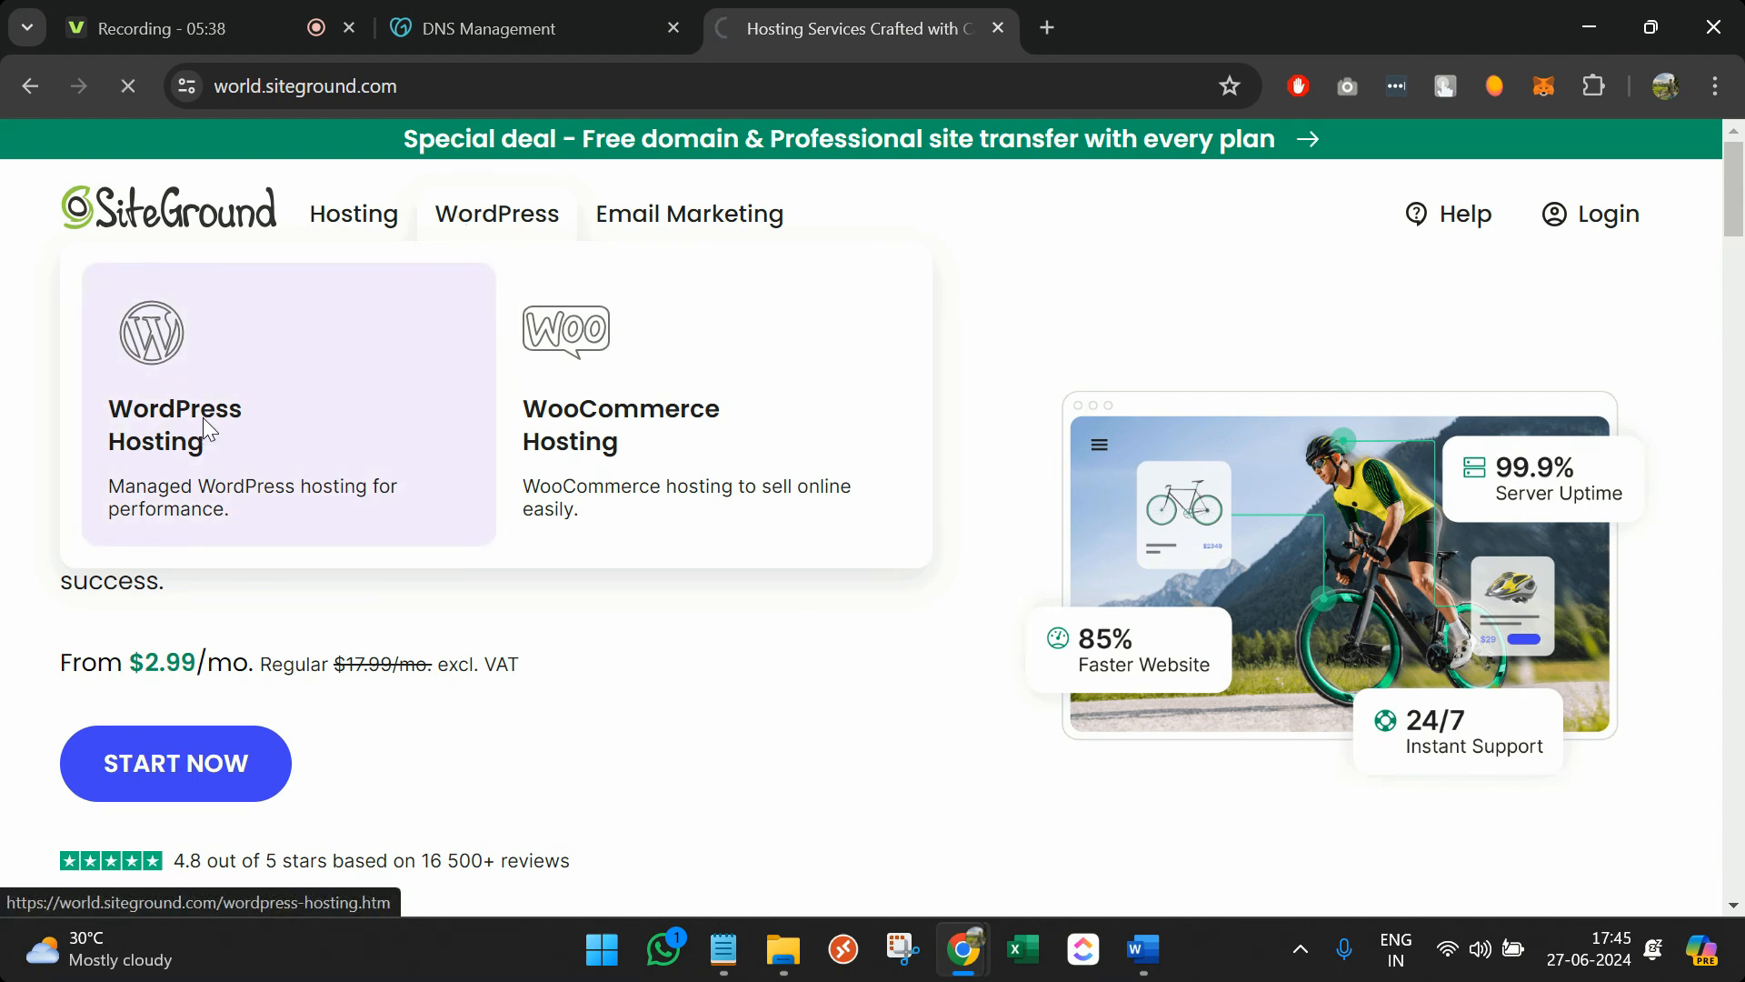
scroll(487, 503, down, 4)
scroll(492, 505, up, 2)
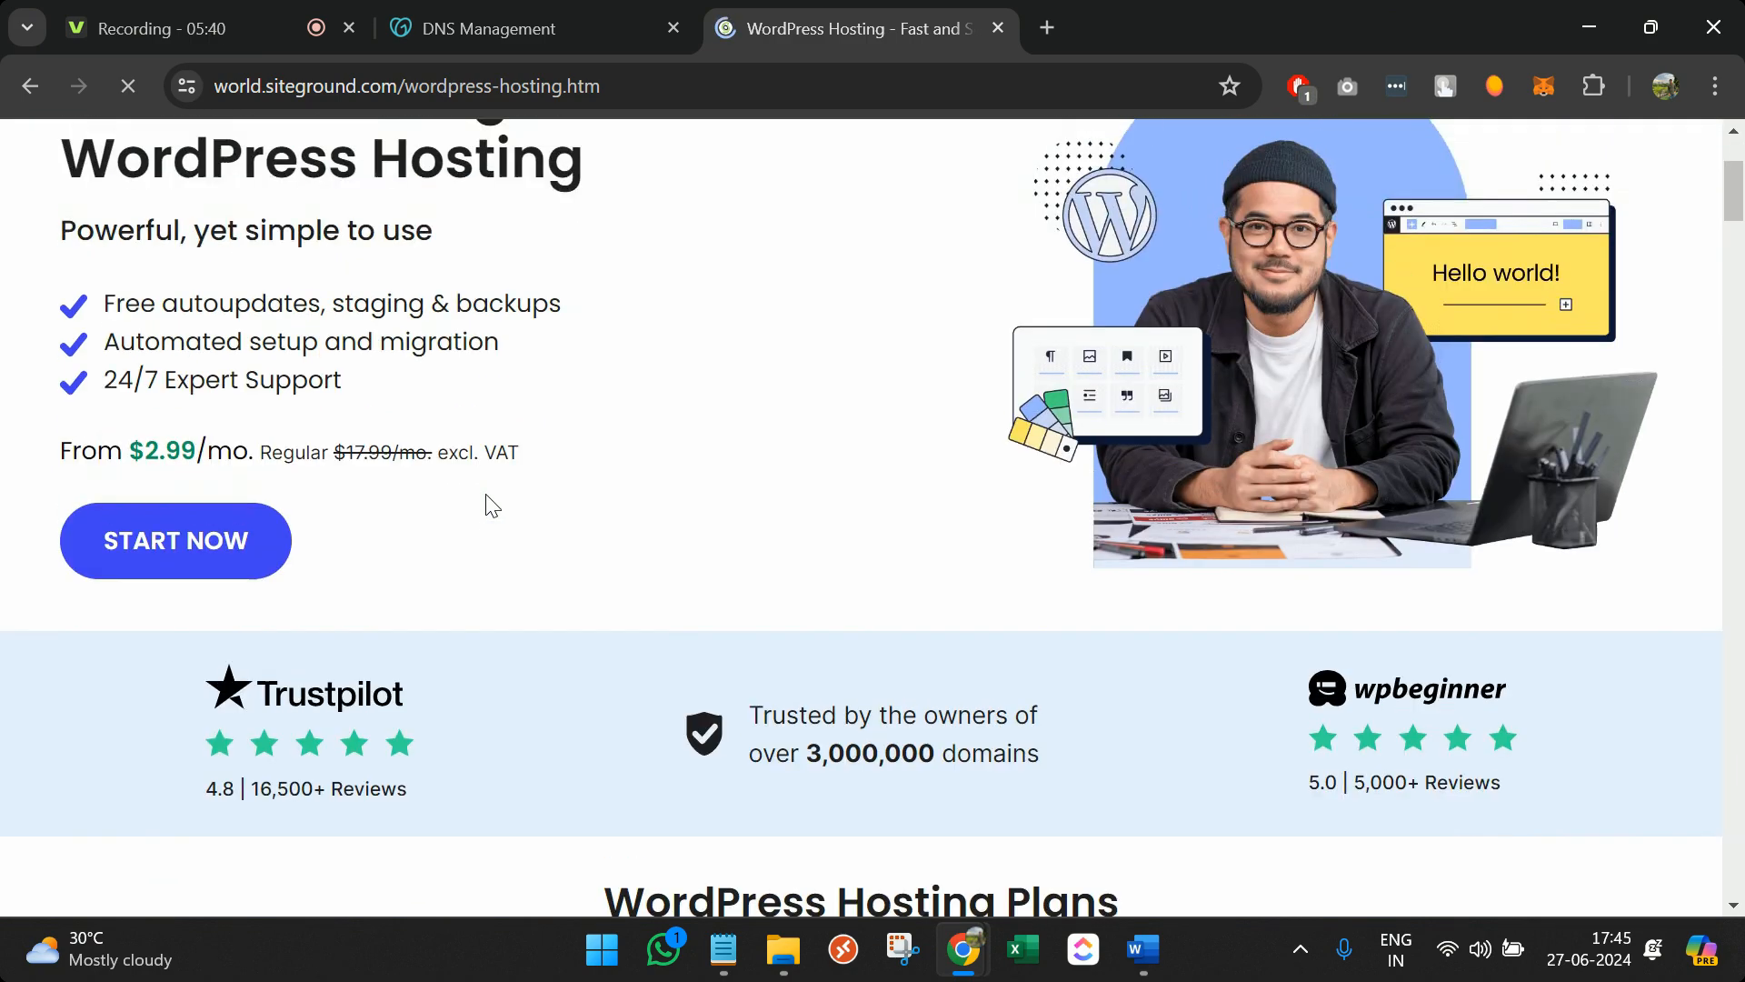
scroll(216, 484, up, 2)
double_click(147, 576)
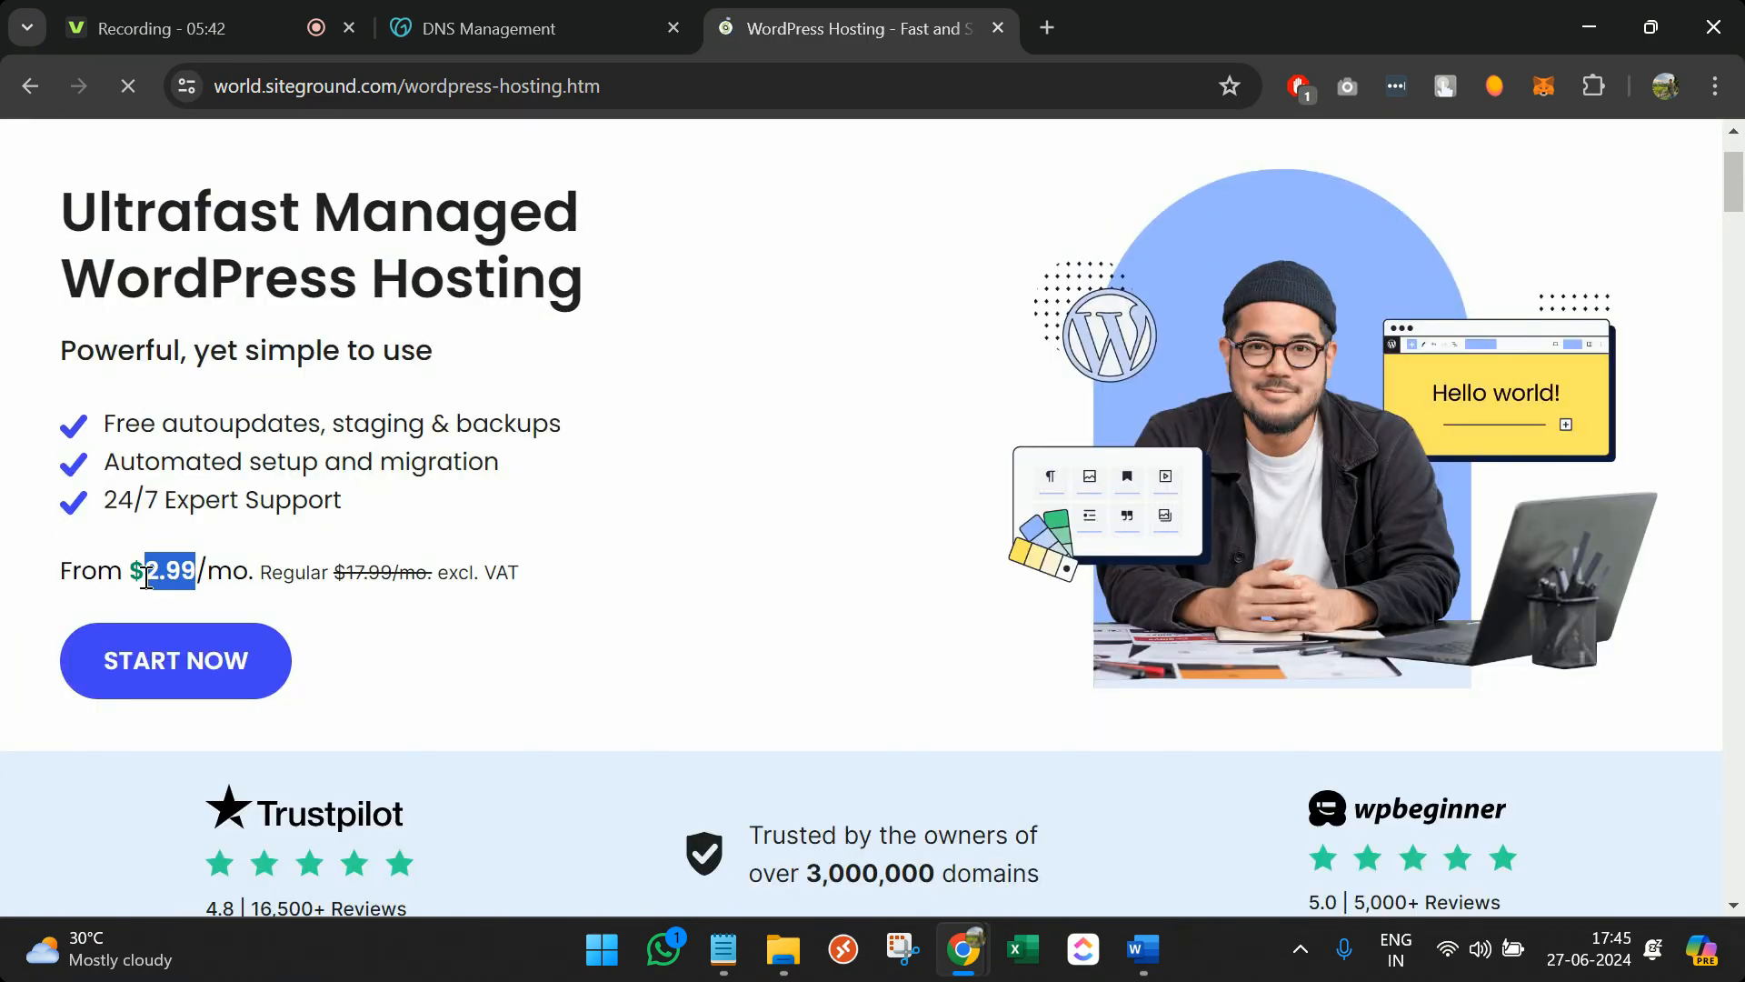
click(206, 673)
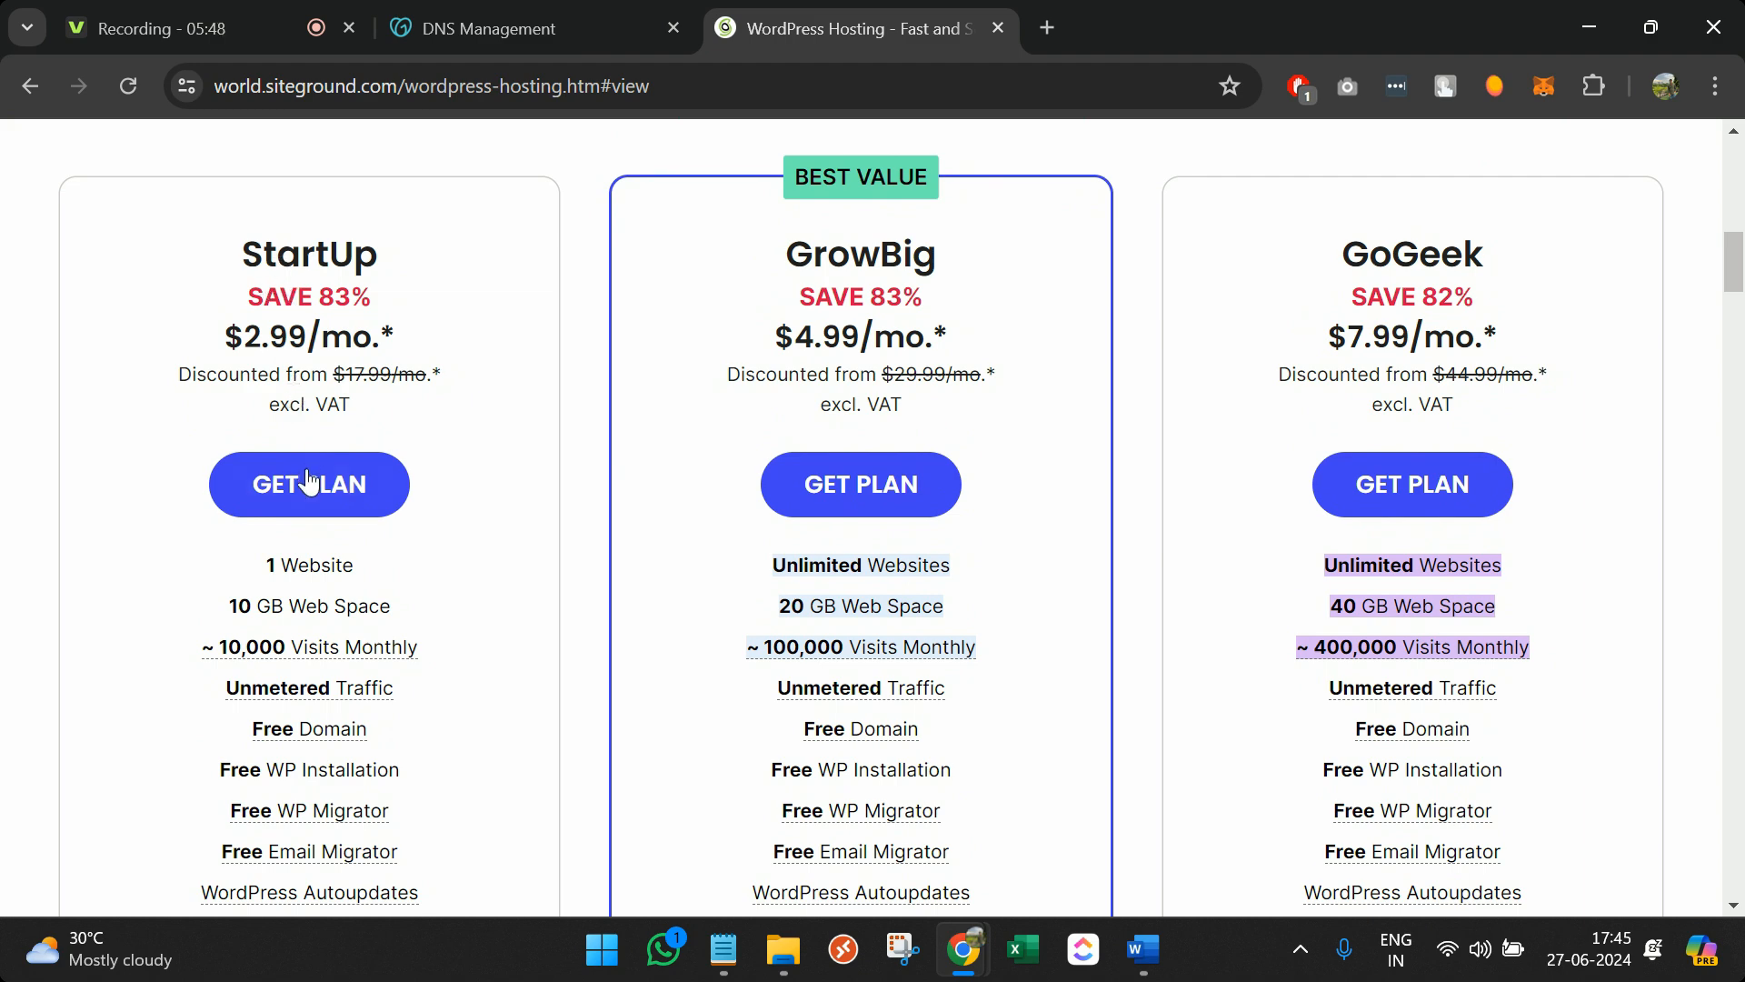
click(312, 482)
scroll(471, 564, down, 2)
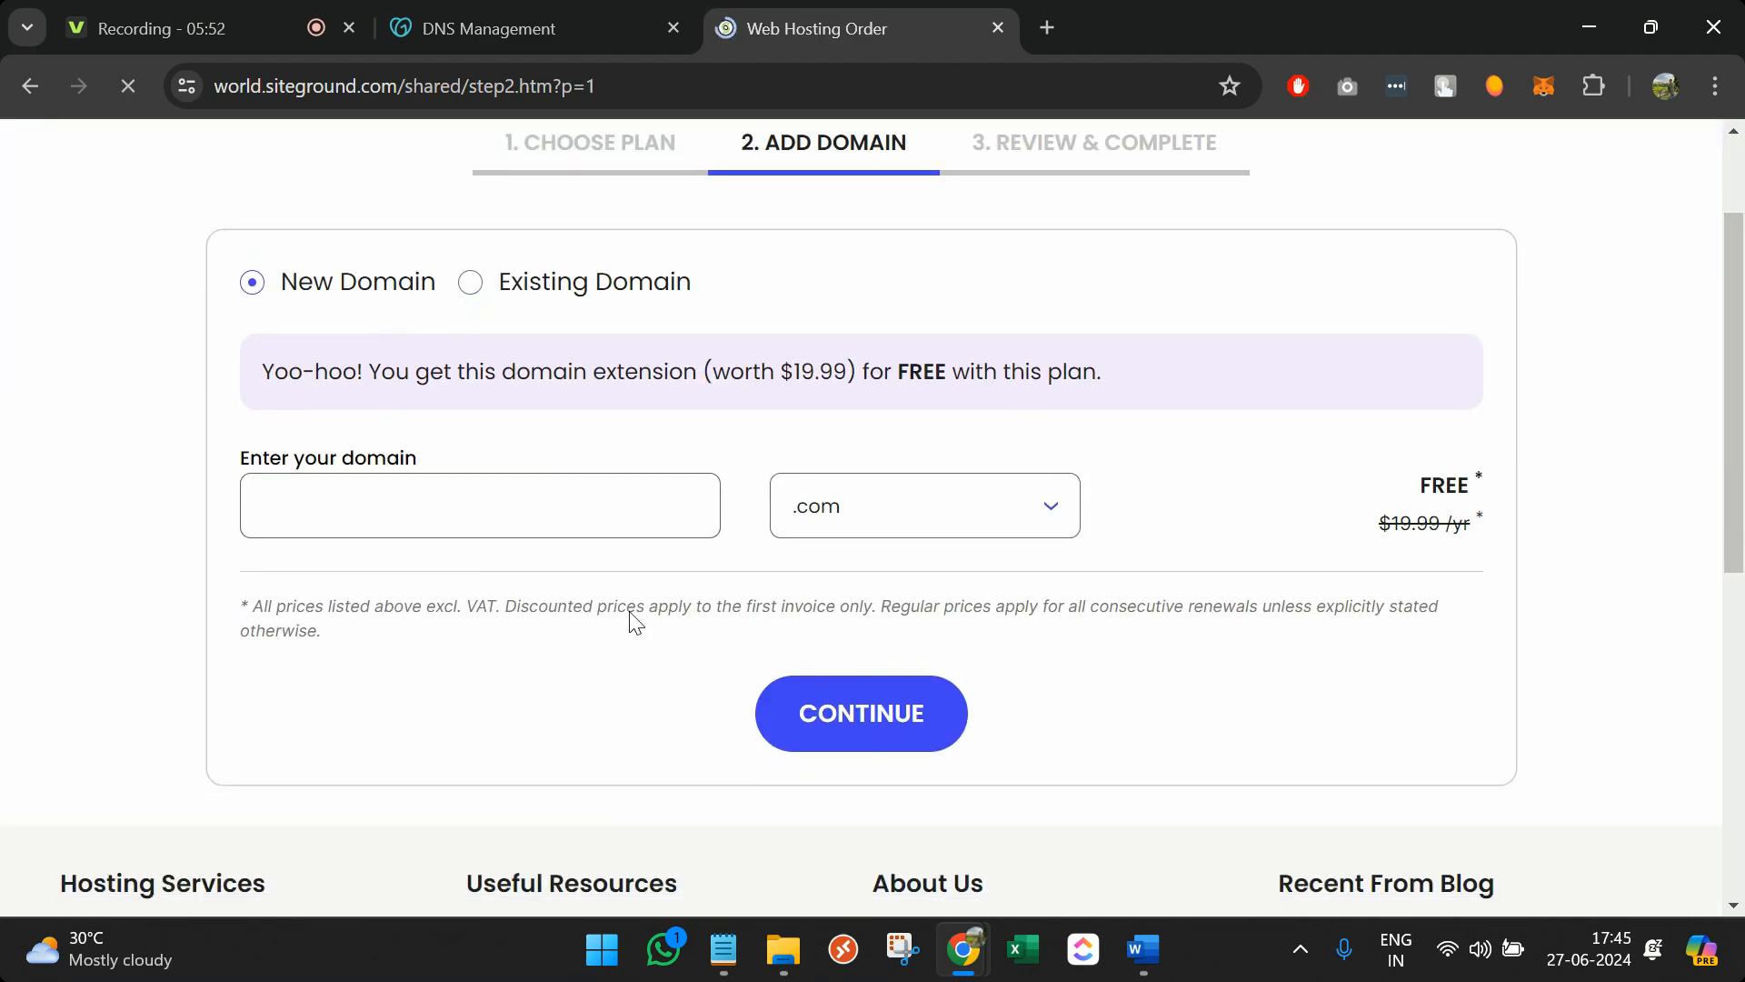
Choose Existing Domain and submit a first domain entry, which is flagged as unregistered
click(472, 434)
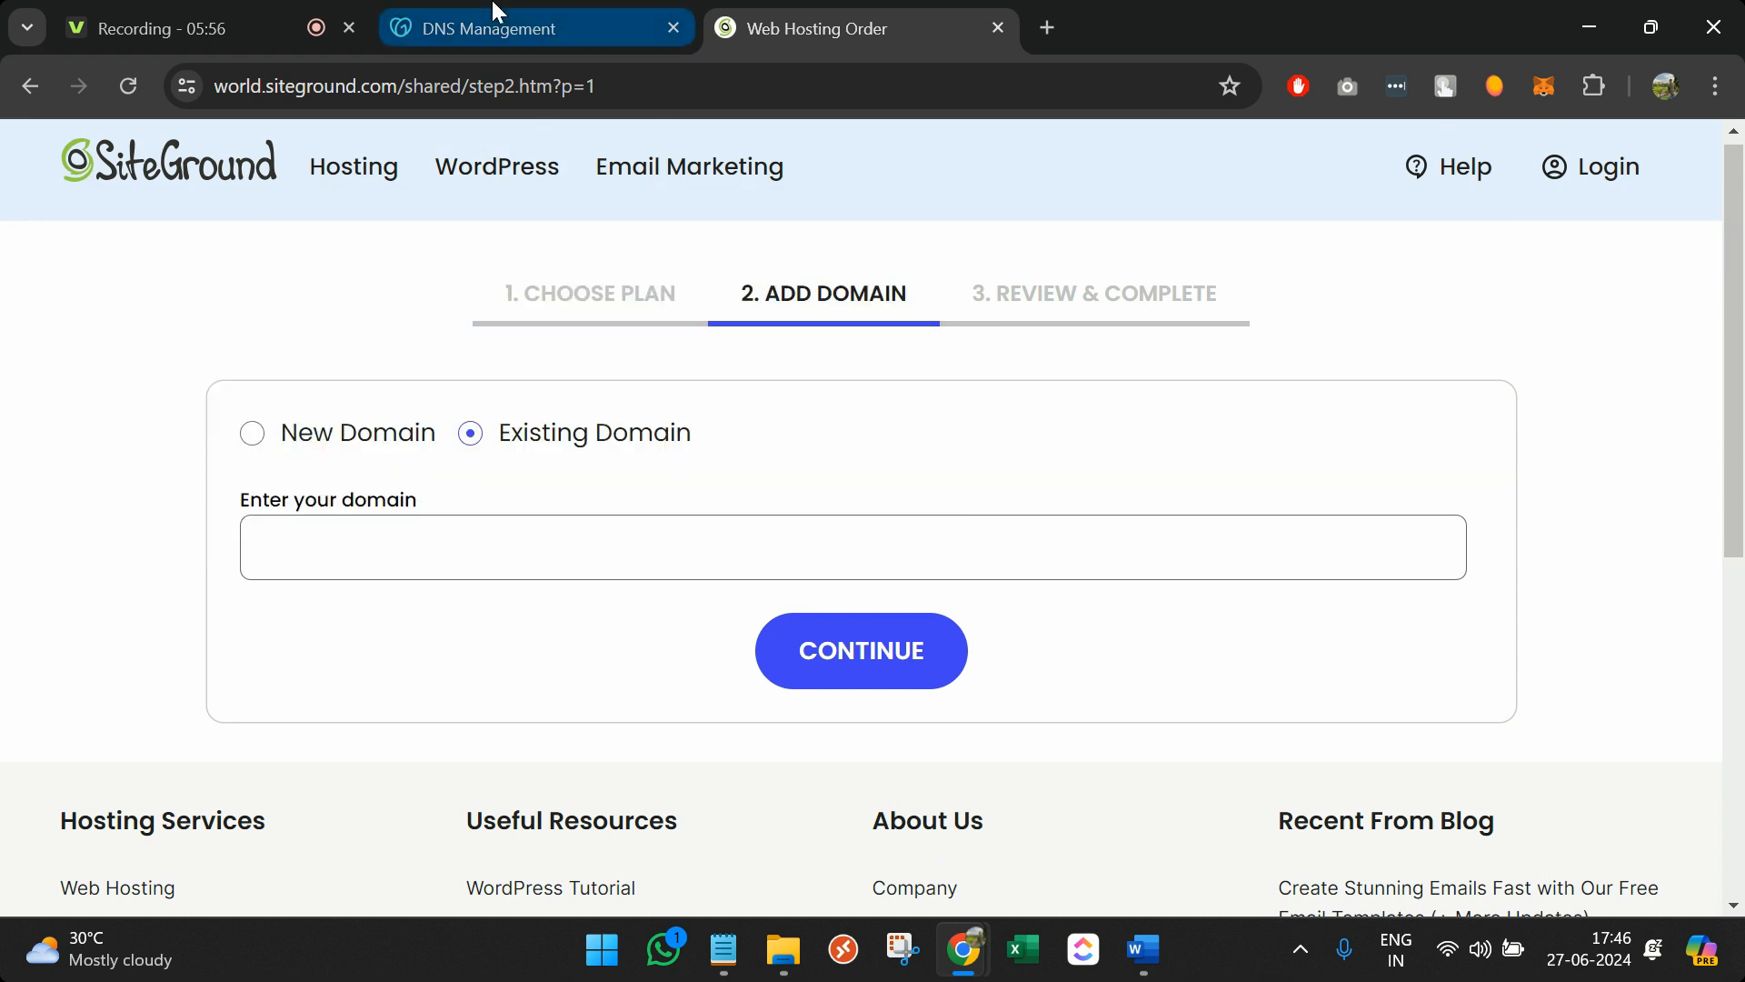
click(495, 14)
click(798, 20)
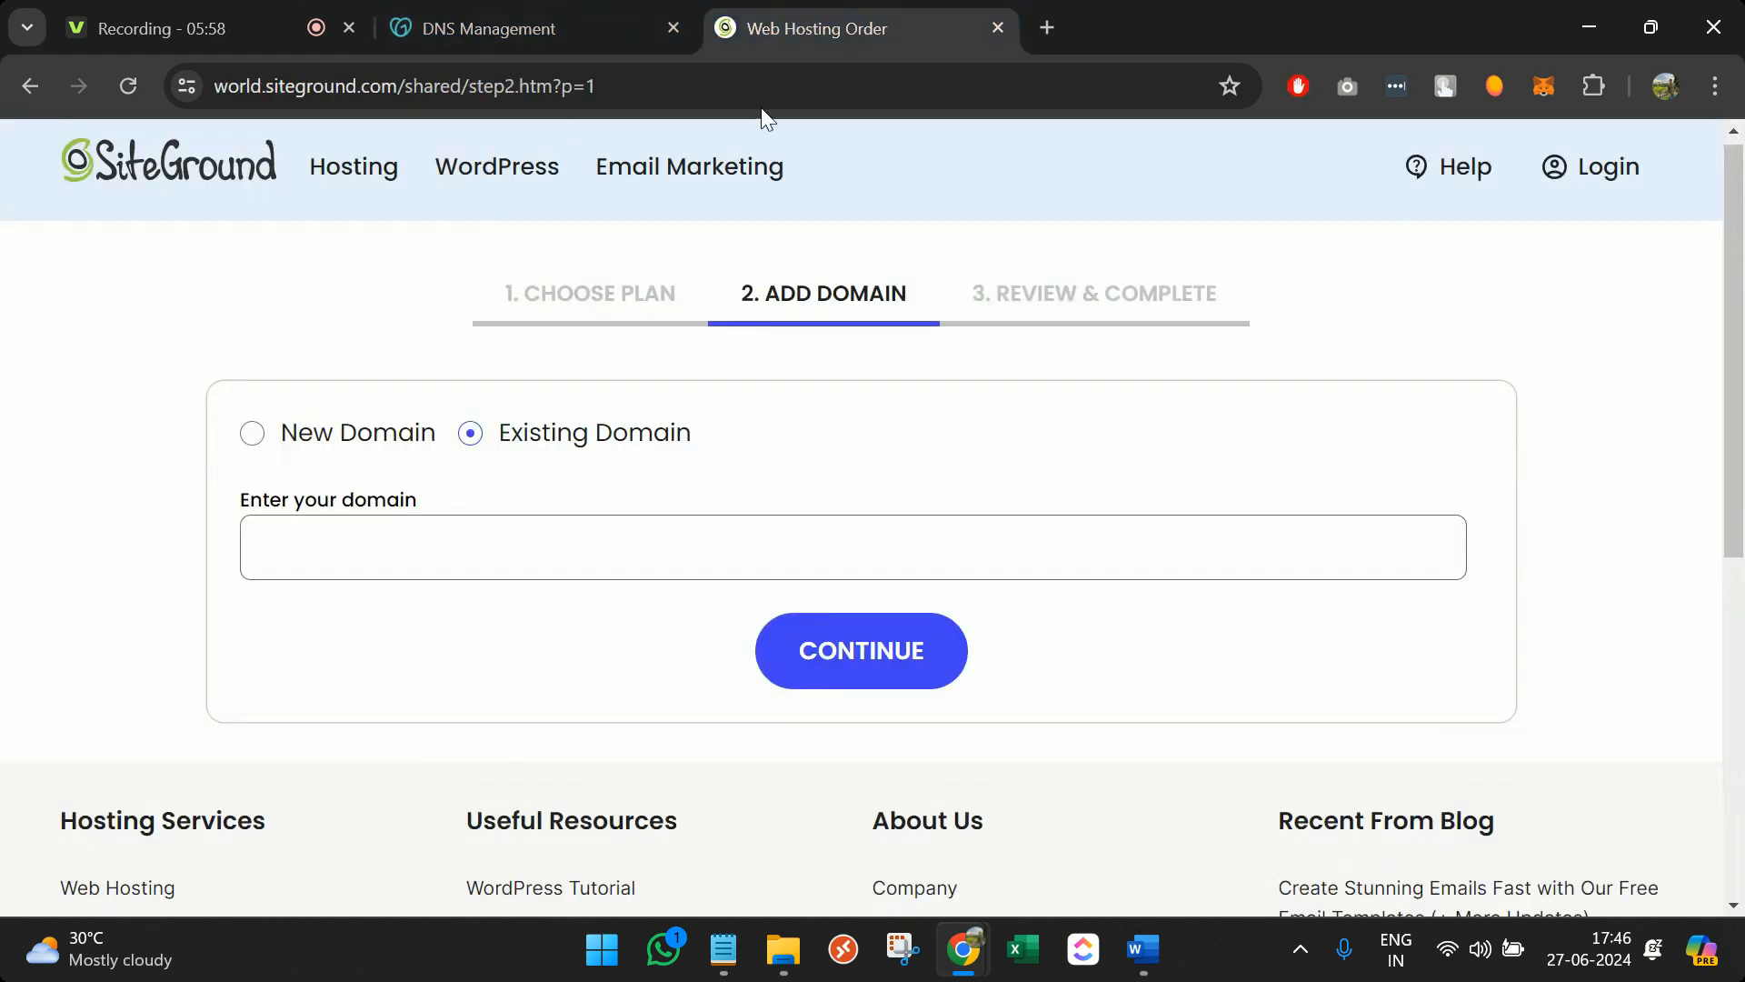
click(769, 550)
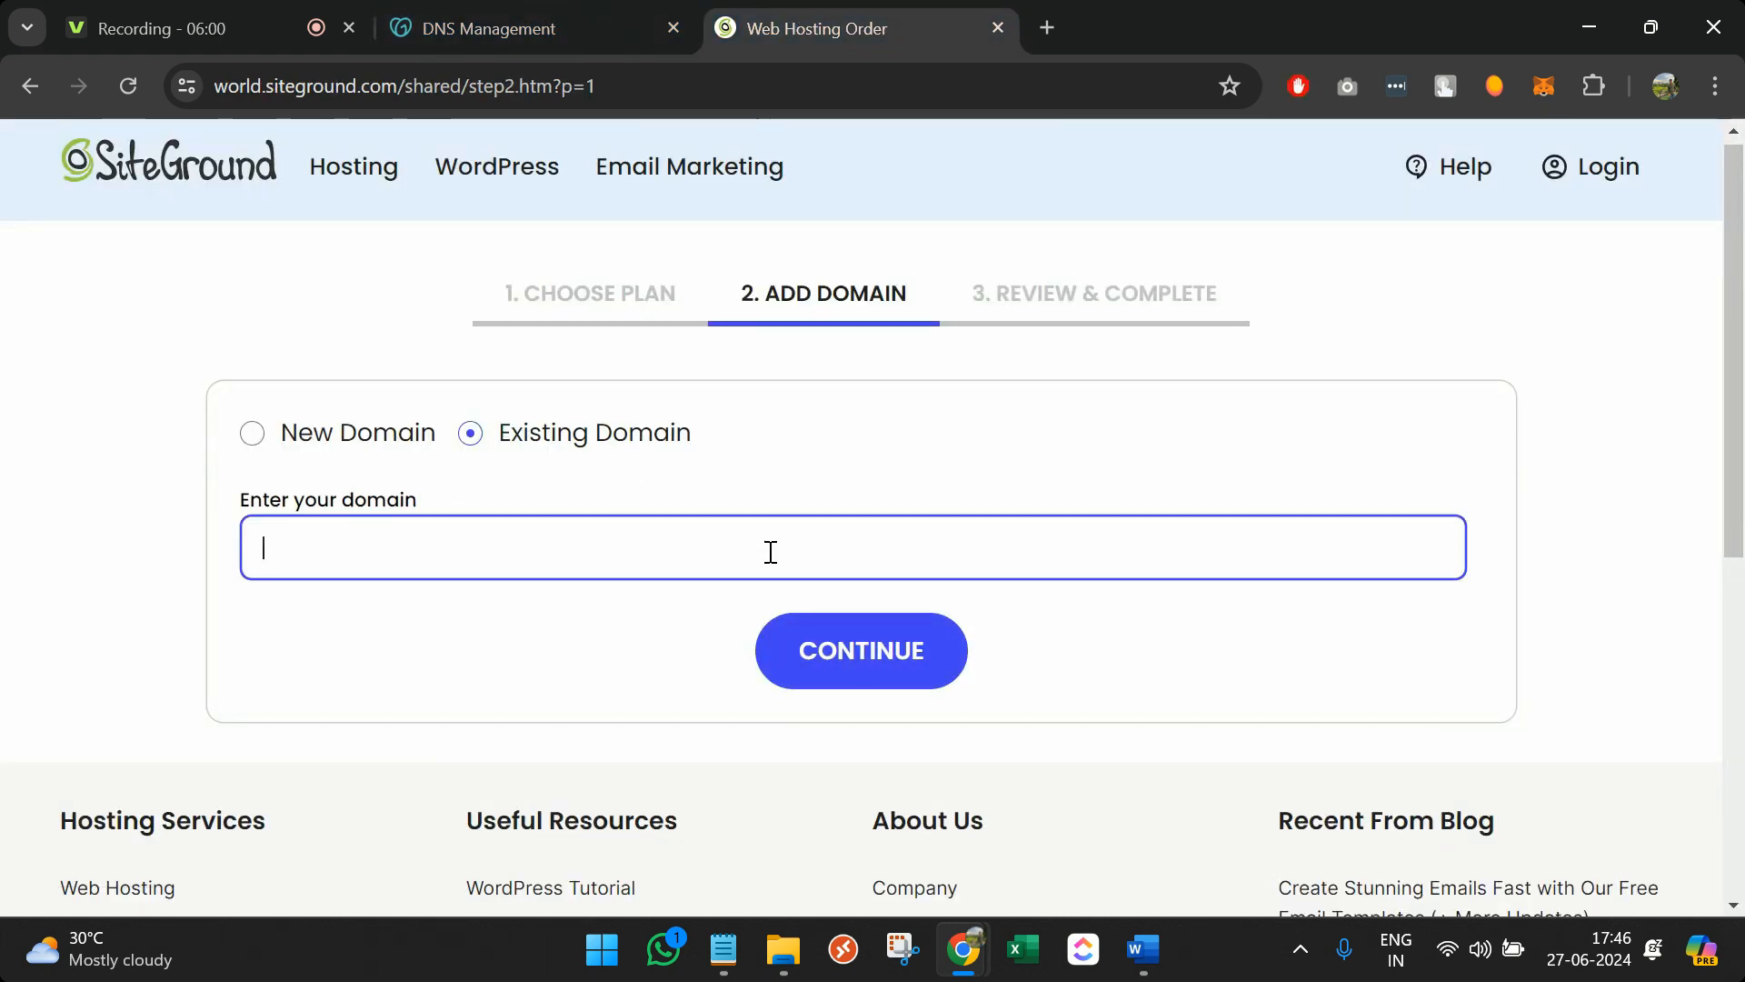
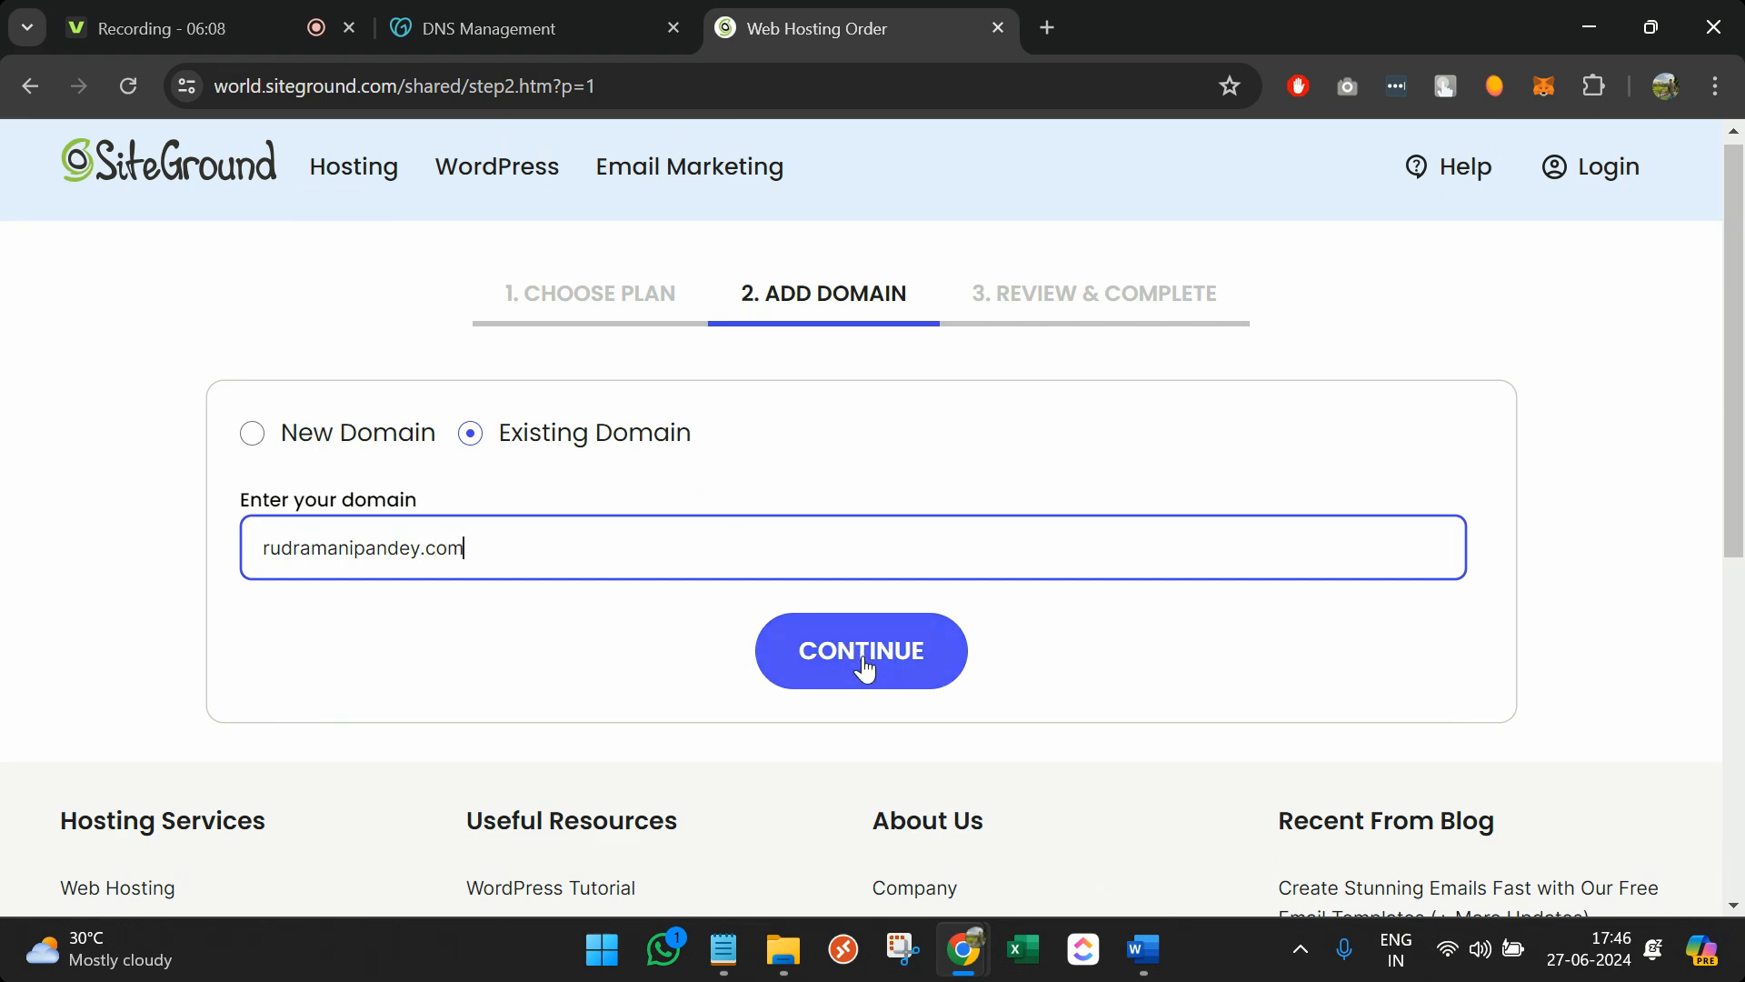
click(864, 670)
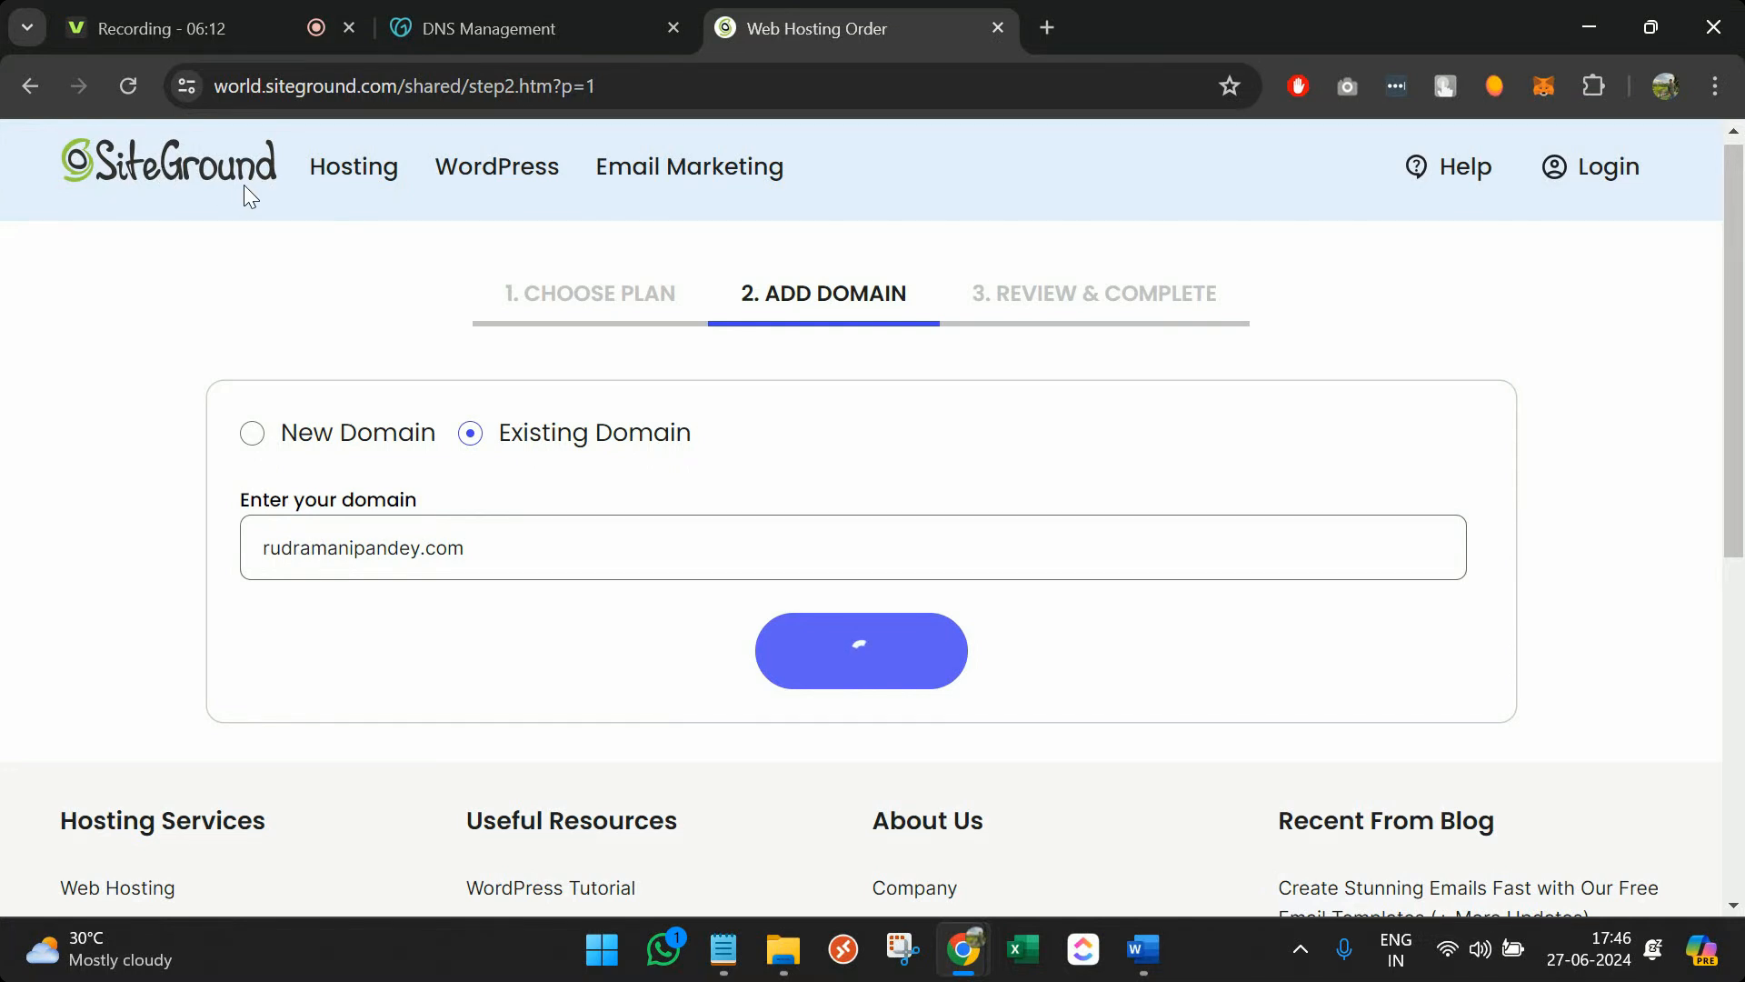
Replace the entry with sygmaearth.com and choose to register it later
scroll(439, 492, down, 2)
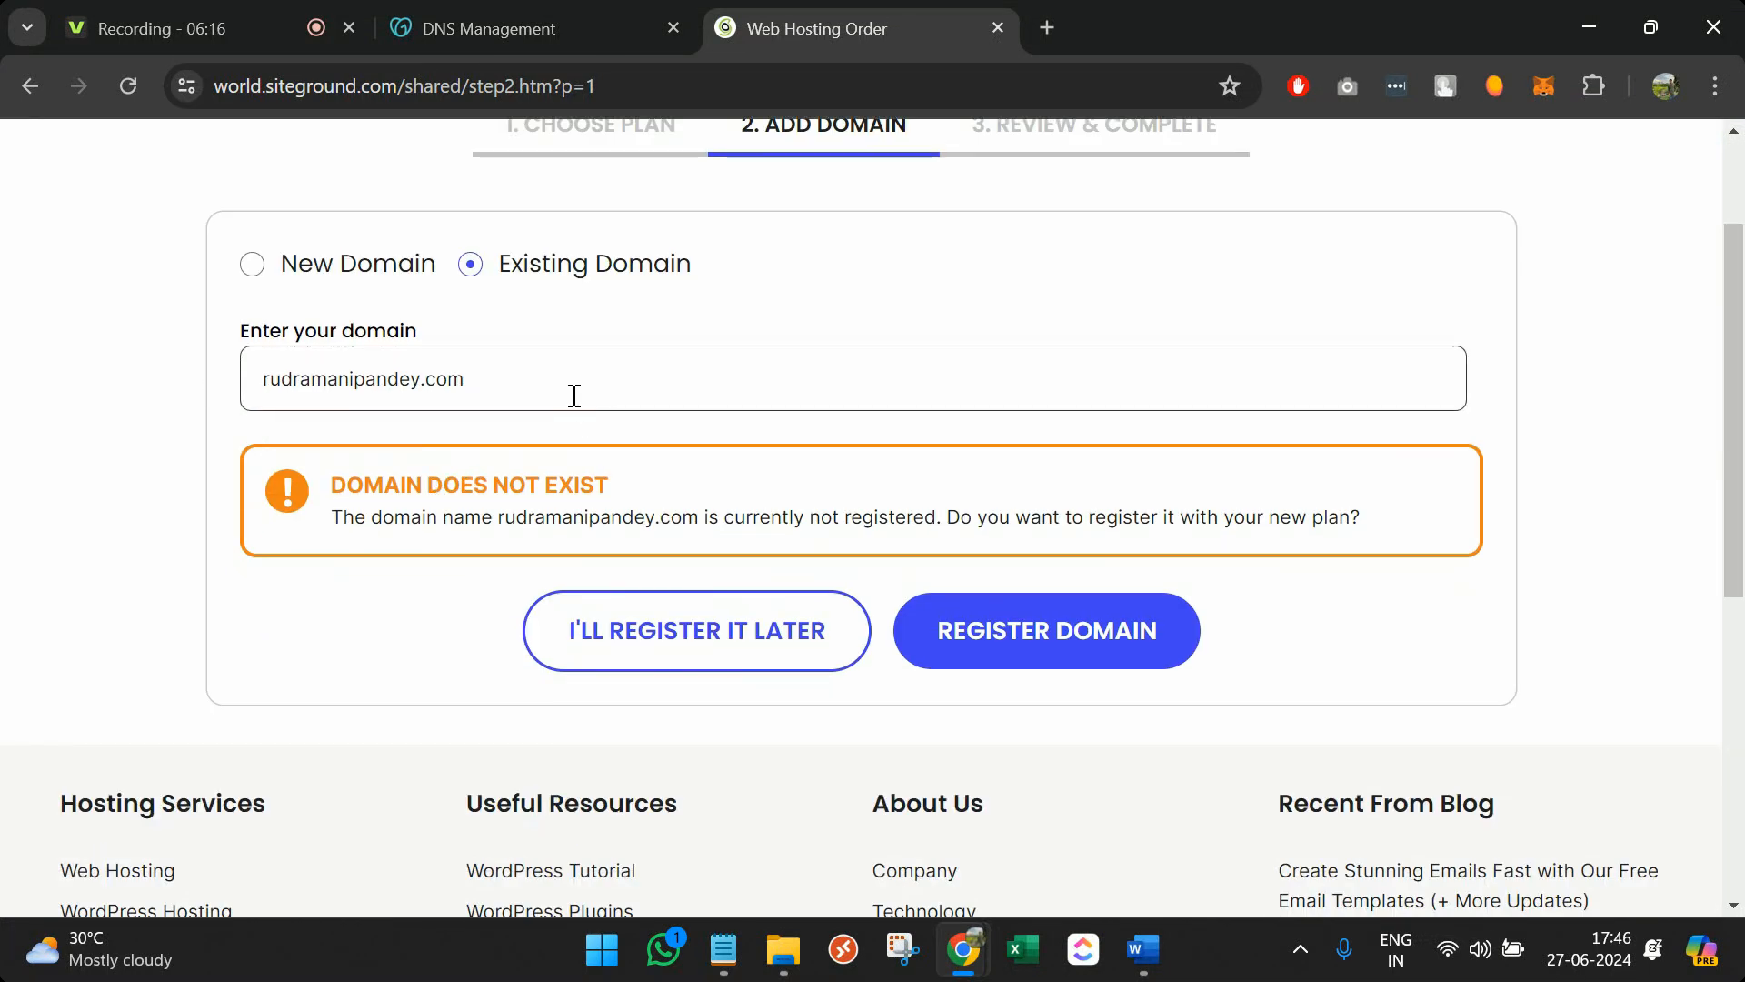
triple_click(544, 509)
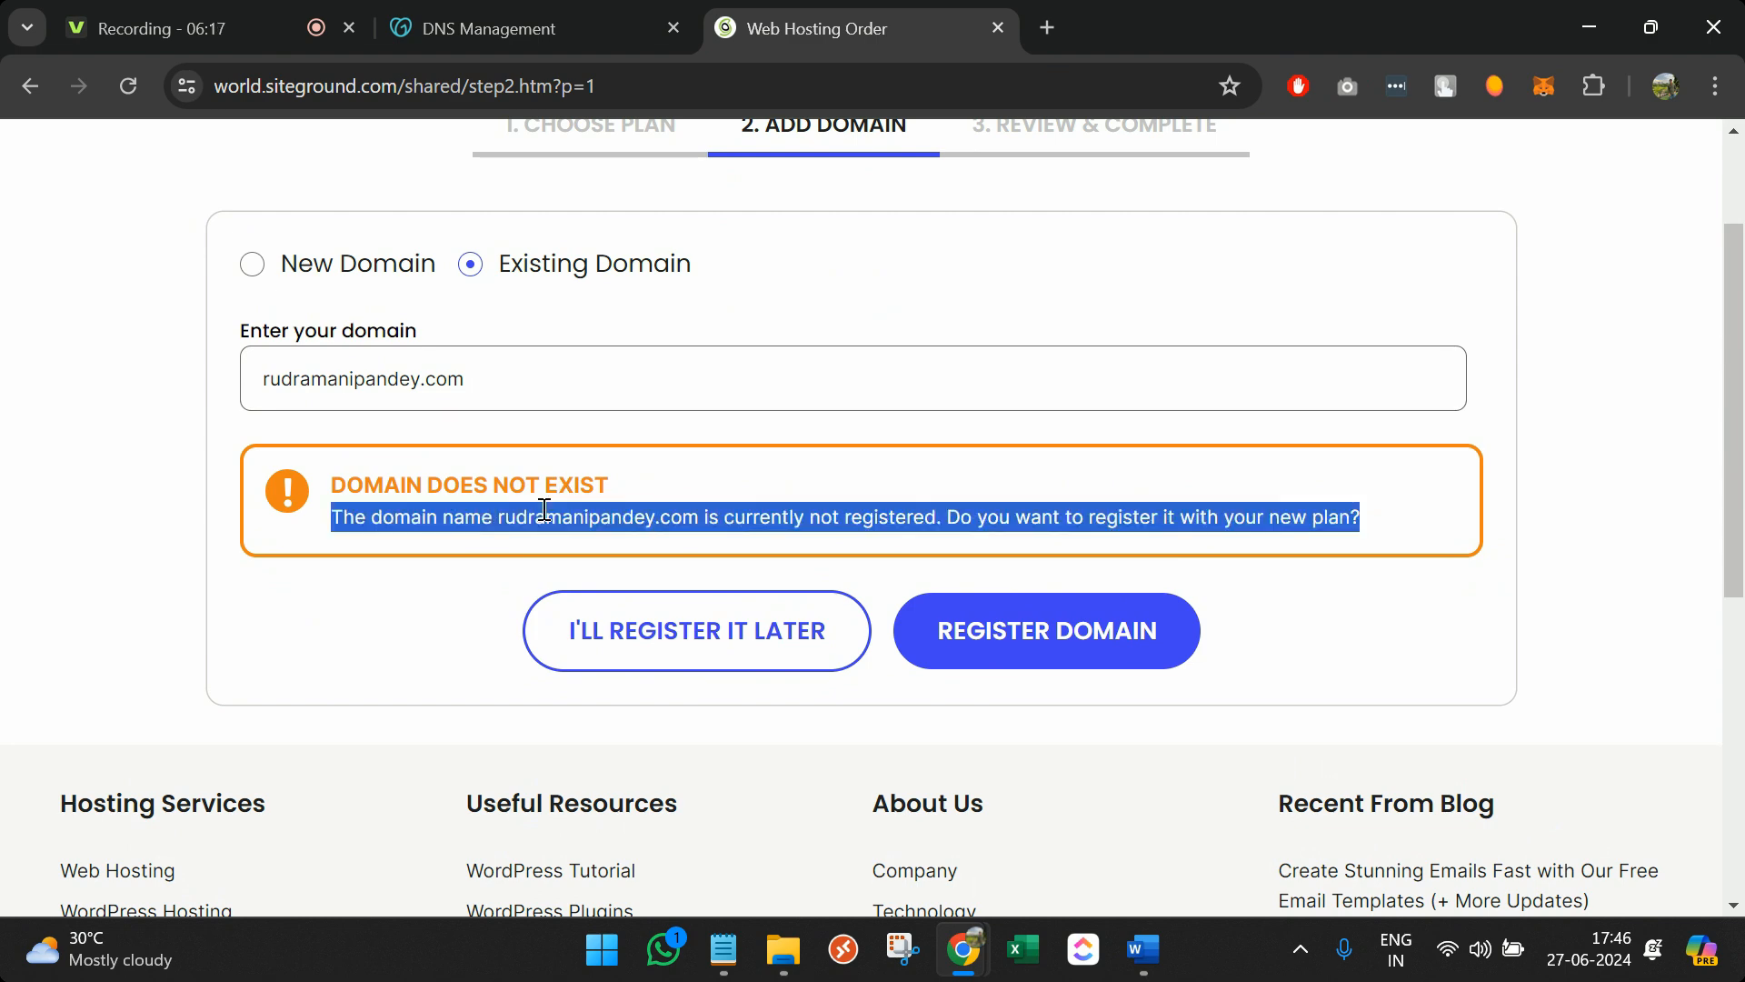
double_click(319, 380)
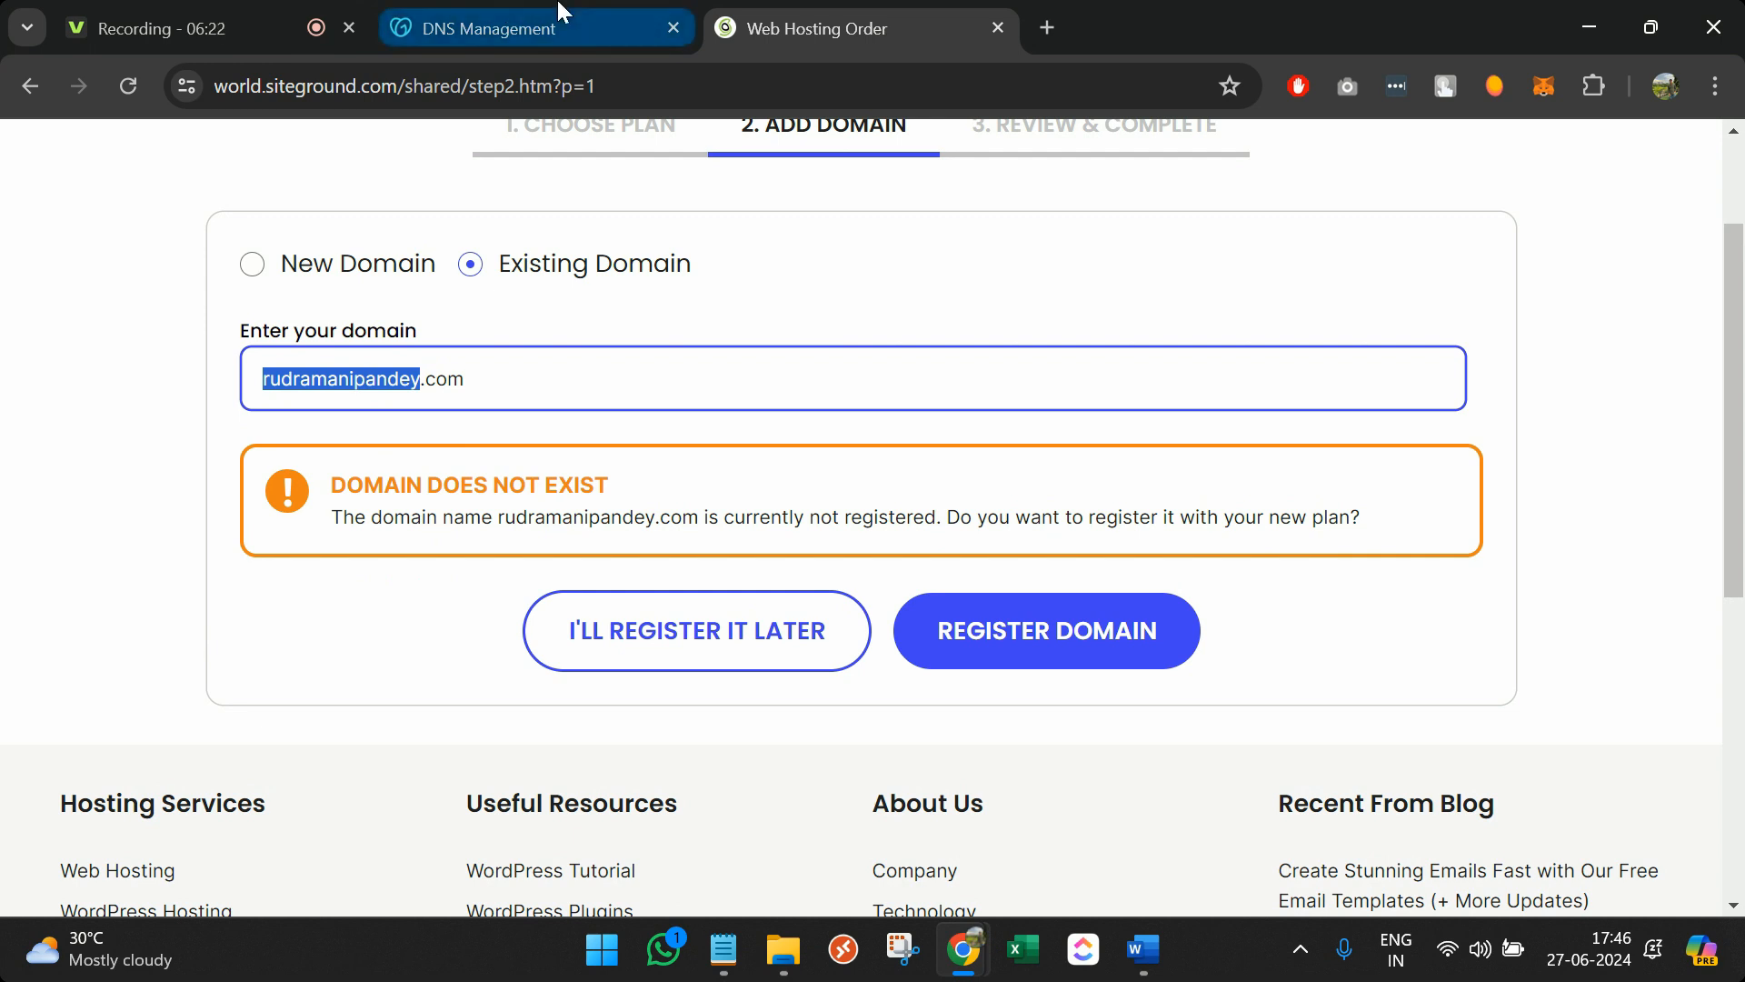
text(sygmaear)
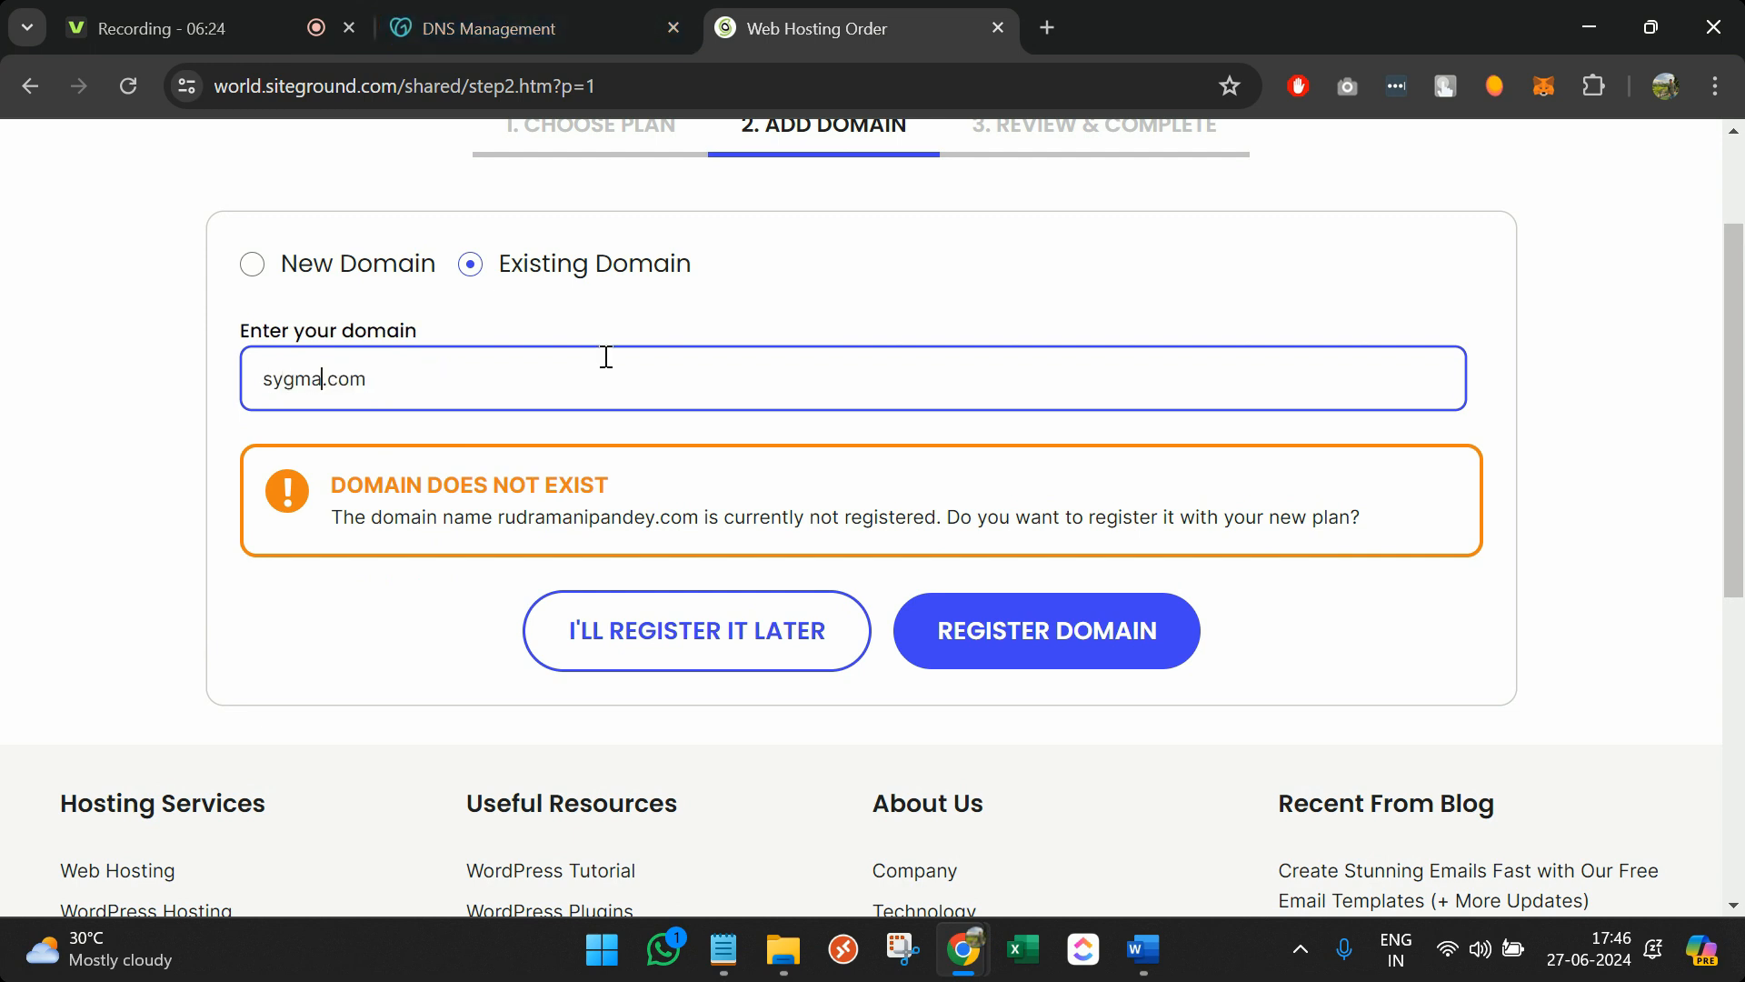
text(th)
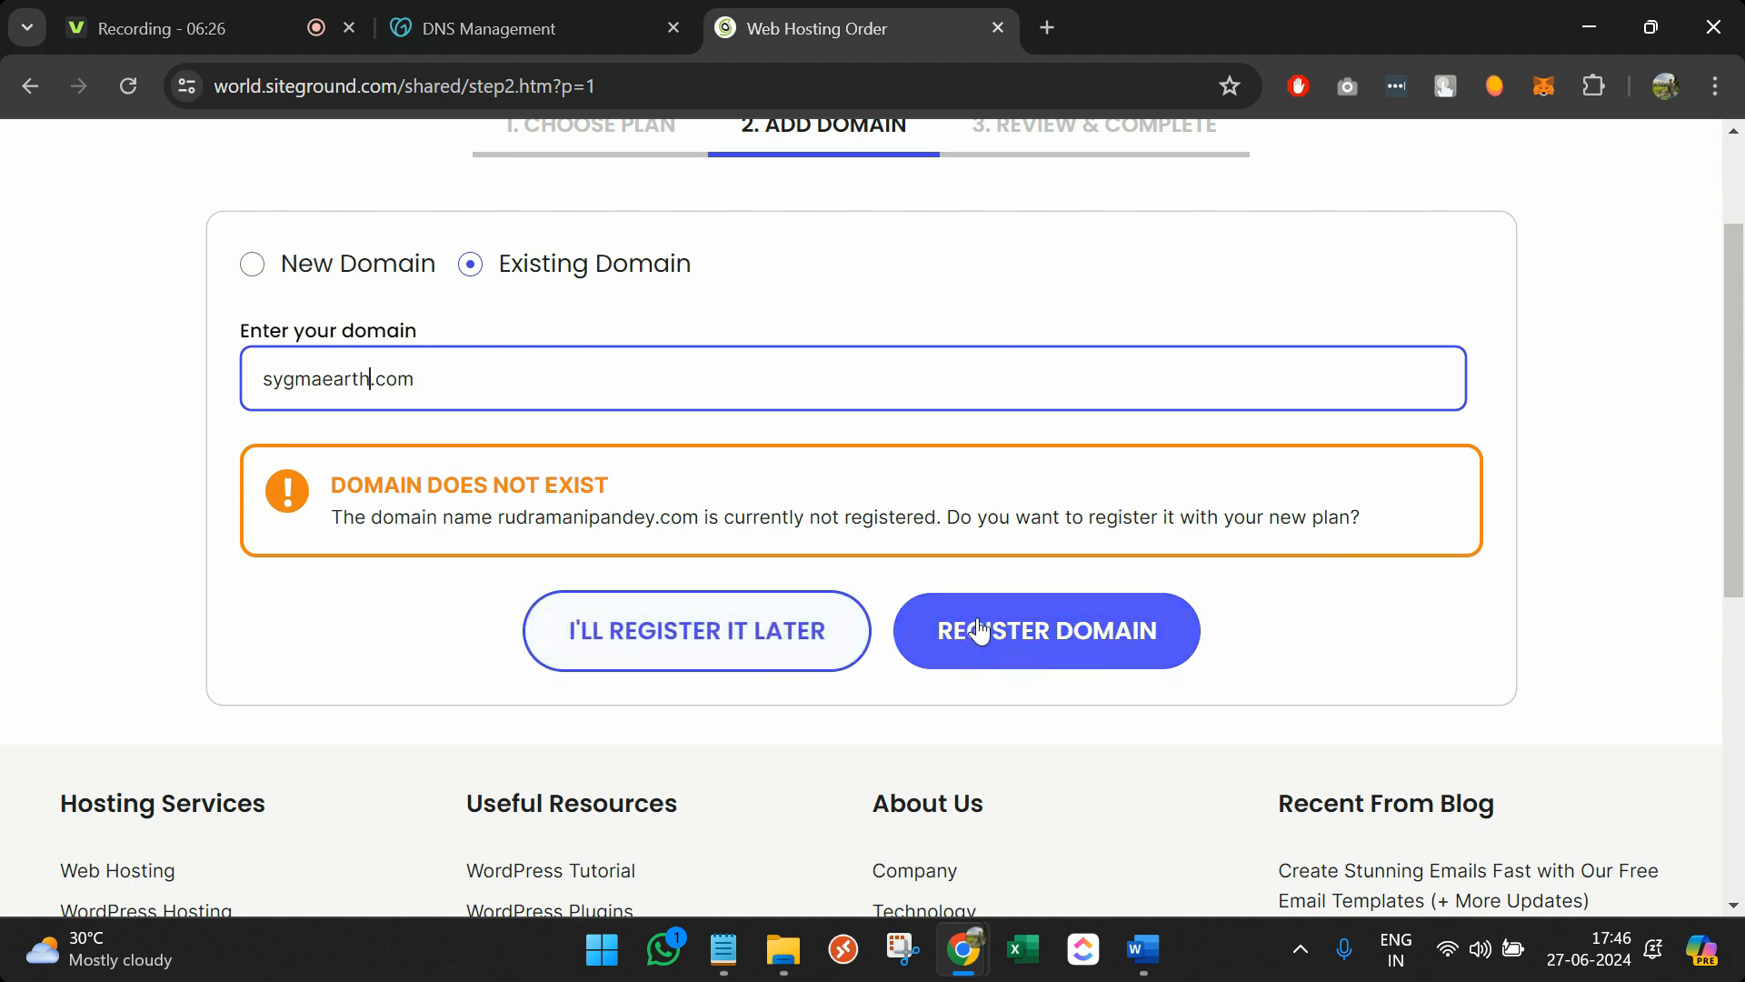
click(844, 651)
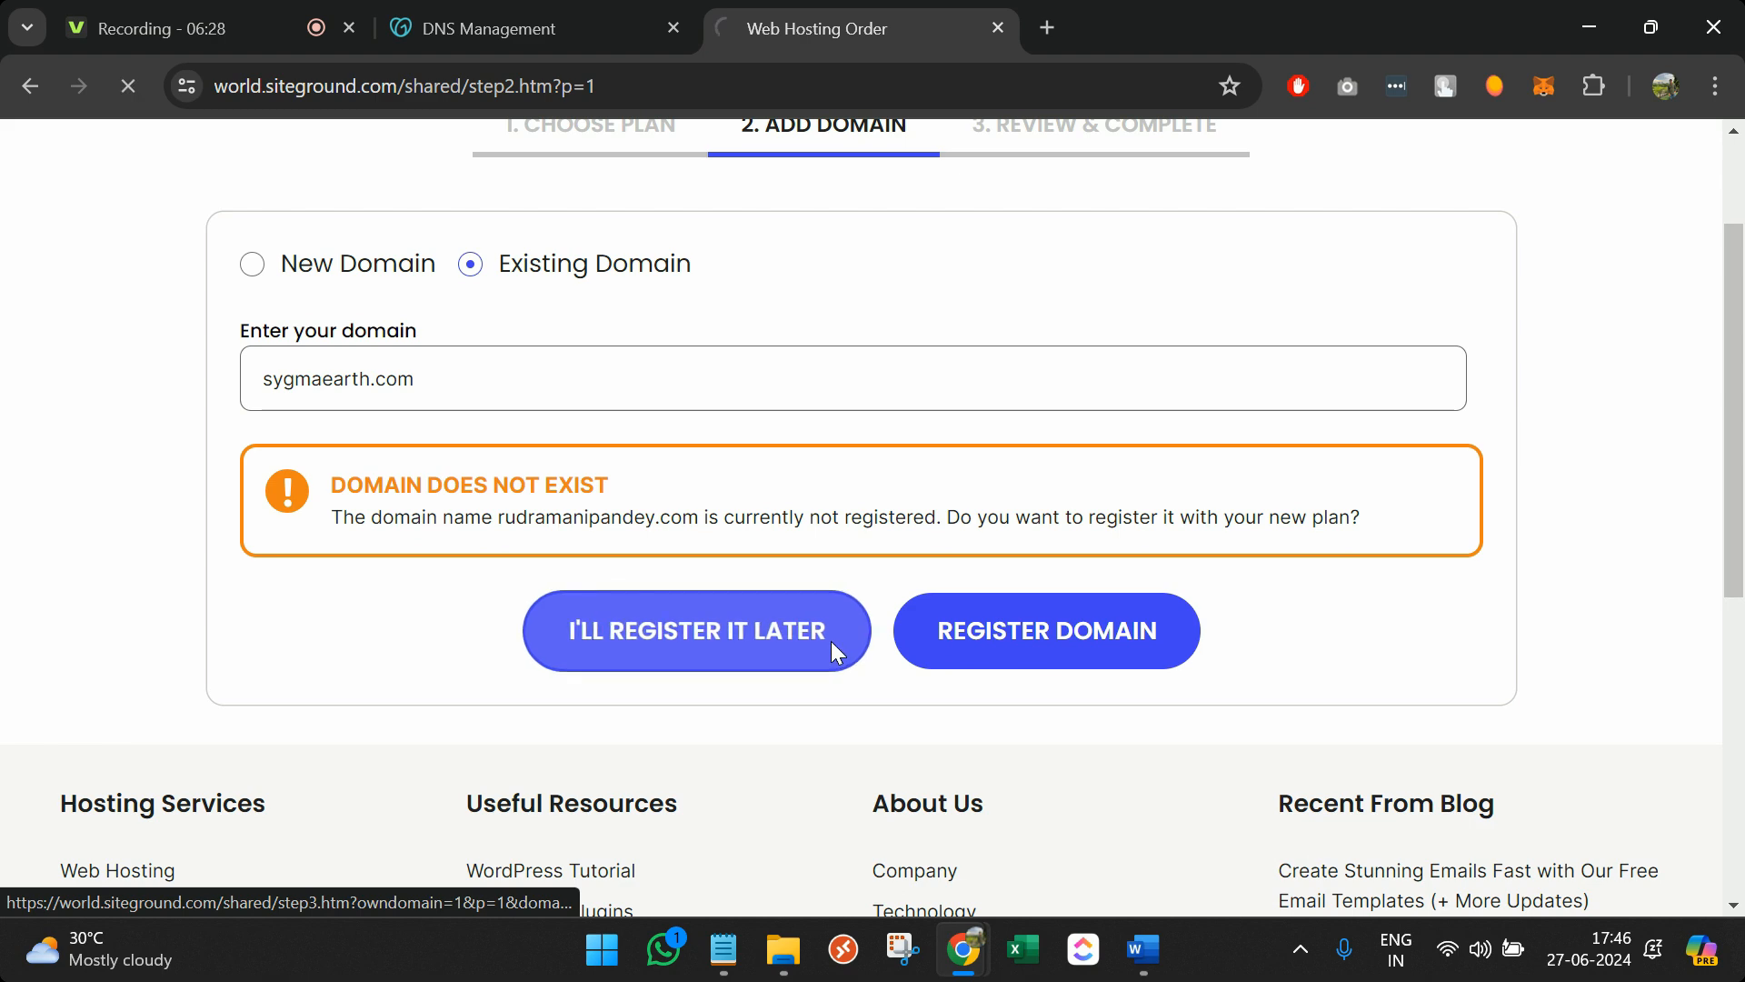
Keep the 12-month billing period and check the 35.88 USD order total
scroll(682, 650, down, 3)
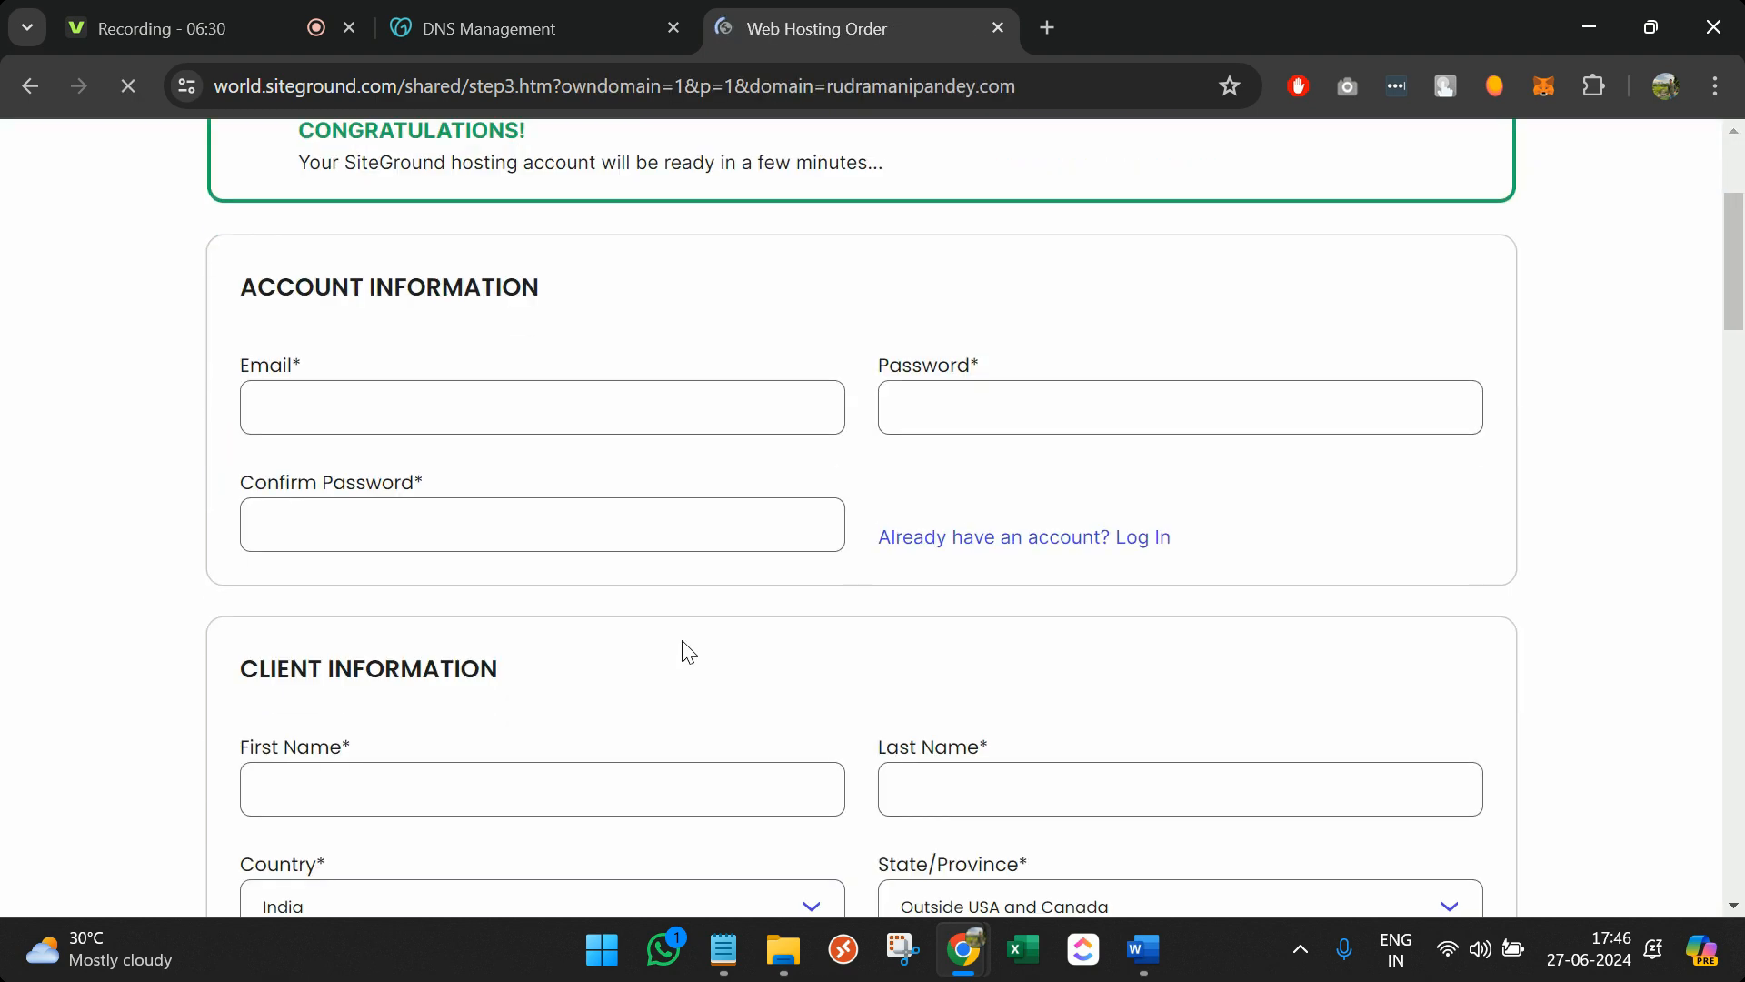
scroll(688, 650, down, 5)
scroll(682, 651, up, 4)
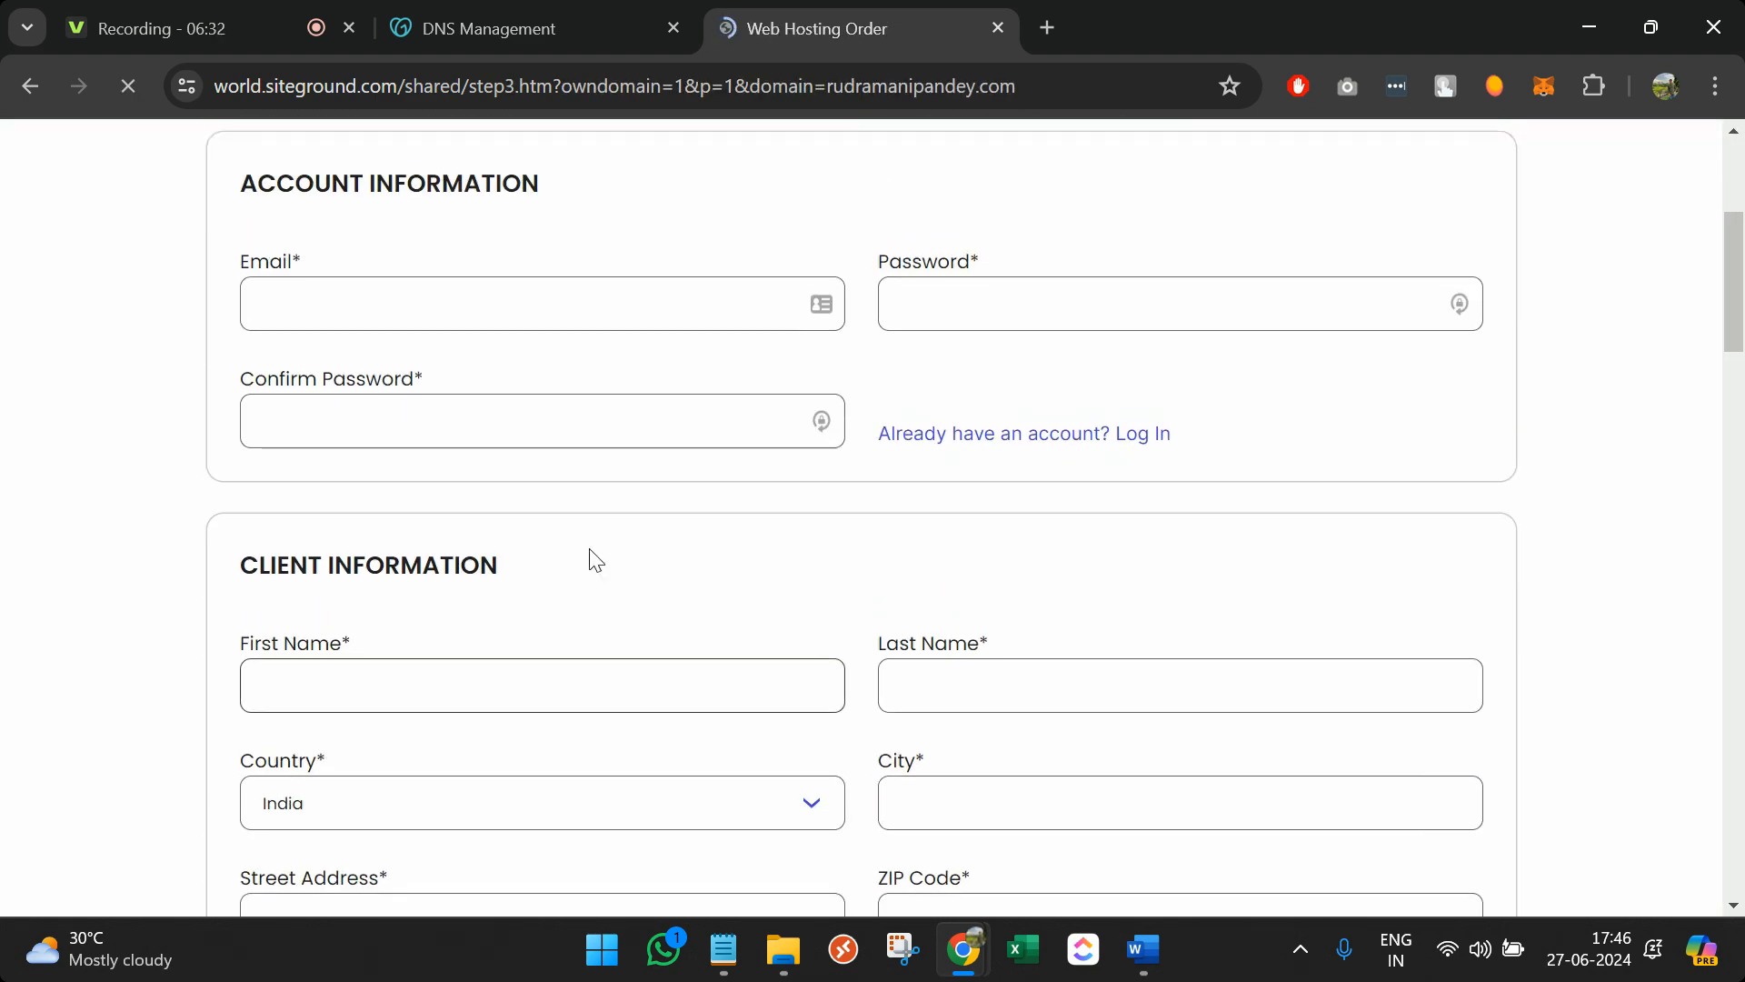
scroll(678, 677, down, 10)
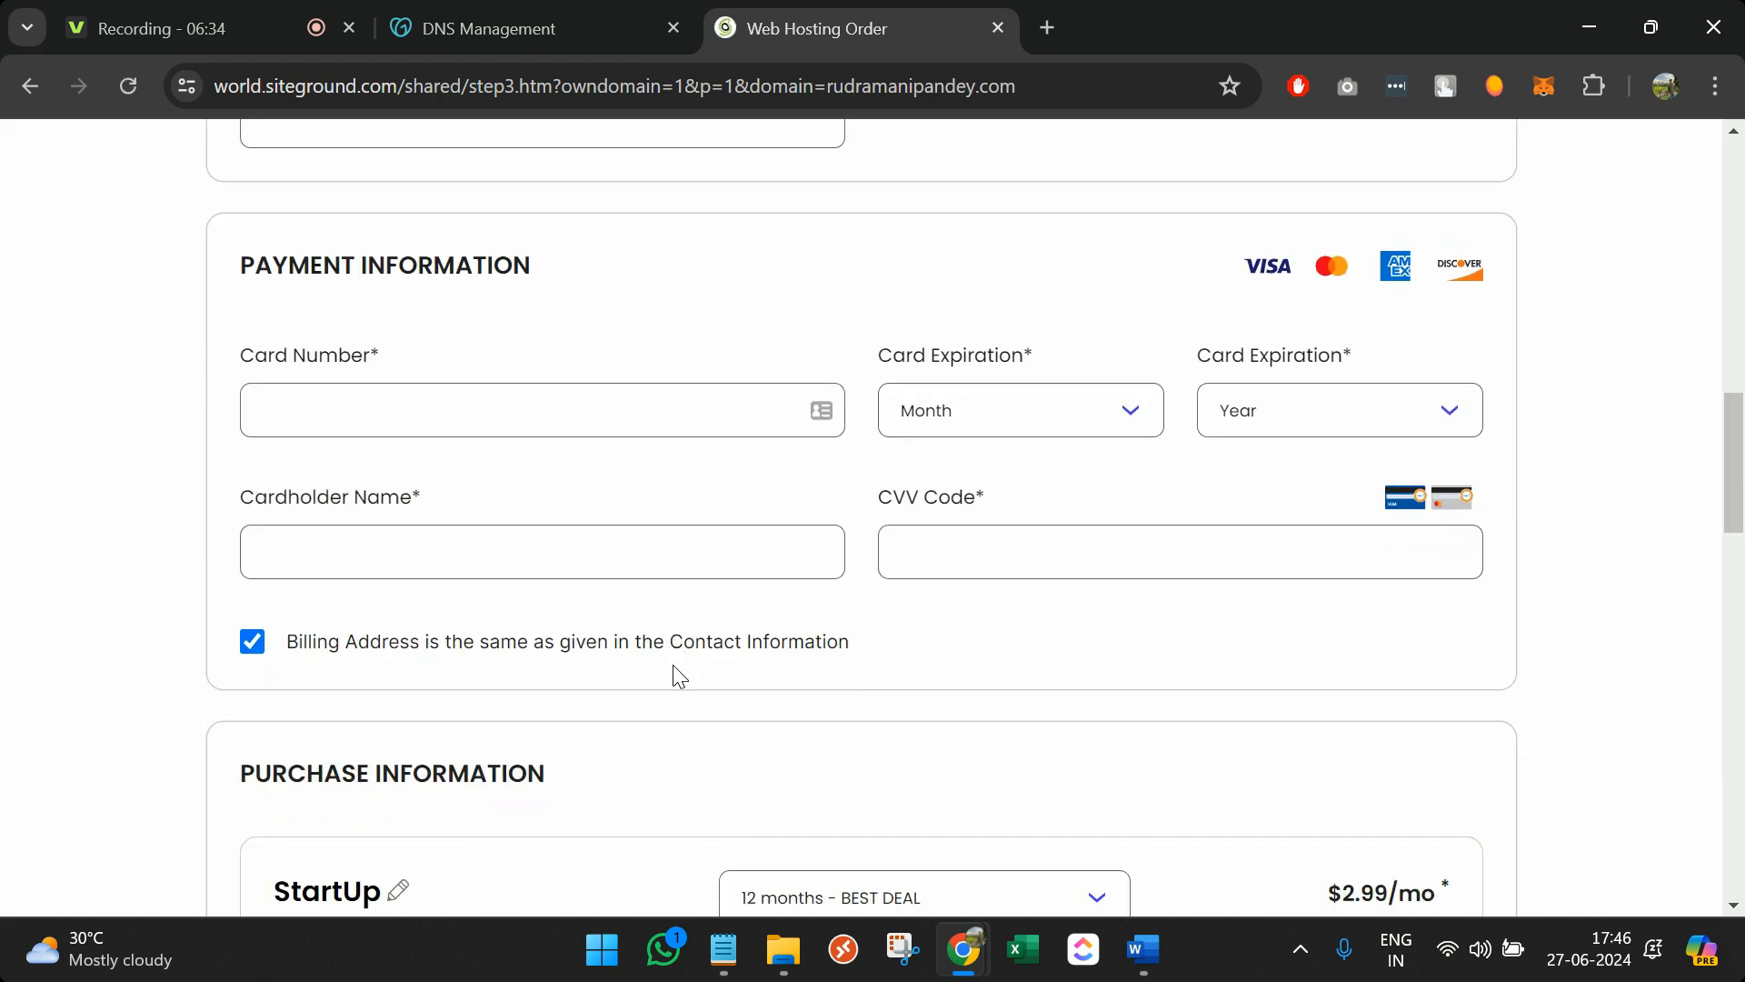
scroll(554, 459, down, 5)
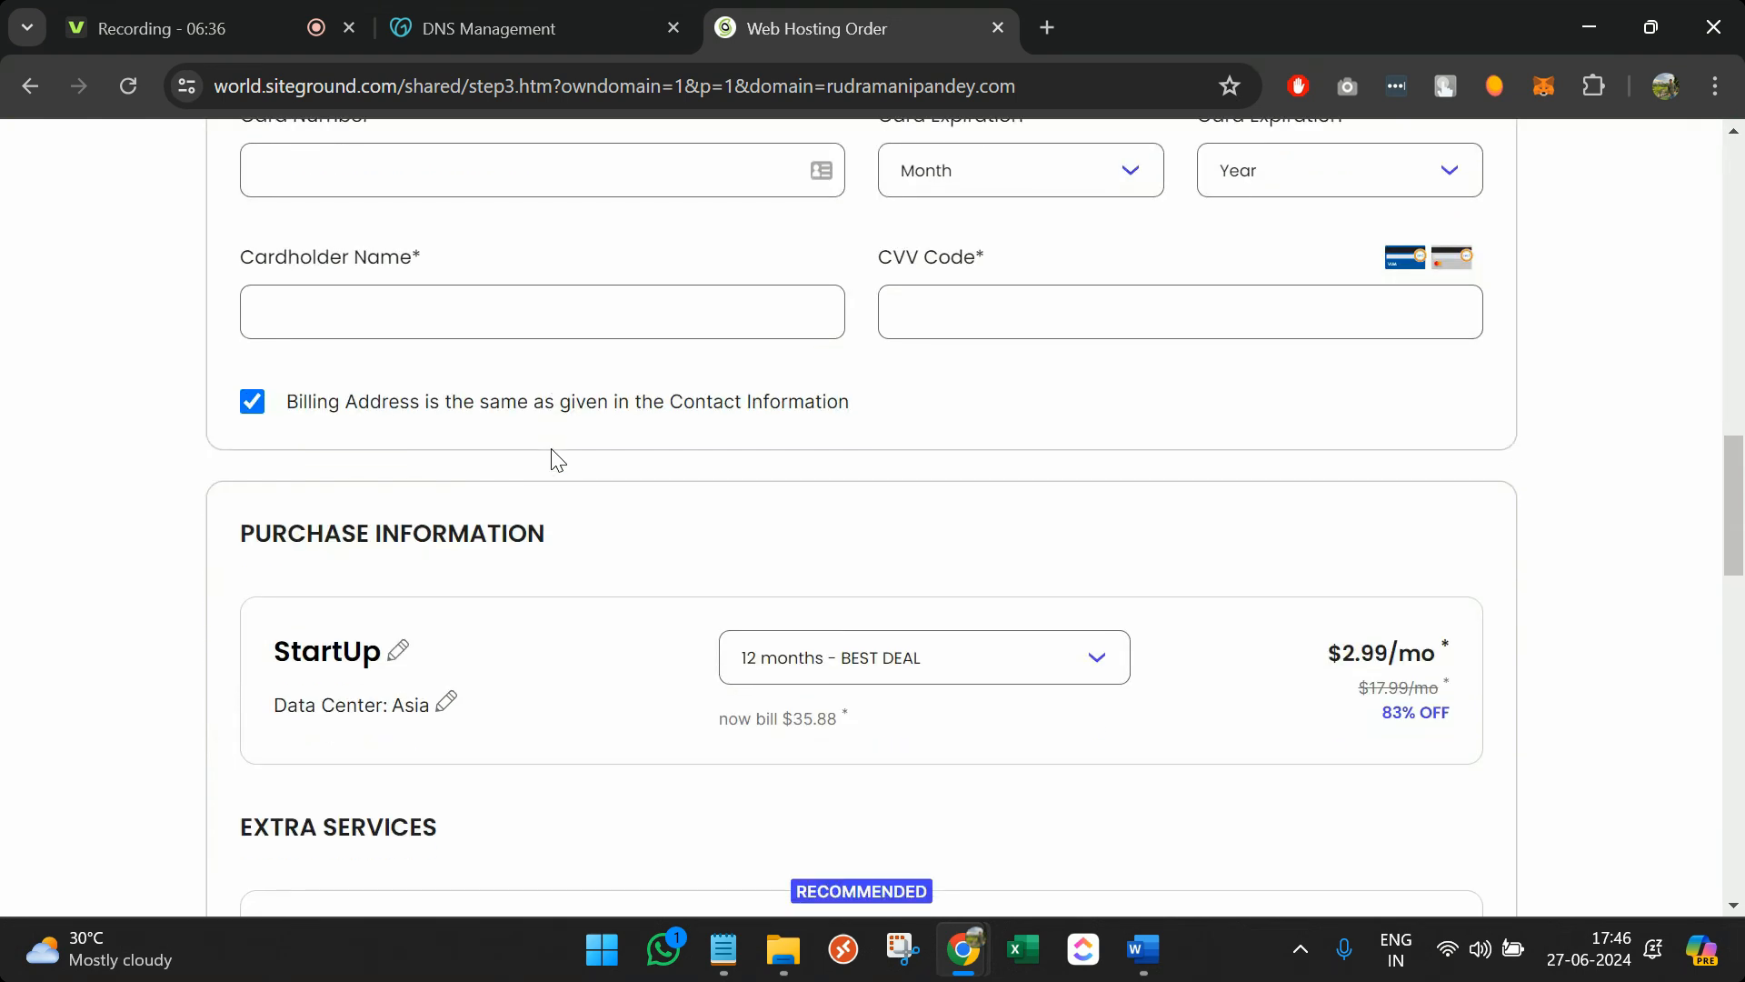
scroll(554, 459, down, 3)
click(865, 301)
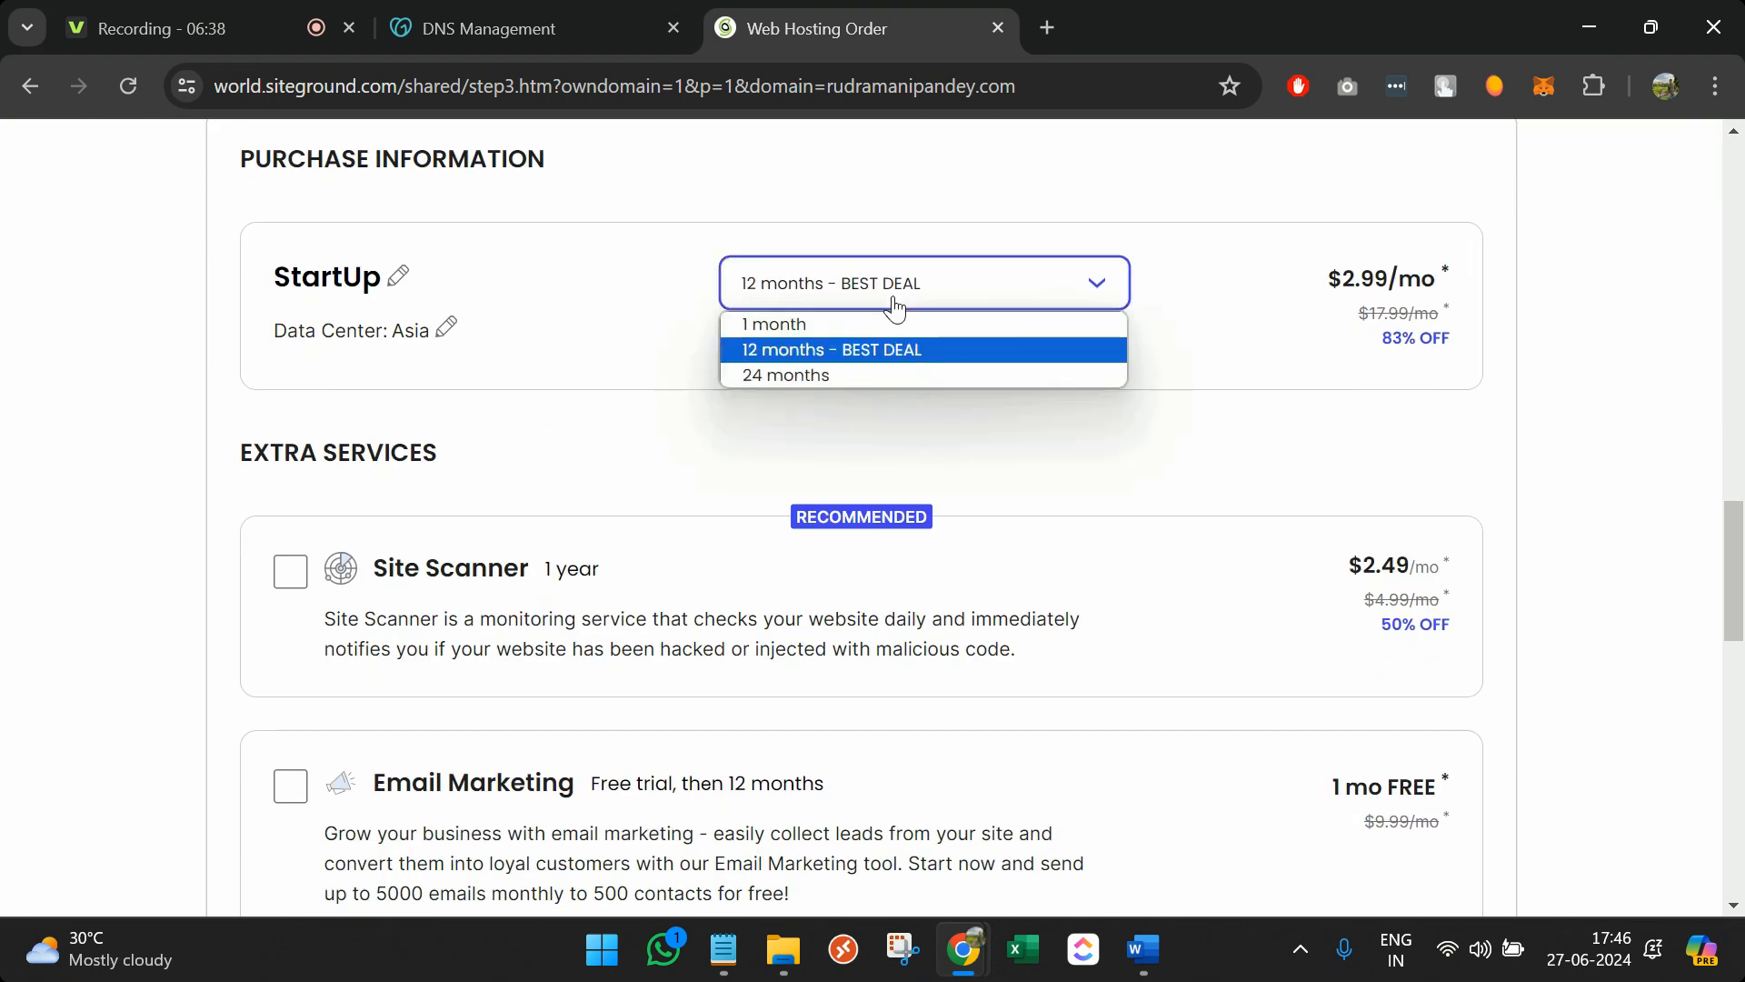
click(1282, 299)
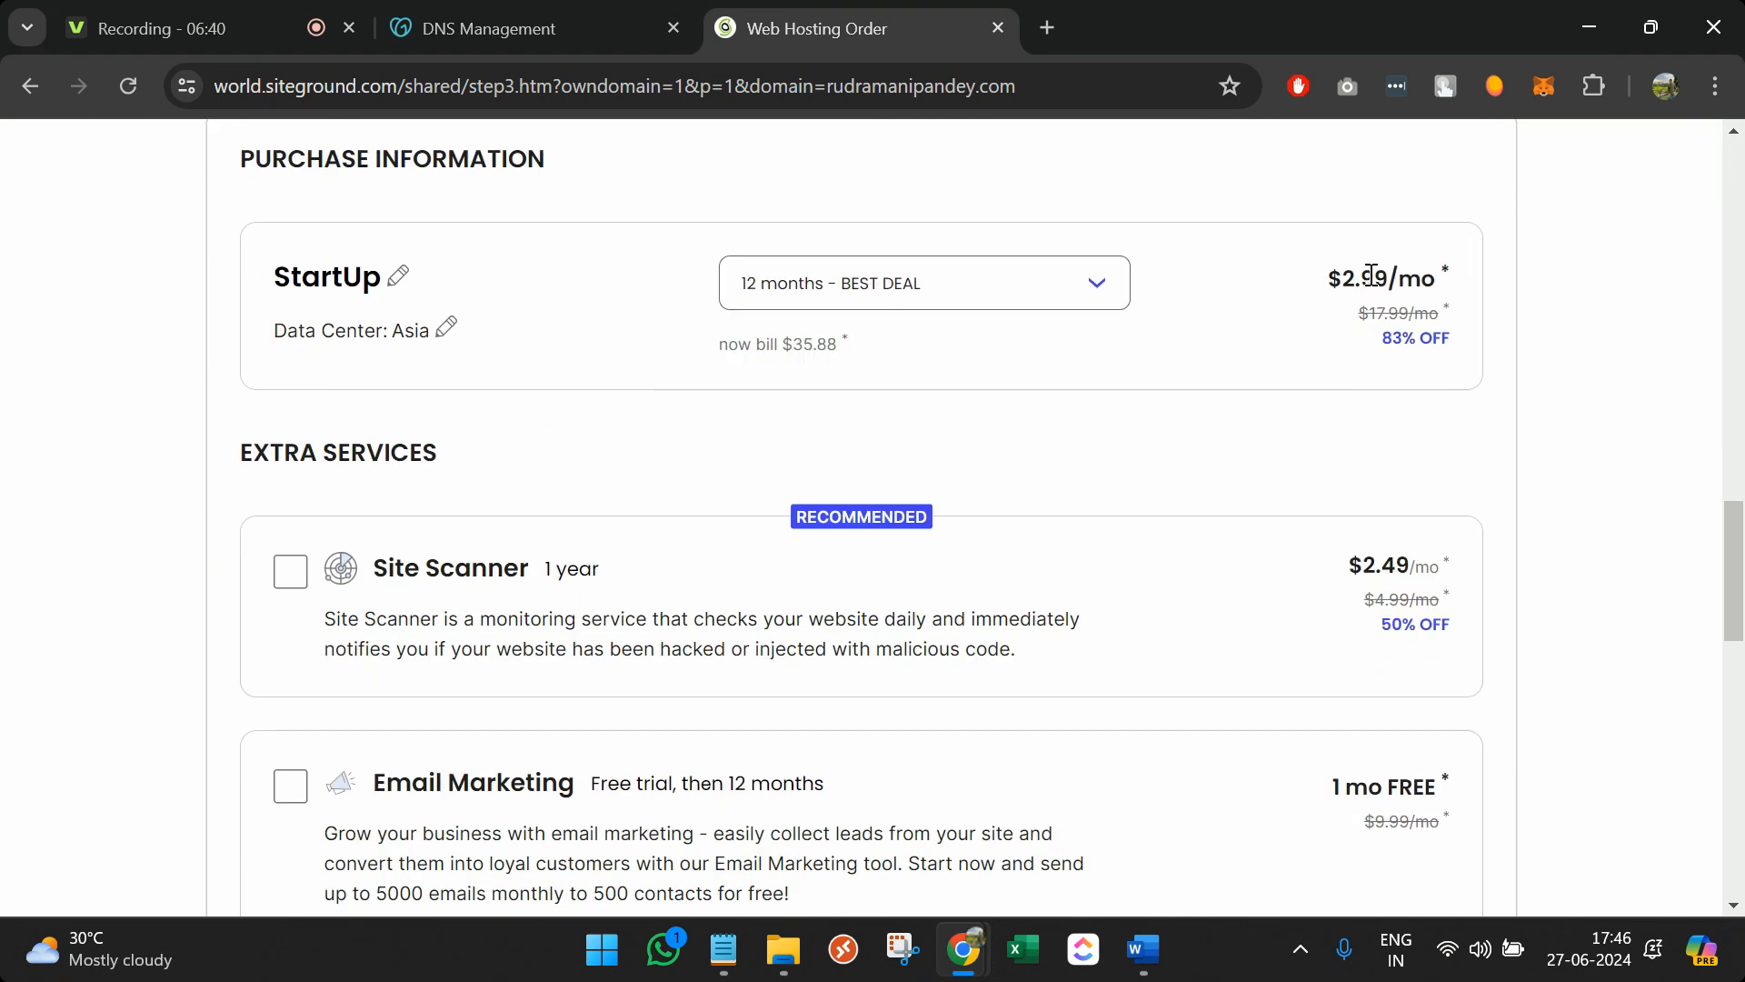
drag(1343, 276, 1377, 278)
scroll(1370, 577, down, 10)
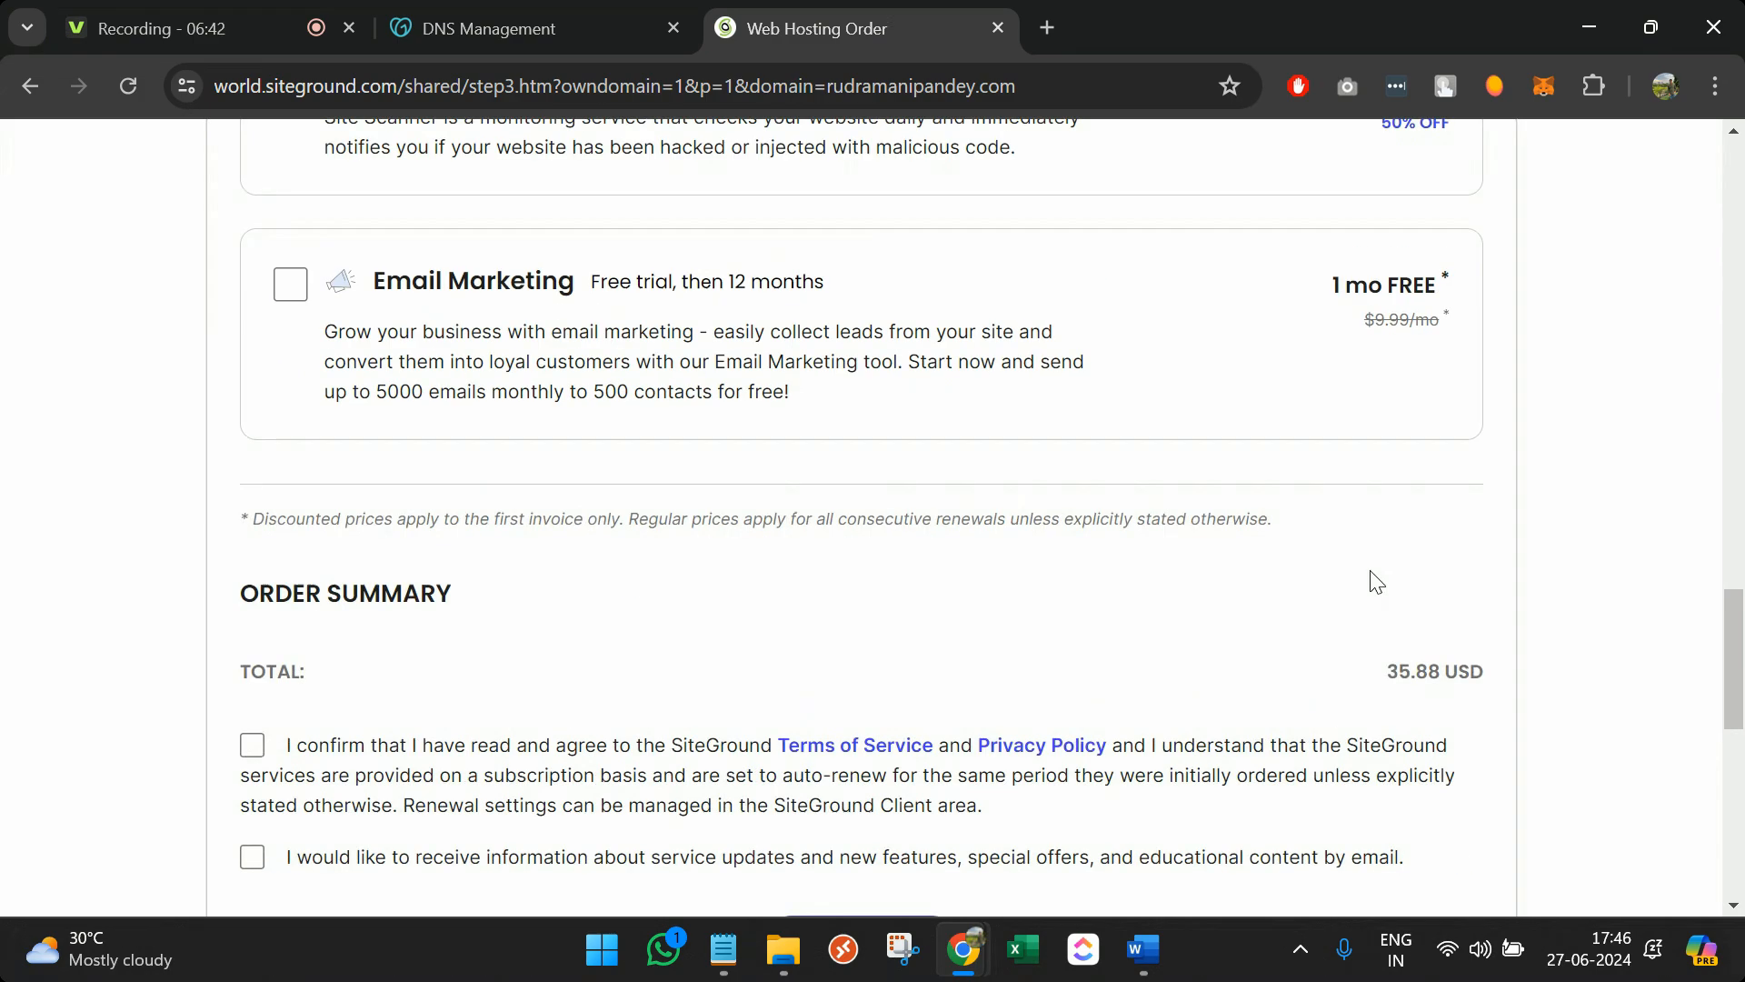
scroll(1391, 545, up, 3)
double_click(1408, 492)
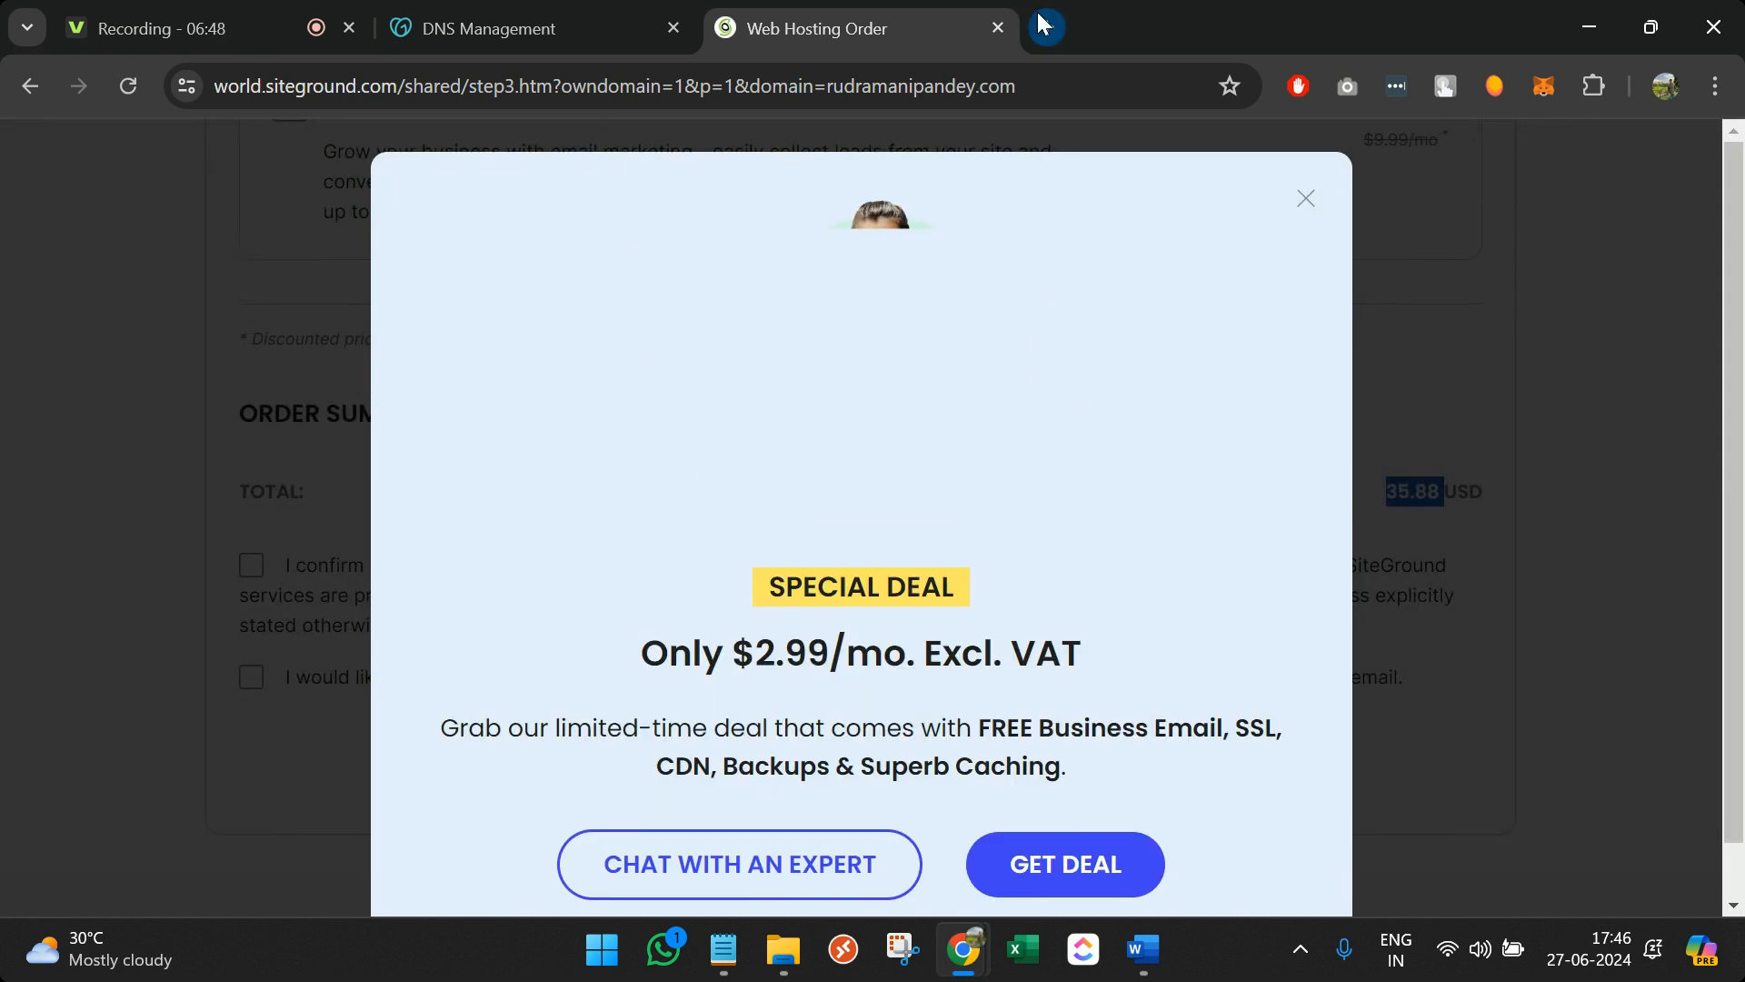
Dismiss the deal popup and search '35 usd to inr' in a new tab, finding 2,920.33 rupees
click(1303, 180)
click(1056, 14)
text(3)
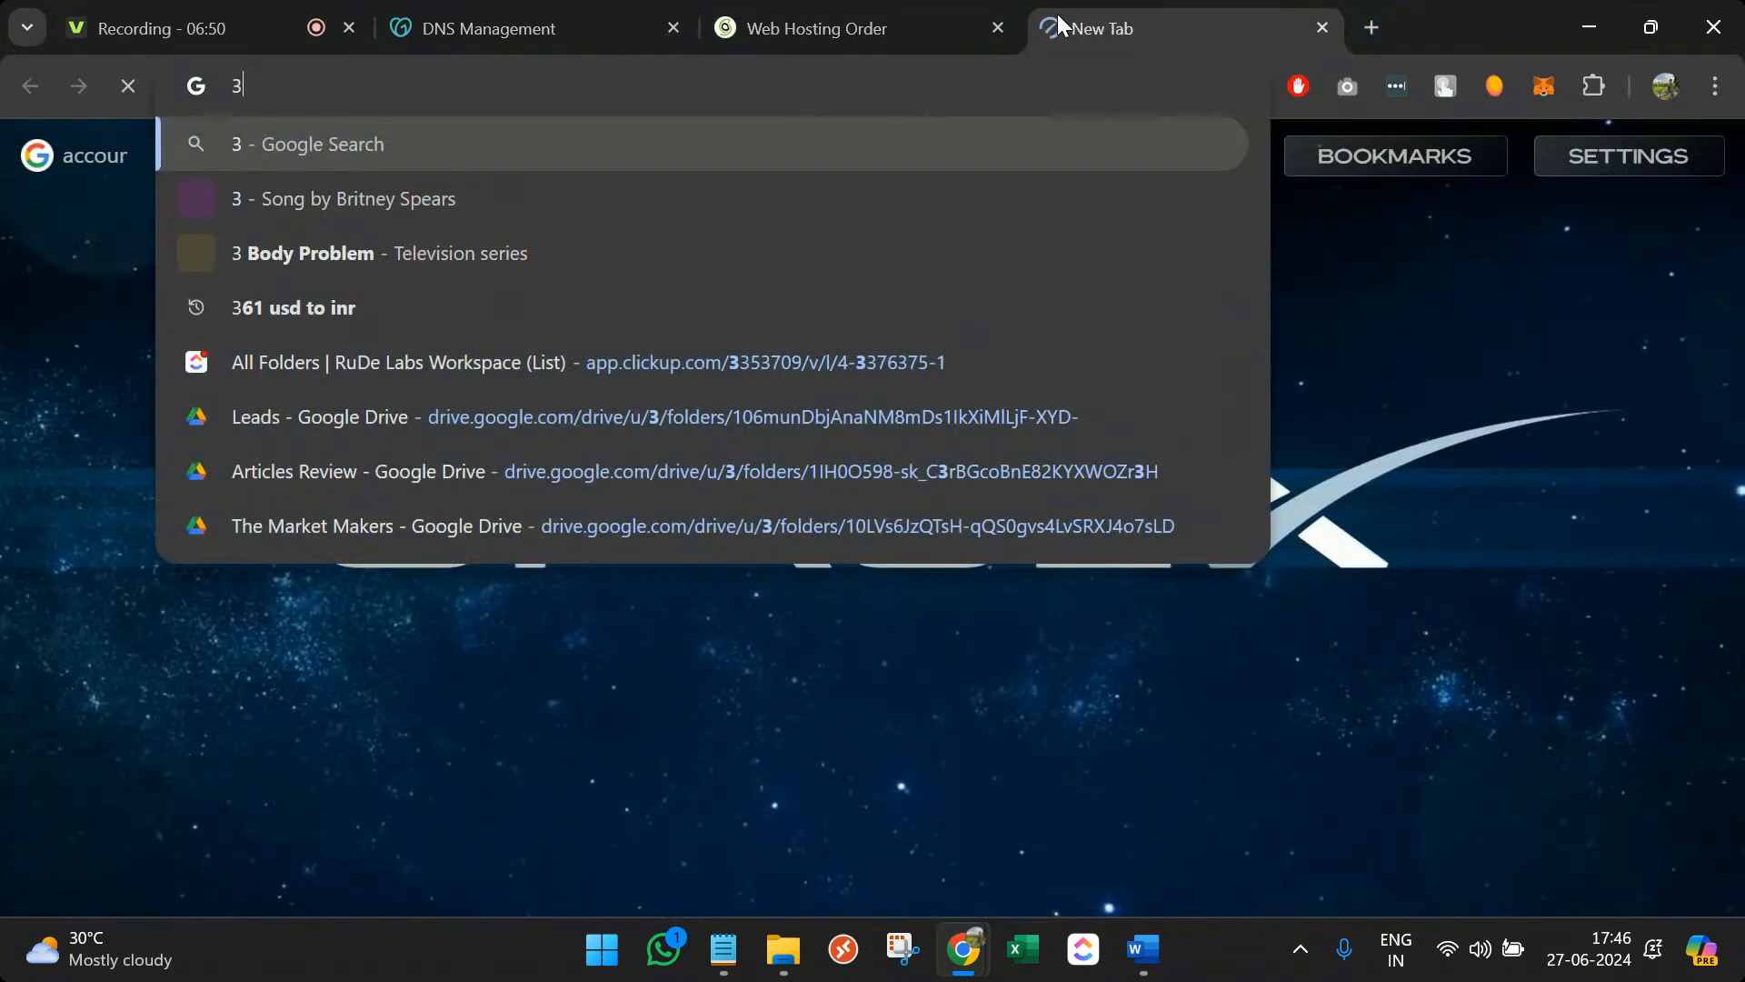
text(5 usd to inr)
key(Return)
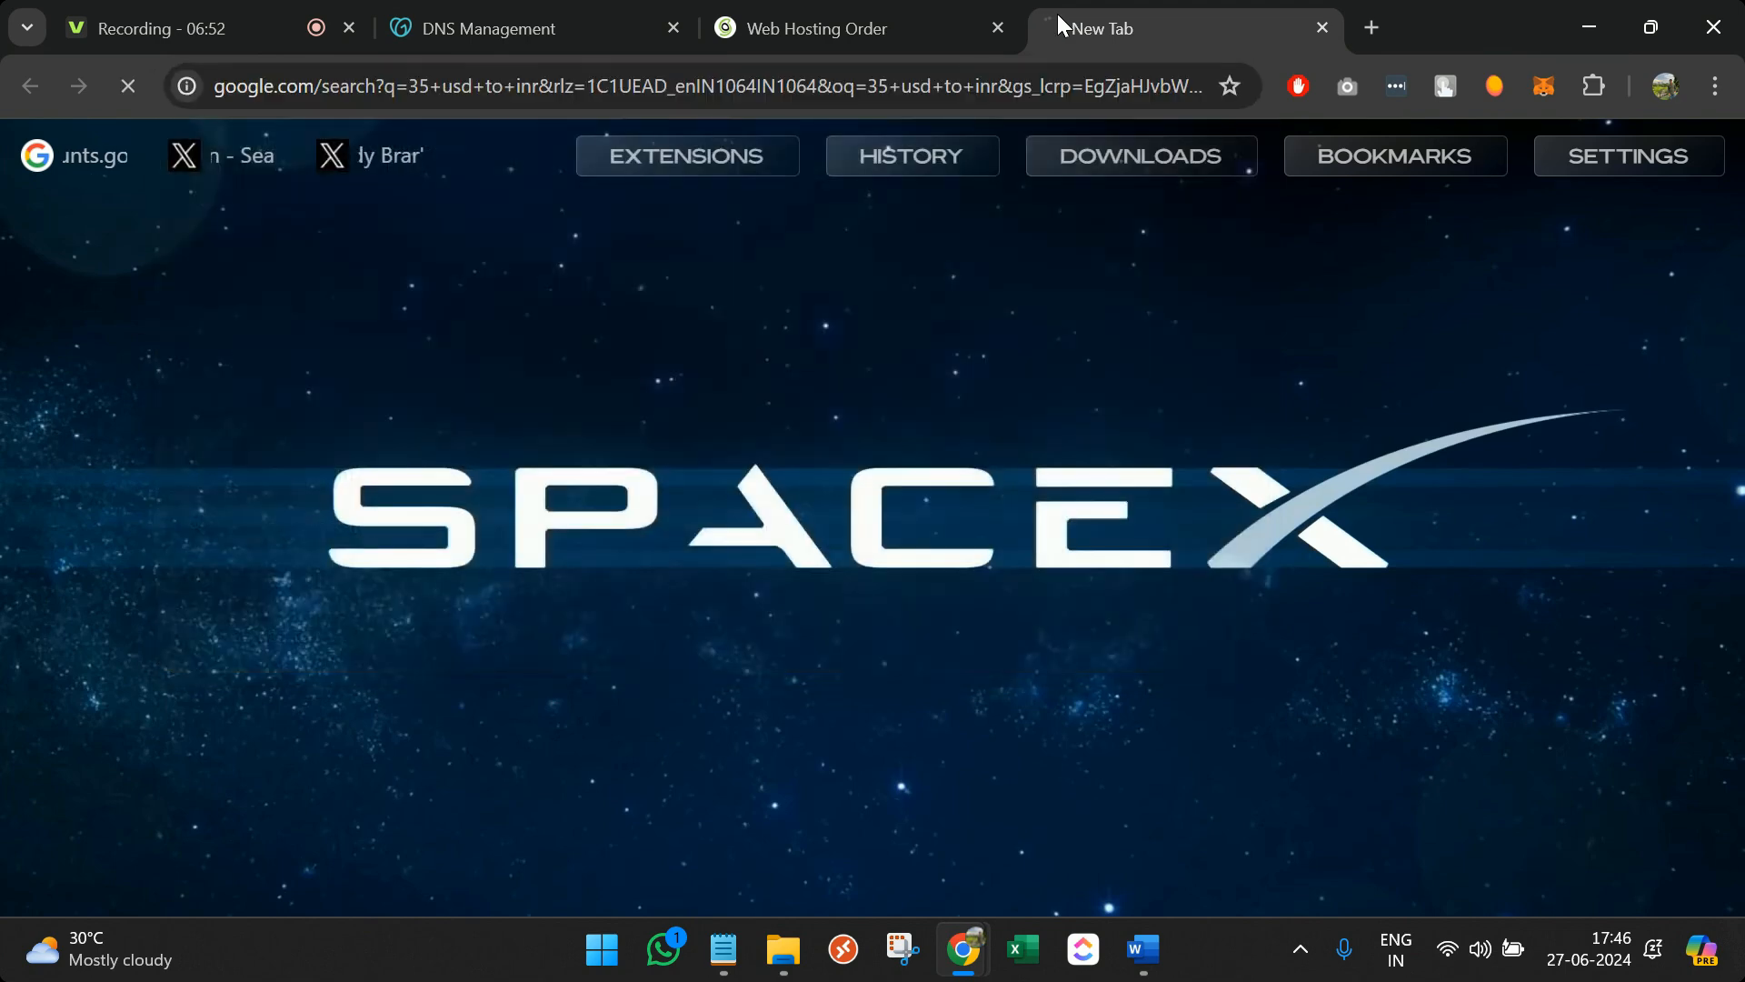
double_click(168, 439)
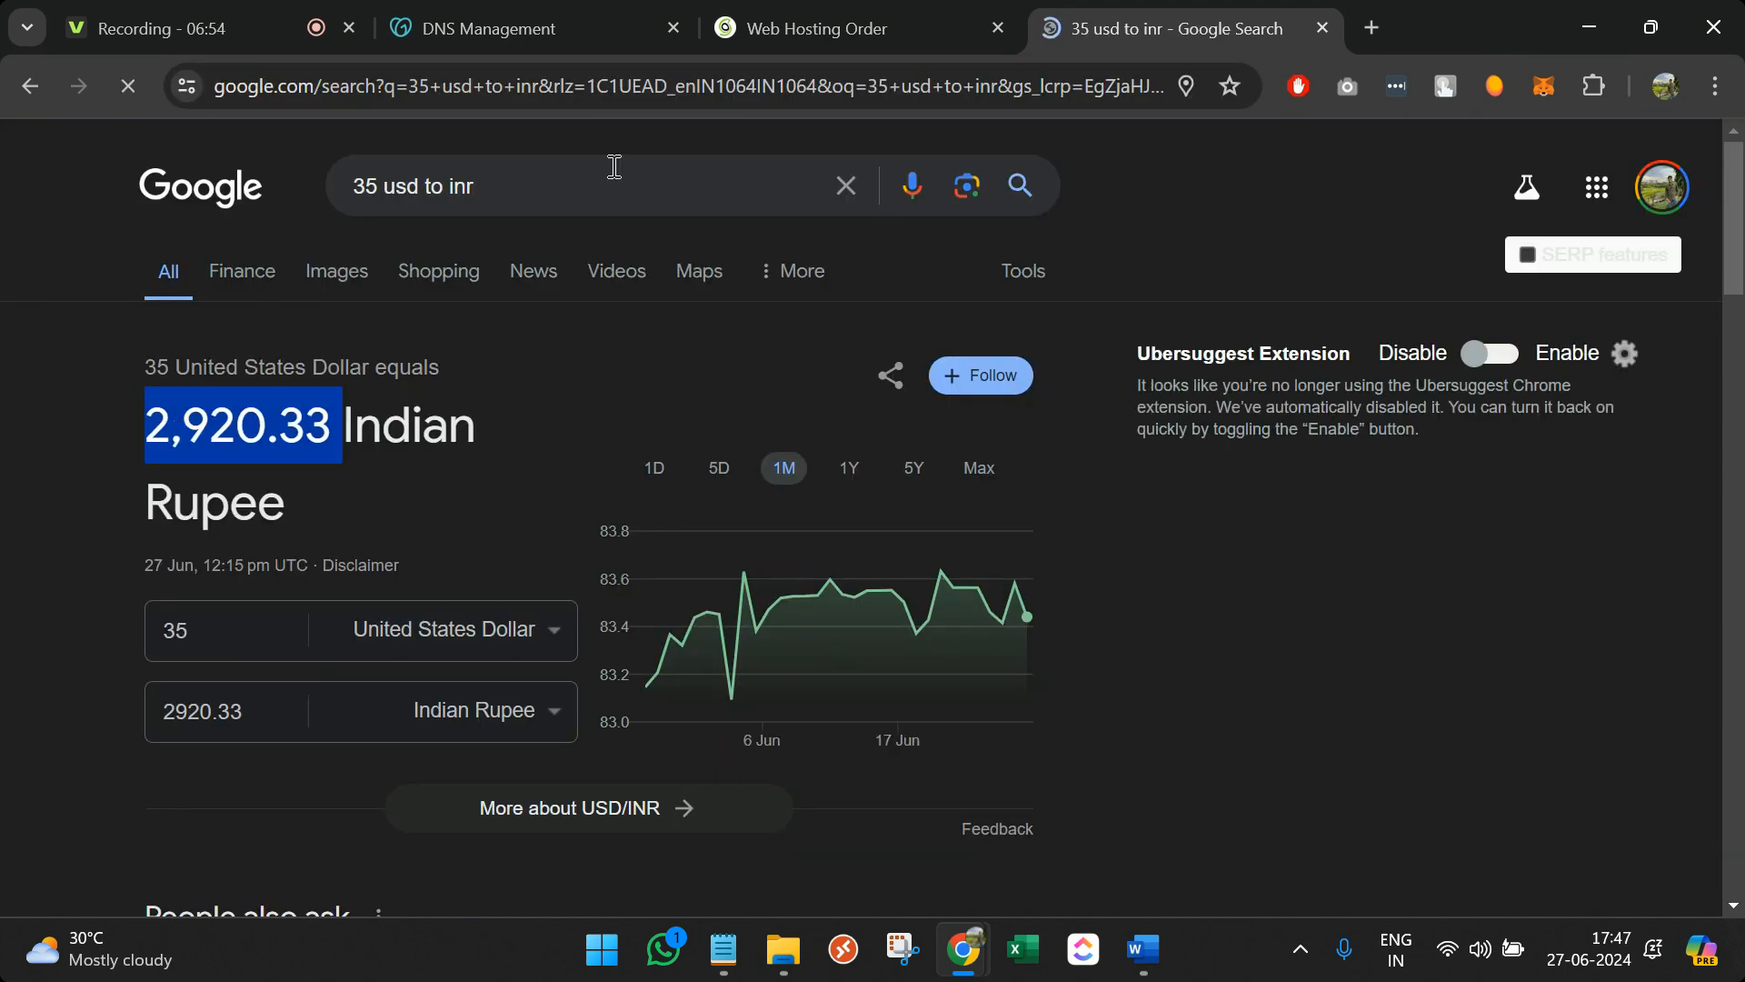
click(1322, 27)
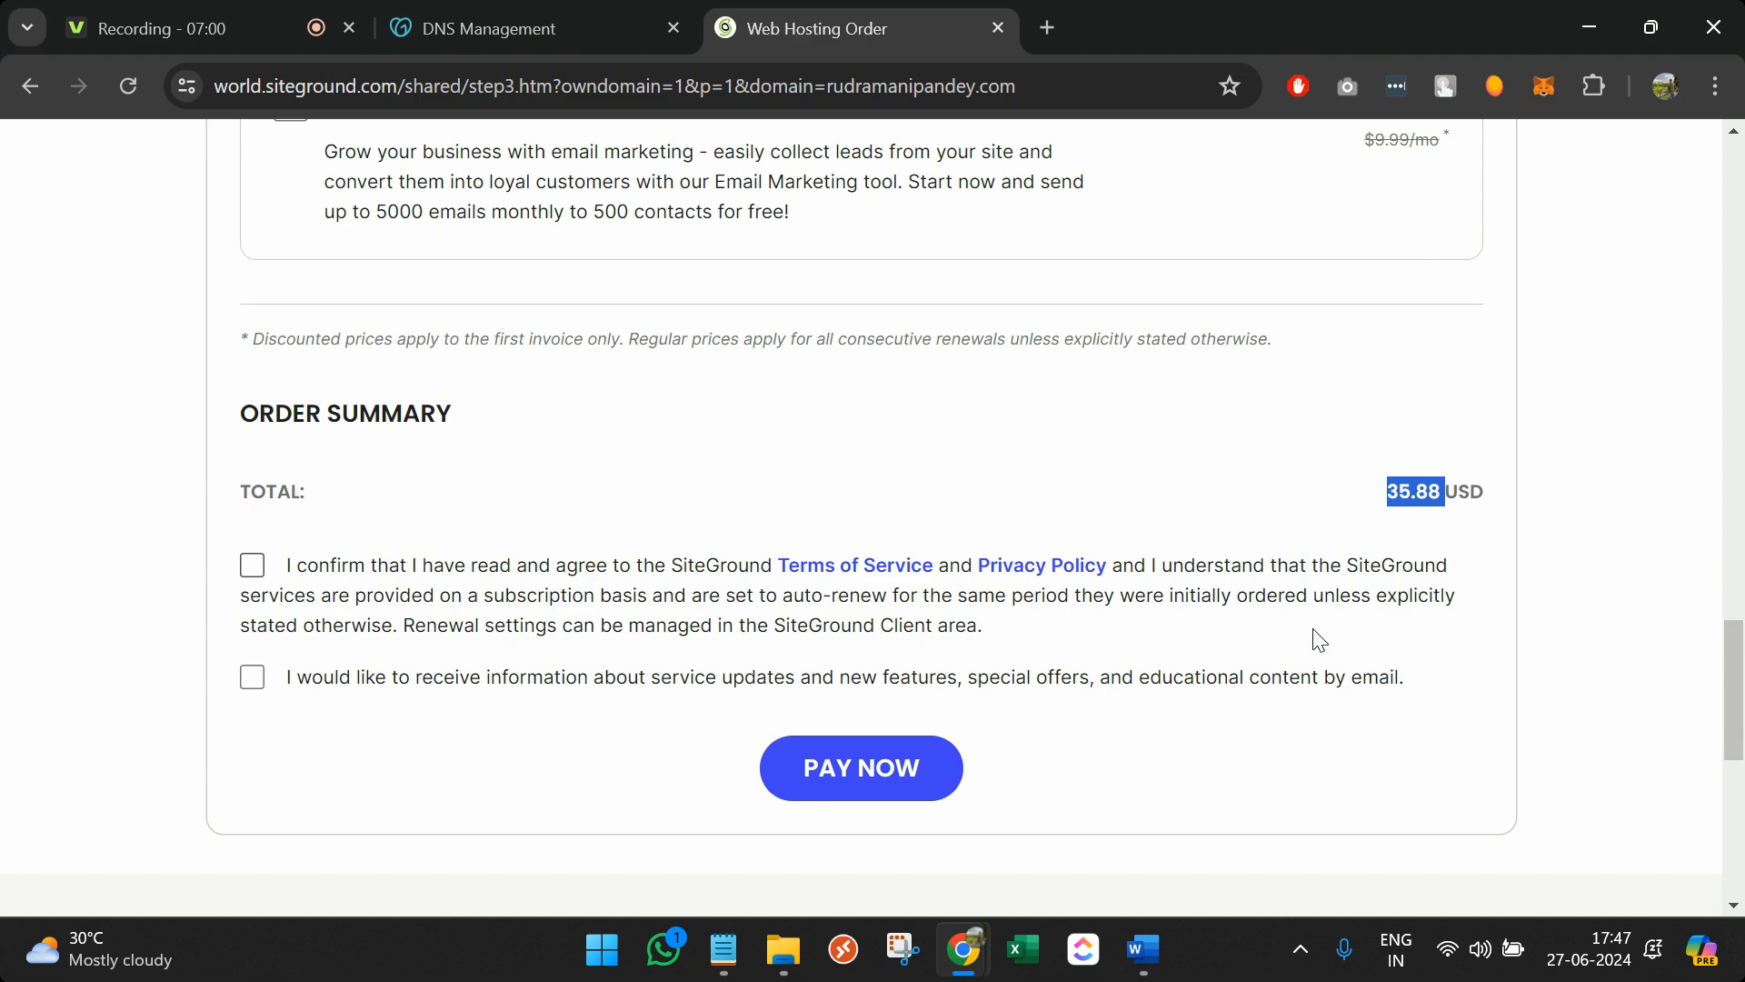
Sign in to the existing SiteGround account through the Log In link and open the Websites tab
scroll(1318, 639, up, 15)
scroll(1278, 444, up, 10)
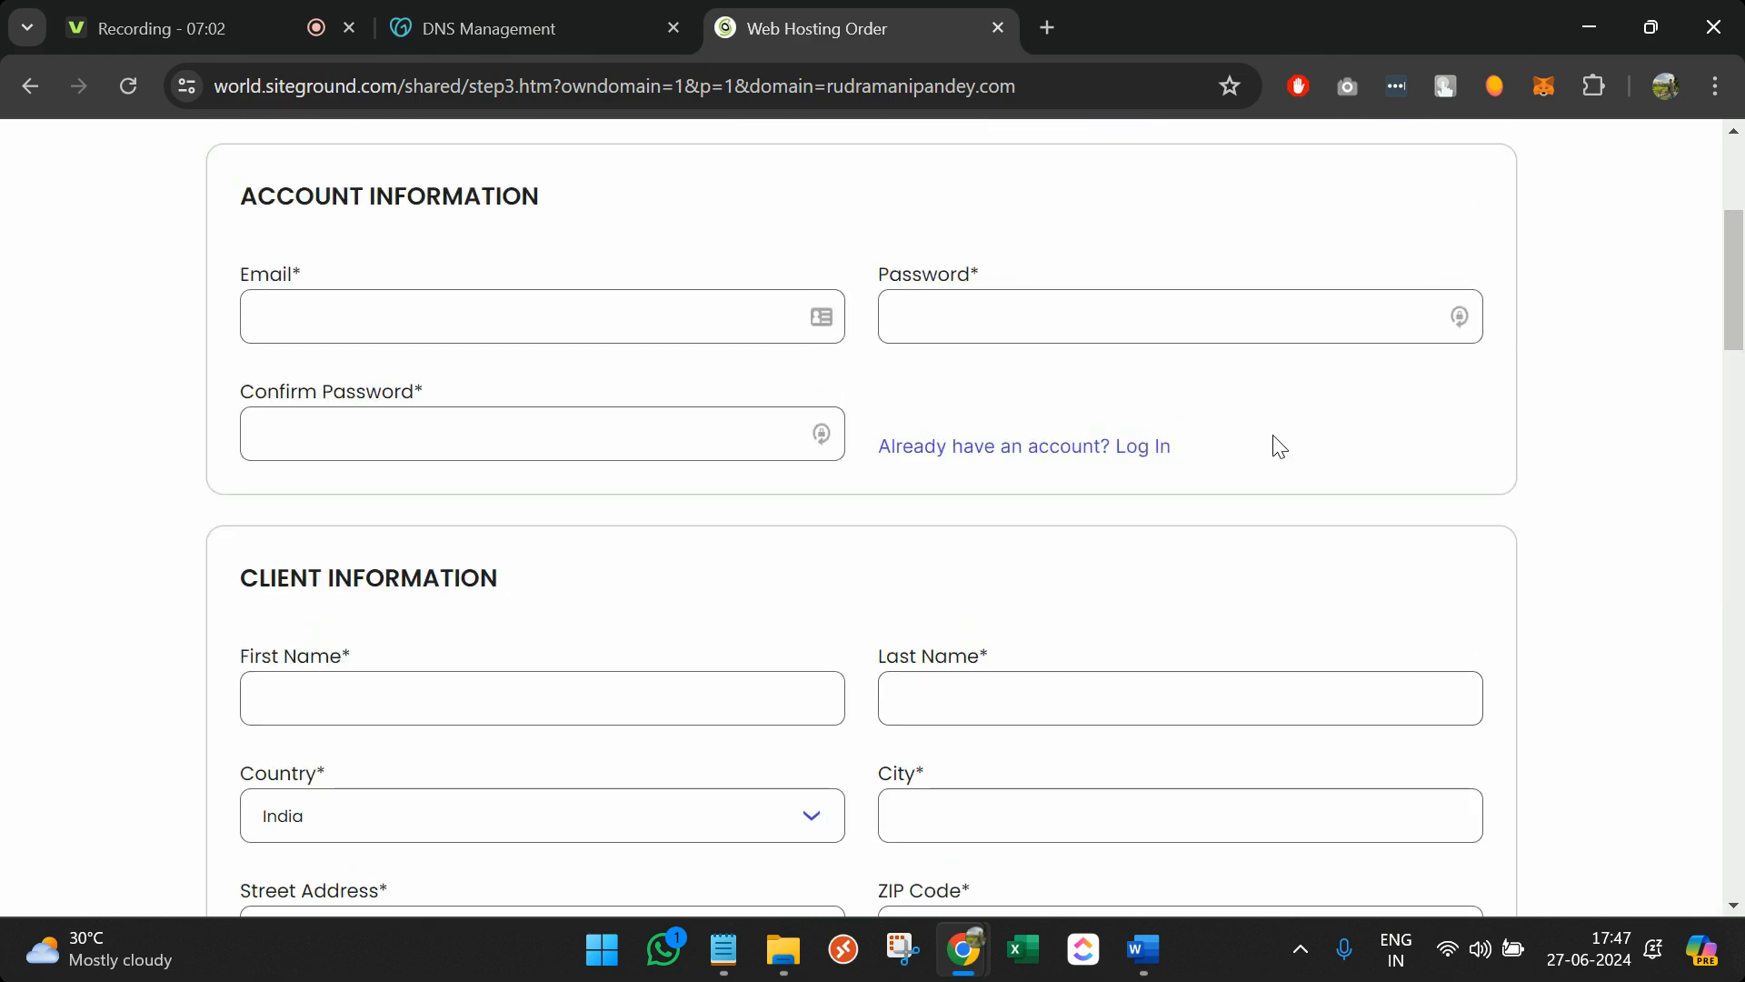
click(1592, 198)
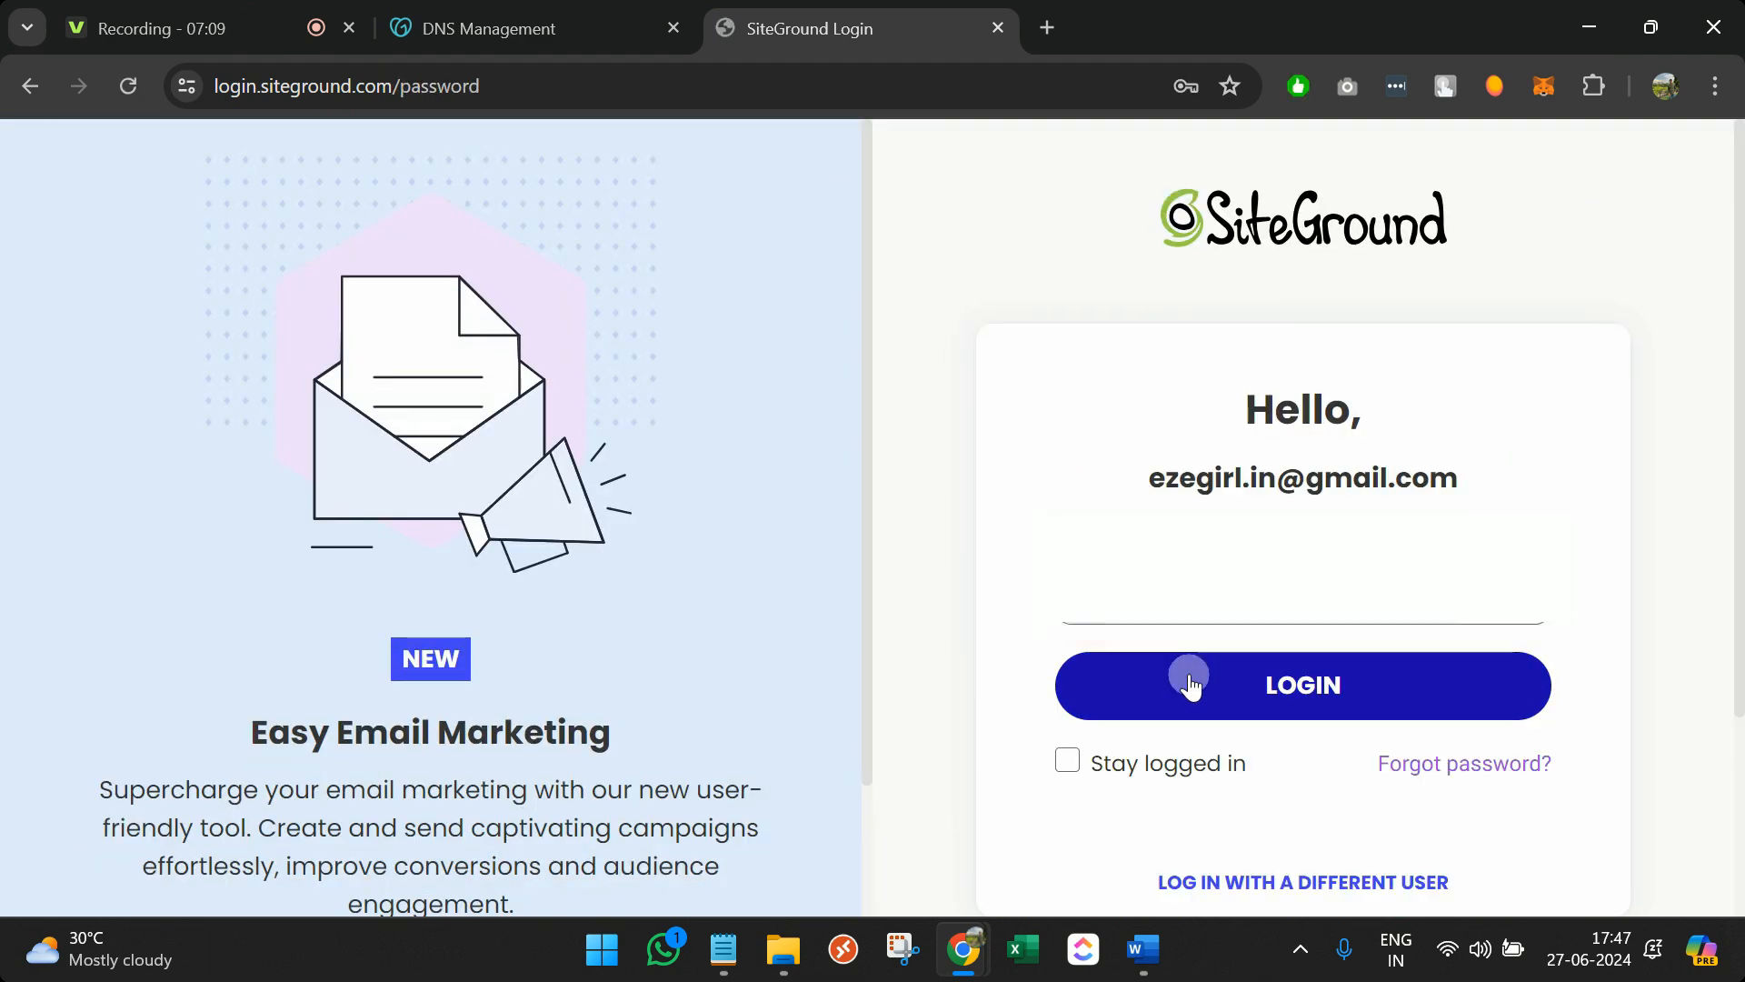
click(1189, 683)
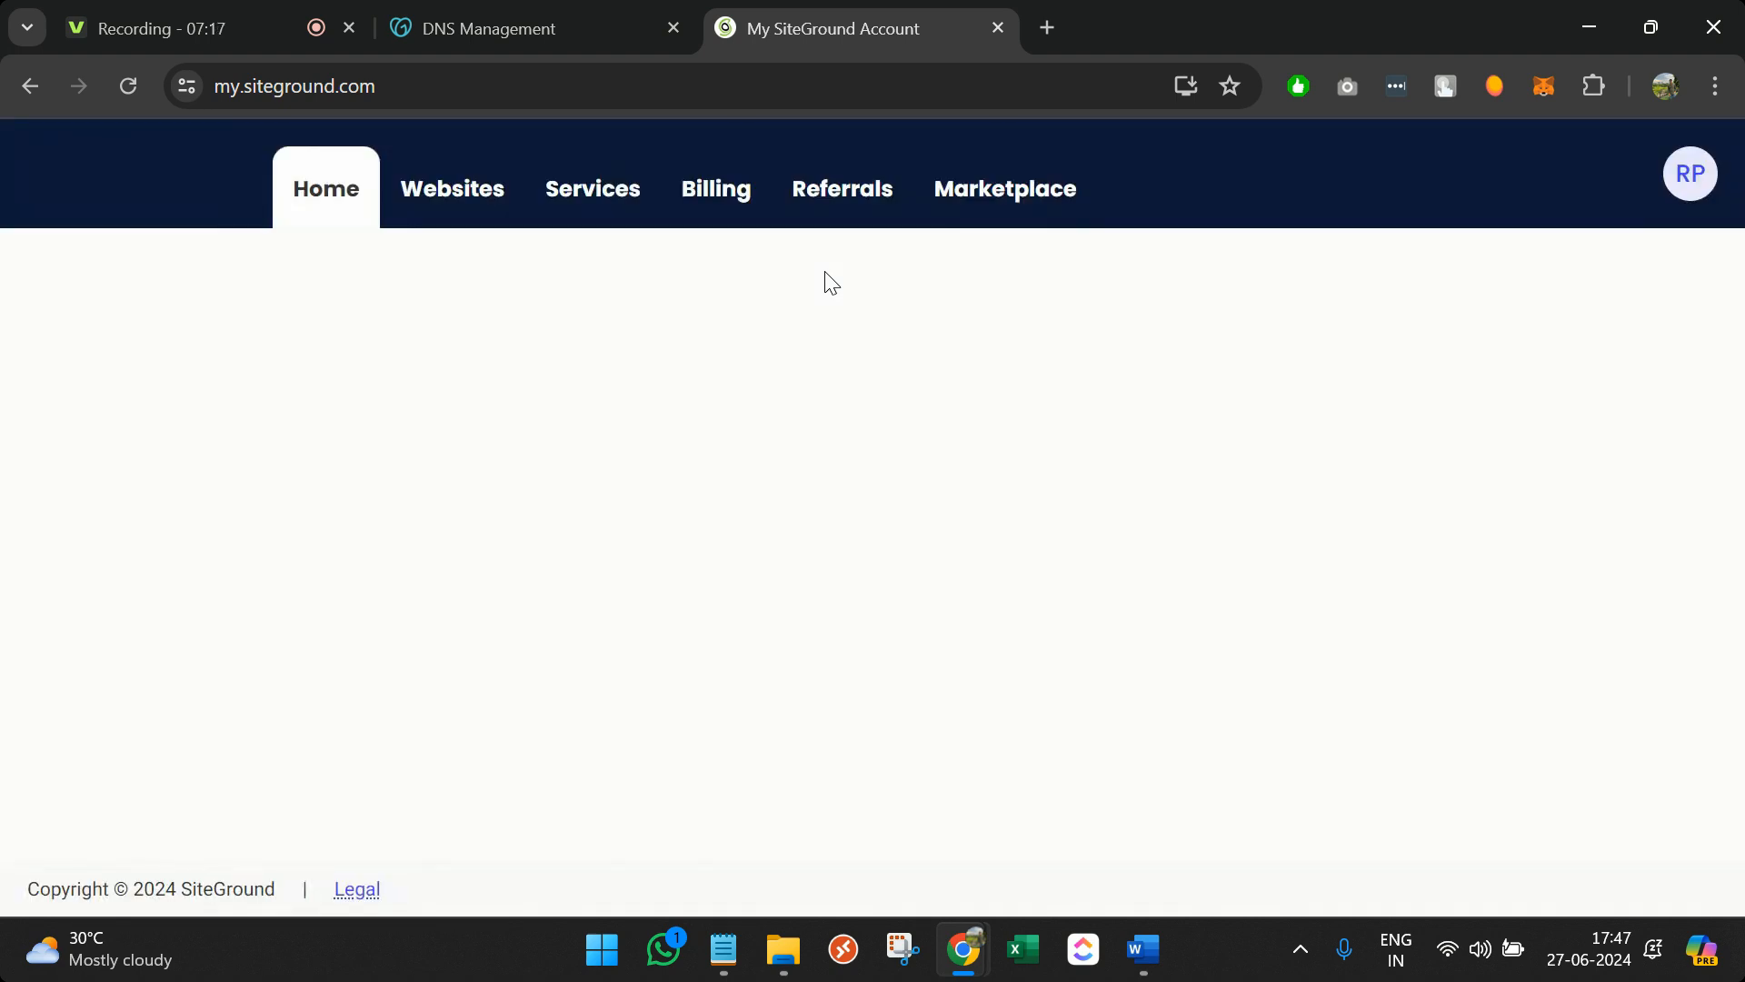
click(489, 205)
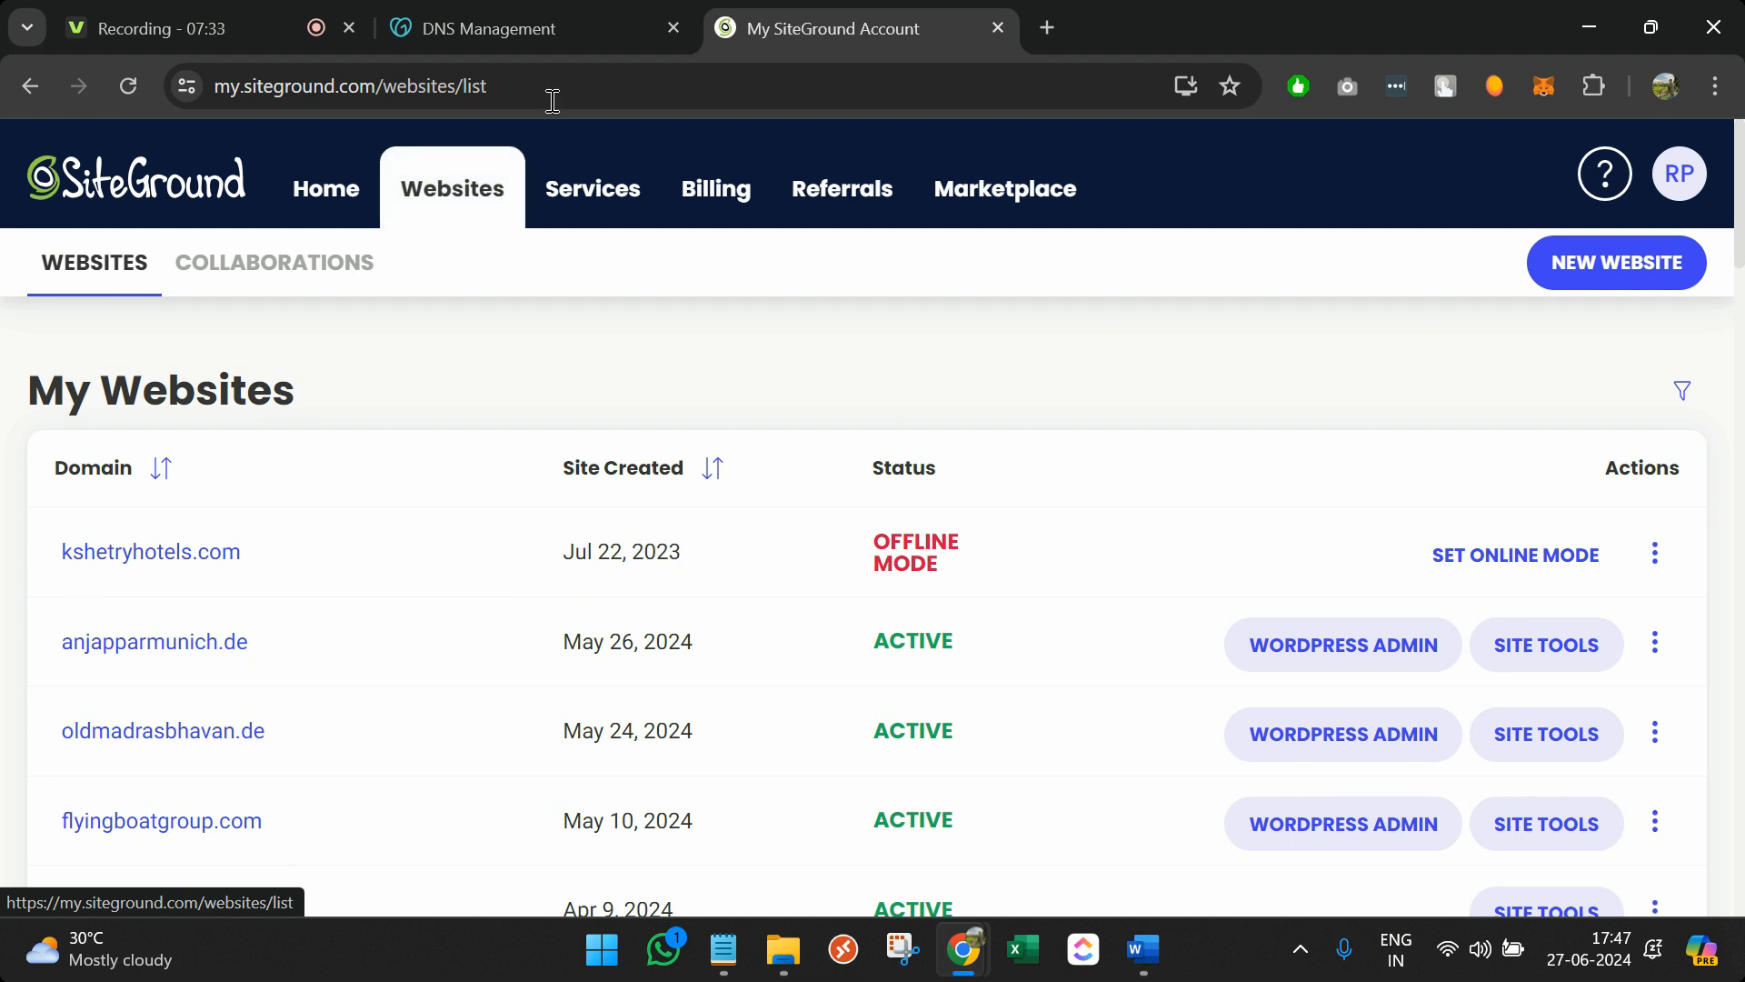
Compare the GoDaddy nameserver settings with the SiteGround websites list
click(536, 37)
click(889, 13)
click(587, 30)
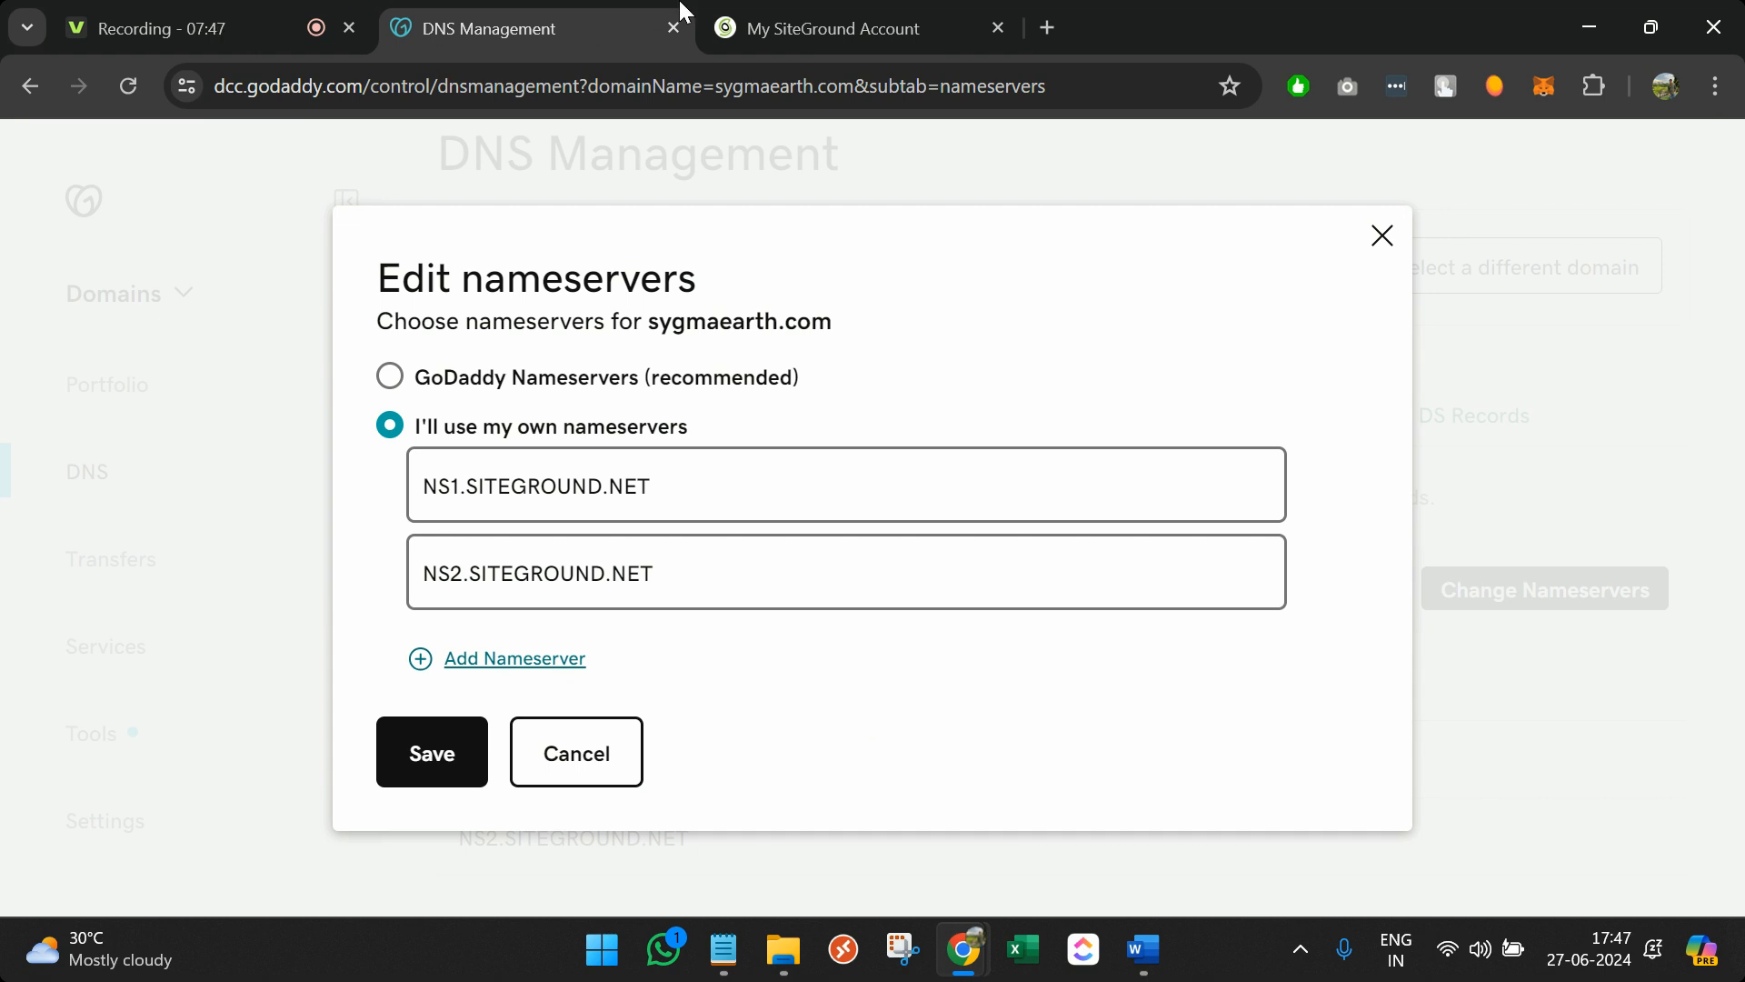
click(765, 9)
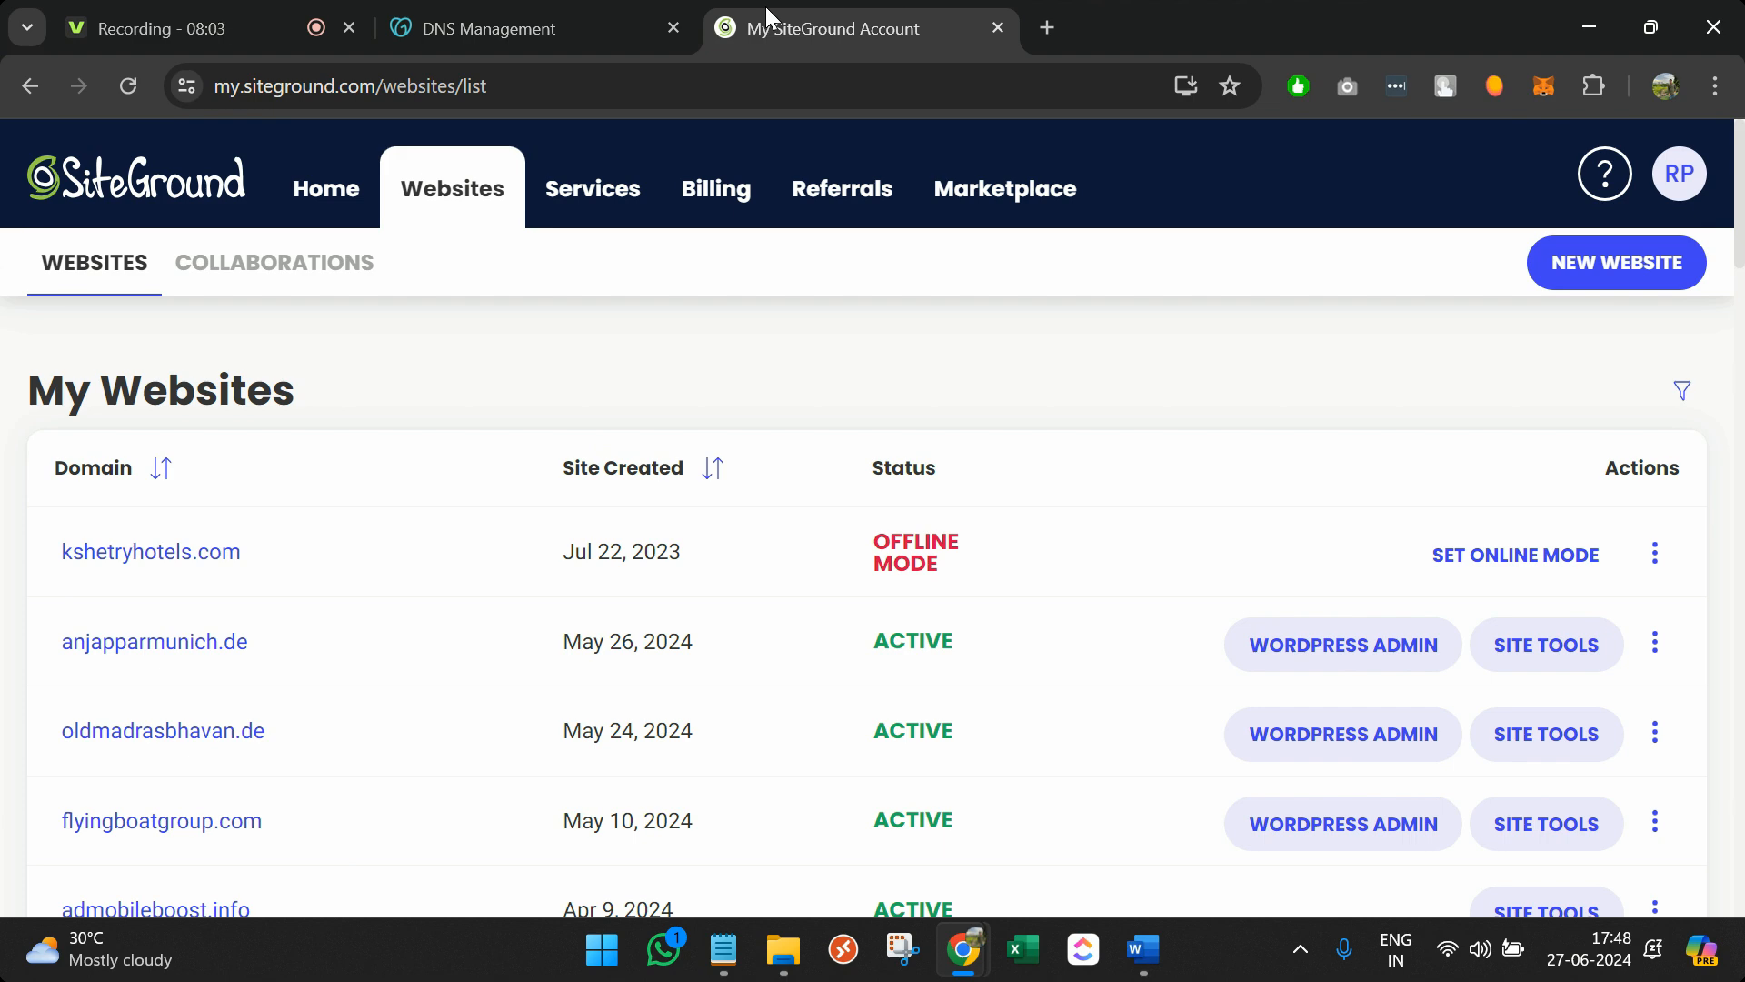
Start a new website and copy the domain sygmaearth.com from GoDaddy
click(1593, 262)
click(585, 30)
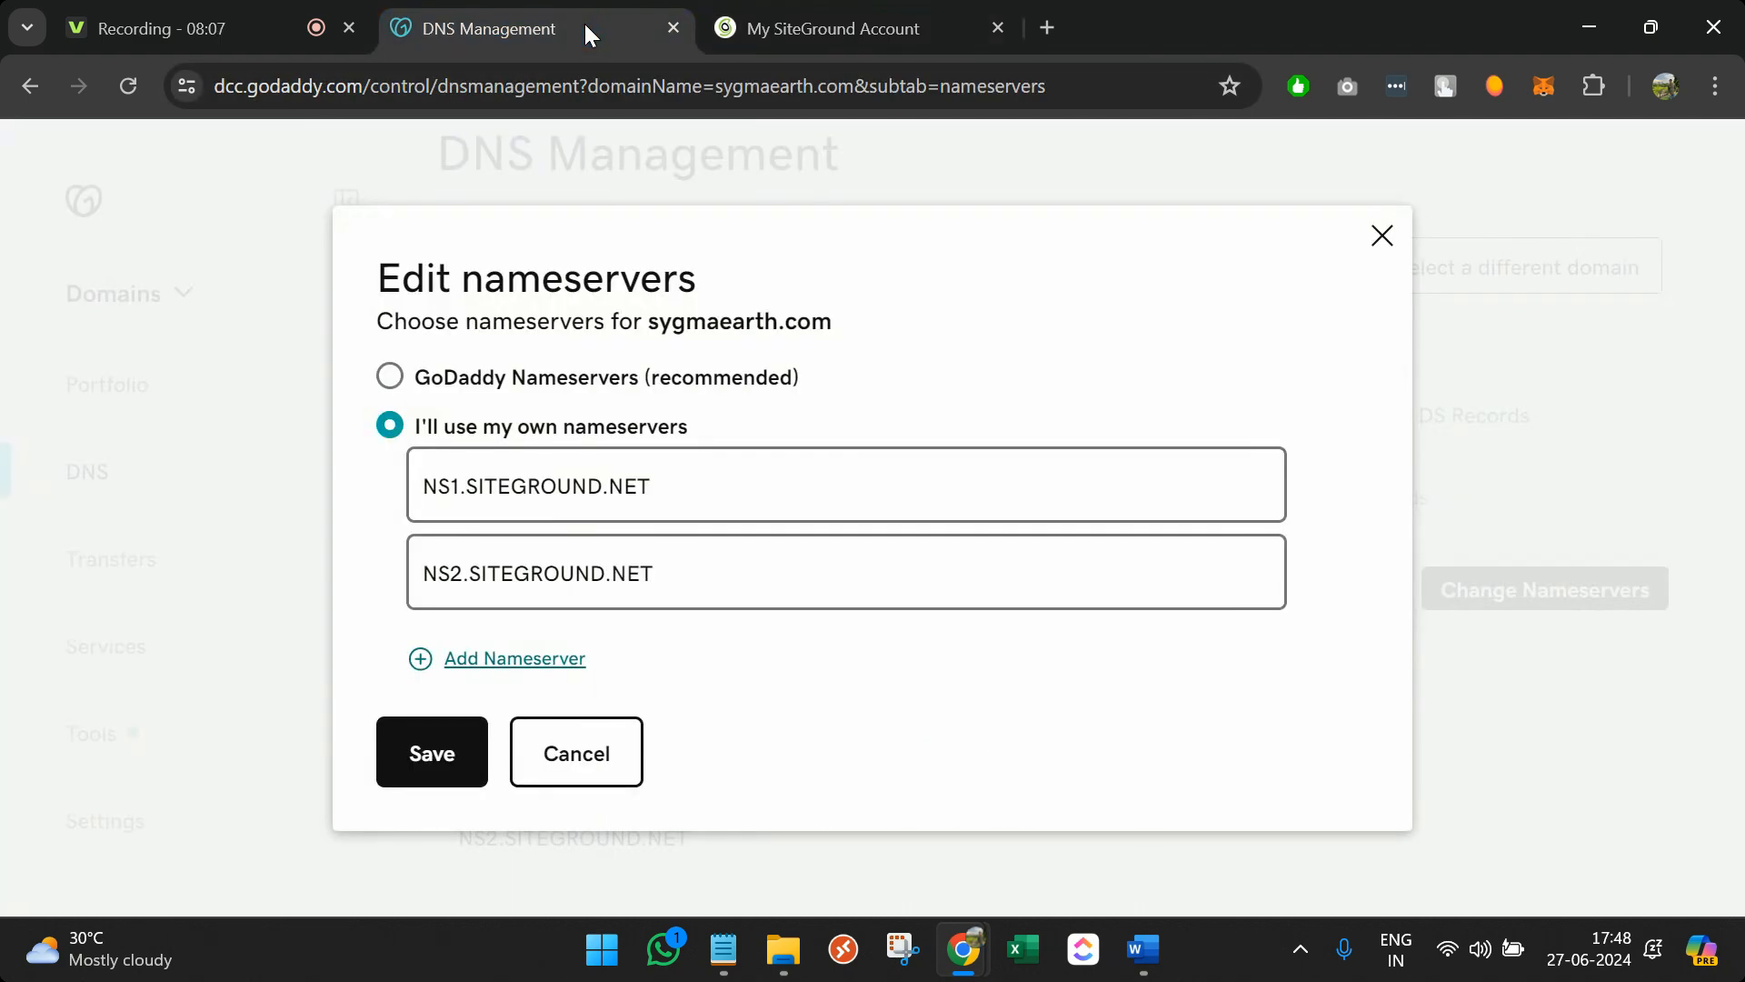
drag(660, 324, 828, 312)
key(ctrl+c)
click(864, 23)
scroll(499, 811, down, 3)
Choose Existing Domain, paste sygmaearth.com into the domain field, and continue
click(821, 747)
click(705, 805)
key(ctrl+v)
scroll(706, 806, down, 3)
click(854, 625)
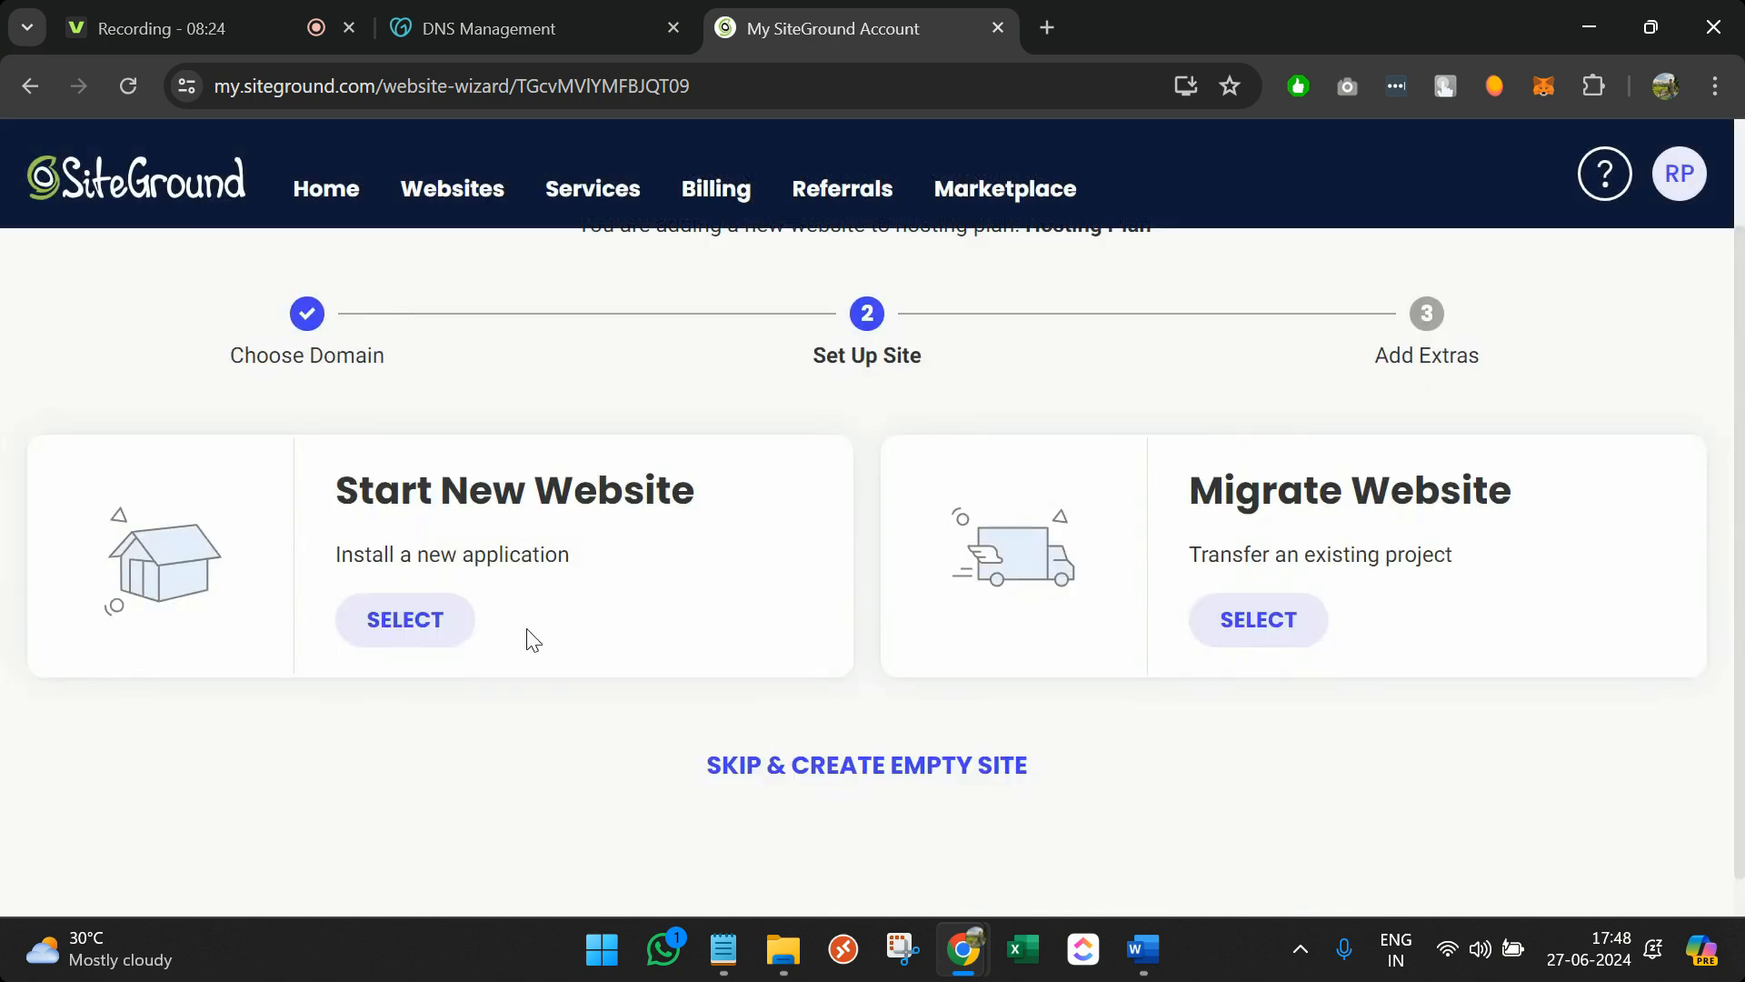
Choose Start New Website with WordPress as the application
click(435, 644)
scroll(481, 681, down, 4)
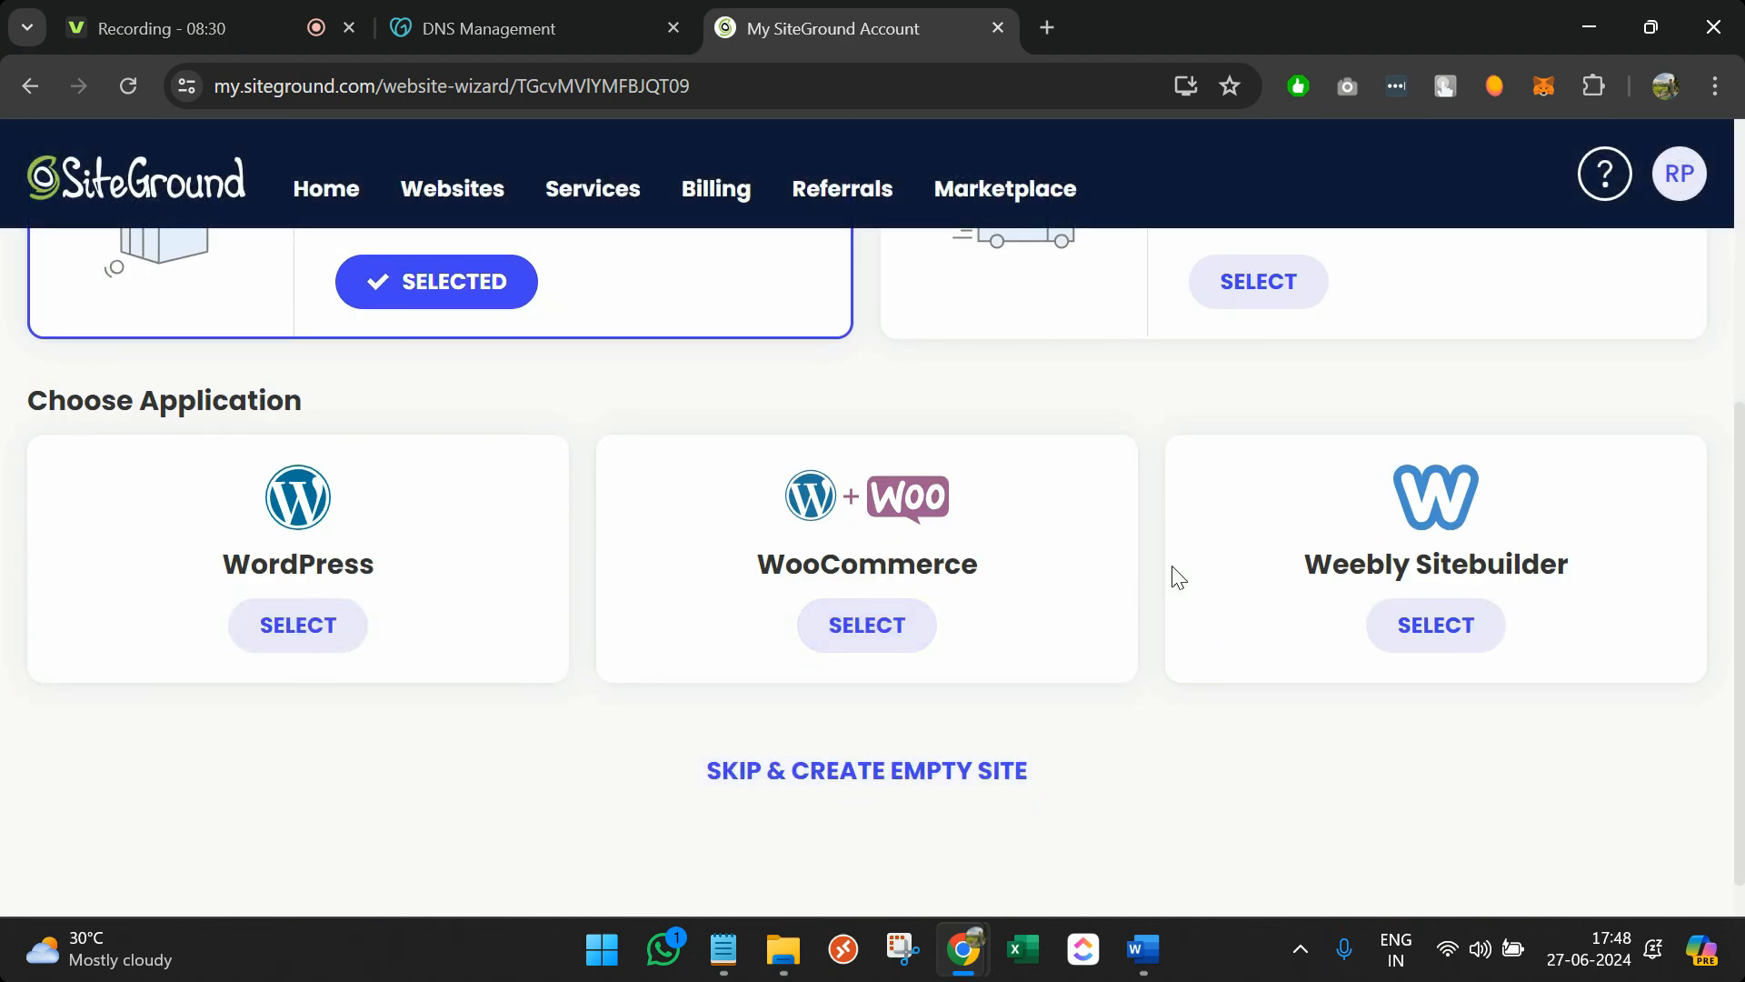
click(334, 607)
scroll(545, 672, down, 3)
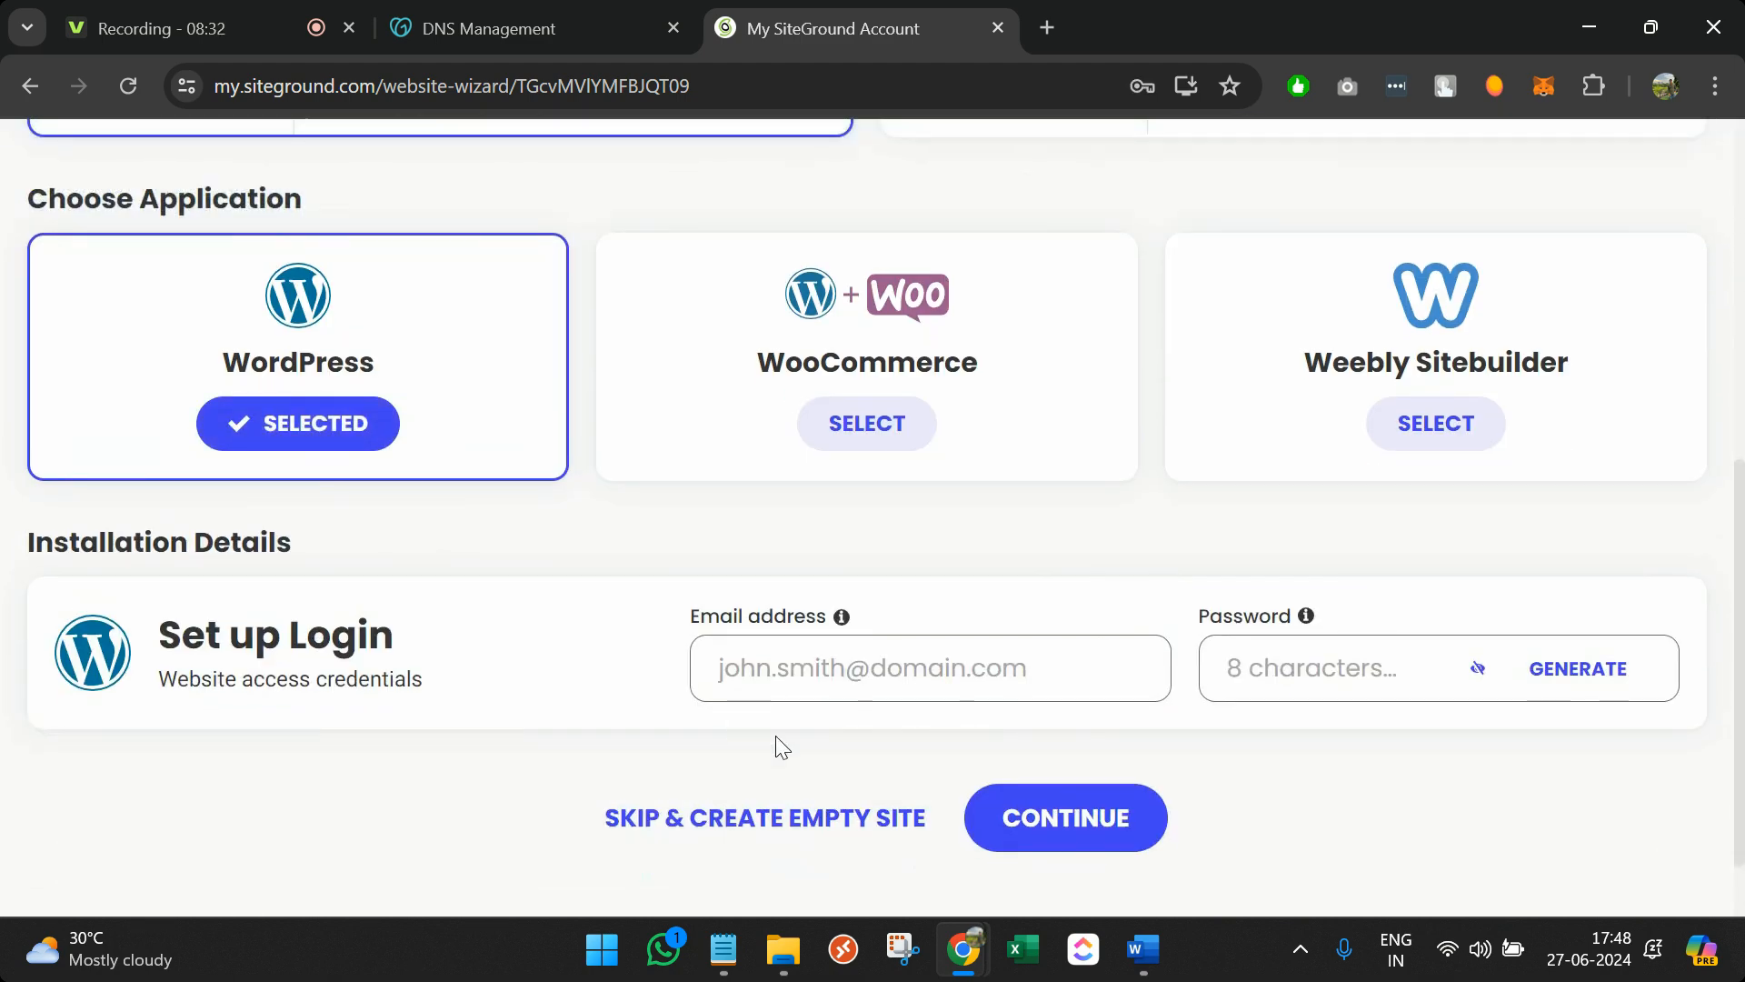
Enter an admin login email on the site's domain and an admin password, then continue
click(804, 589)
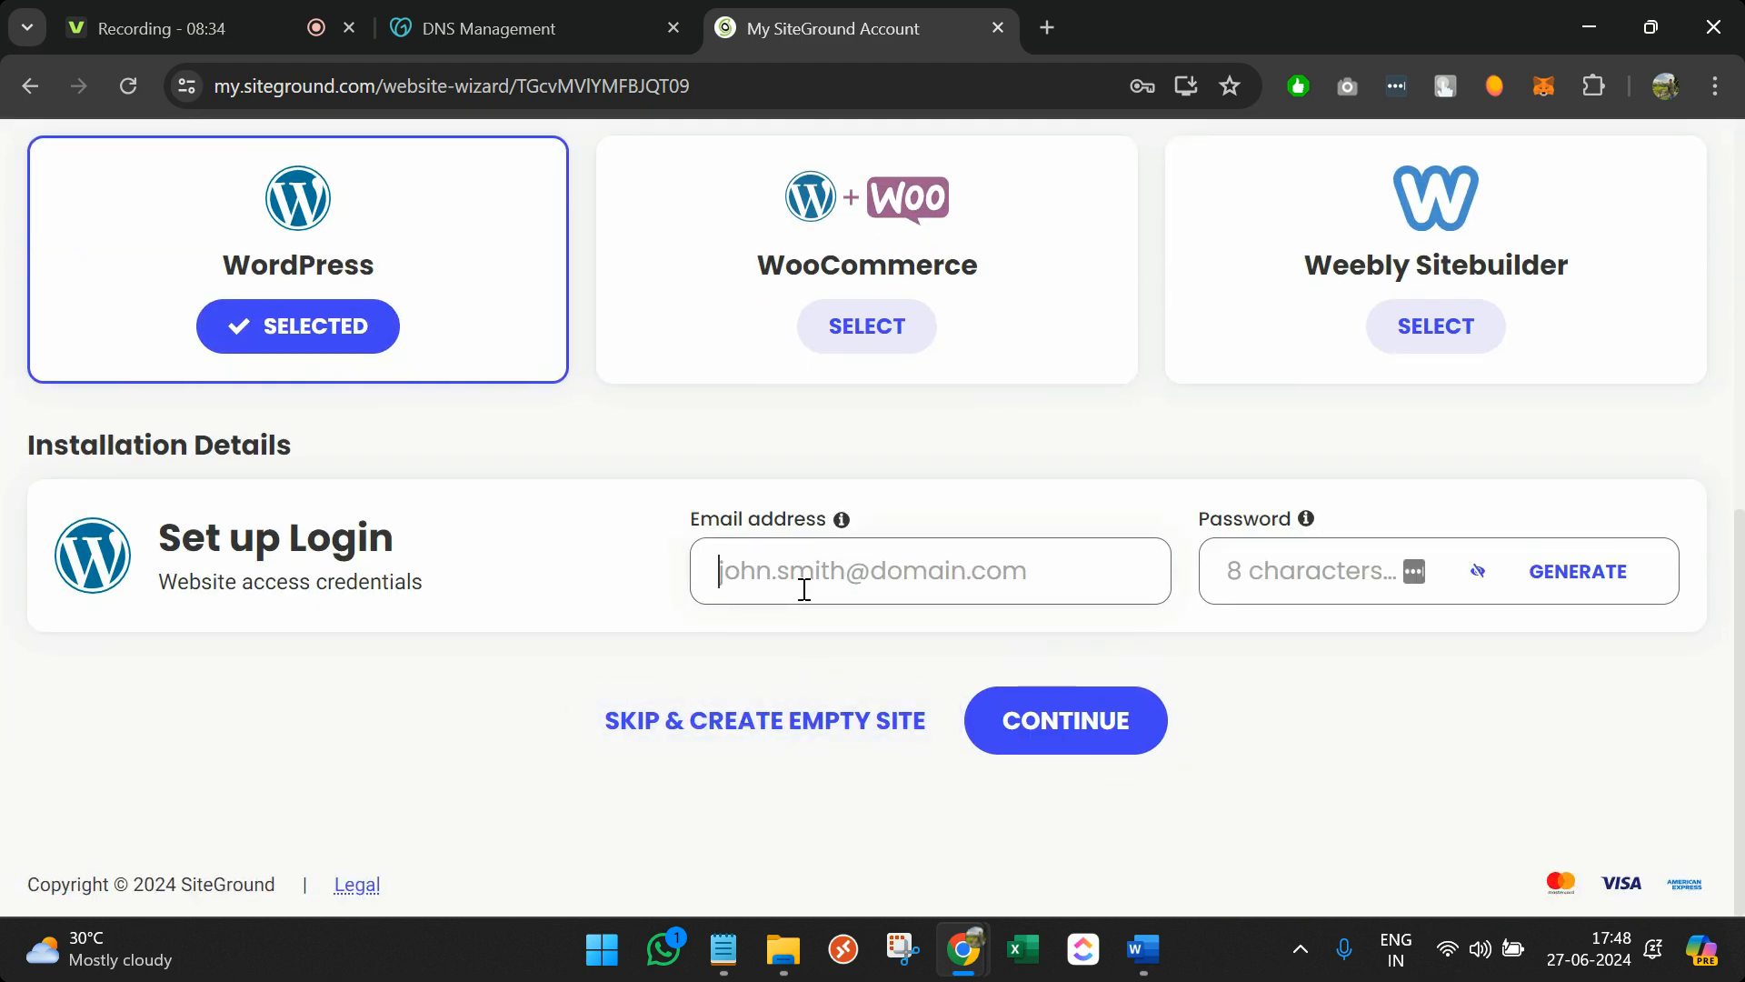
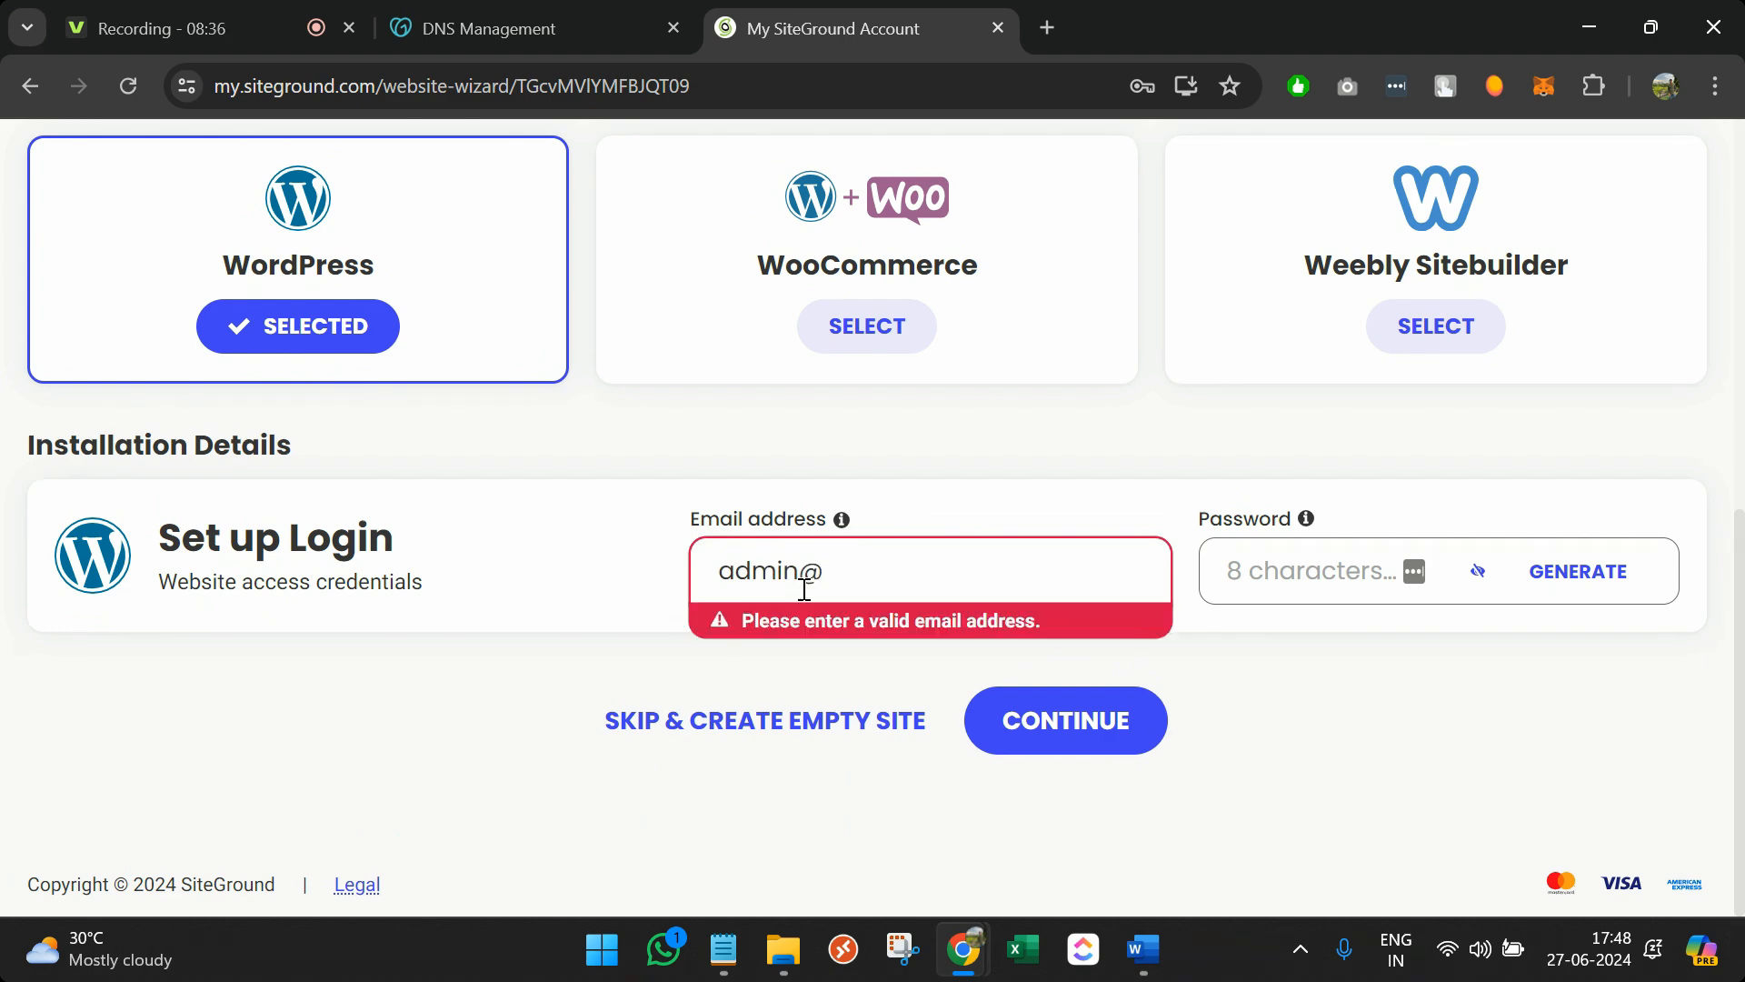
click(817, 583)
text(s)
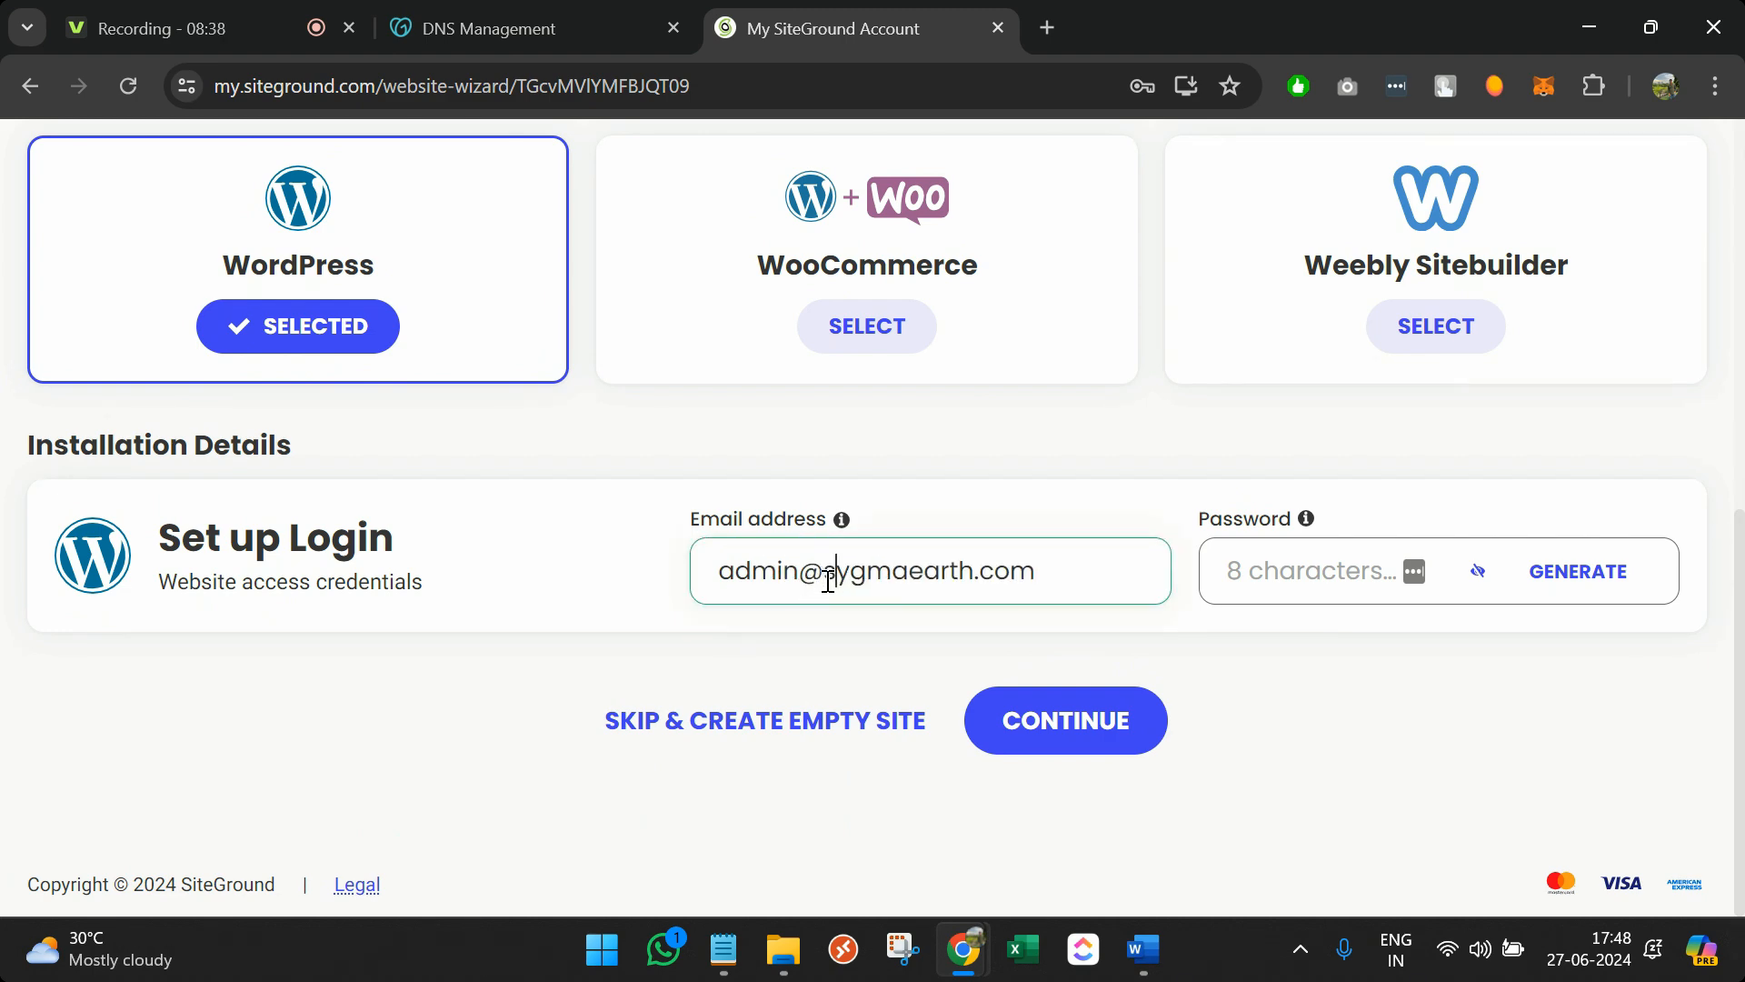
click(1304, 584)
text(admin@123)
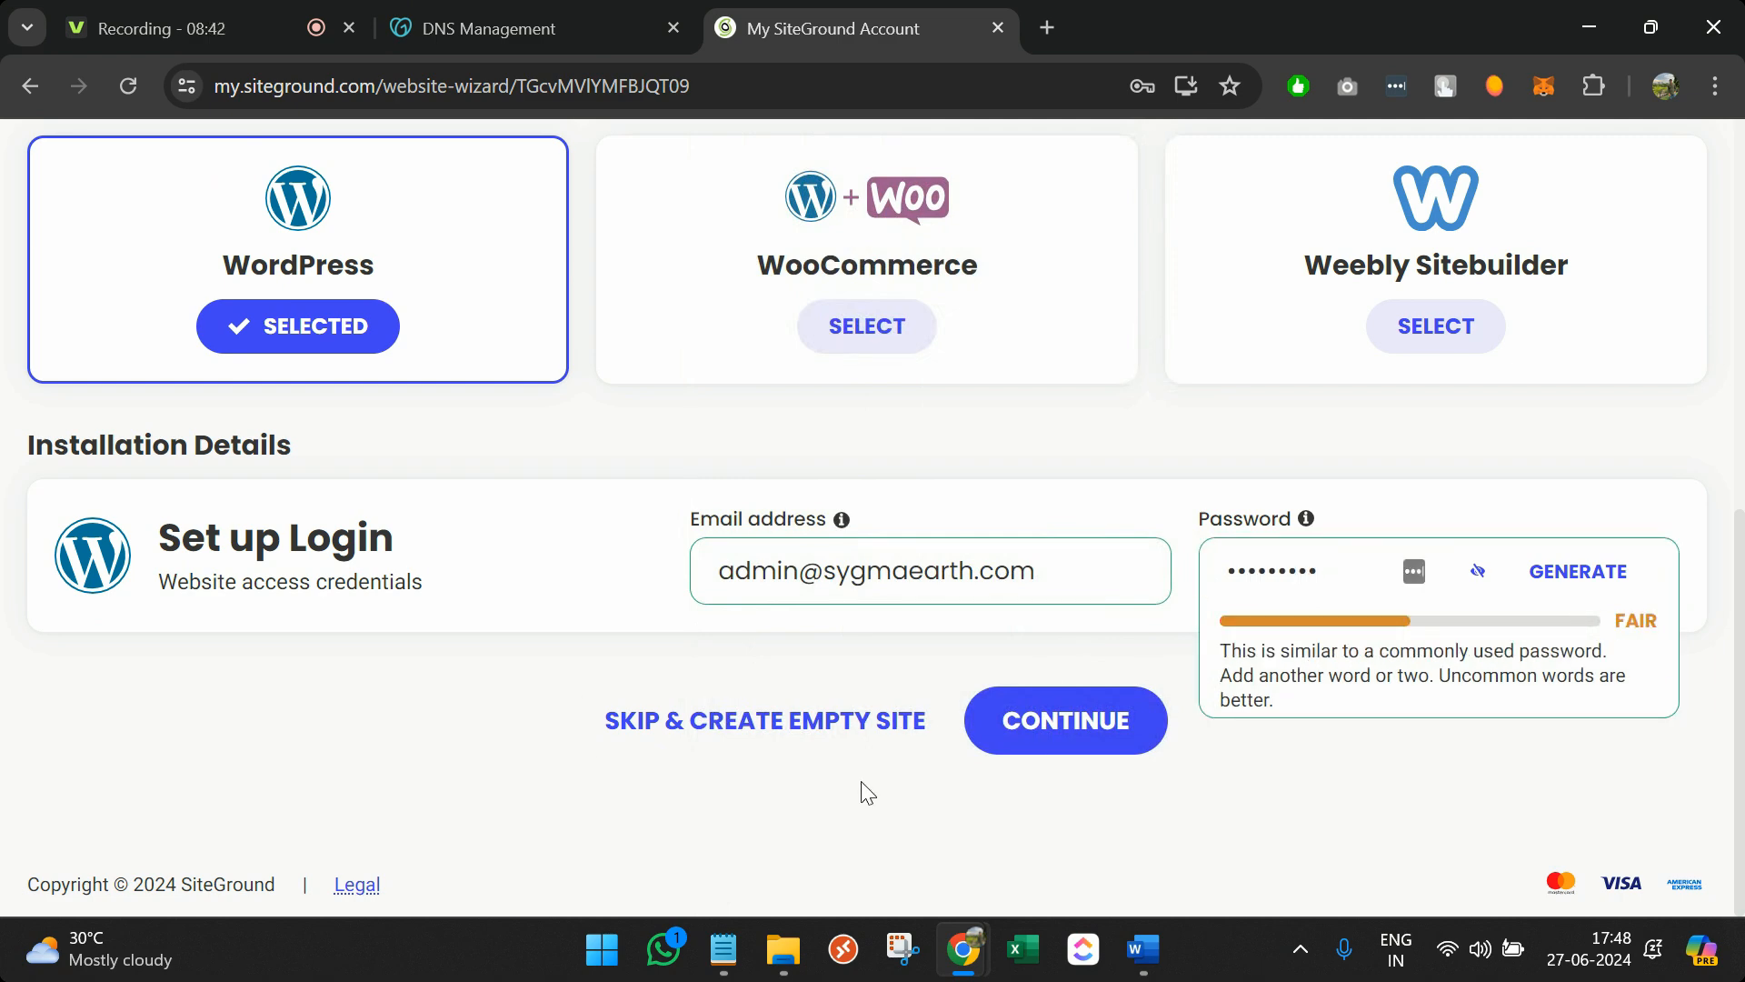
click(1041, 751)
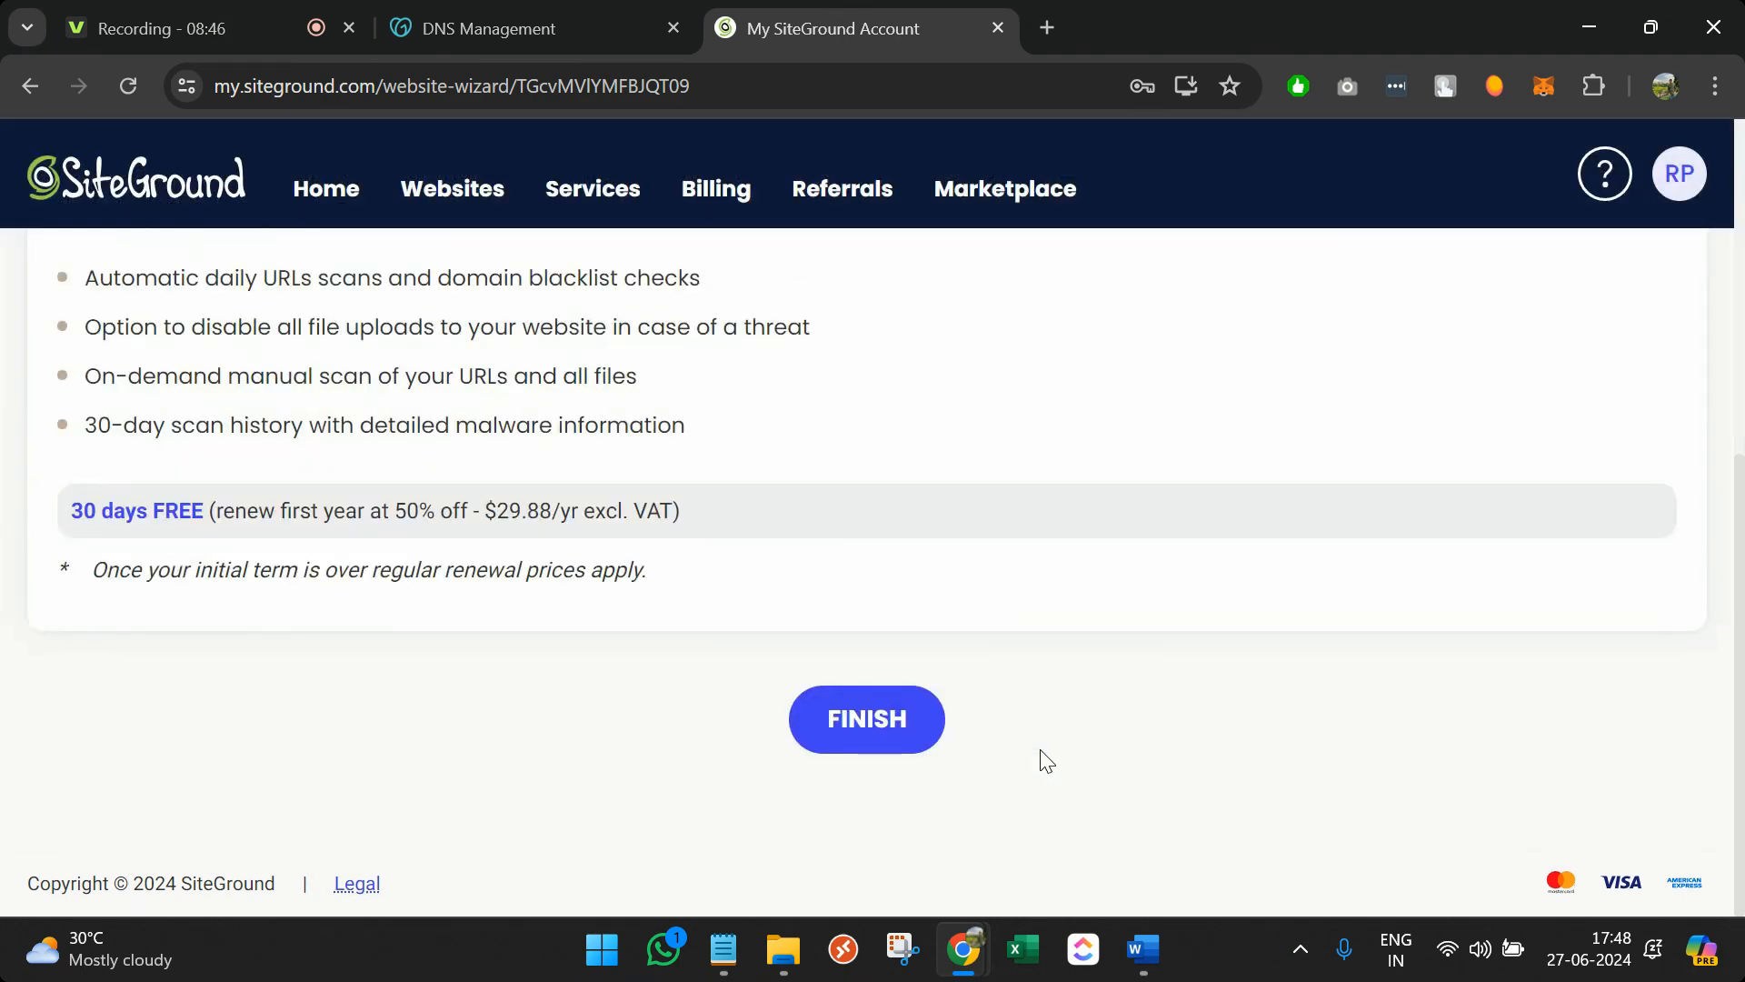
scroll(1040, 760, up, 5)
Finish the sygmaearth.com wizard and, once 'You Are All Set!' appears, open Site Tools
scroll(1000, 764, down, 5)
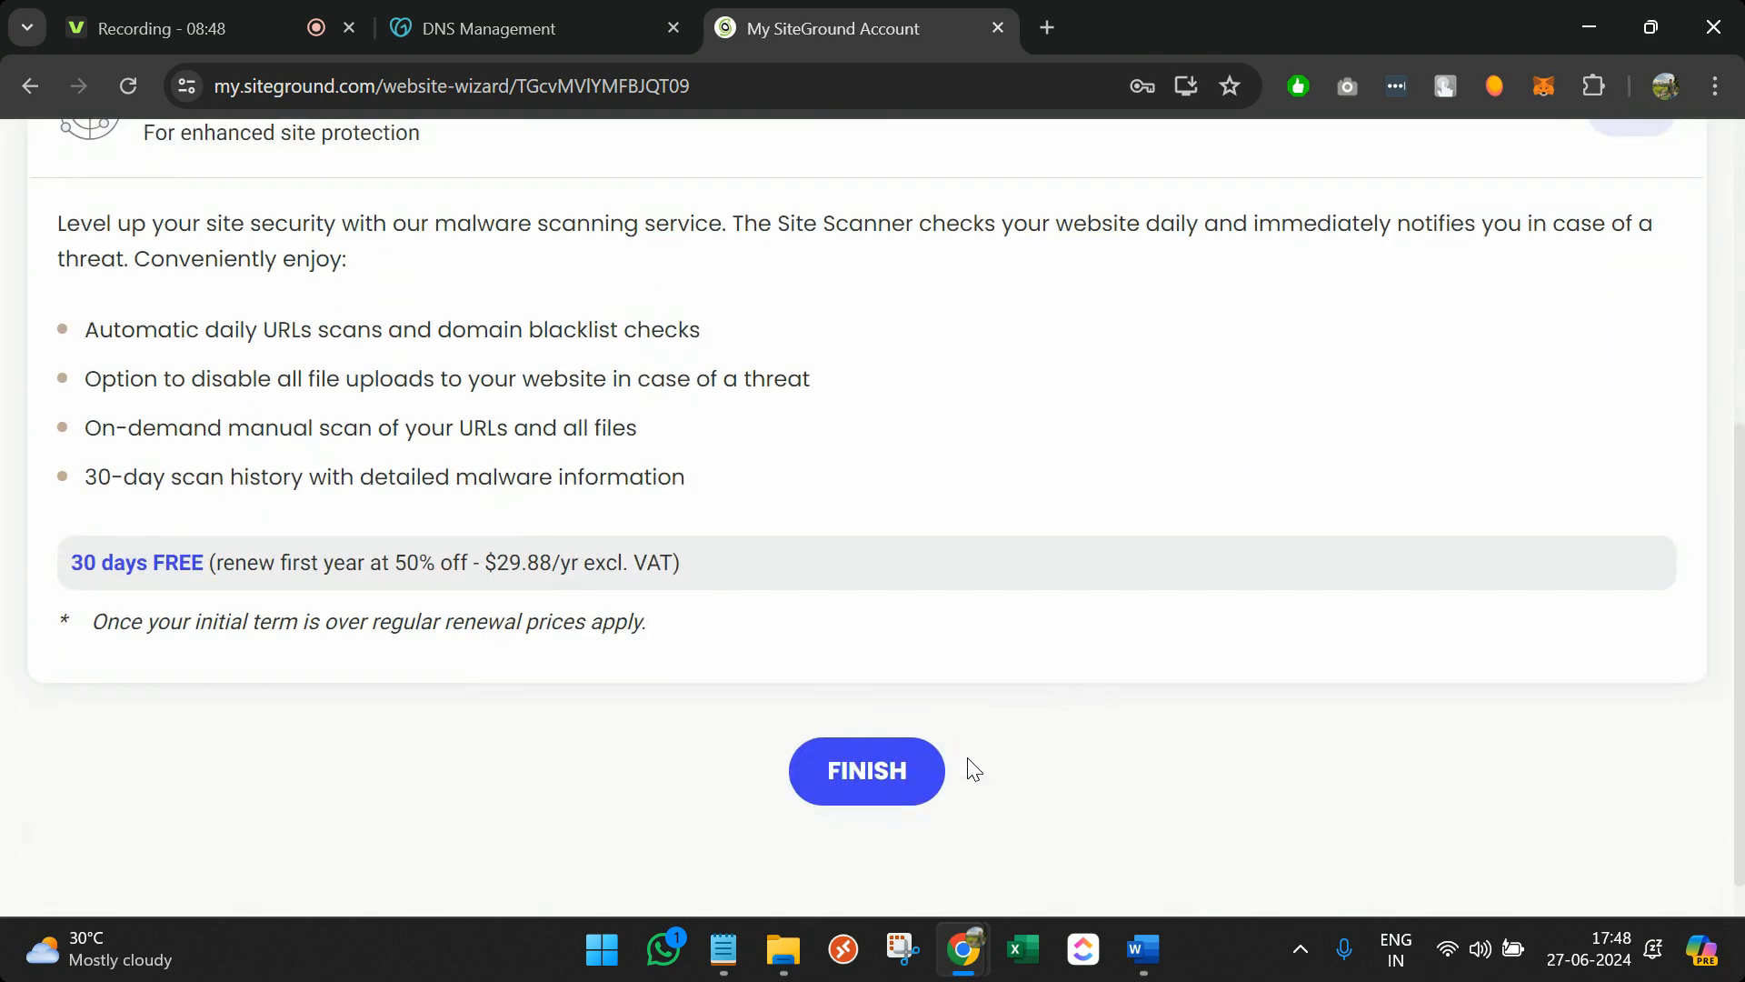
click(917, 764)
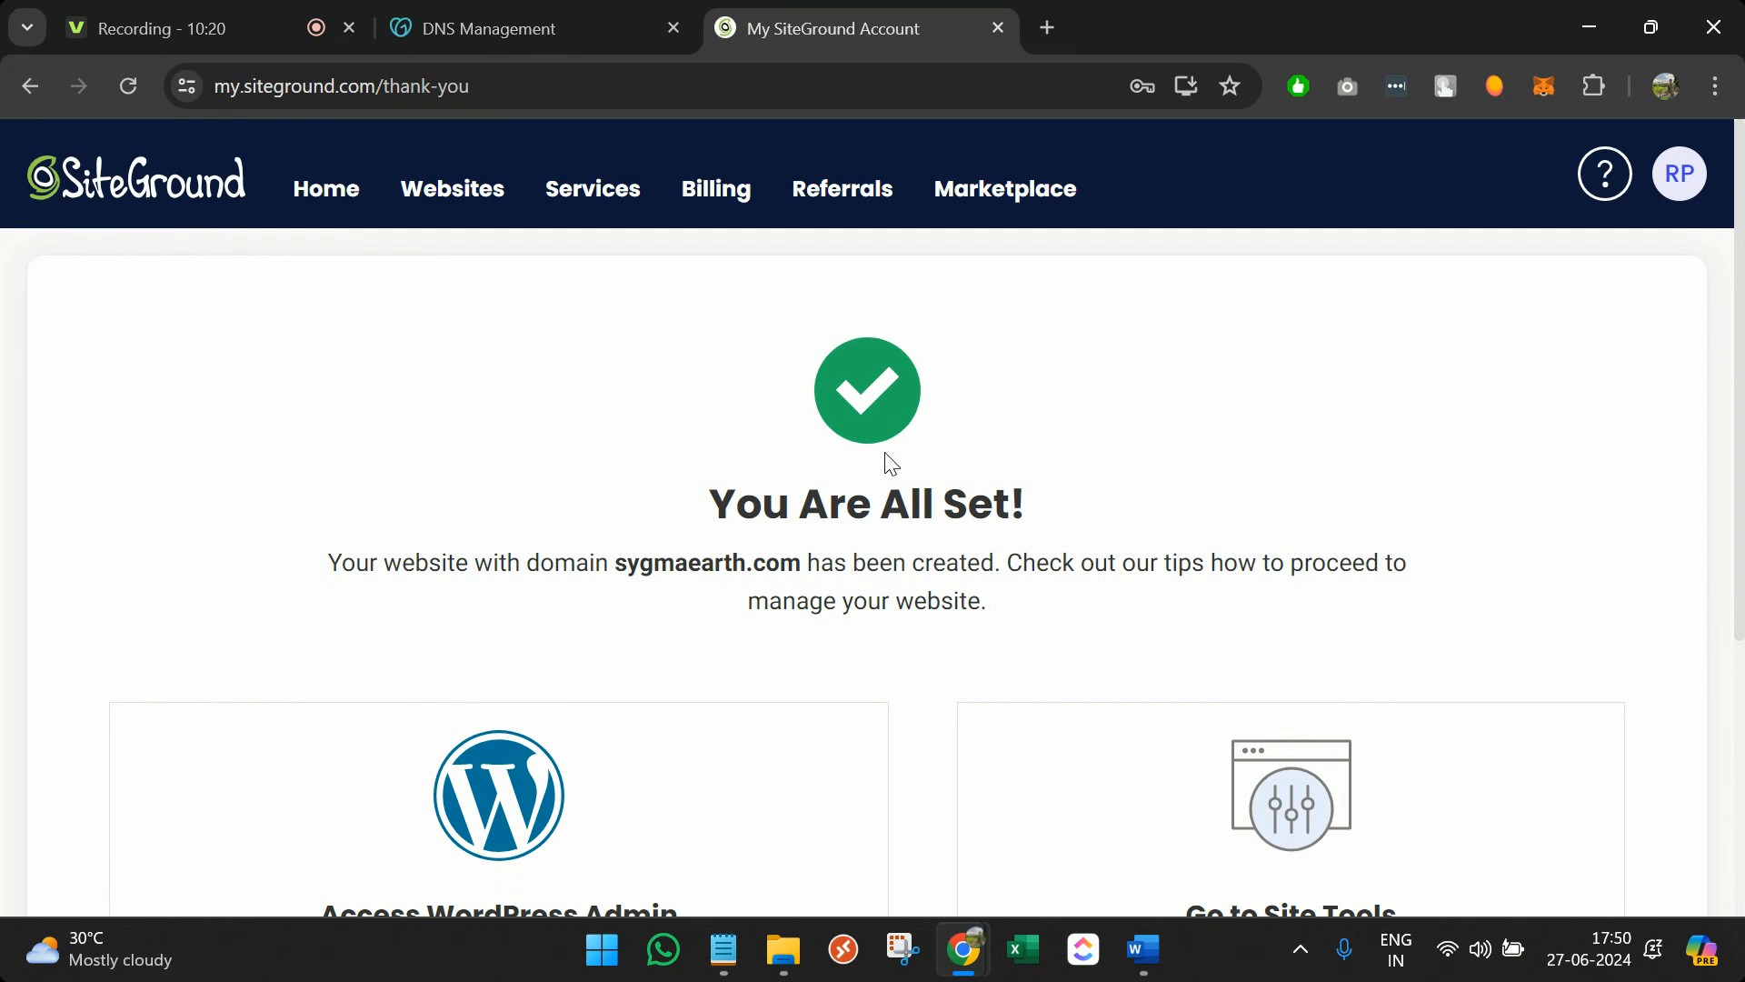
scroll(889, 464, down, 2)
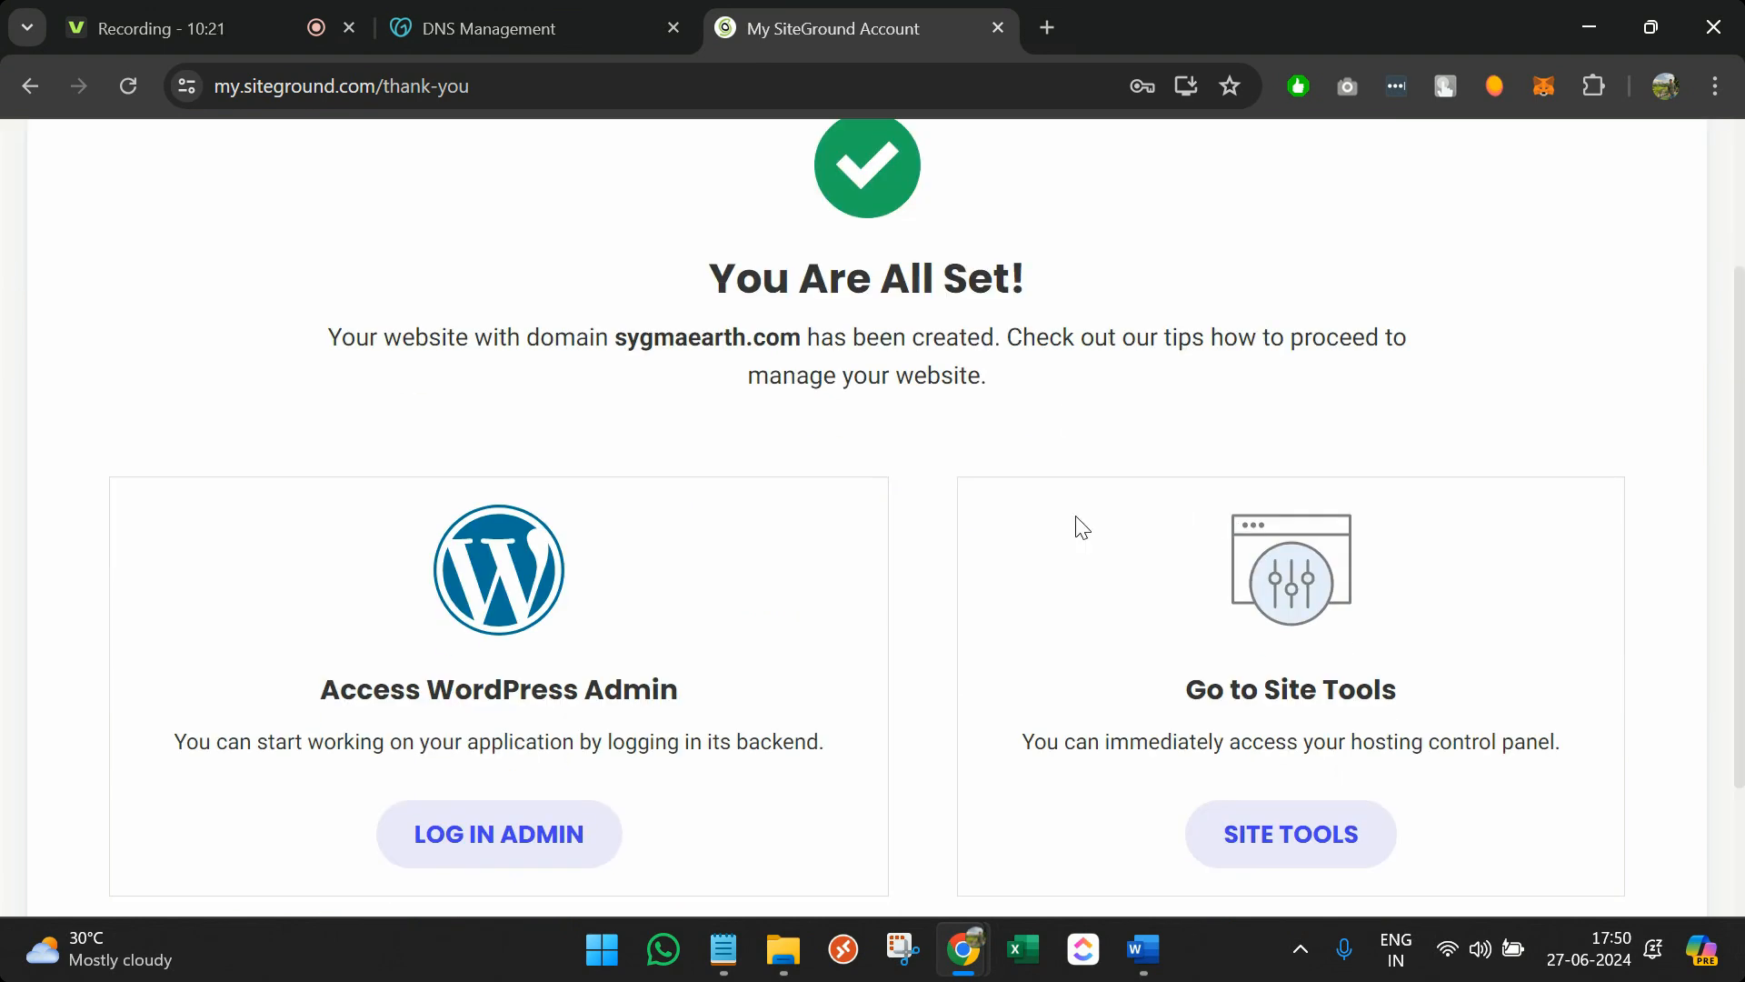
scroll(1018, 592, down, 2)
click(1247, 661)
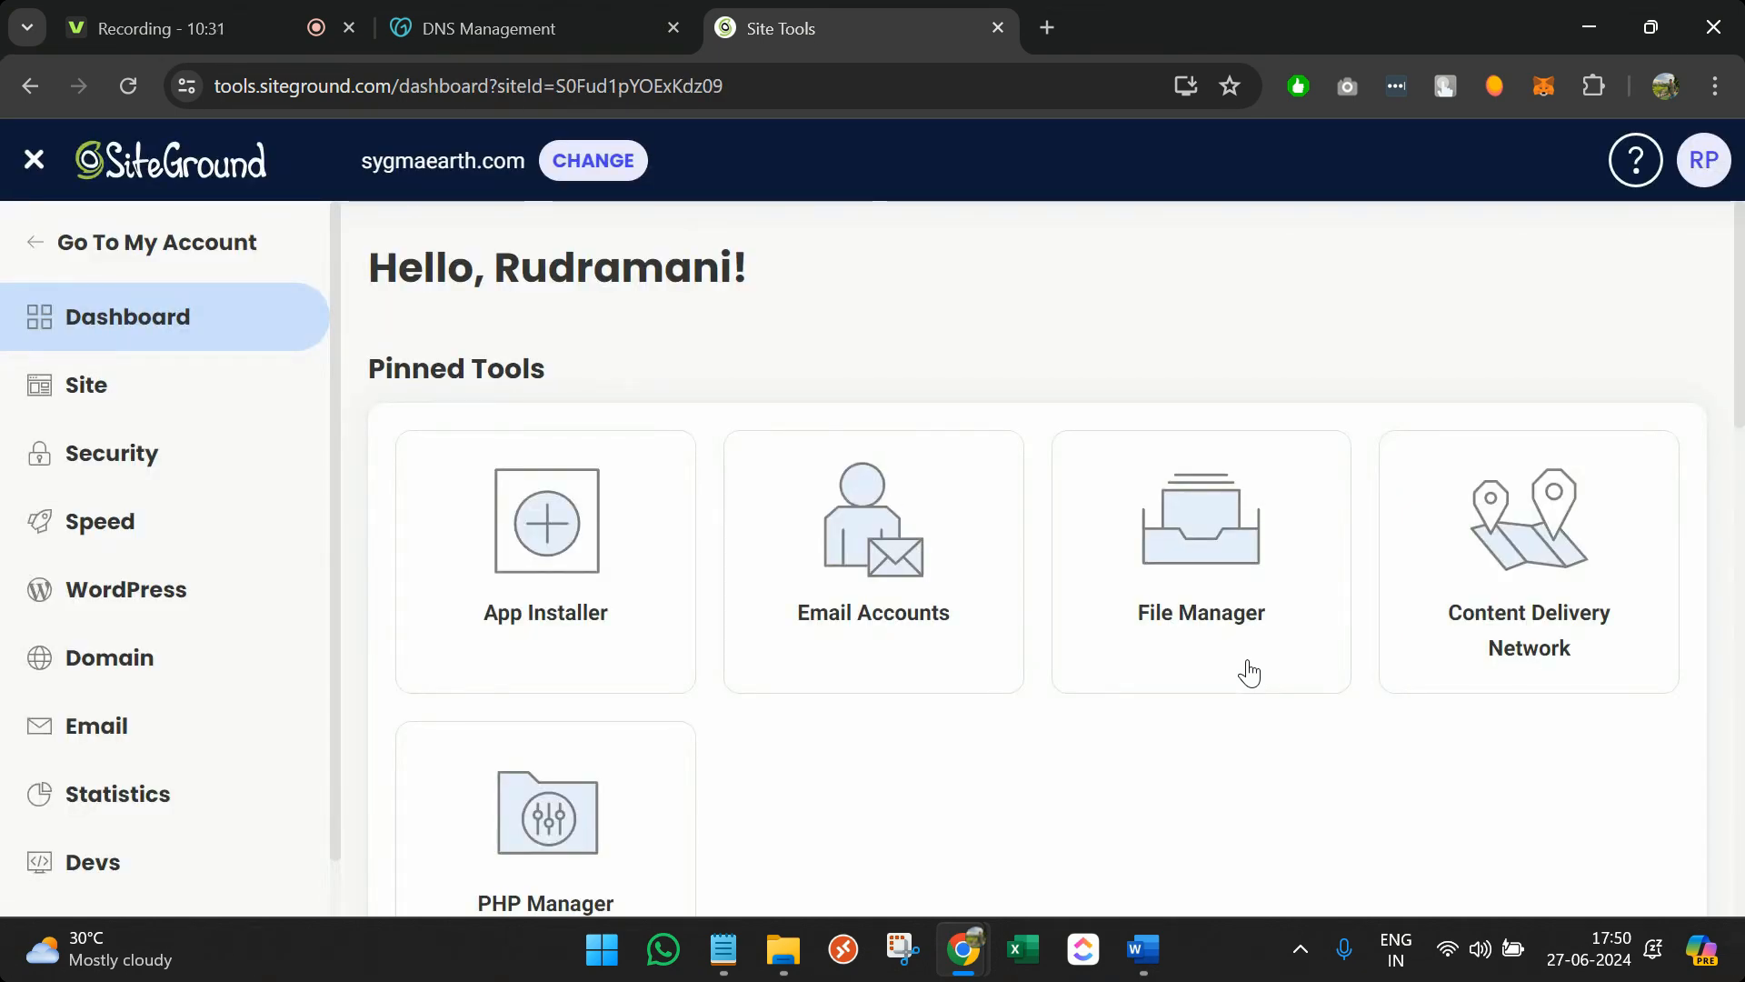
Scroll to Site Information and select name servers ns1.siteground.net and ns2.siteground.net
scroll(1249, 672, down, 8)
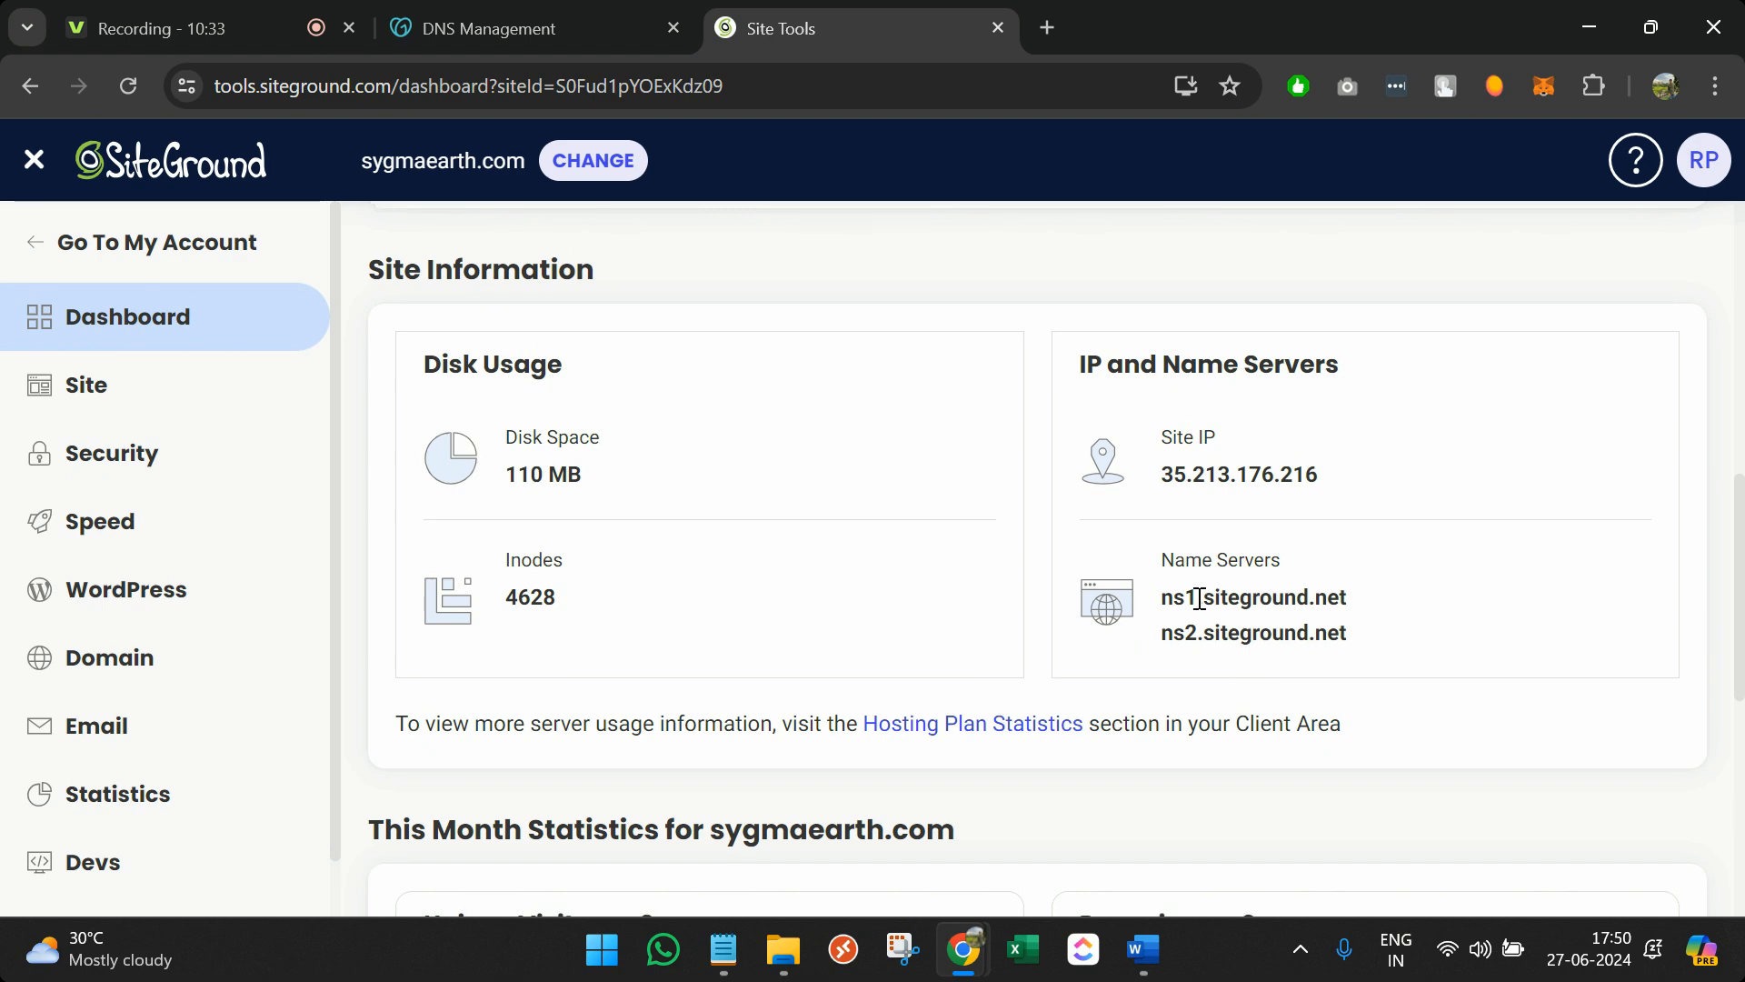
triple_click(1180, 562)
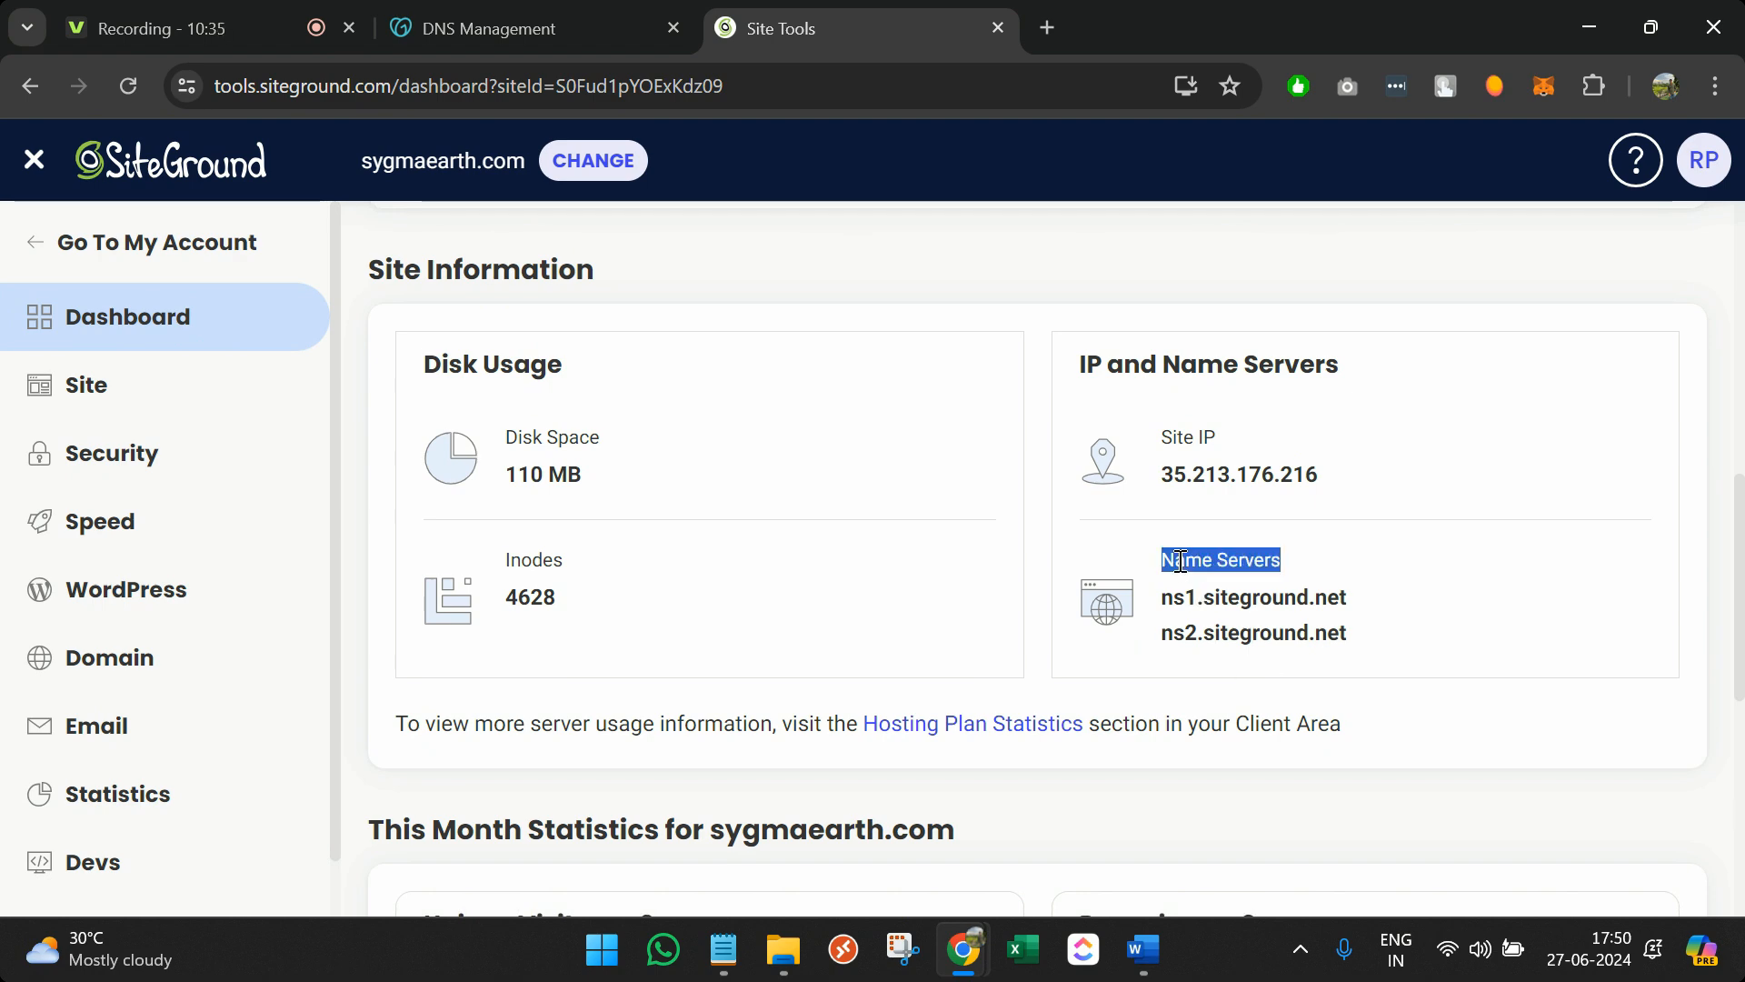
double_click(1245, 598)
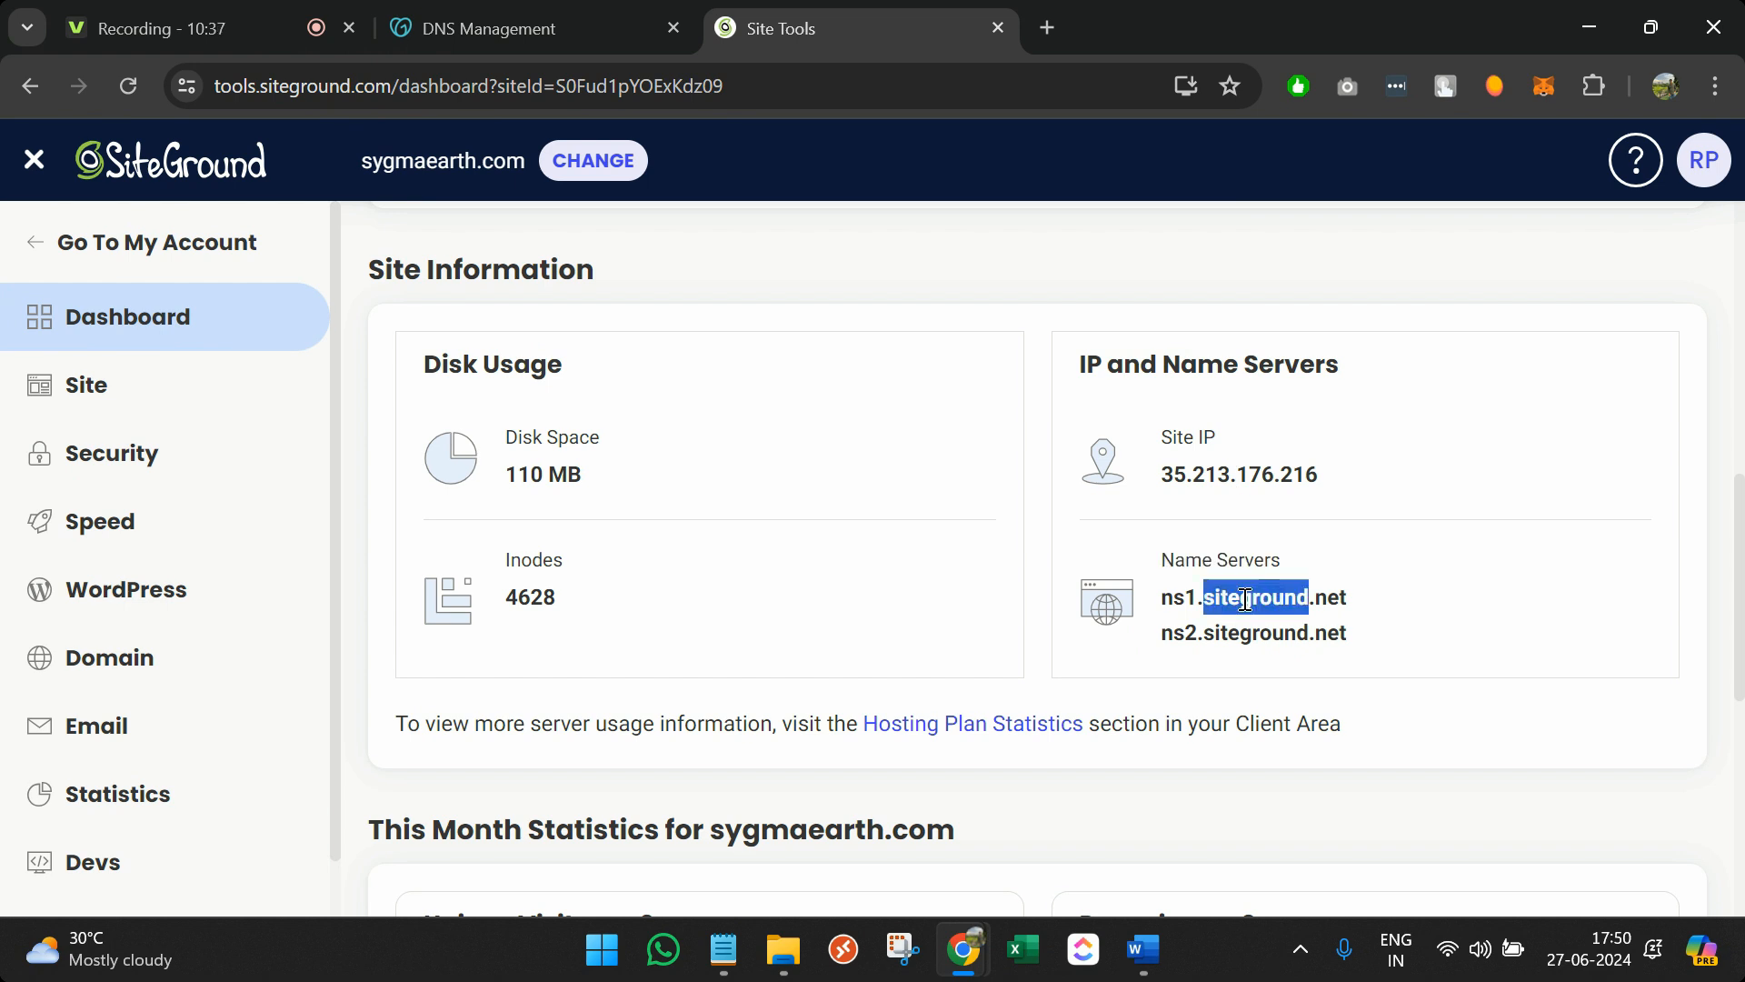
click(1245, 598)
triple_click(1223, 641)
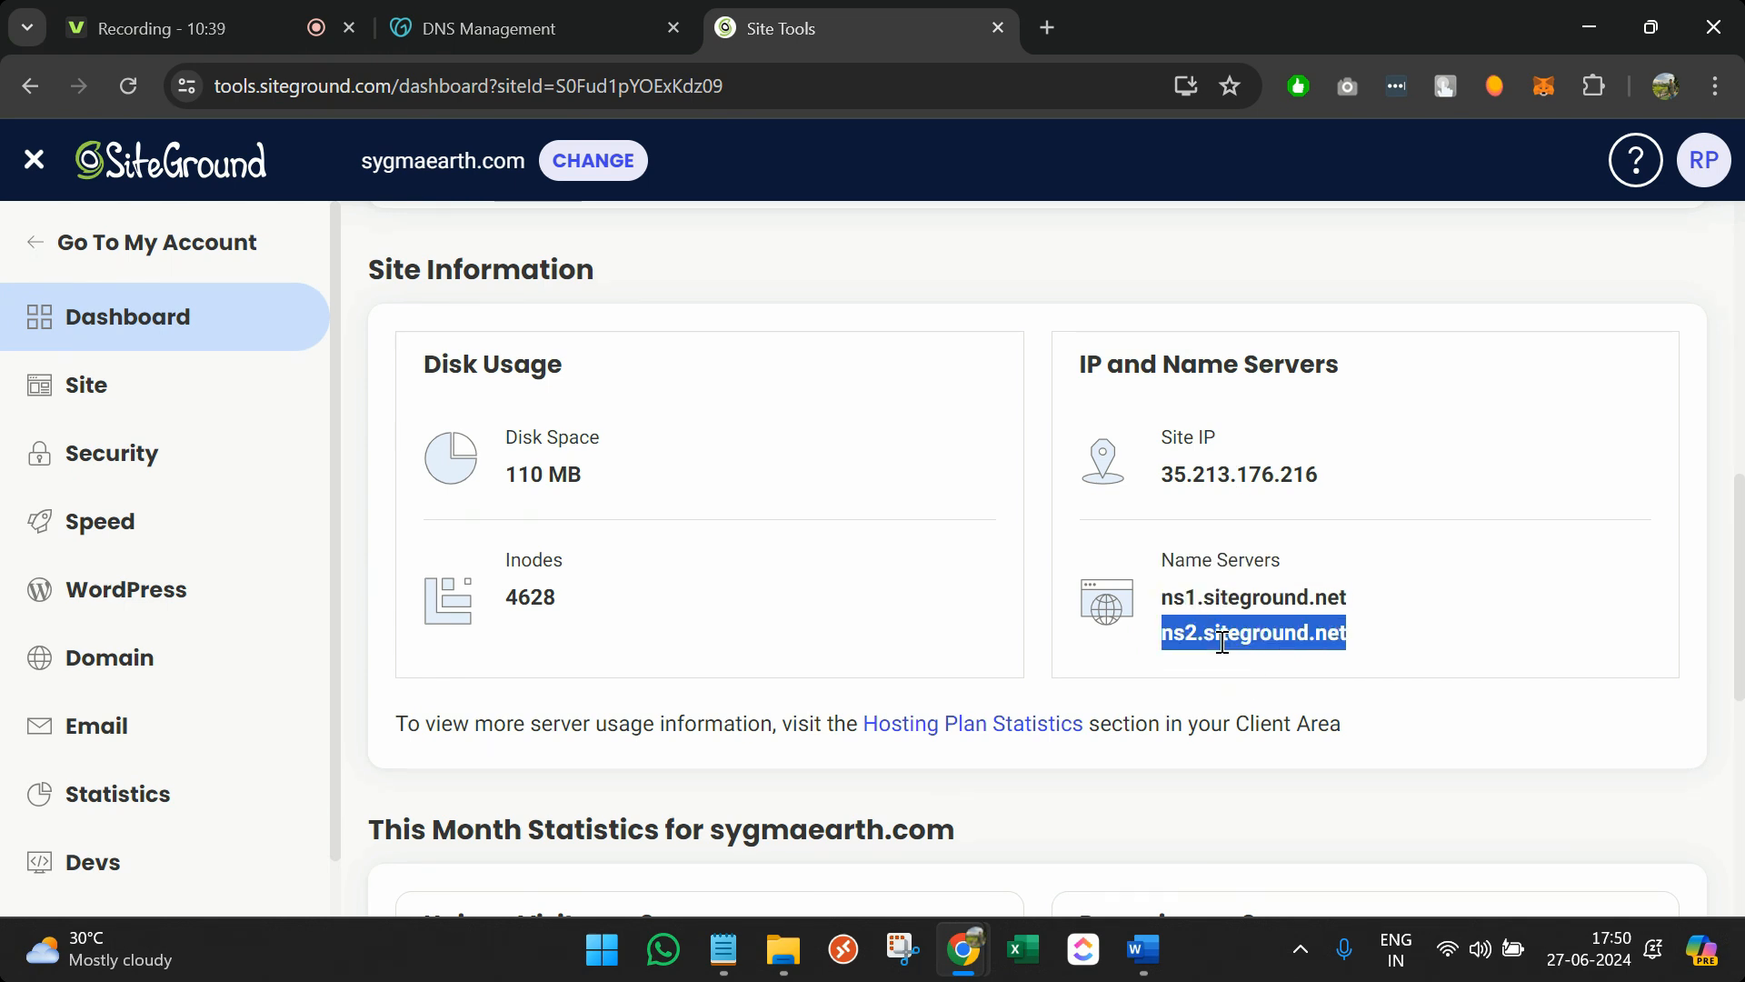
In GoDaddy, highlight the custom nameservers NS1.SITEGROUND.NET and NS2.SITEGROUND.NET
click(465, 11)
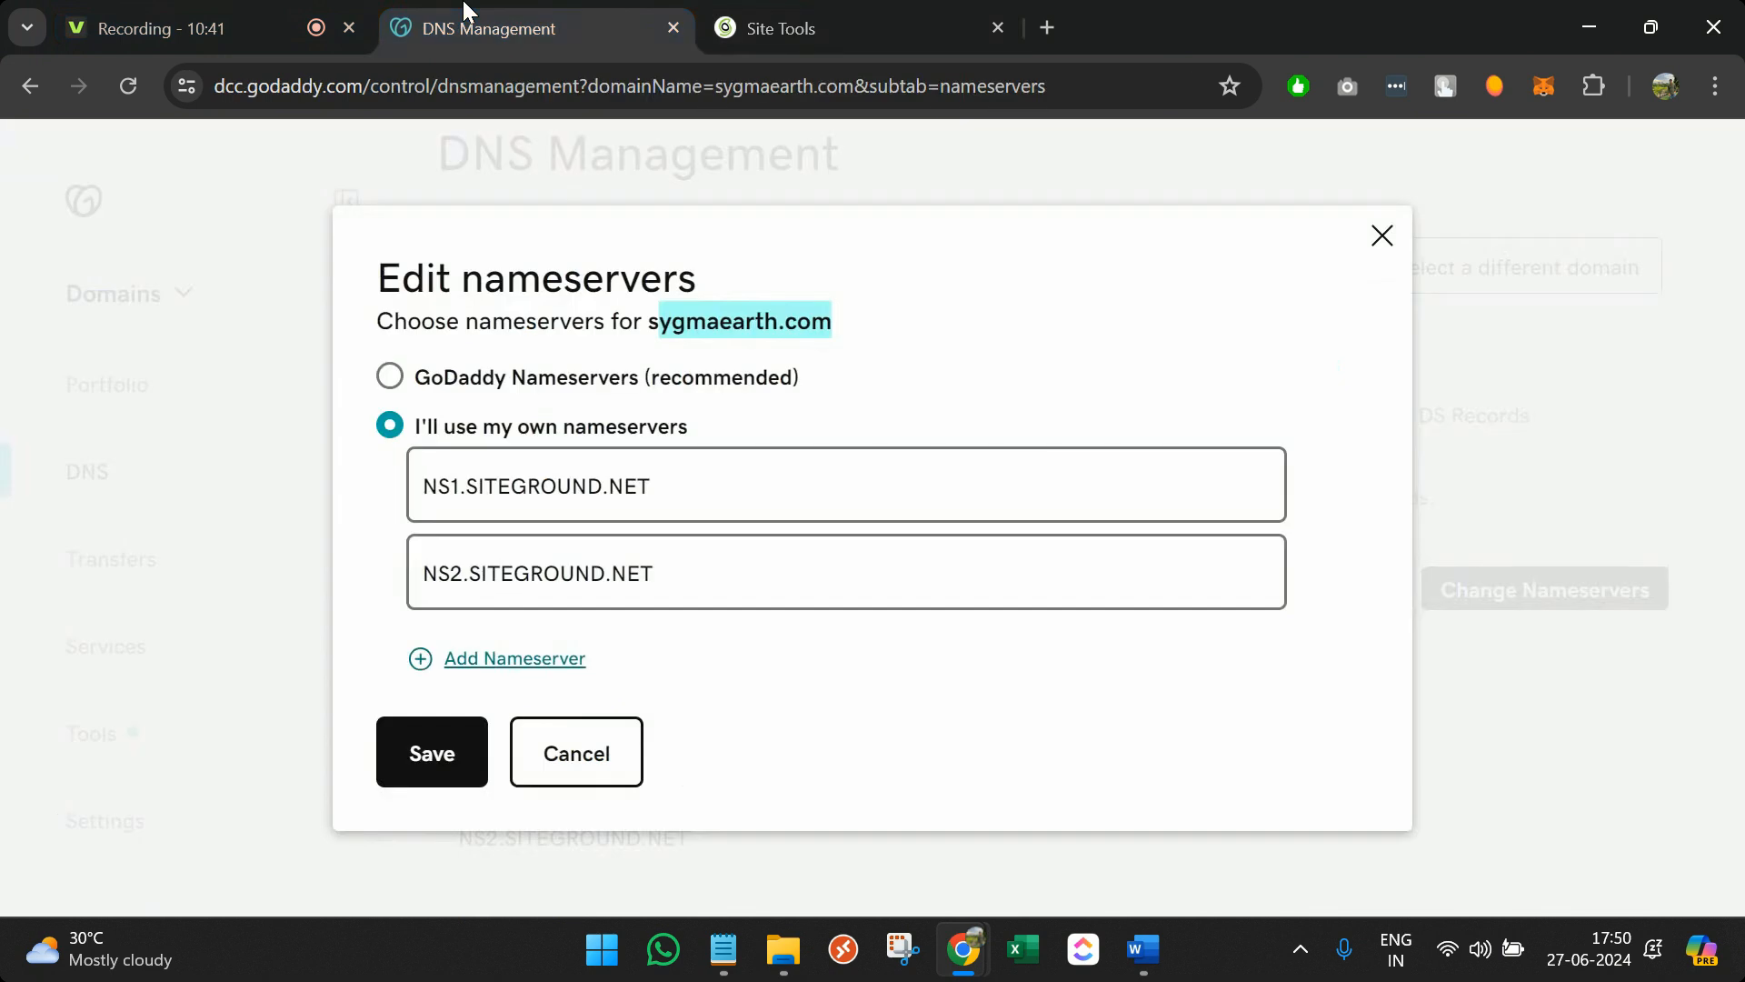
drag(721, 491, 450, 488)
drag(713, 553, 355, 553)
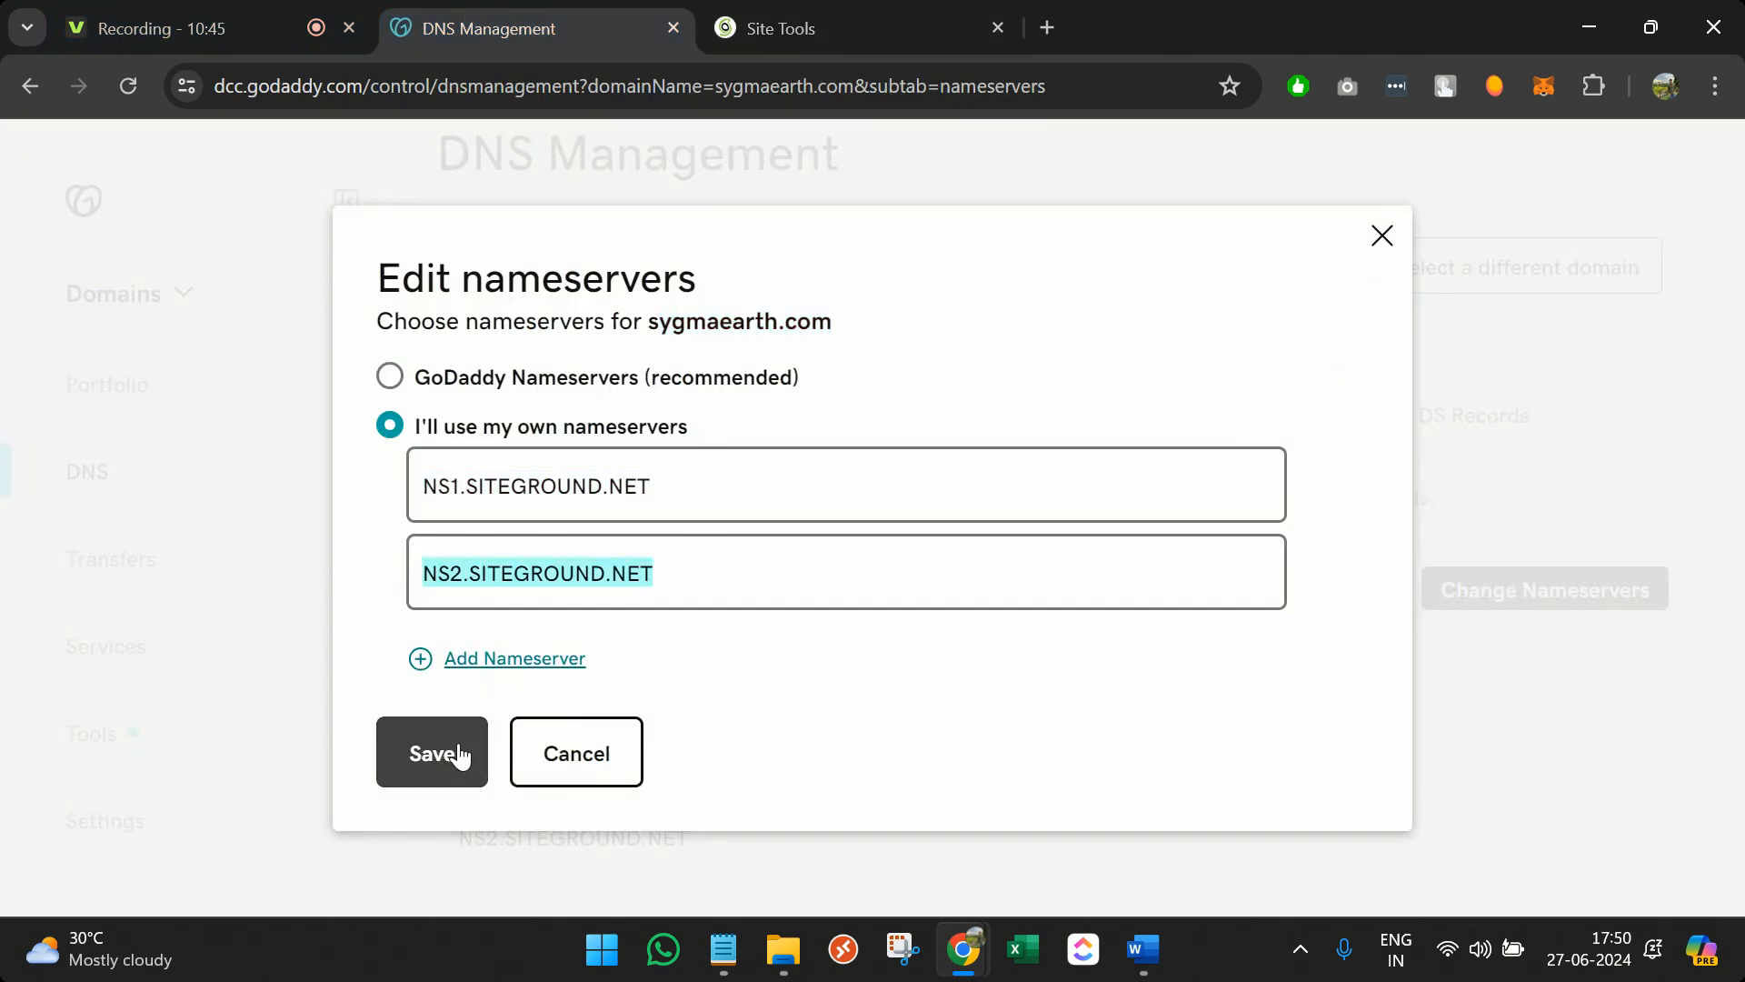
Close the nameserver editor and bring the Notepad WordPress outline back up
click(1381, 238)
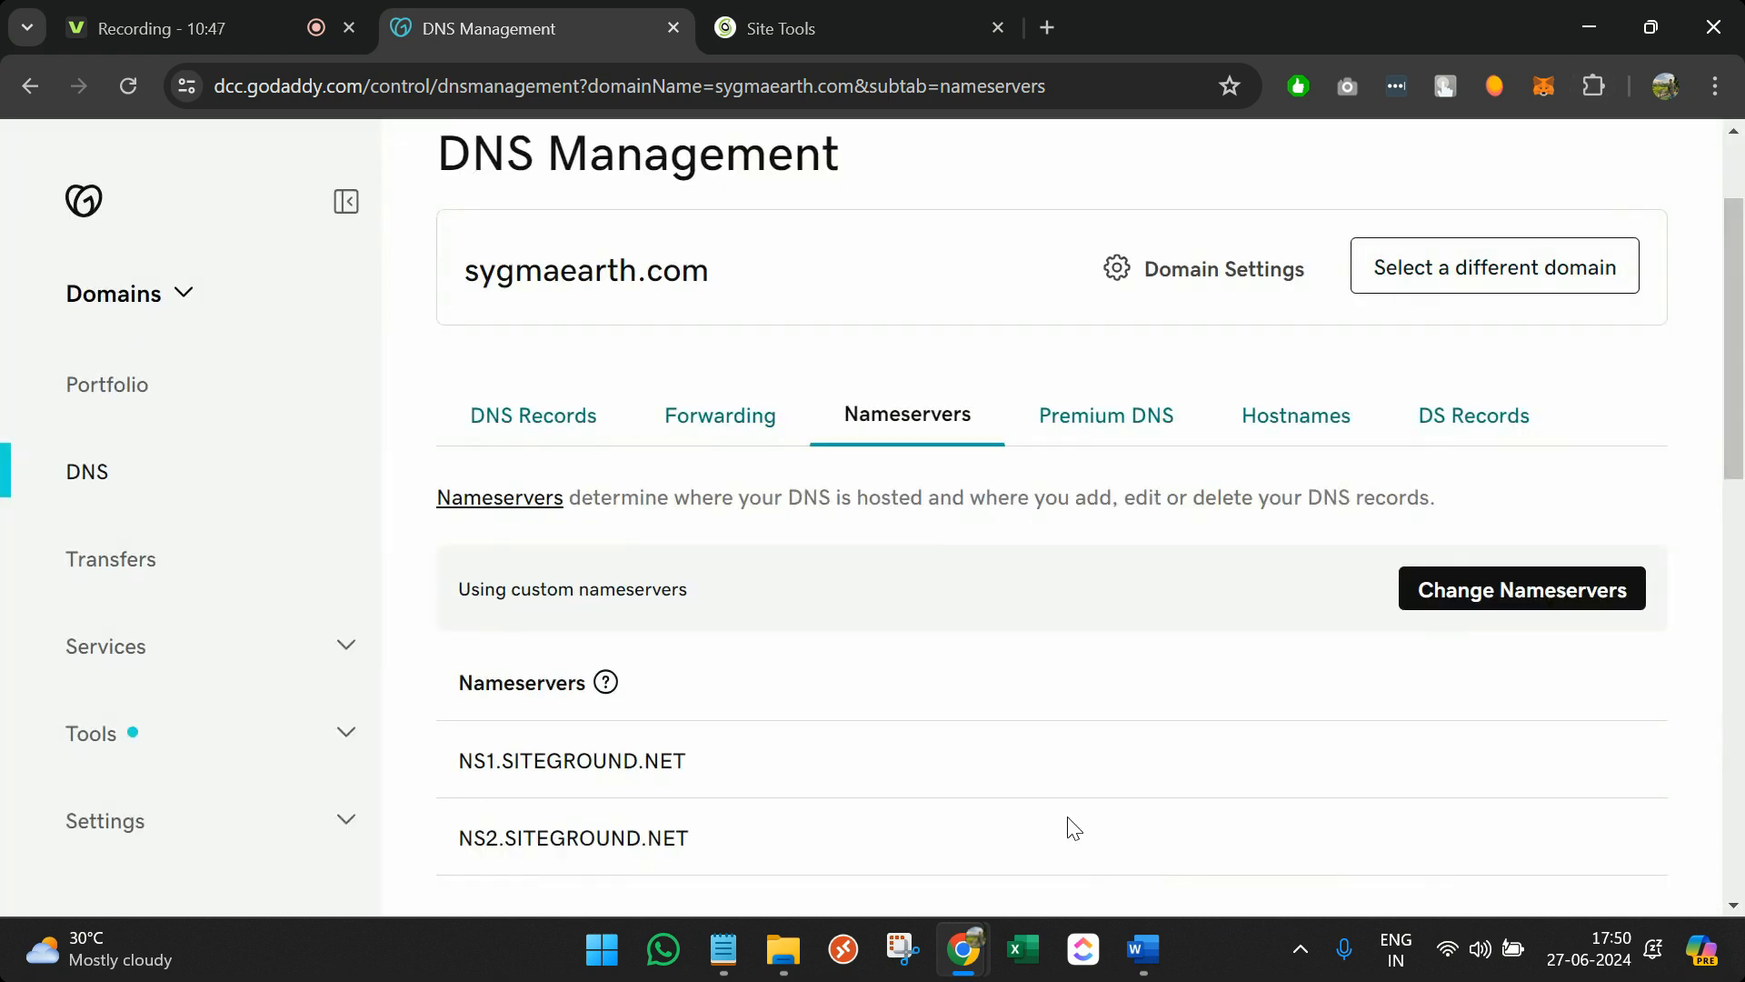
scroll(1075, 827, down, 1)
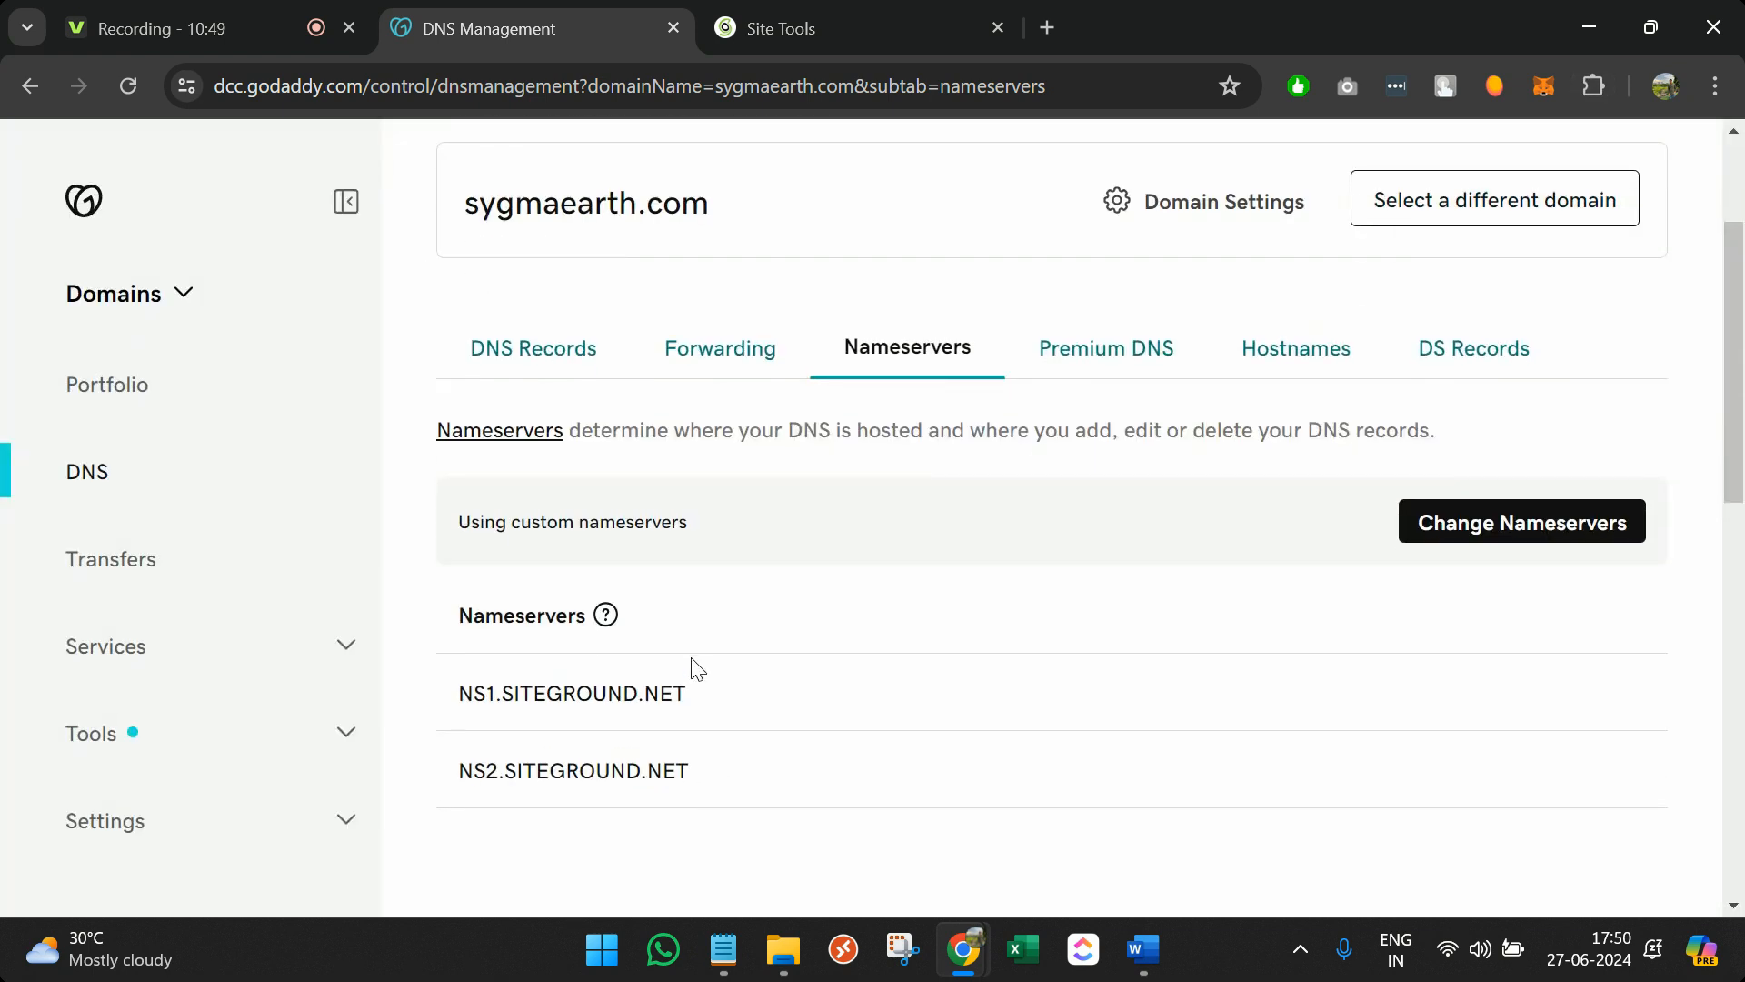
mouse_move(723, 950)
click(842, 874)
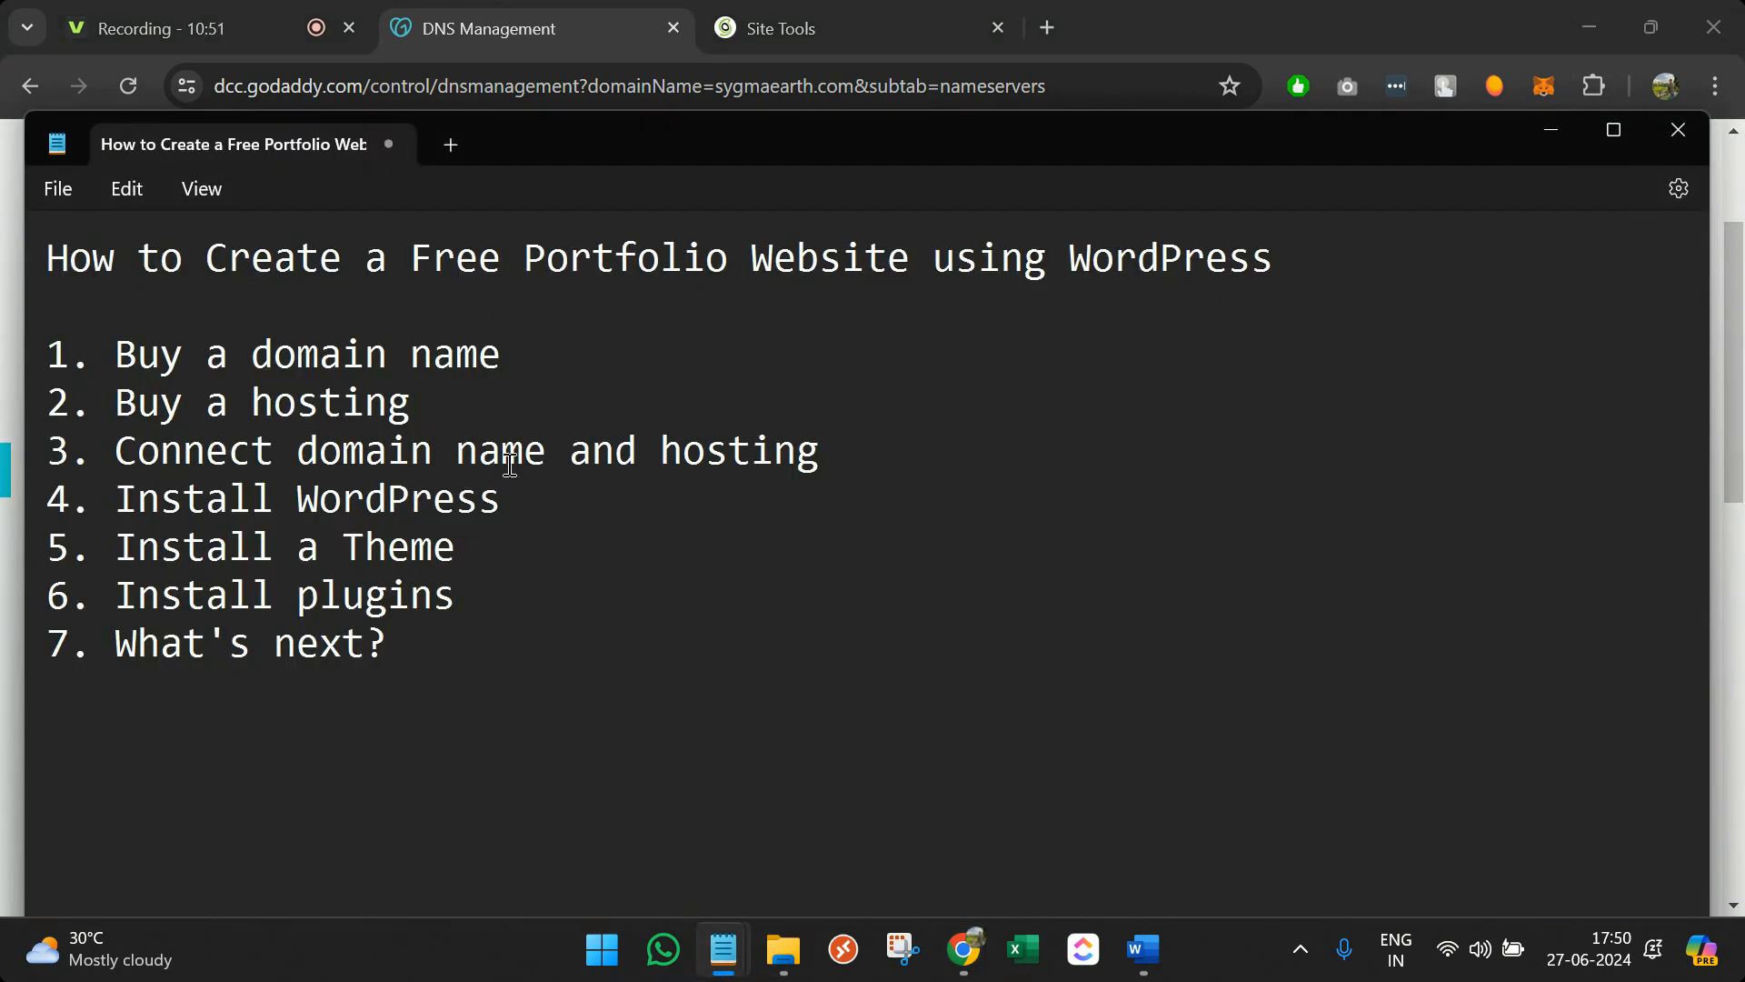
drag(540, 366, 116, 356)
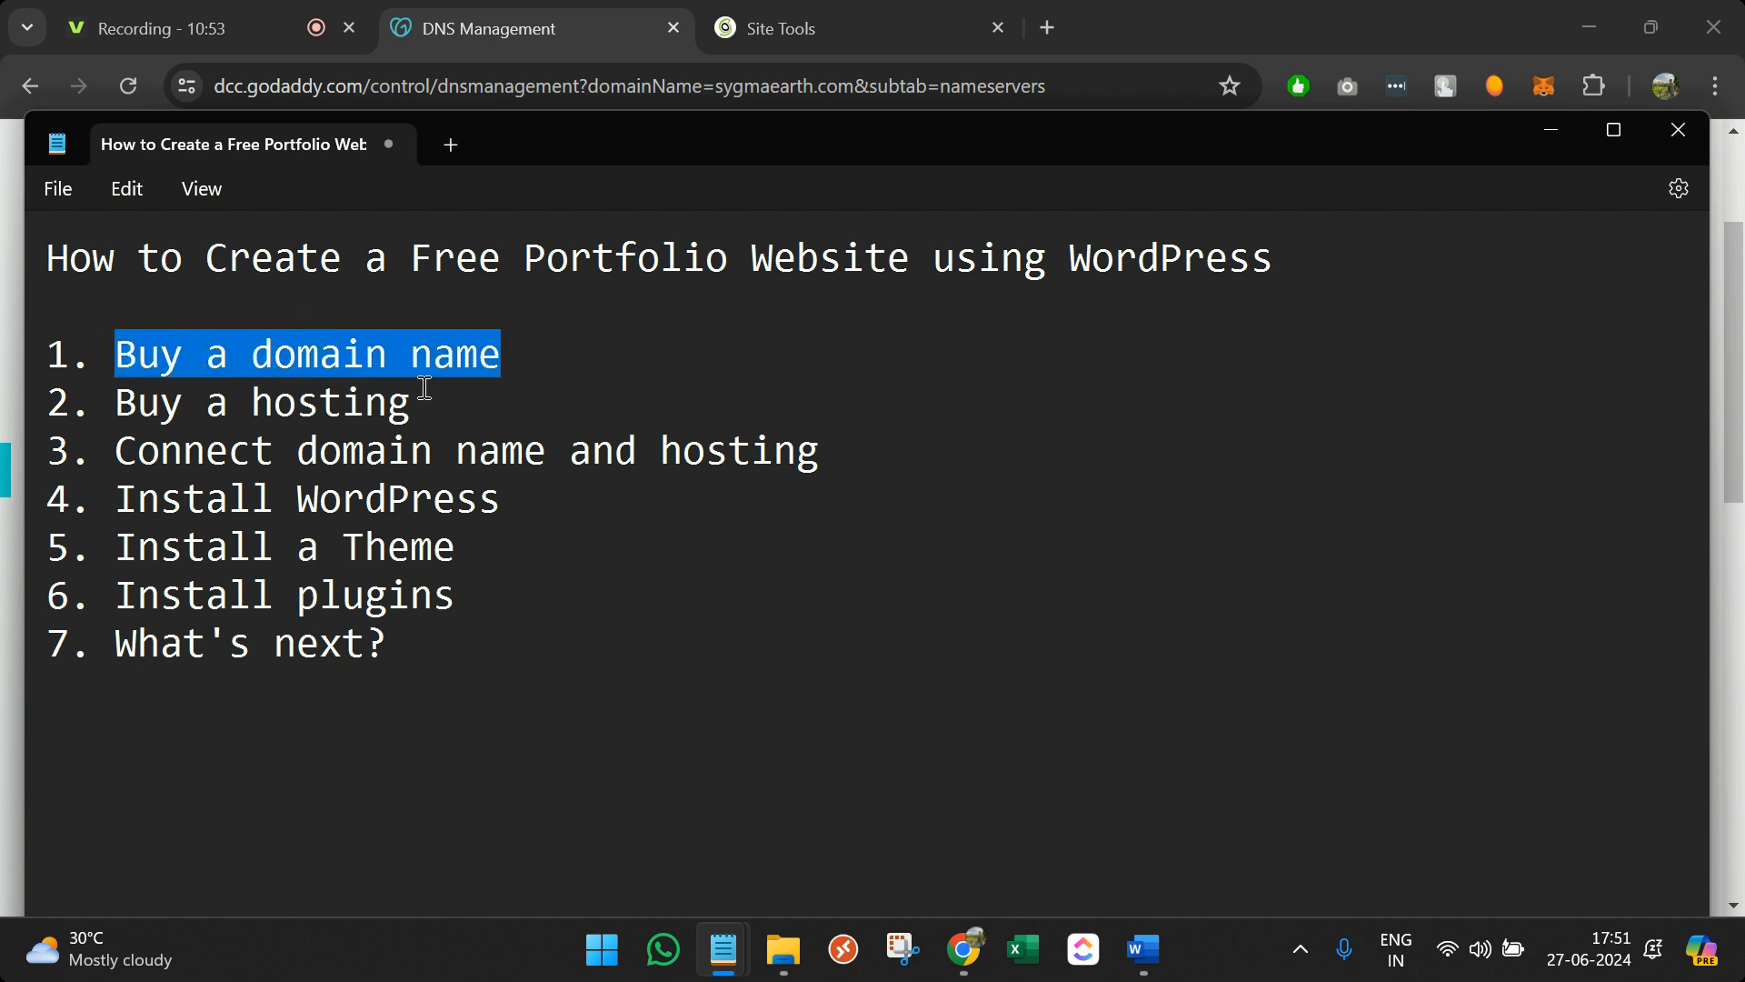
drag(421, 384, 128, 397)
drag(820, 452, 91, 452)
click(527, 495)
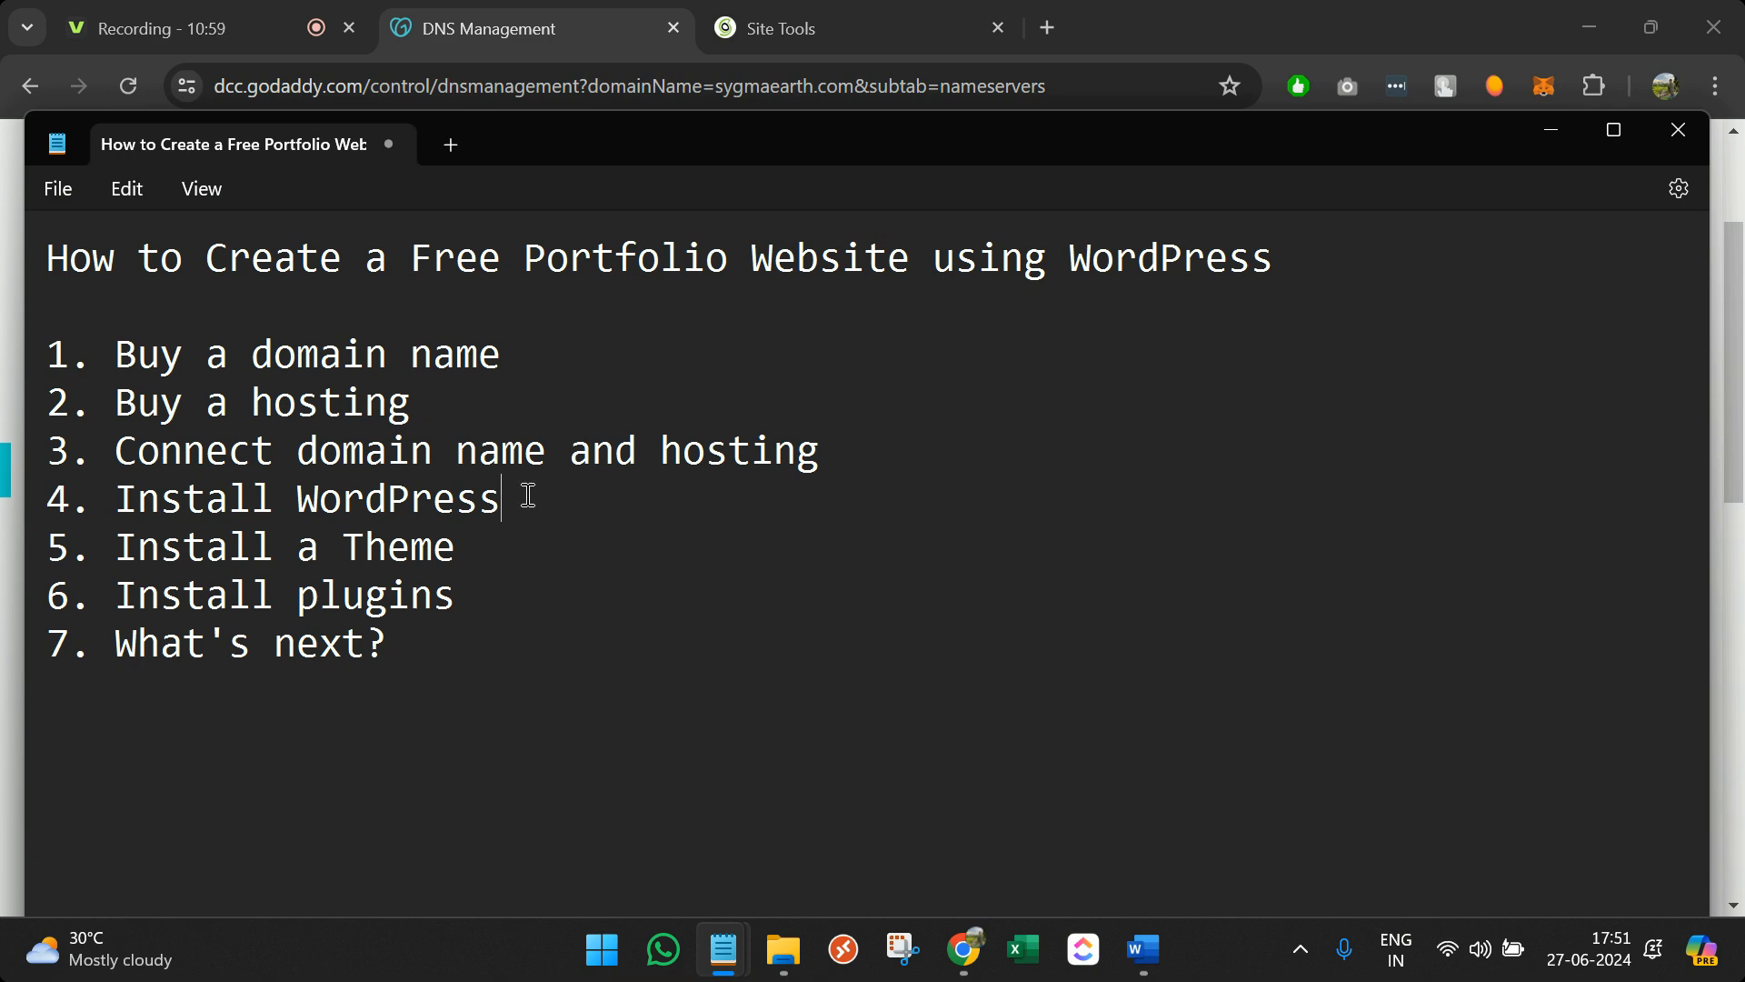
drag(528, 495, 117, 502)
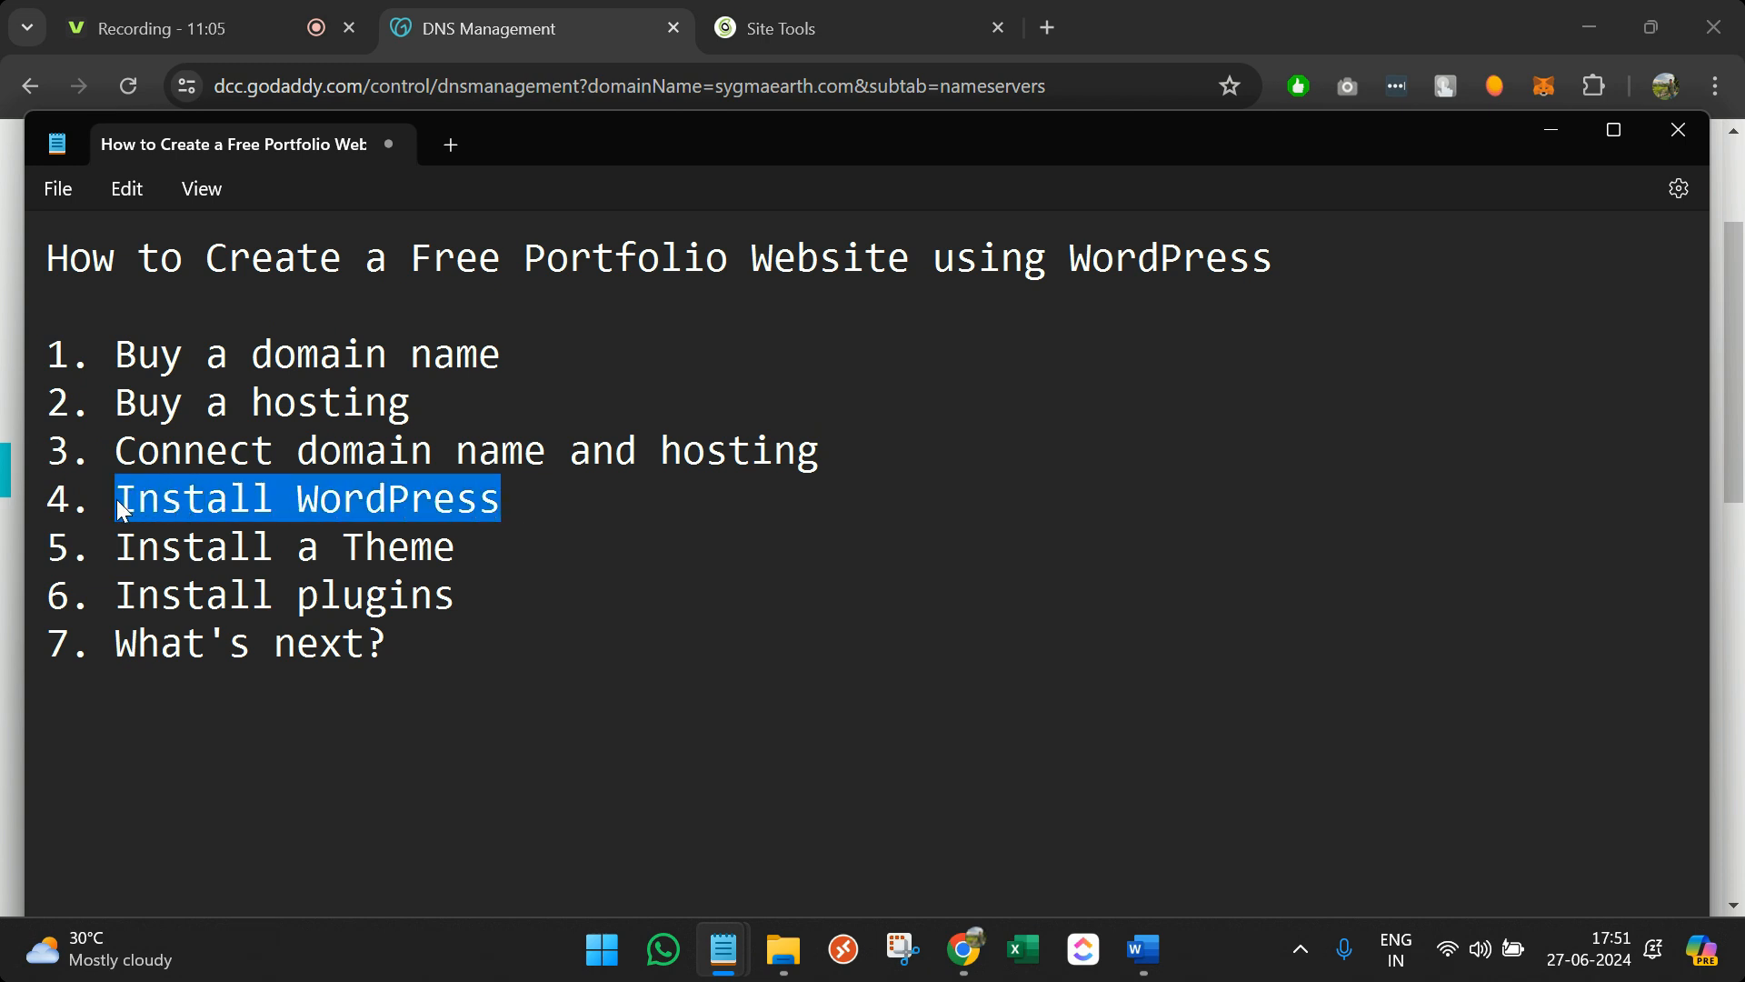
Put Notepad away and return to the SiteGround Site Tools tab
click(1536, 134)
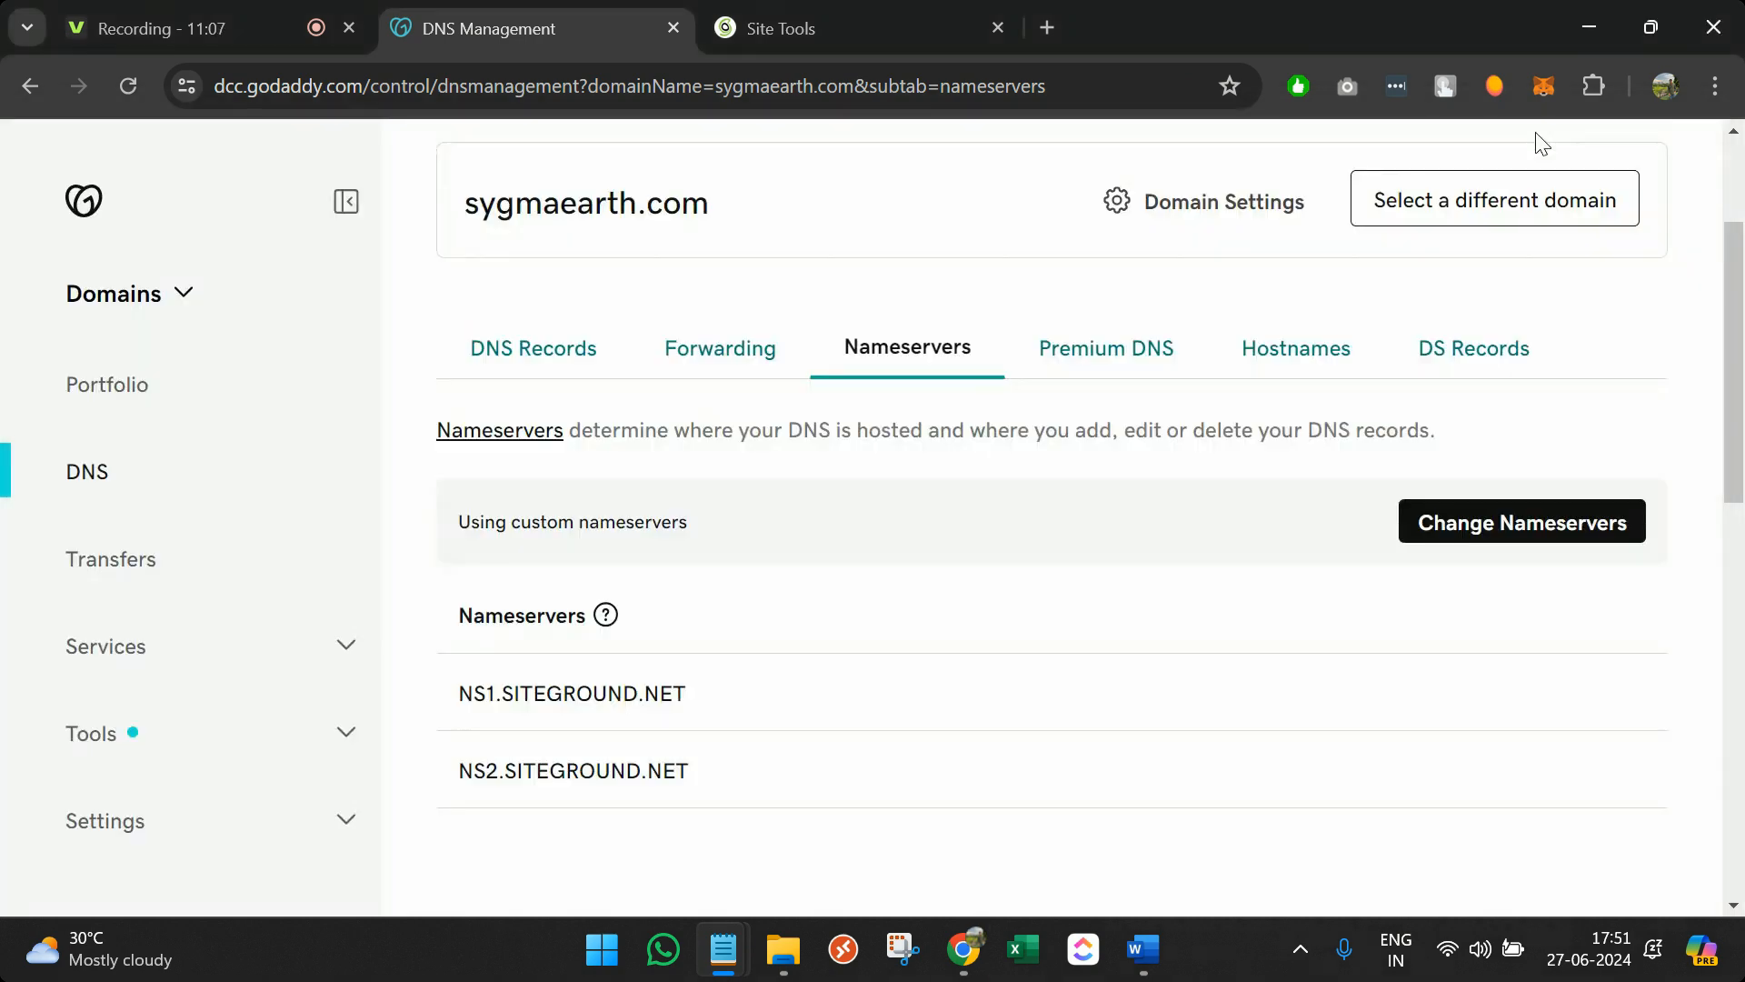
scroll(909, 591, up, 3)
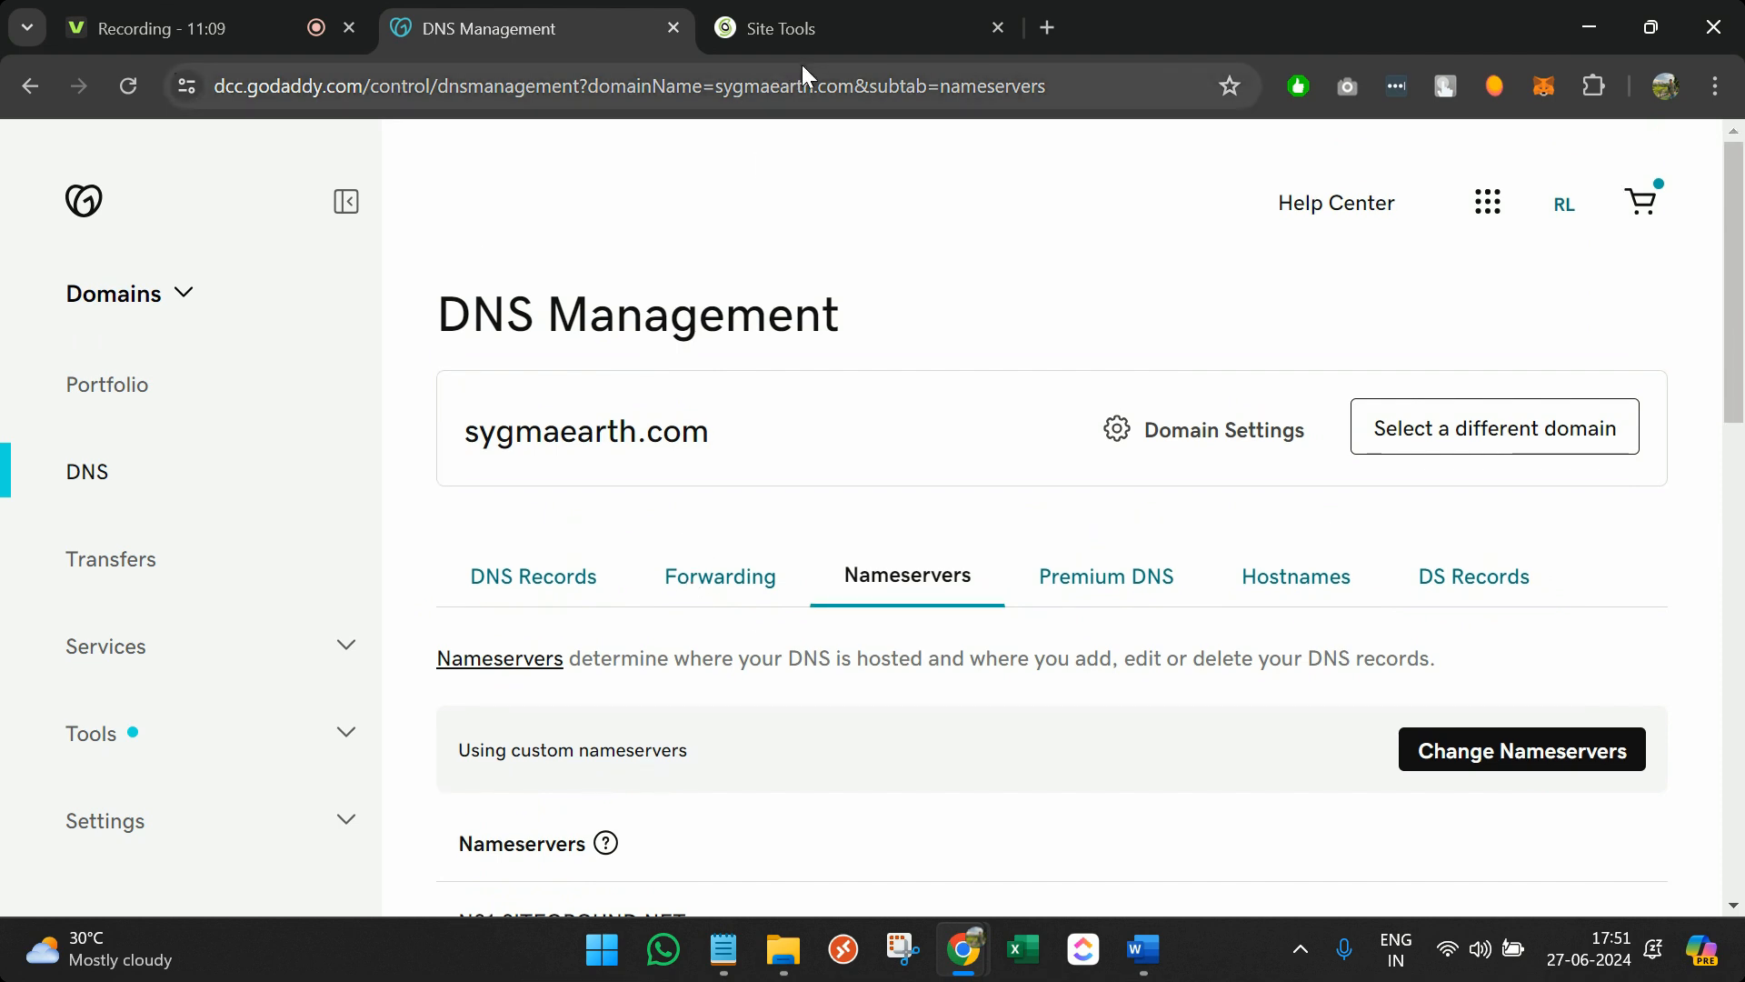
click(790, 9)
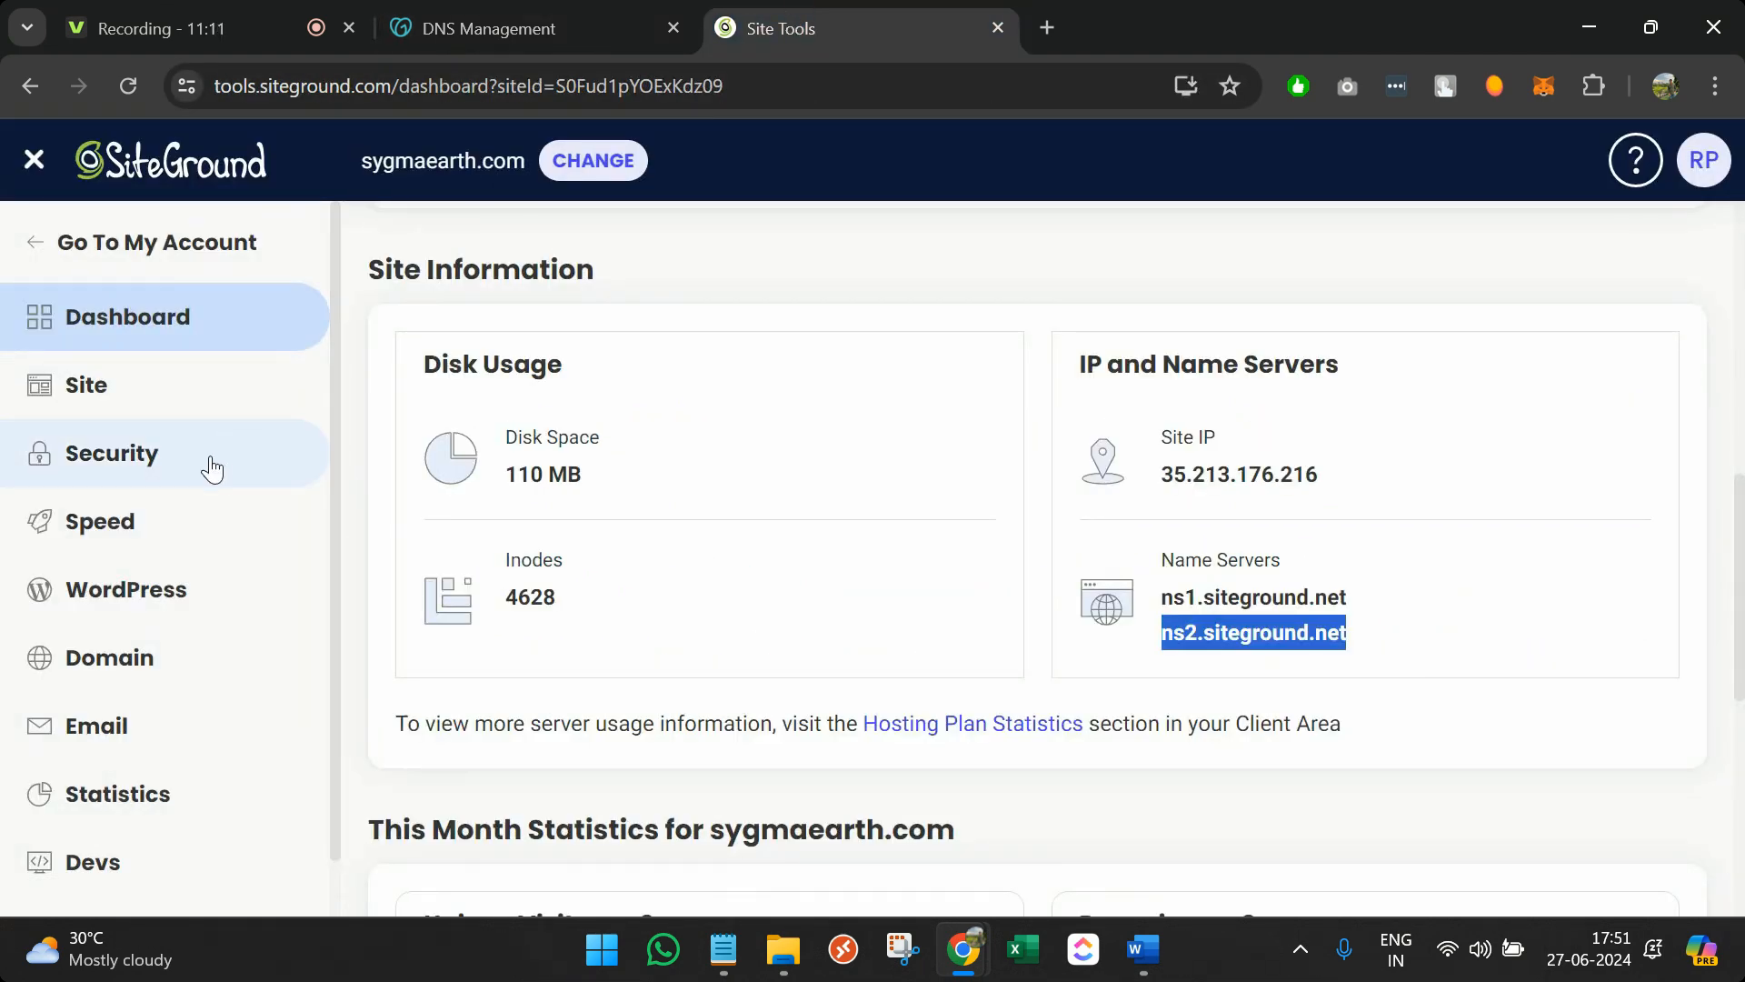
Open WordPress > Install & Manage and log in to sygmaearth.com's admin panel
click(149, 401)
scroll(168, 723, down, 2)
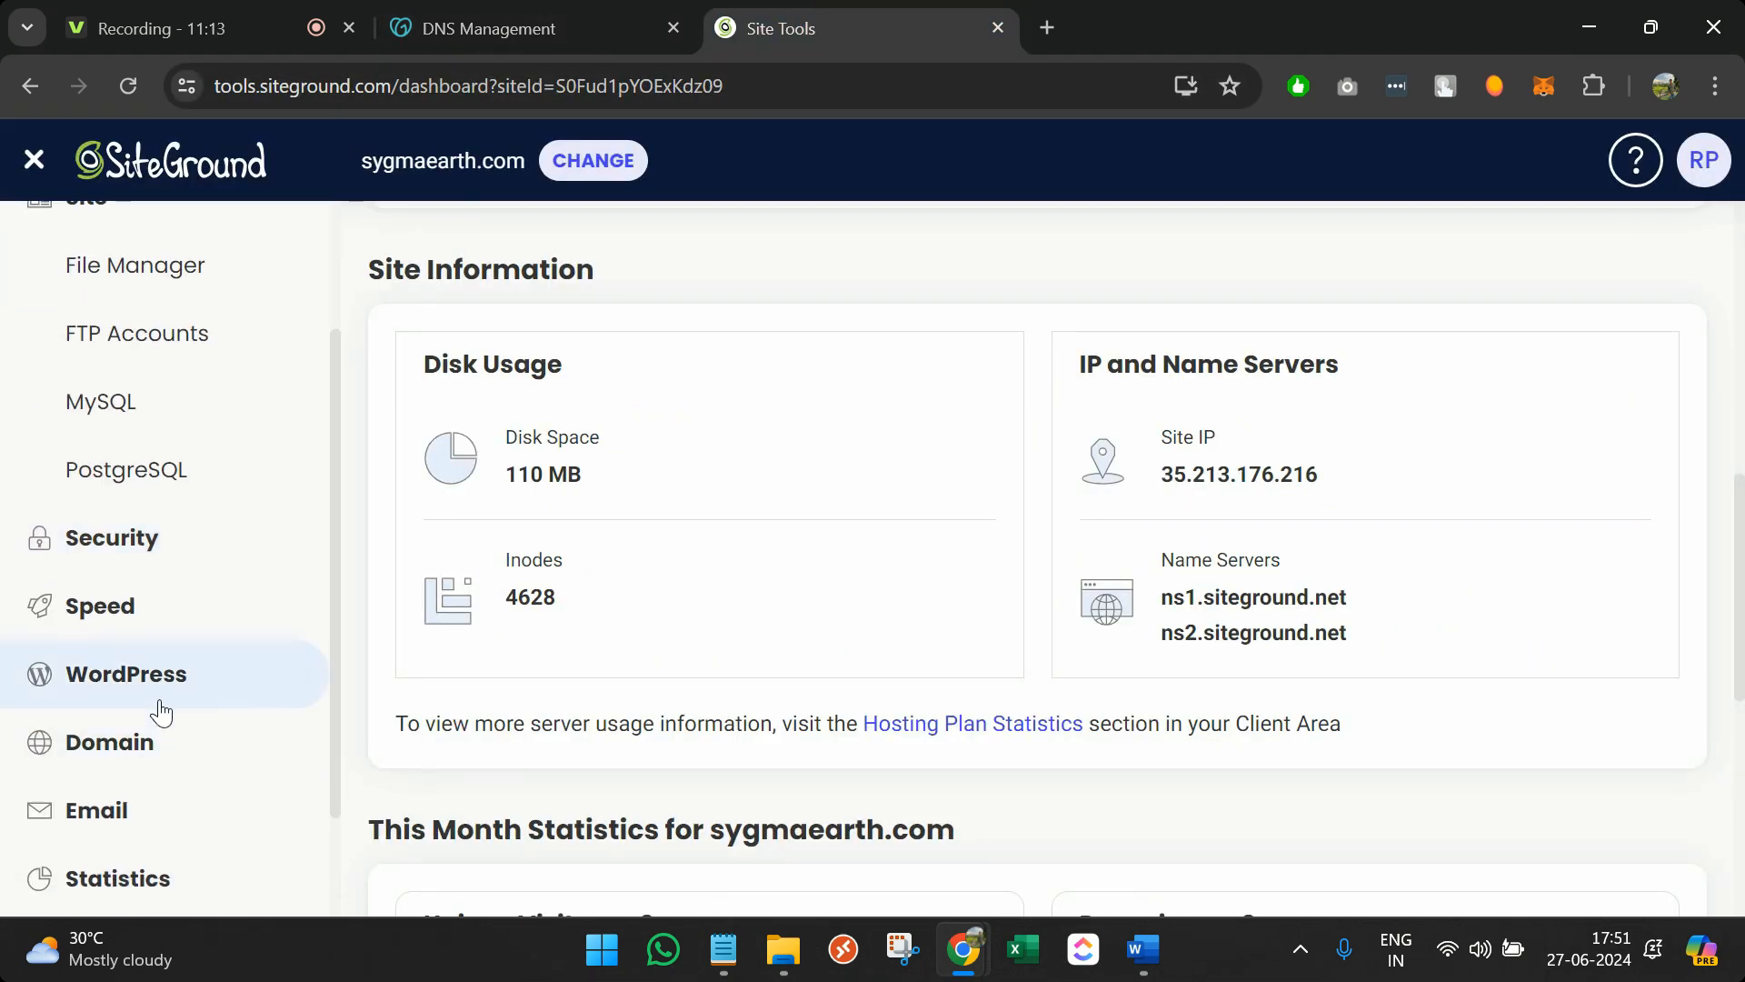
click(162, 705)
click(187, 740)
scroll(1106, 721, down, 4)
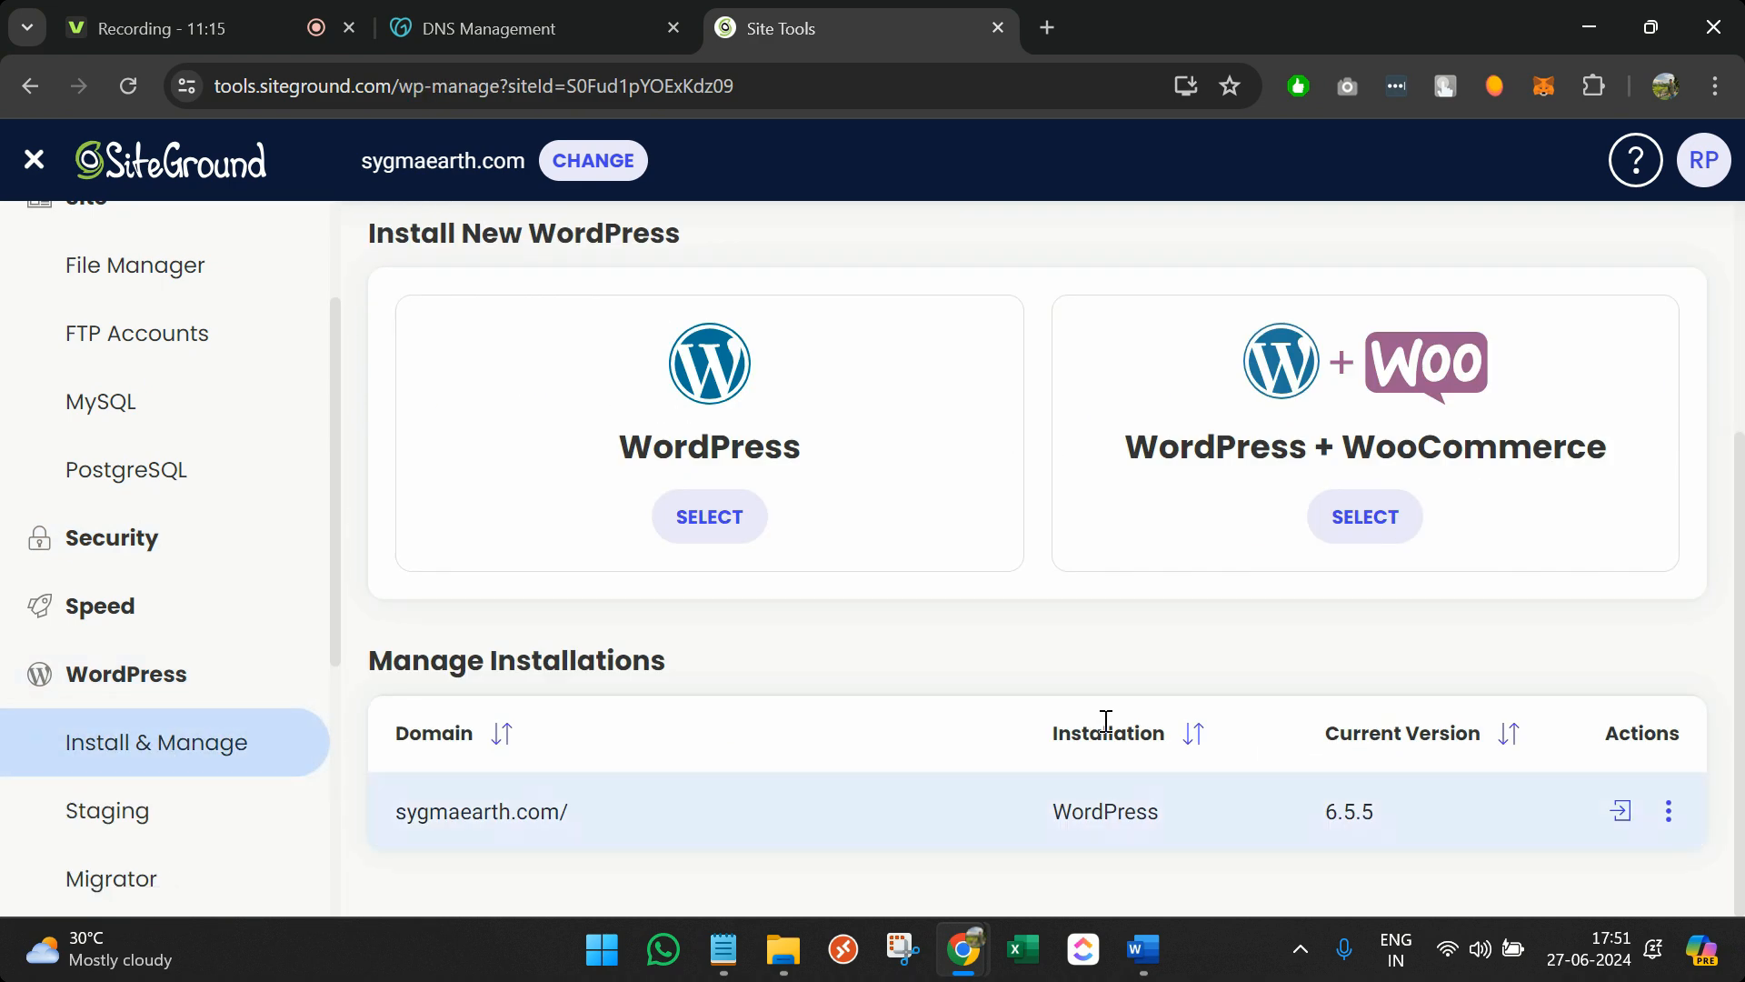
click(1620, 811)
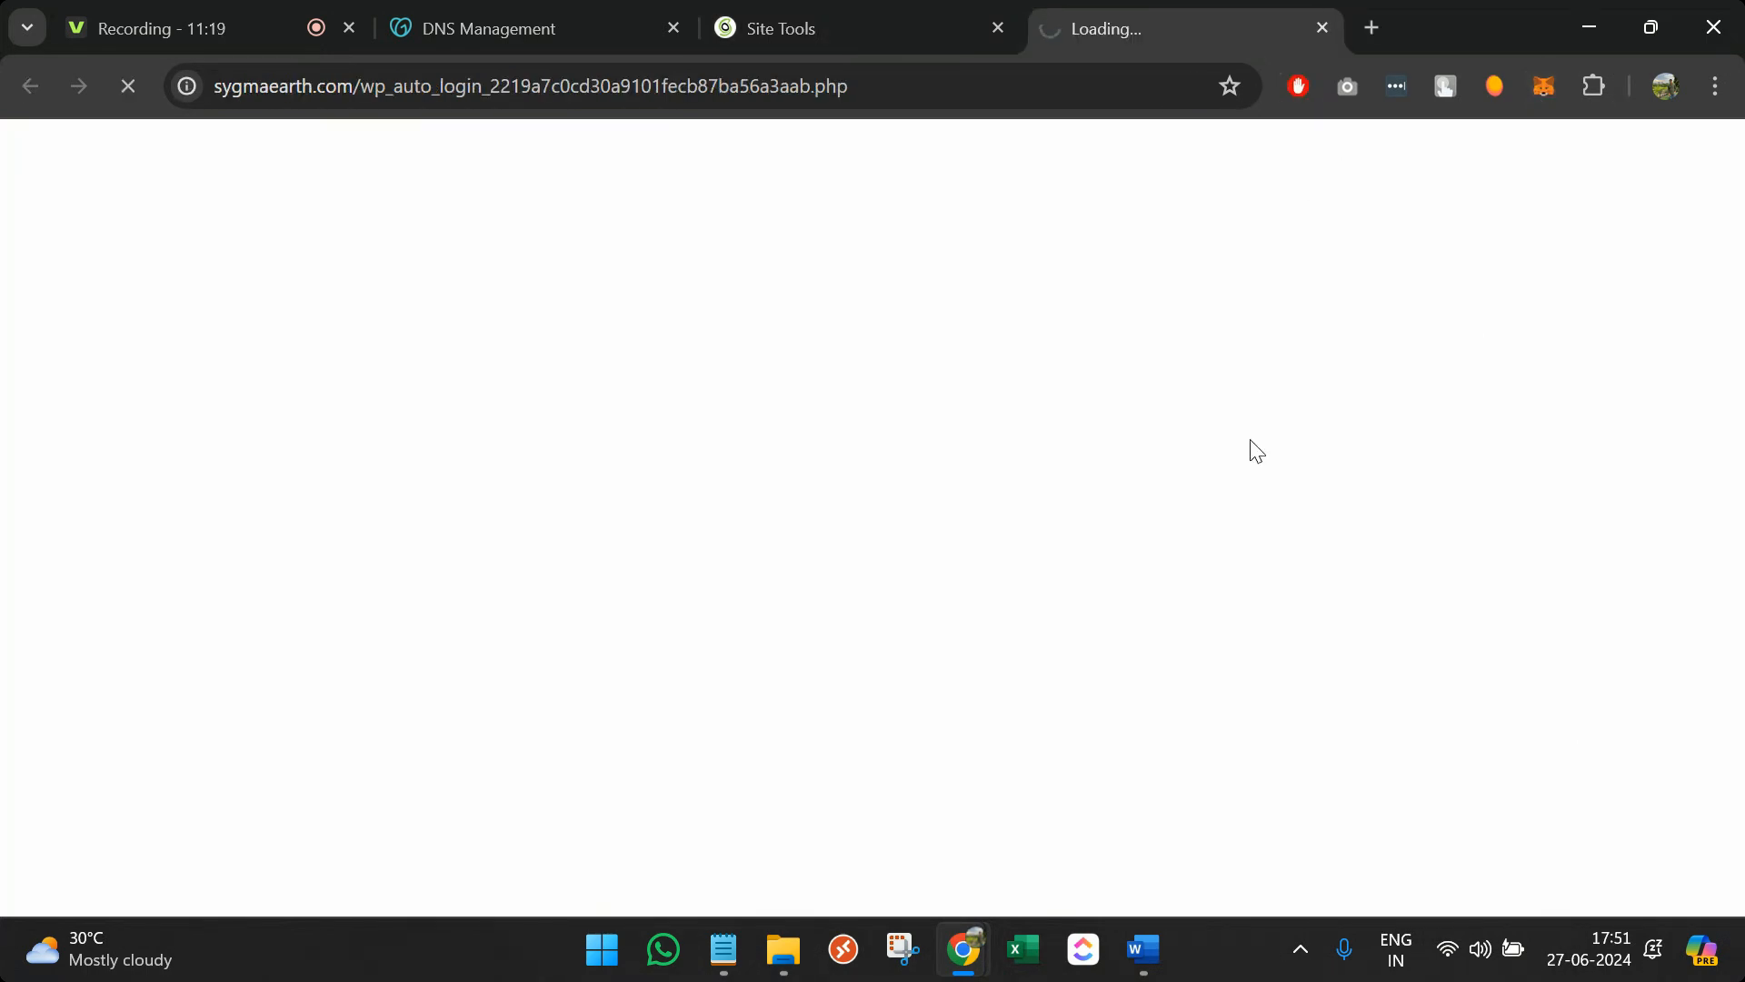
Load sygmaearth.com/wp-admin in a private window, dismiss the lookalike warning, and try the login fields
key(ctrl+shift+n)
text(sy)
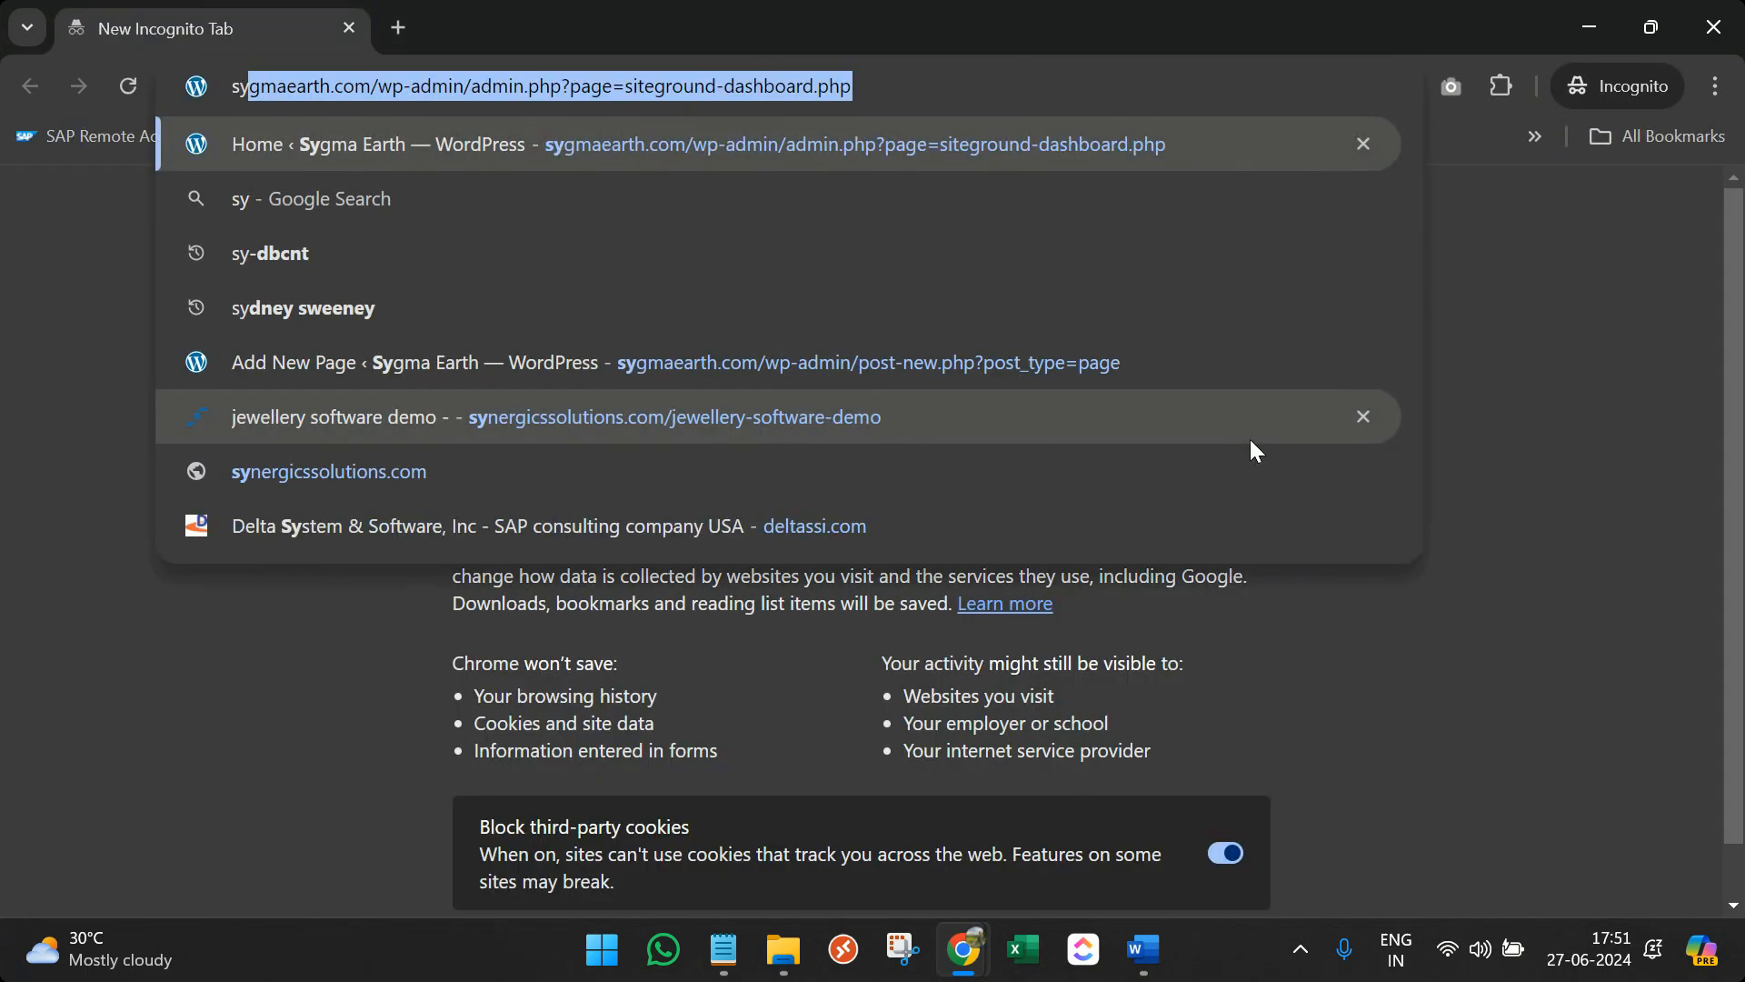
text(gma)
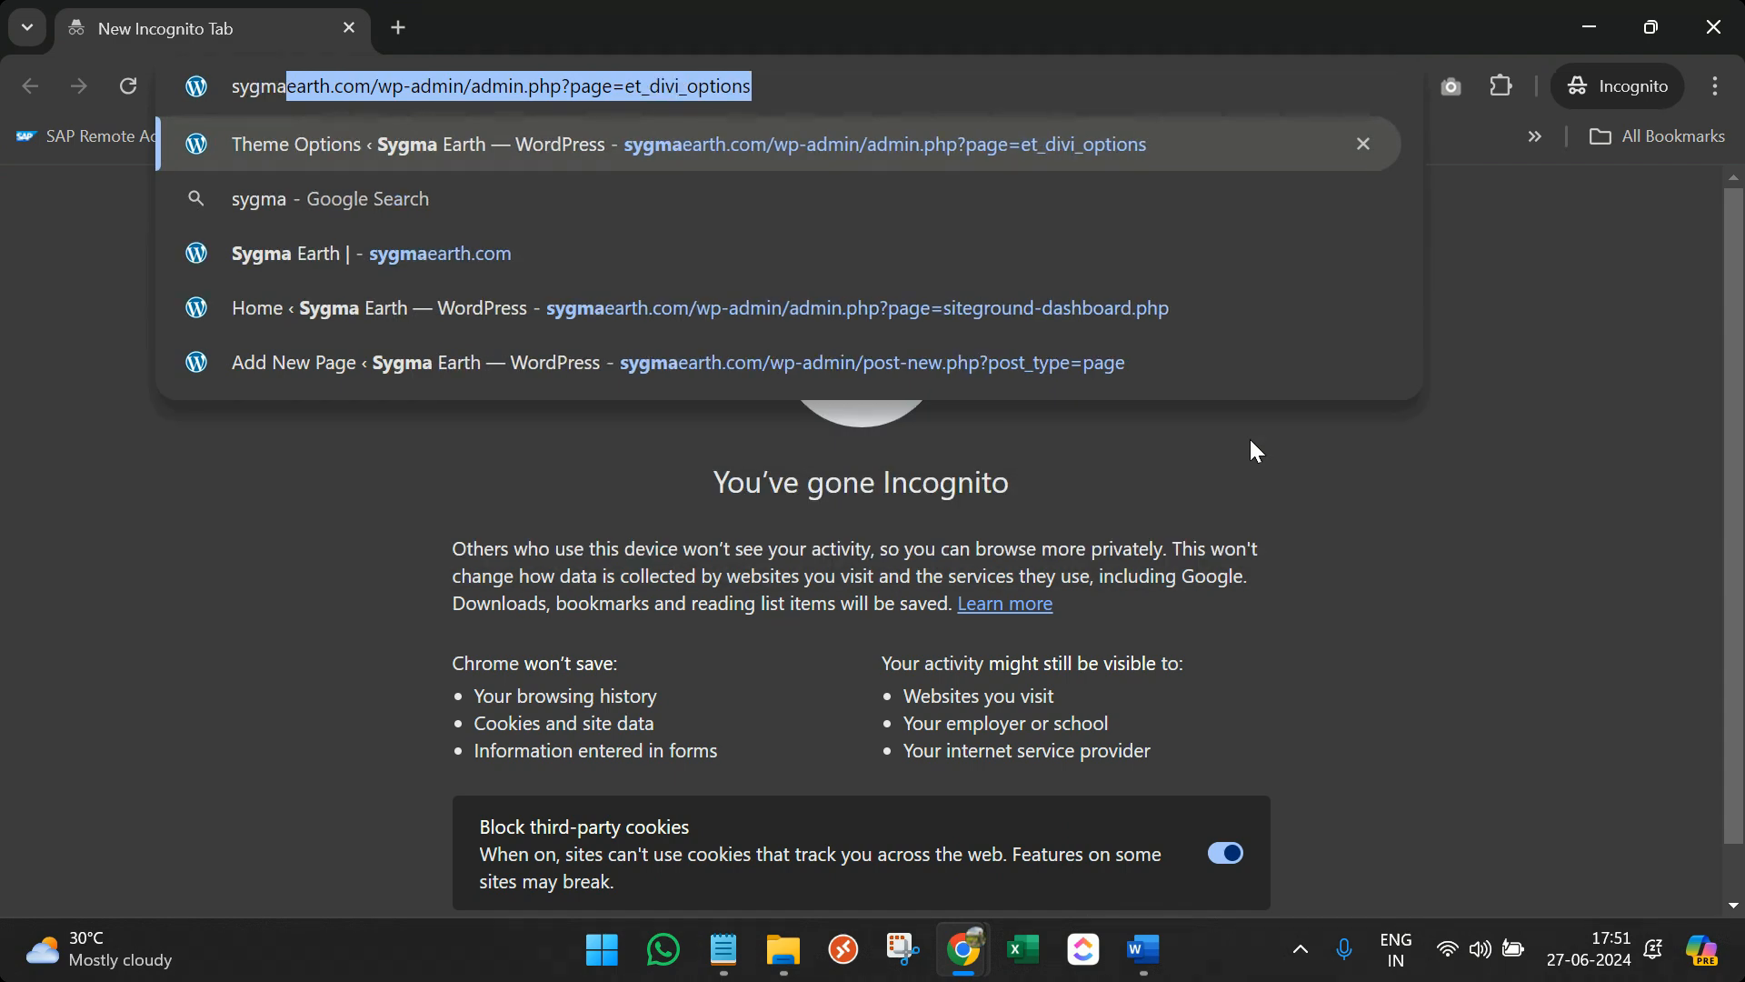
text(earth.com)
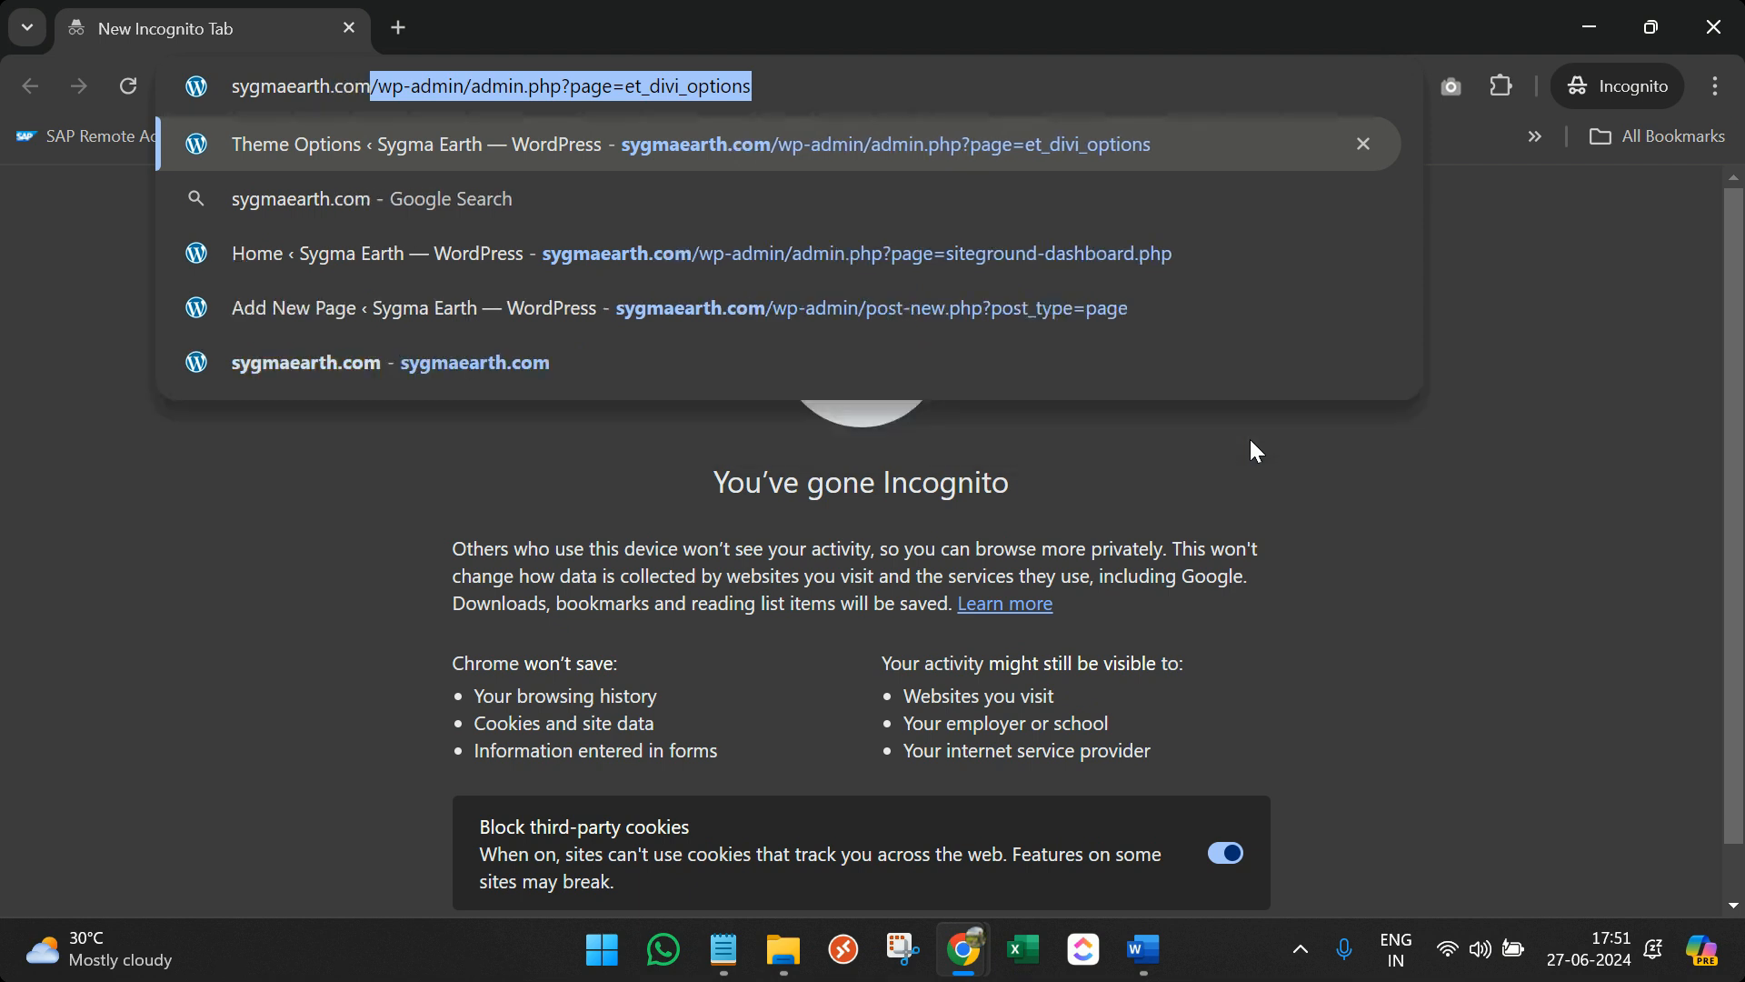
text(/wp)
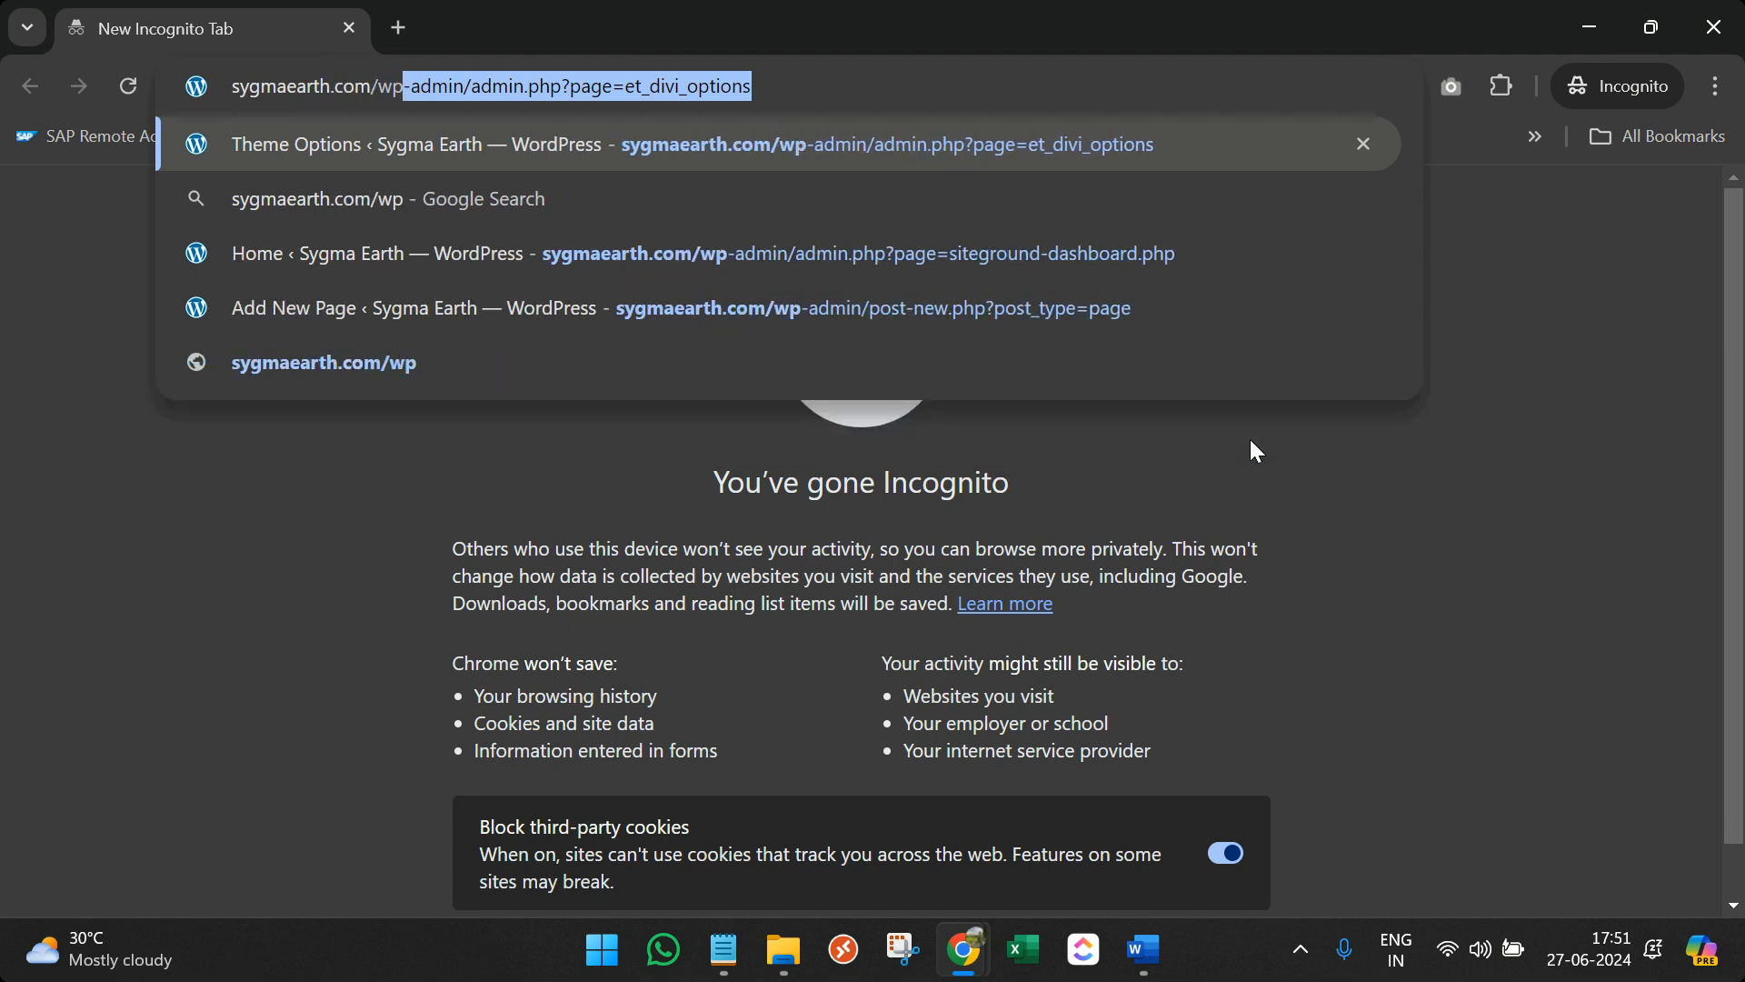
text(-admin)
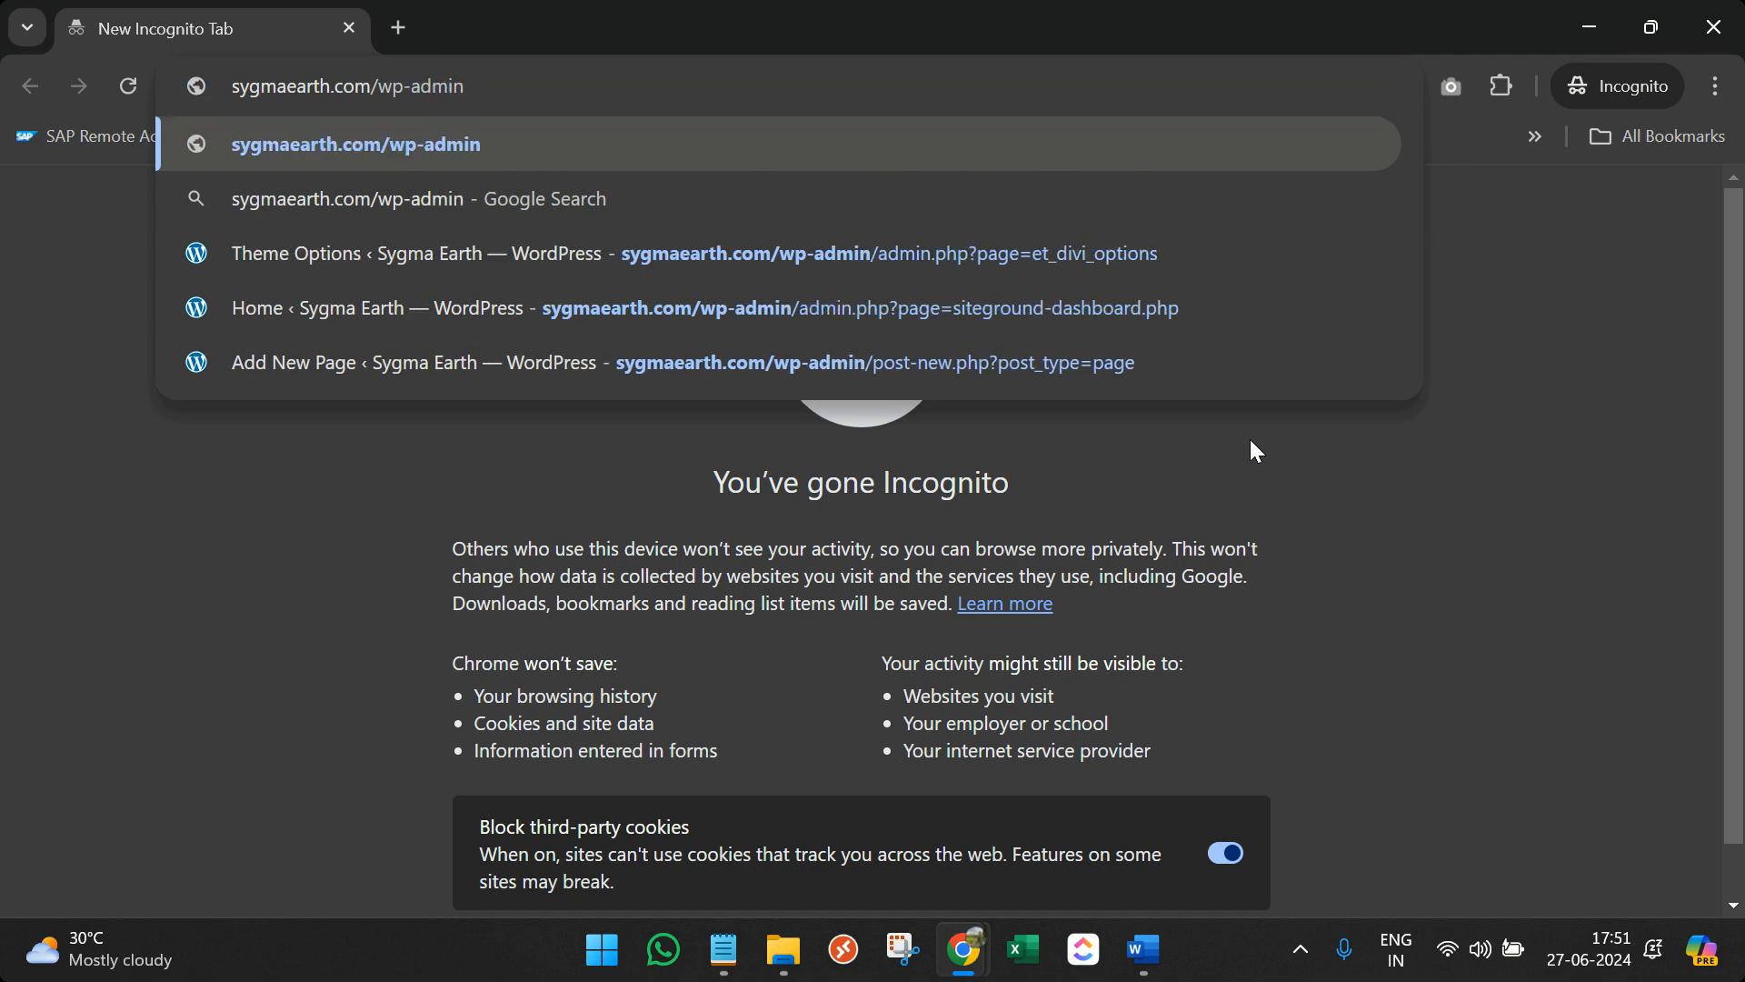
key(Return)
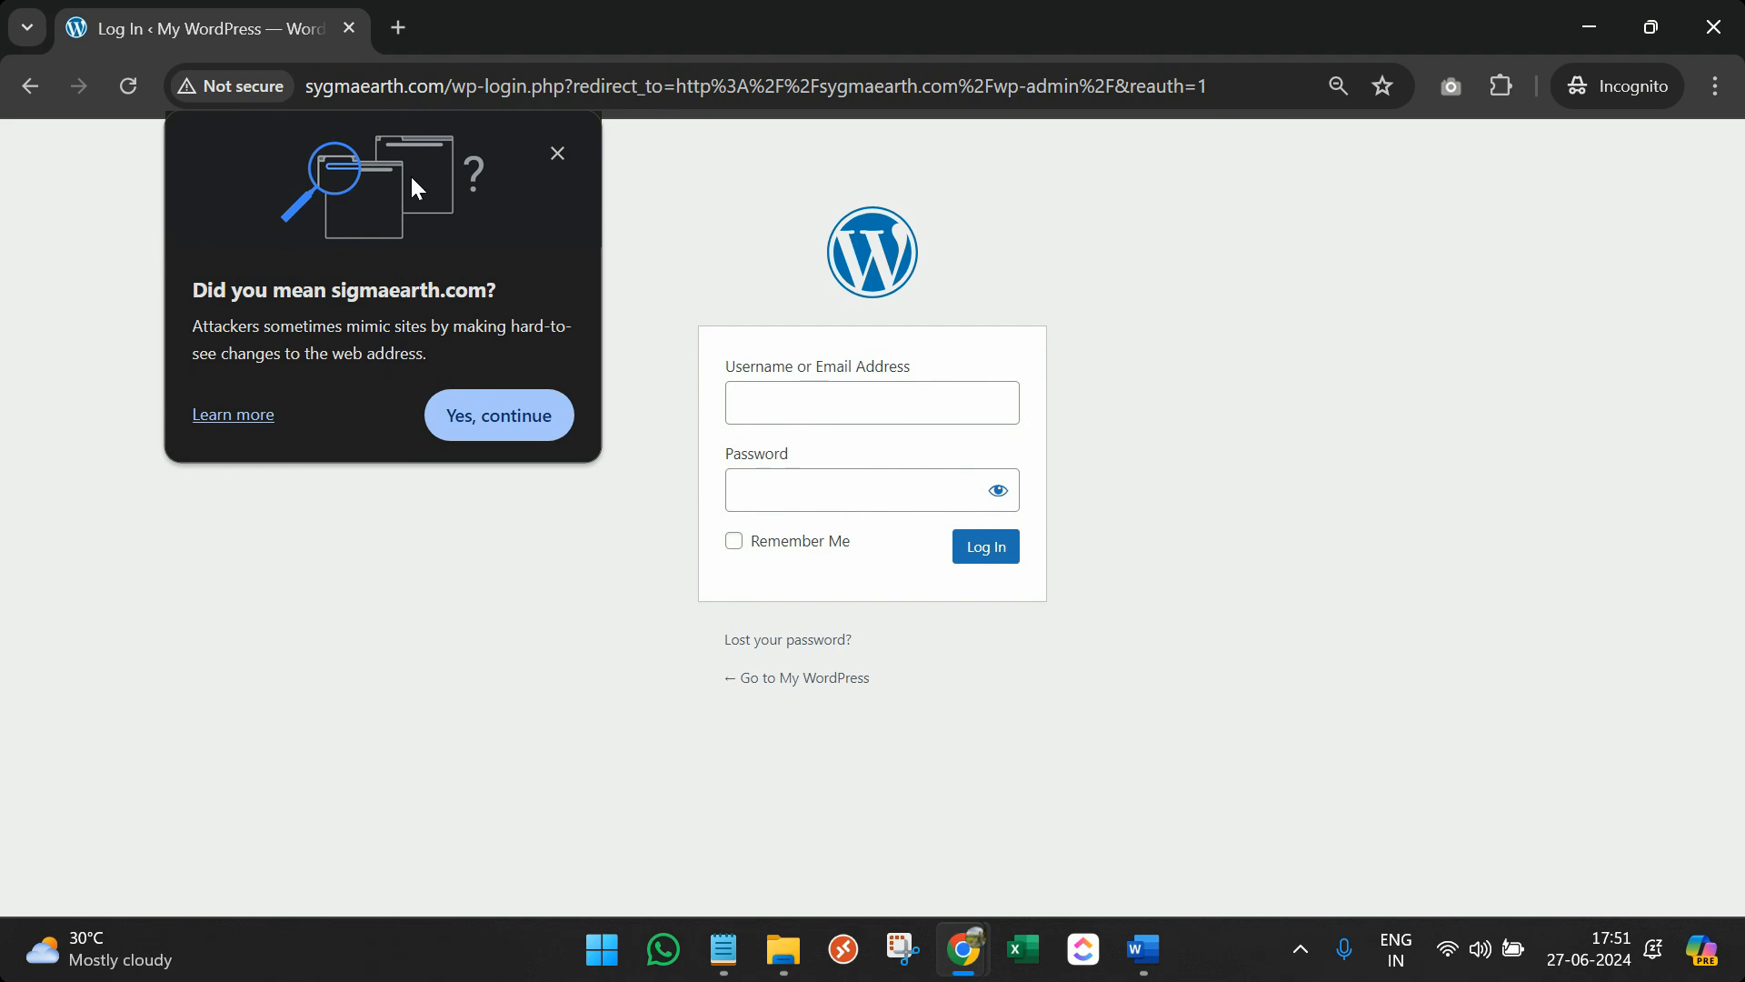
click(558, 155)
click(801, 488)
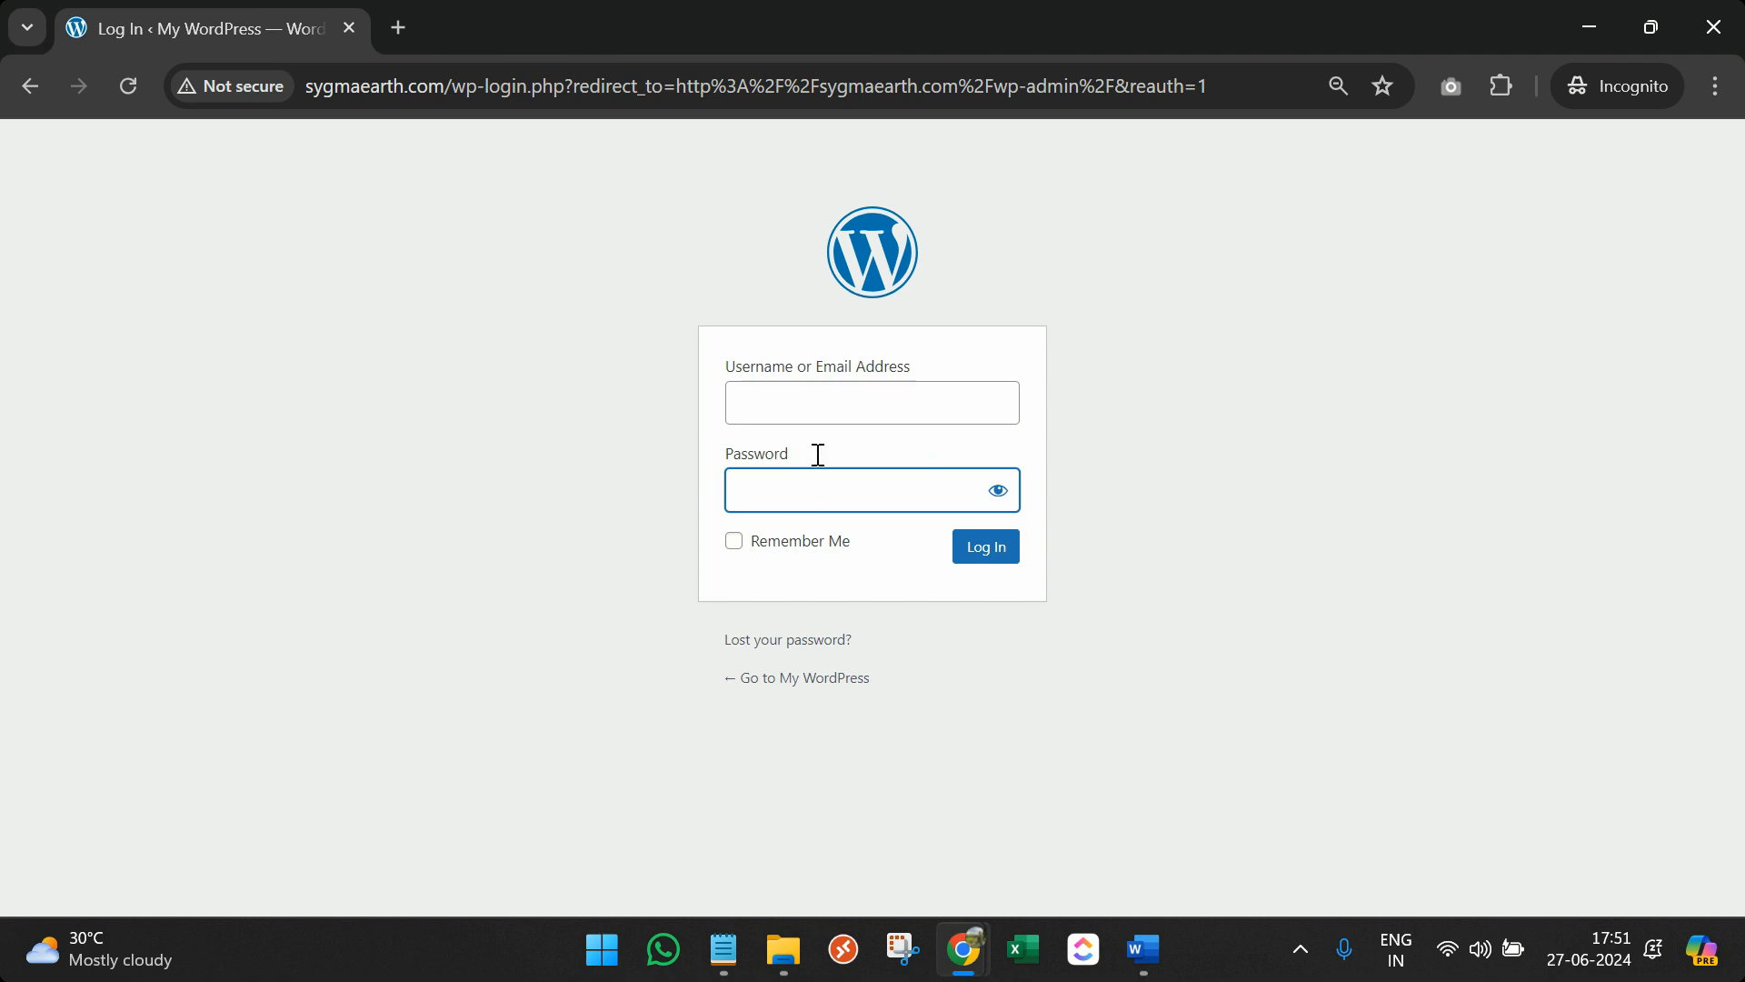
click(827, 400)
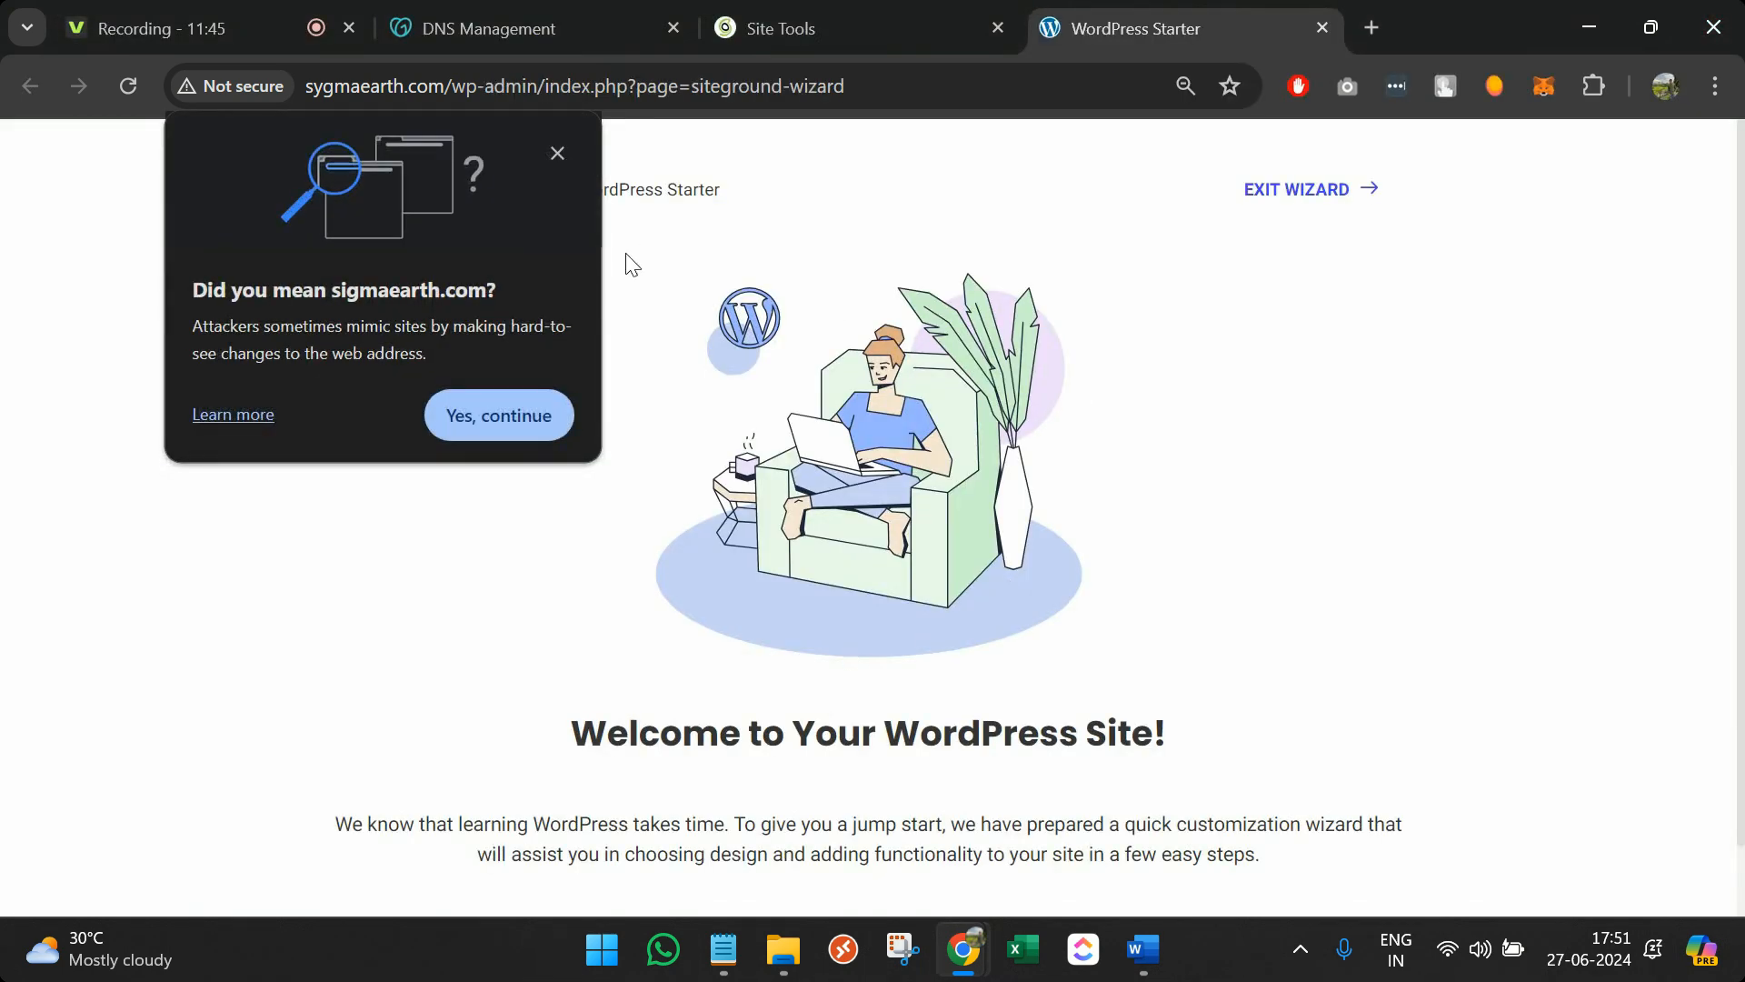
Dismiss the warning, preview the live sygmaearth.com homepage in a new tab, then return to the dashboard
click(557, 153)
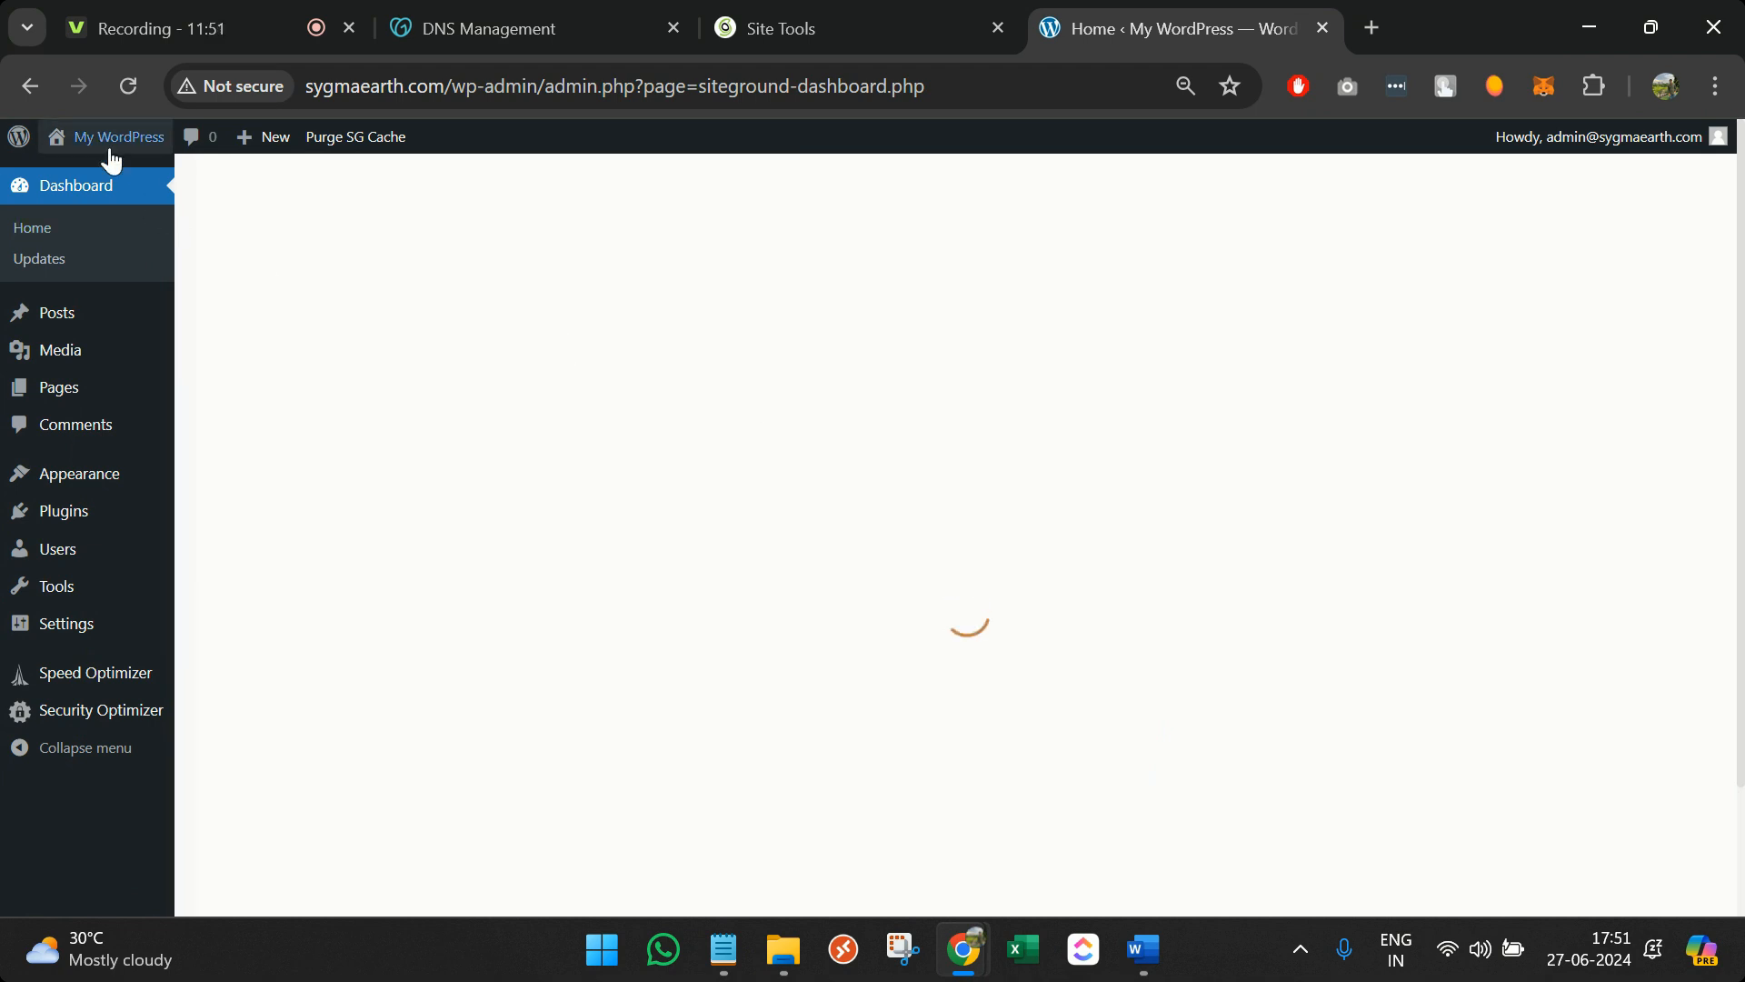
middle_click(122, 184)
click(1182, 20)
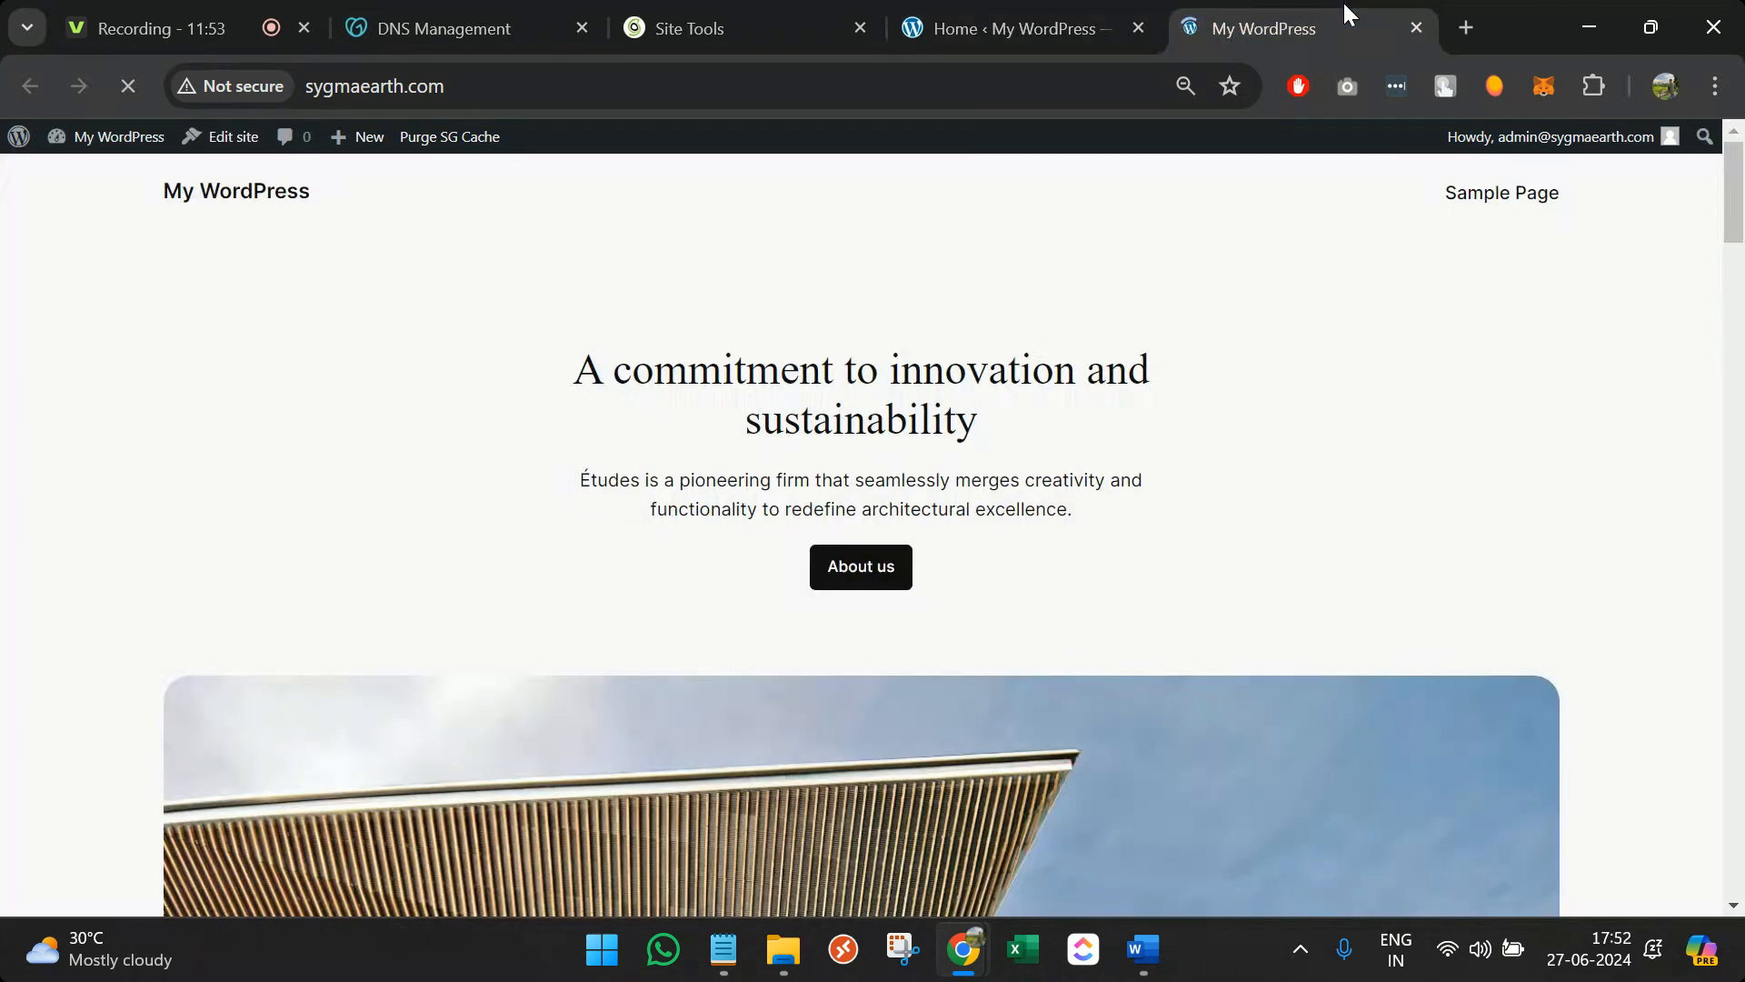
scroll(1040, 603, down, 15)
scroll(1042, 604, down, 5)
scroll(1038, 595, up, 20)
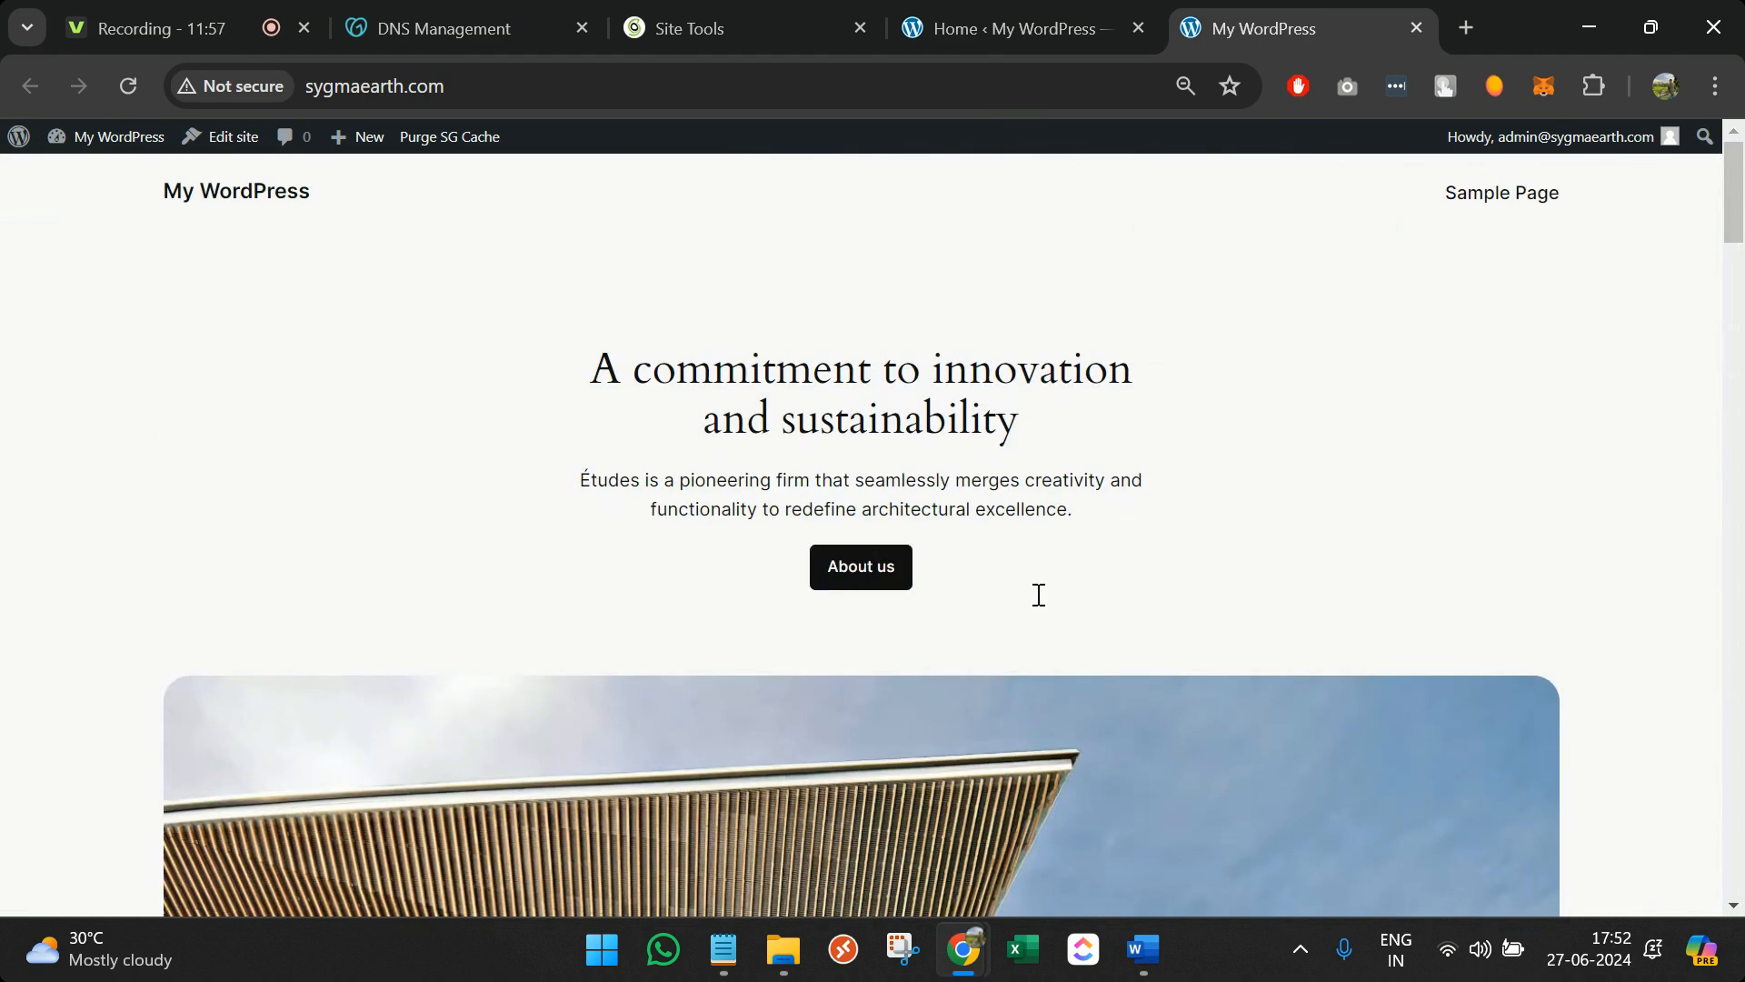
click(1022, 26)
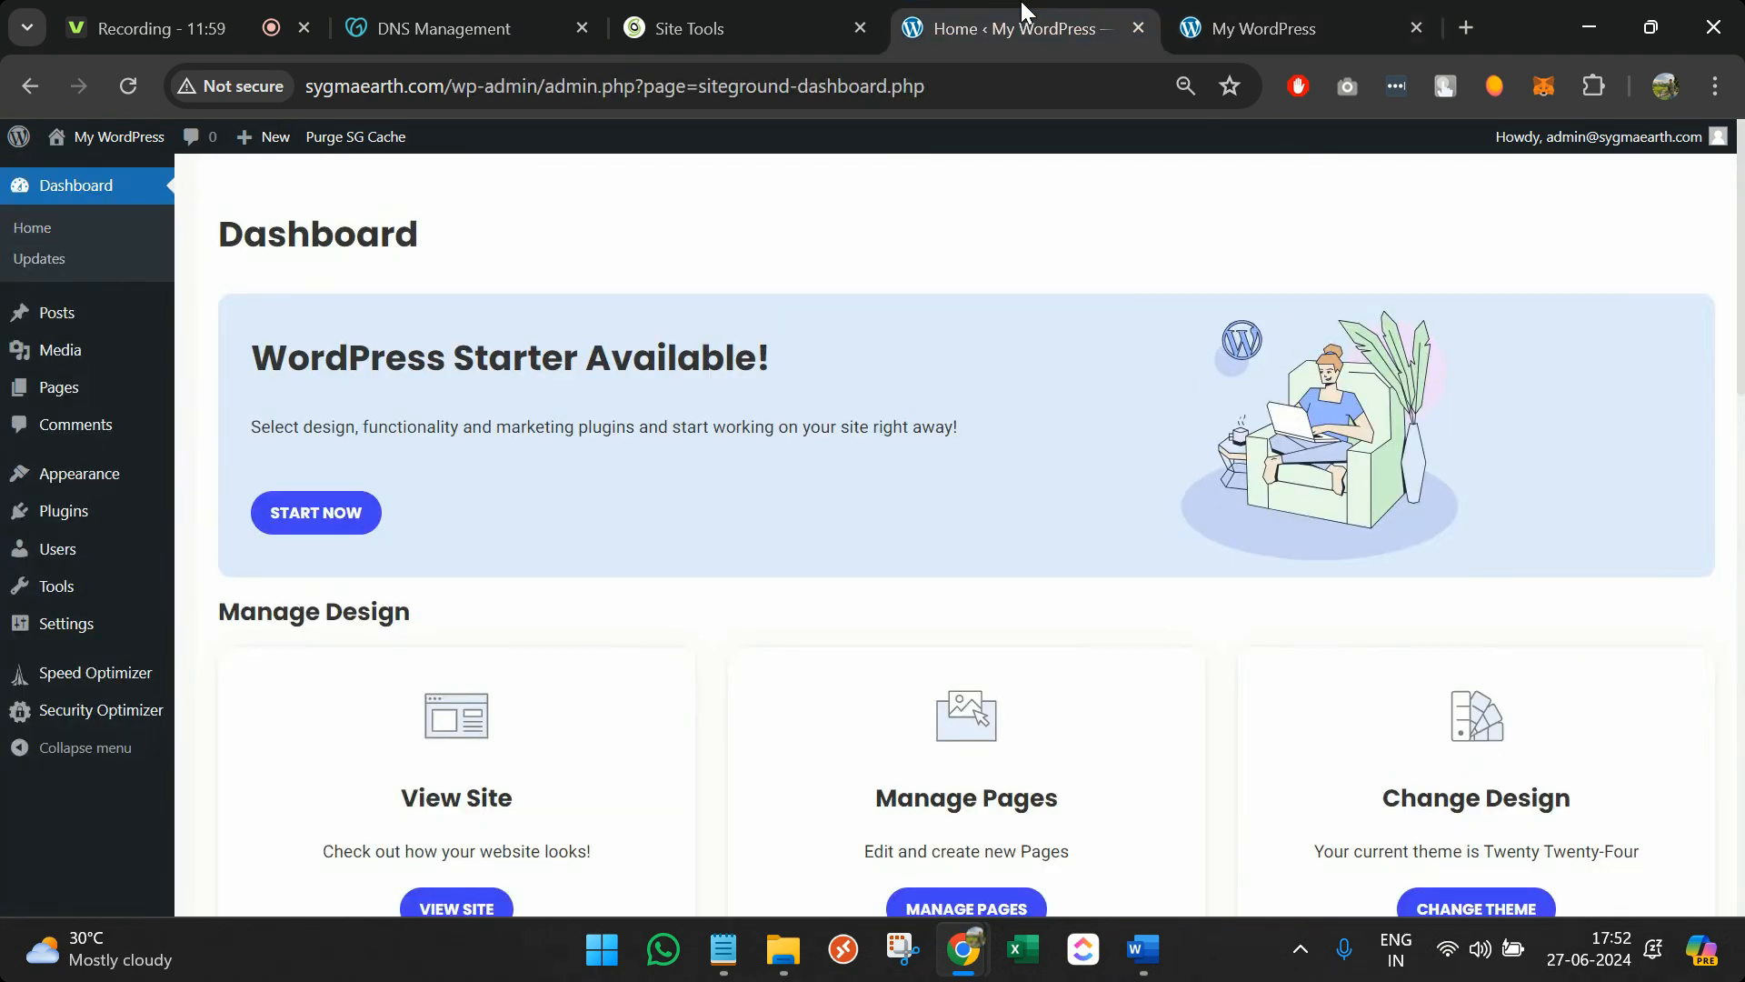
mouse_move(121, 486)
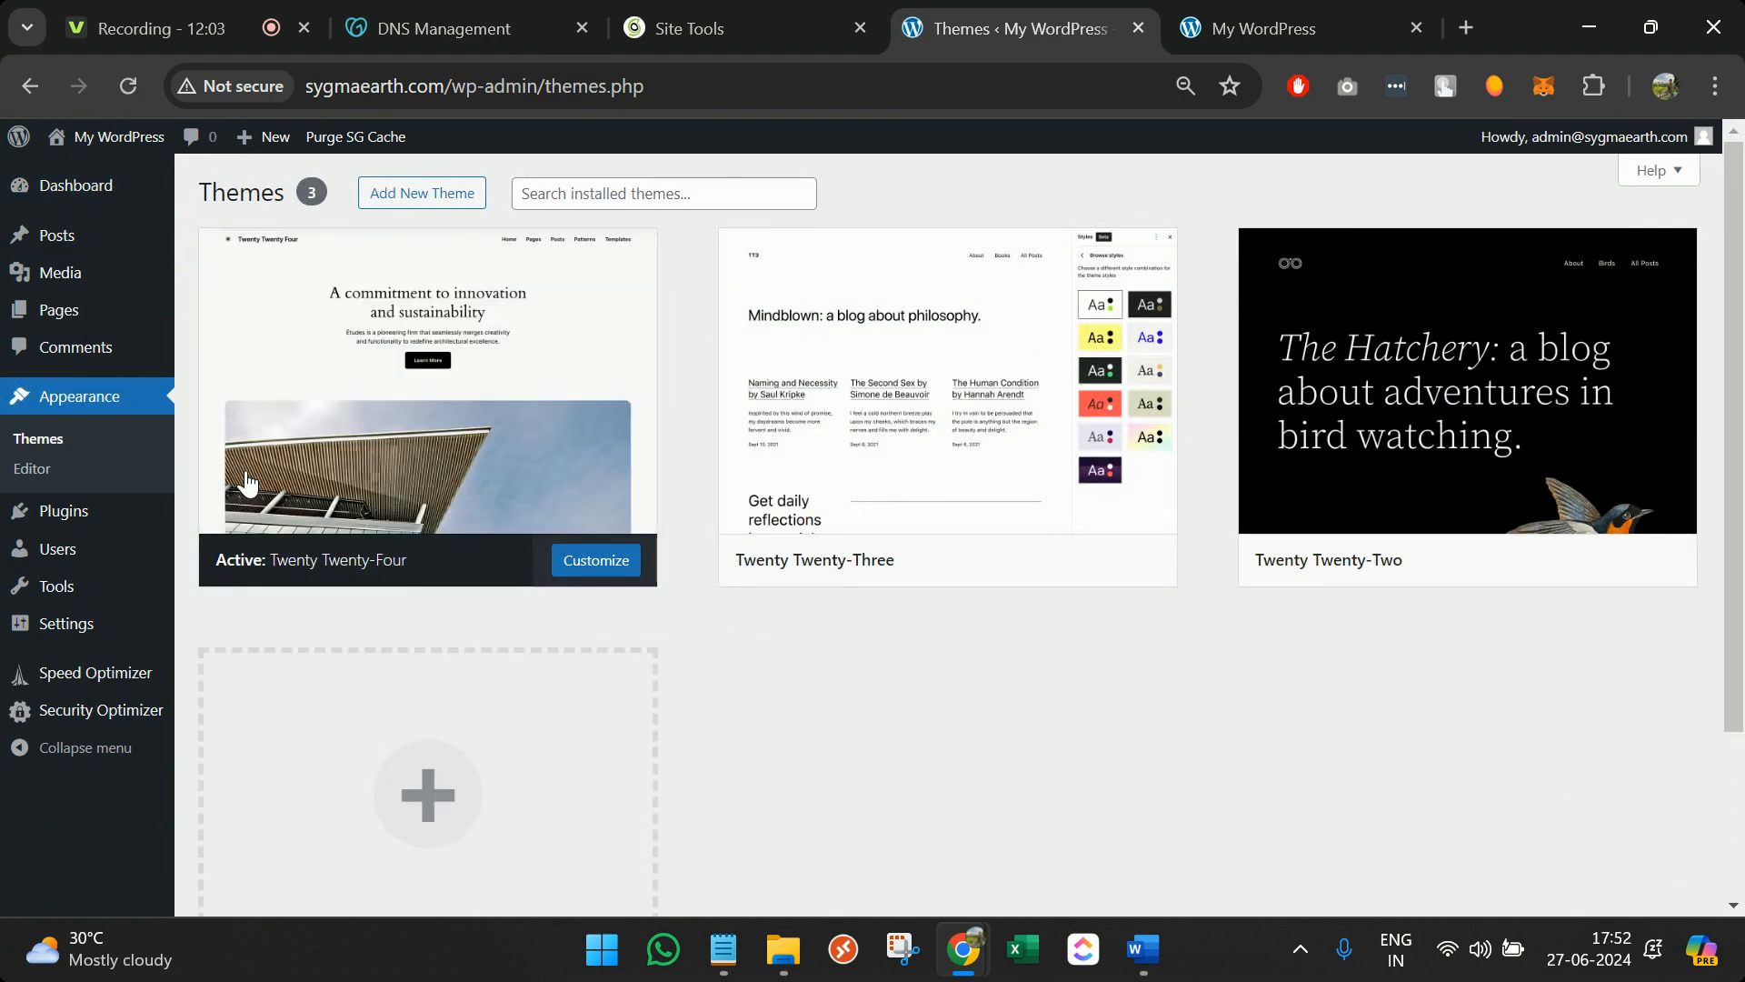
Go to the Add Themes page from Appearance > Themes
mouse_move(625, 344)
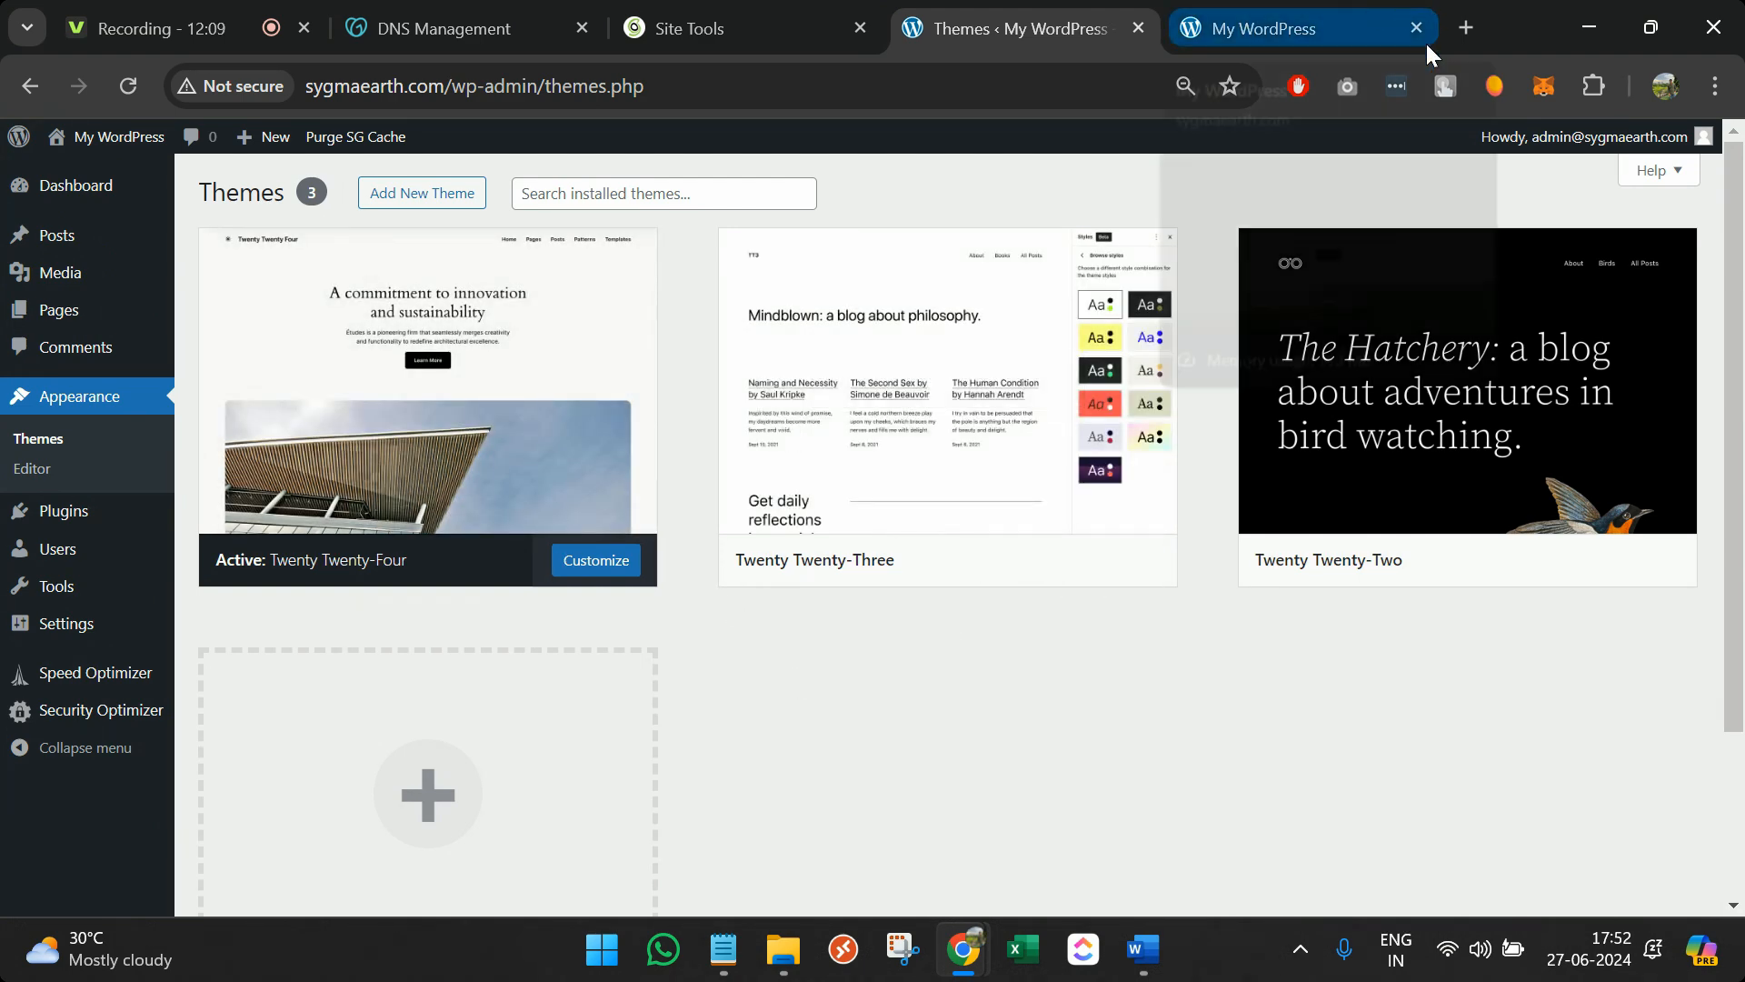
scroll(1054, 760, down, 2)
click(525, 592)
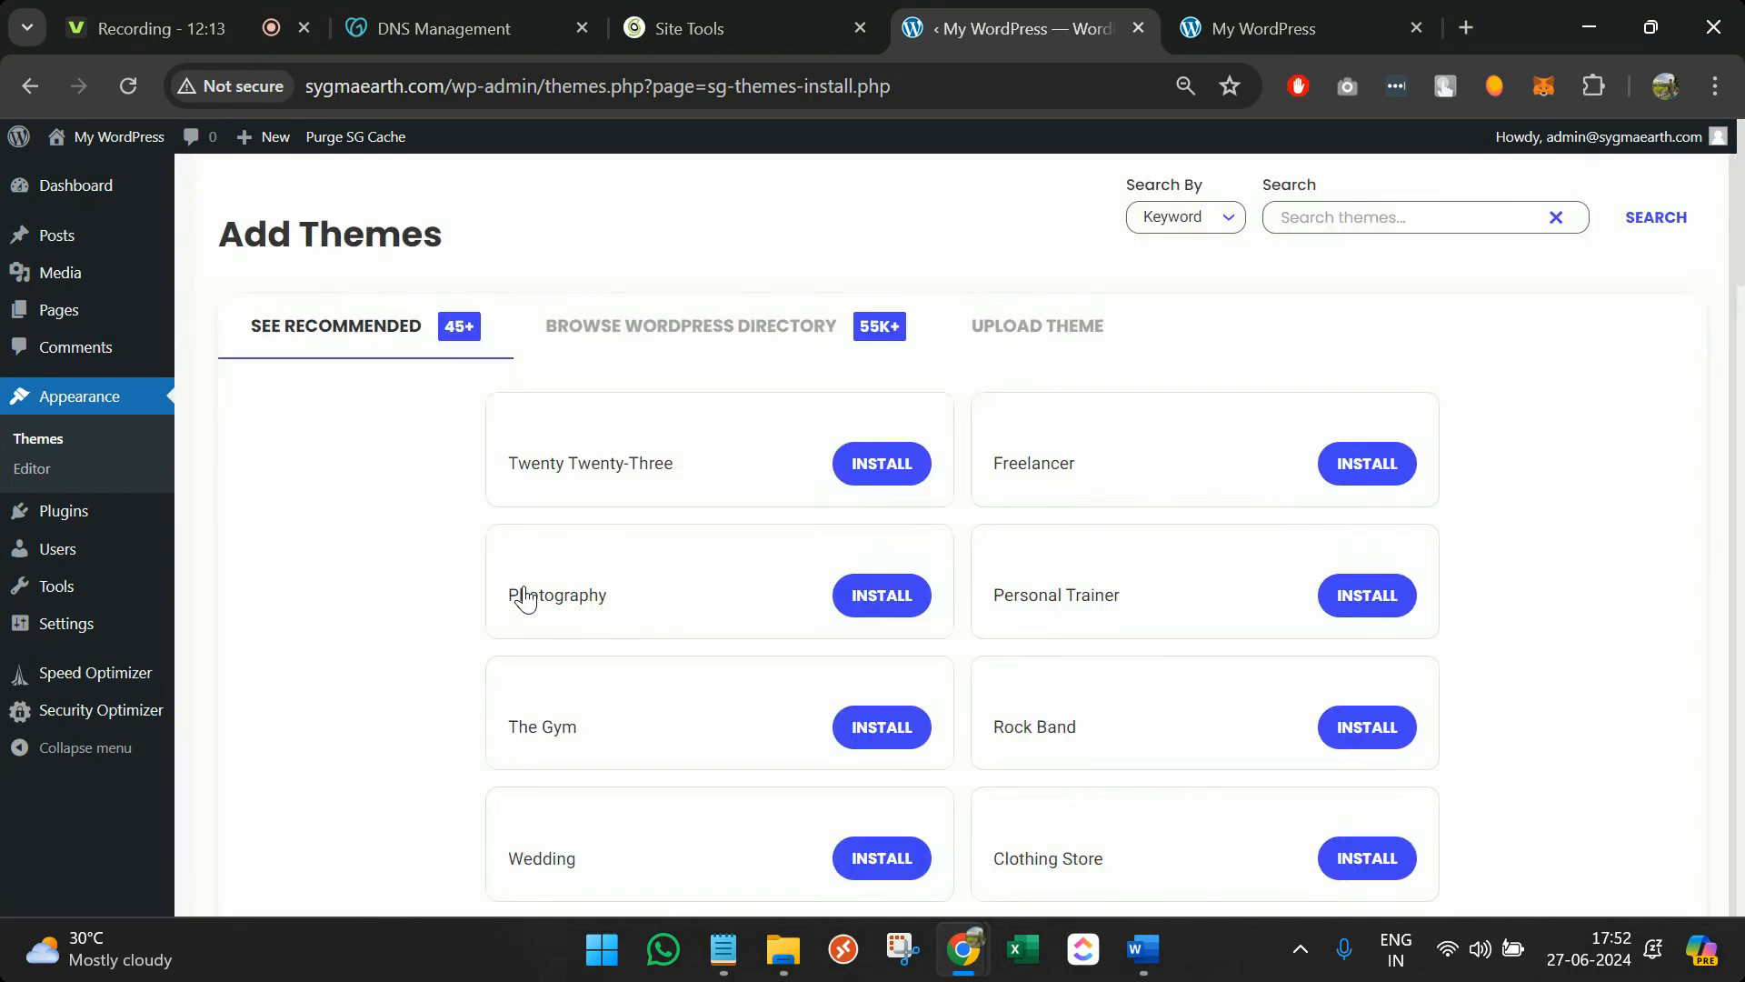
scroll(519, 596, down, 1)
scroll(963, 386, up, 1)
scroll(912, 751, down, 10)
scroll(912, 751, up, 10)
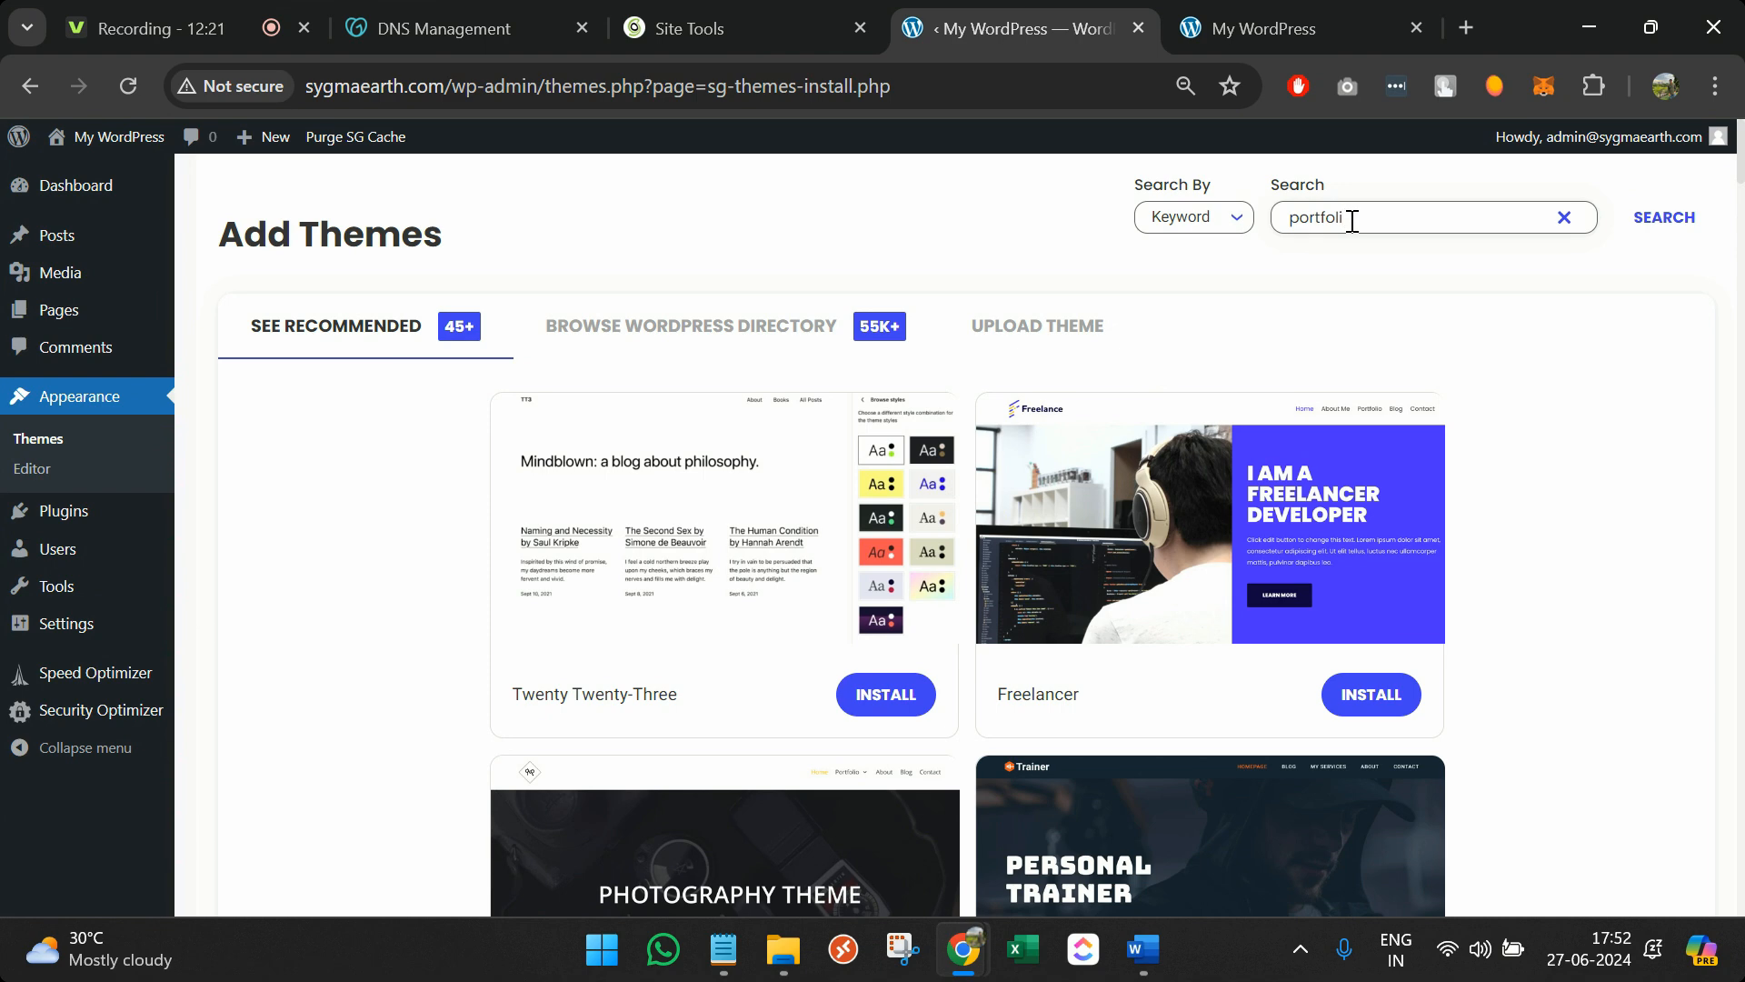
Search the theme directory for 'portfolio' and preview the Melissa Portfolio theme full-page
key(Return)
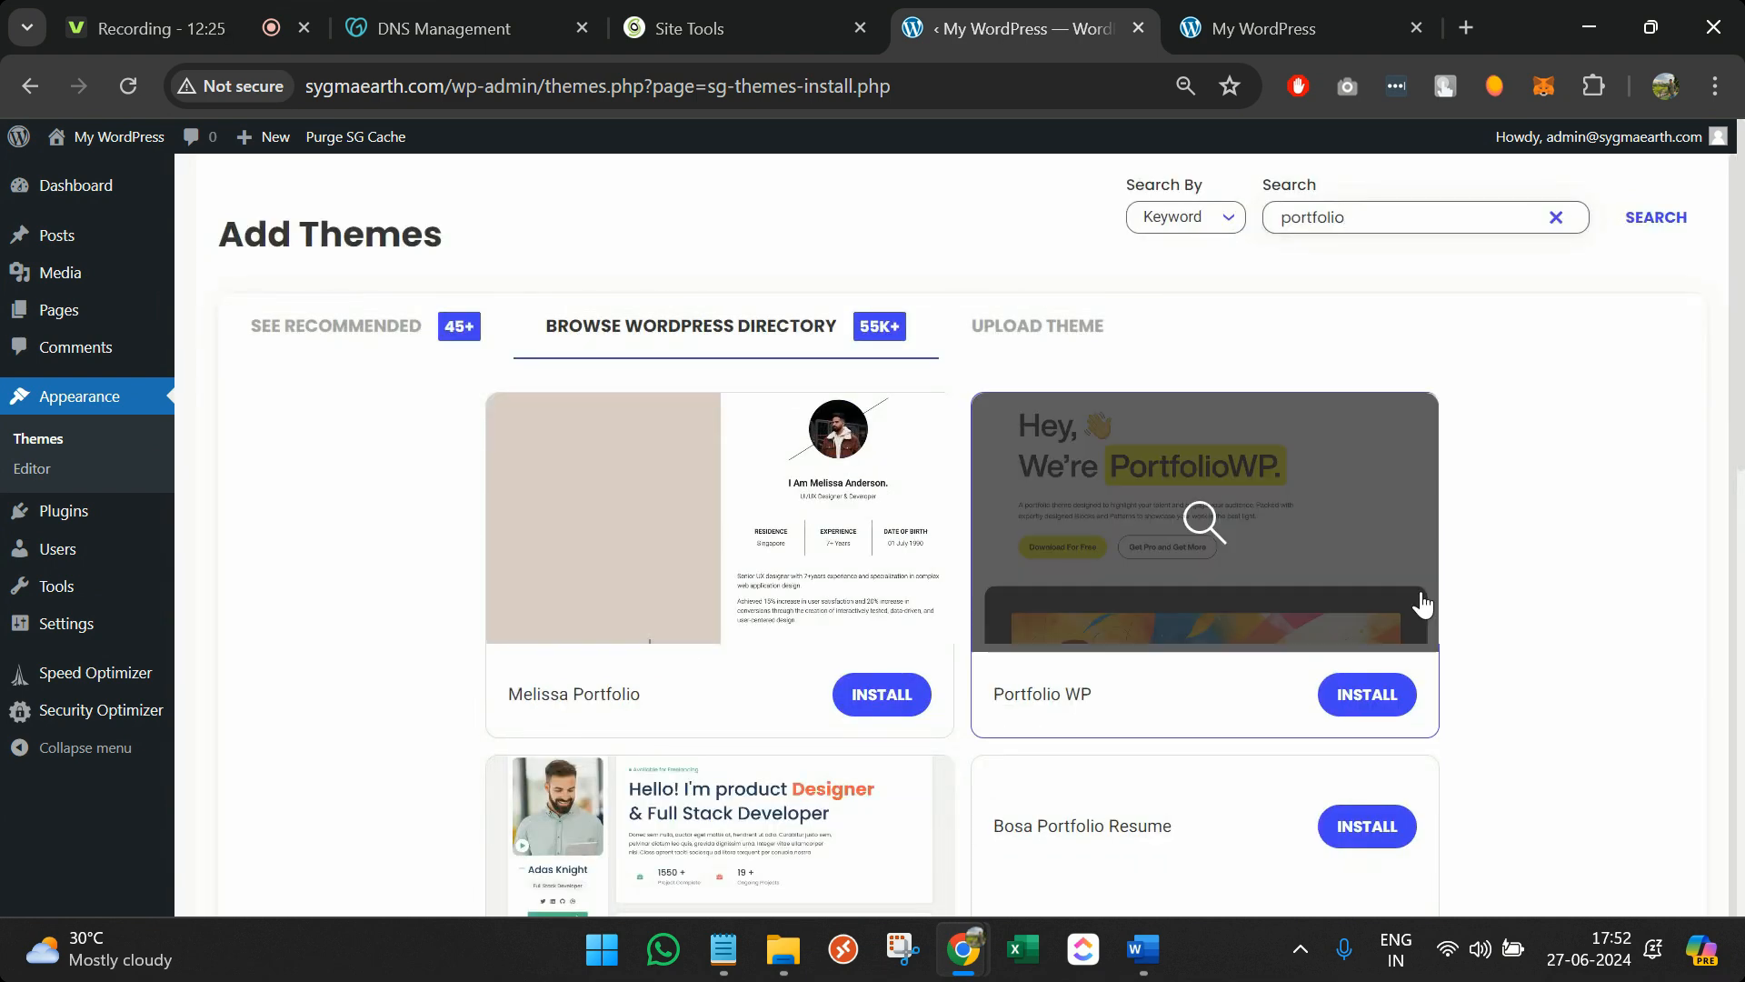
scroll(1532, 752, down, 6)
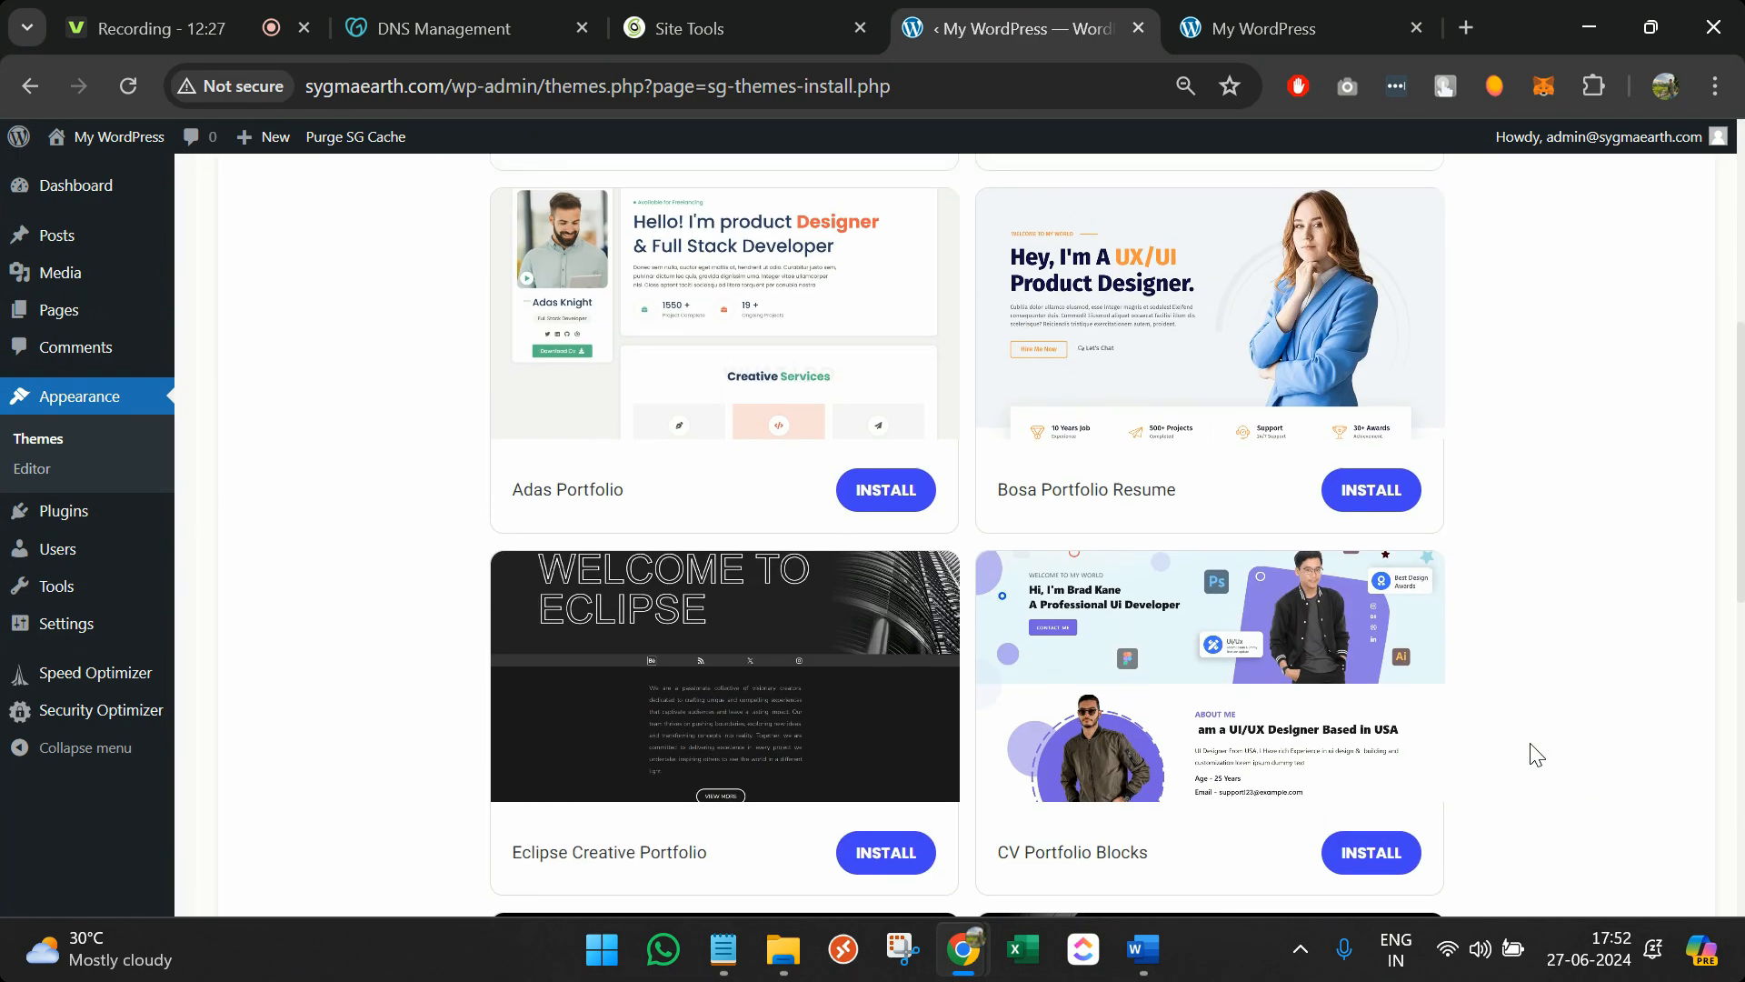
scroll(1536, 754, down, 5)
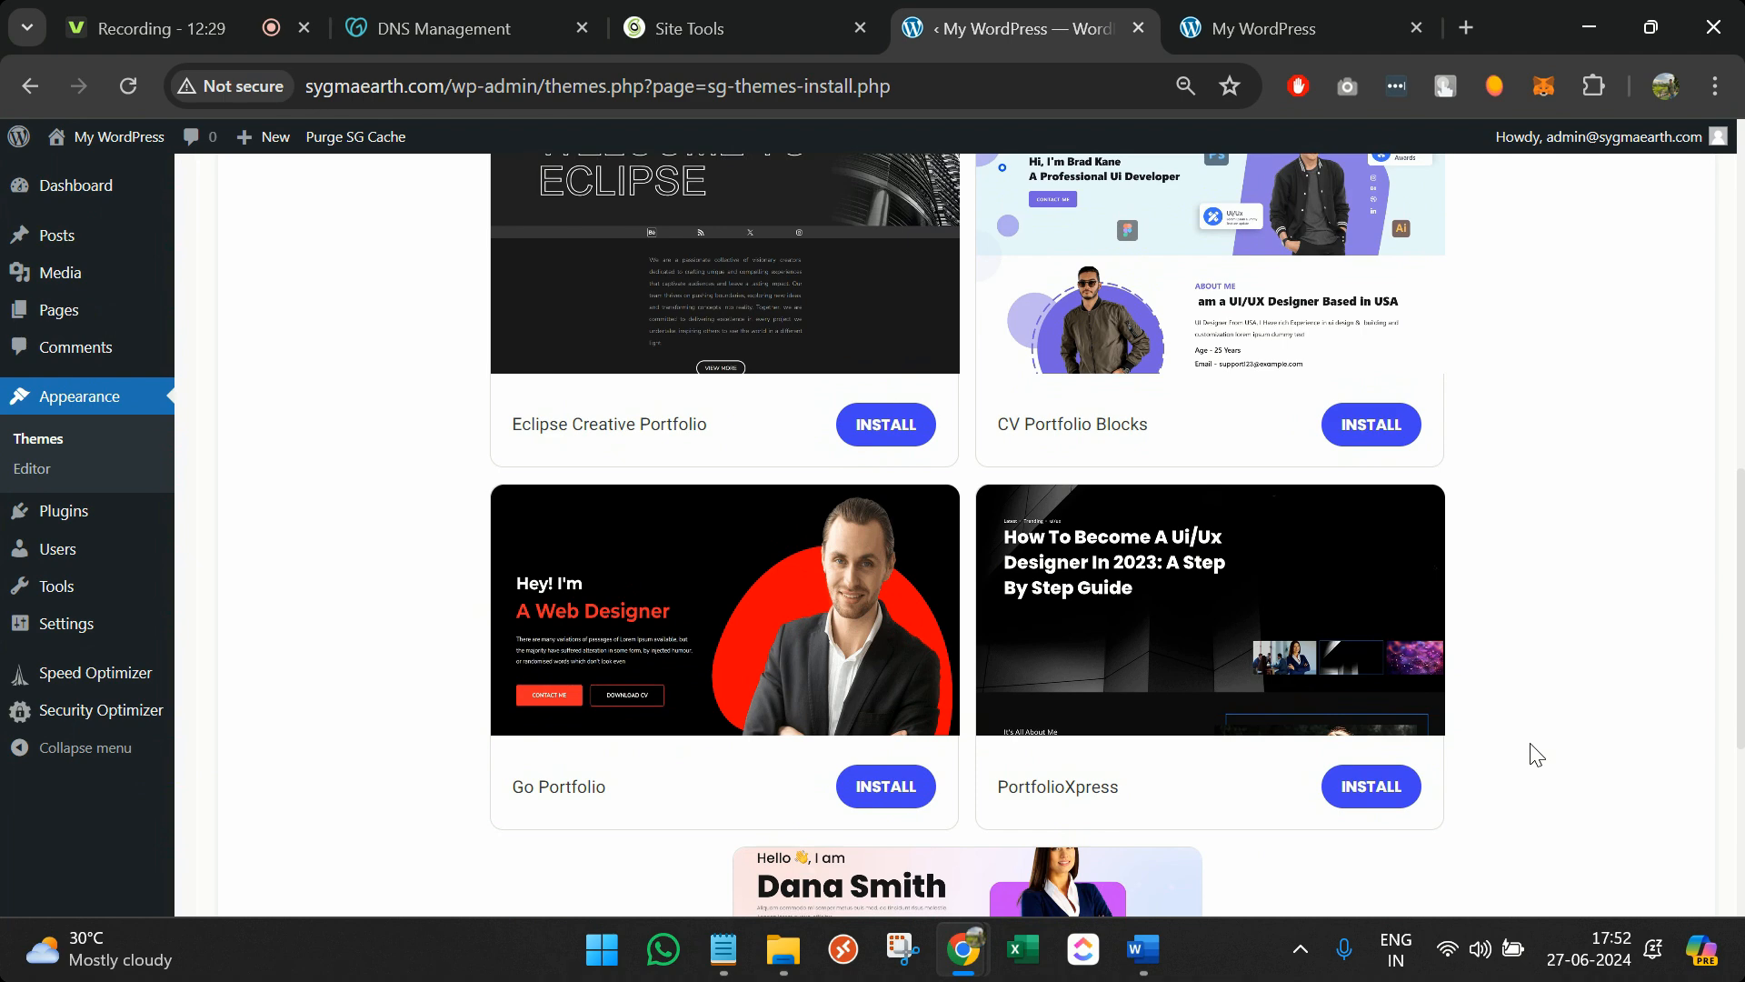
scroll(1537, 754, down, 4)
scroll(1536, 755, up, 9)
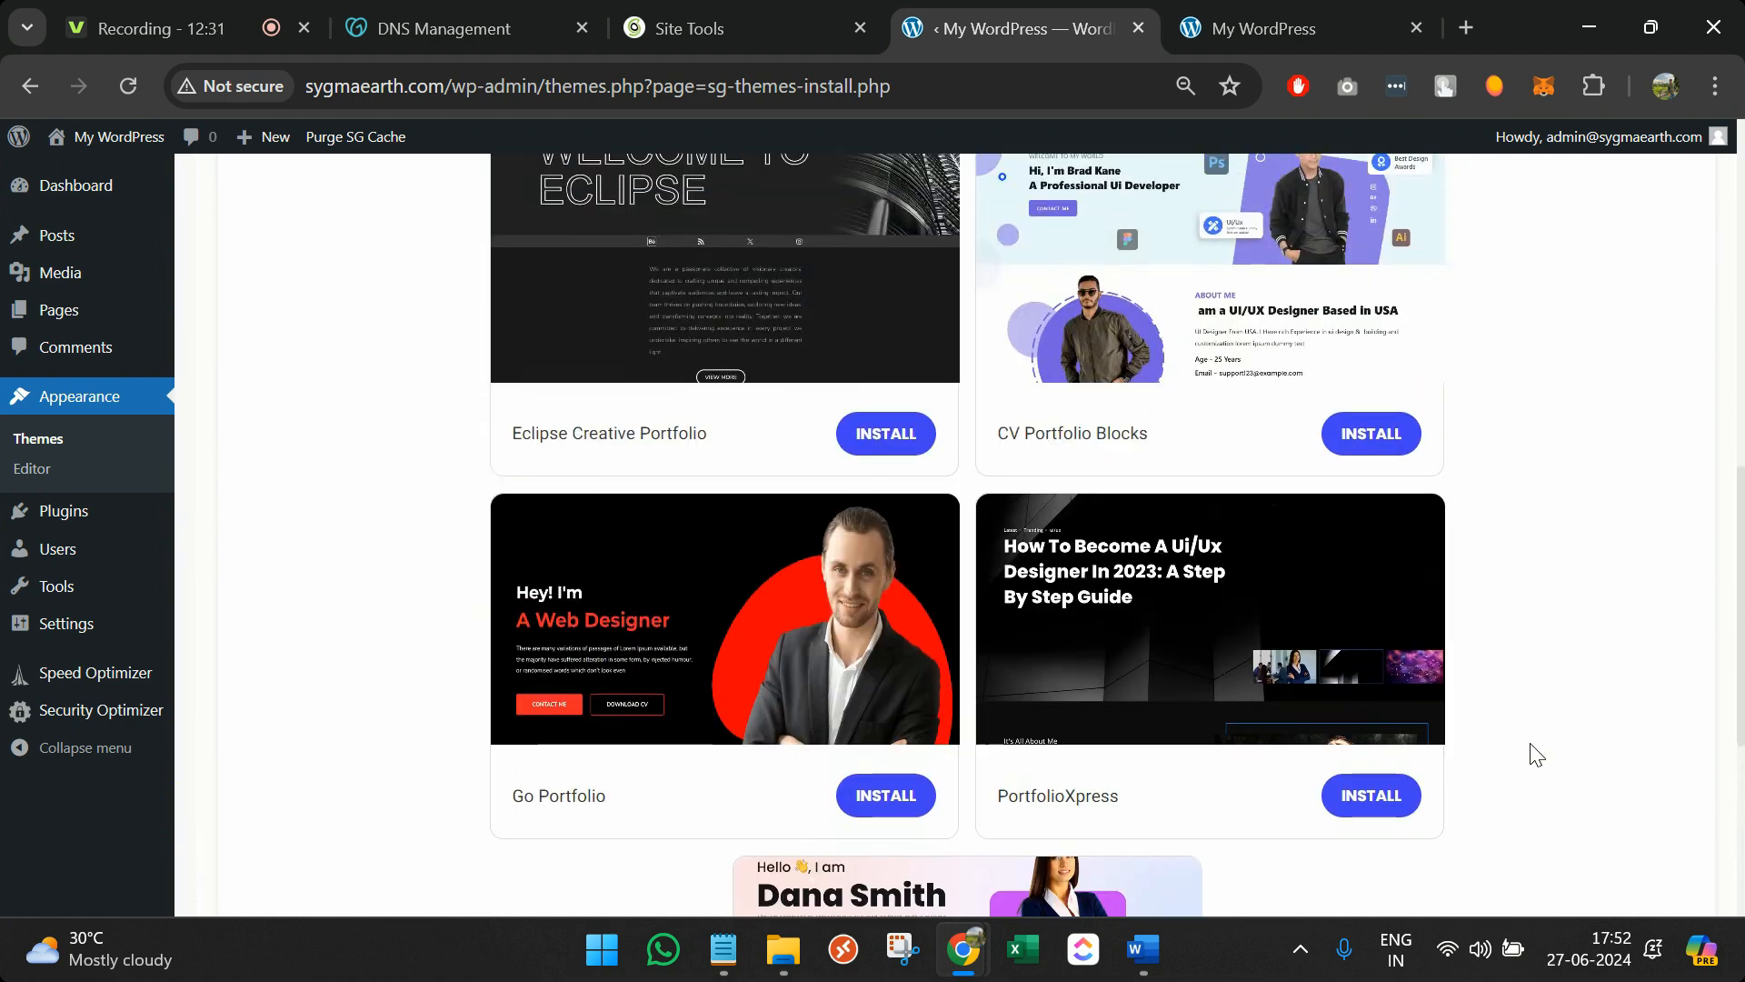
scroll(1534, 754, up, 5)
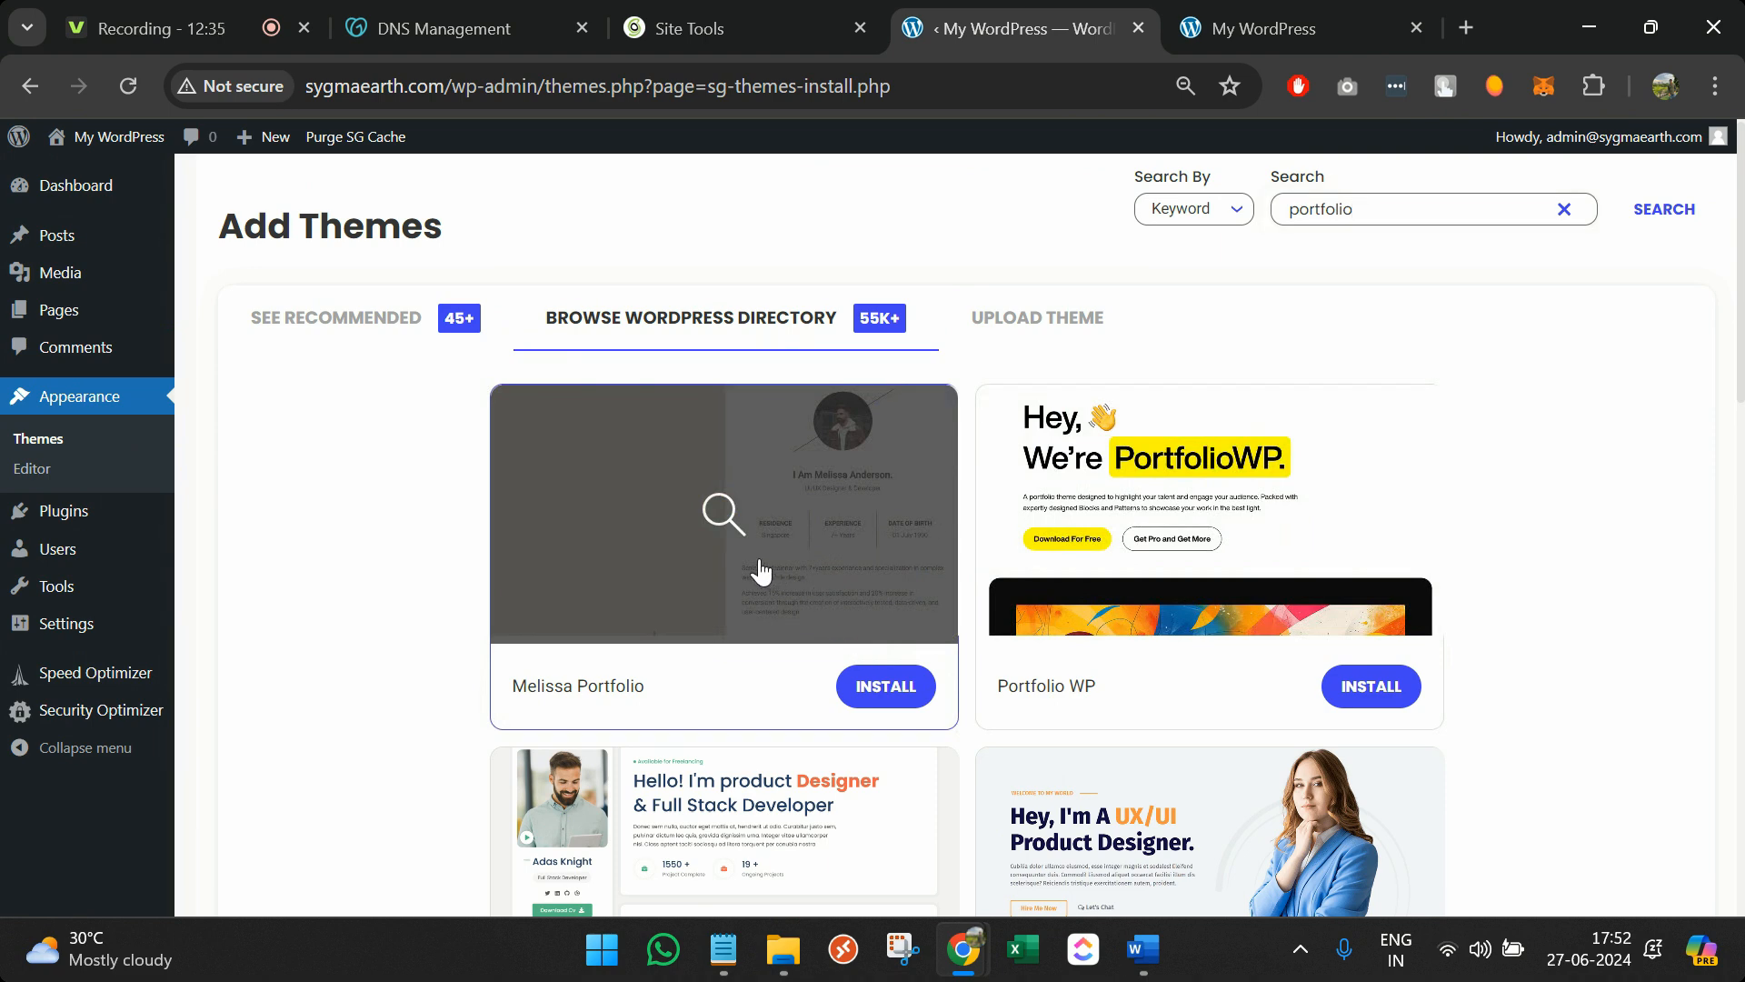
click(761, 571)
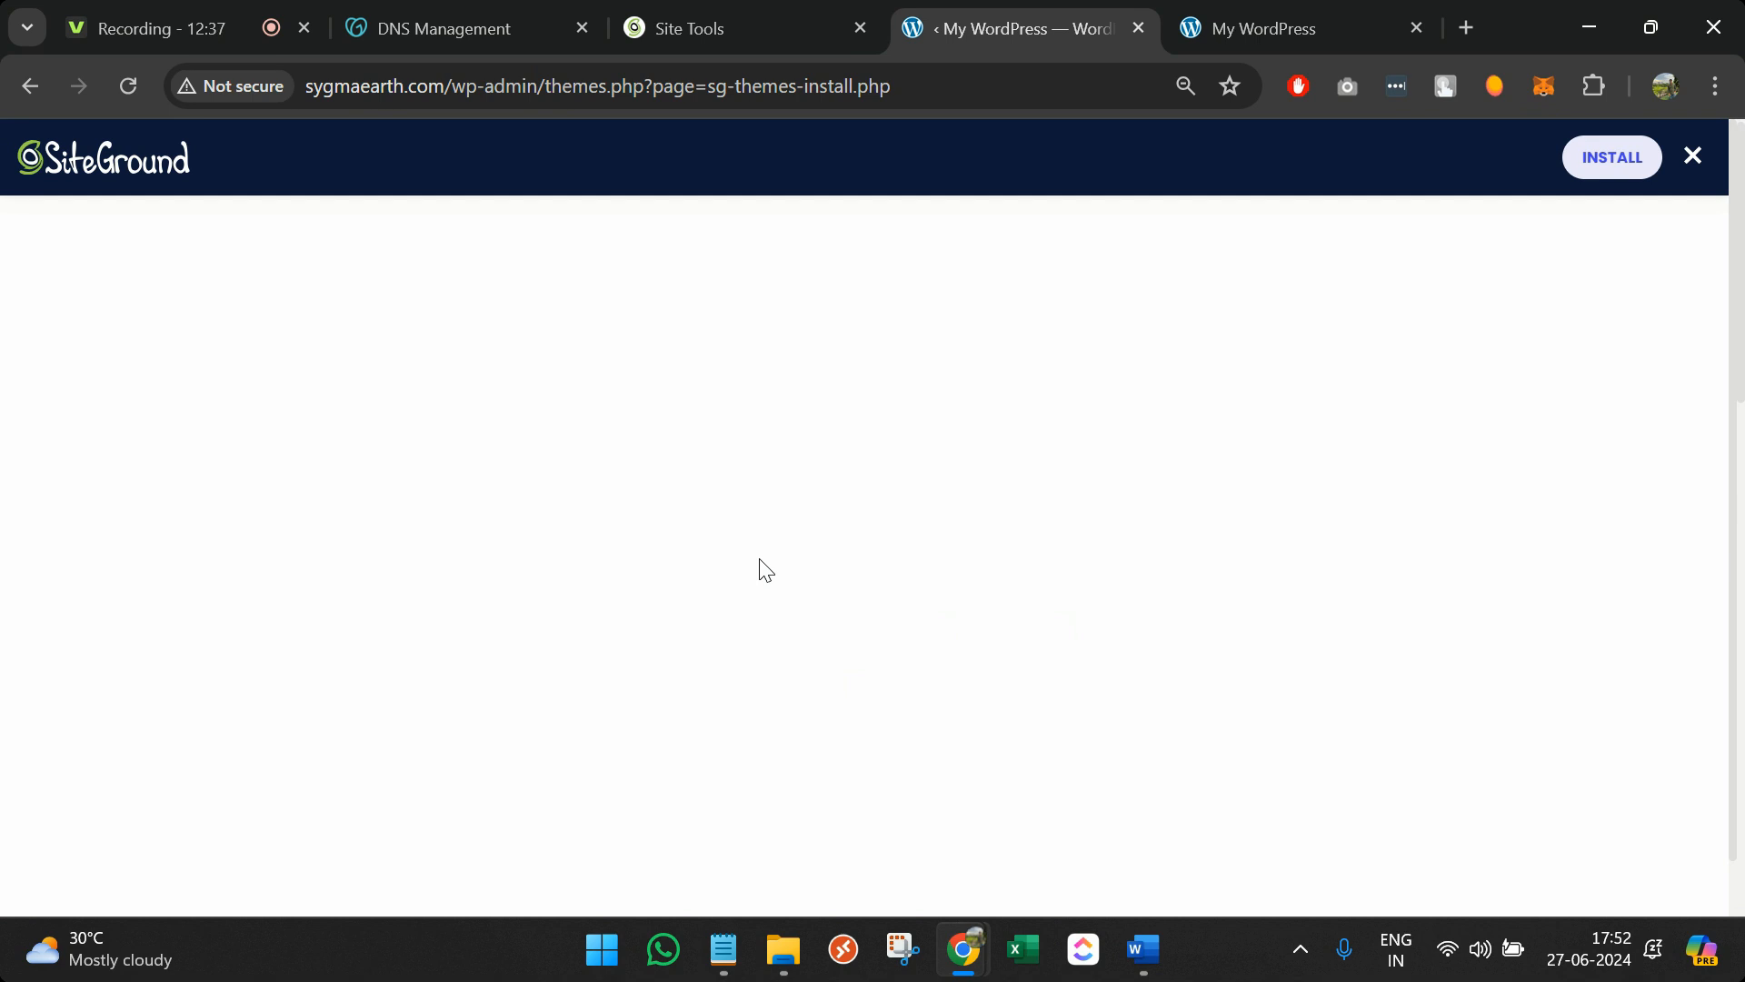
Scroll up and down through the Melissa Portfolio full-page theme preview
scroll(760, 558, down, 3)
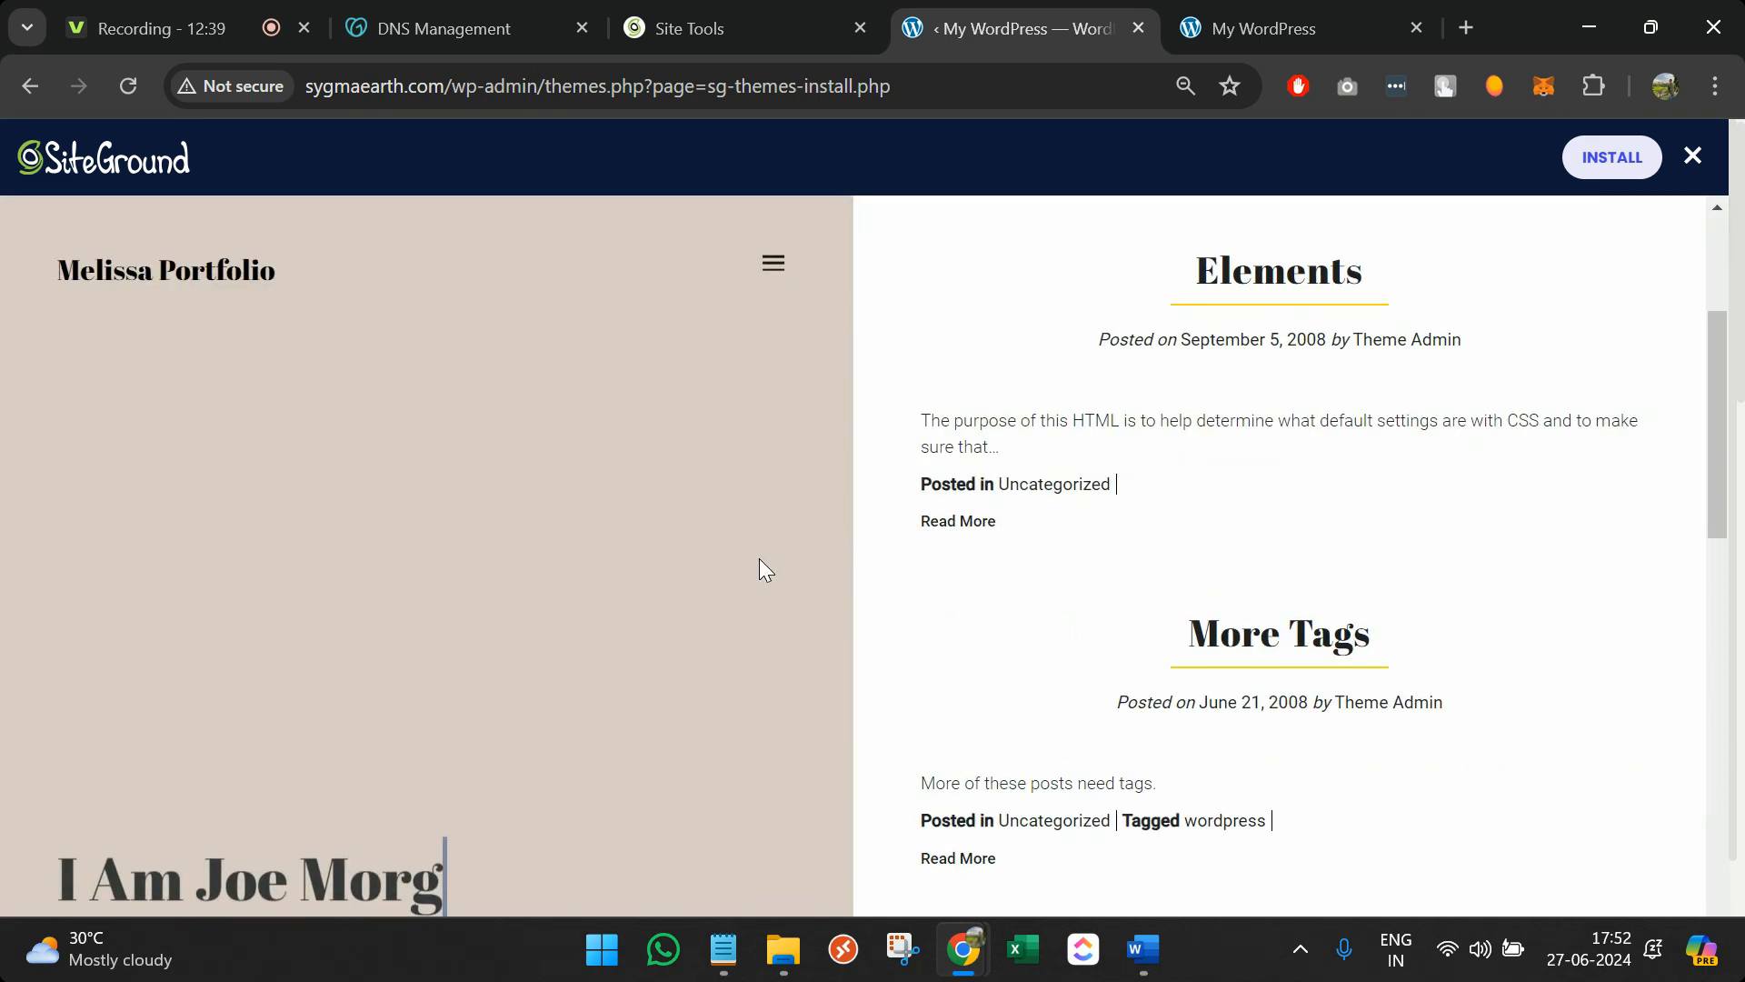
scroll(760, 558, down, 15)
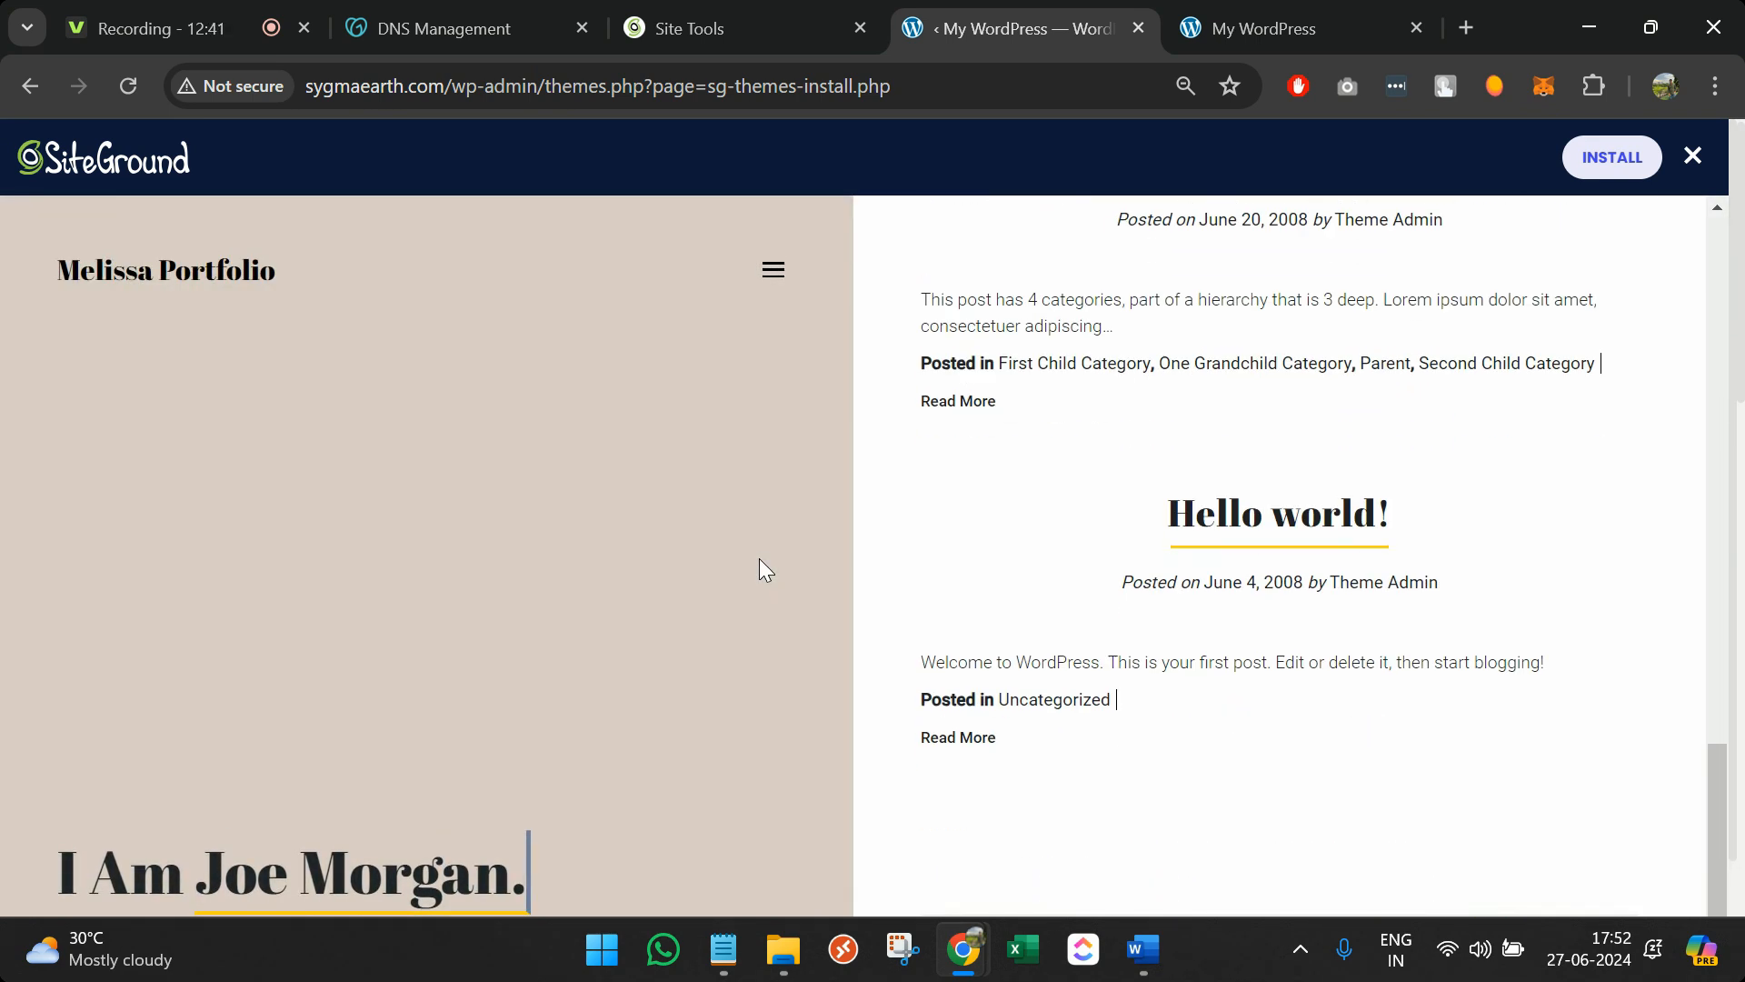
scroll(760, 558, down, 2)
scroll(760, 558, up, 12)
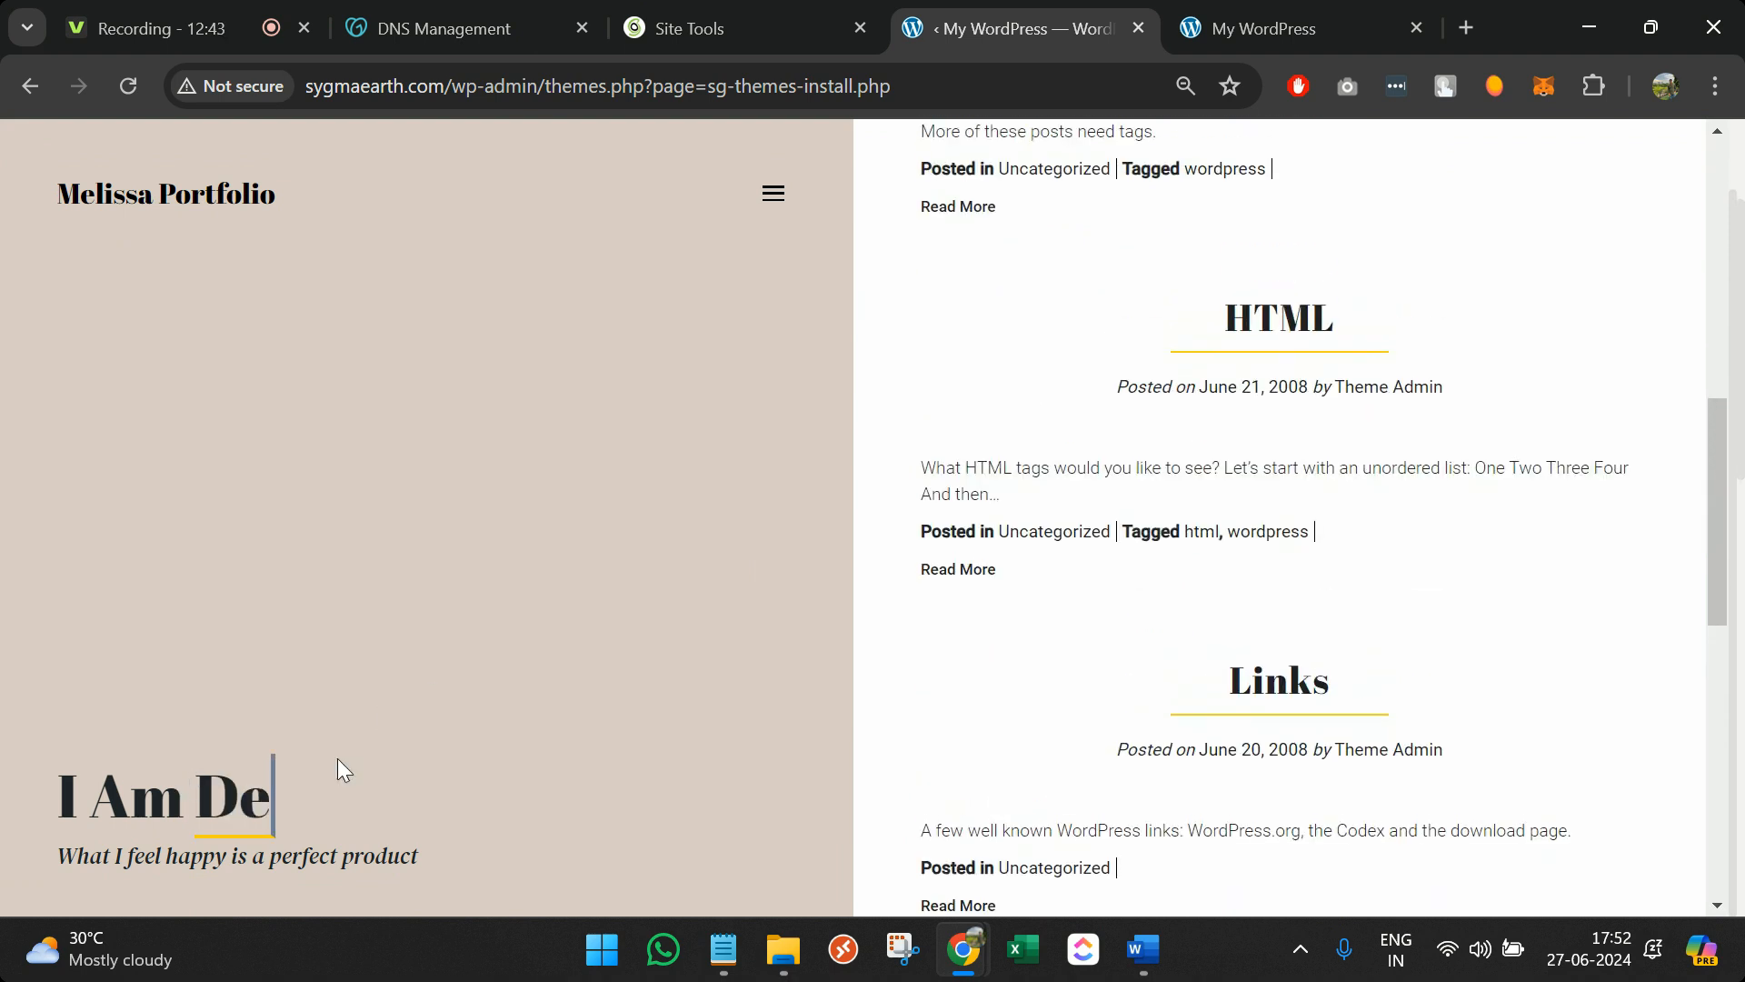
scroll(215, 406, up, 2)
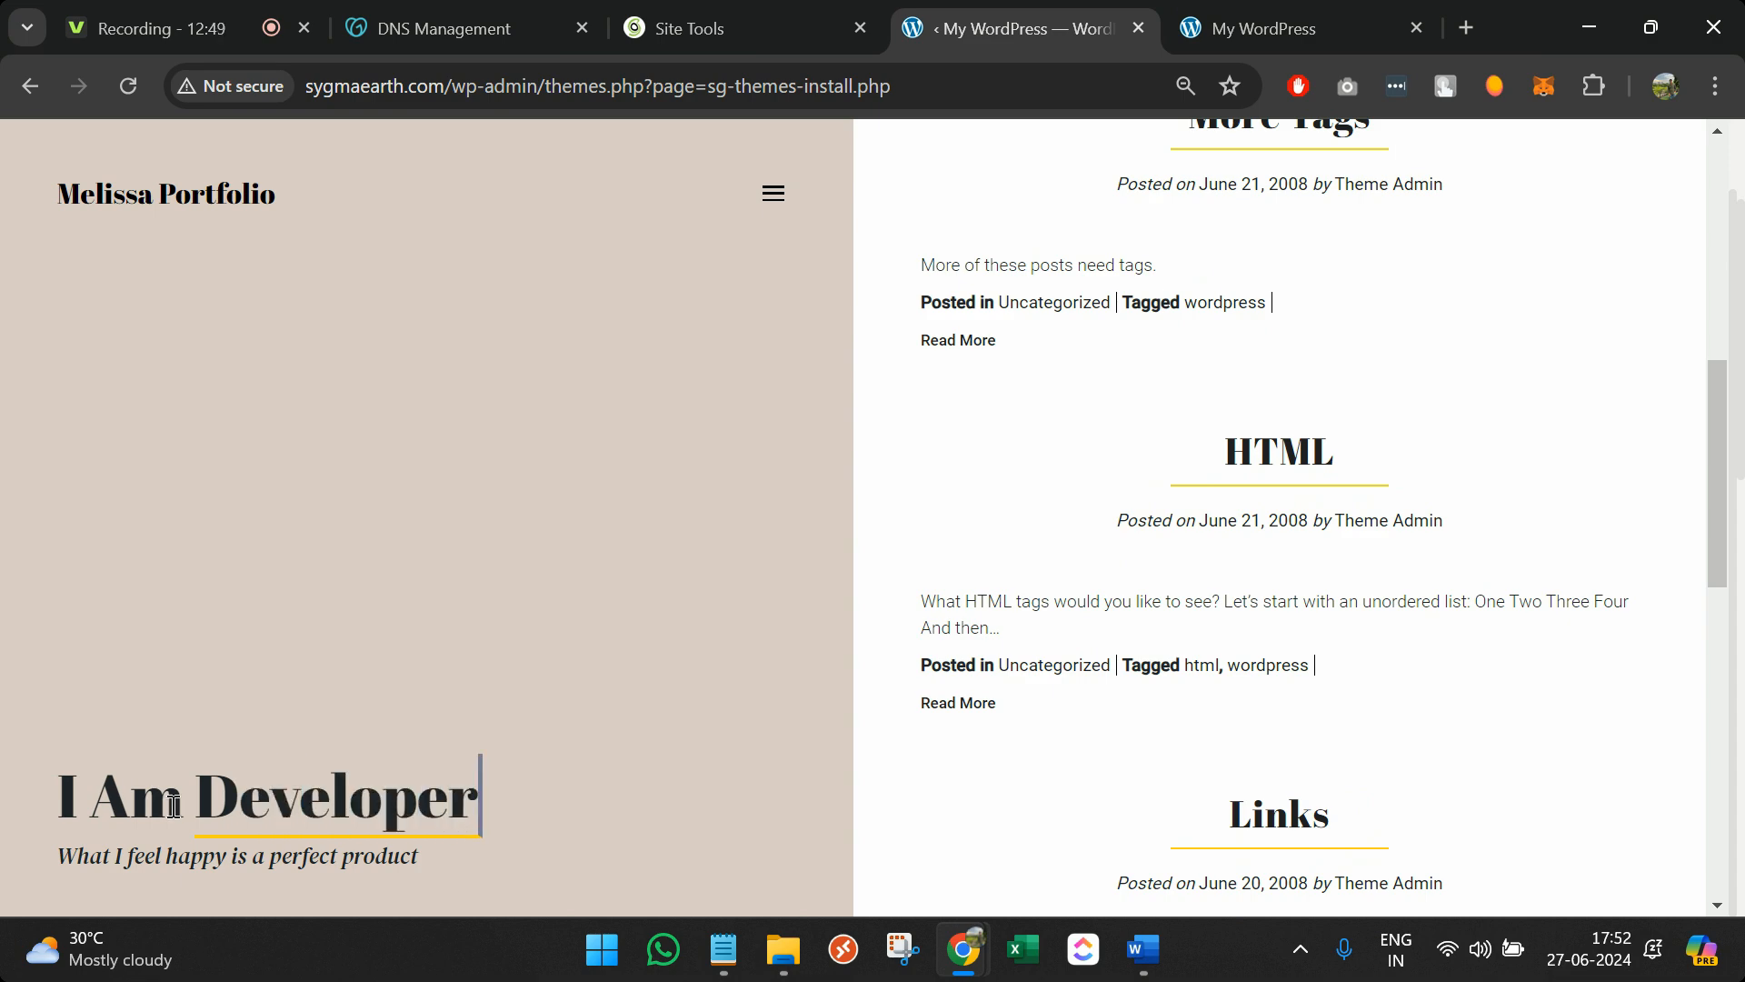
scroll(1356, 467, up, 8)
scroll(1359, 478, down, 16)
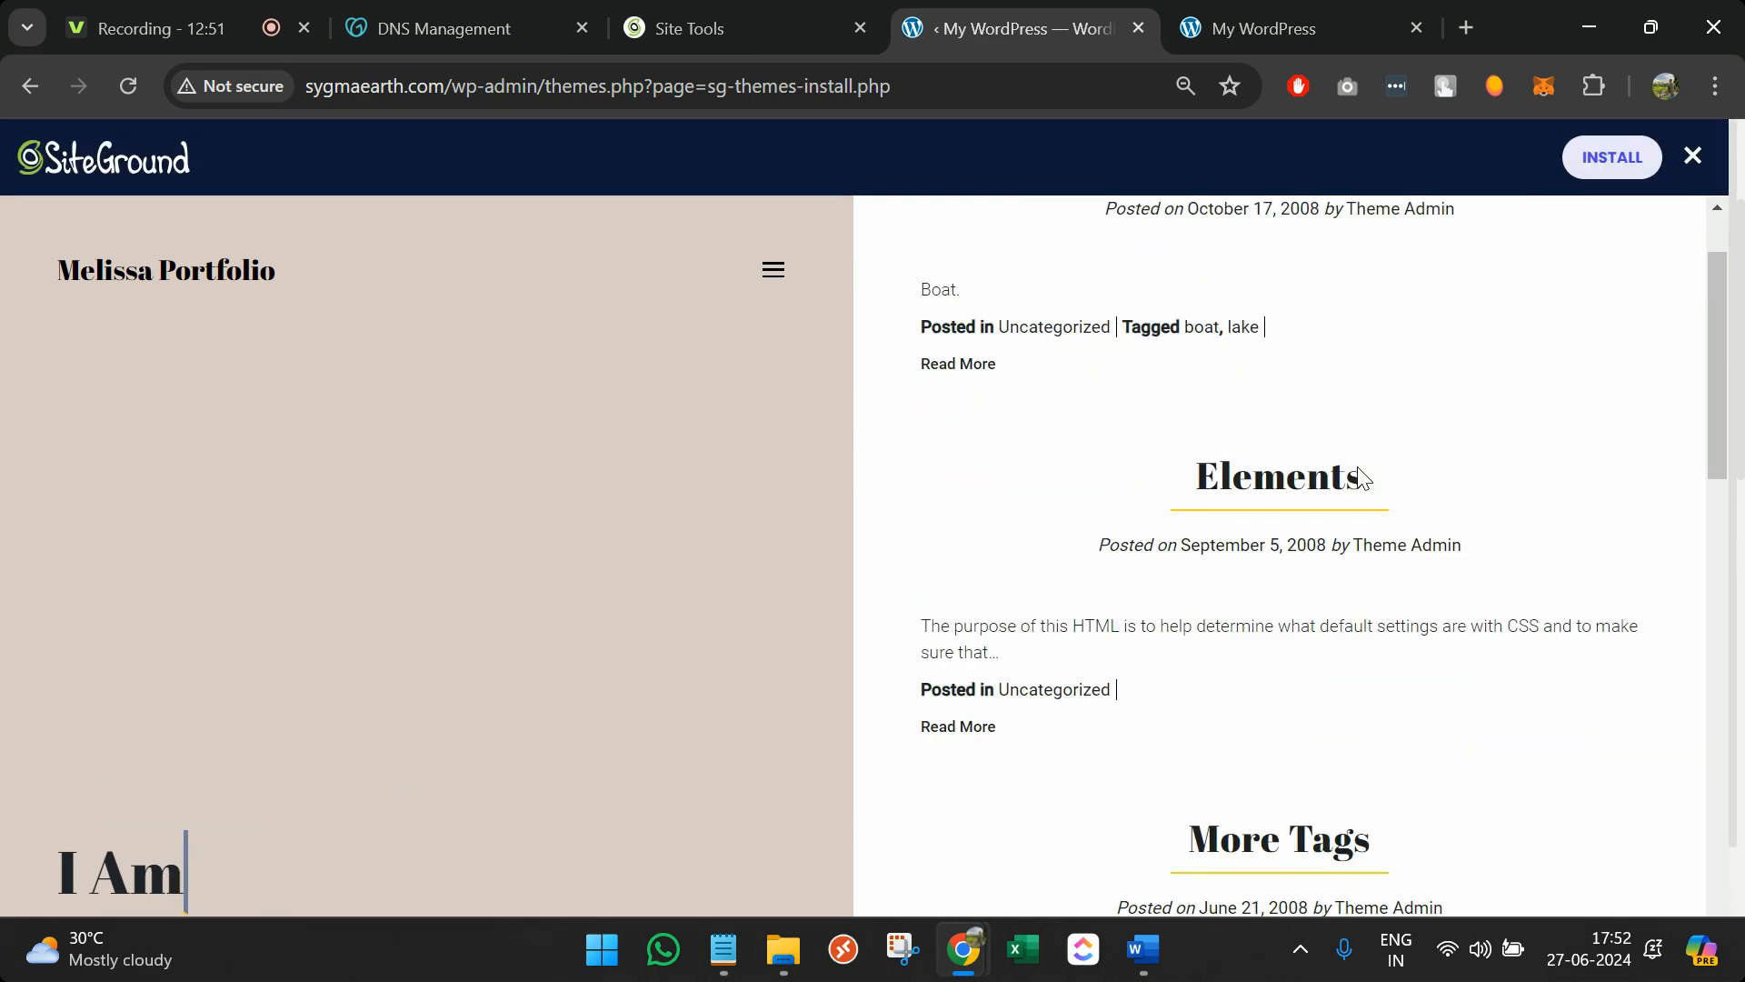
scroll(1361, 474, down, 4)
scroll(1360, 475, up, 15)
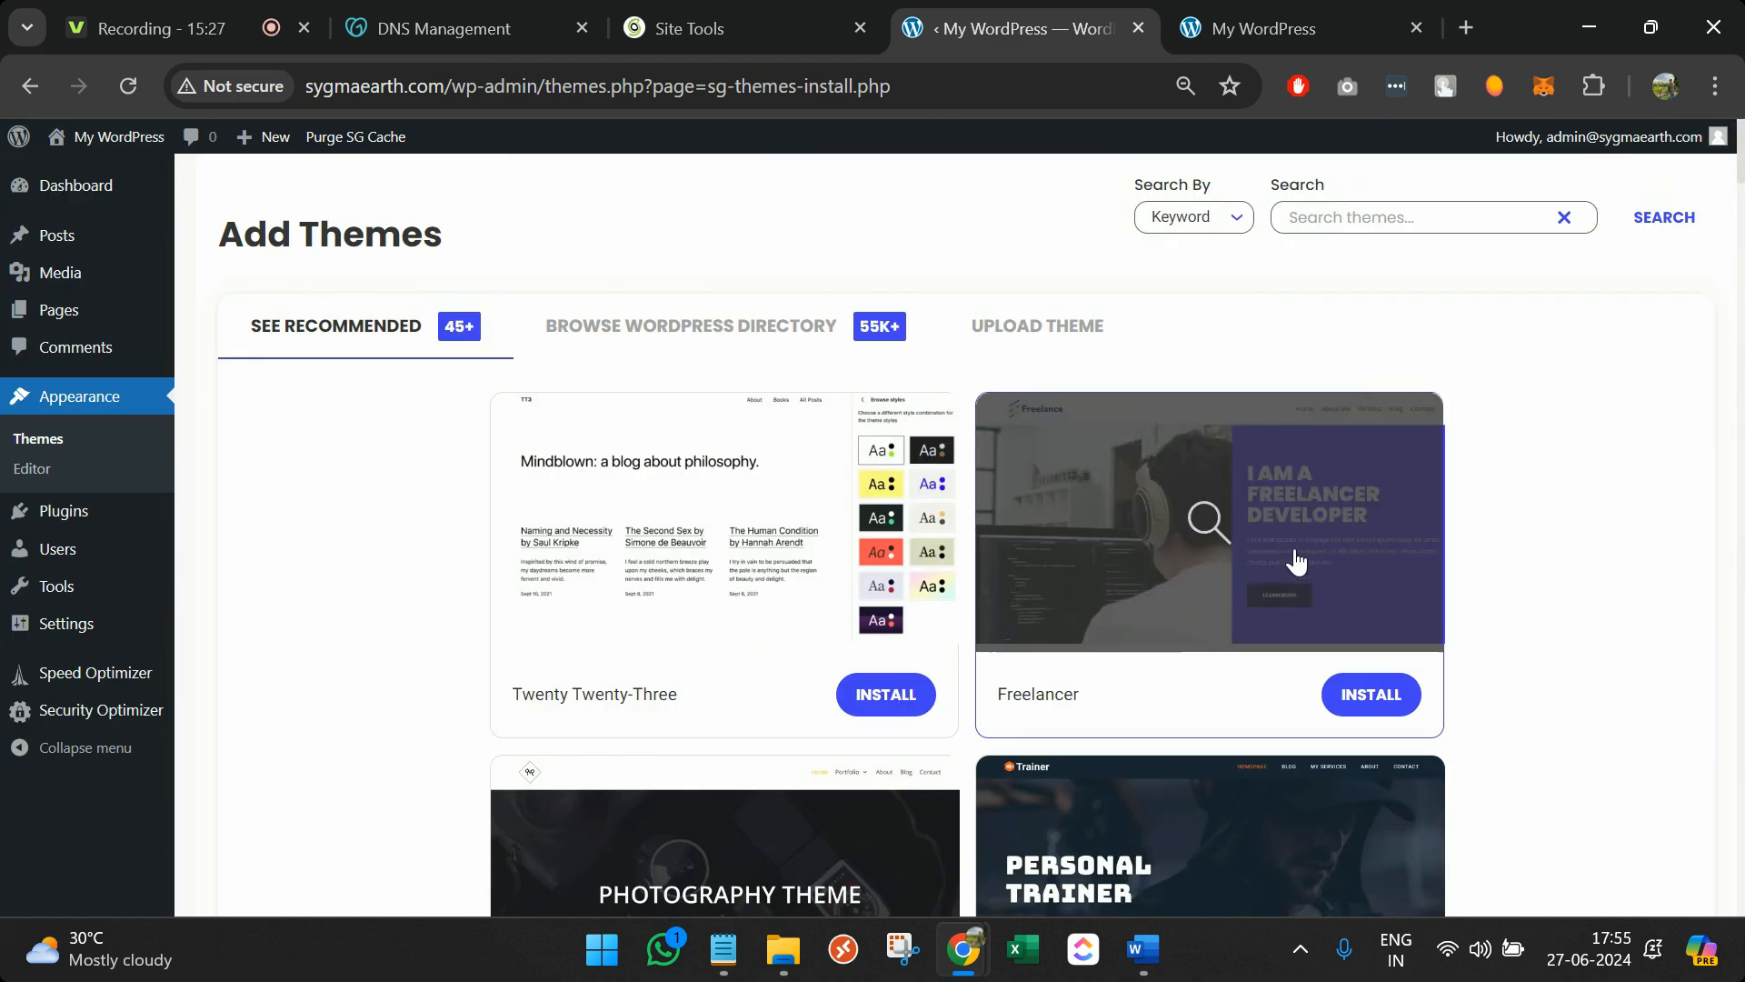
Install the Freelancer theme with its sample data imported, and open a new browser tab
click(1365, 684)
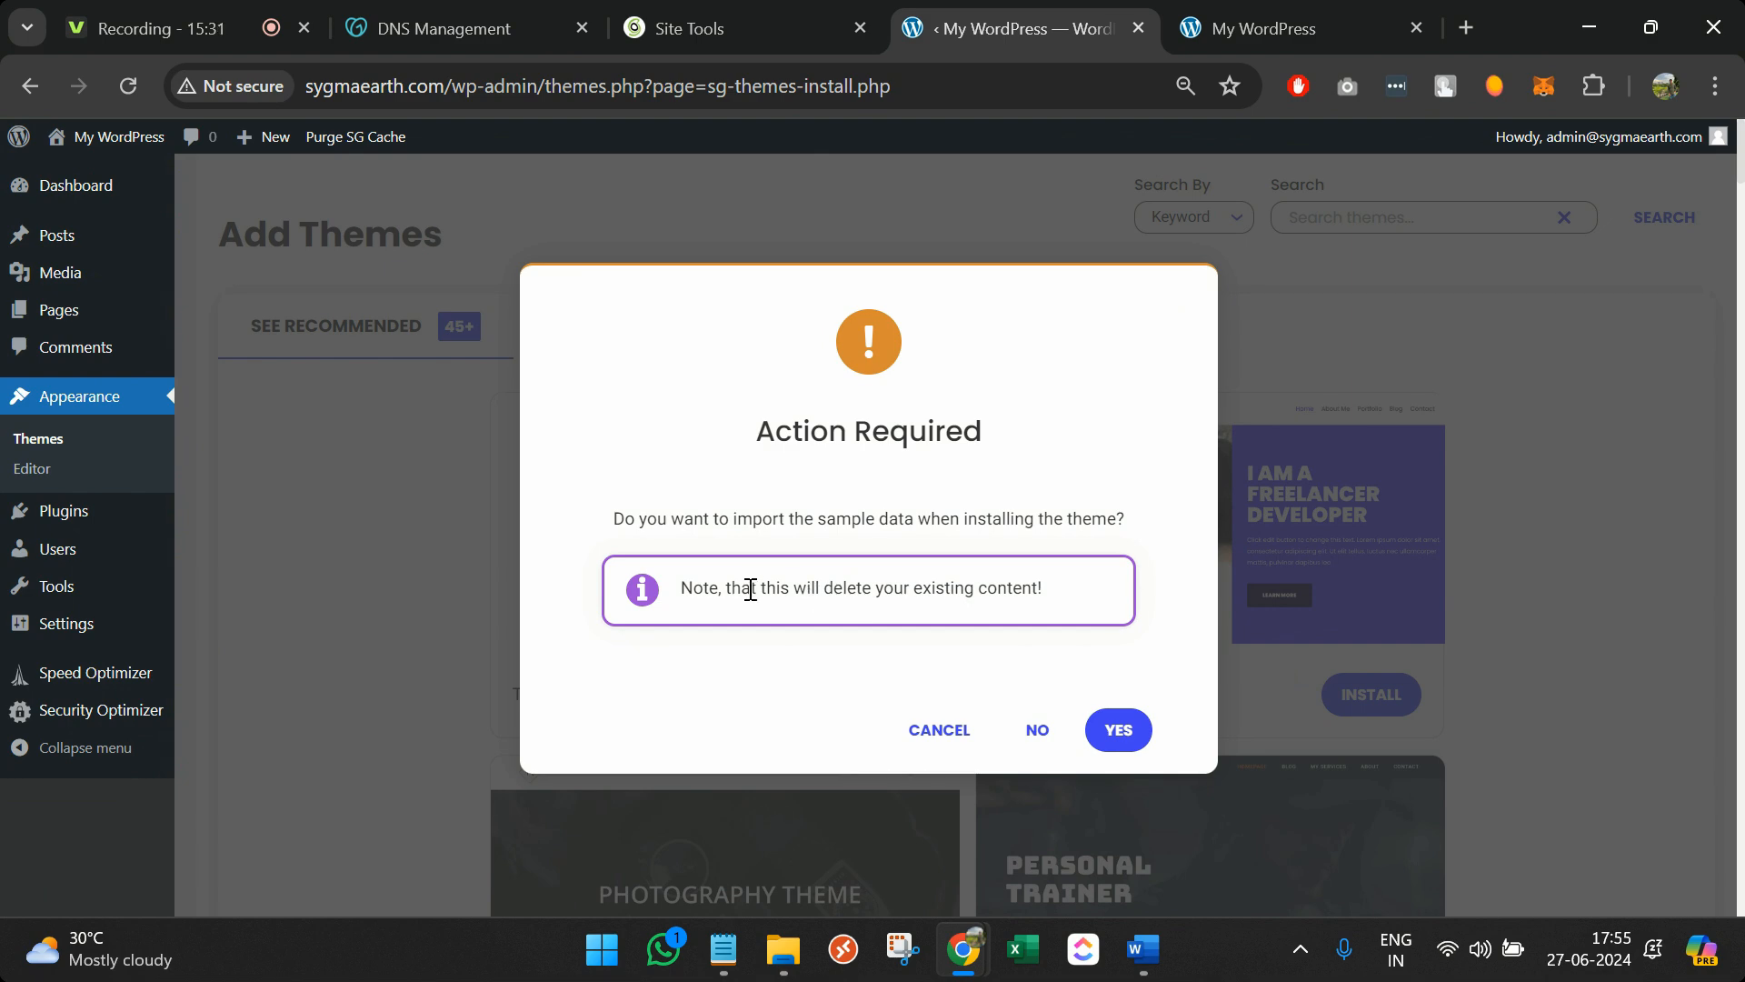
click(1111, 729)
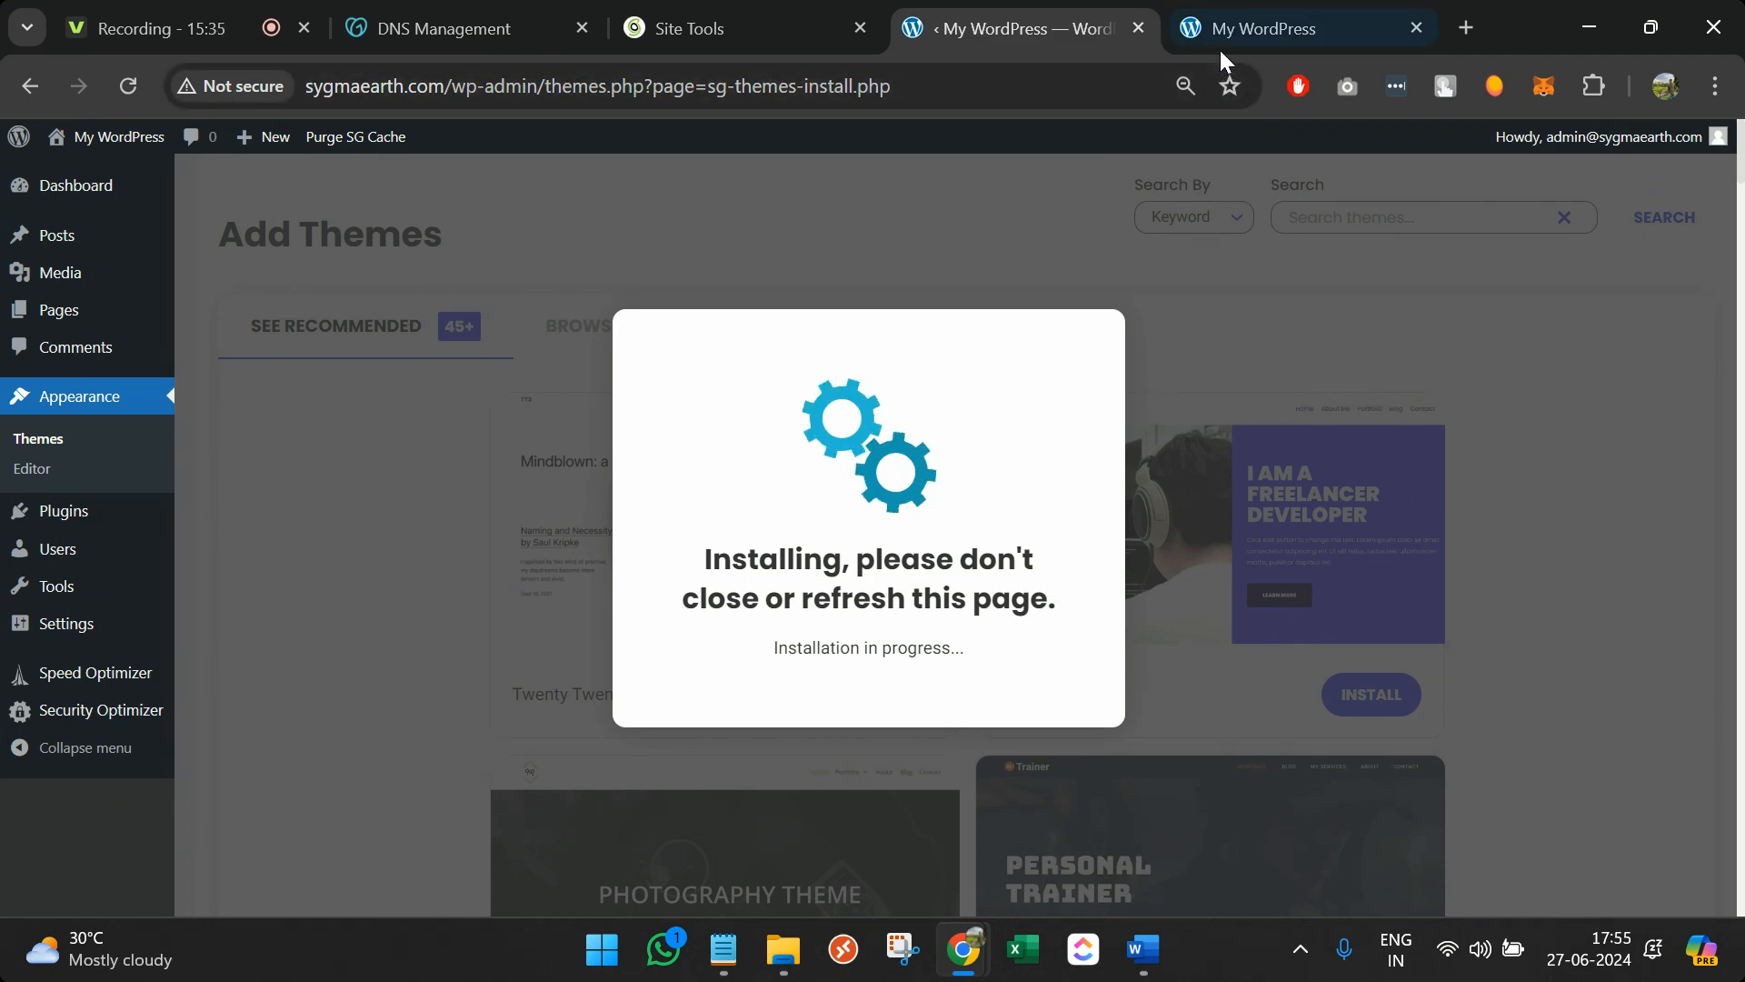
click(1470, 27)
Go to themeforest.net and search for 'portfolio theme'
text(them)
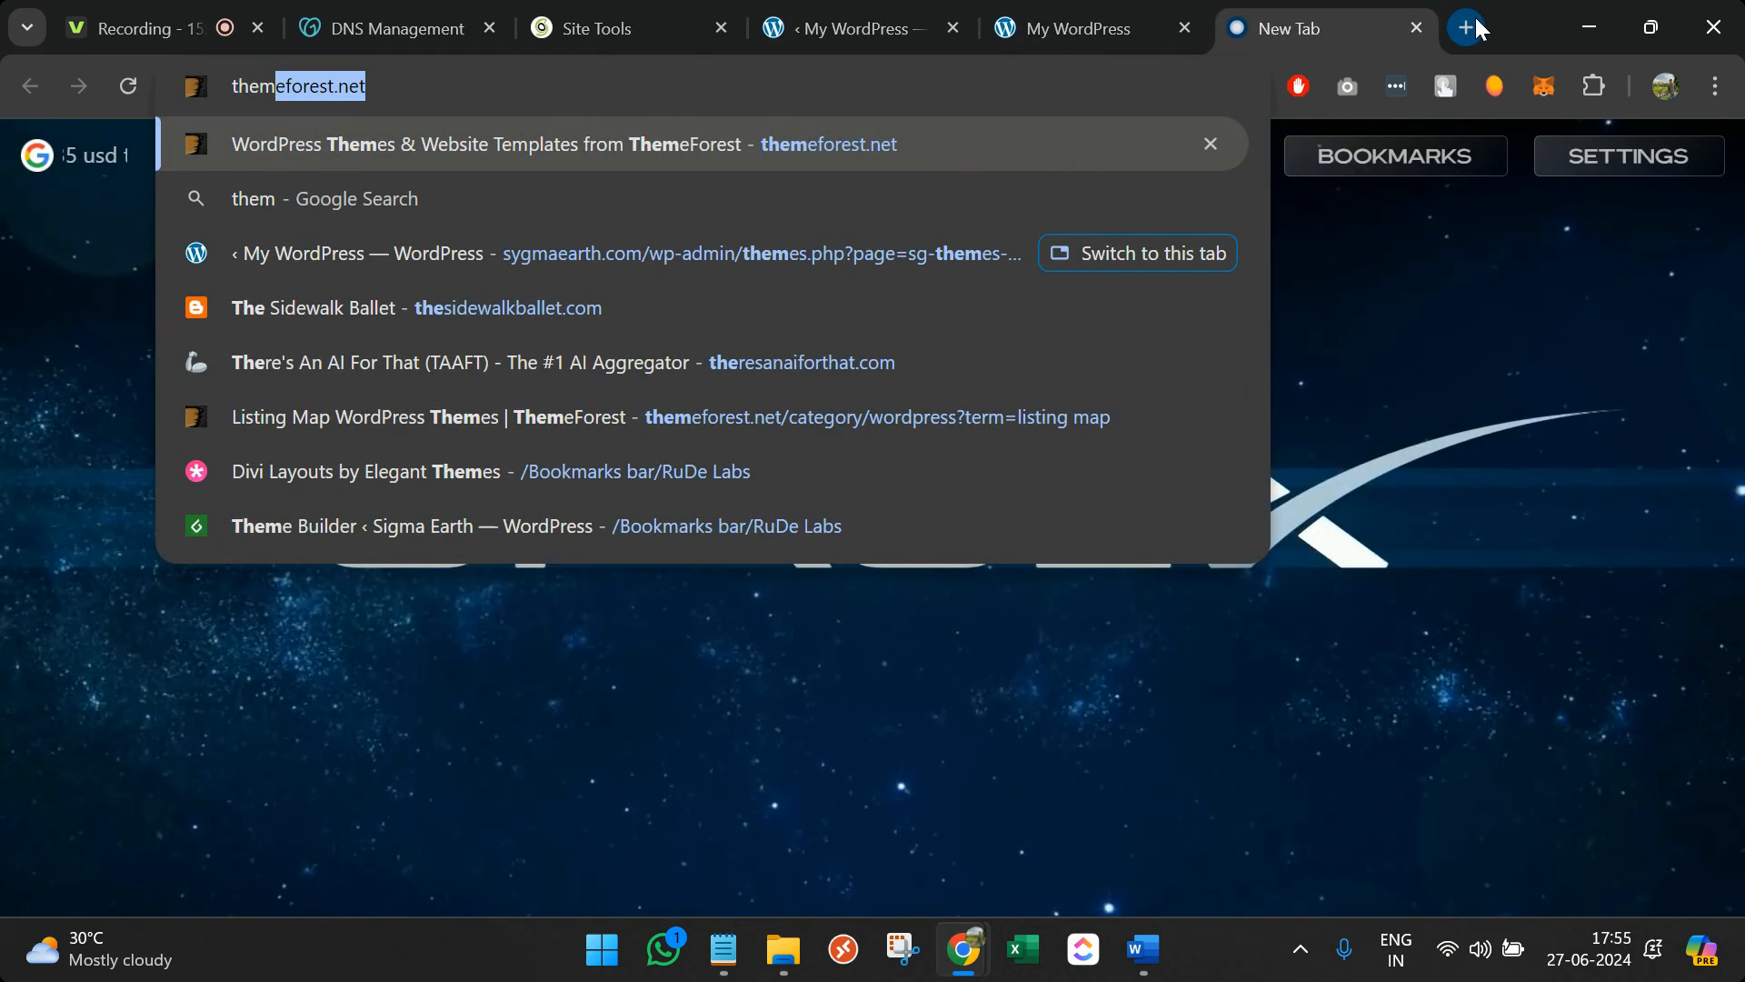
key(Return)
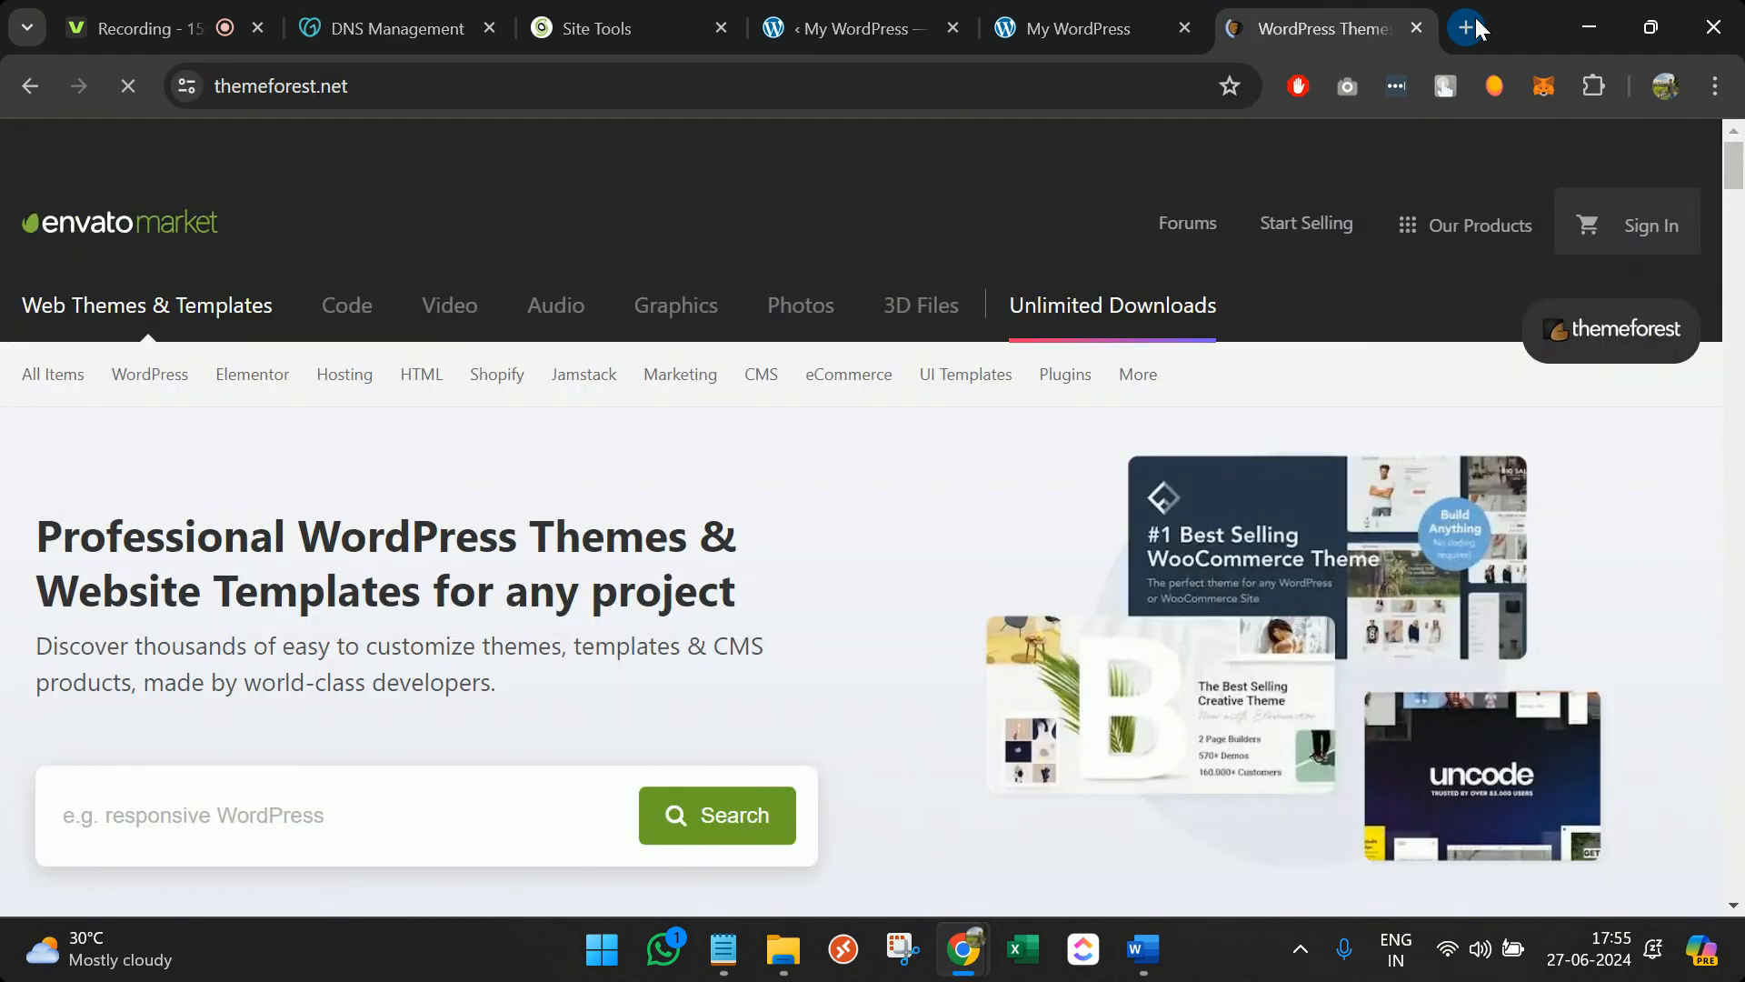
click(441, 828)
text(p)
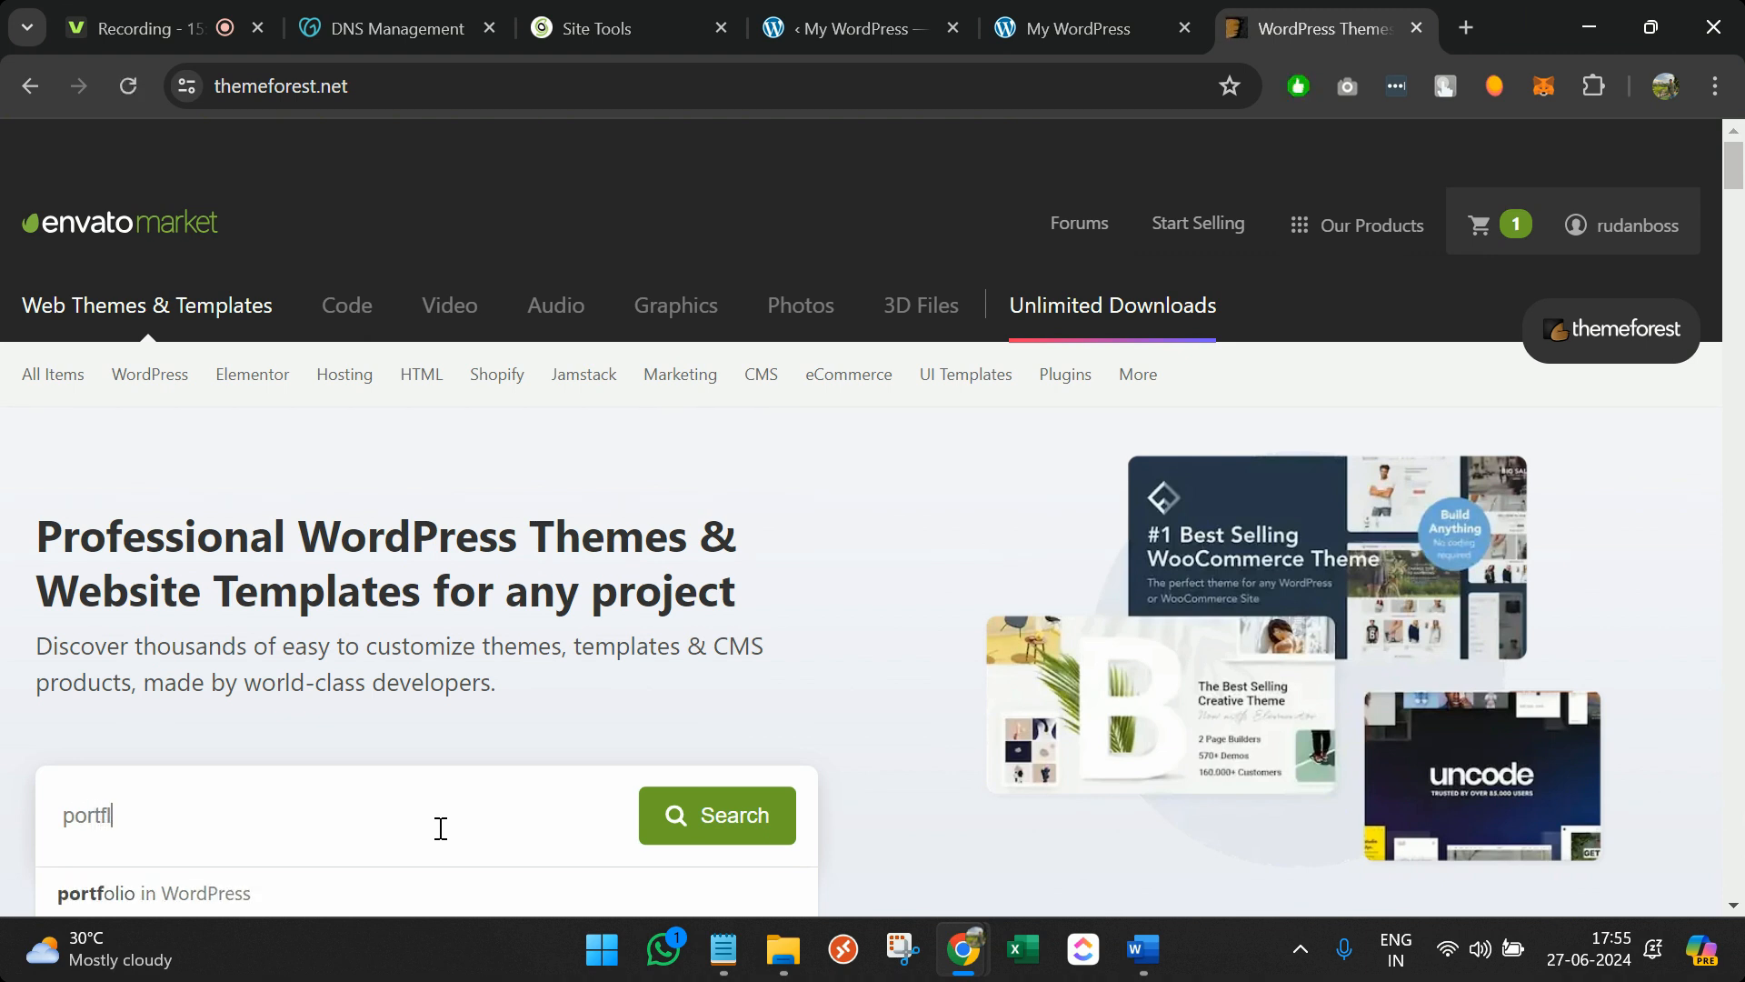
text(ortfl)
key(BackSpace)
text(olio them)
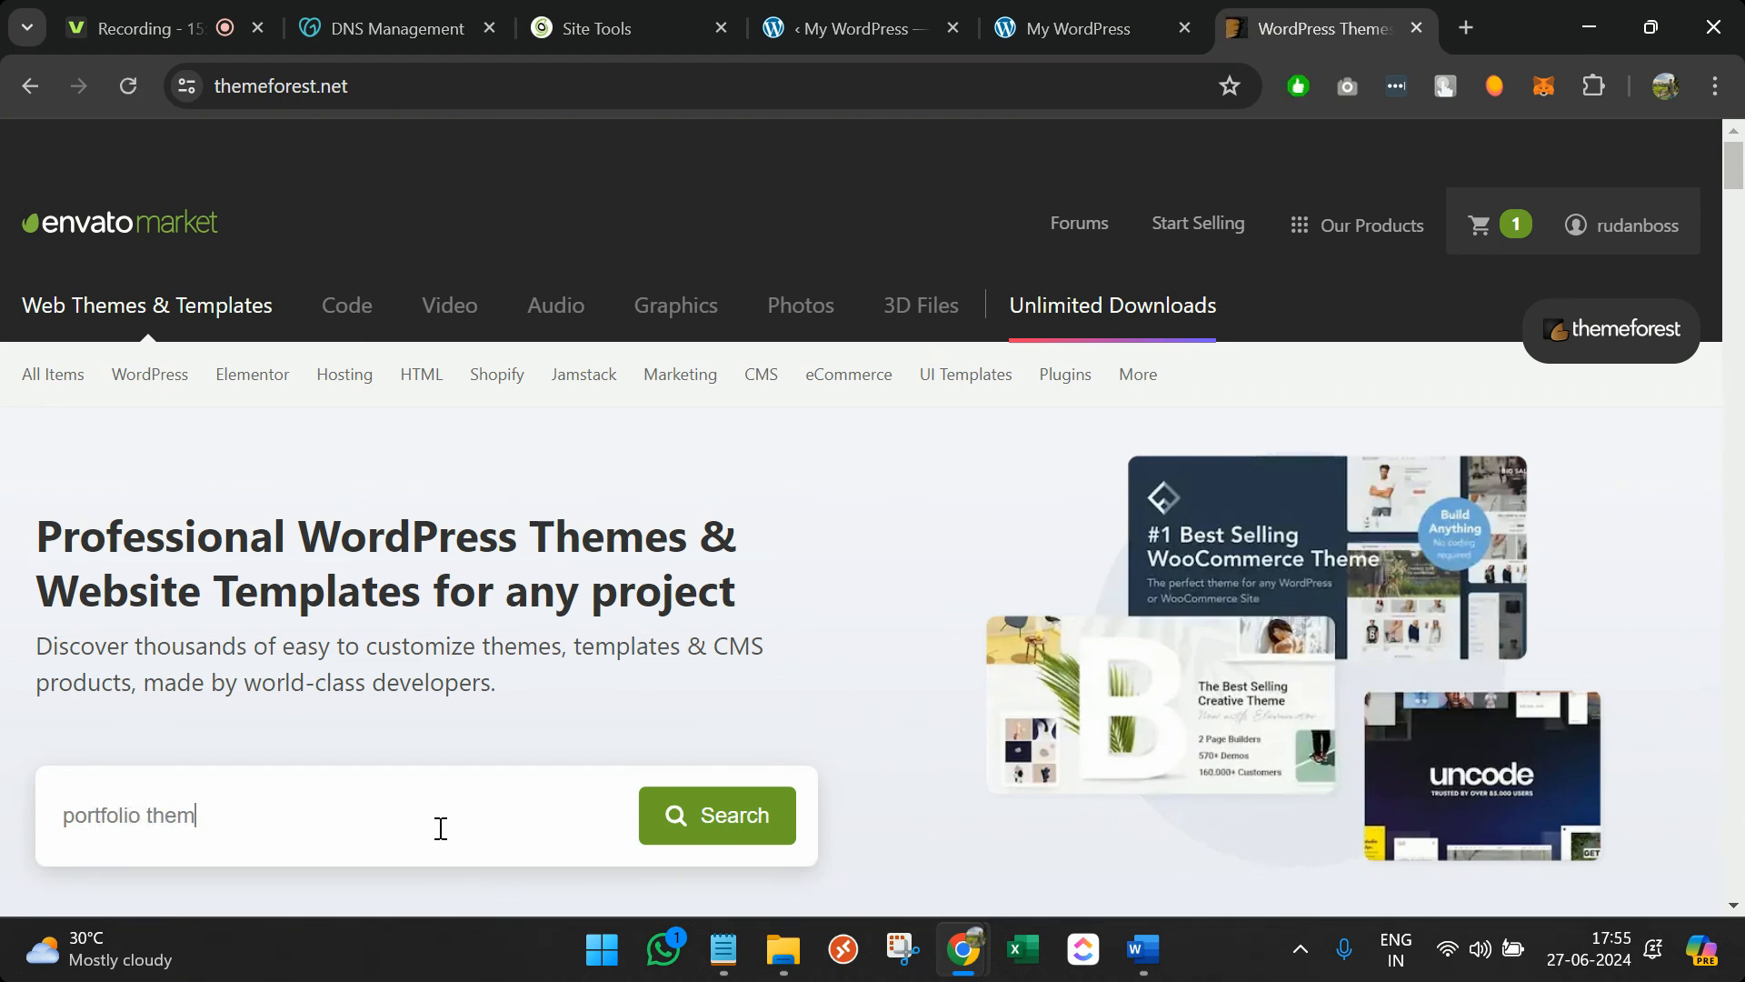
text(e)
Filter the 'portfolio theme' results to WordPress themes and browse the listings
scroll(438, 831, down, 3)
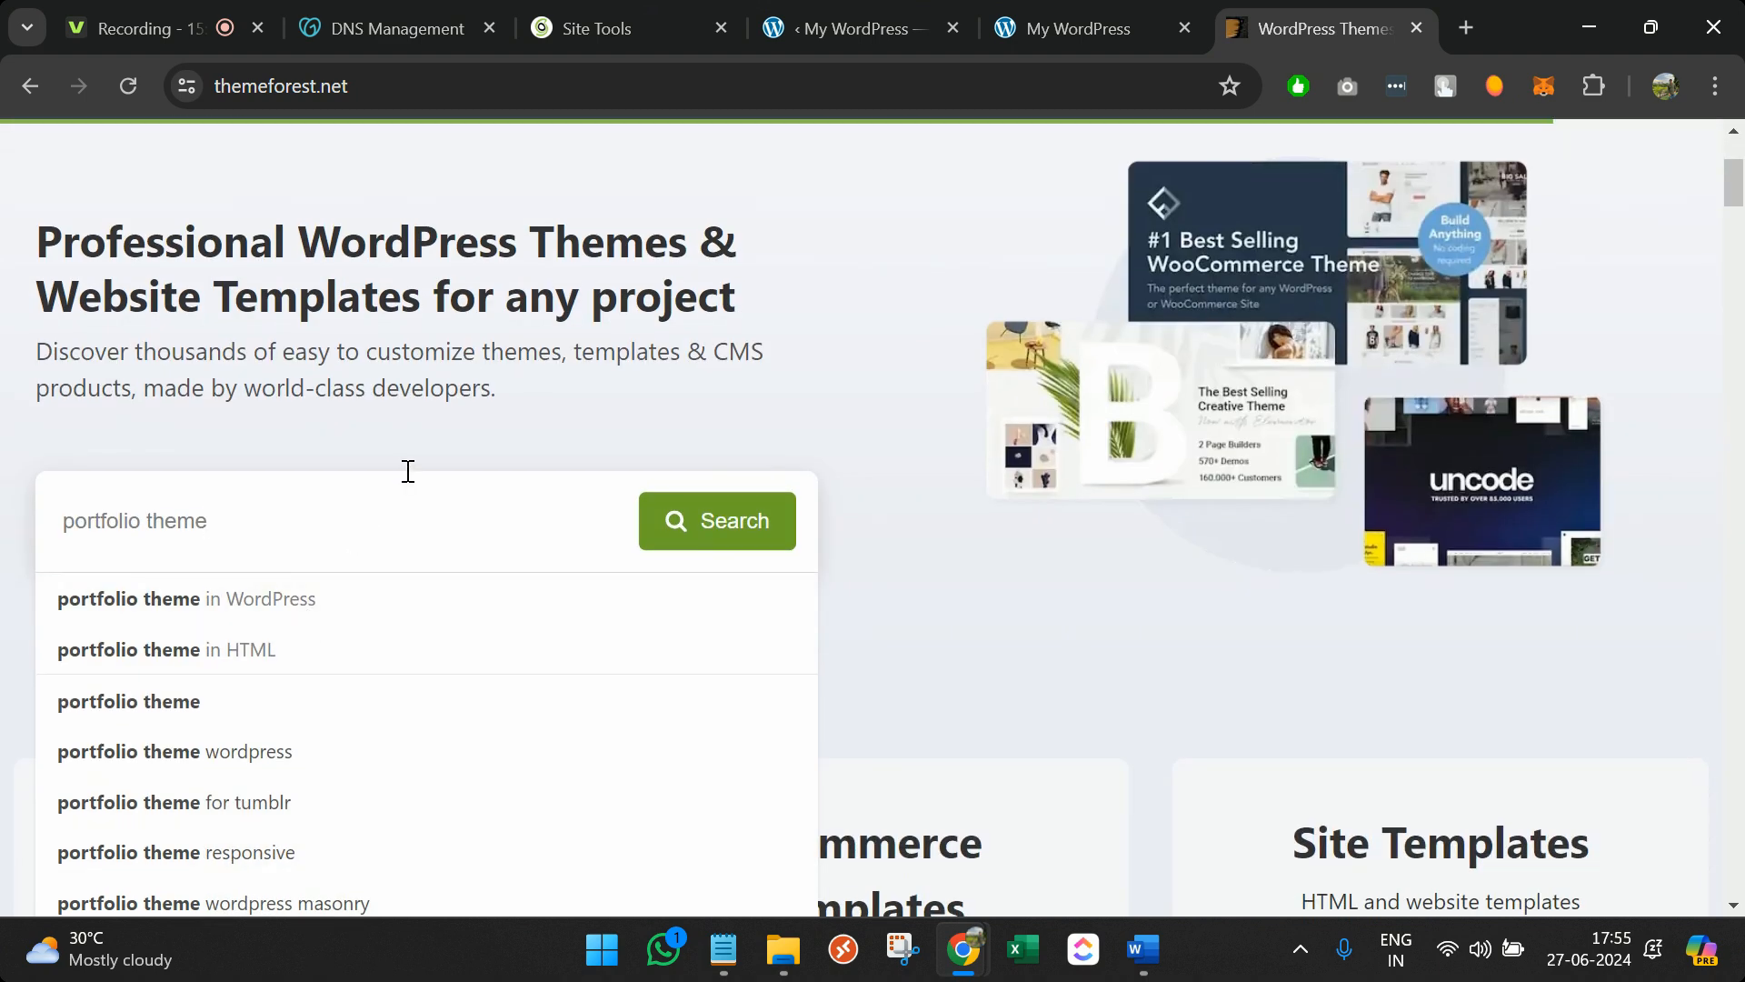
scroll(405, 479, down, 3)
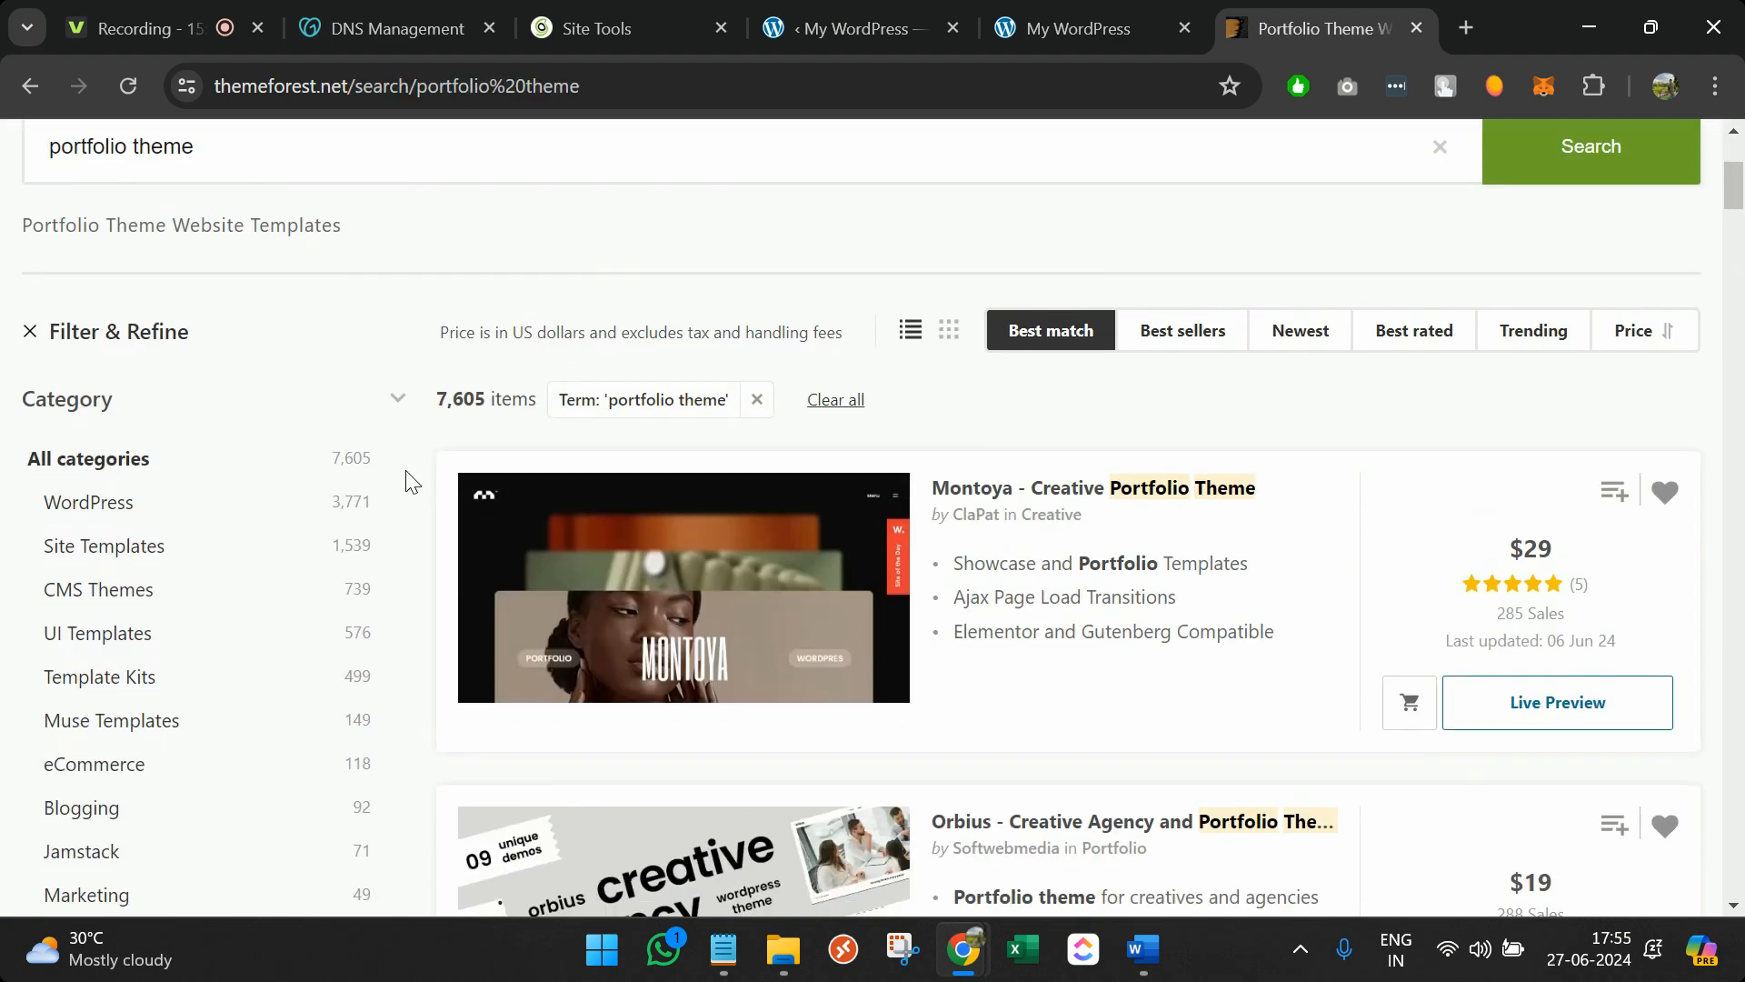
scroll(91, 522, down, 1)
click(92, 523)
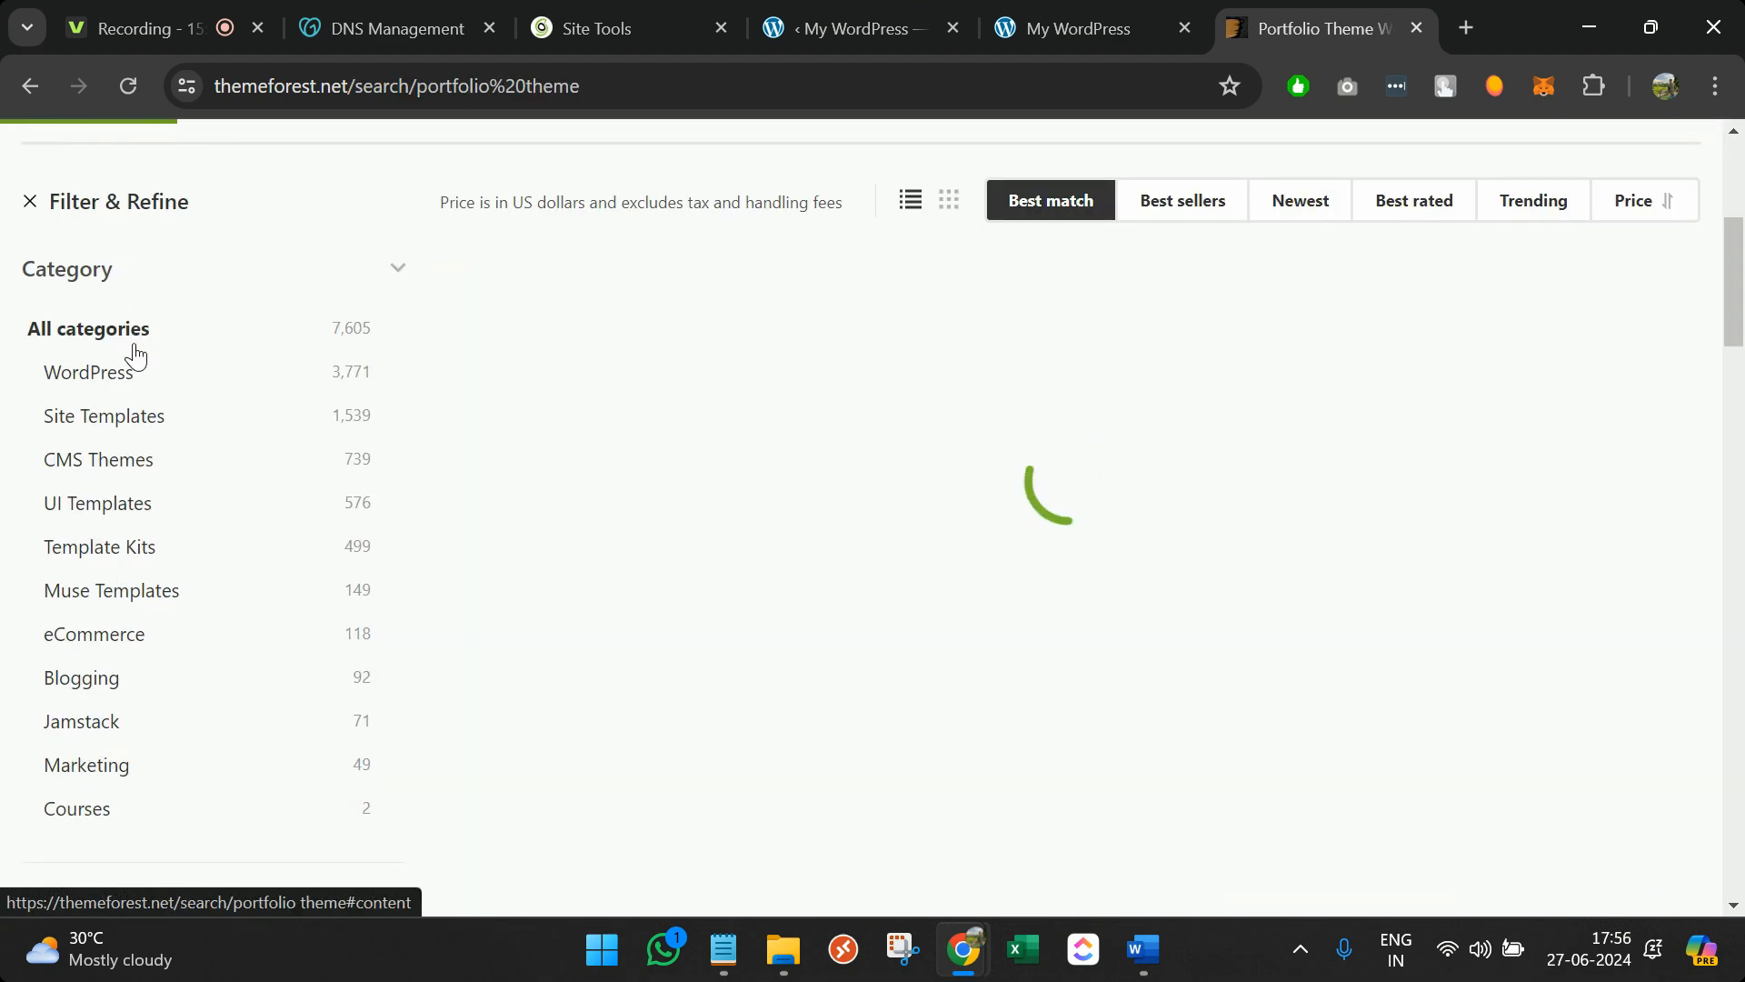
click(122, 390)
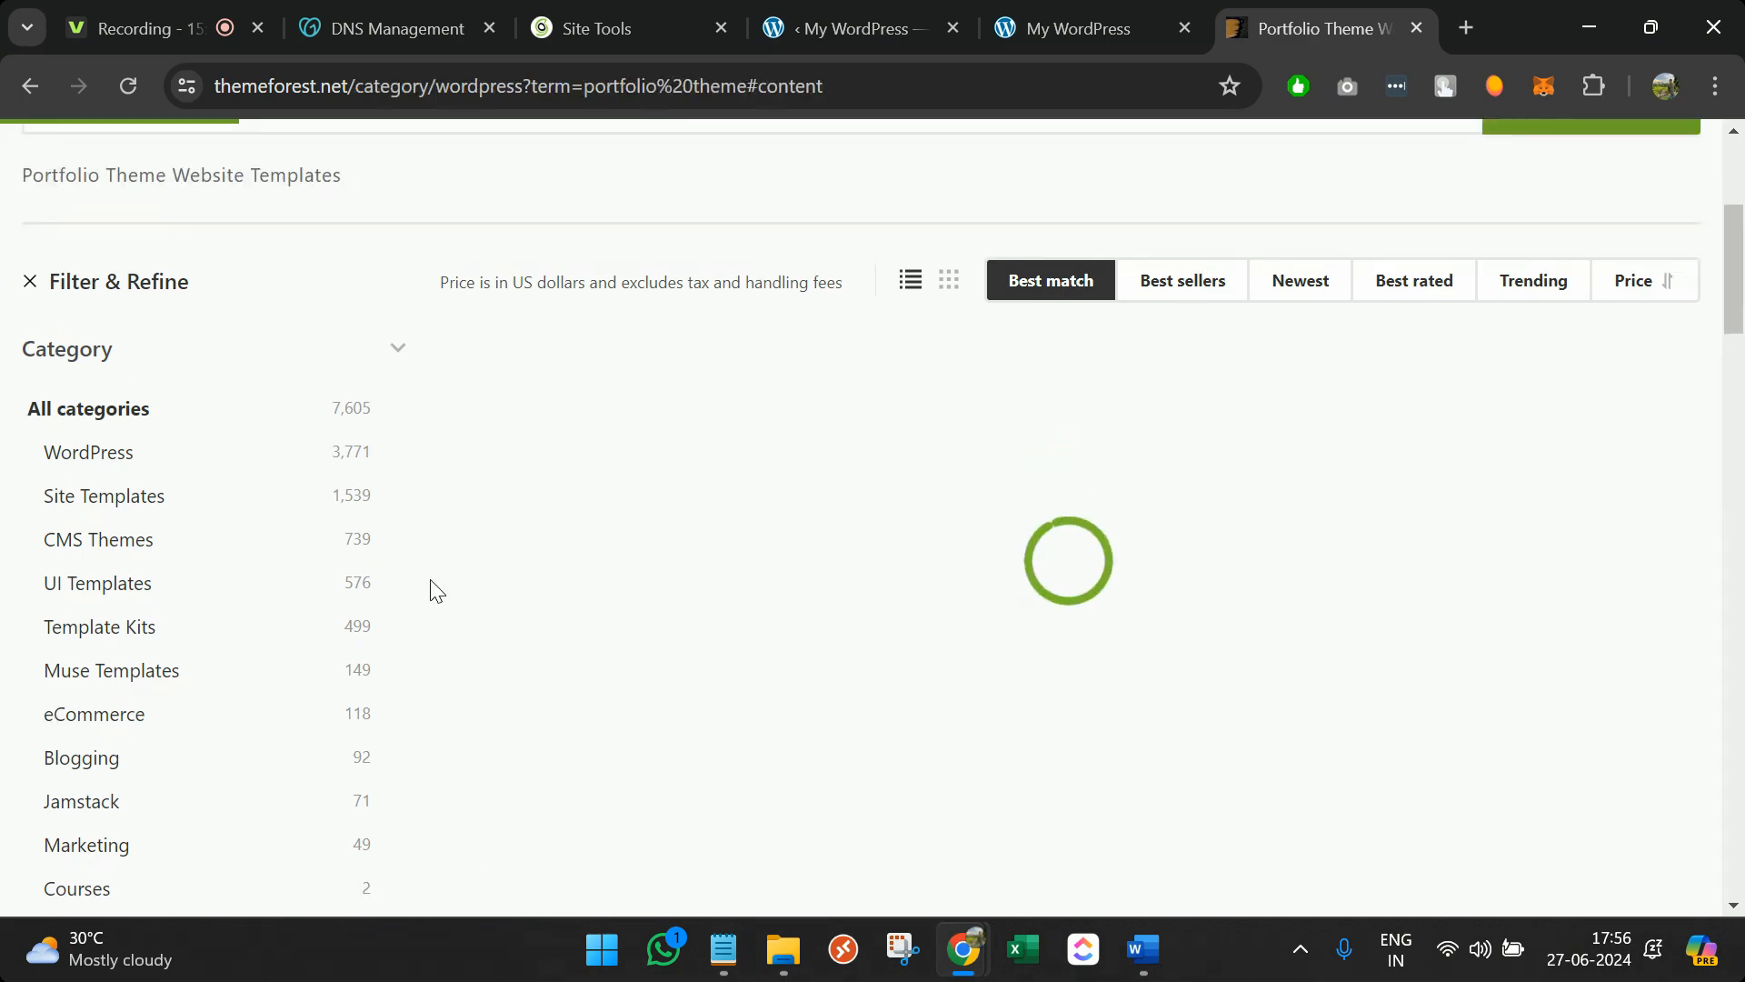
scroll(434, 589, down, 15)
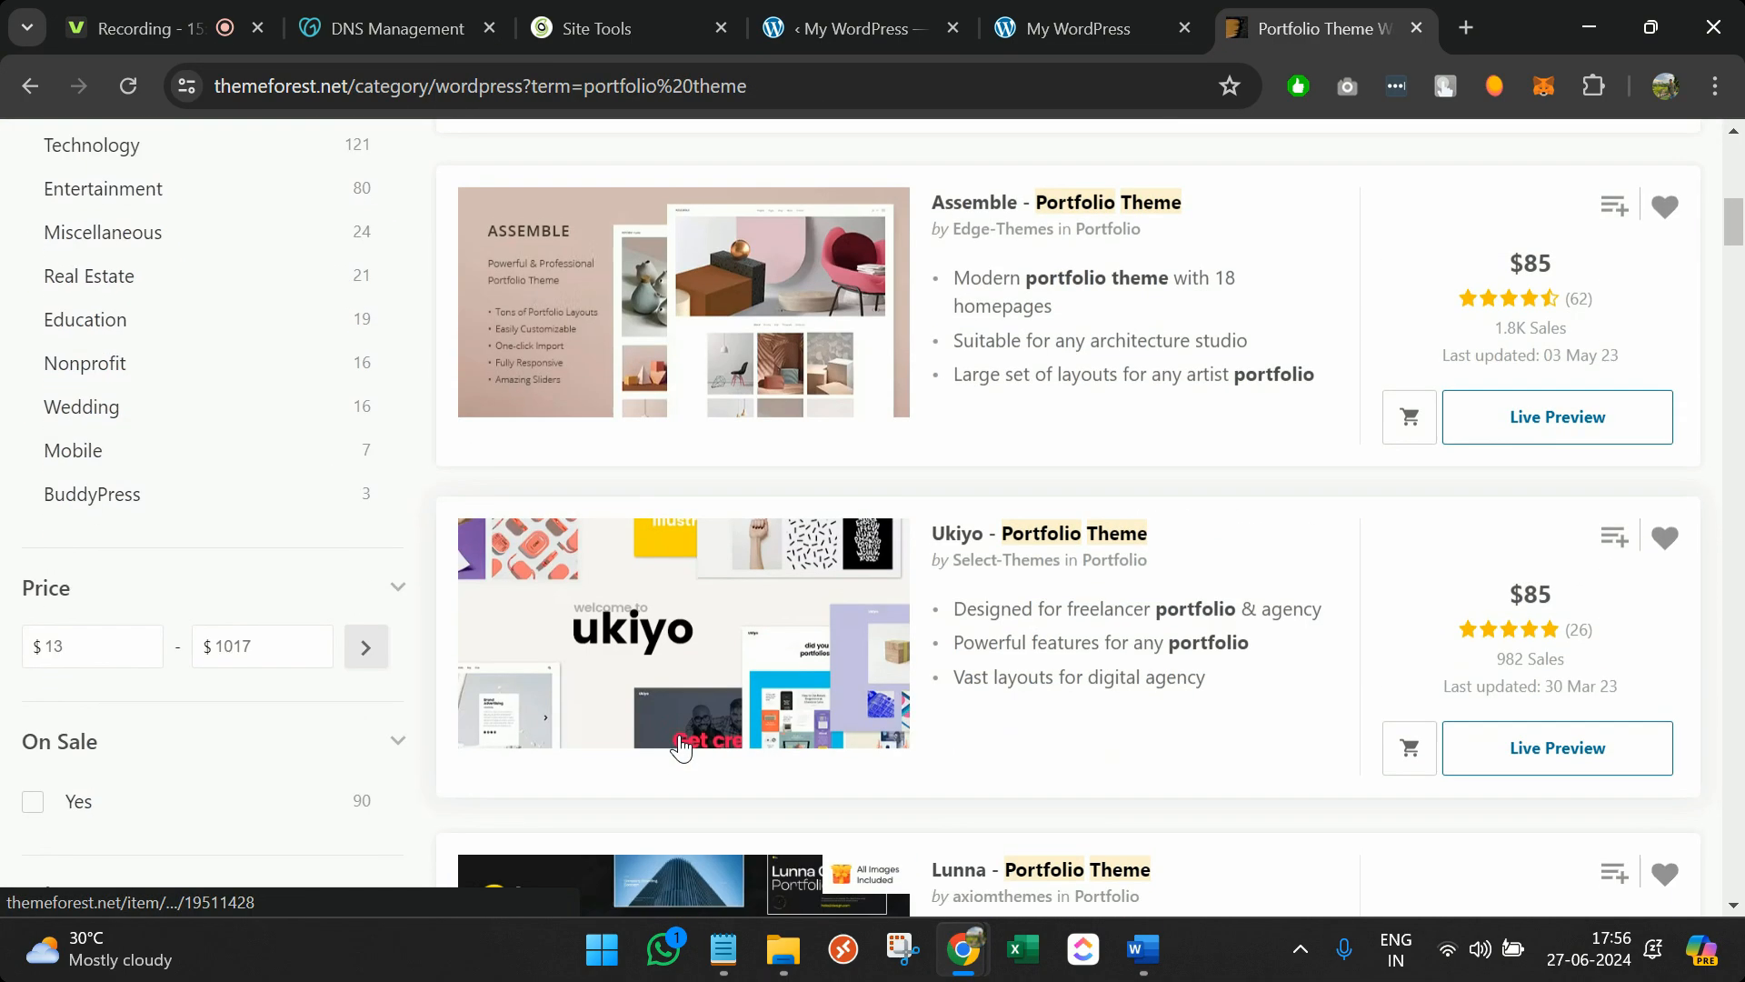
scroll(682, 740, up, 5)
scroll(682, 740, down, 7)
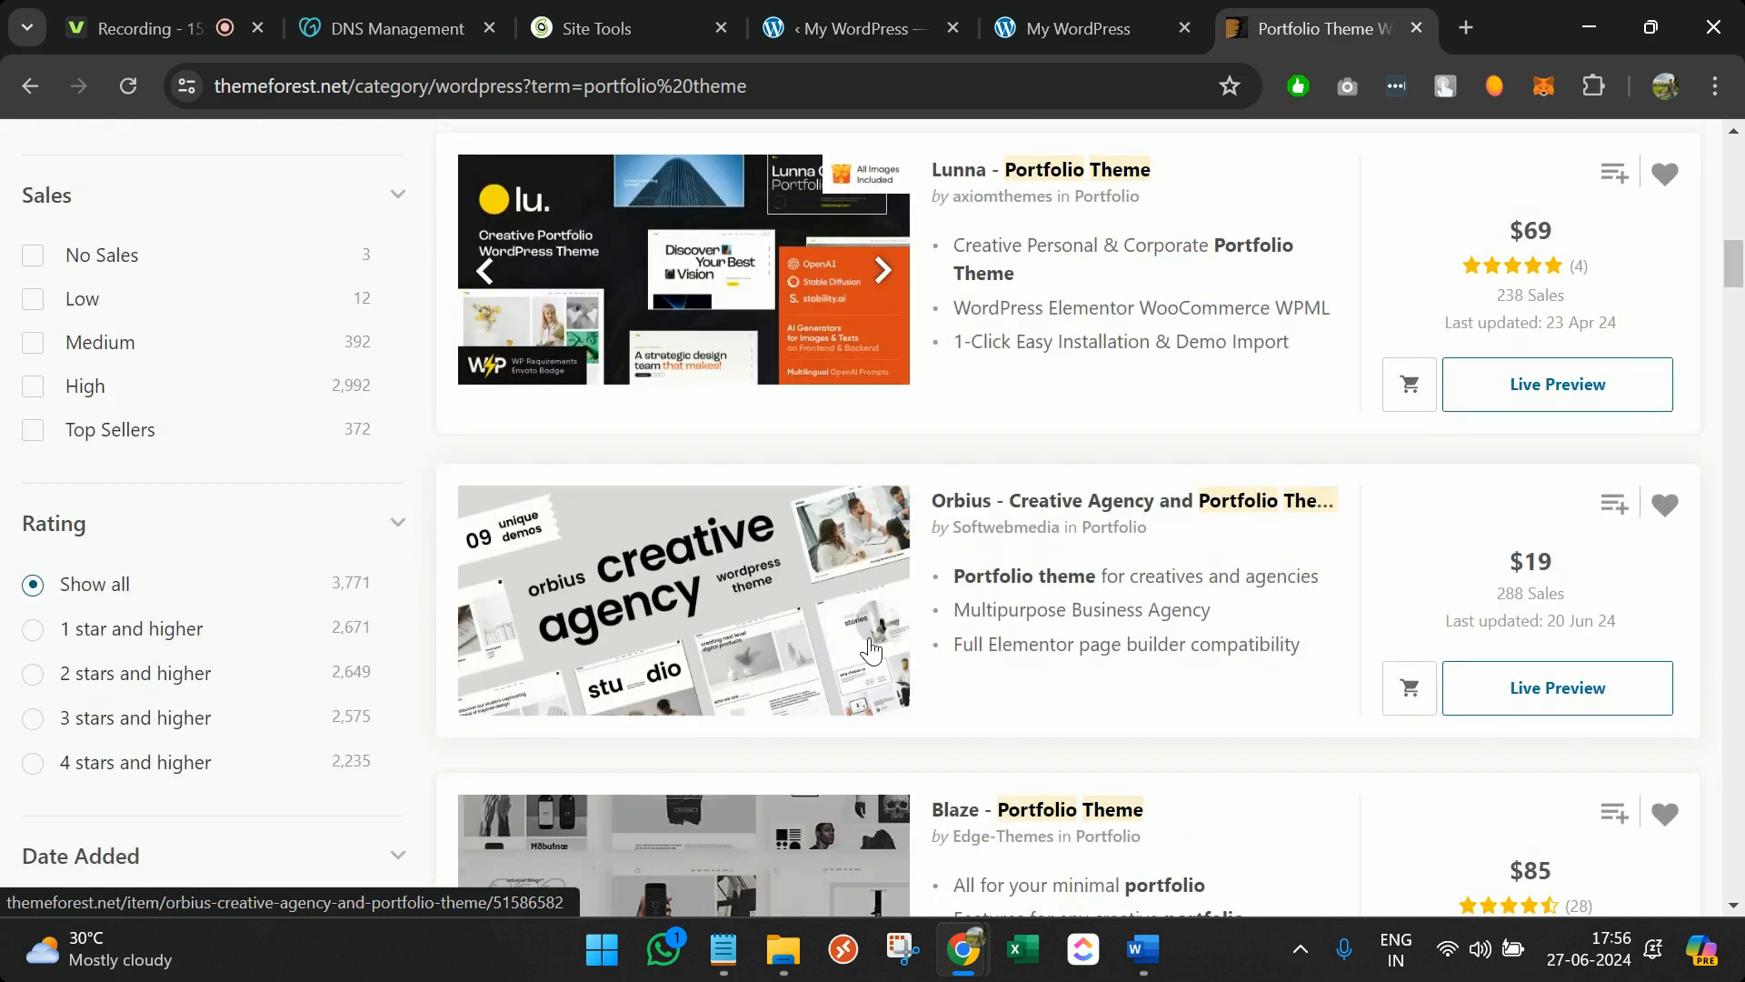
scroll(943, 693, up, 2)
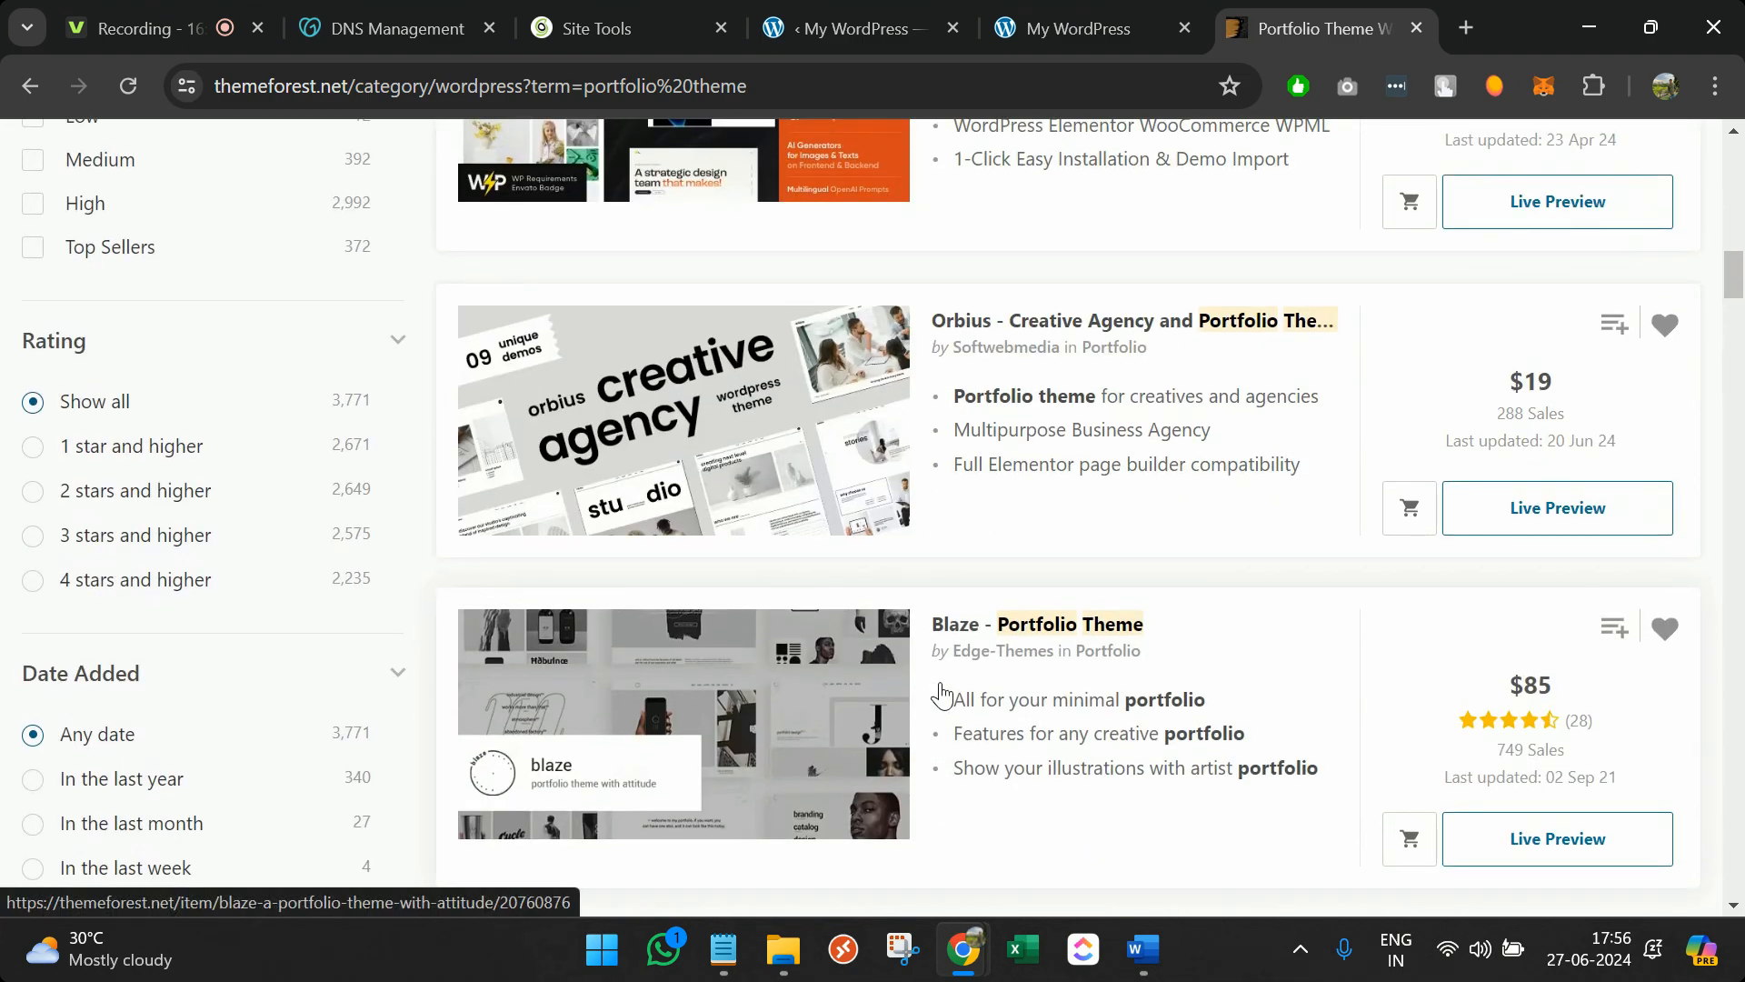
scroll(943, 693, up, 4)
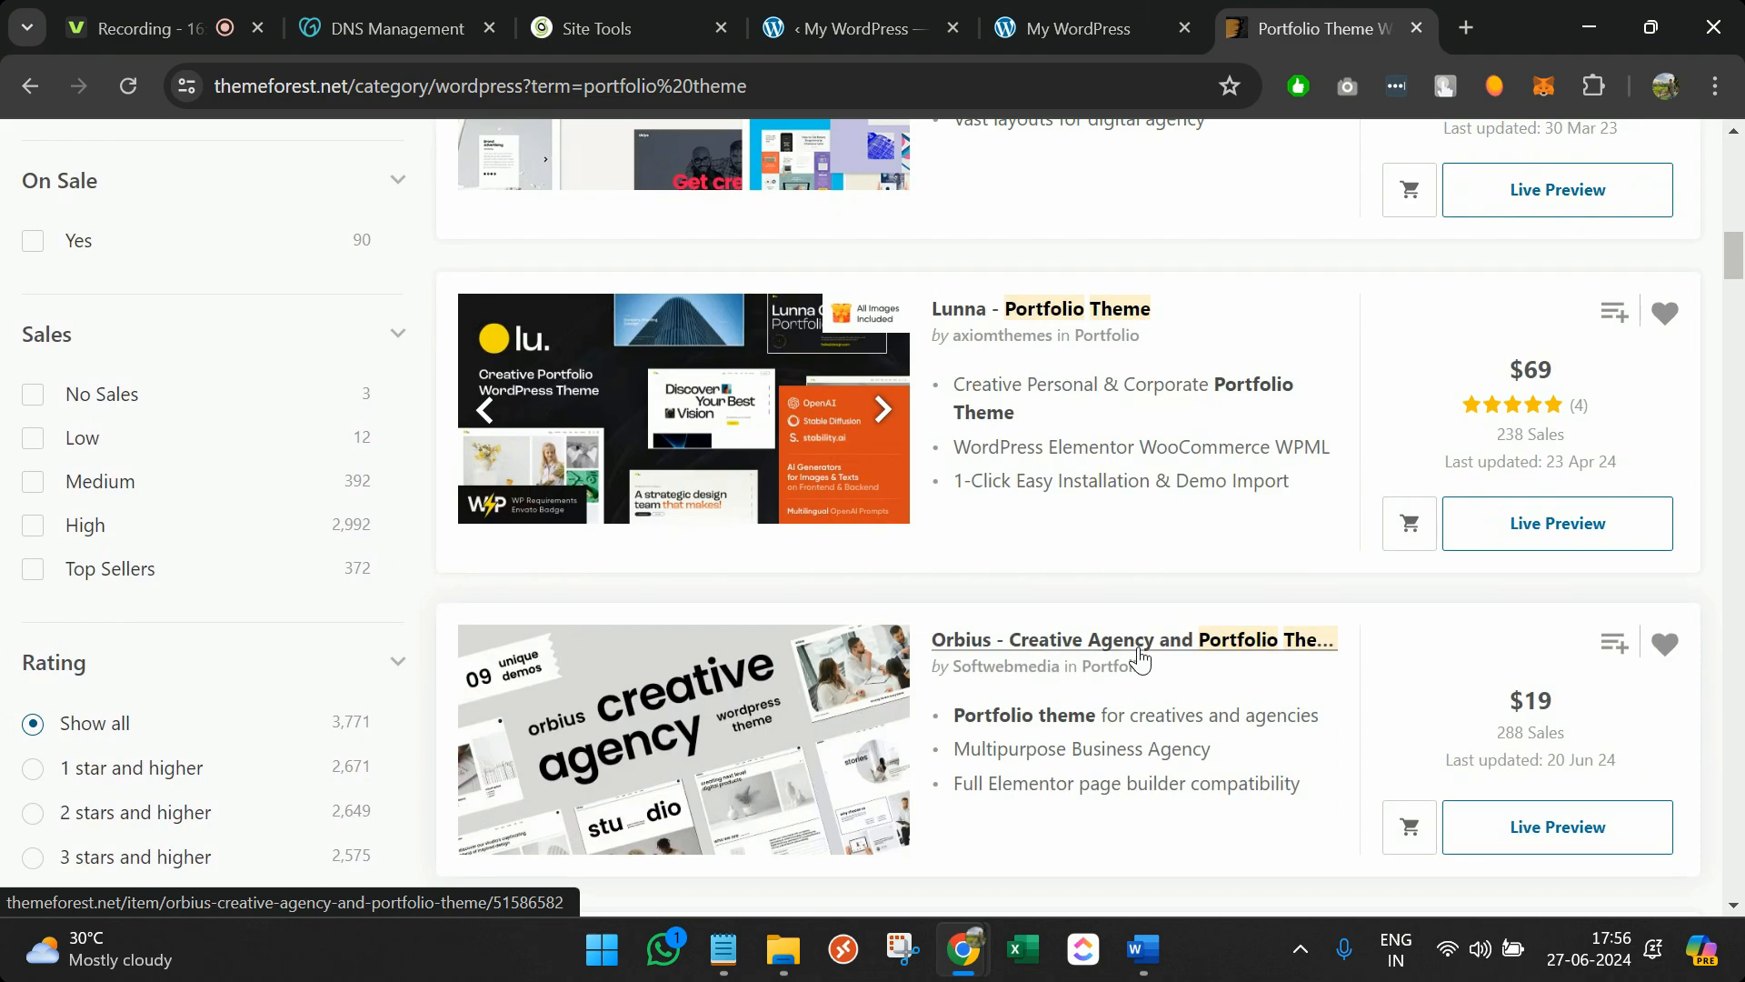
scroll(1139, 658, up, 3)
scroll(1138, 657, up, 1)
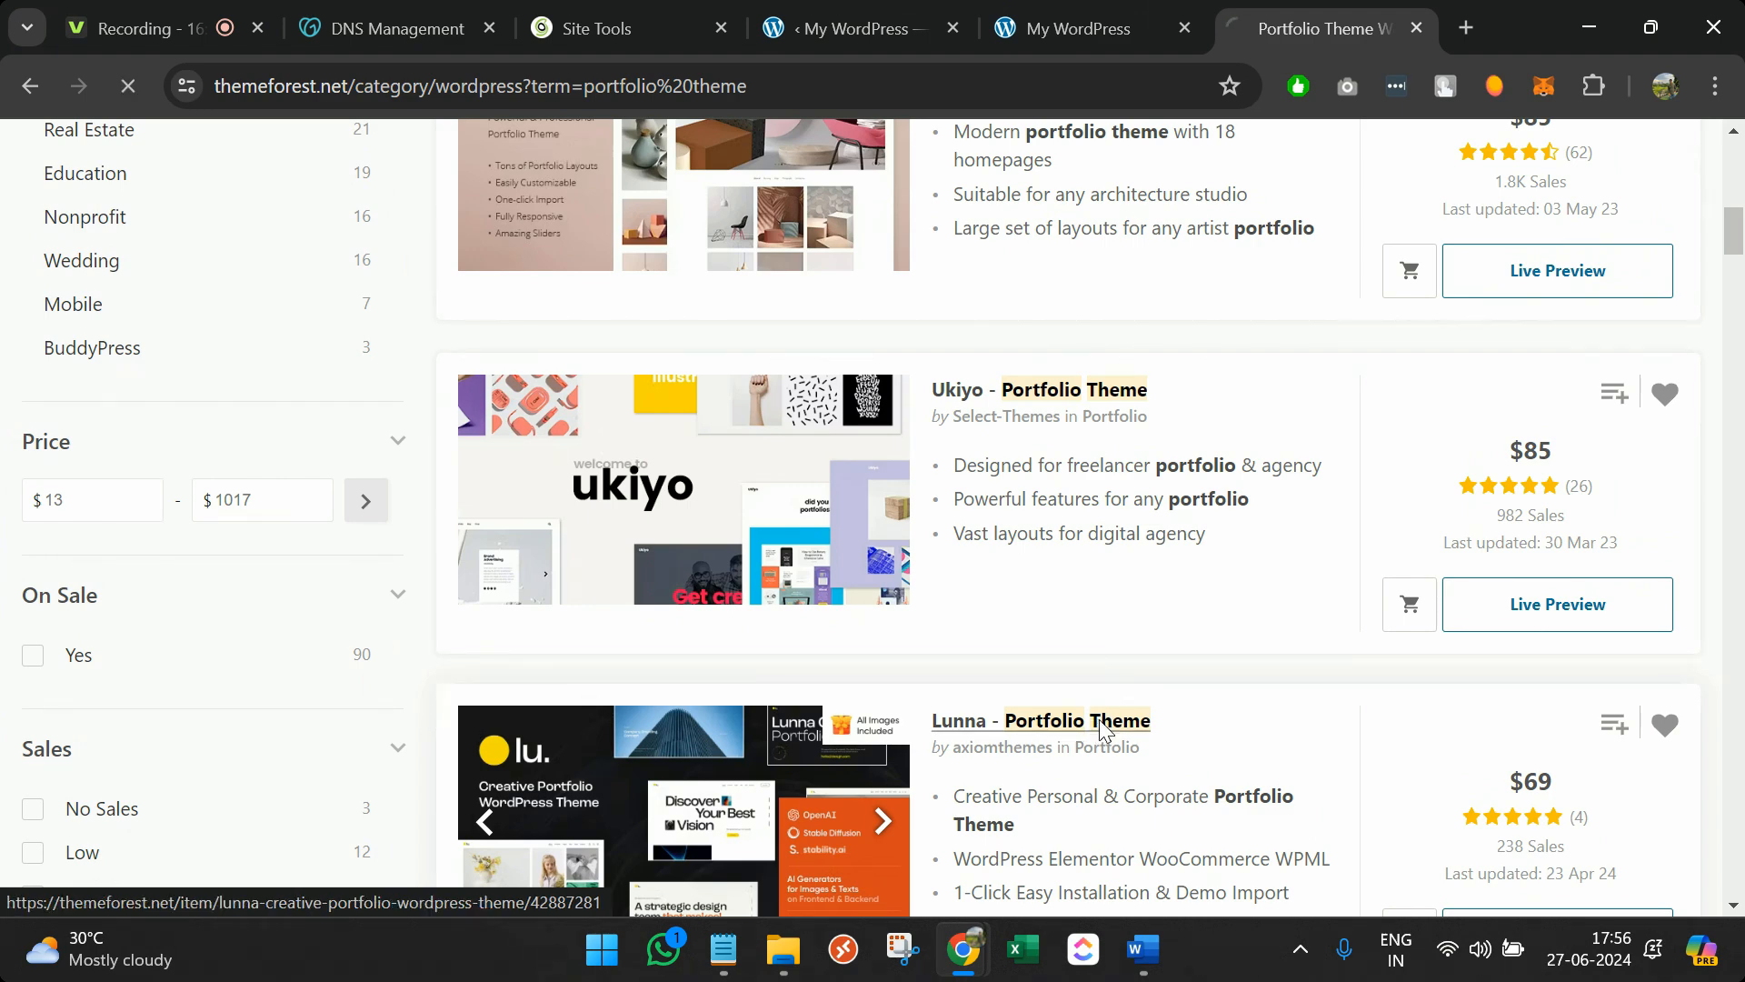
scroll(1100, 730, down, 5)
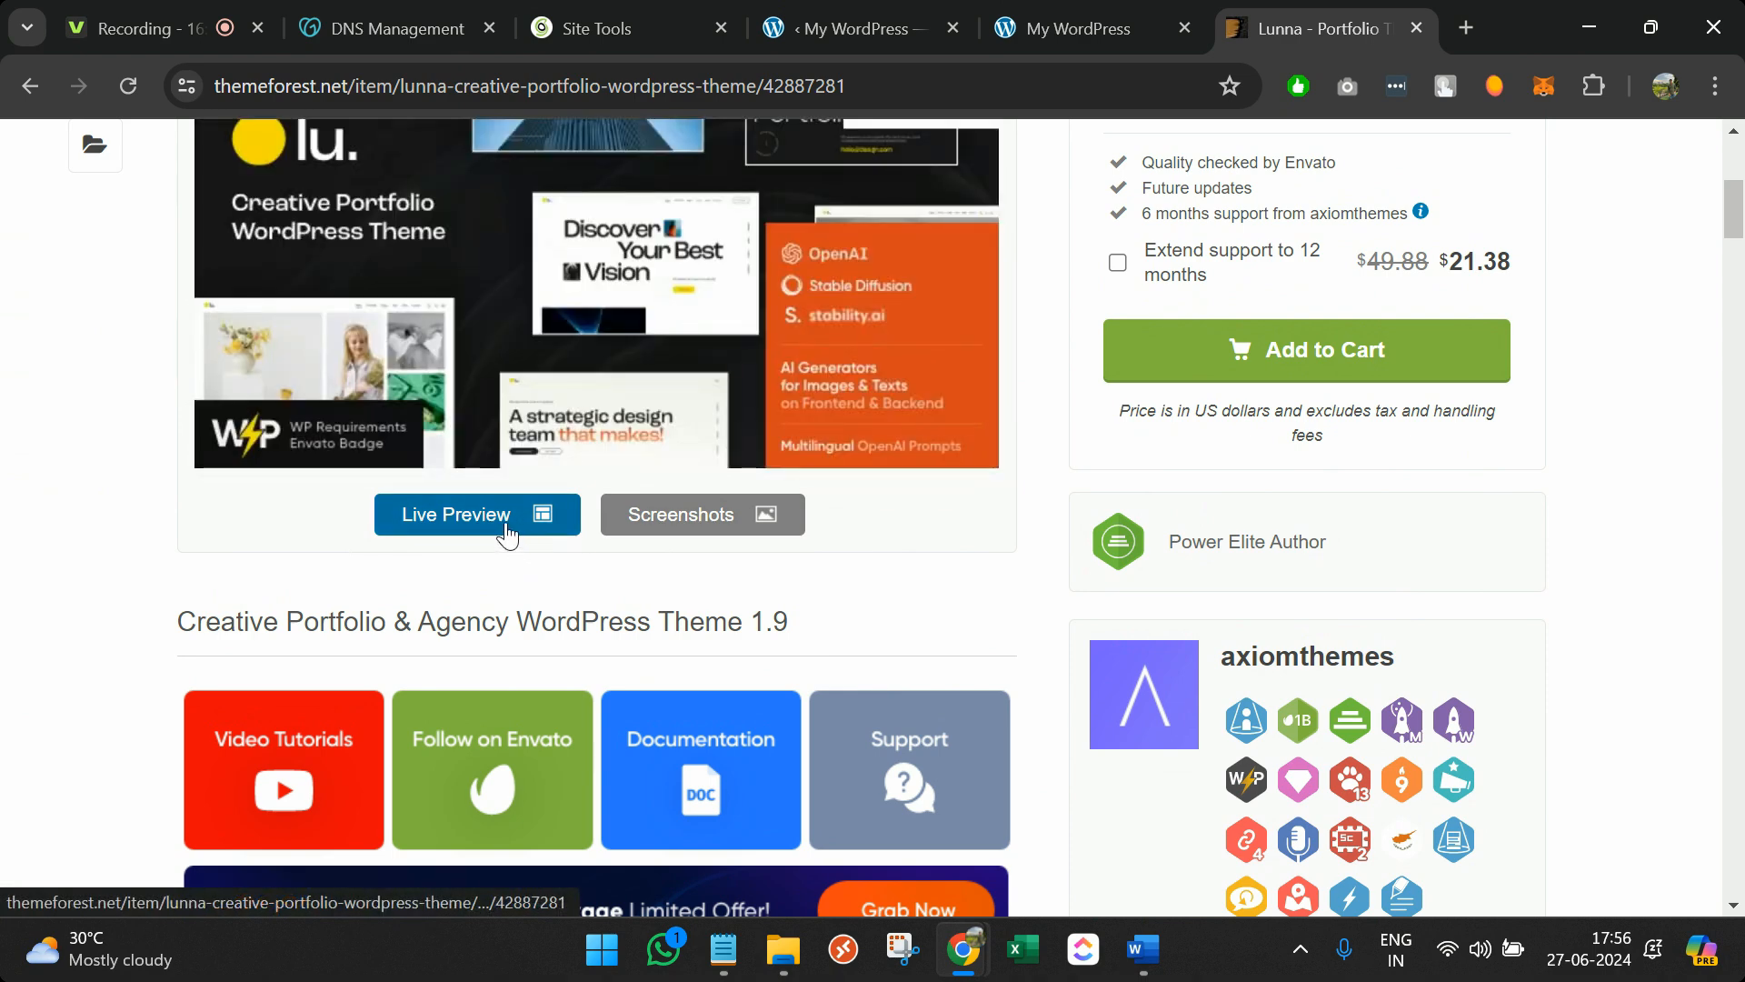
Open the Lunna theme's live preview and scroll through it
click(506, 534)
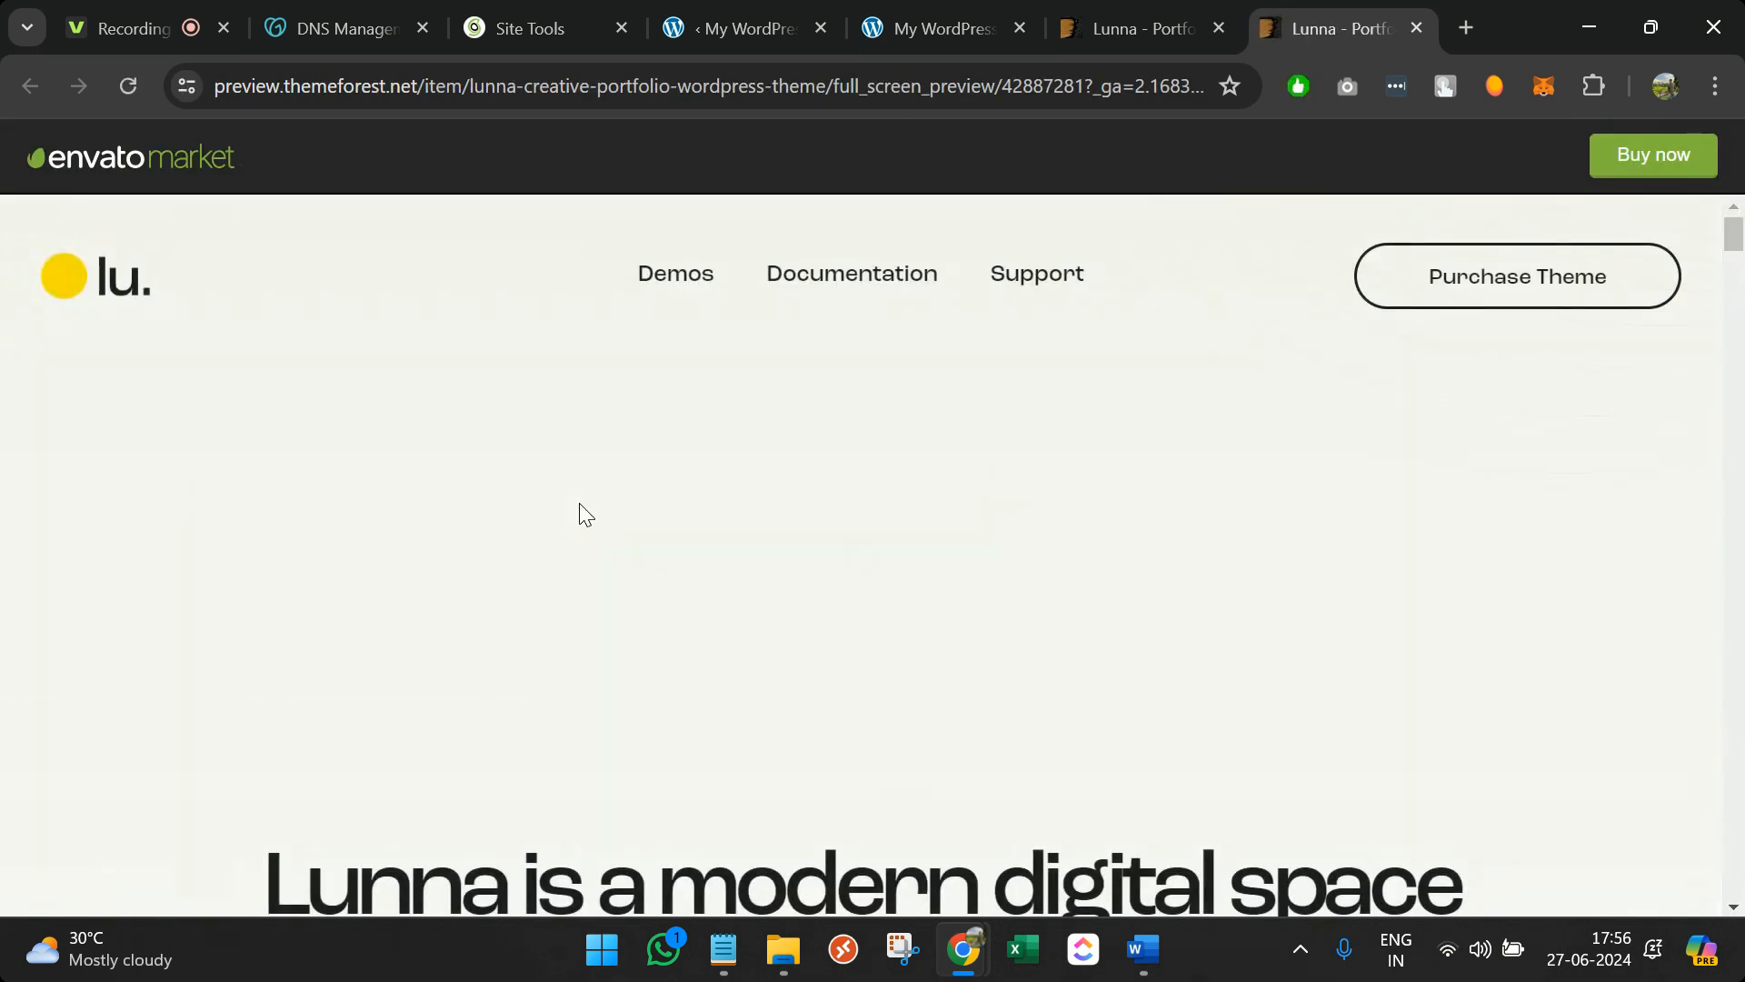
scroll(585, 514, down, 4)
scroll(586, 515, down, 10)
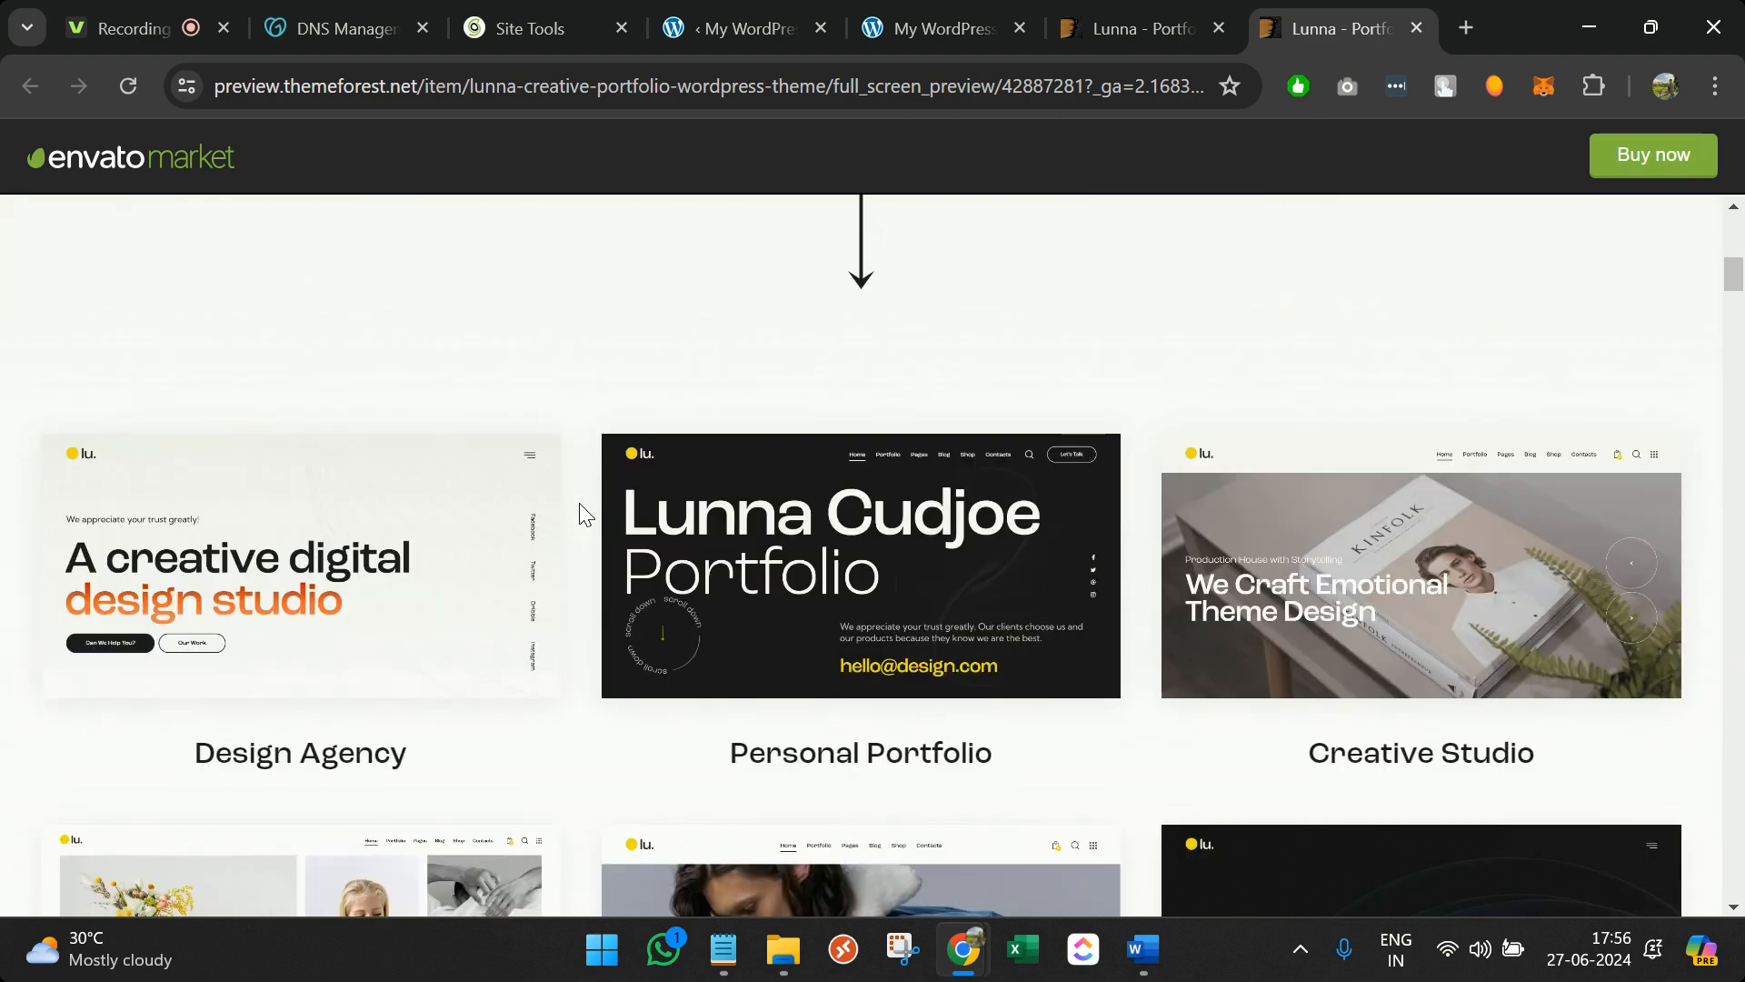
scroll(585, 514, up, 3)
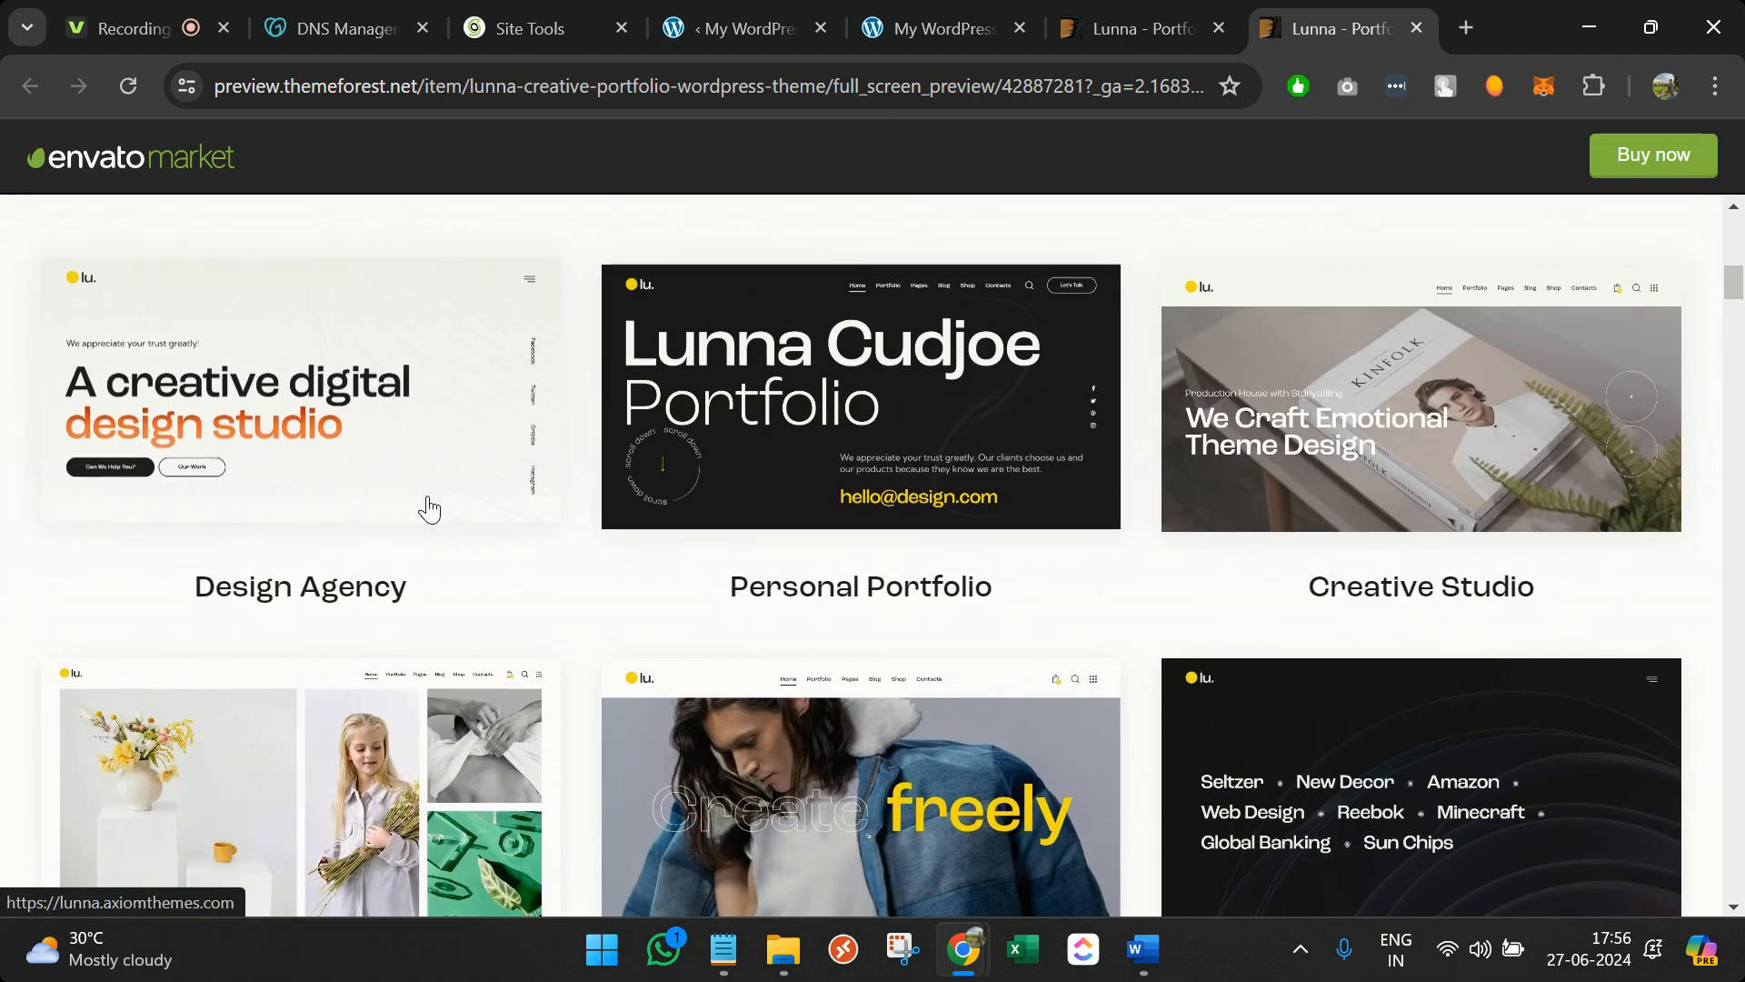
scroll(1137, 576, down, 5)
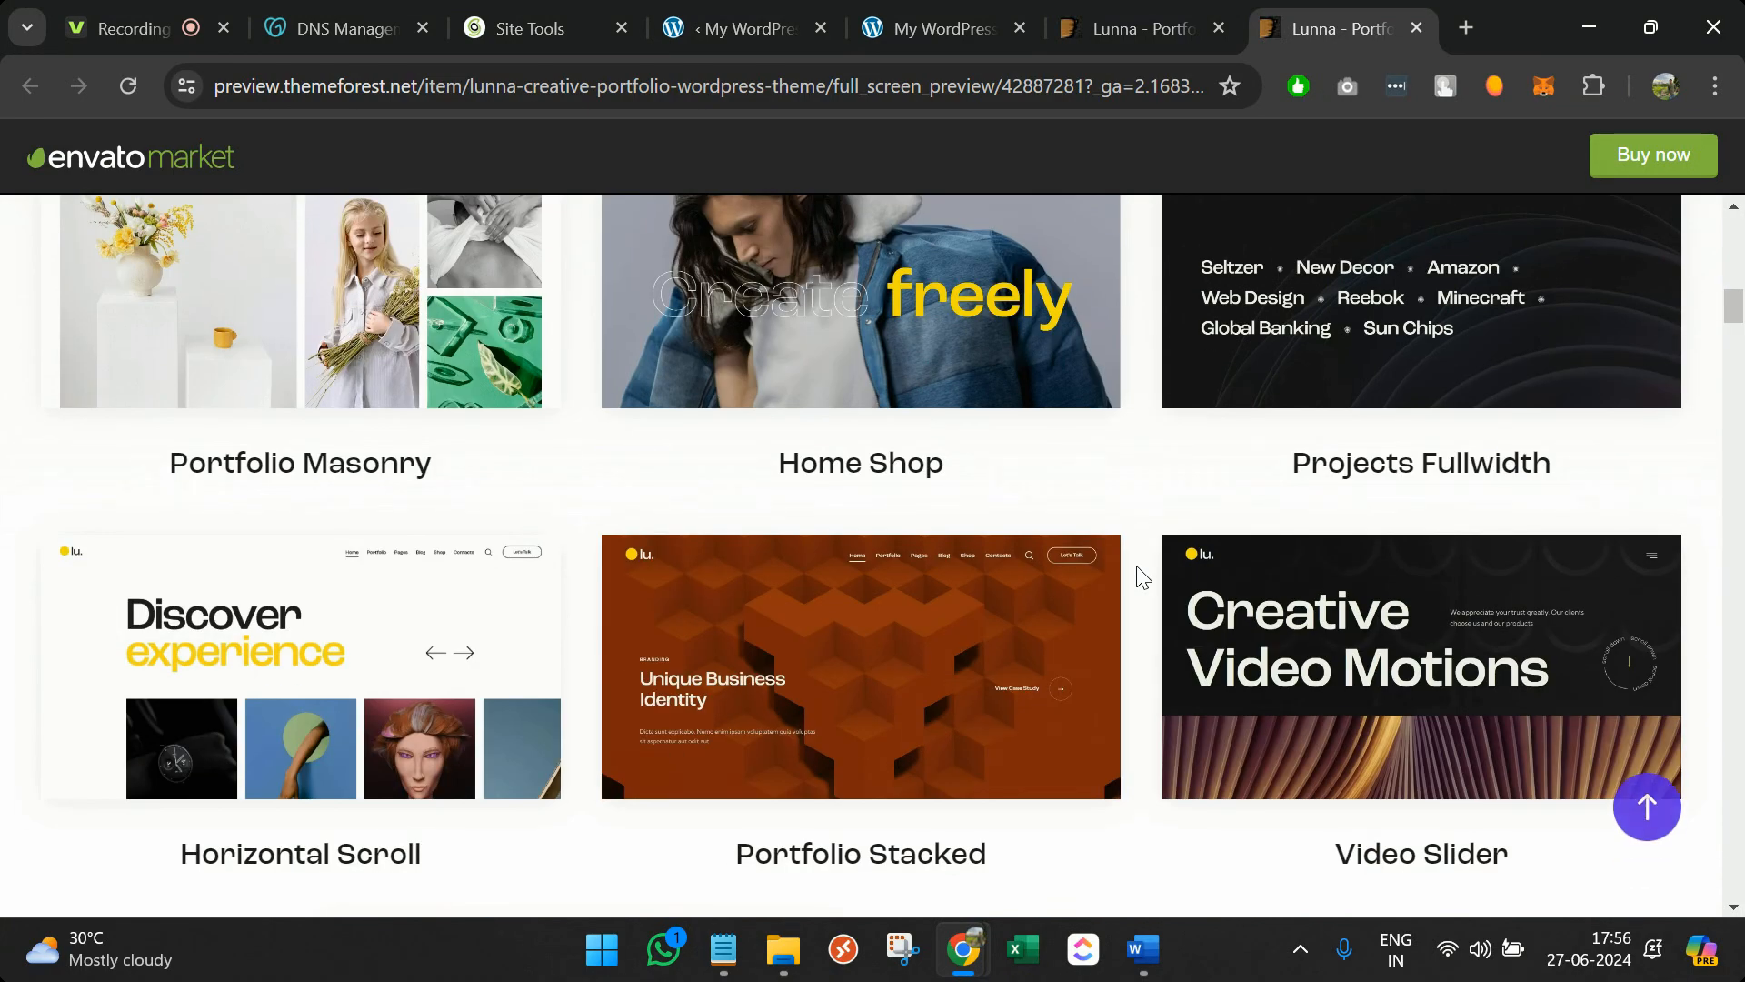
scroll(1040, 506, down, 3)
scroll(1040, 507, up, 9)
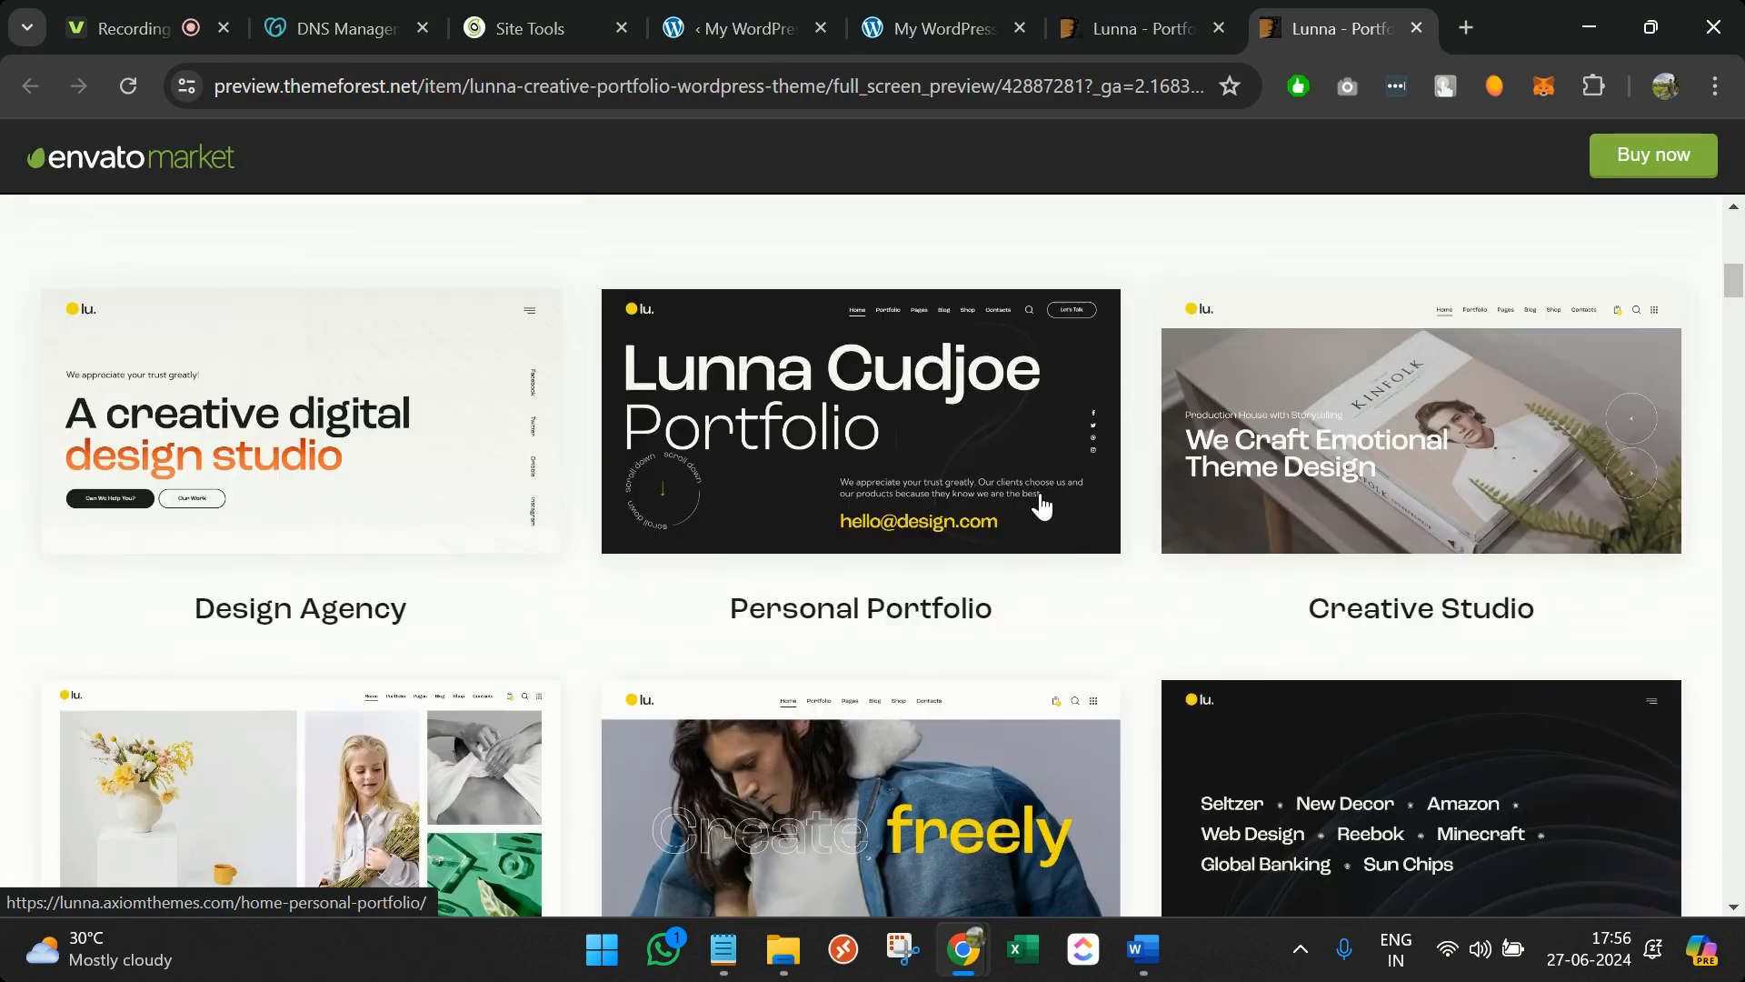
Browse Lunna's Personal Portfolio demo, then close the demo tabs back to the item page
click(876, 550)
click(1241, 30)
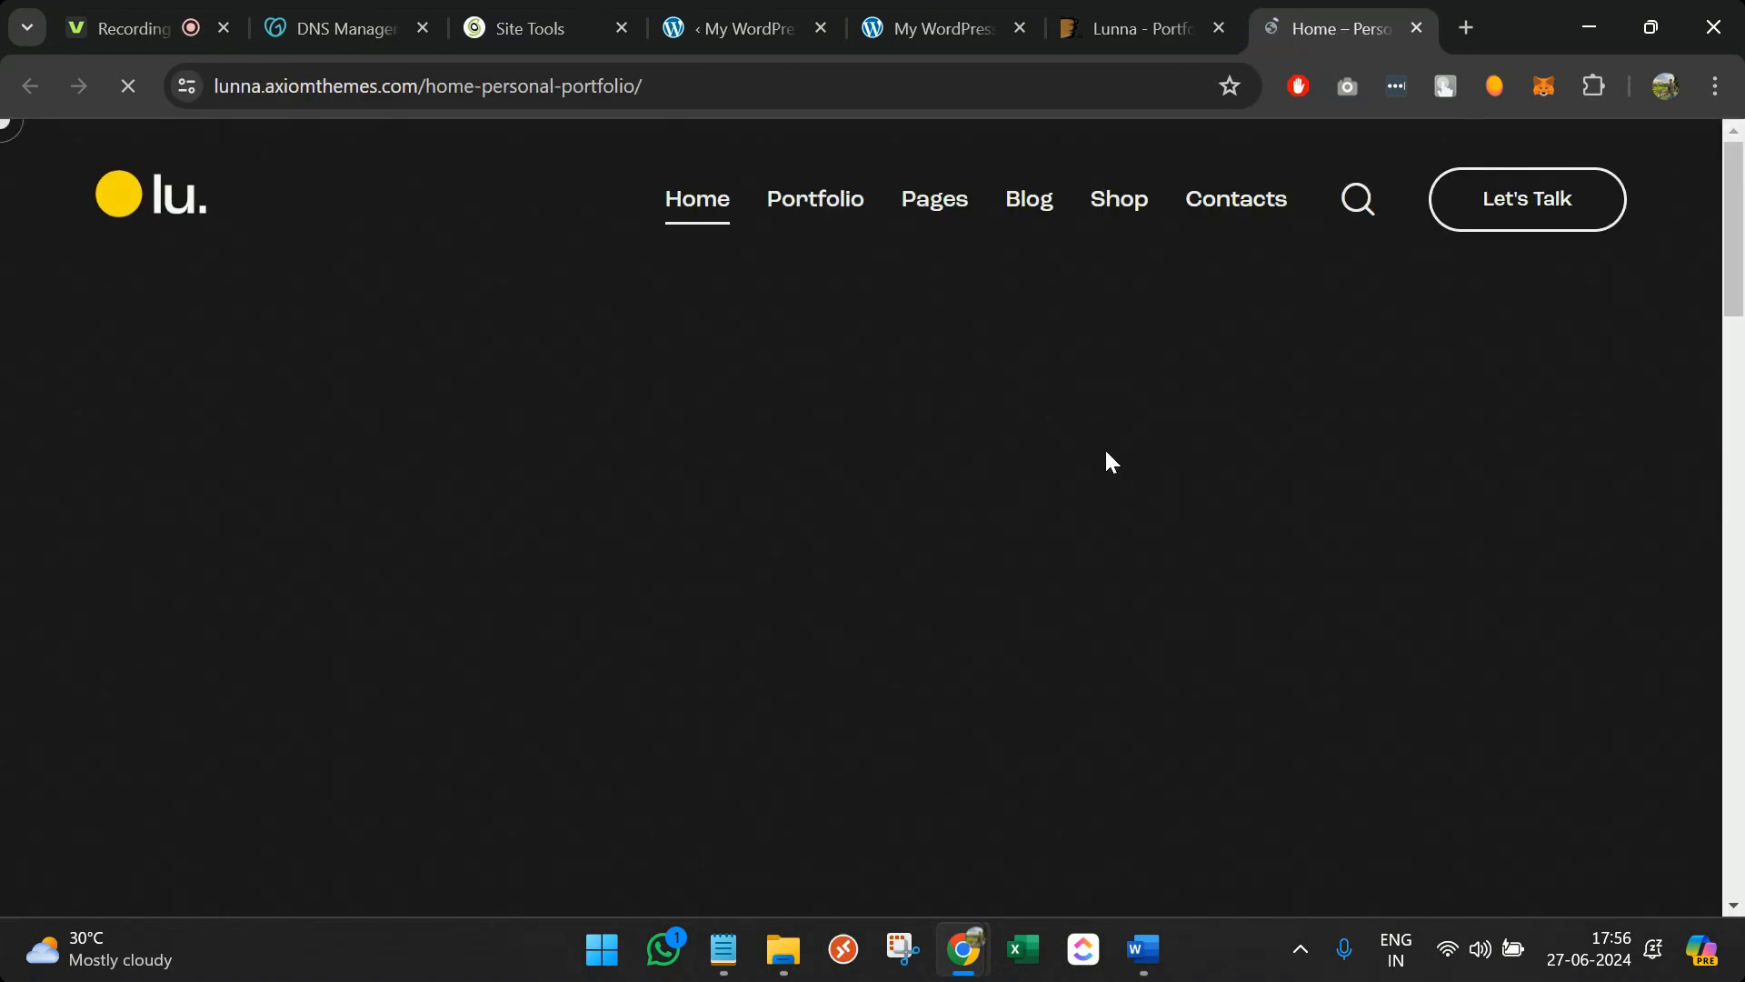
scroll(1104, 447, down, 3)
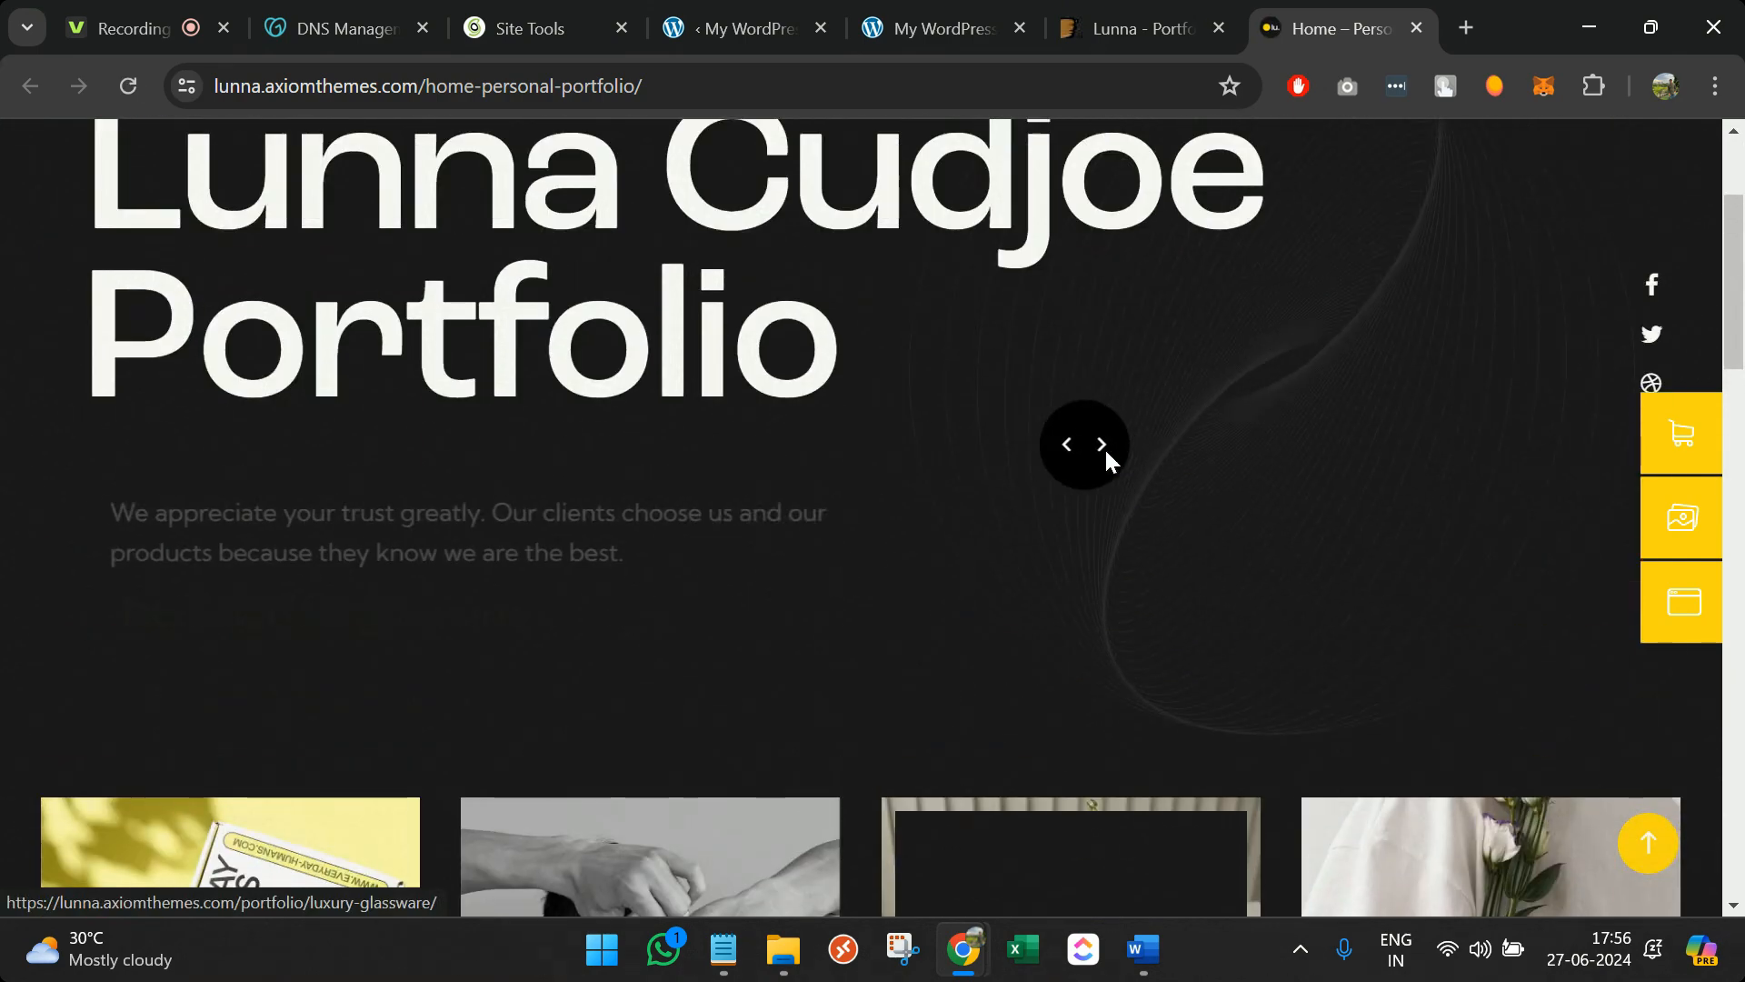
scroll(1103, 445, up, 3)
scroll(1065, 634, down, 7)
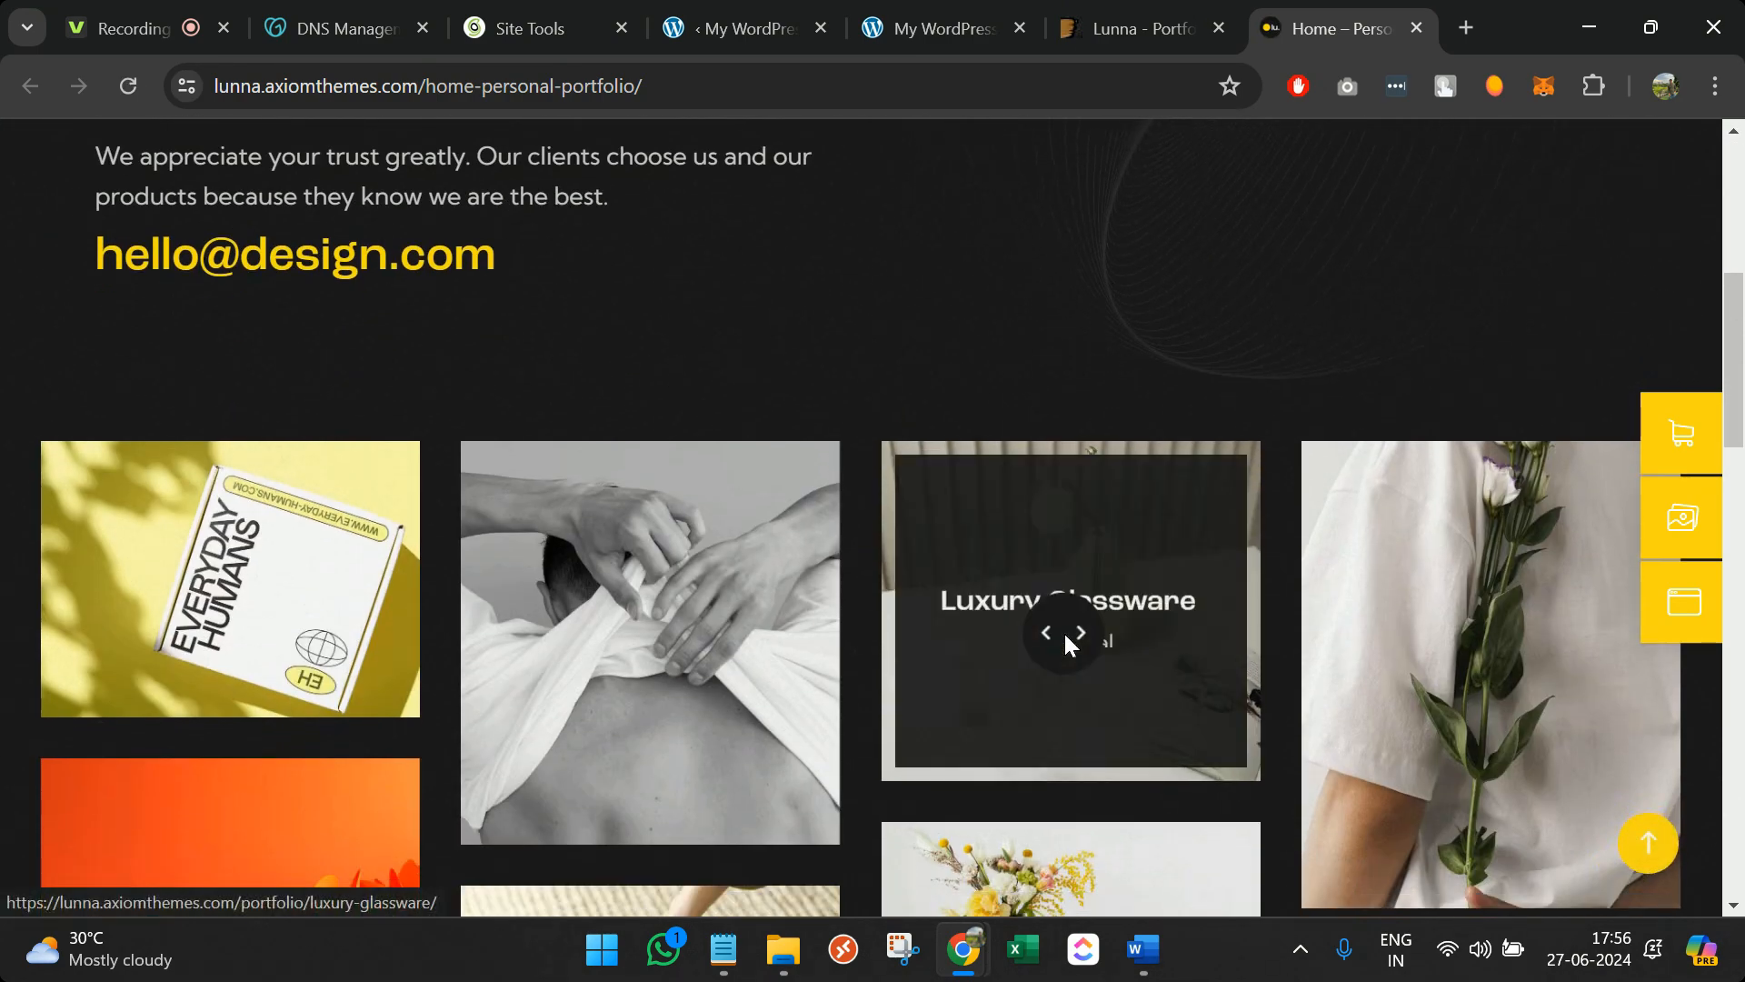
scroll(1066, 634, down, 20)
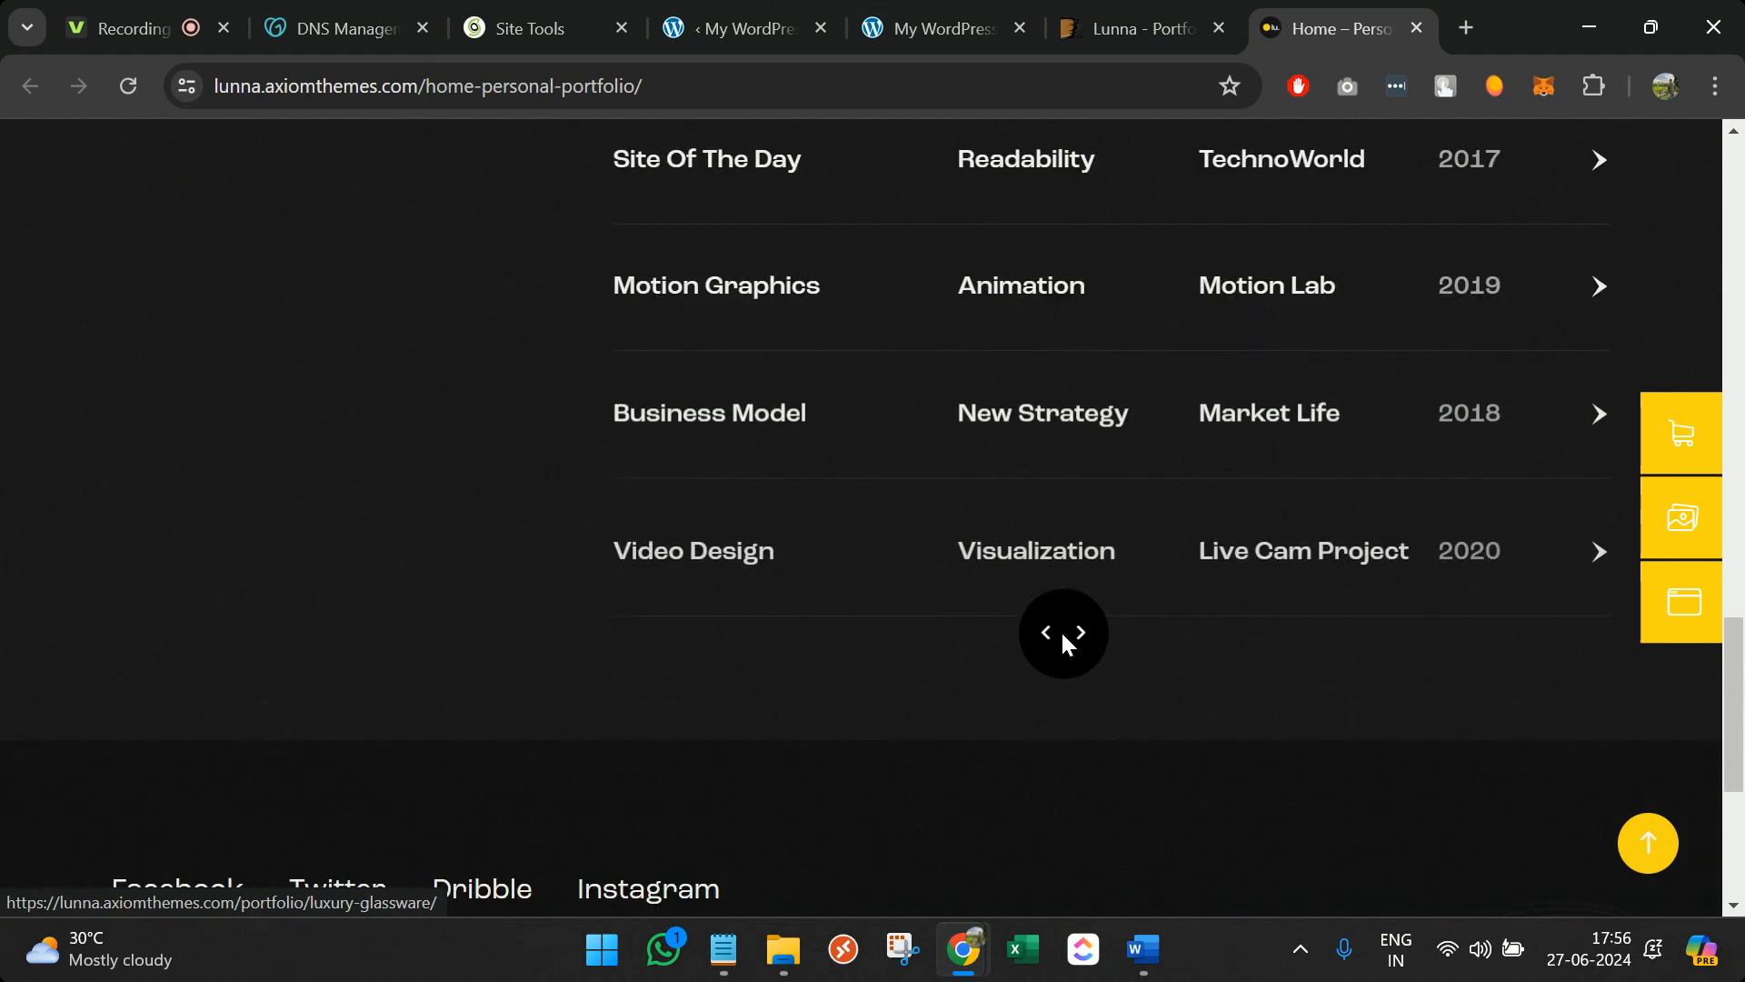
scroll(1001, 619, down, 5)
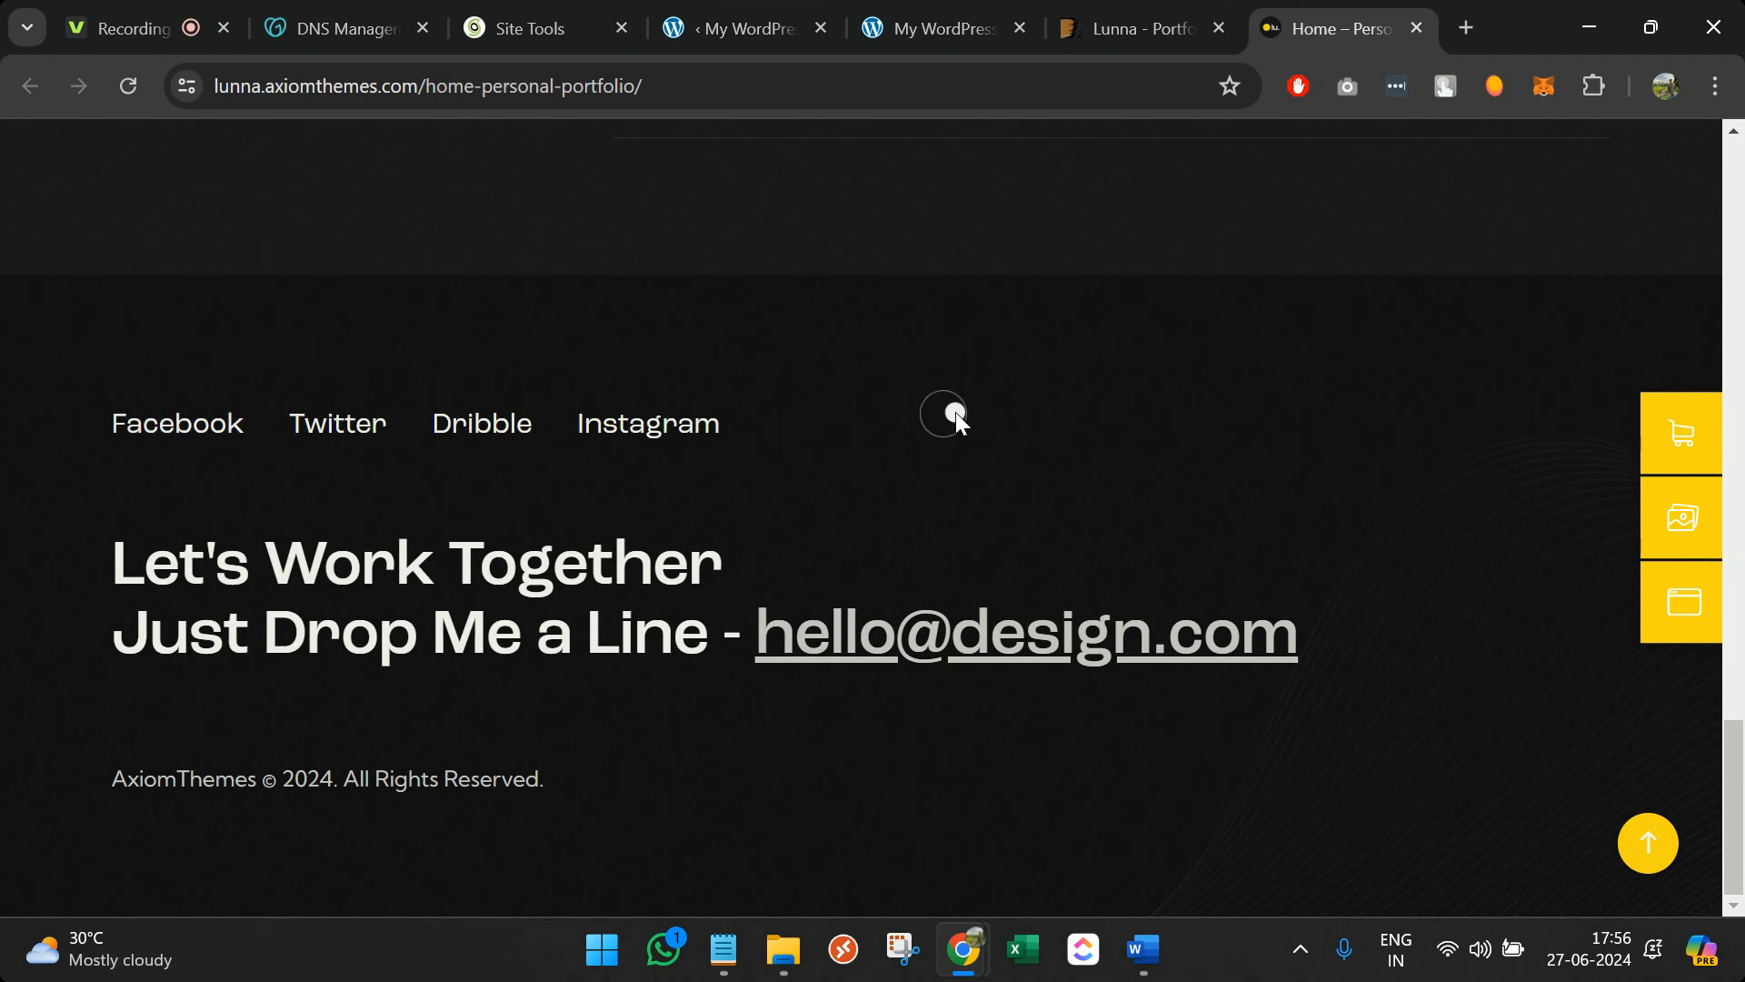
scroll(956, 420, up, 20)
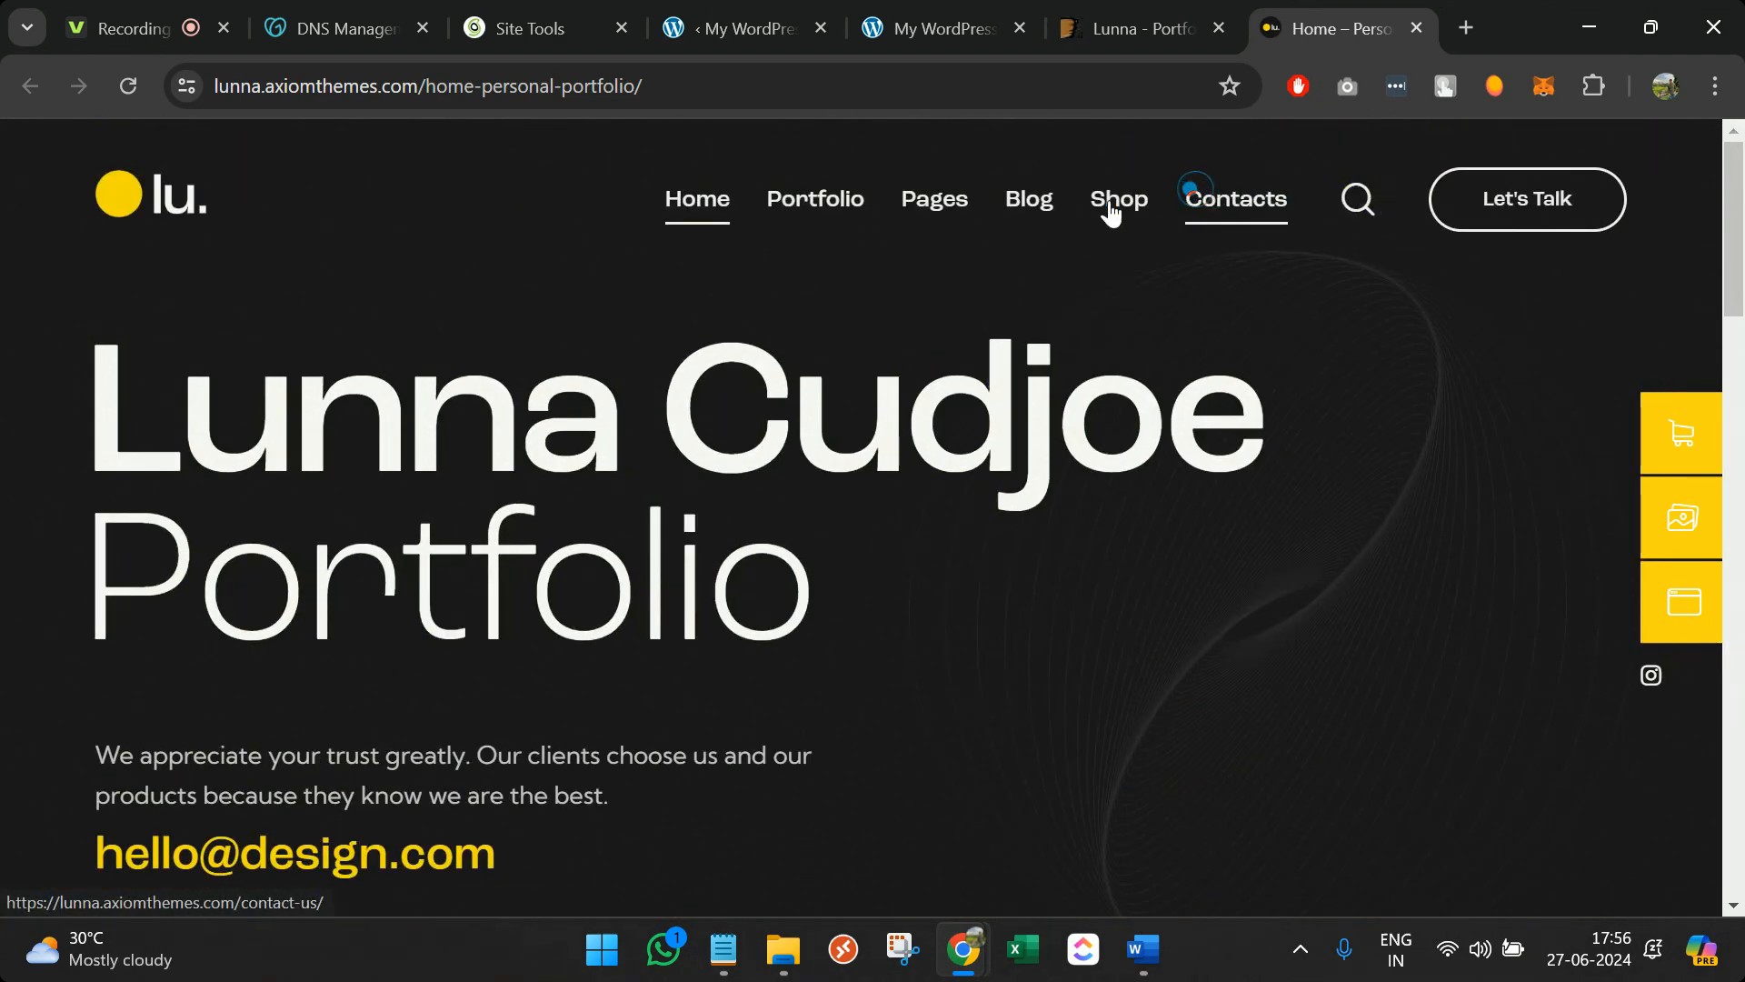
mouse_move(931, 203)
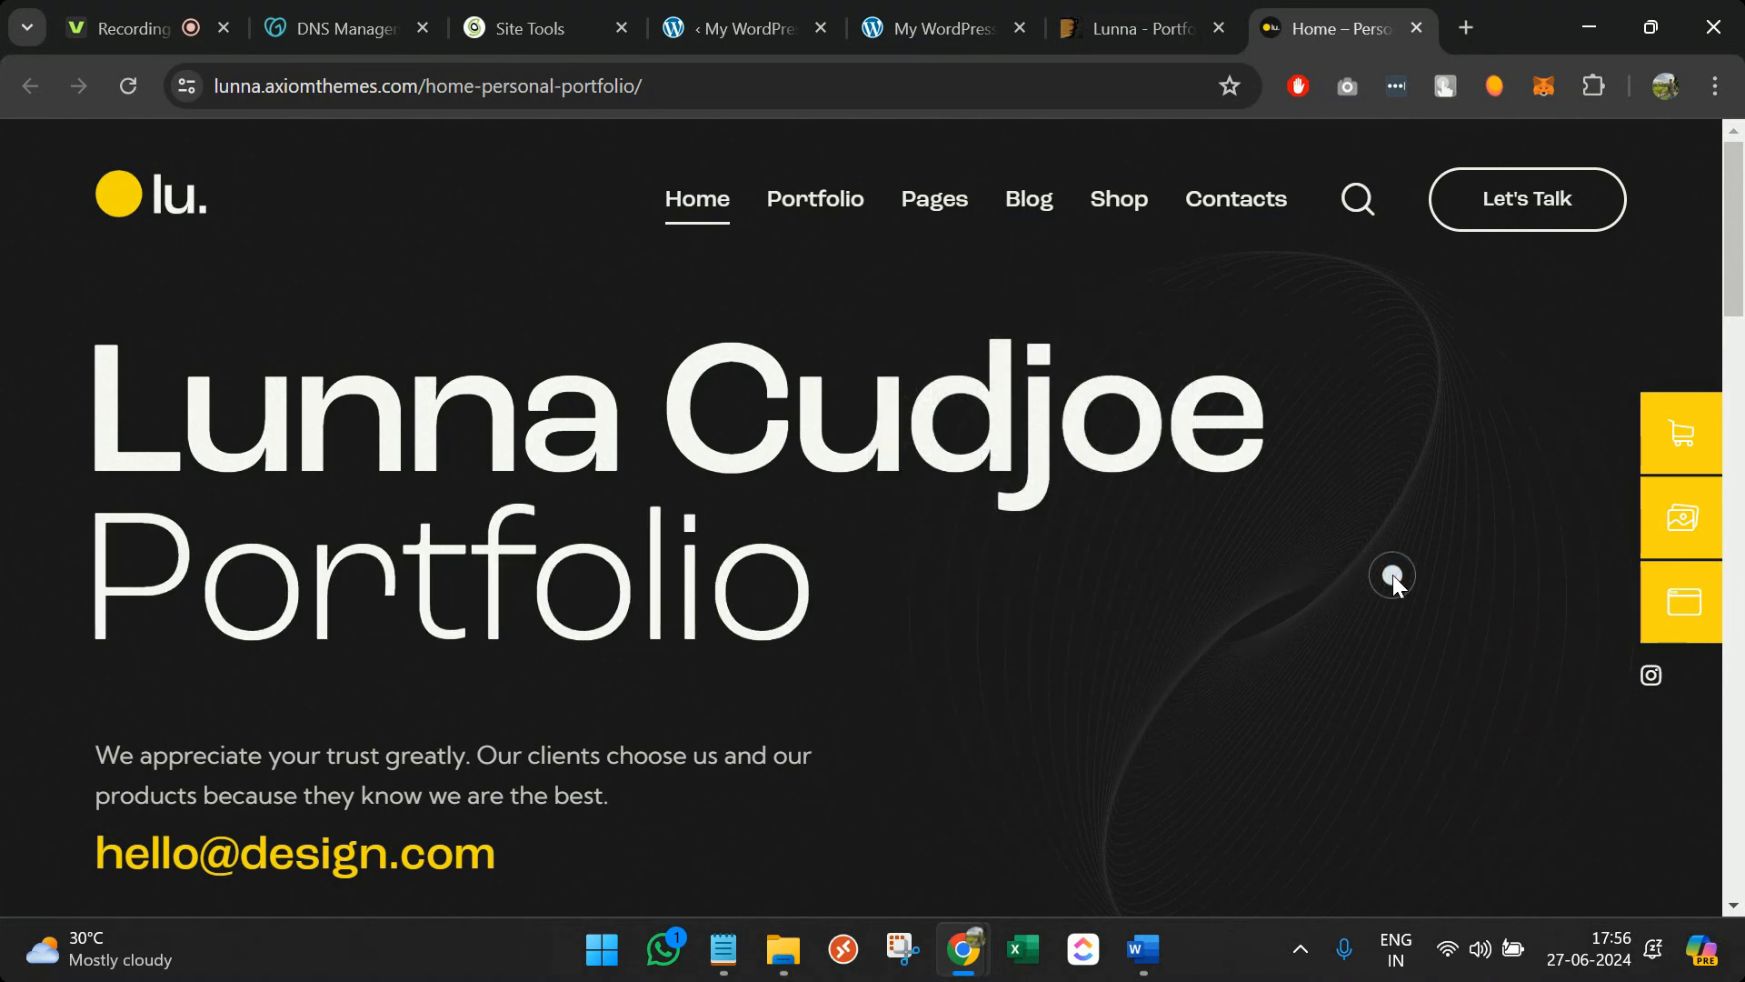
click(1416, 28)
scroll(1500, 432, up, 6)
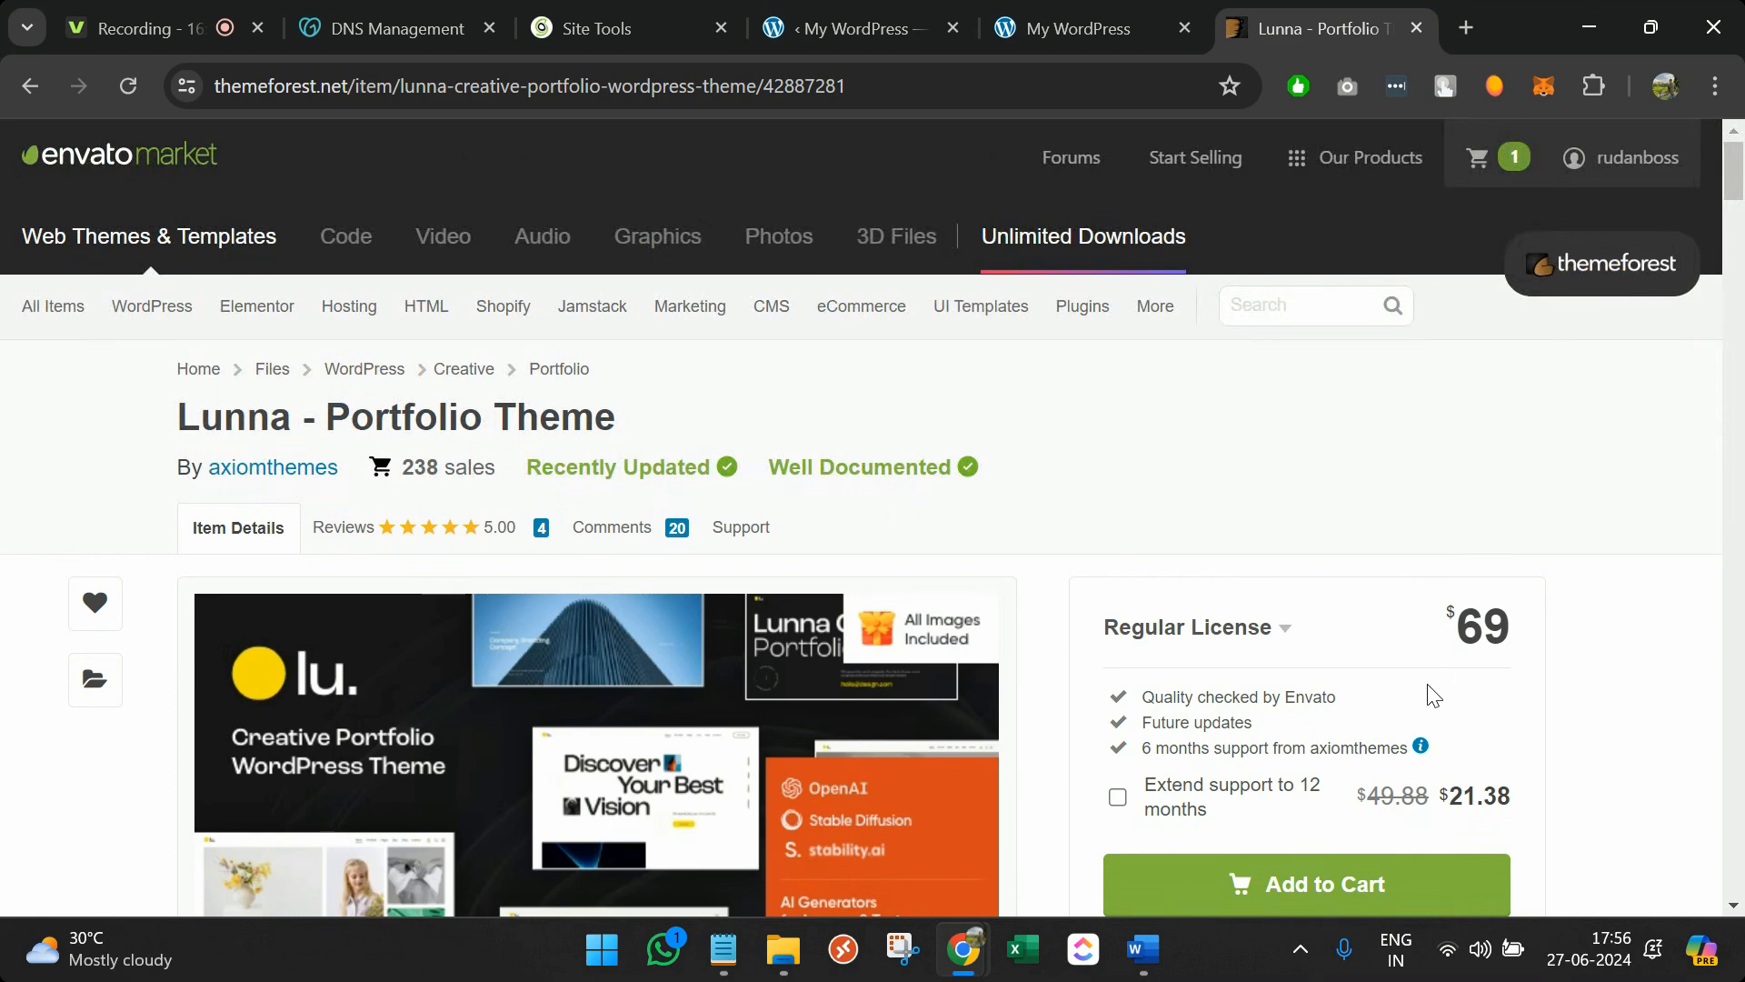
Close ThemeForest, dismiss WordPress's site-ready notice, and open Add New Theme from Installed Themes
click(1418, 33)
click(993, 9)
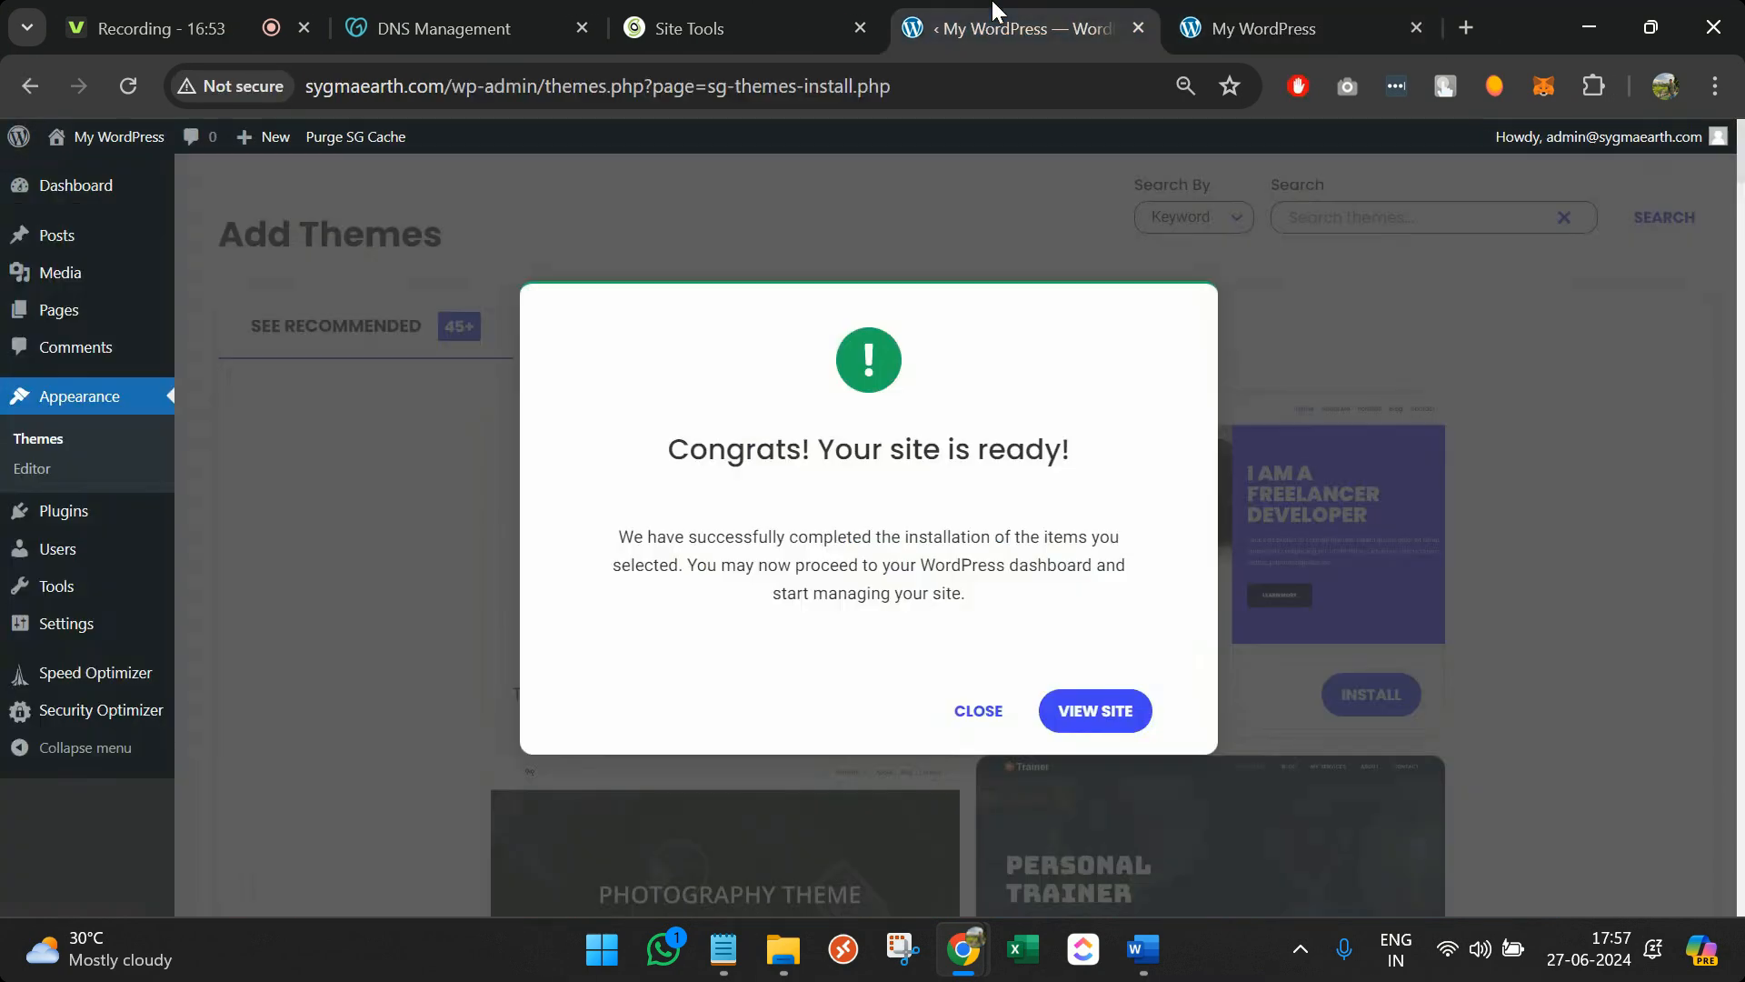
click(986, 725)
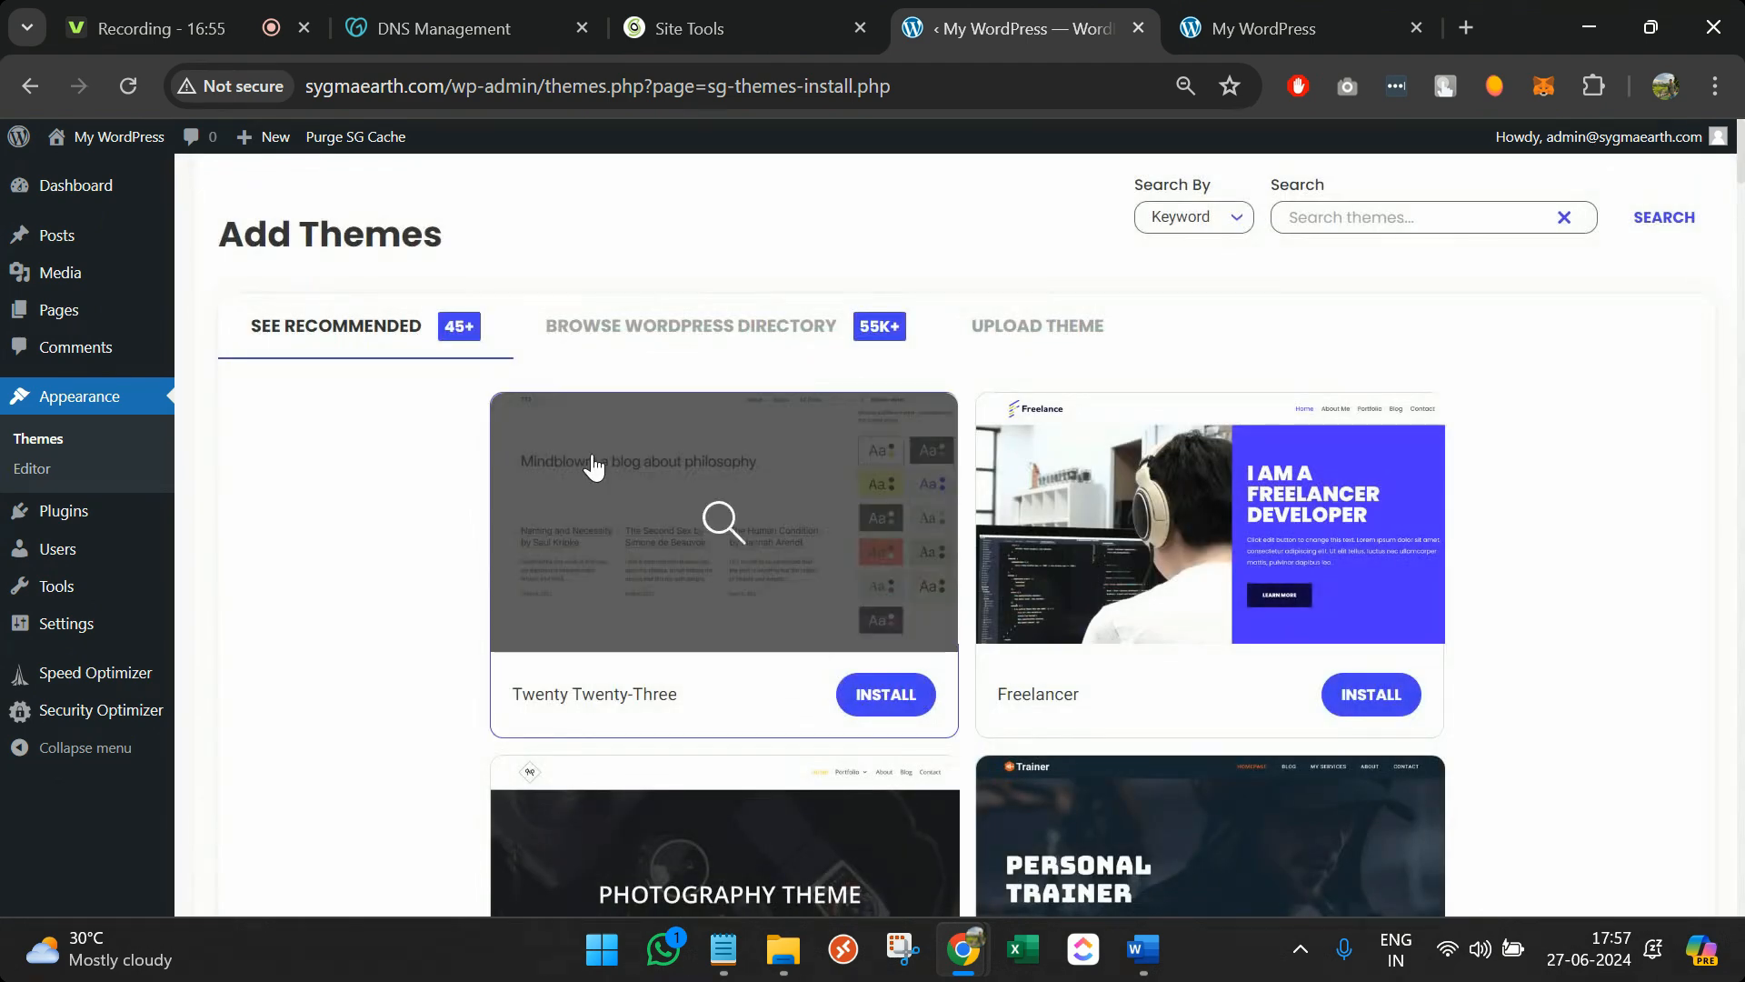
click(45, 440)
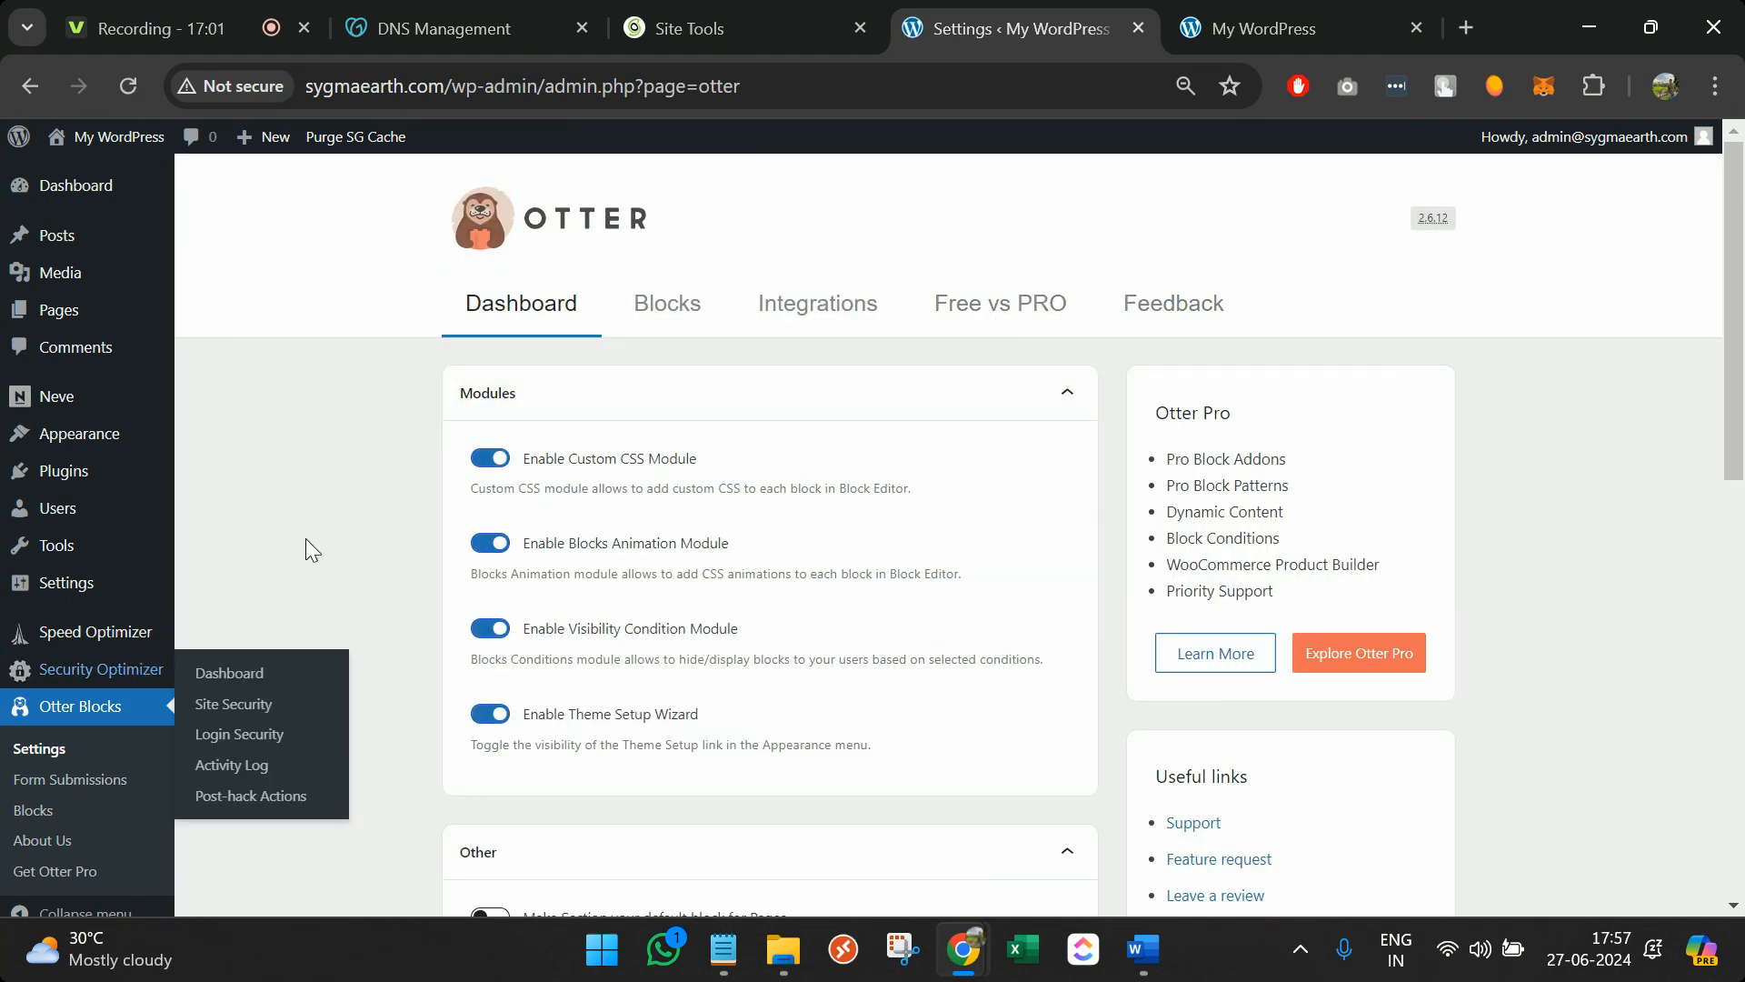
click(238, 439)
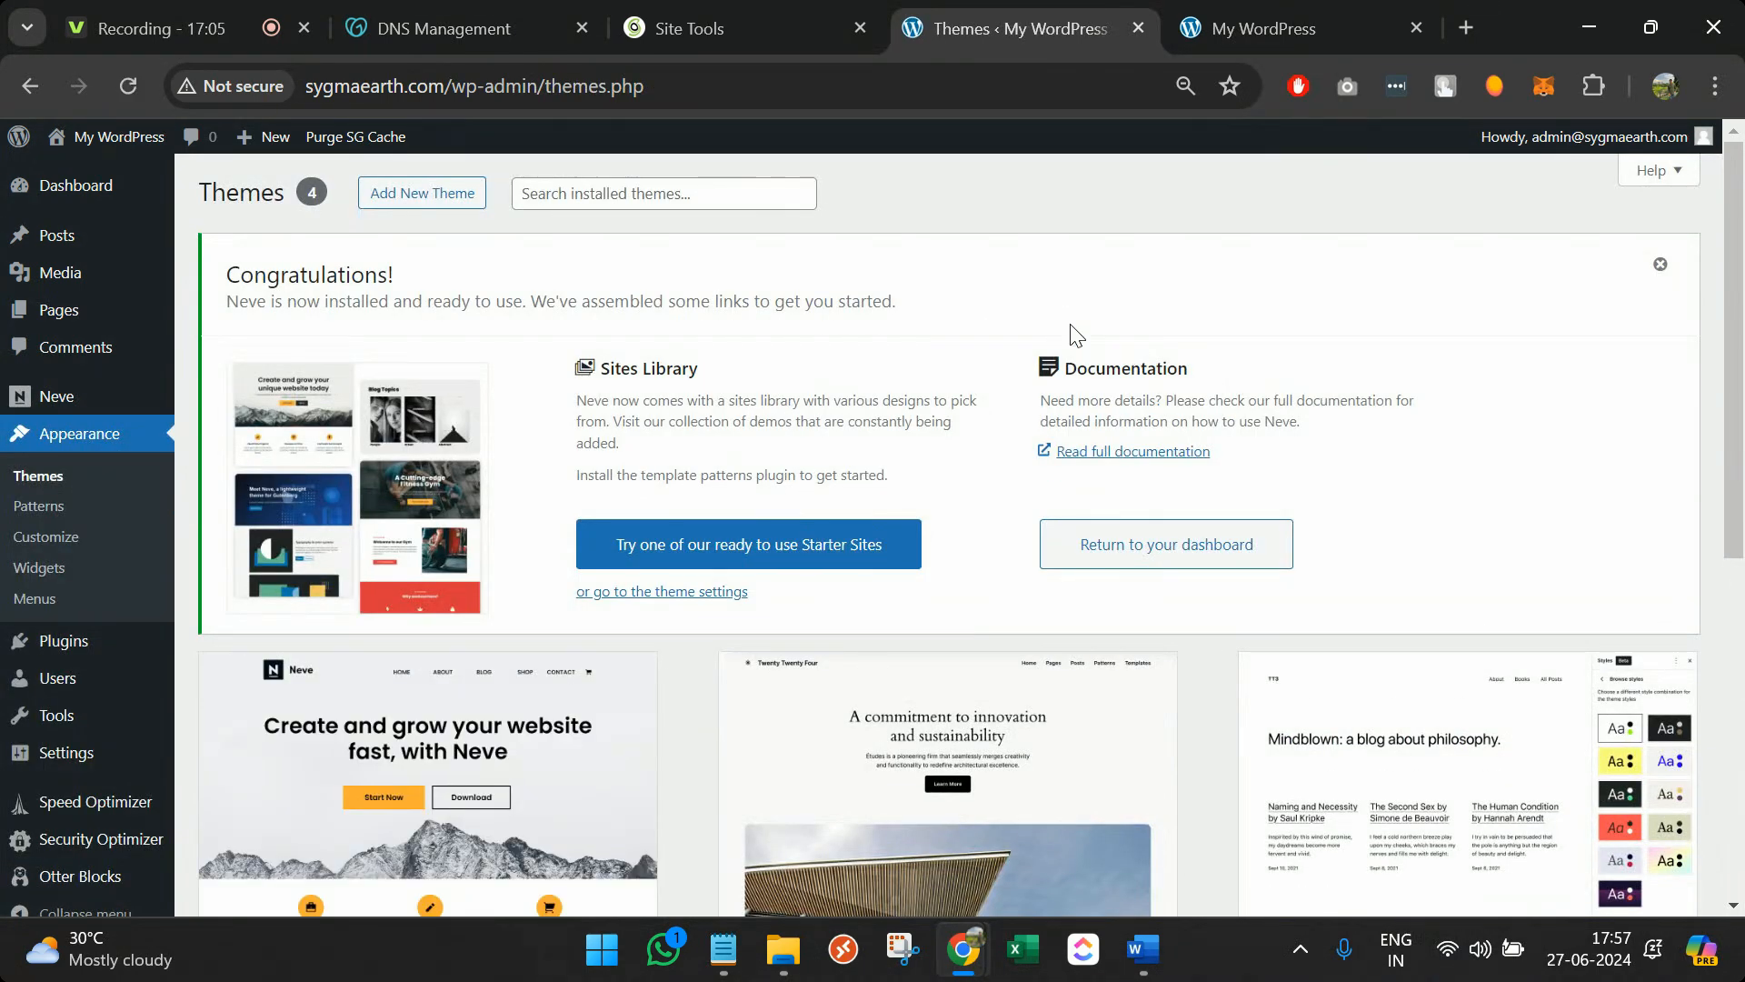
click(391, 202)
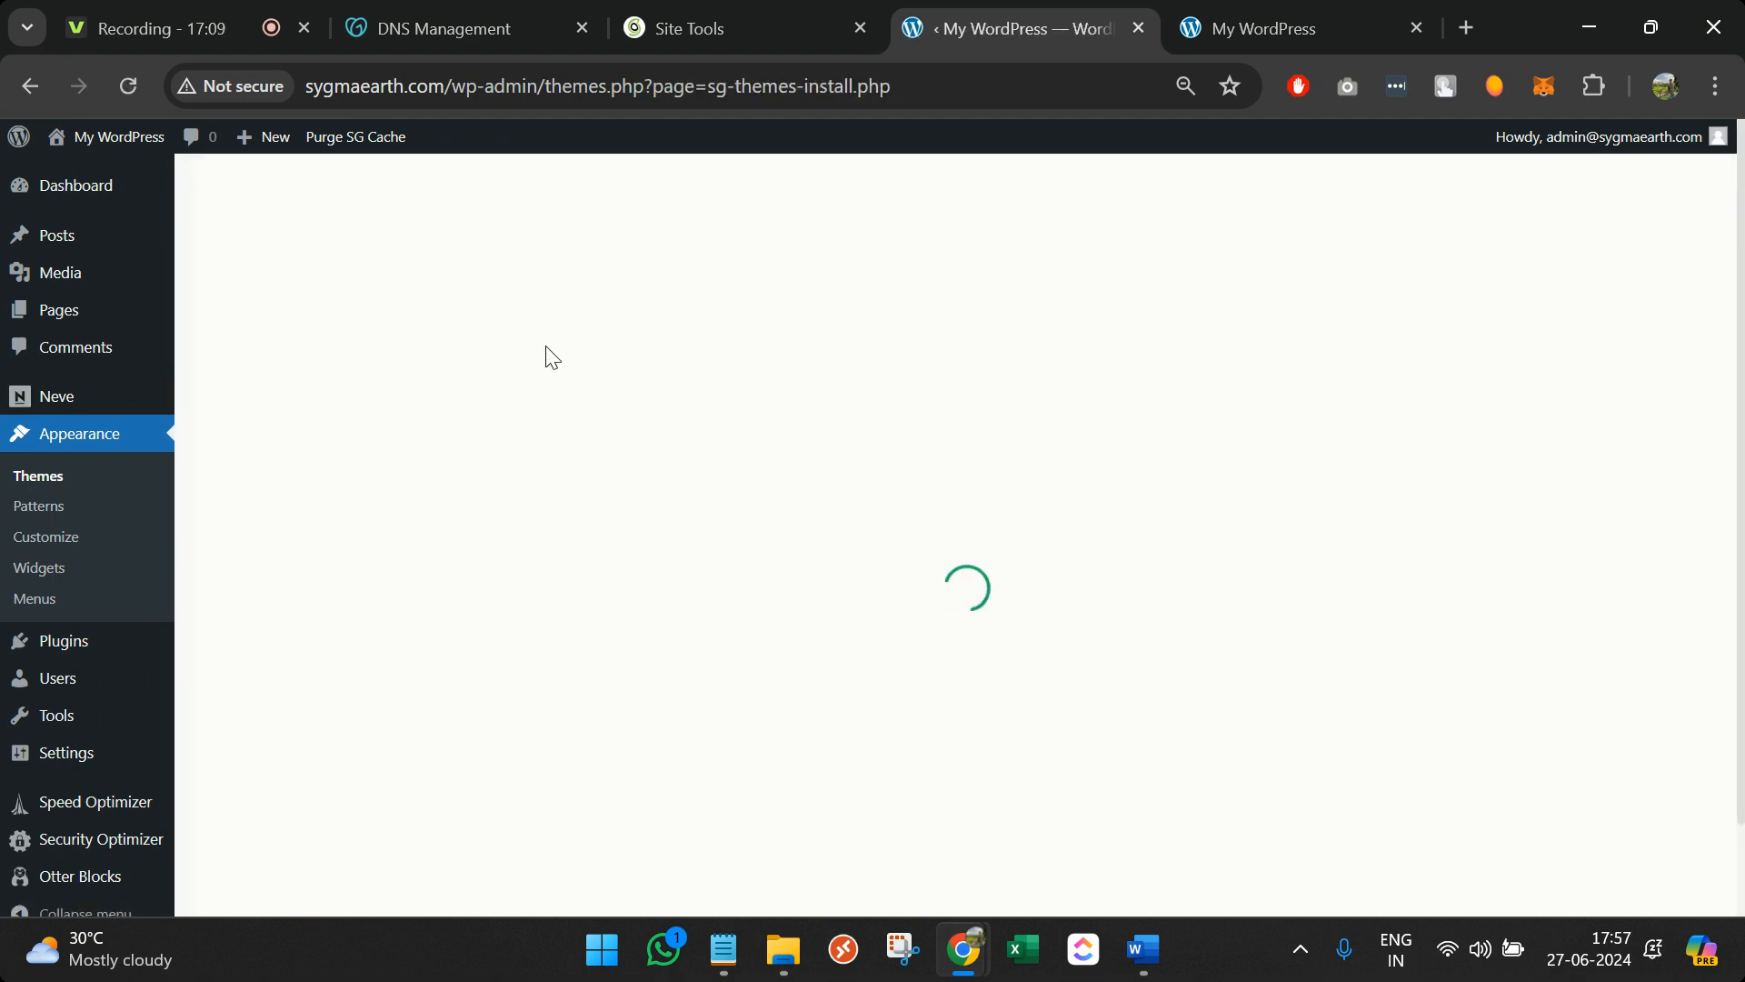
Reveal the Upload Theme option, then open the live Freelance site in a new tab
click(1033, 349)
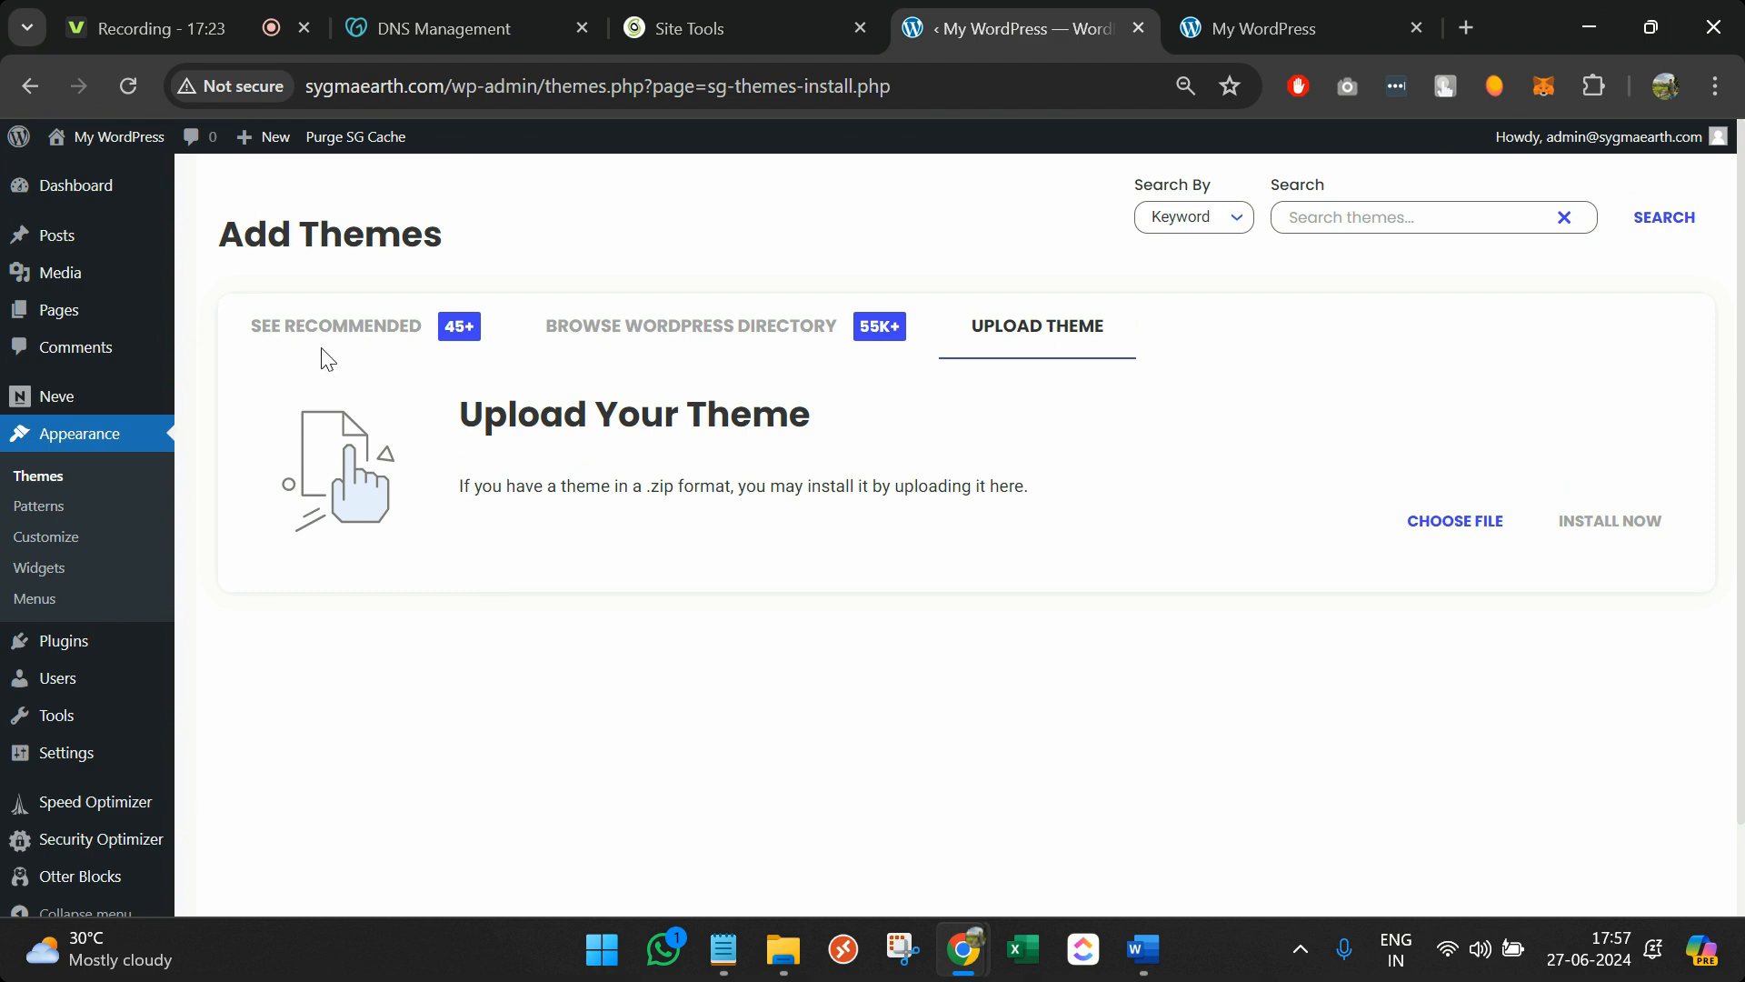
mouse_move(147, 205)
middle_click(110, 180)
click(1119, 15)
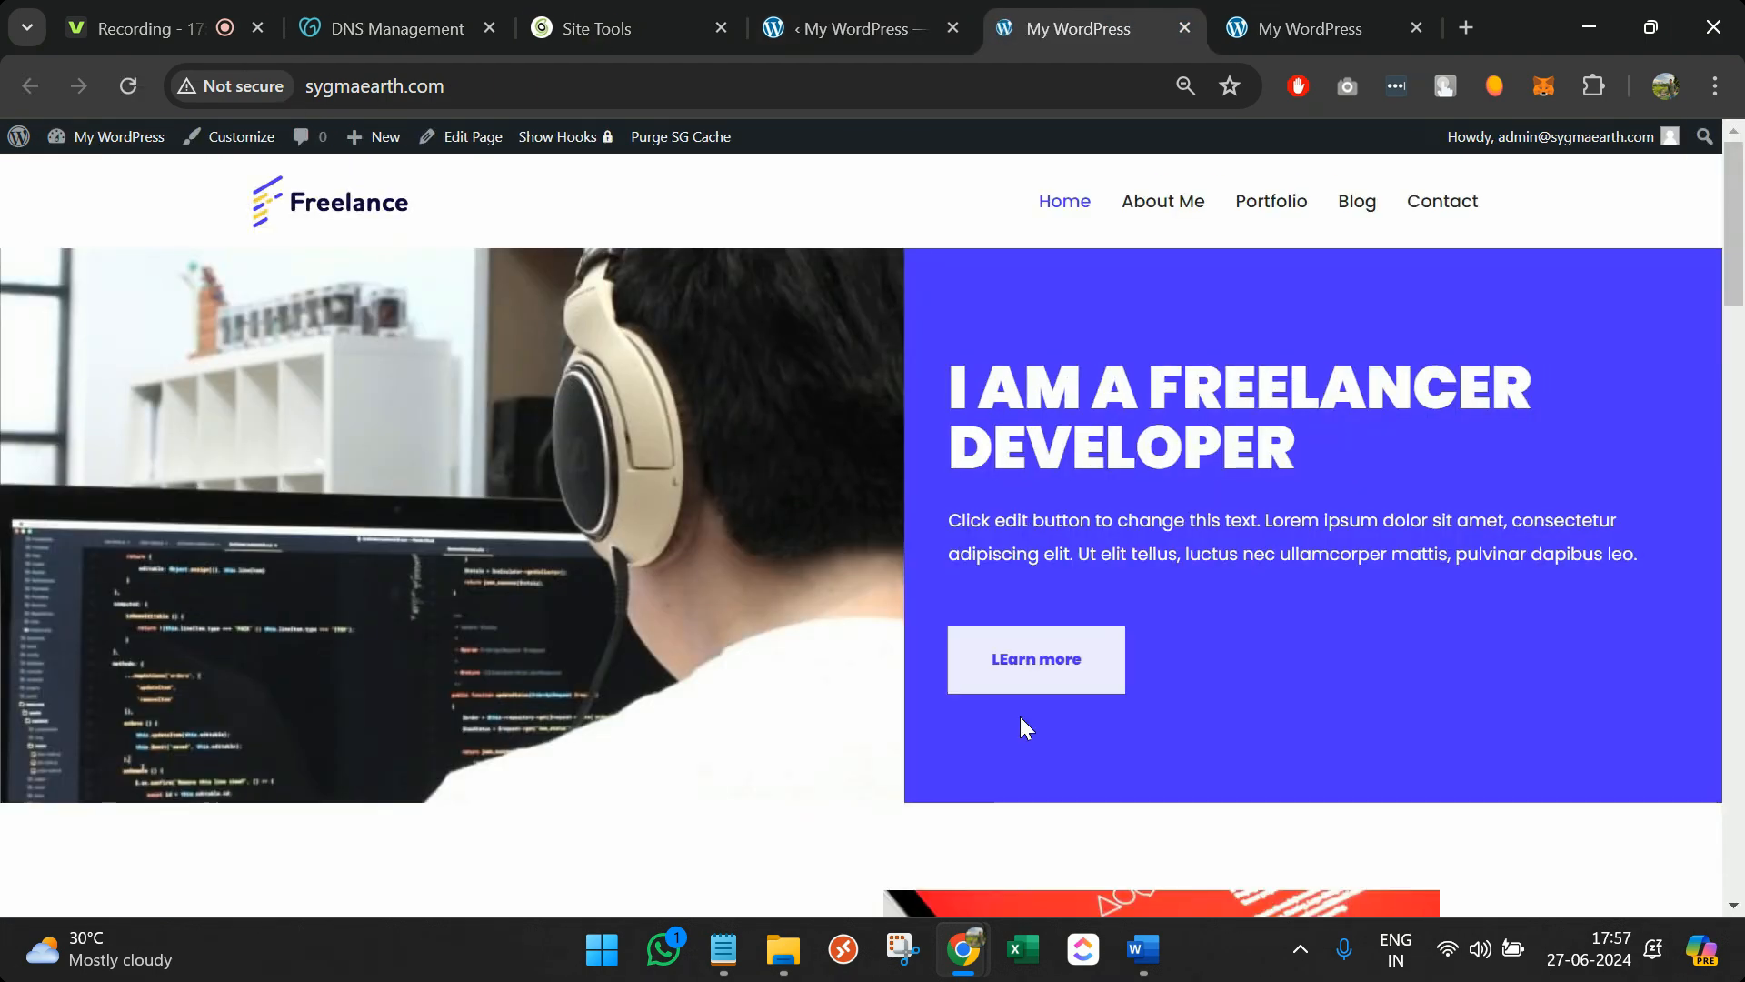
Scroll through the live Freelance site, then go back to the admin's Pages menu
scroll(1036, 624, down, 5)
scroll(1020, 716, down, 10)
scroll(1020, 724, down, 10)
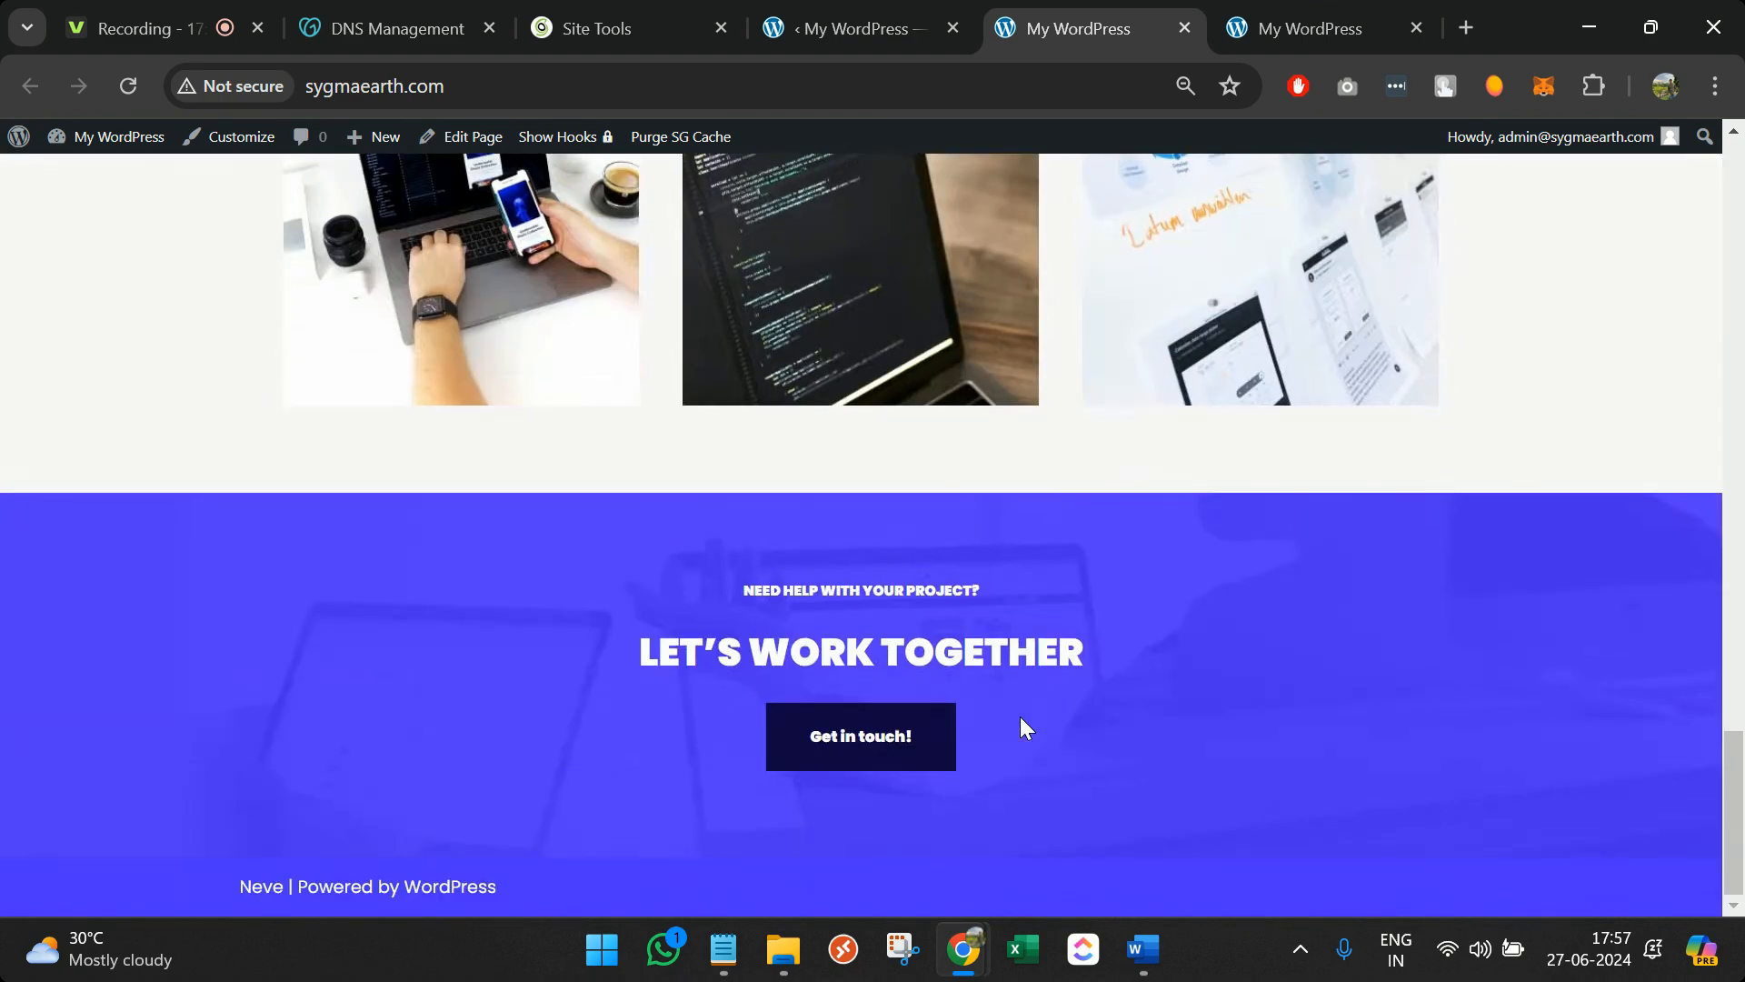
scroll(1021, 718, up, 20)
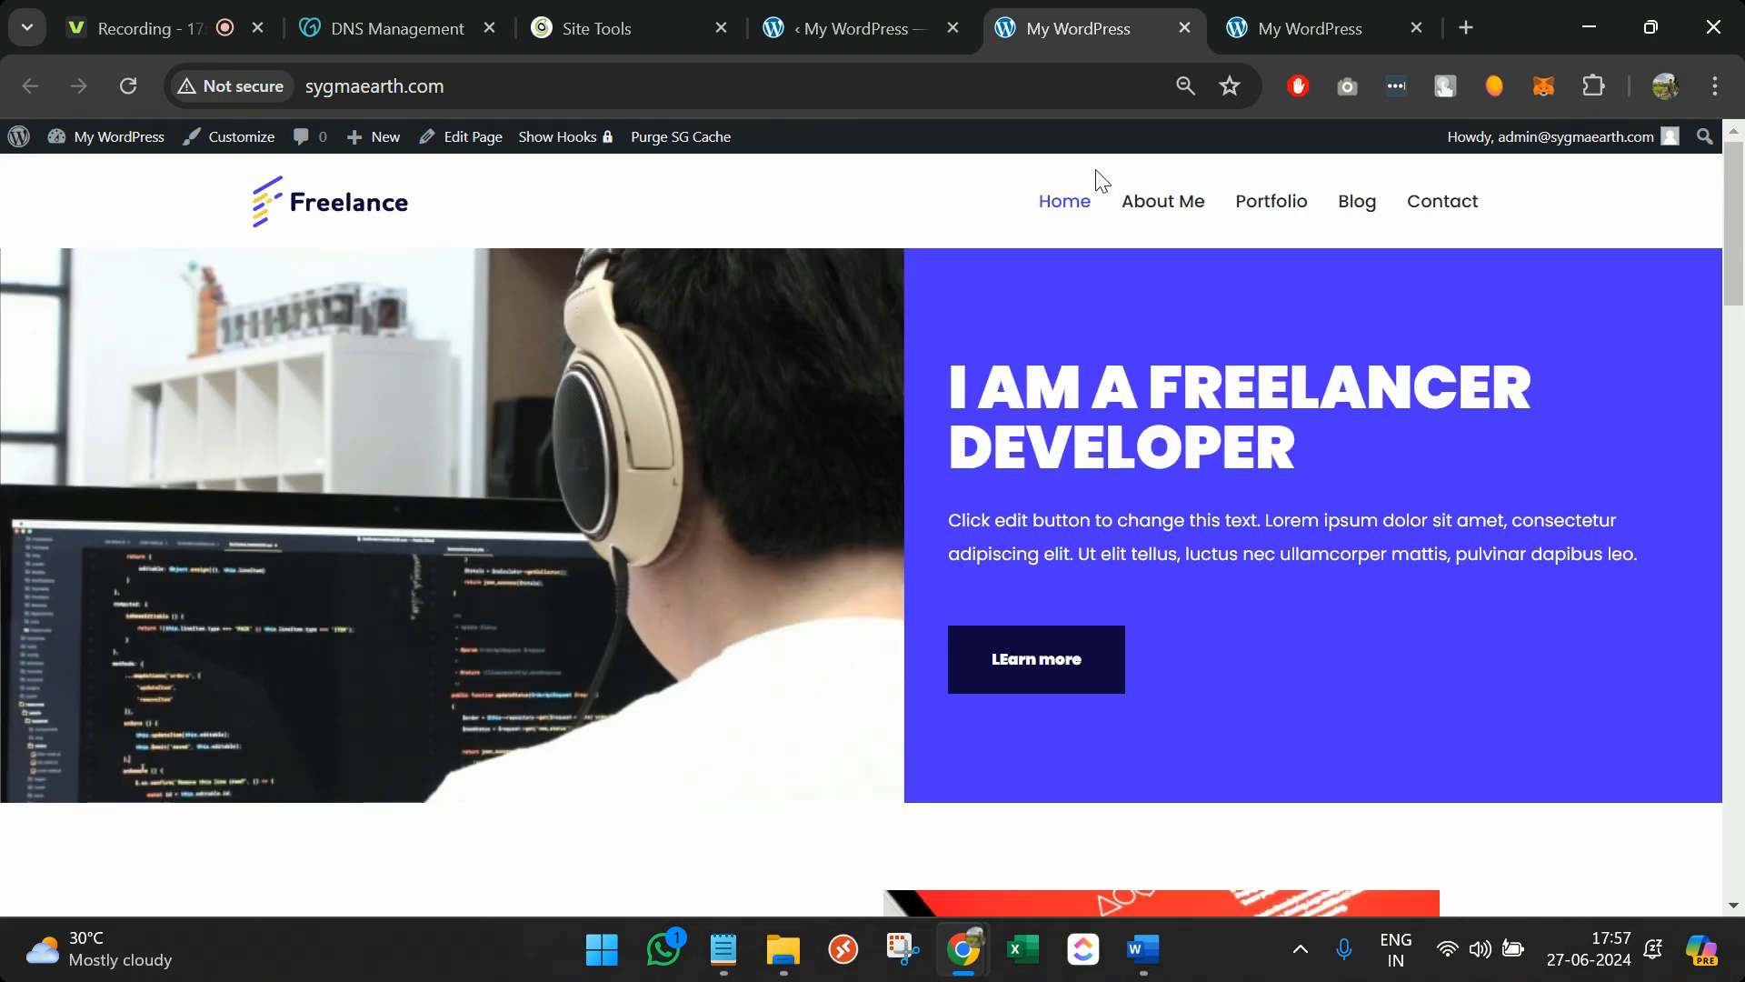
click(912, 13)
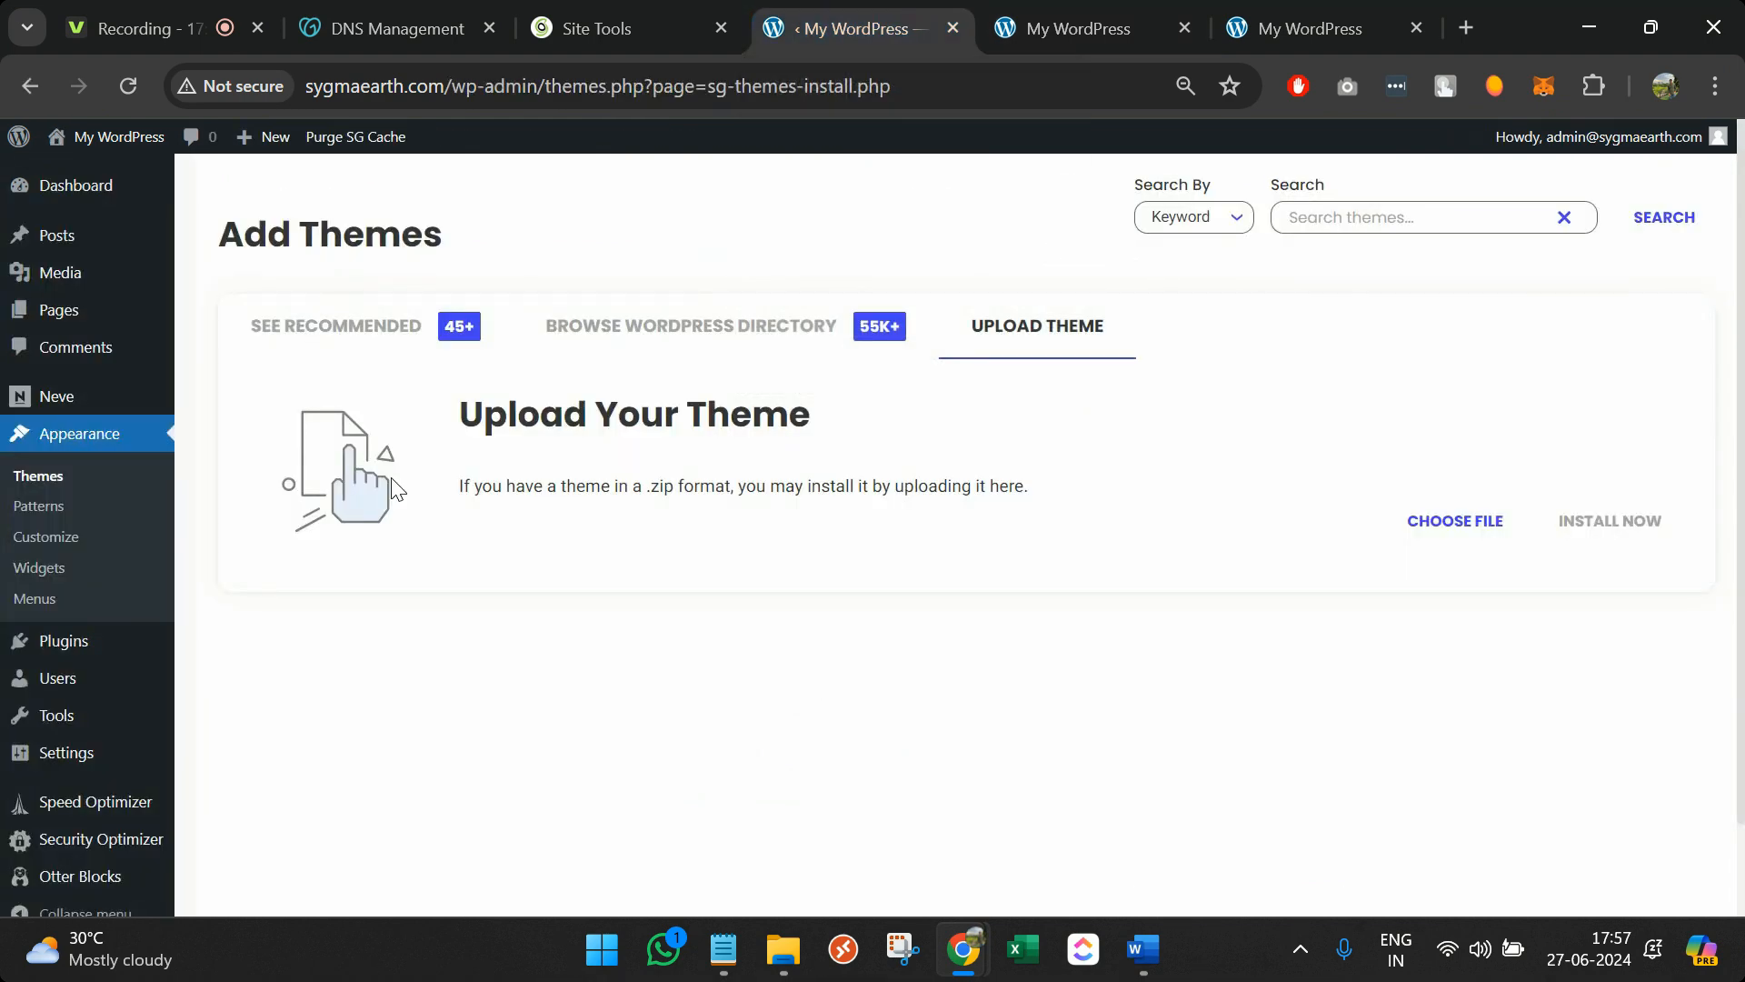
mouse_move(82, 313)
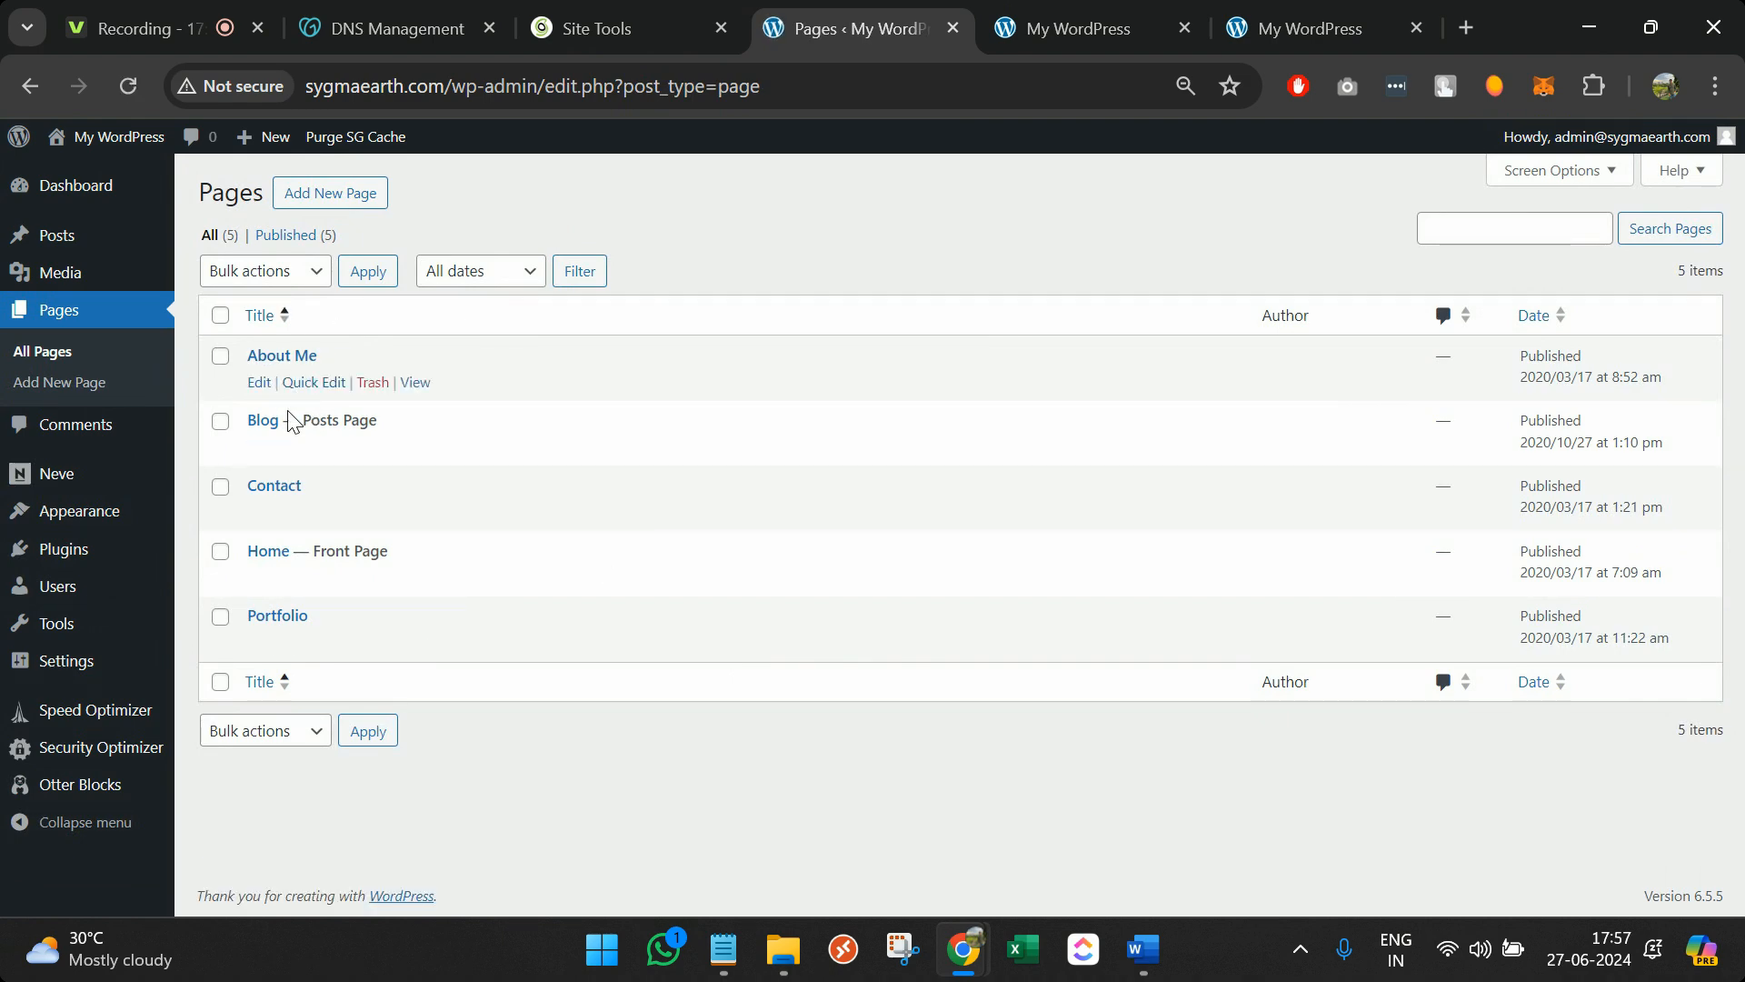
Open the Home page editor in a new tab and close the duplicate live-site tab
middle_click(266, 580)
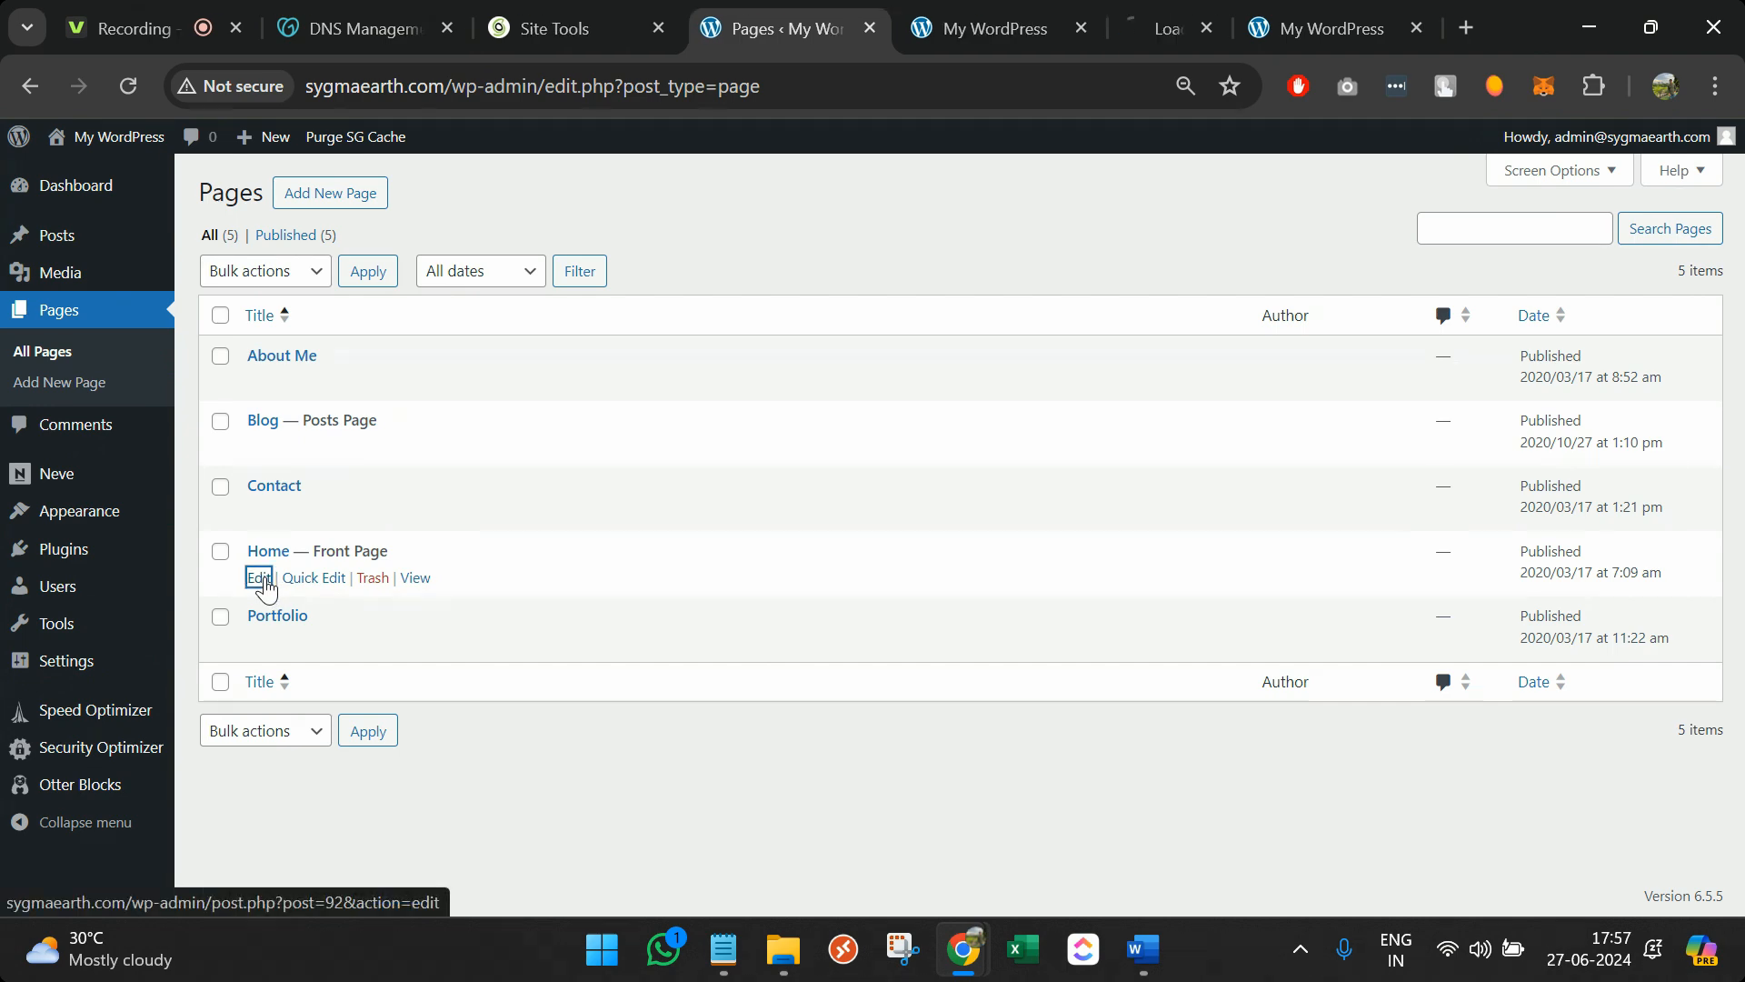
click(1155, 1)
drag(1154, 2, 1000, 7)
click(1149, 4)
click(1285, 2)
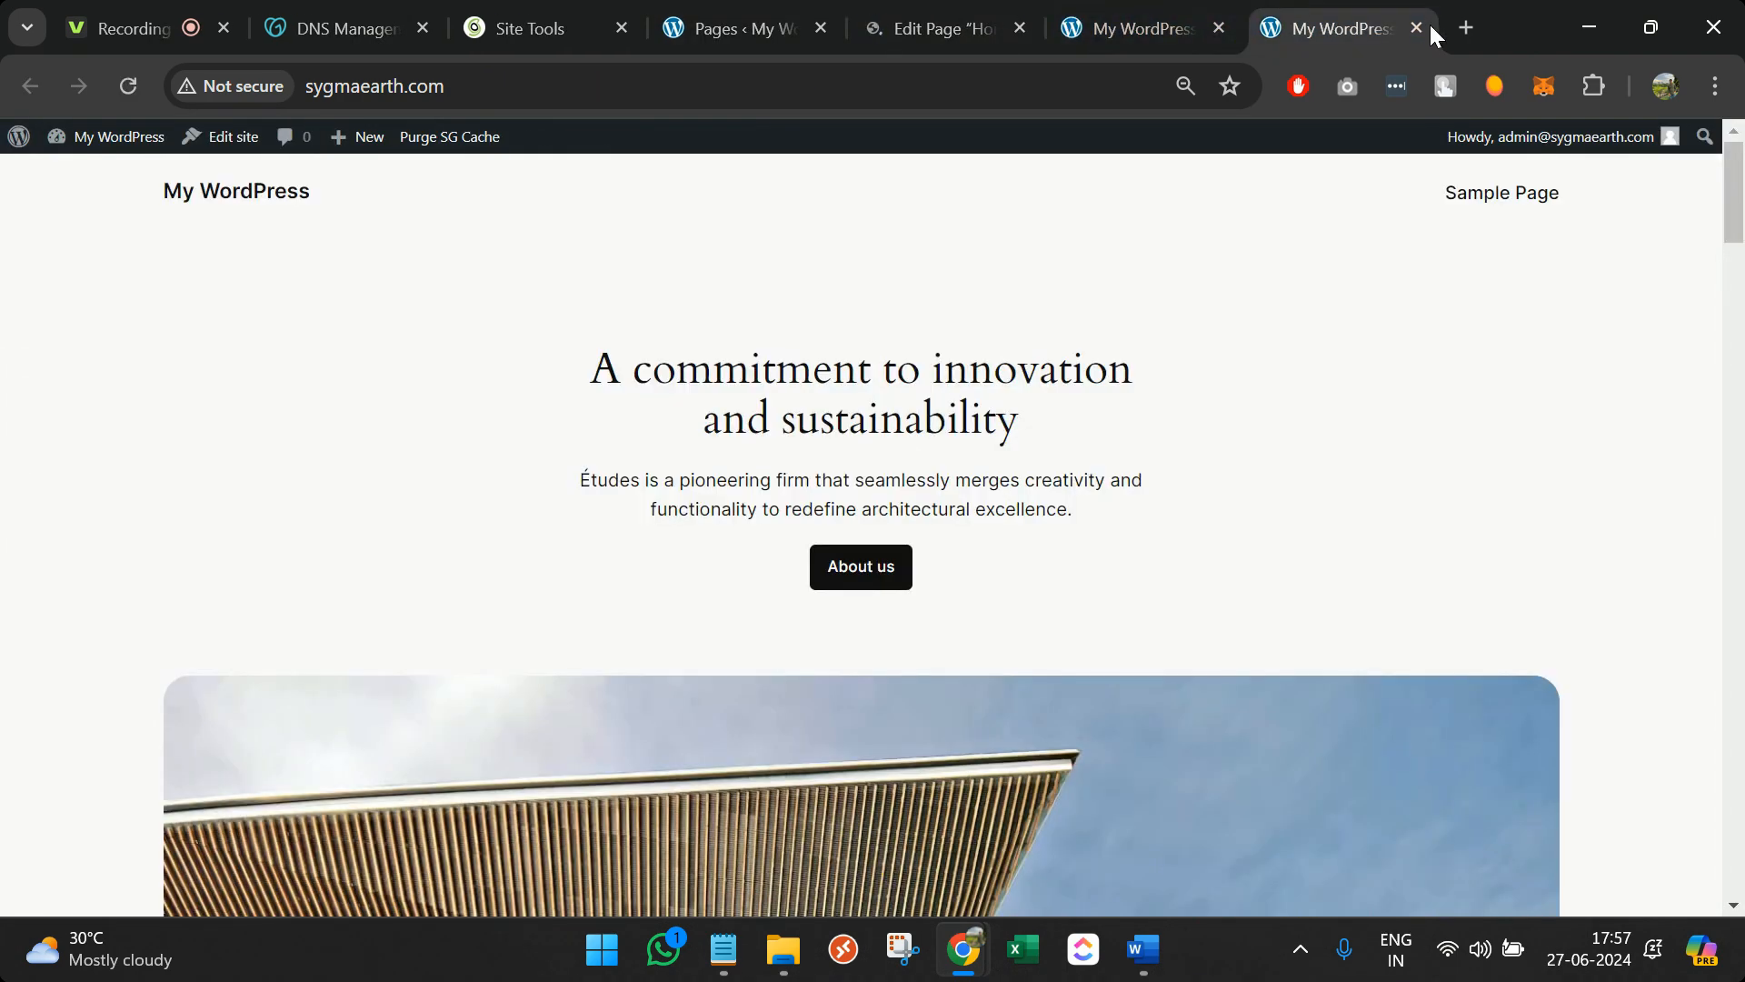
click(1417, 28)
click(1081, 28)
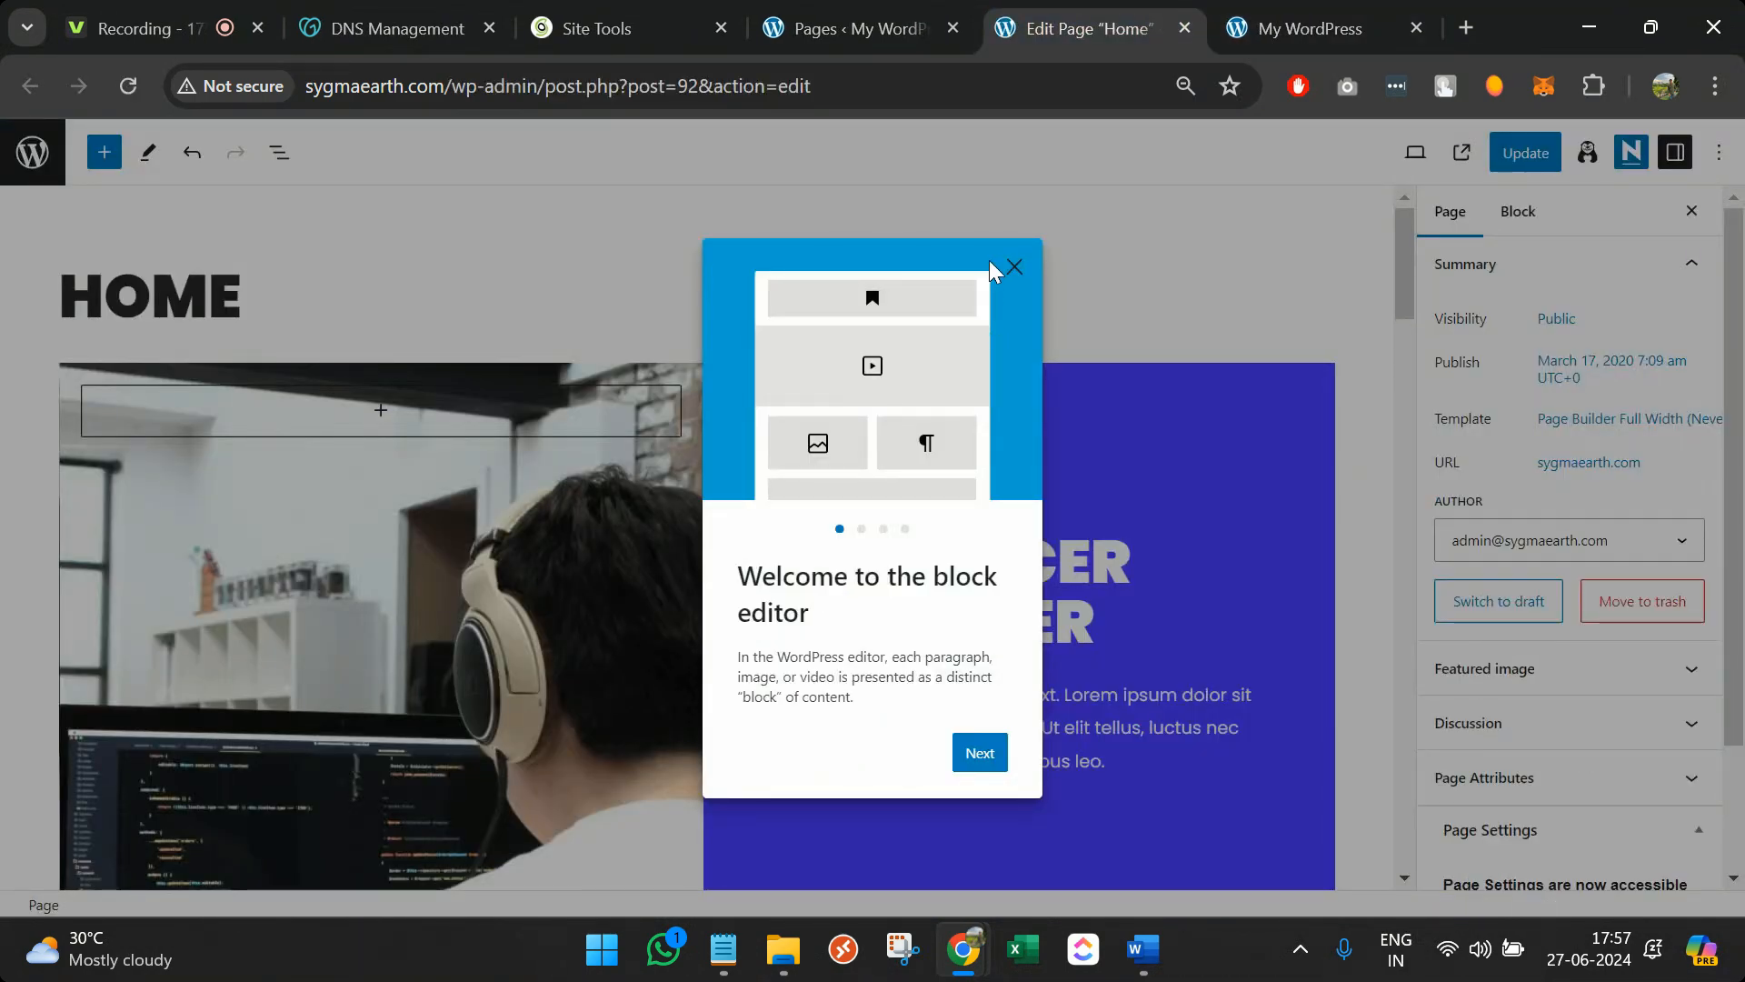
Dismiss the block editor and Otter Blocks welcome tours
click(1014, 268)
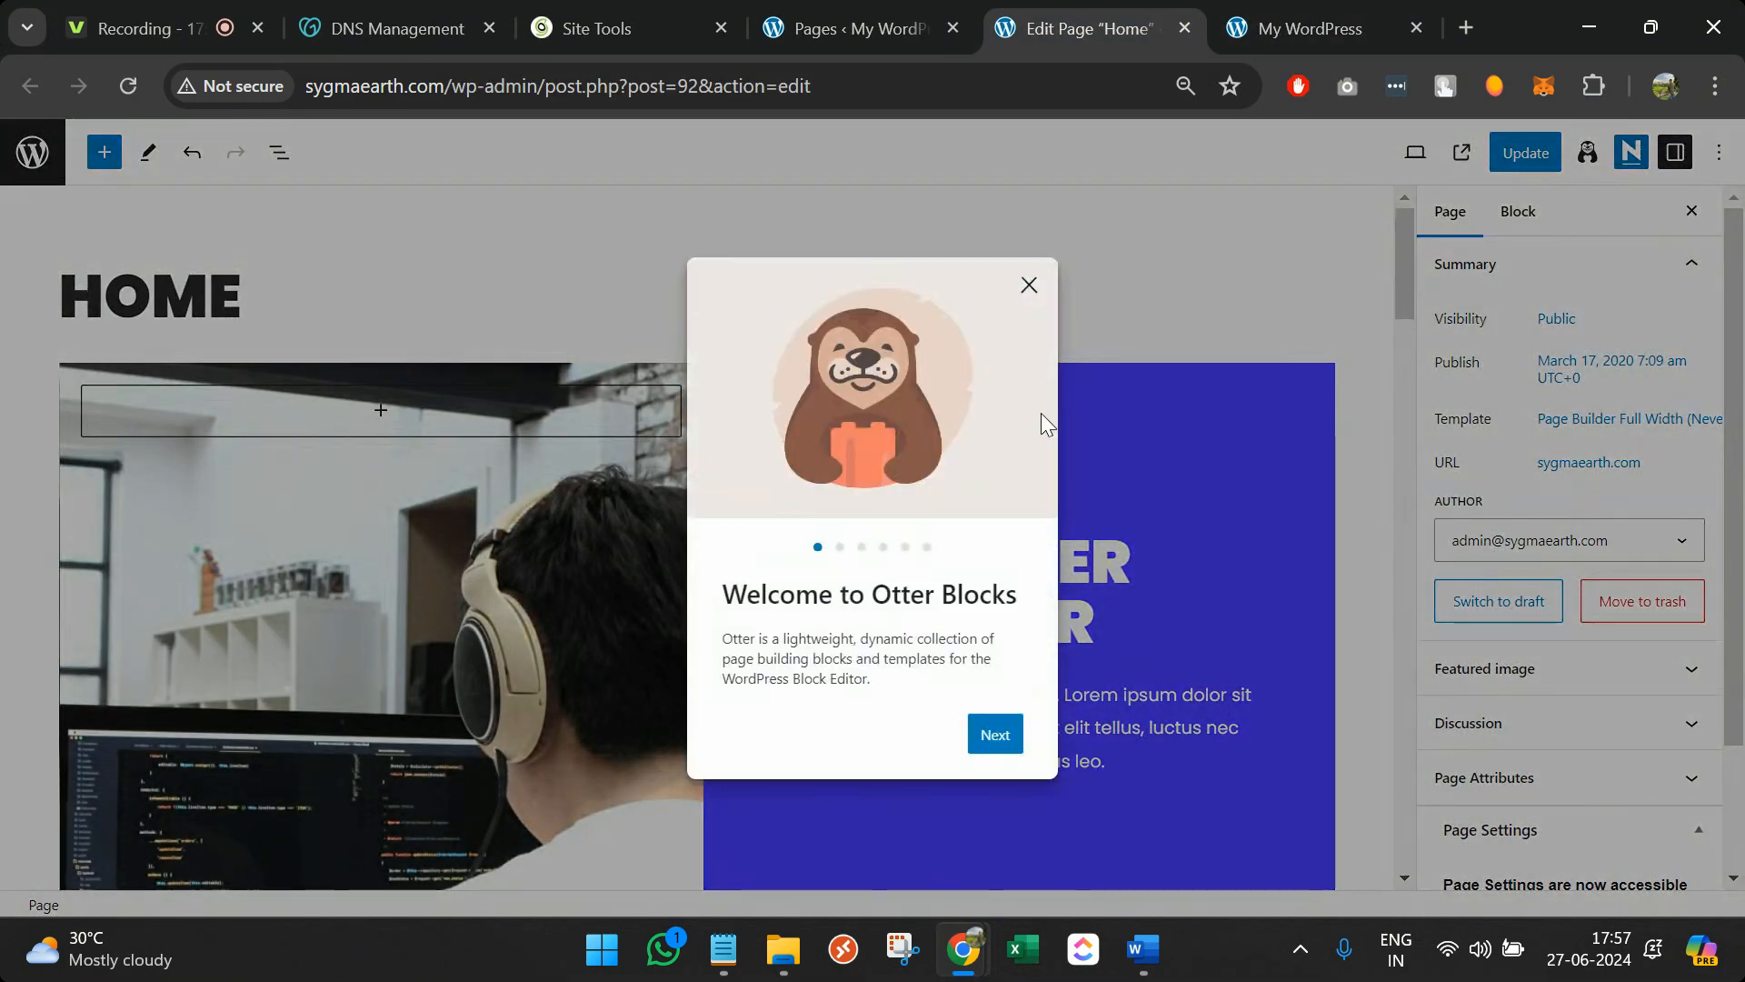
click(1036, 288)
scroll(1083, 643, down, 2)
scroll(1081, 714, up, 2)
Replace the WEB DEVELOPMENT skillset heading with 'wordpress developer'
click(893, 506)
scroll(1006, 524, down, 4)
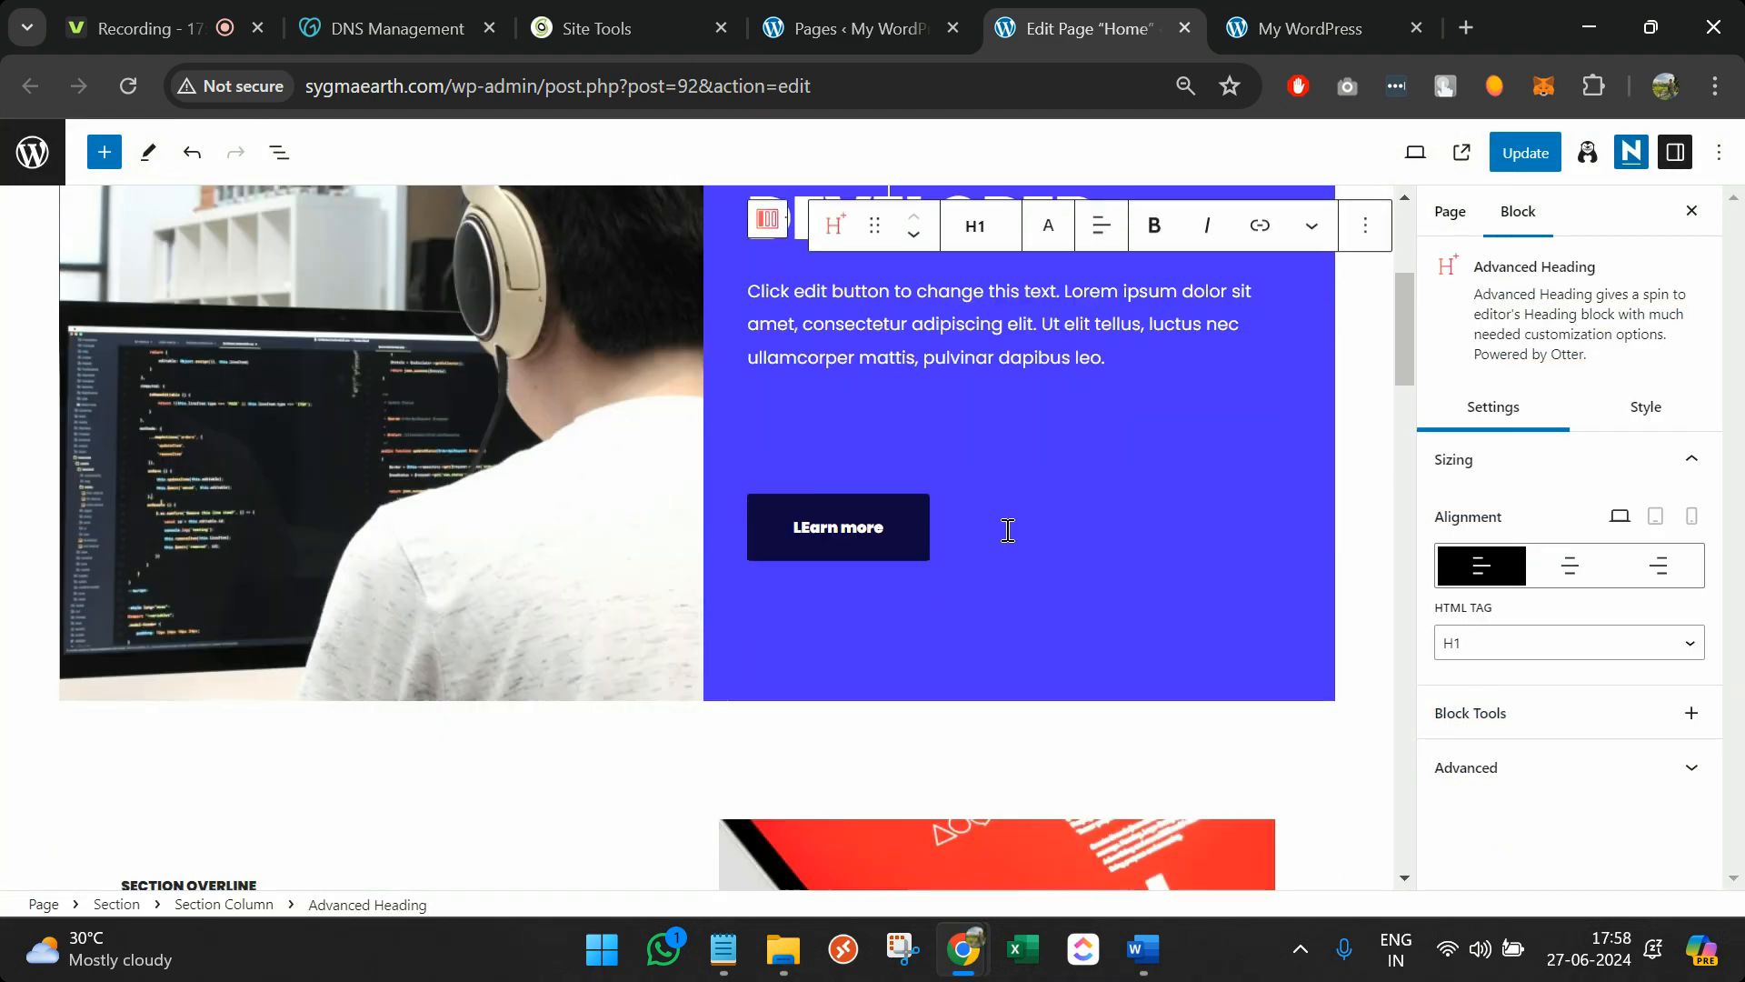
scroll(1005, 529, down, 10)
scroll(1006, 532, up, 2)
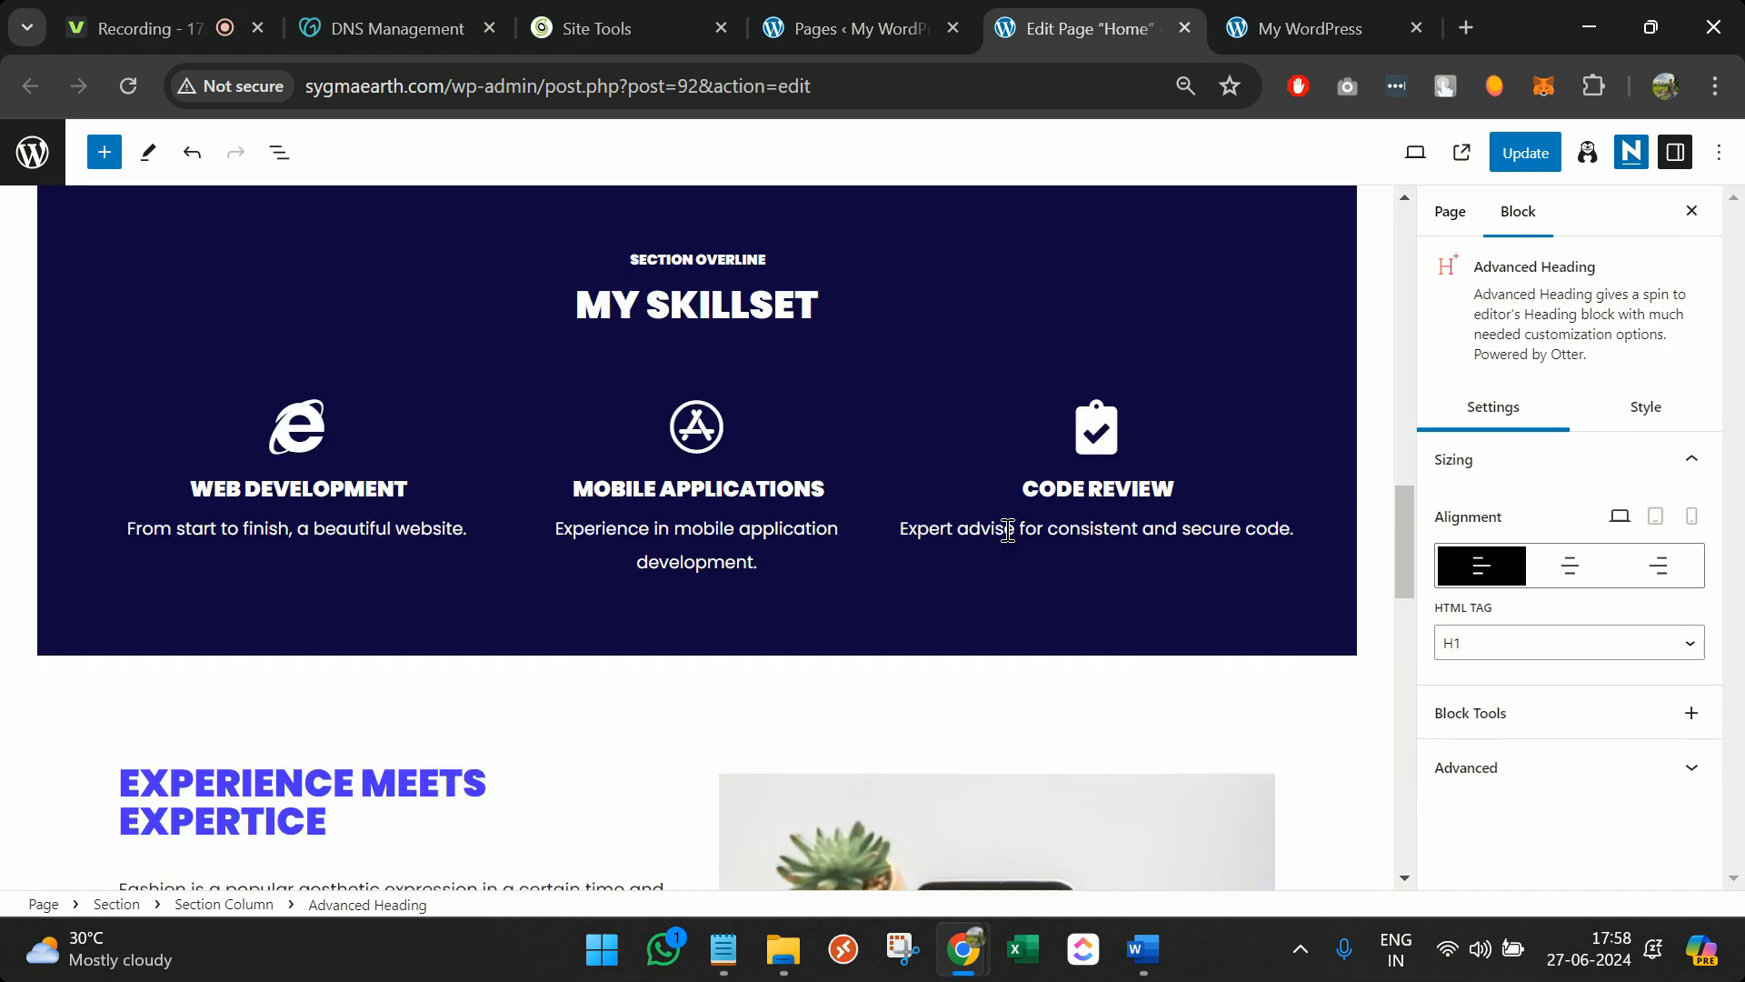
triple_click(386, 518)
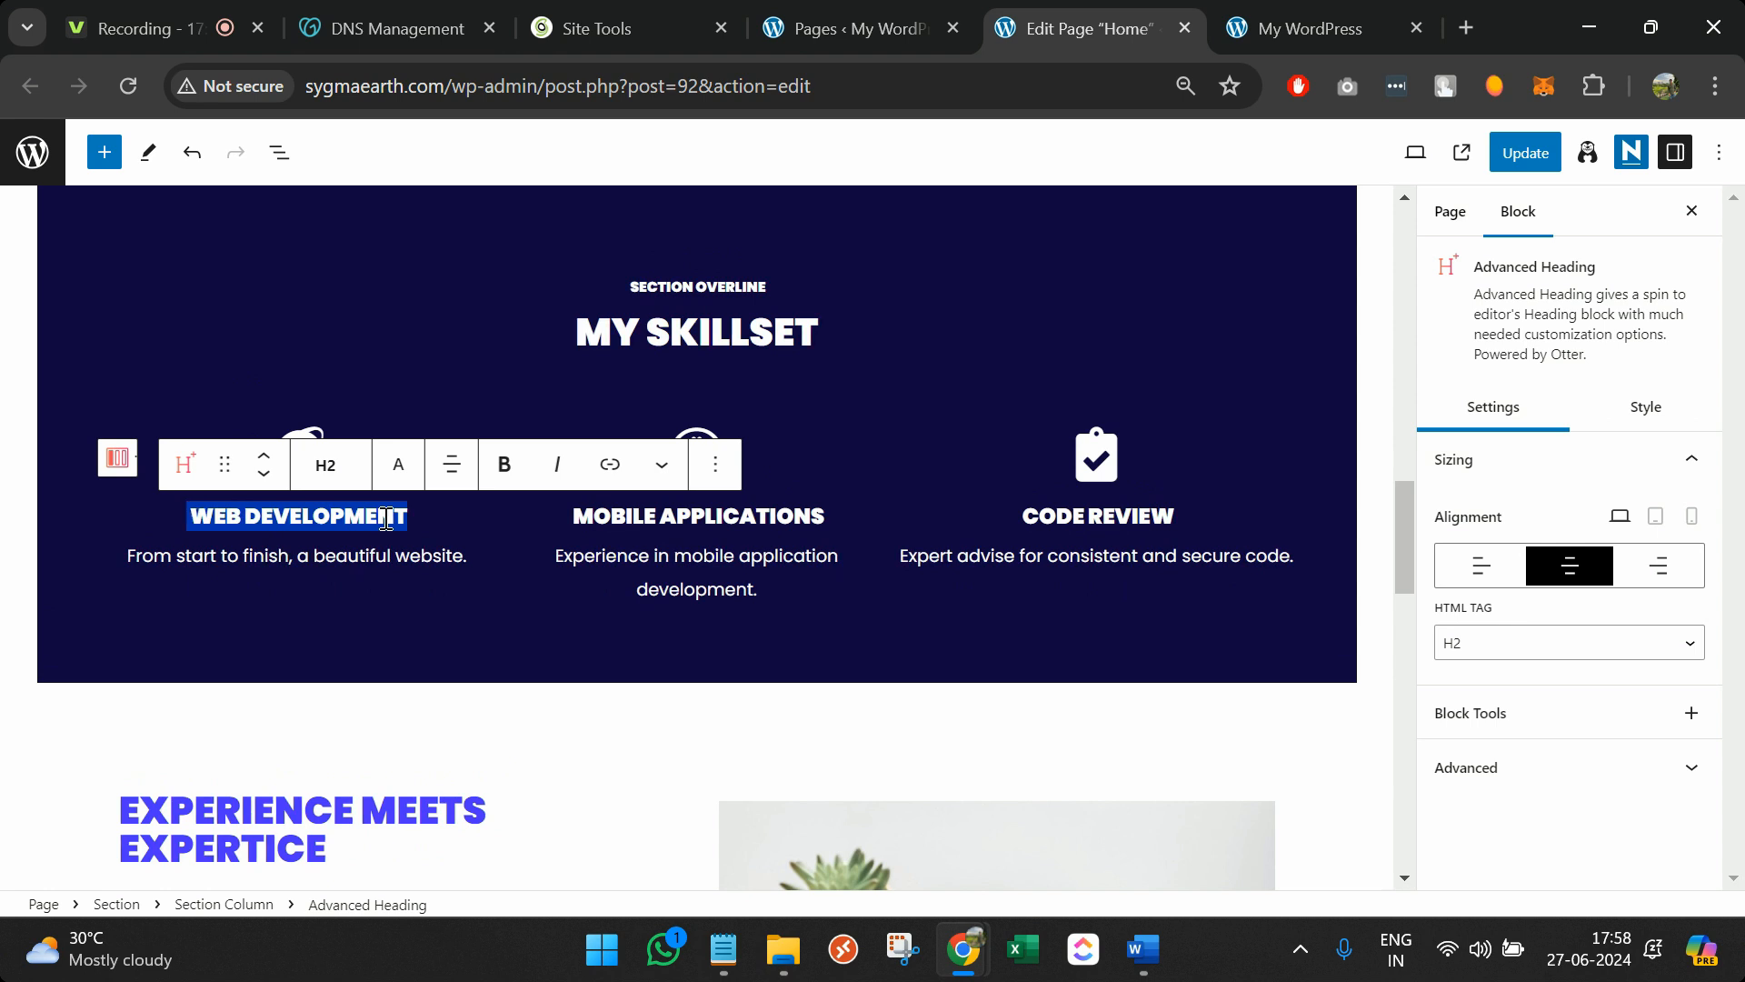
text(wordpress developer)
Replace the CODE REVIEW heading with 'sap development', then select the Fashion paragraph
double_click(628, 517)
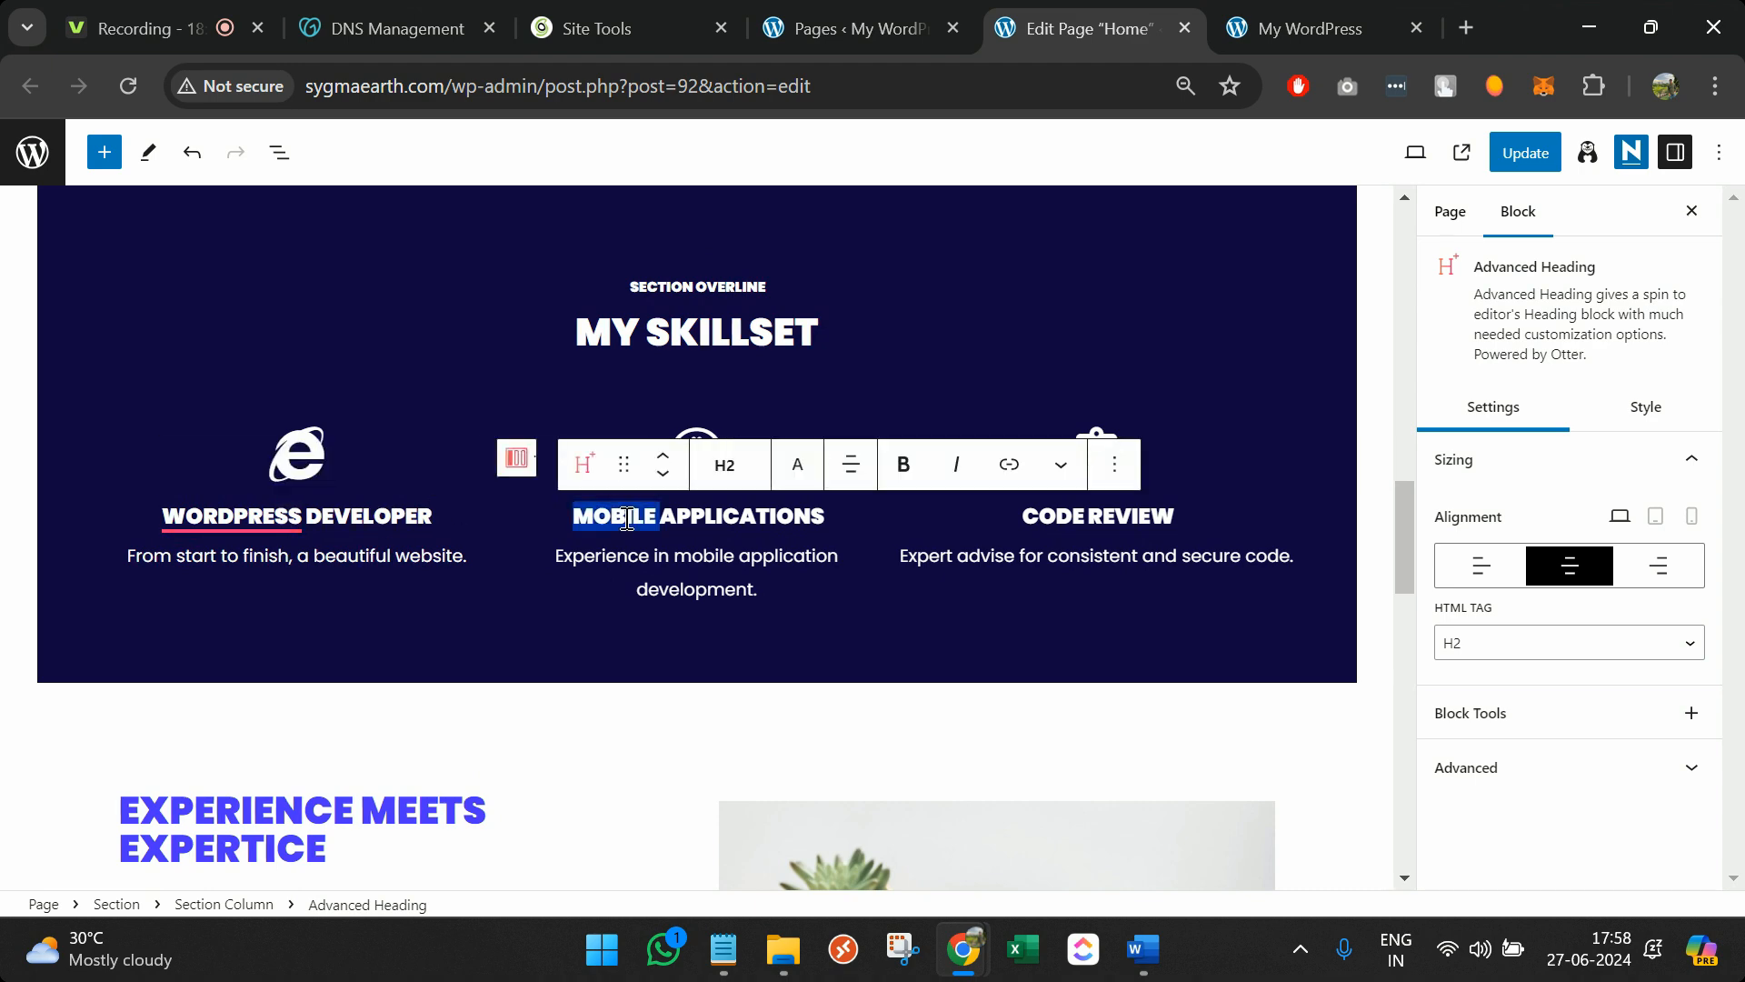
triple_click(1138, 514)
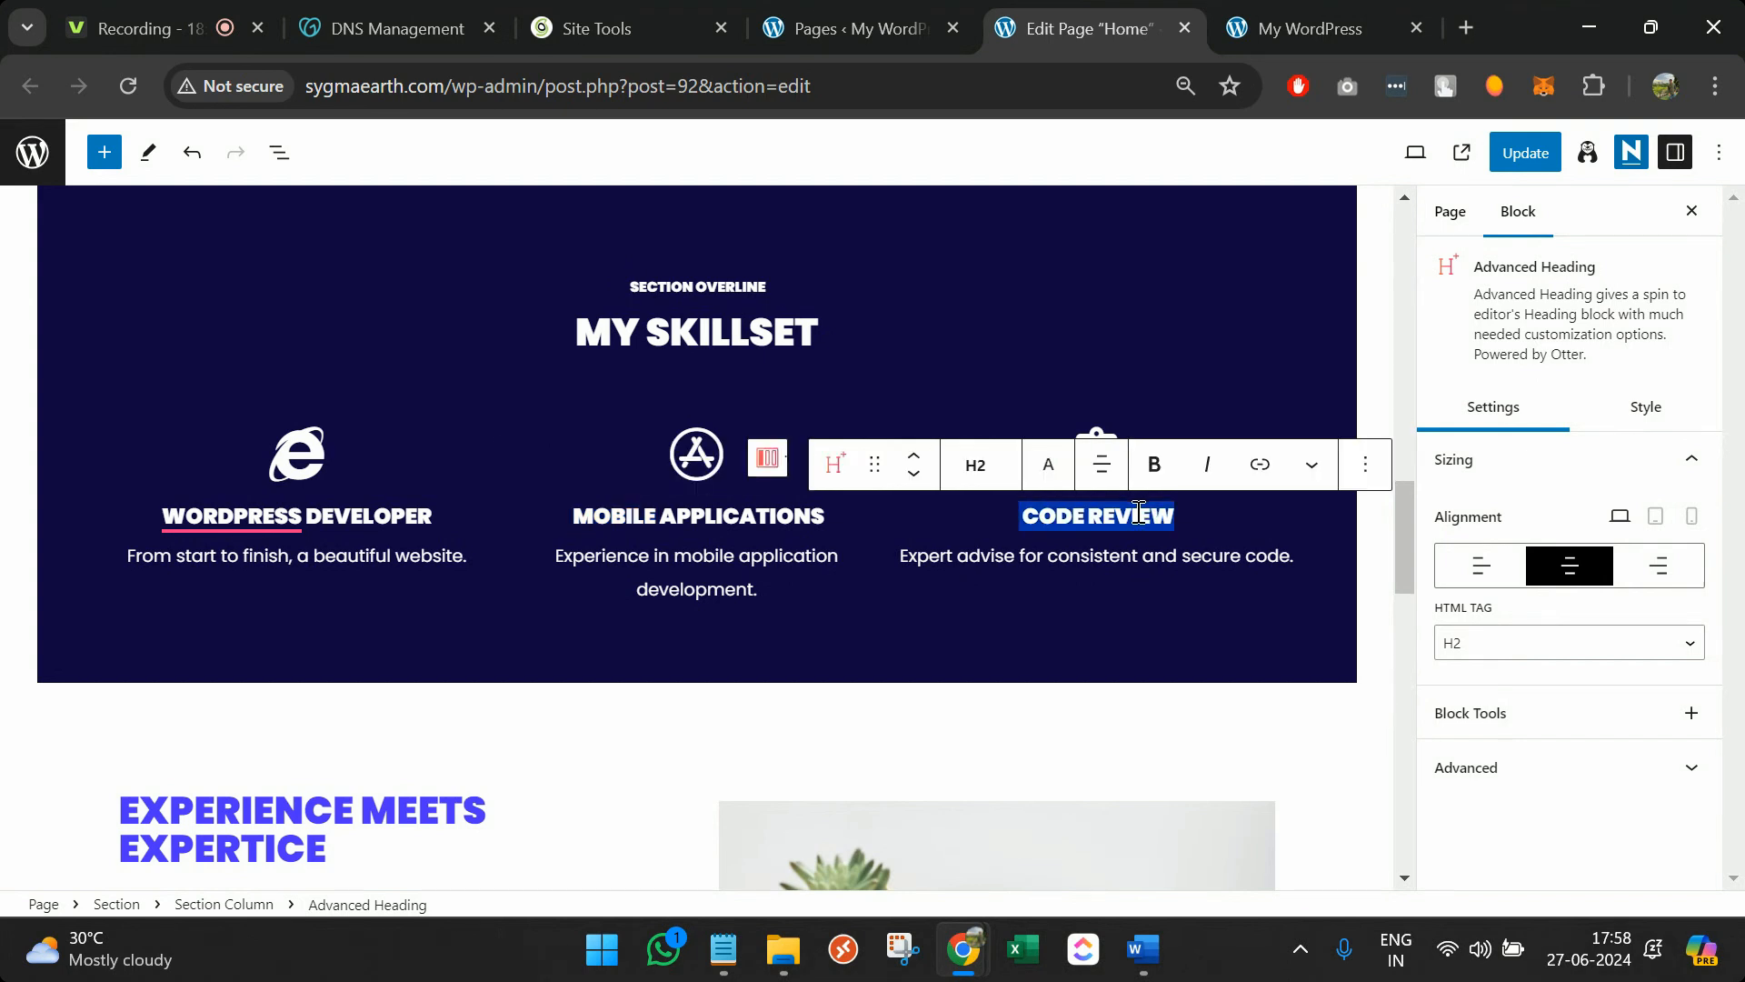
text(sap development)
scroll(1141, 518, down, 2)
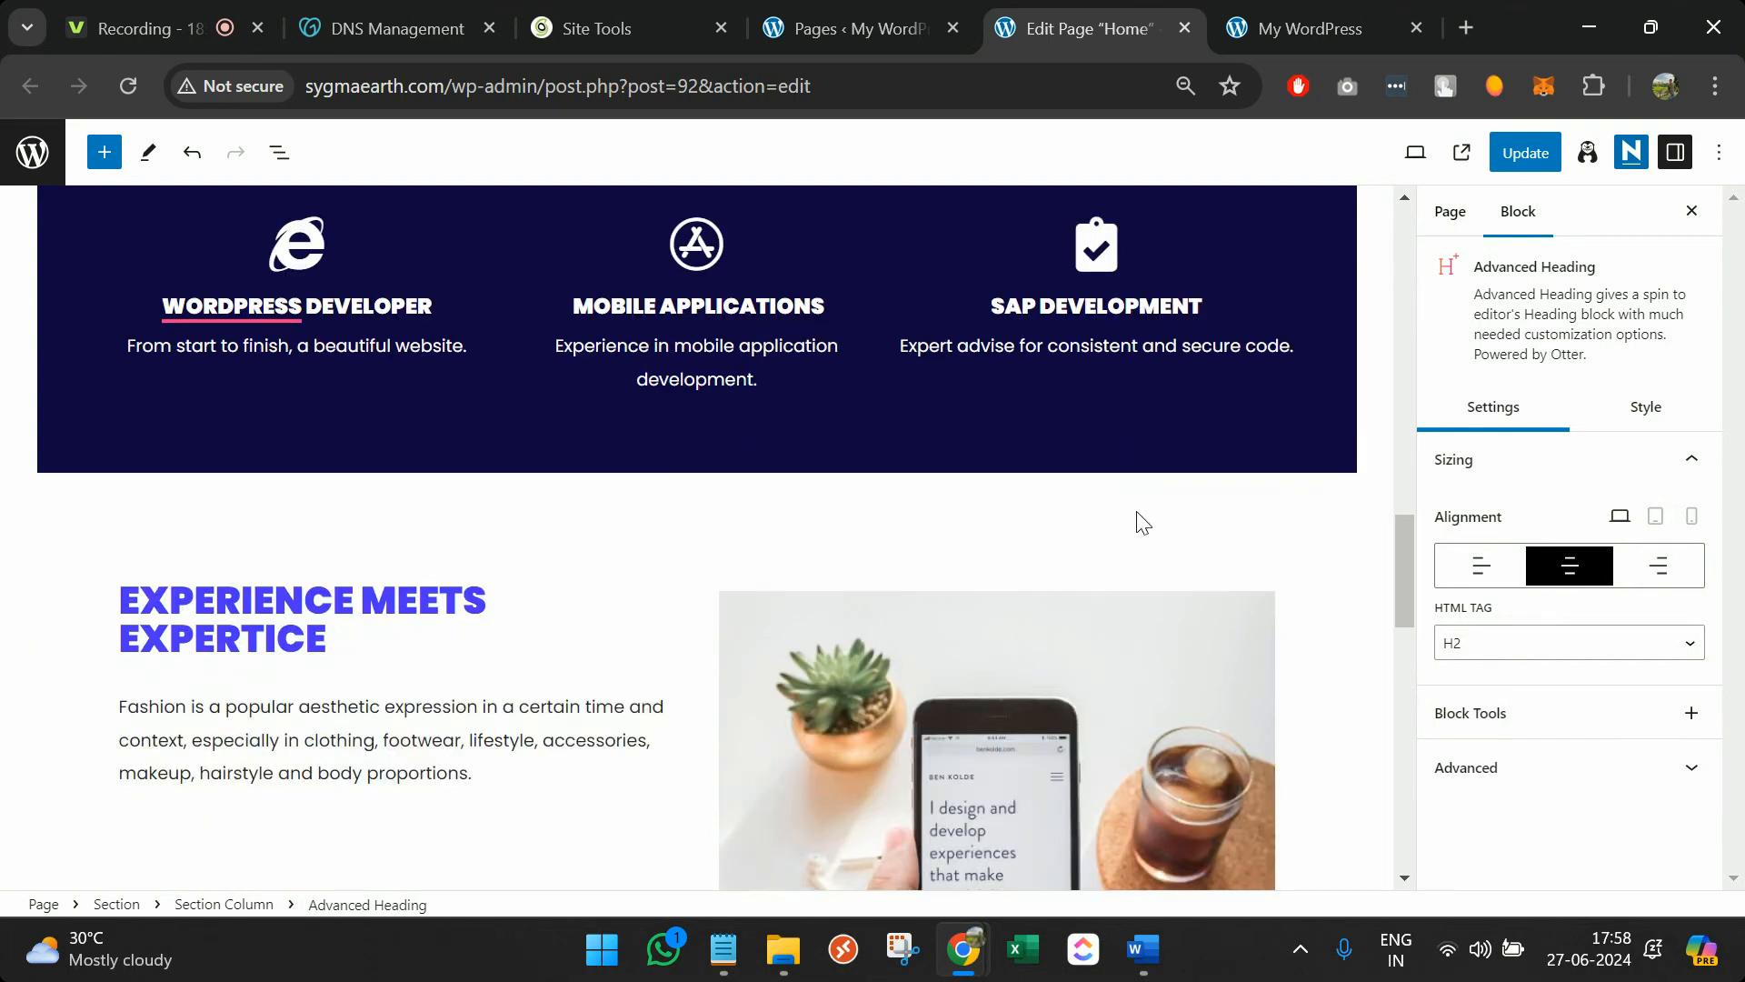
scroll(1143, 523, down, 3)
triple_click(324, 469)
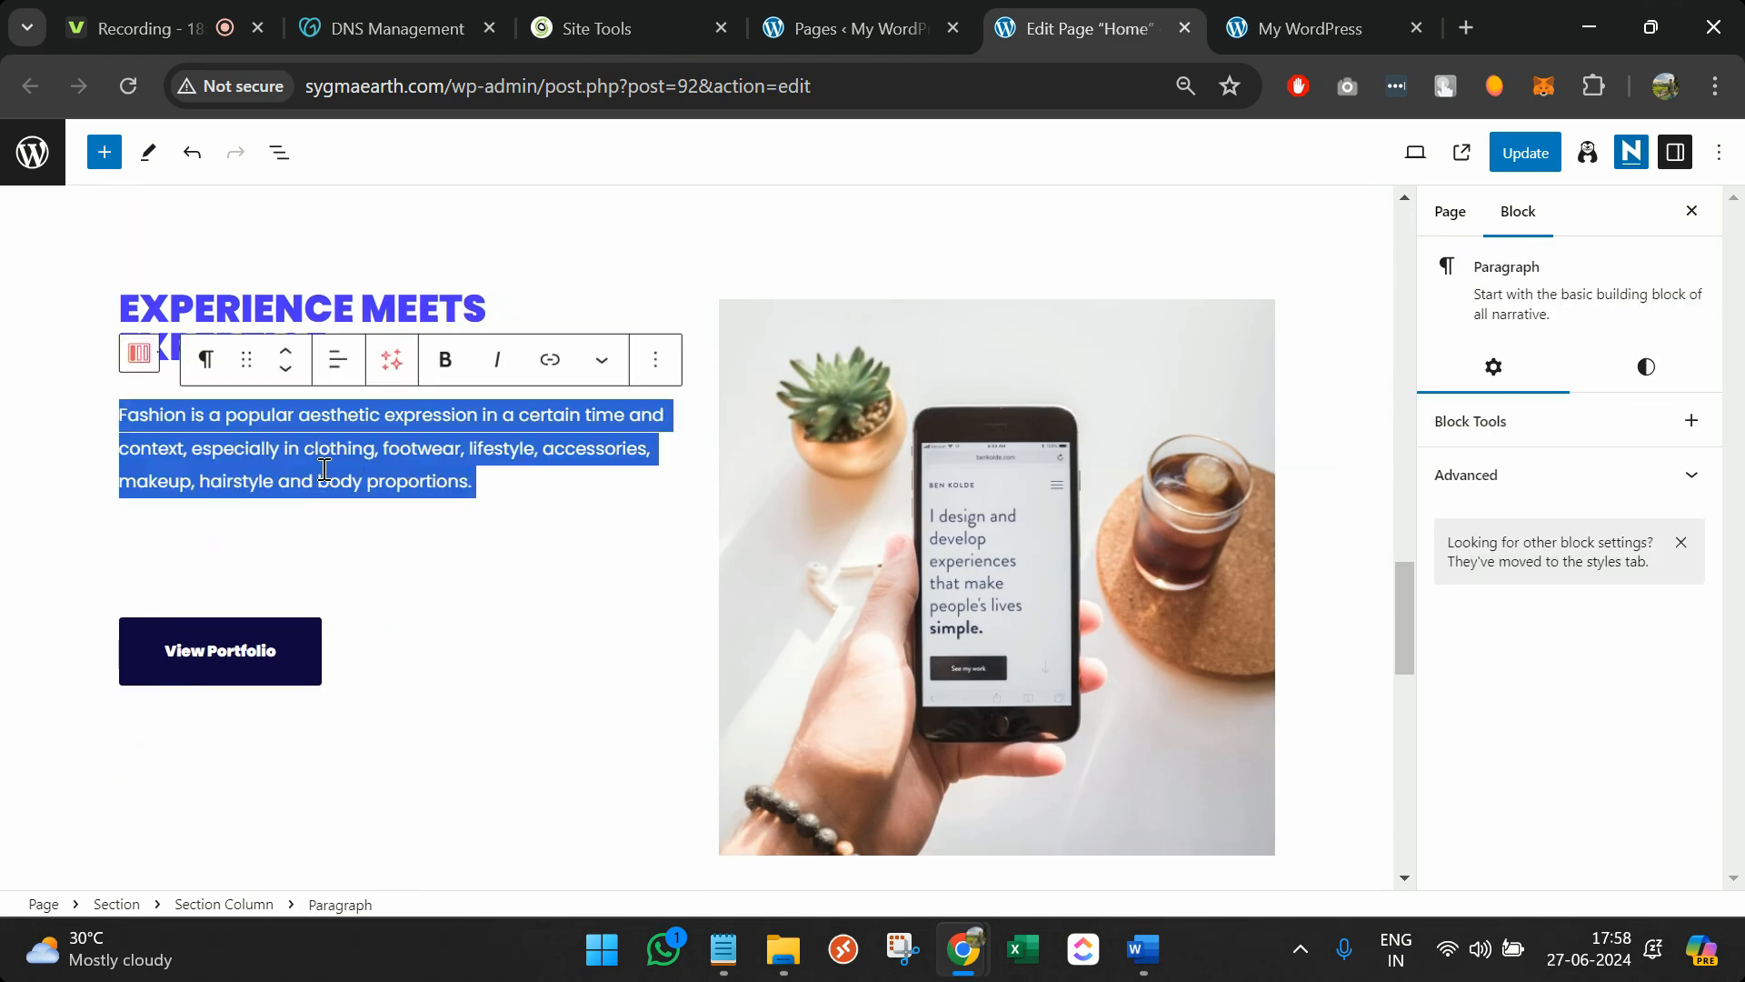
scroll(326, 473, up, 1)
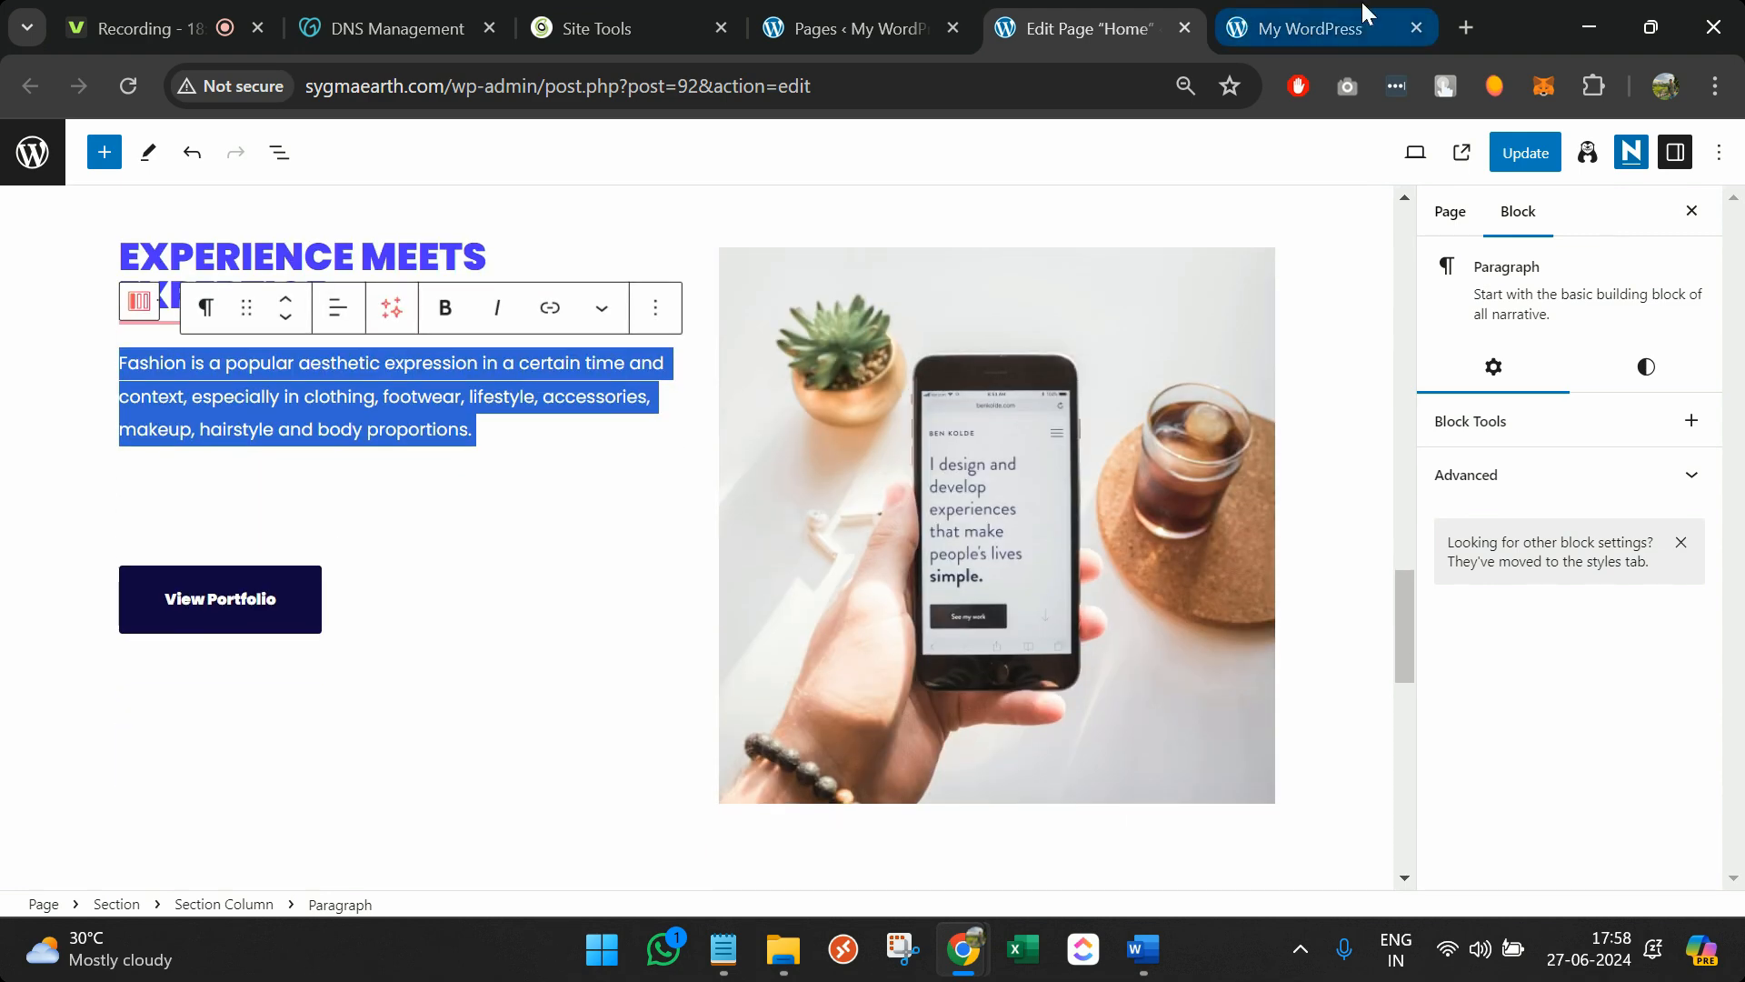
Load LinkedIn in the live-site tab, open the user's own profile, and clear the address bar
click(1309, 29)
click(1078, 92)
text(lin)
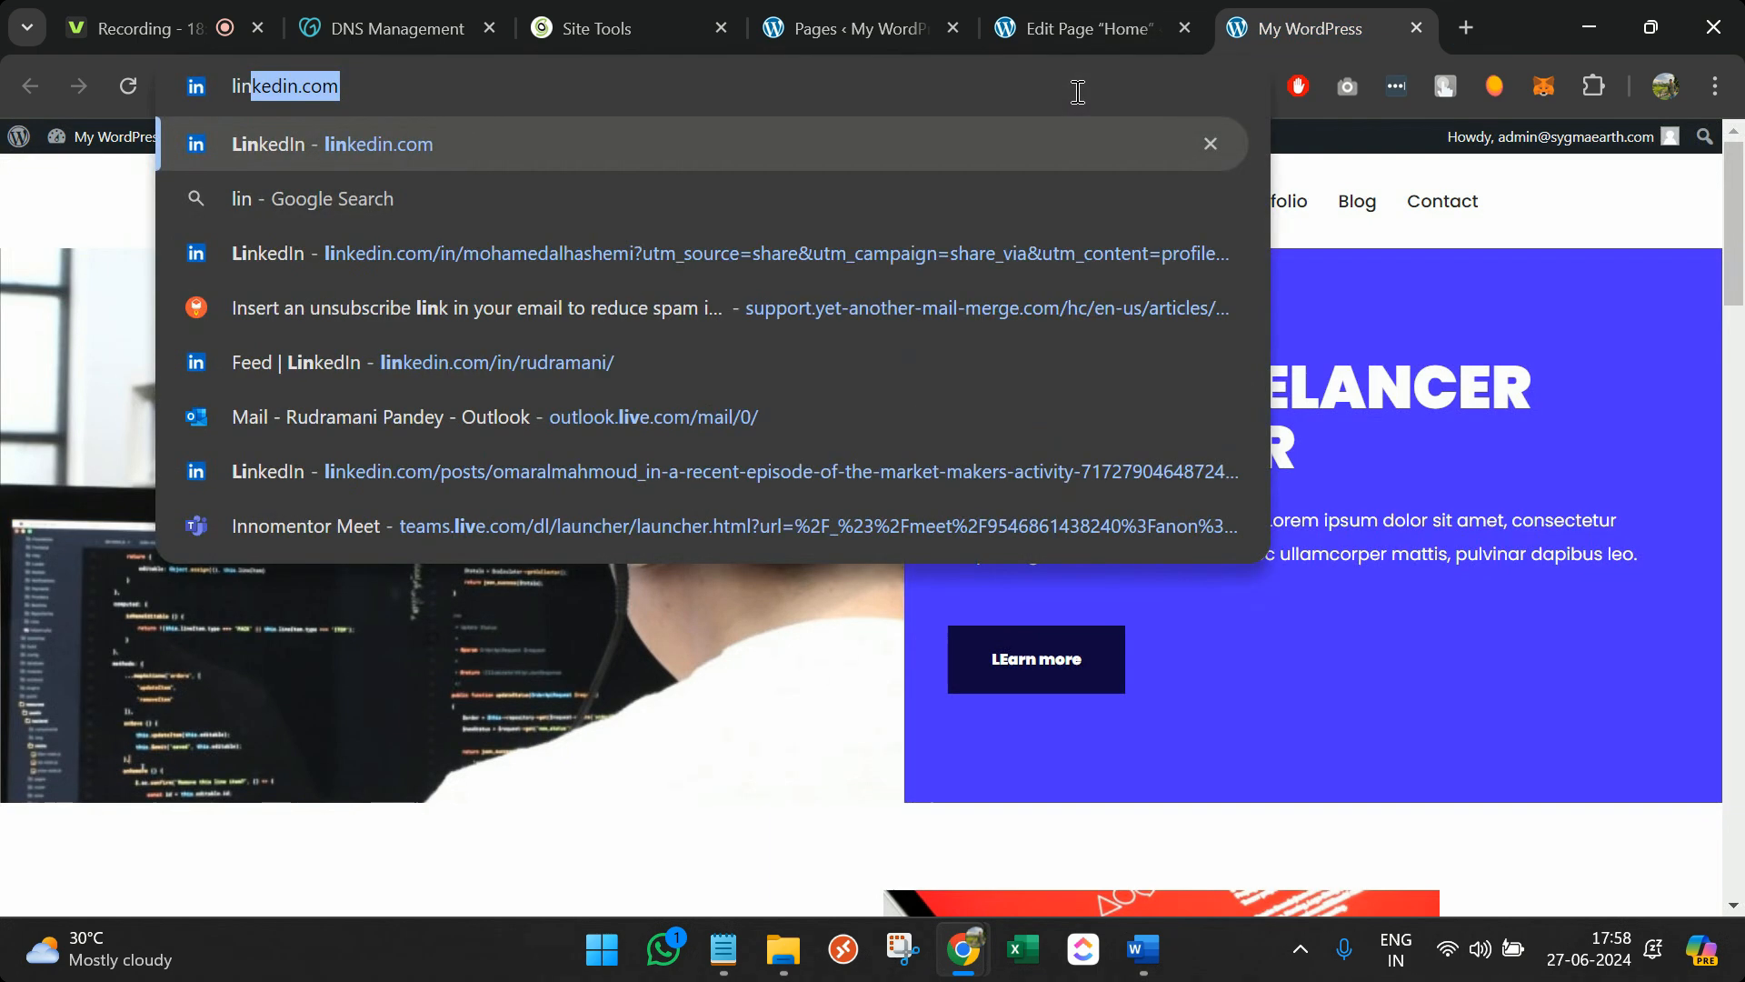
key(Return)
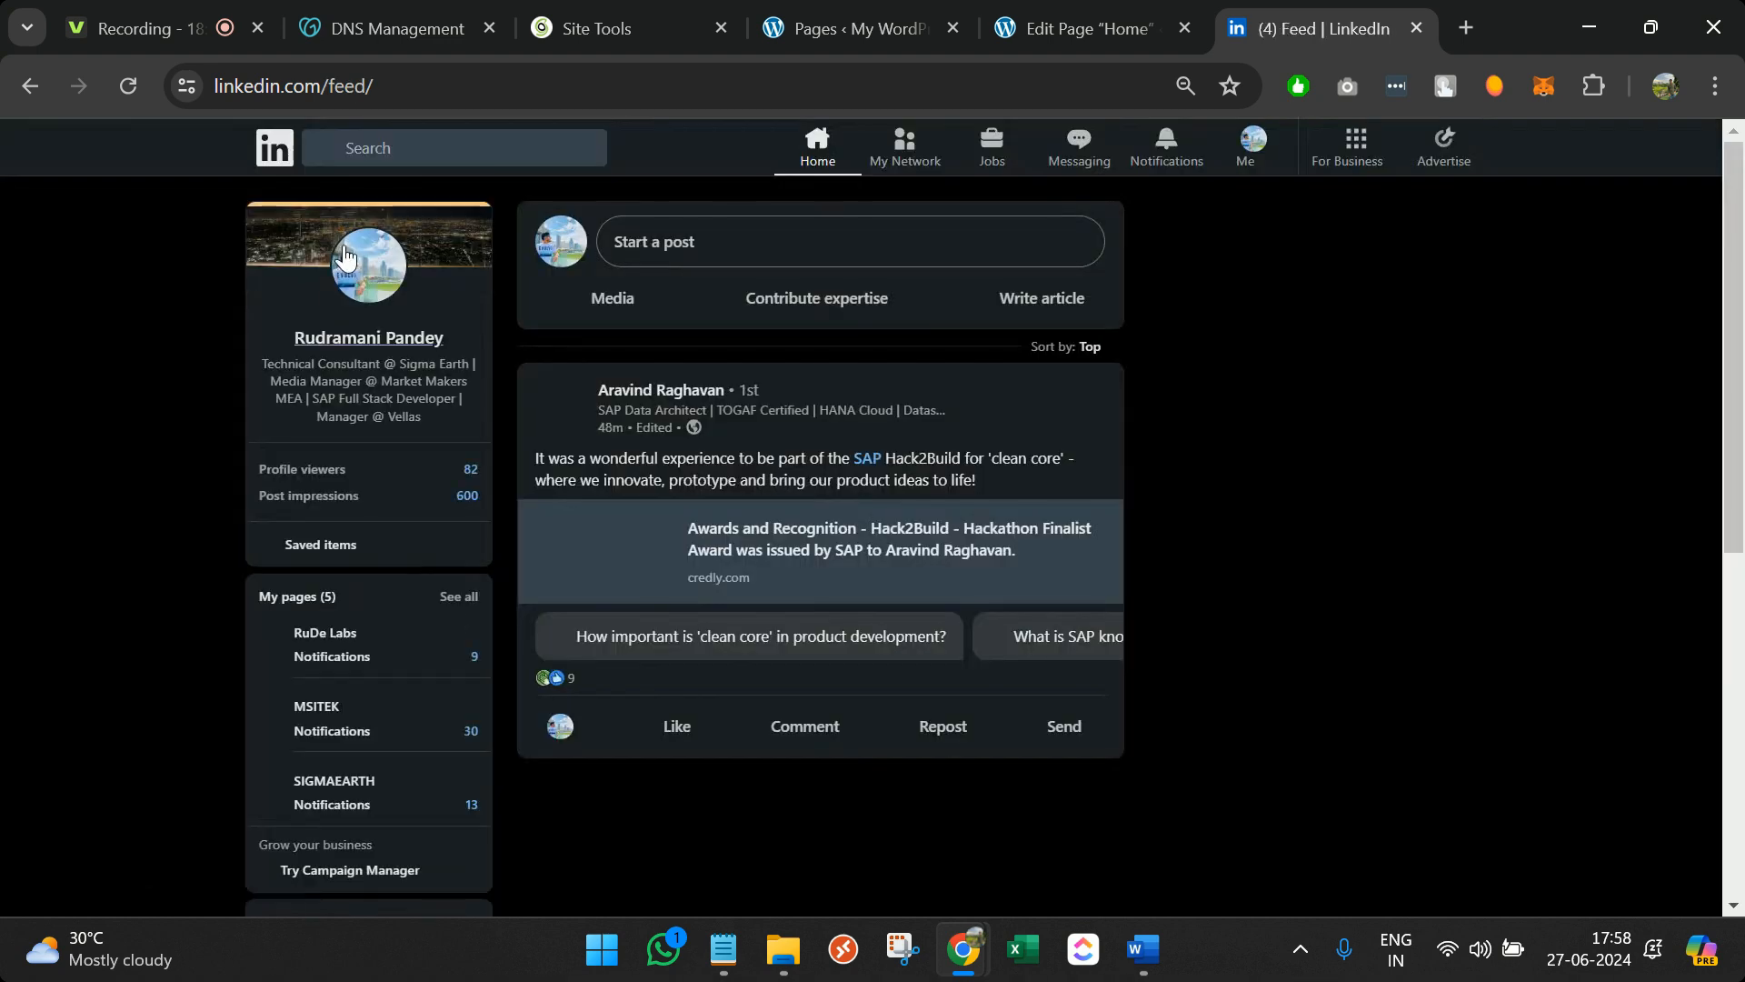
click(407, 214)
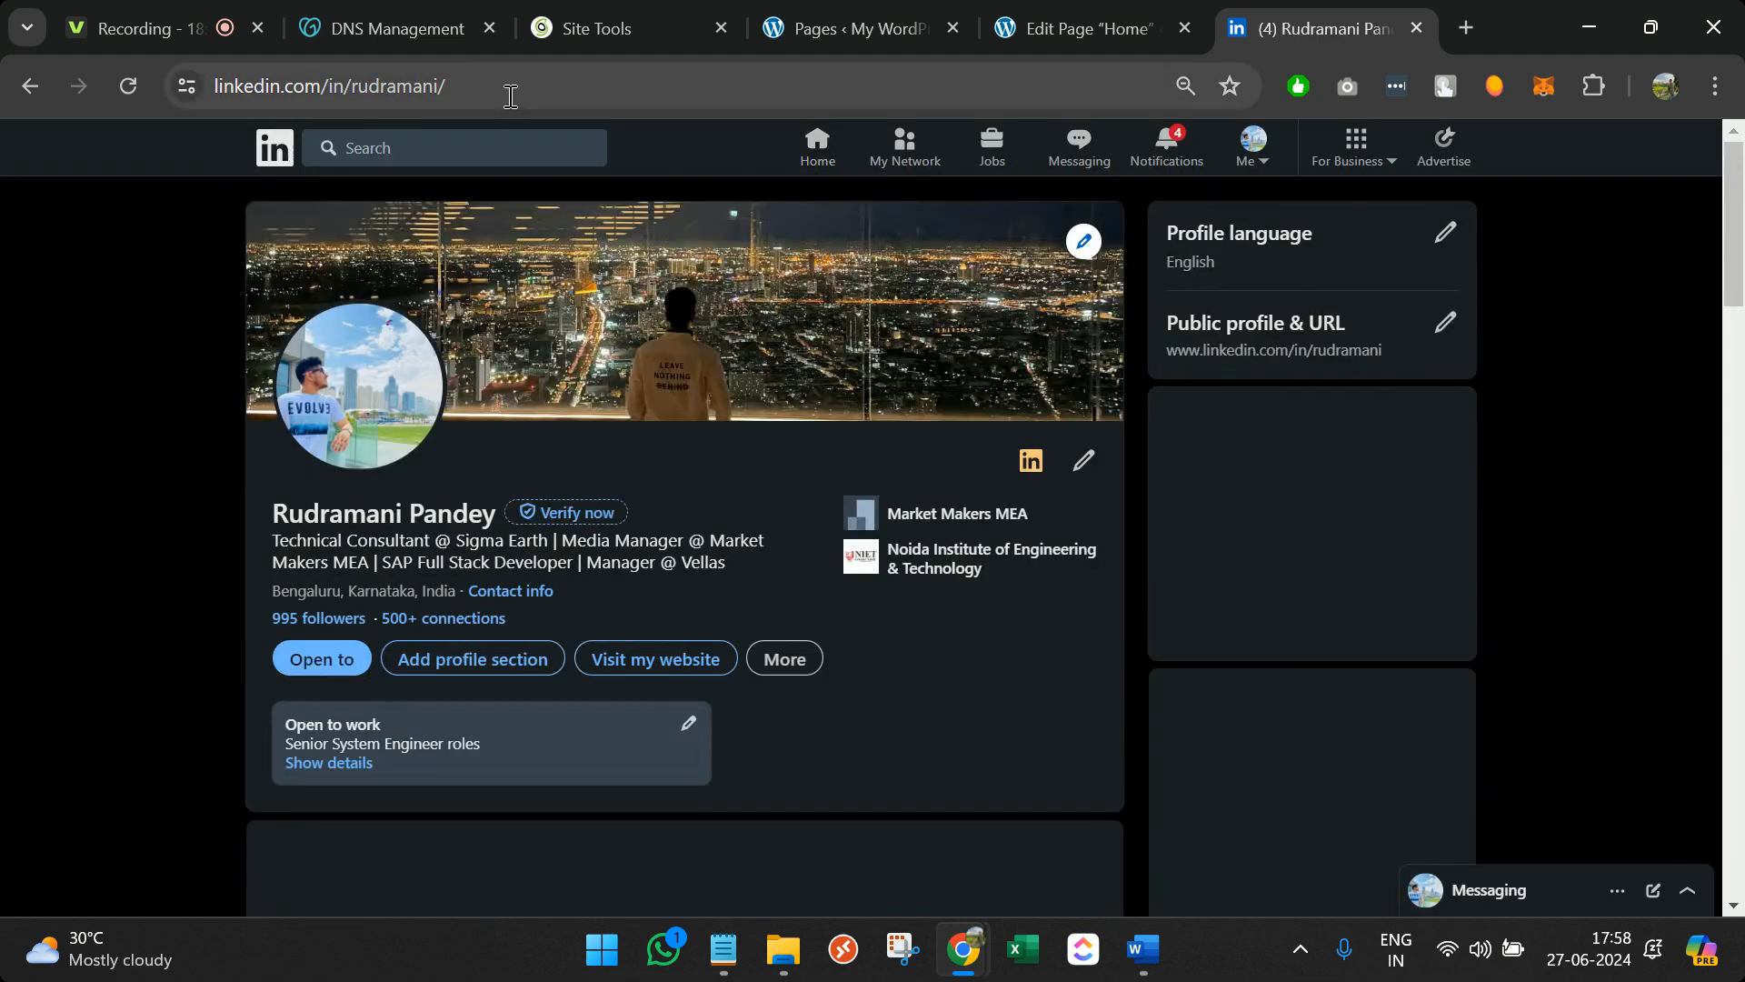
click(506, 86)
key(ctrl+c)
key(BackSpace)
Try the View Portfolio button's dynamic link options, choosing Site URL, then dismiss them
click(1108, 22)
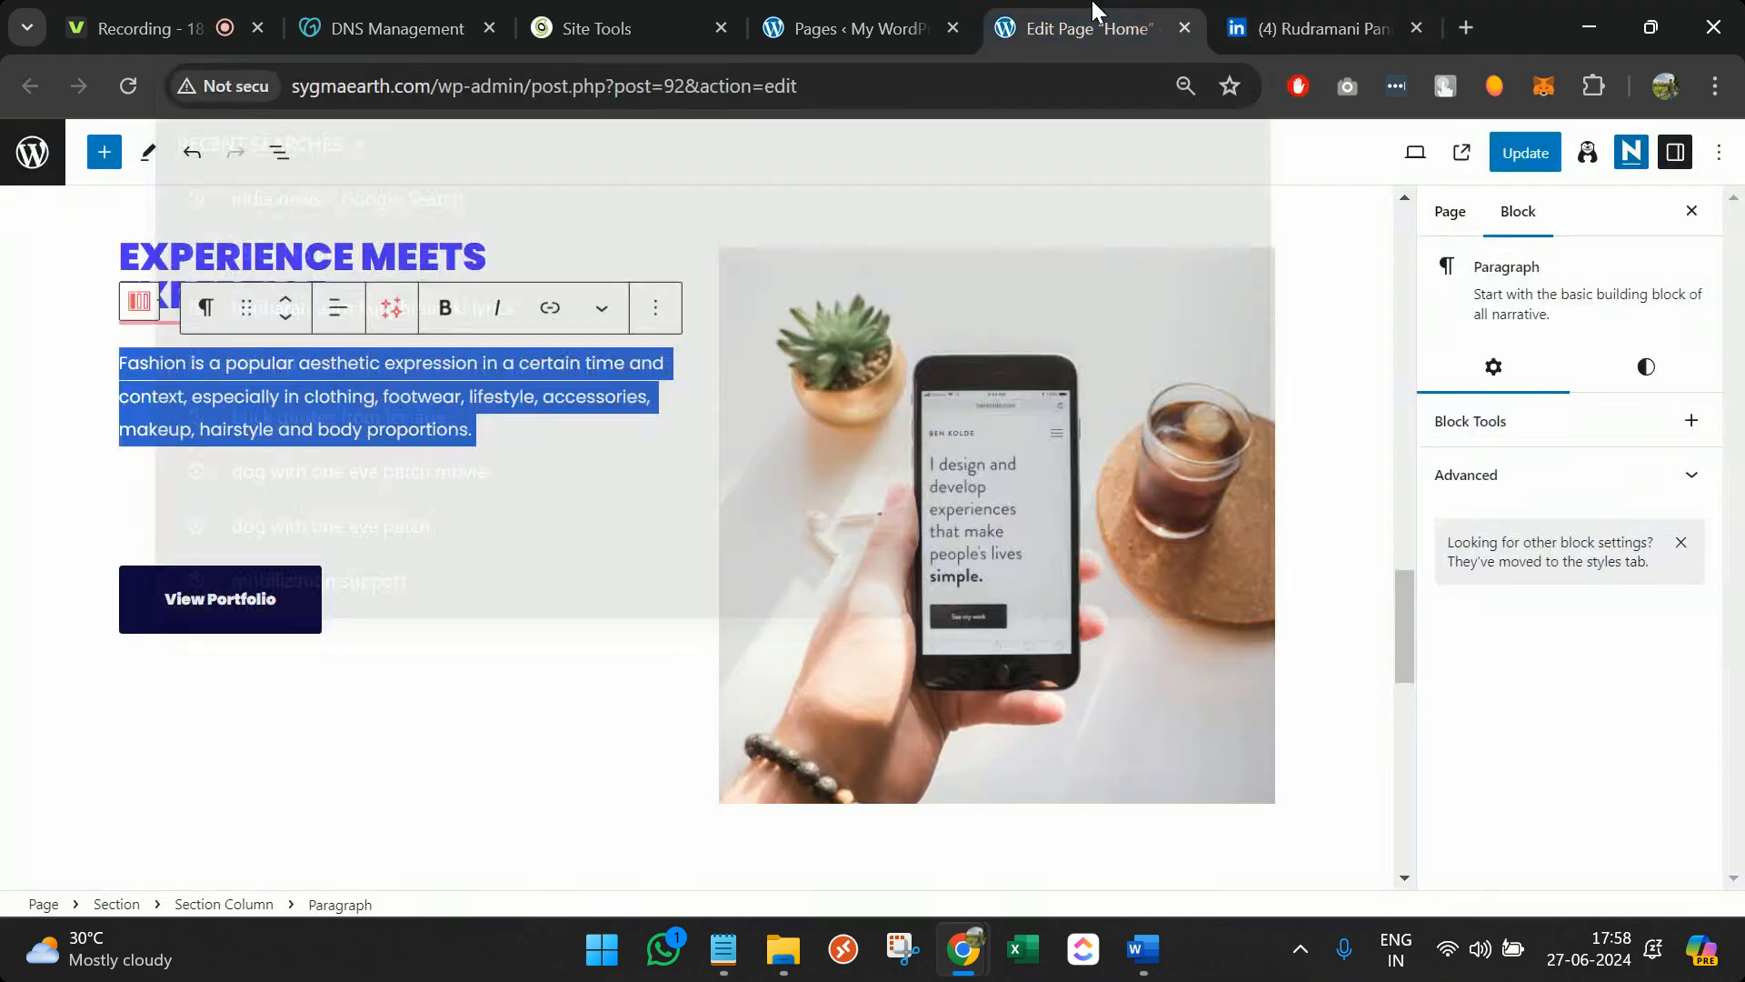
click(272, 620)
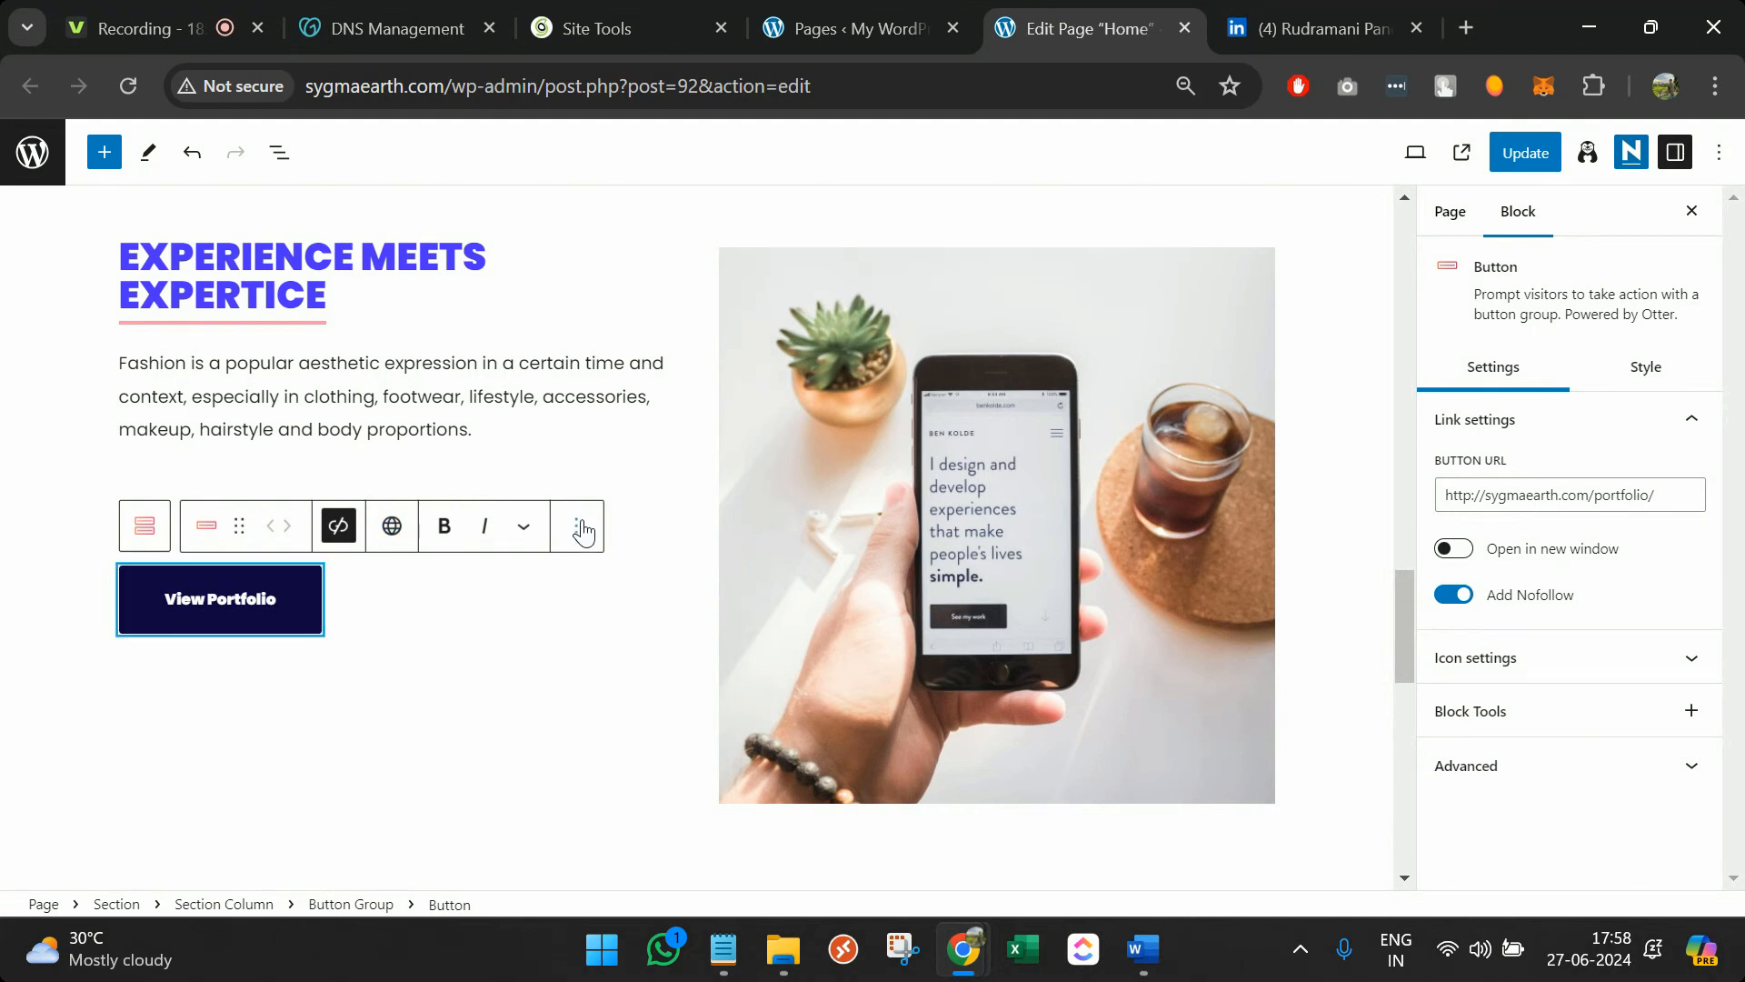
click(391, 527)
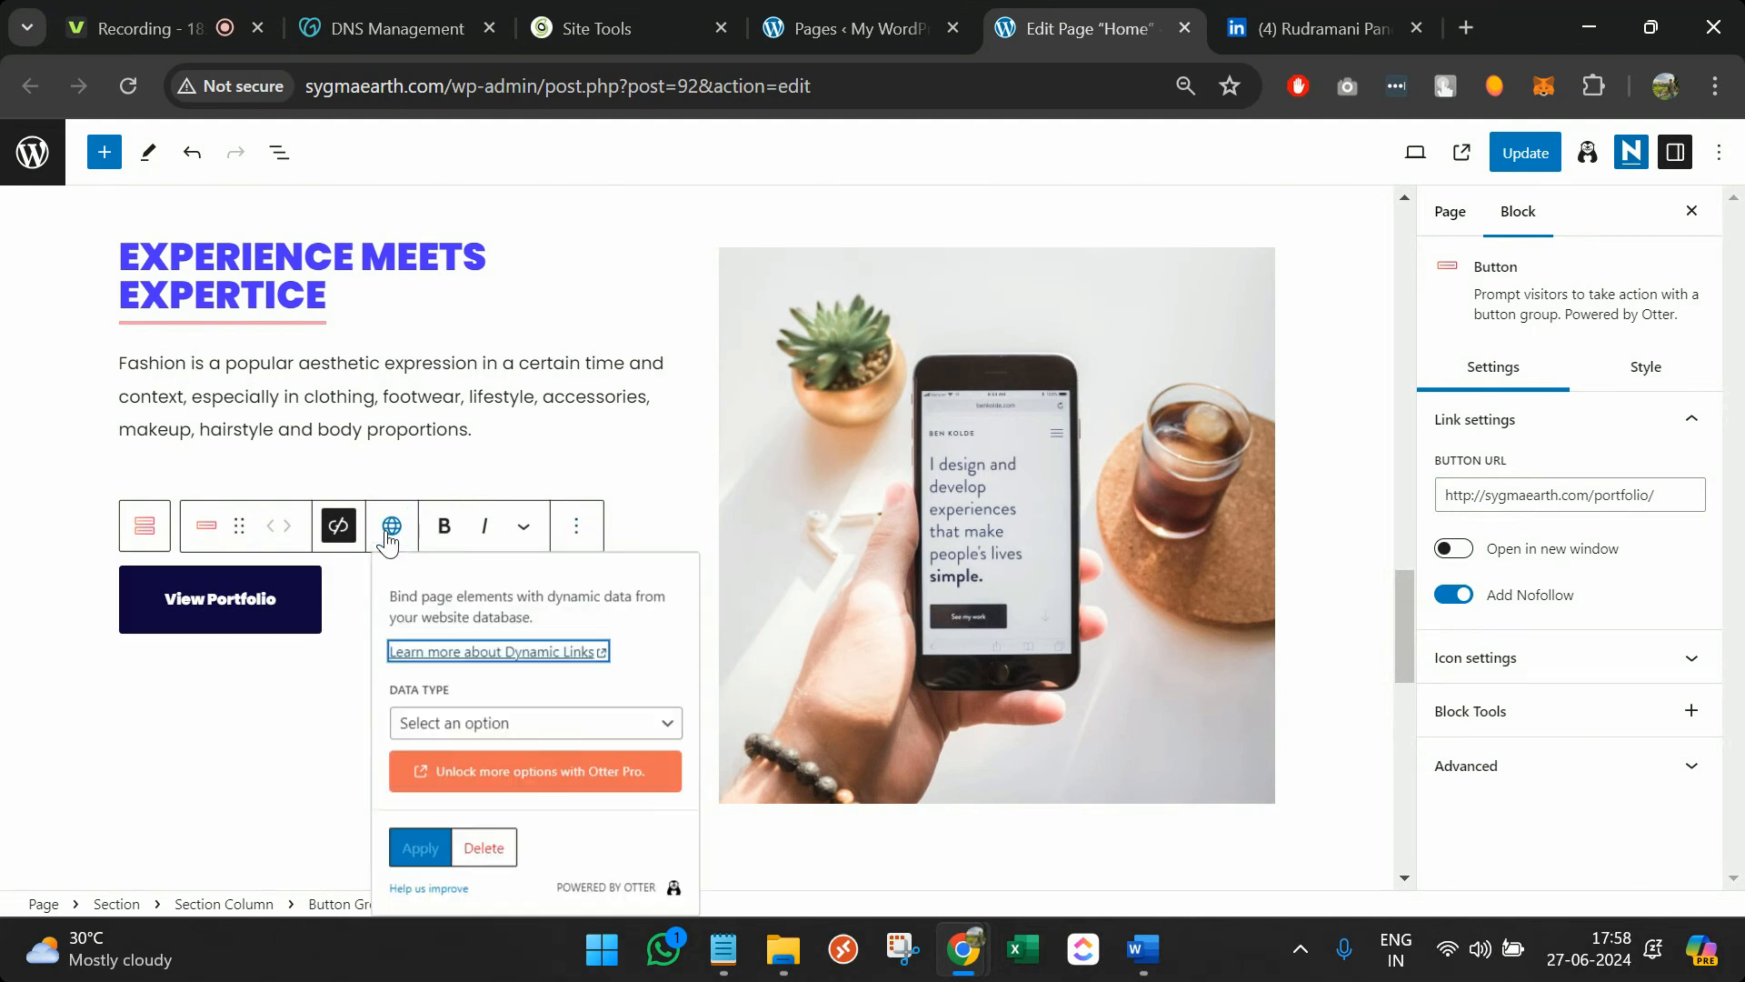
click(605, 730)
click(604, 729)
click(604, 730)
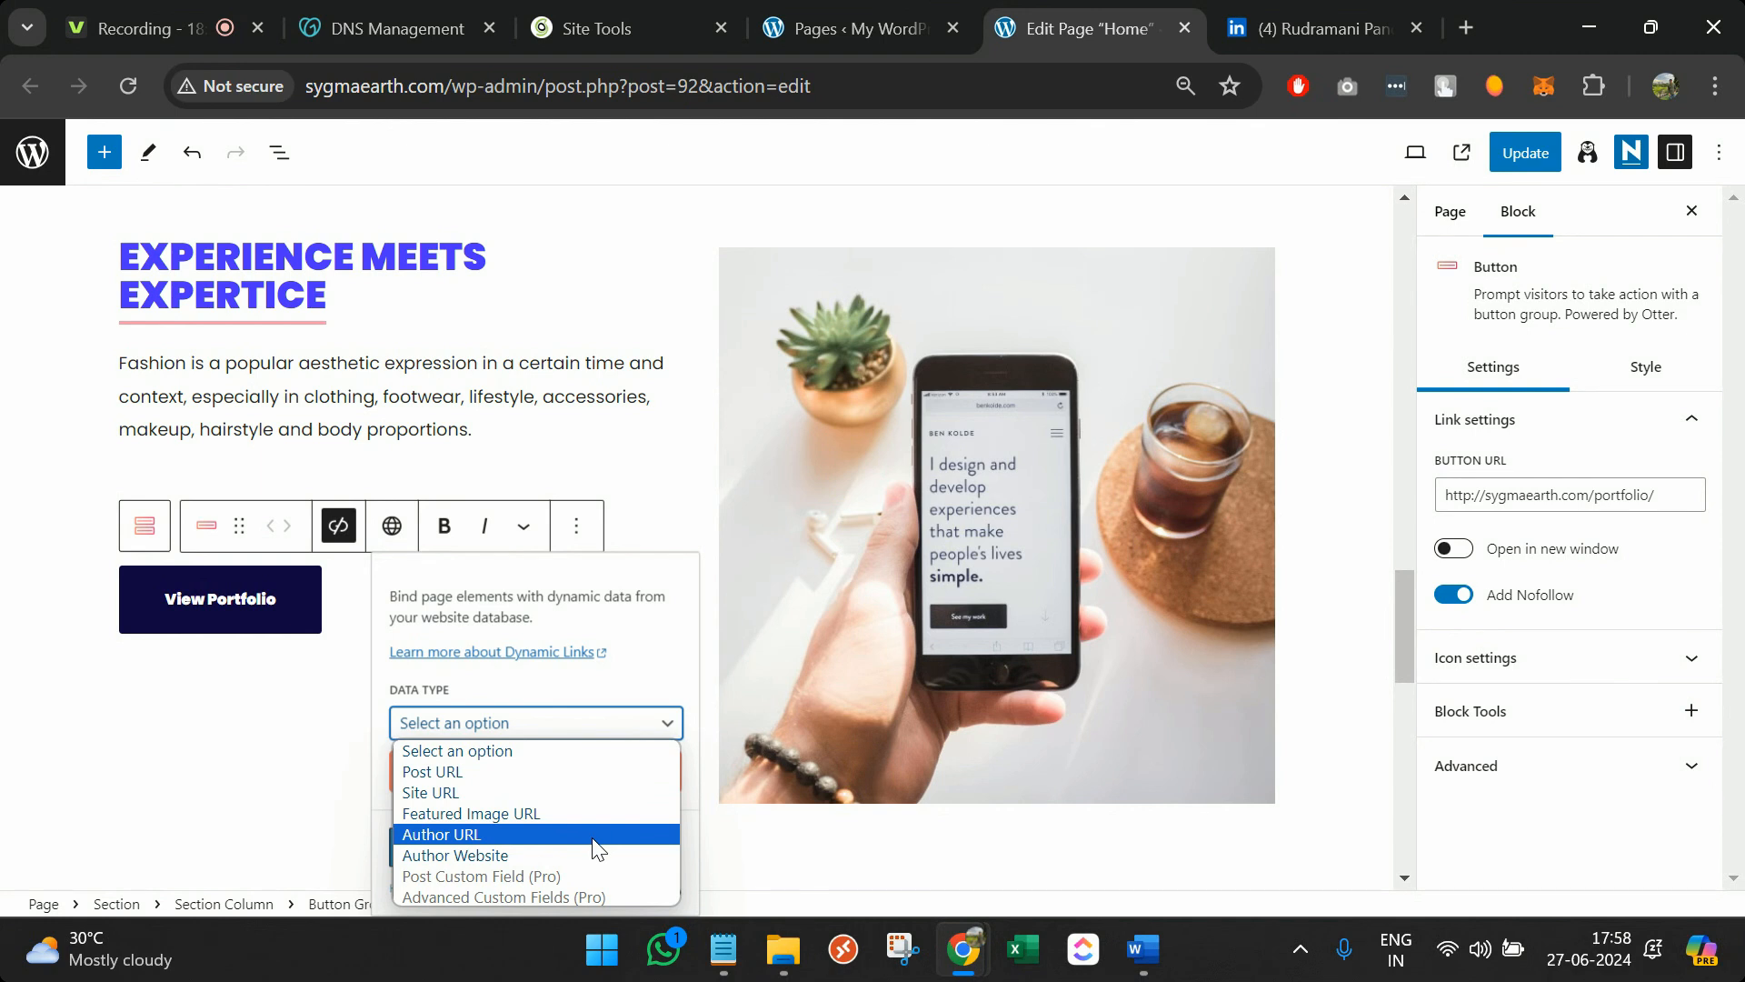
click(566, 788)
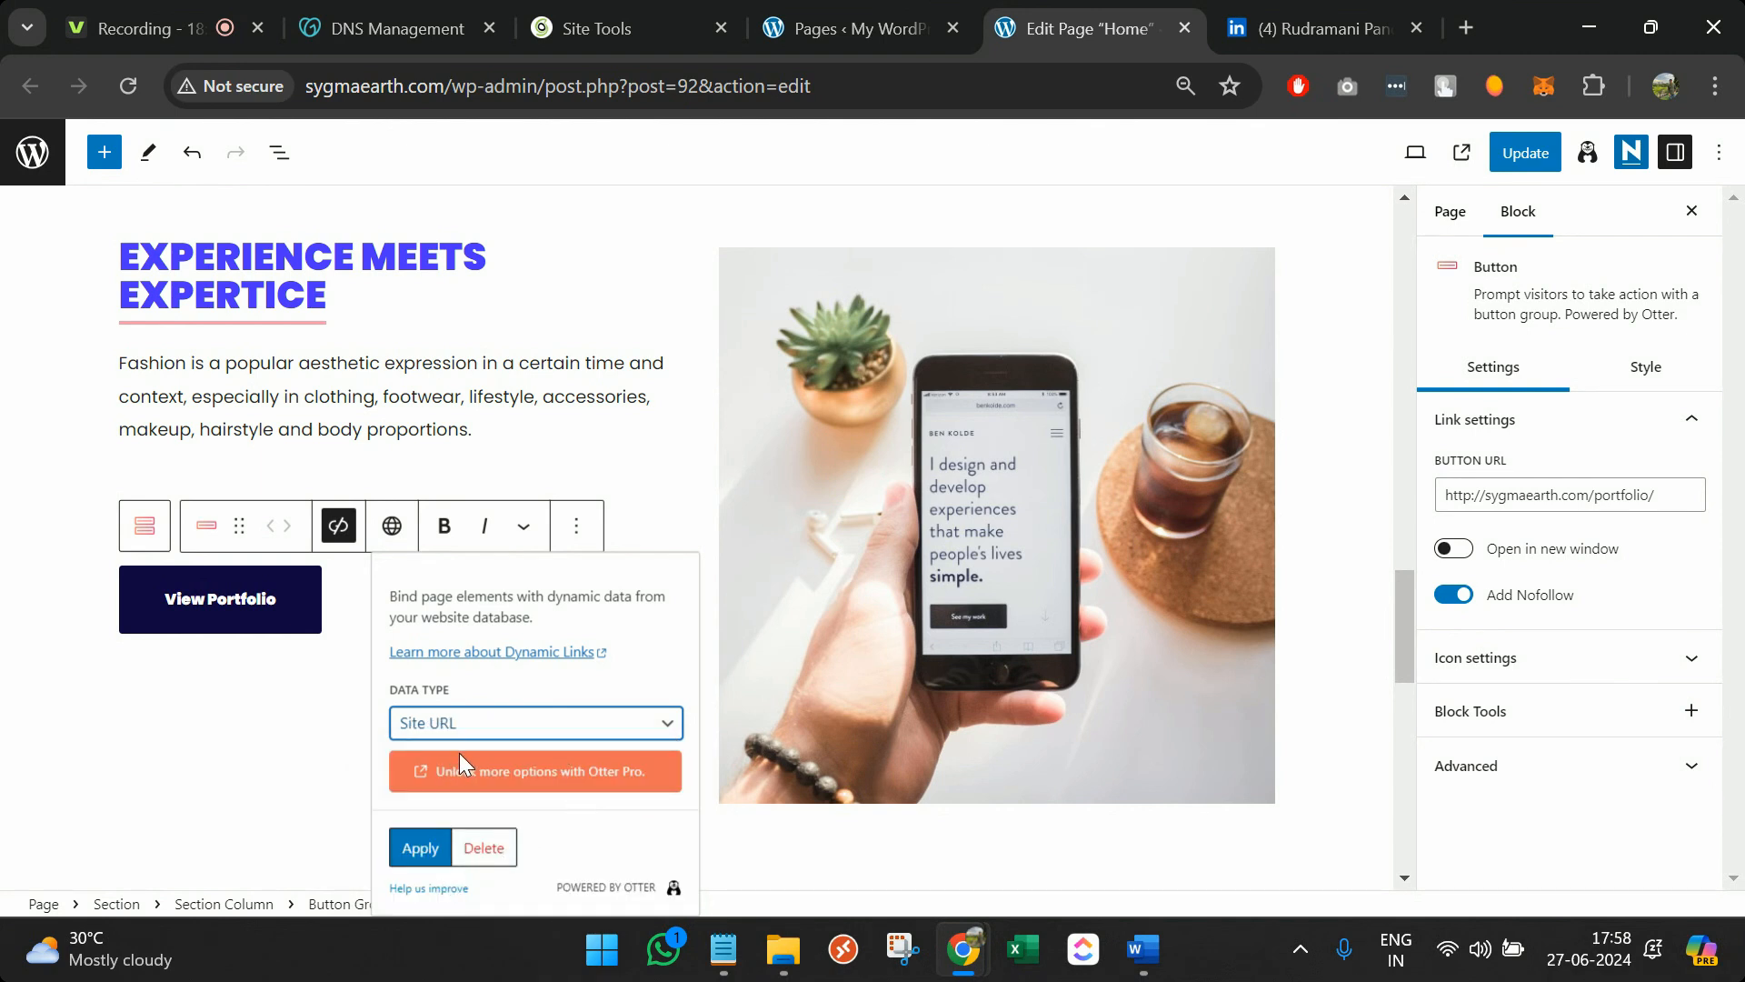
click(568, 729)
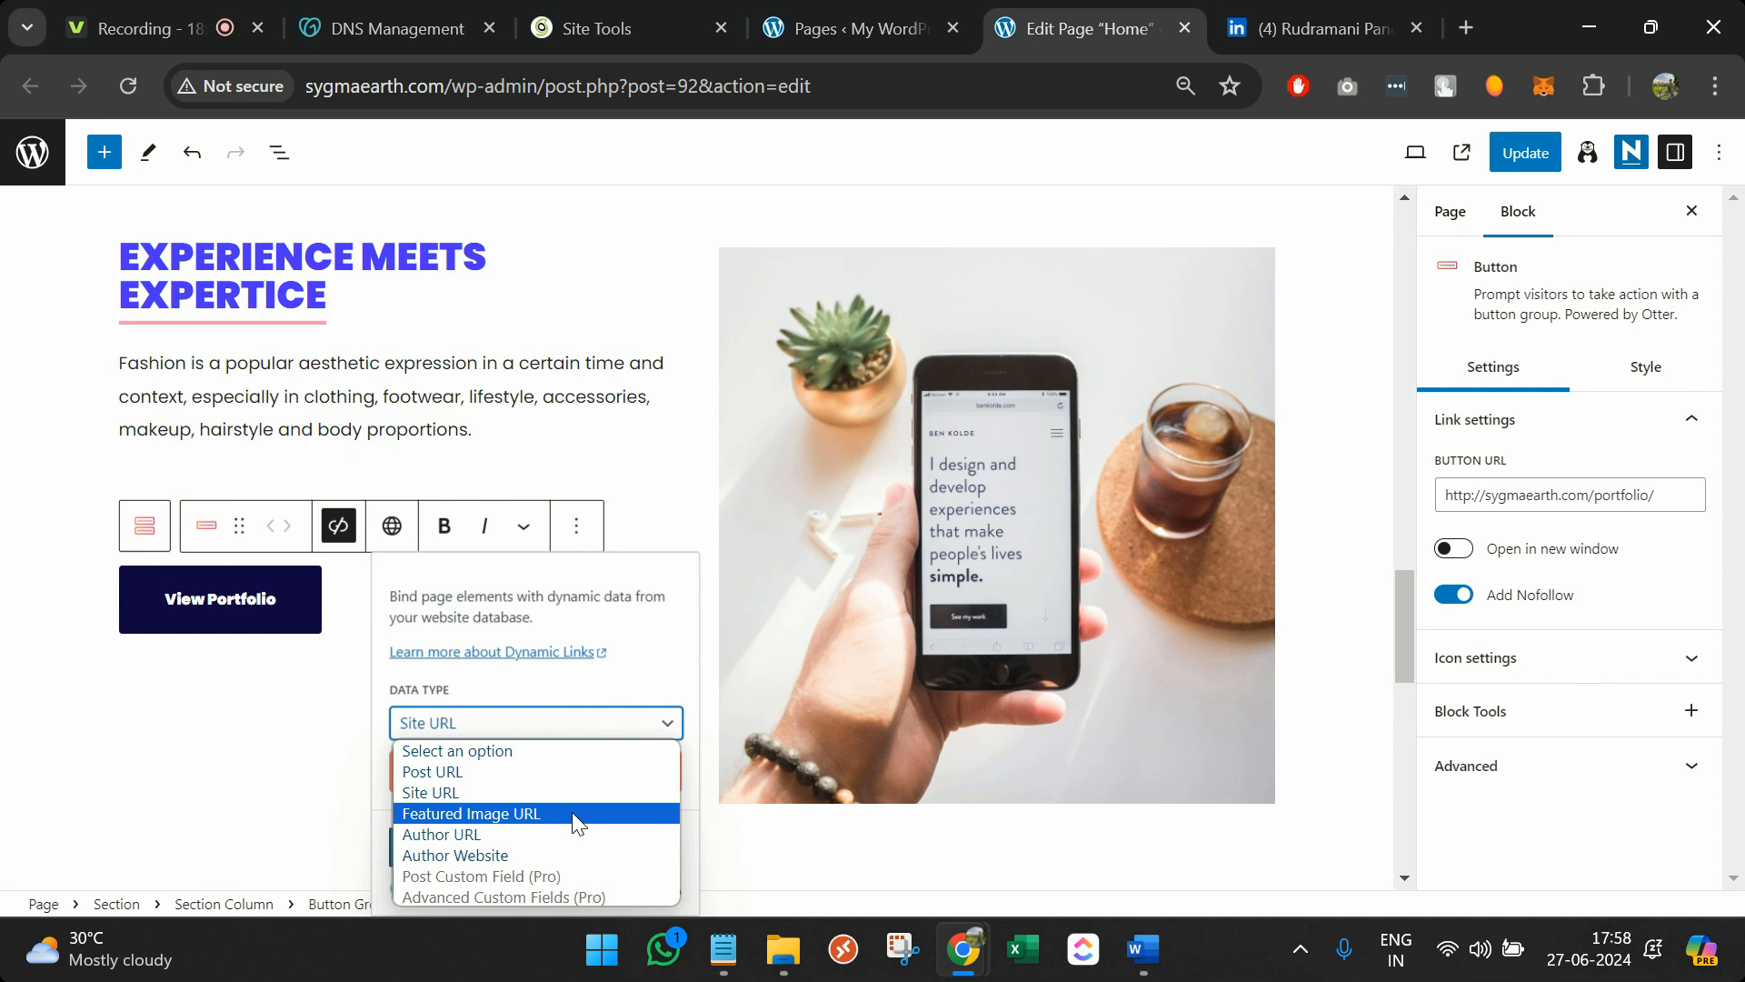
click(639, 493)
Replace the View Portfolio link with the pasted LinkedIn profile URL and update the Home page
click(293, 598)
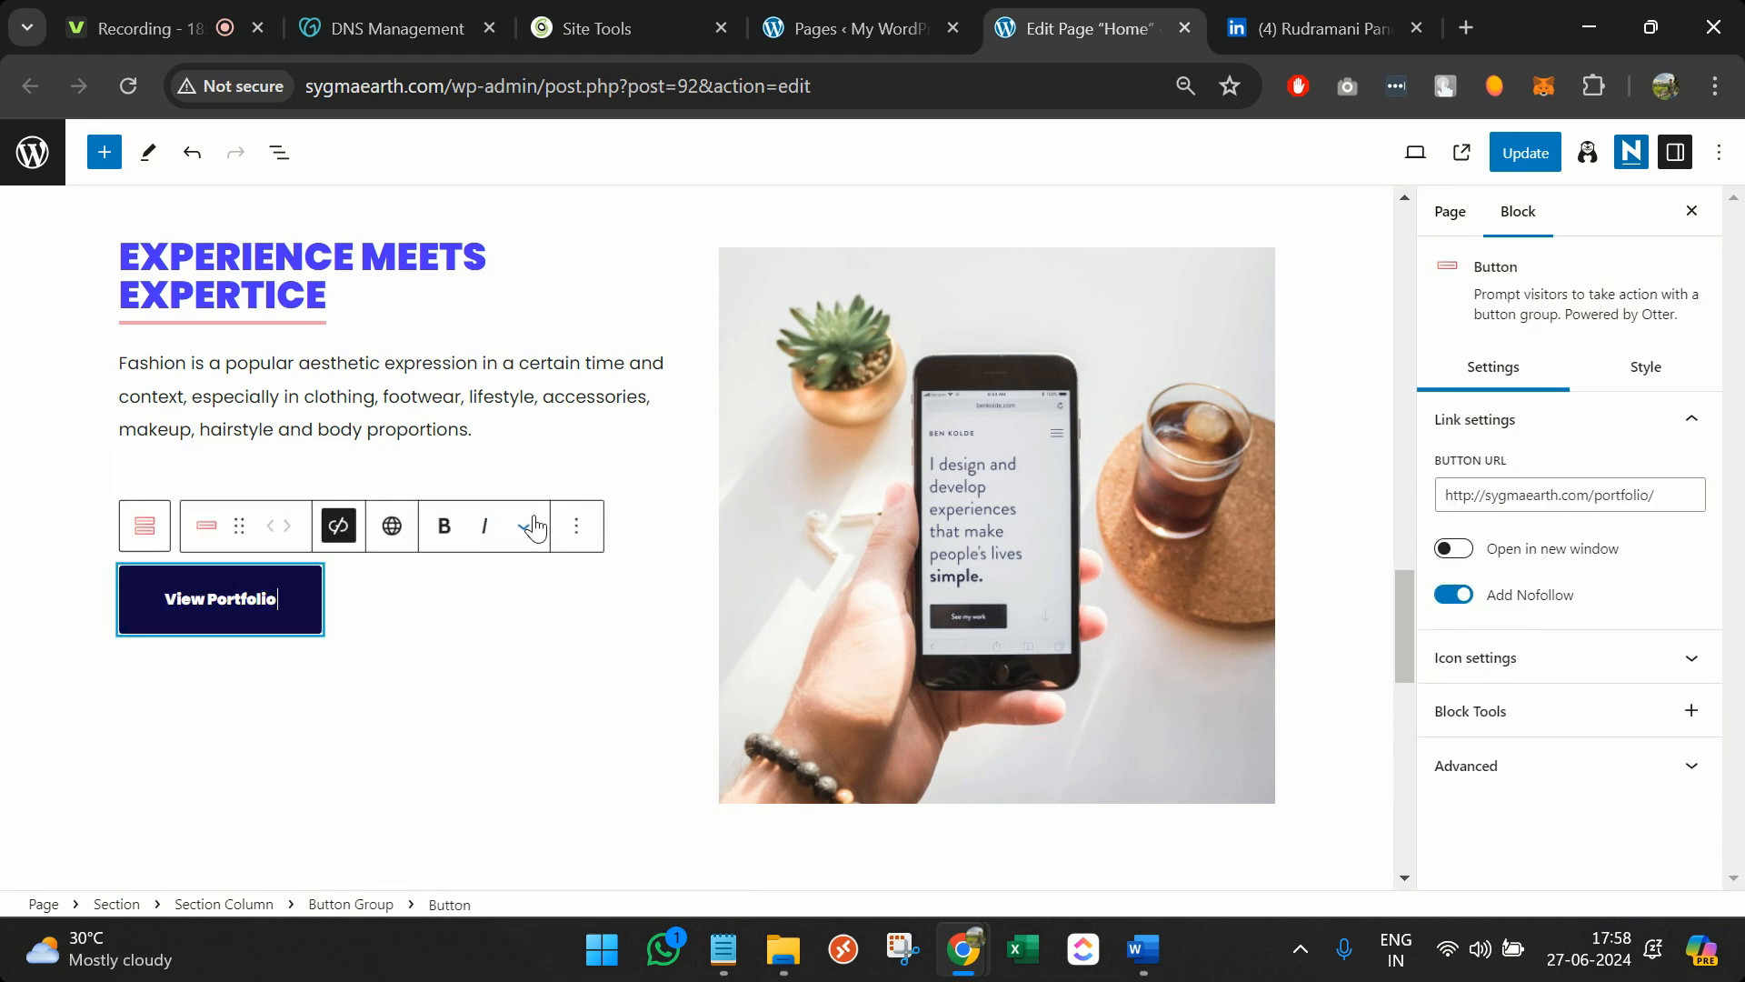
click(331, 537)
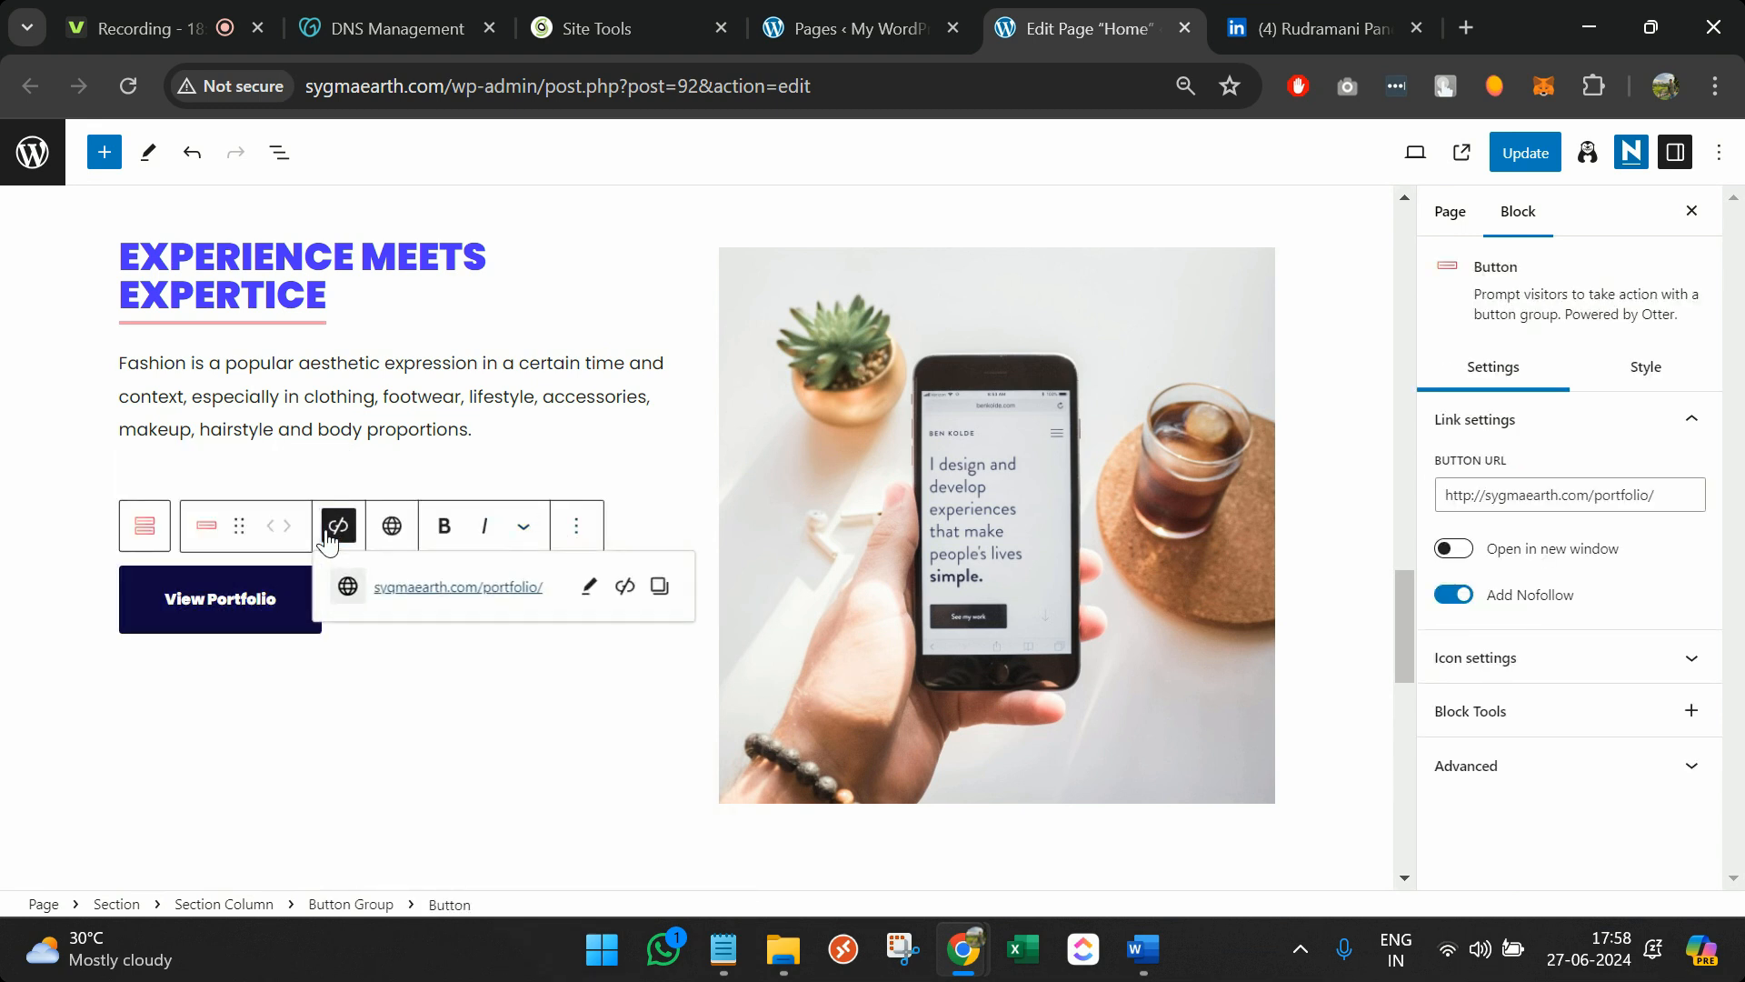
click(589, 586)
key(ctrl+a)
key(ctrl+v)
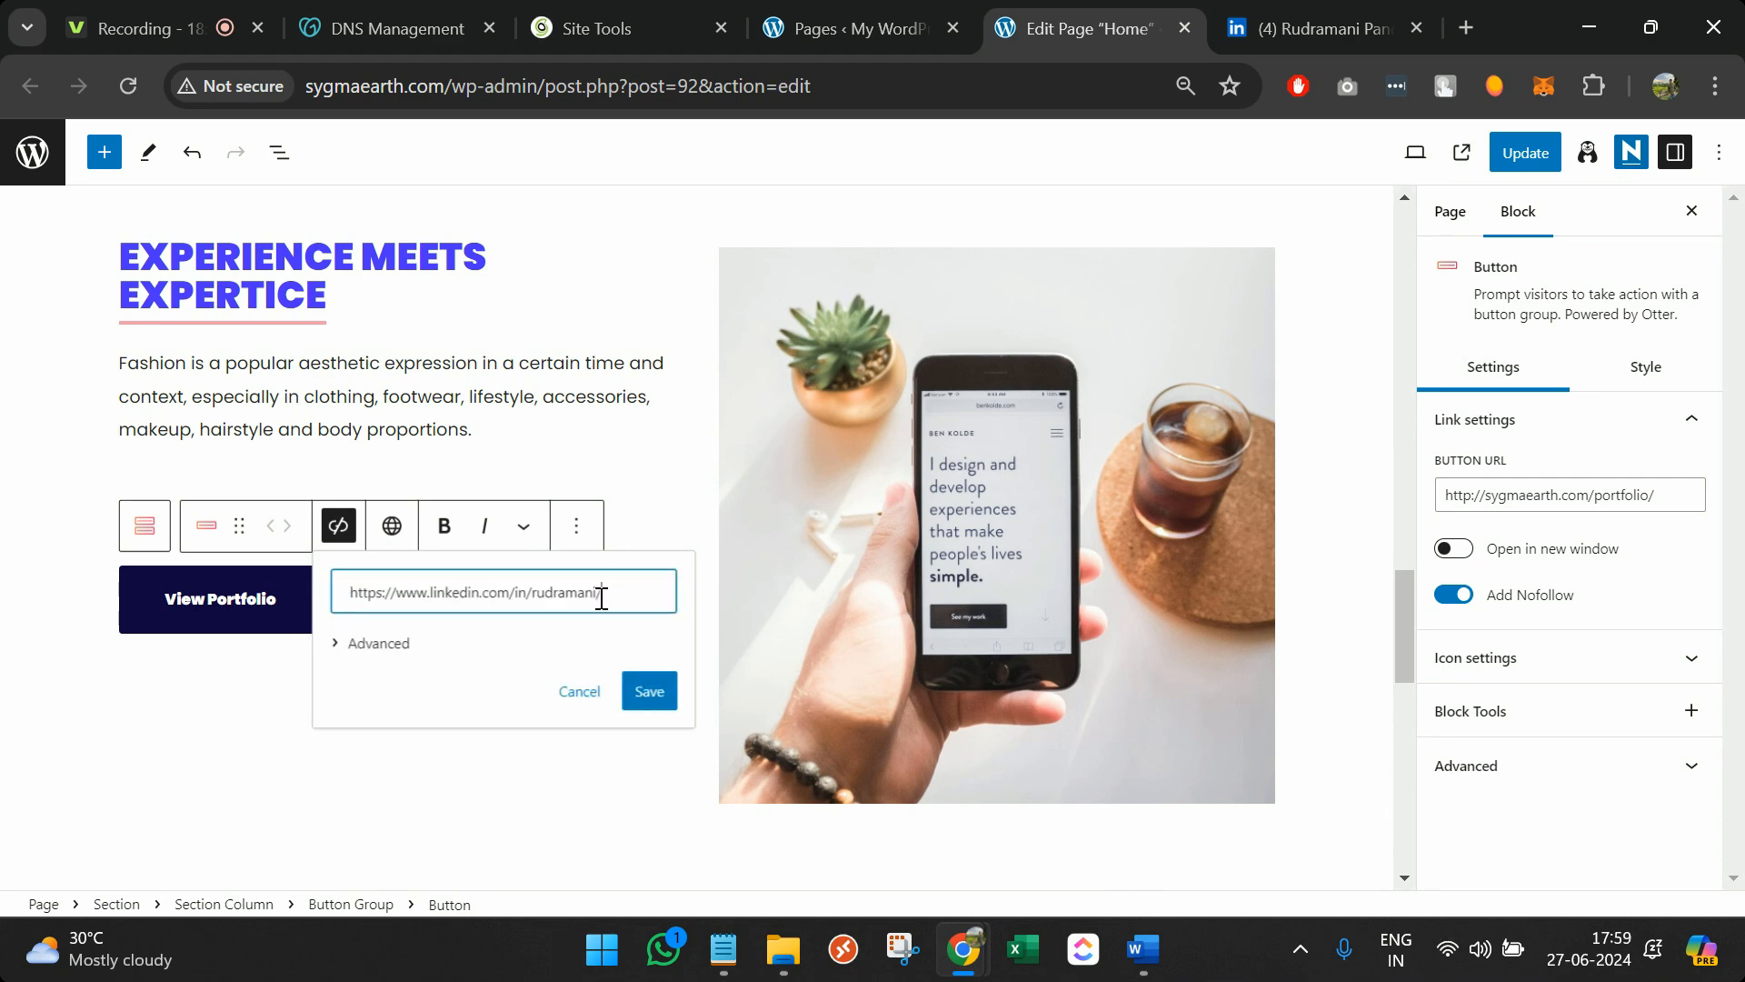
click(666, 756)
key(Escape)
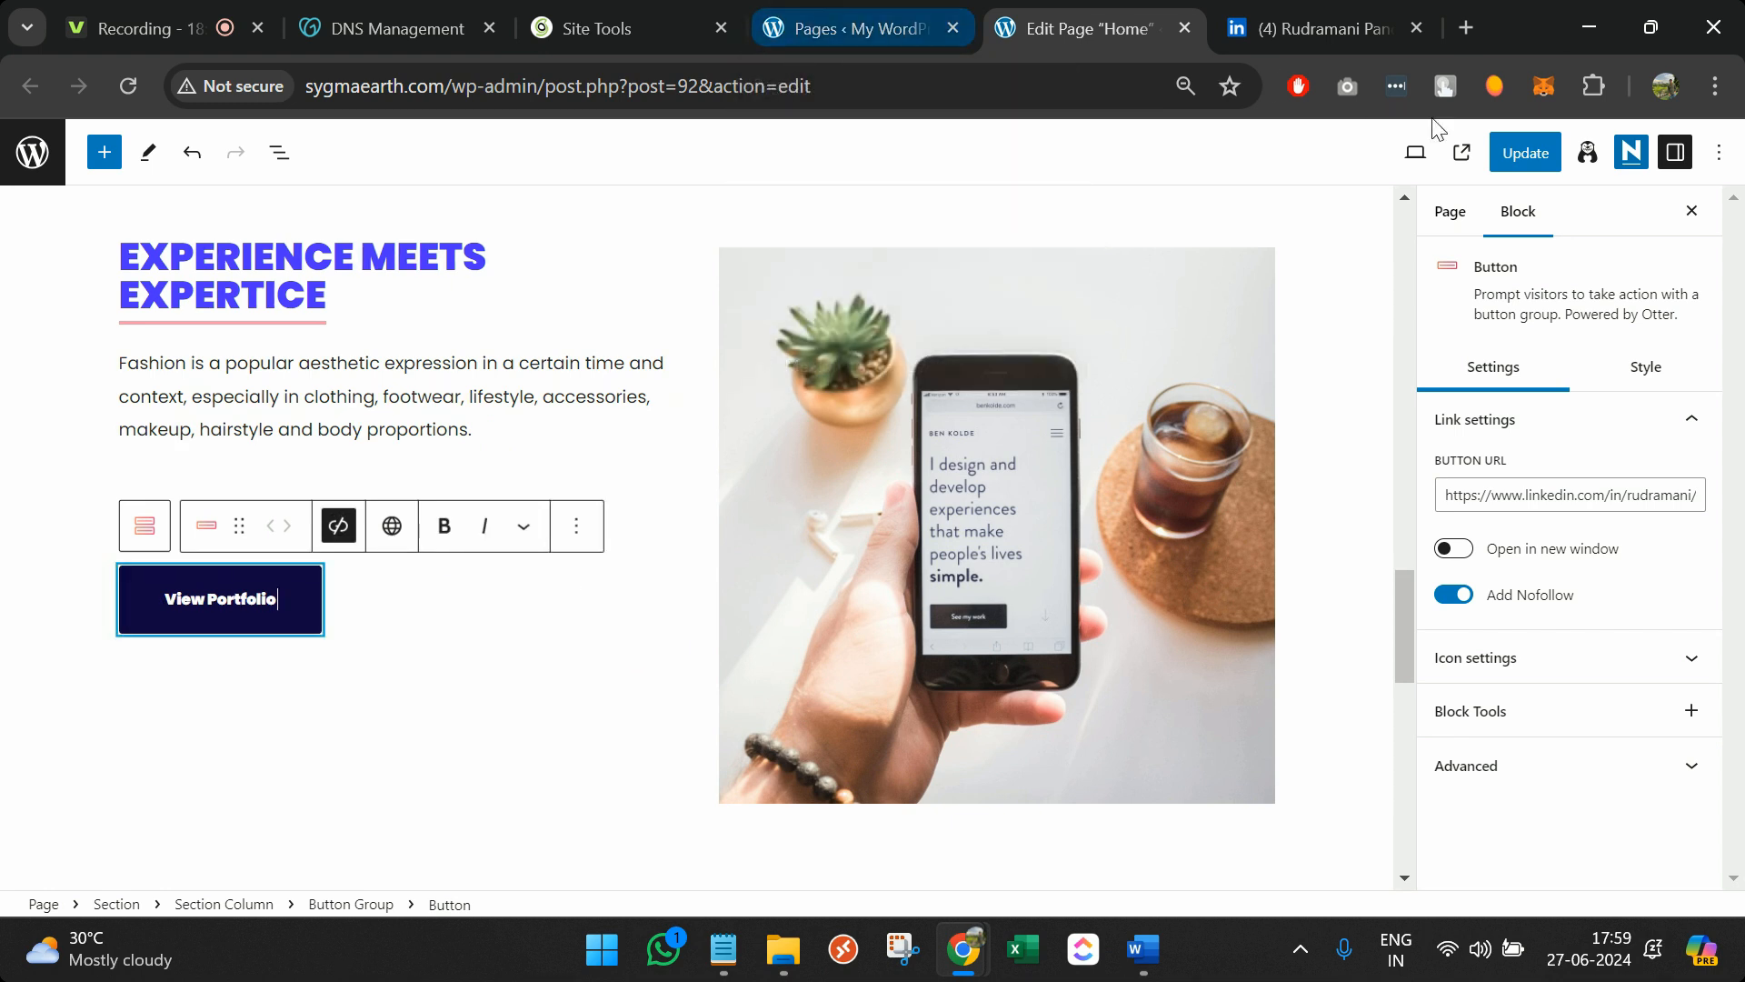
click(1513, 159)
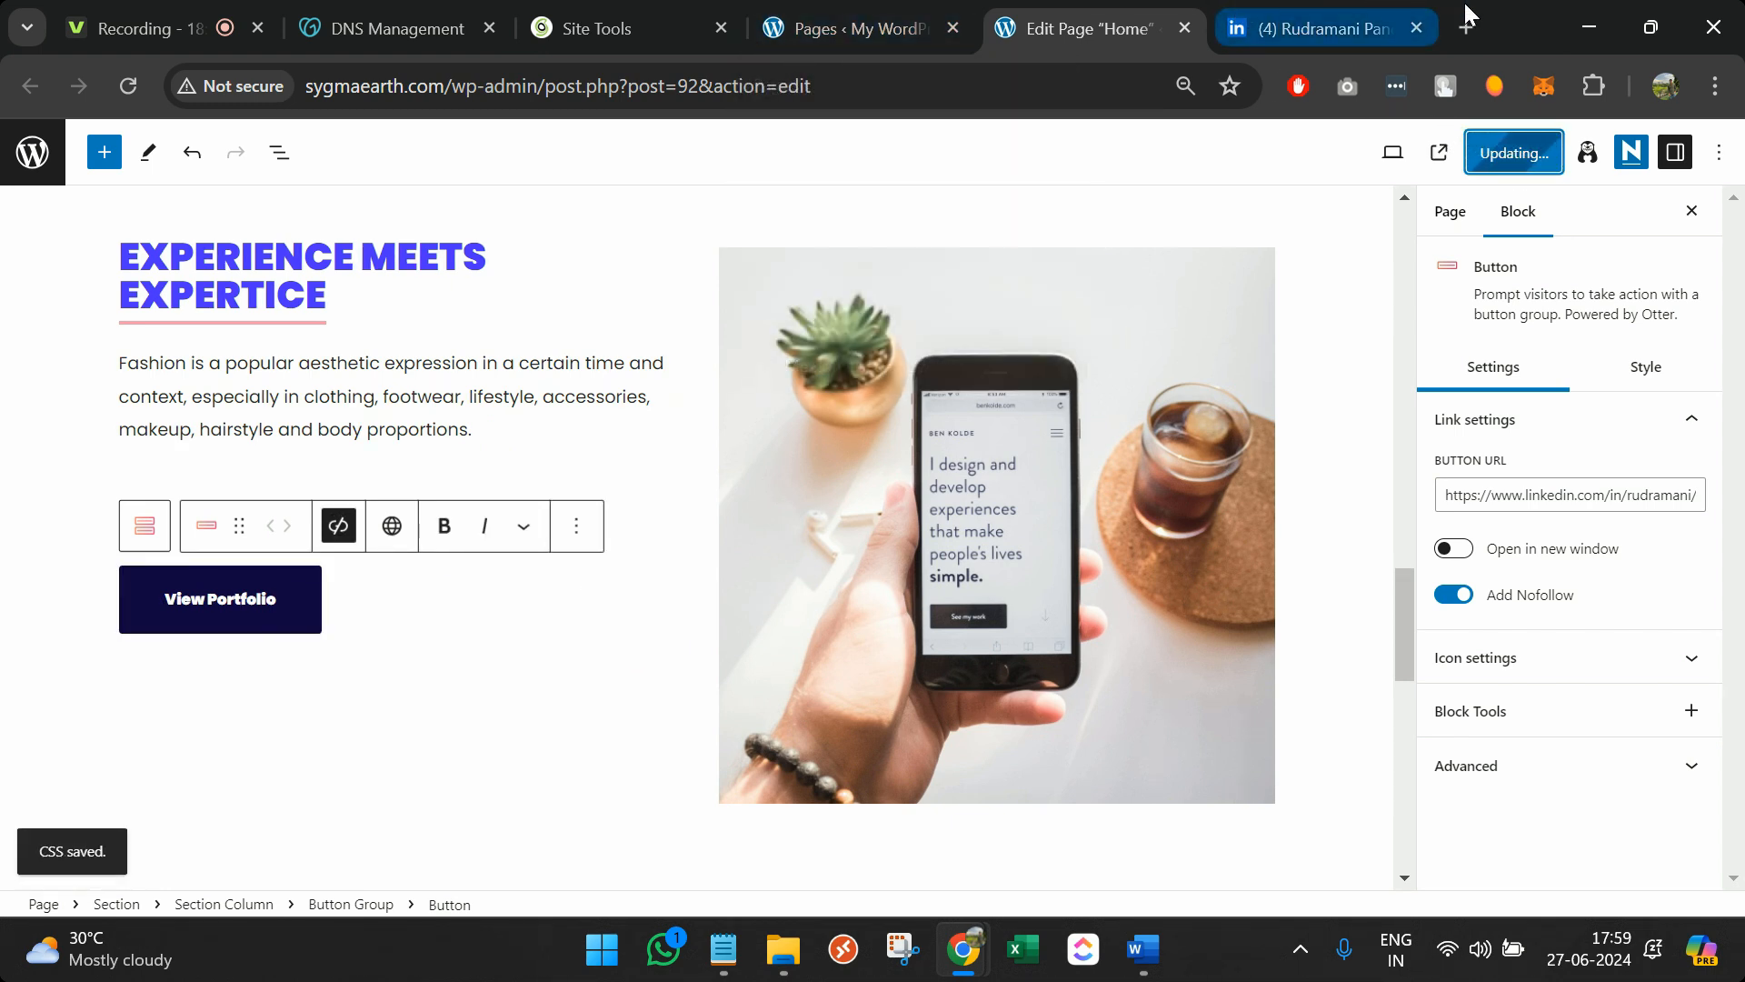
Close the LinkedIn tab and open the live site in a new browser tab
click(1417, 28)
drag(1072, 27, 1309, 29)
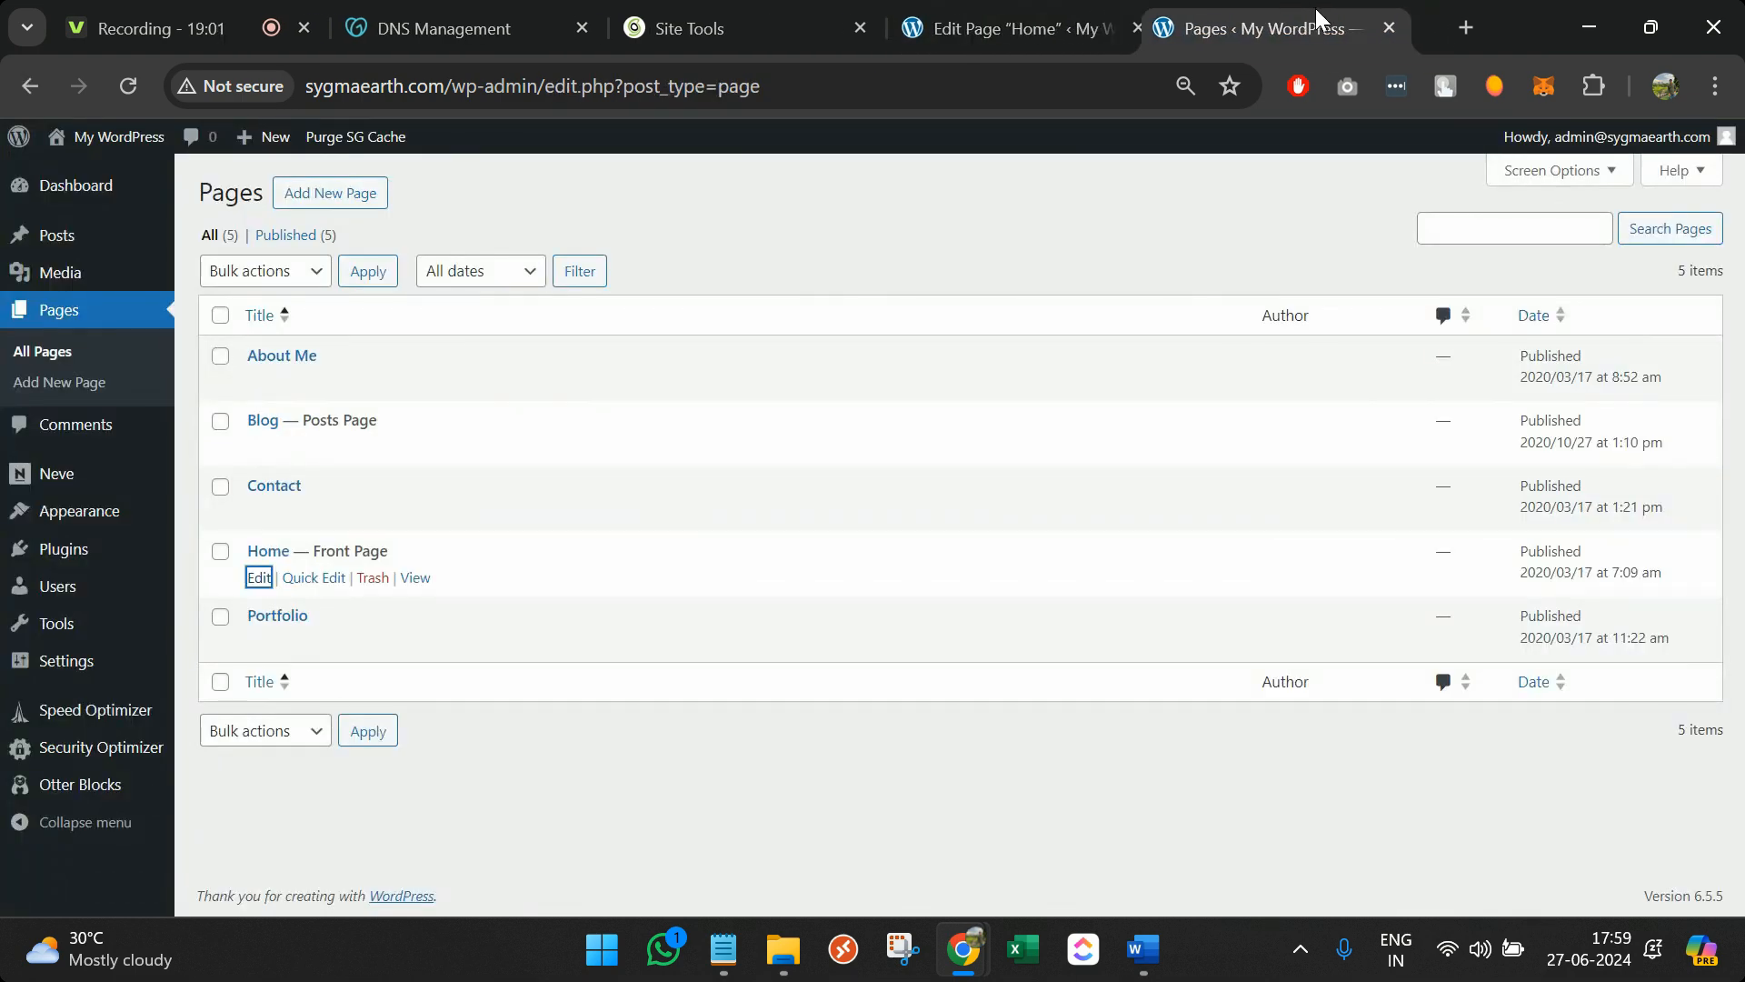
mouse_move(118, 138)
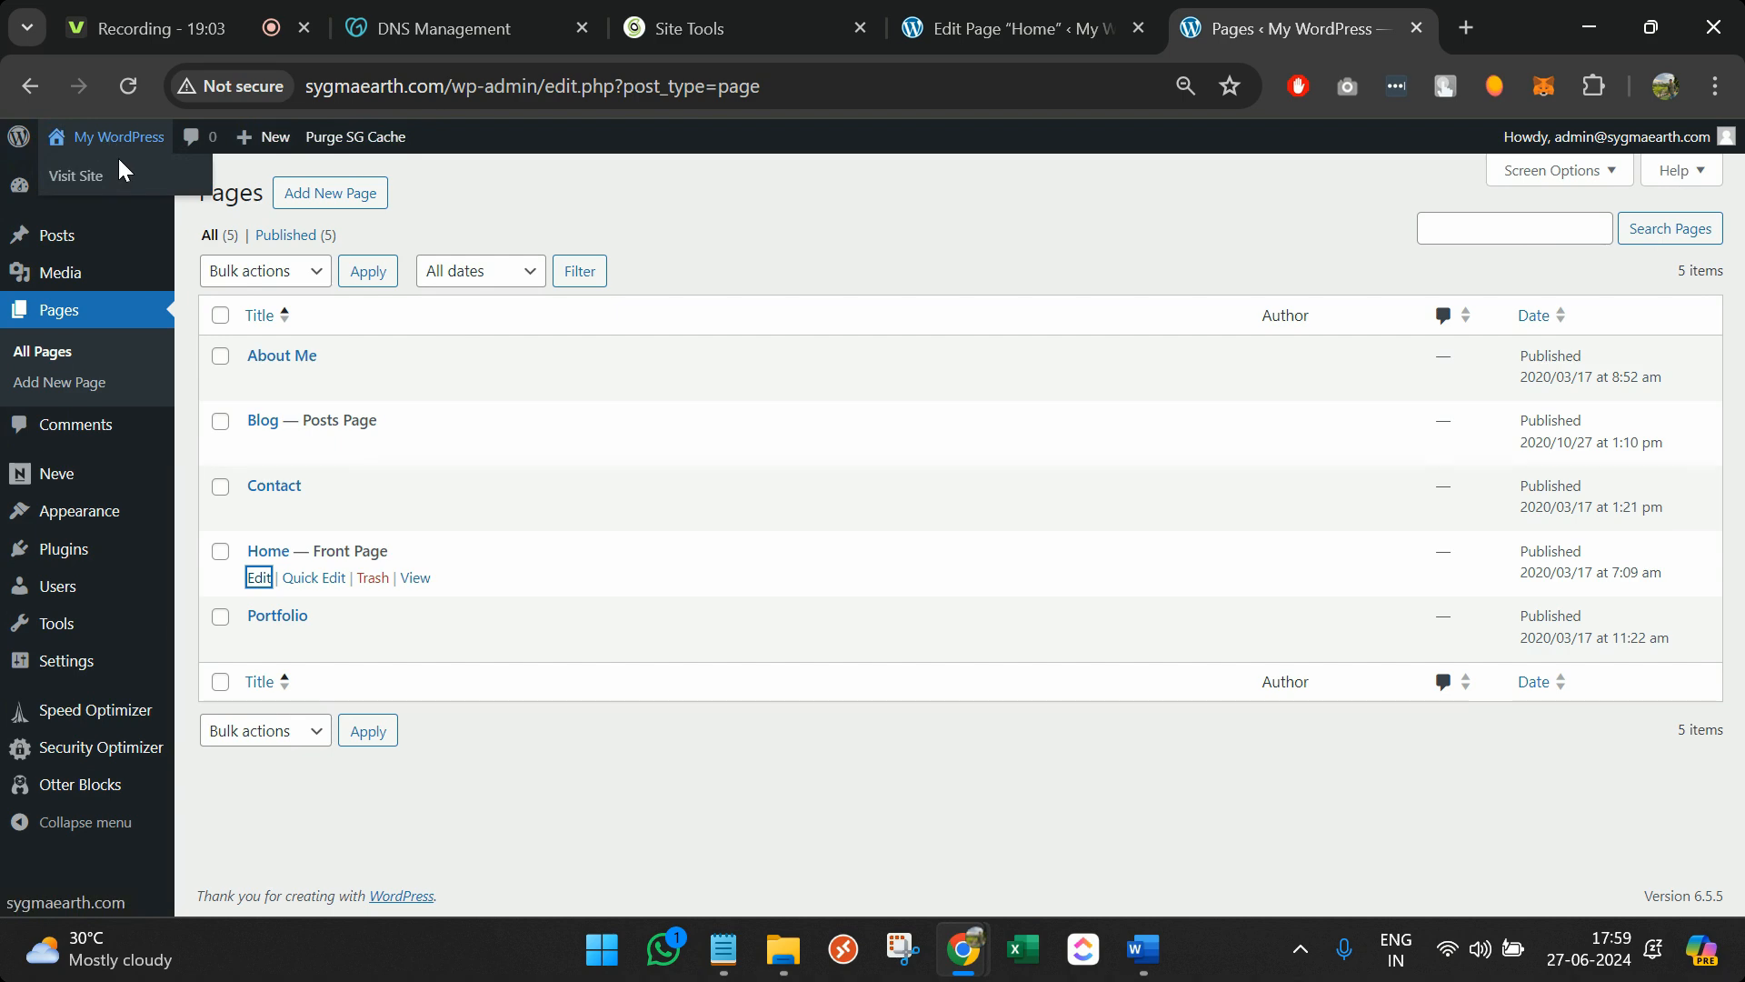
middle_click(125, 177)
drag(1278, 13, 1110, 13)
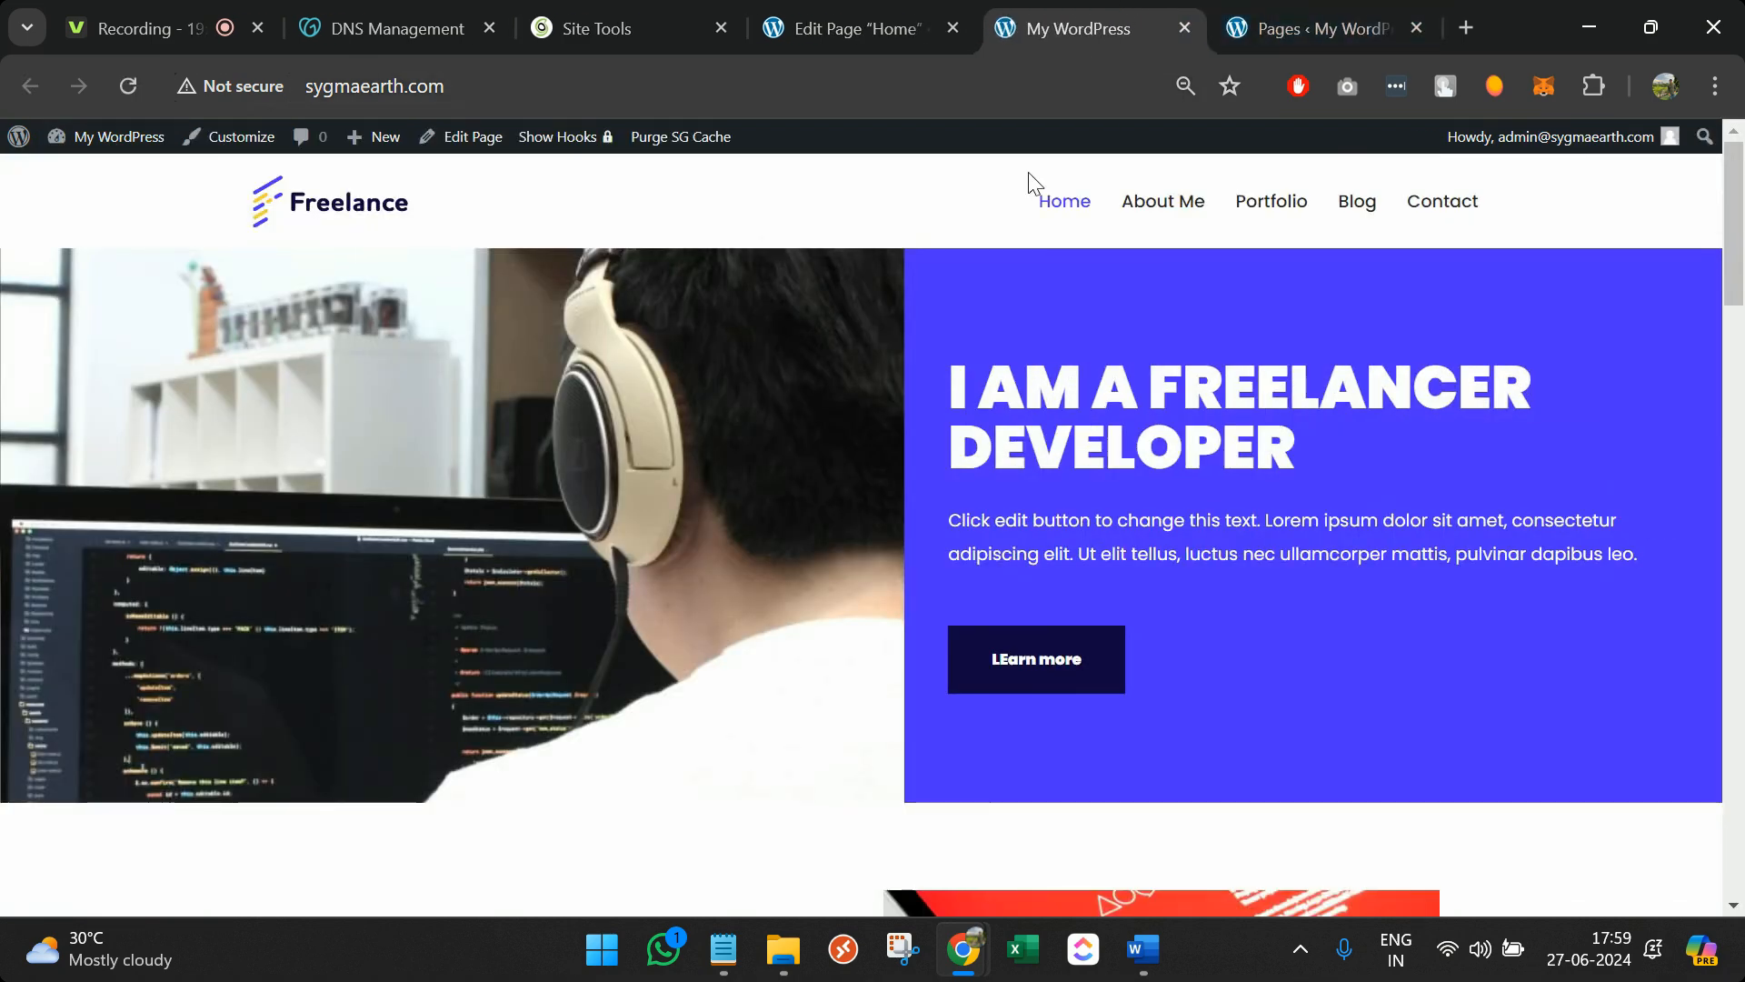
Confirm View Portfolio opens LinkedIn on the live site, then return to the Home page editor
scroll(940, 540, down, 14)
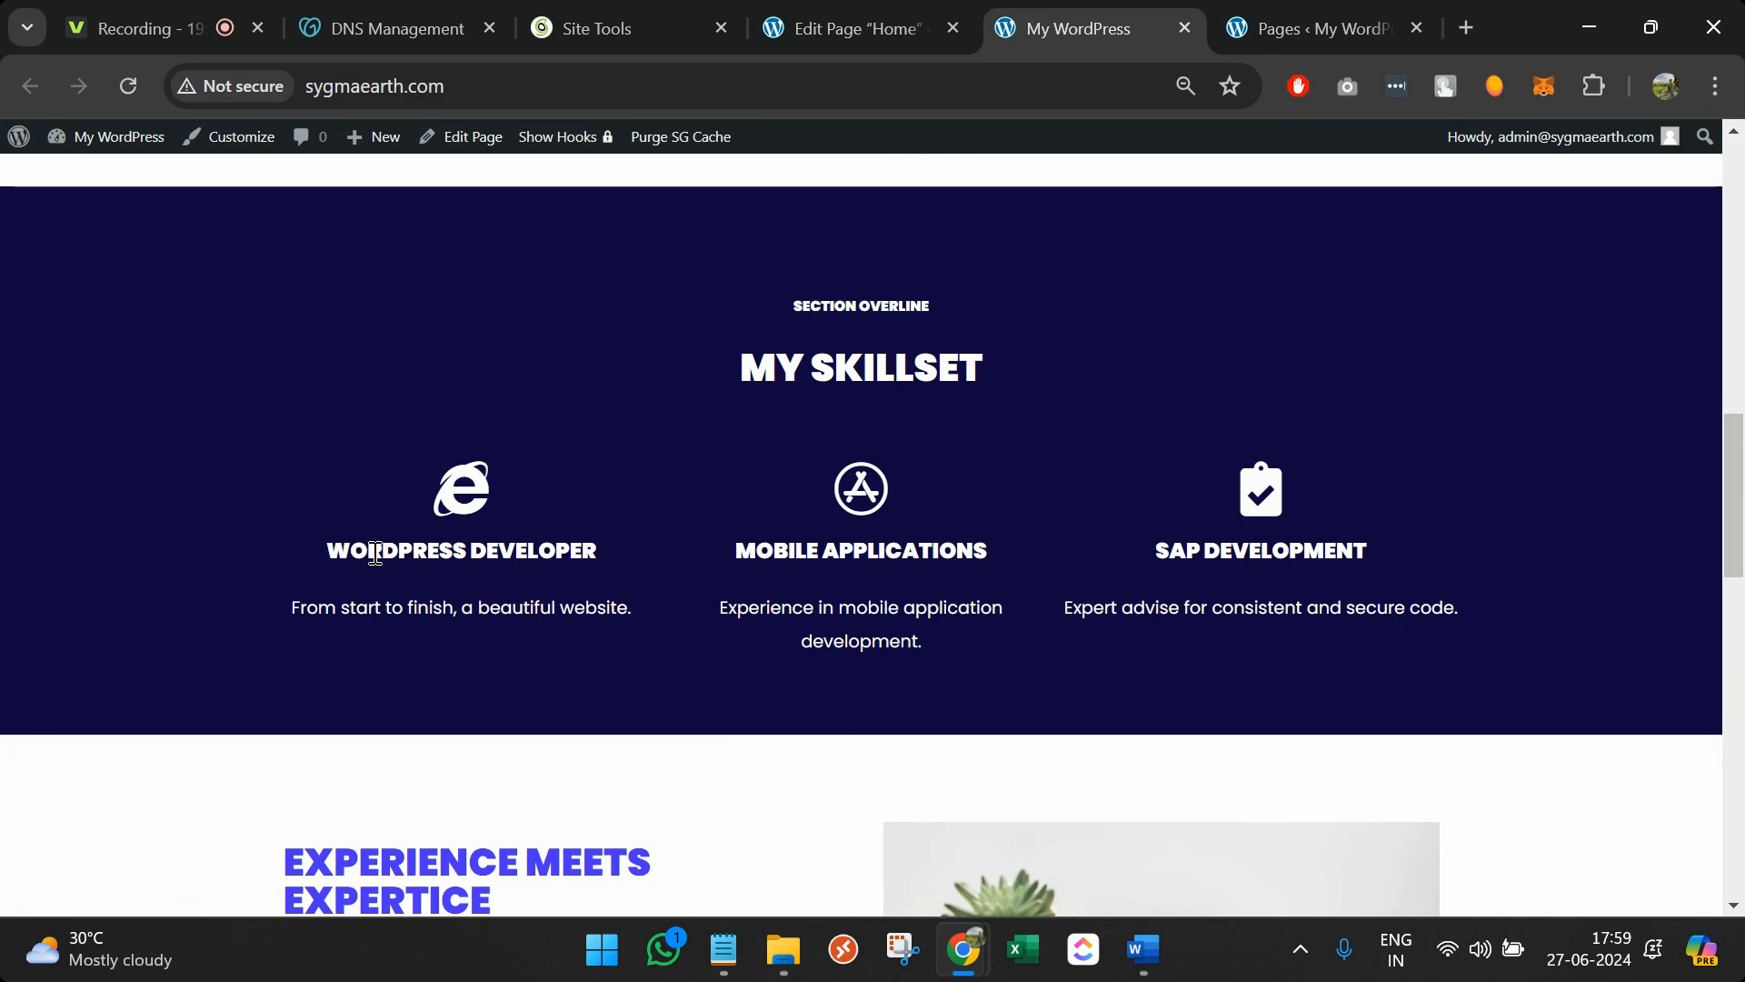
triple_click(376, 552)
double_click(921, 546)
double_click(1282, 545)
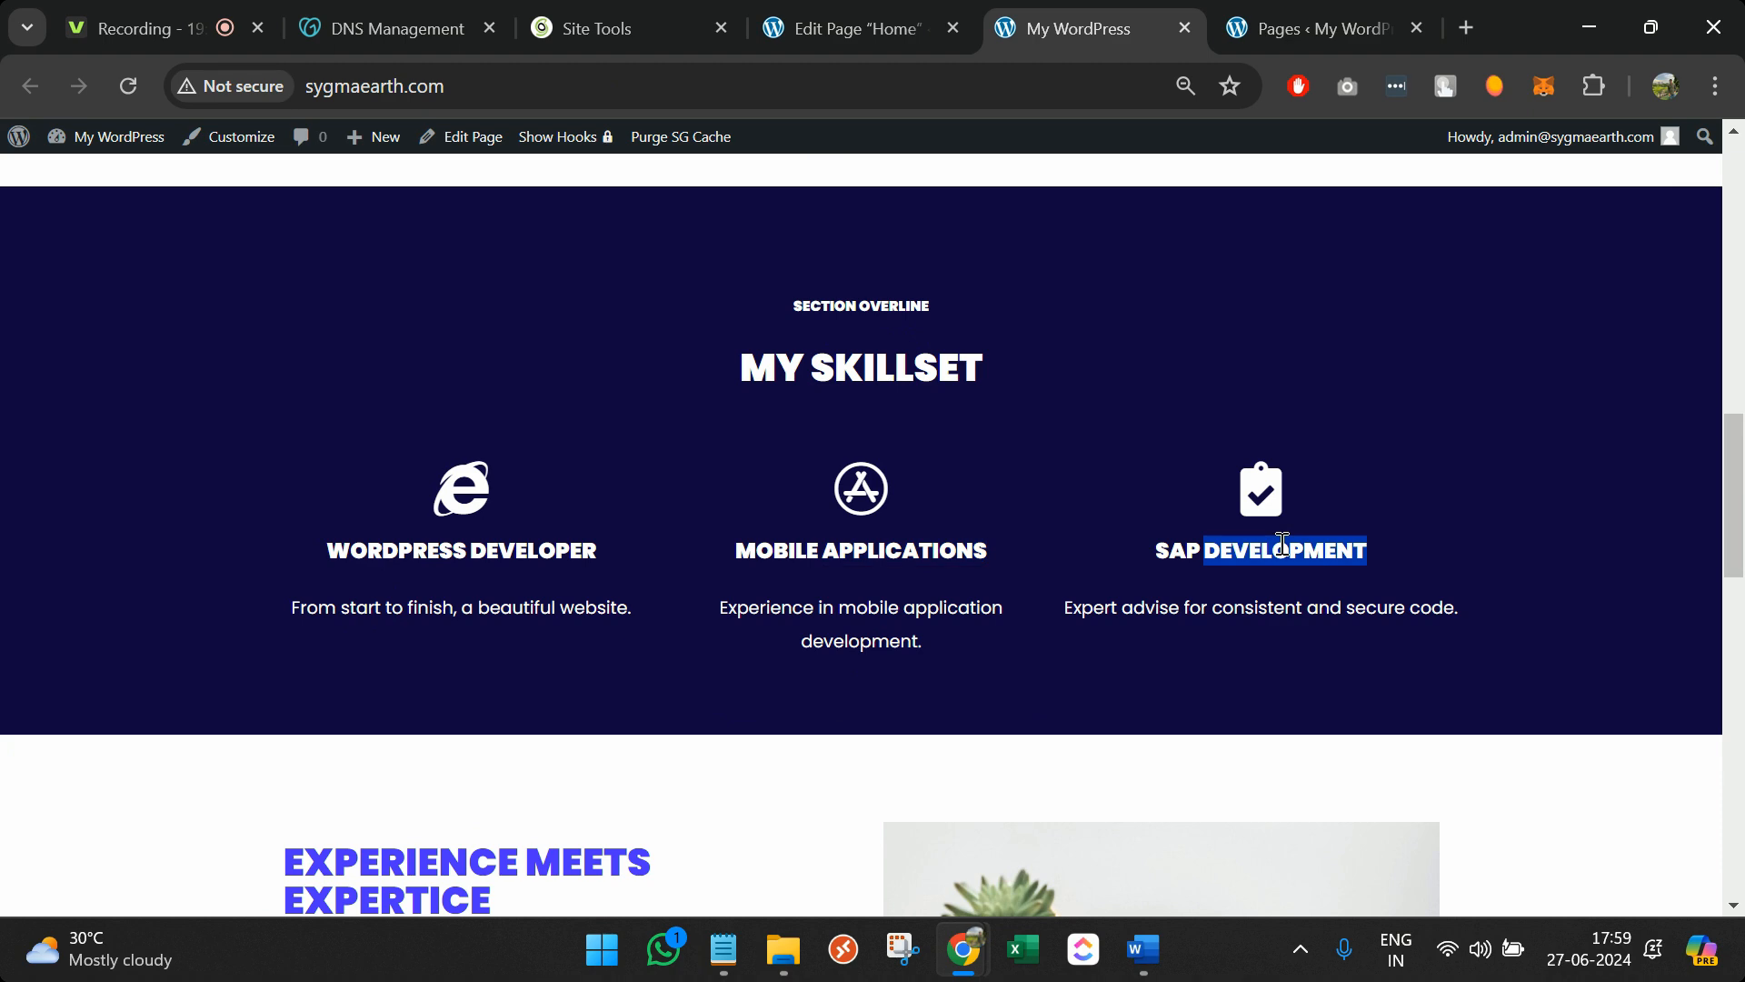
scroll(1282, 546, down, 5)
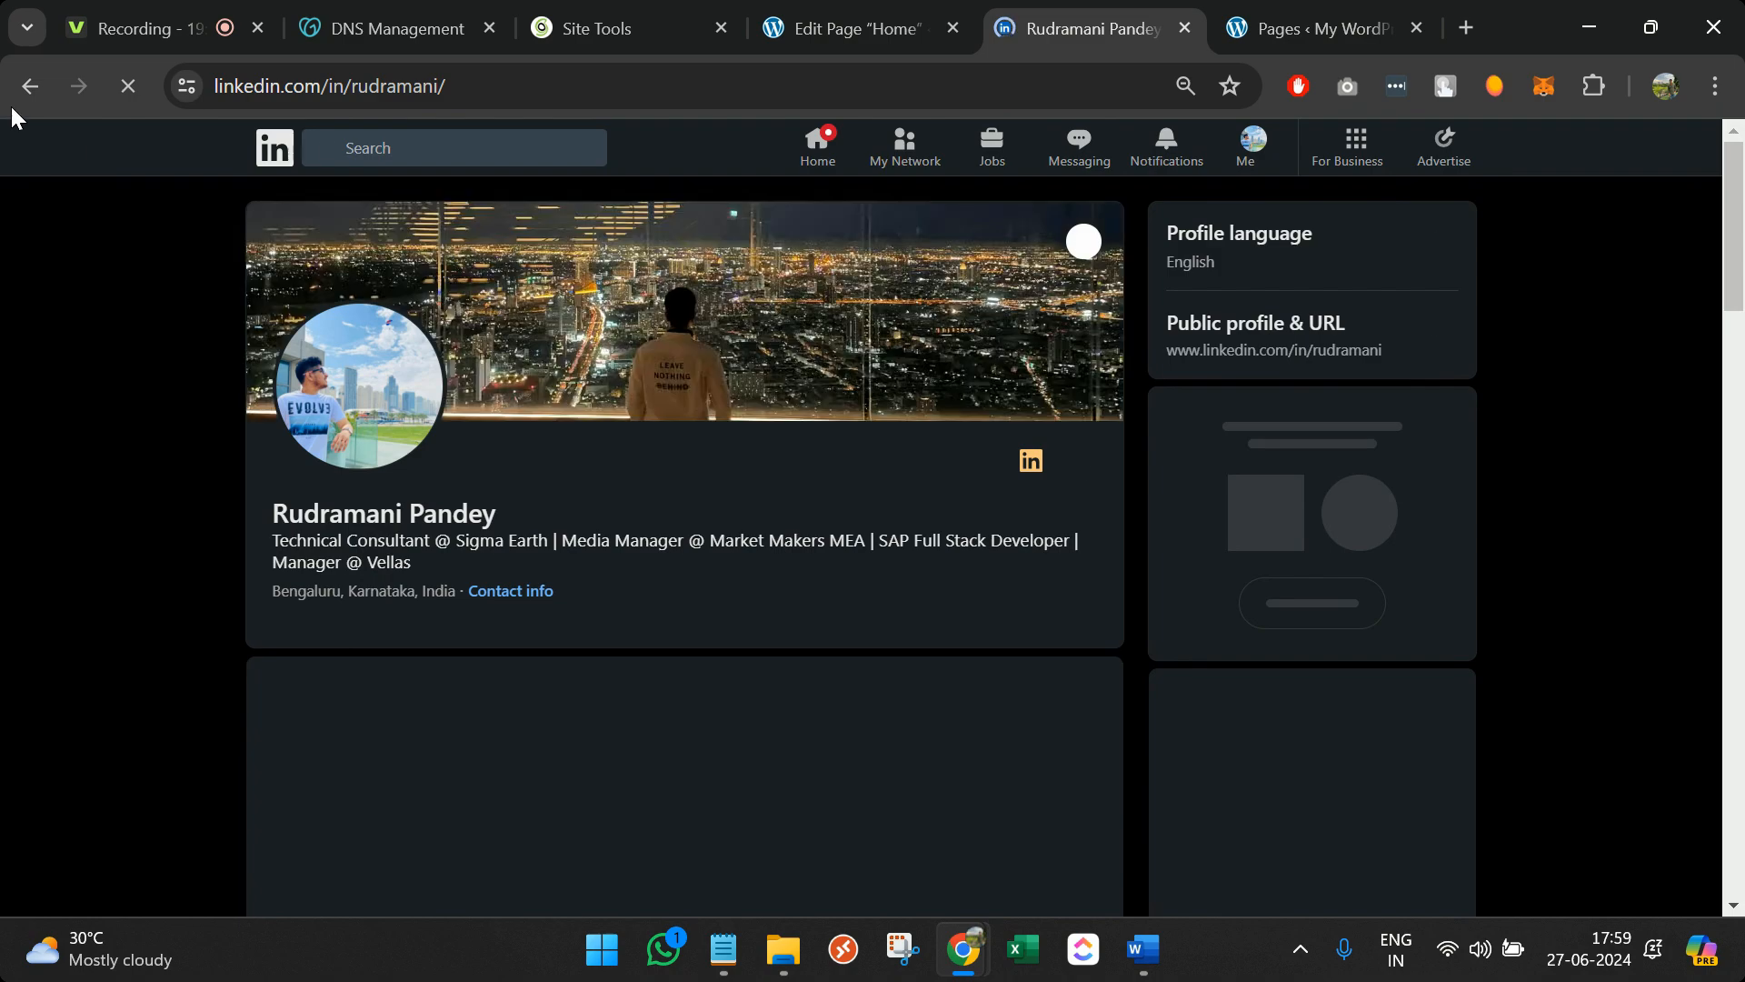
click(17, 100)
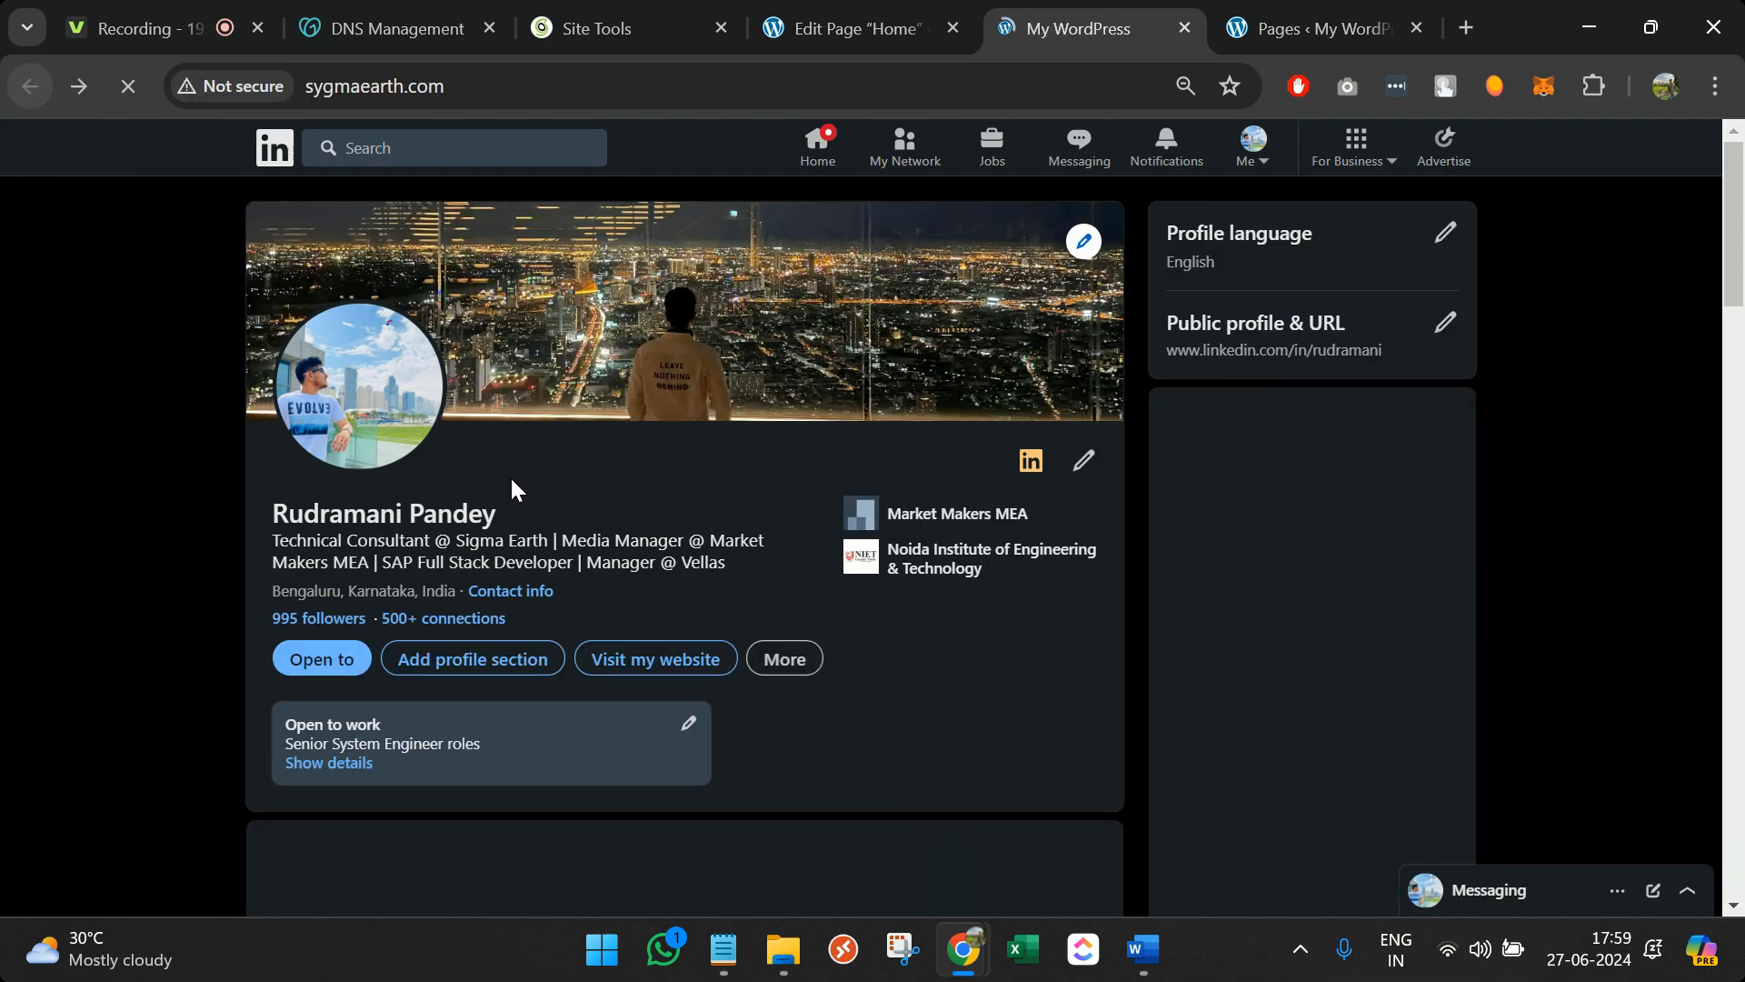
scroll(509, 474, down, 5)
scroll(511, 487, down, 3)
scroll(511, 487, up, 2)
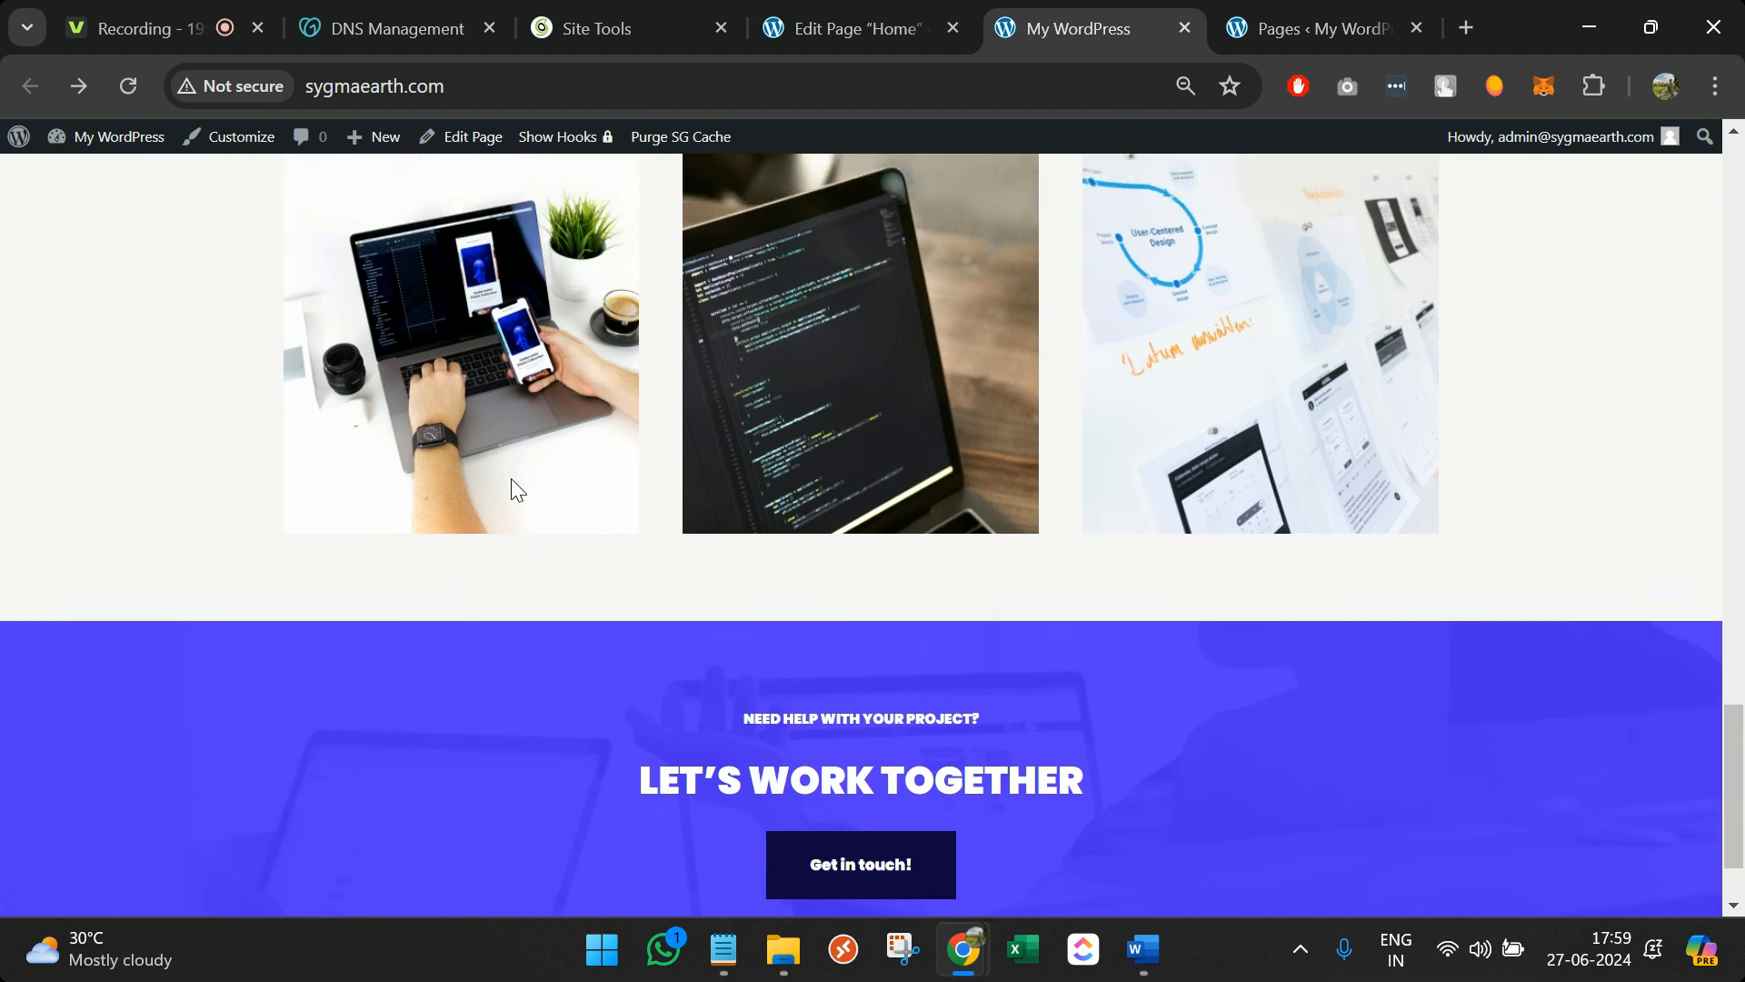
click(803, 20)
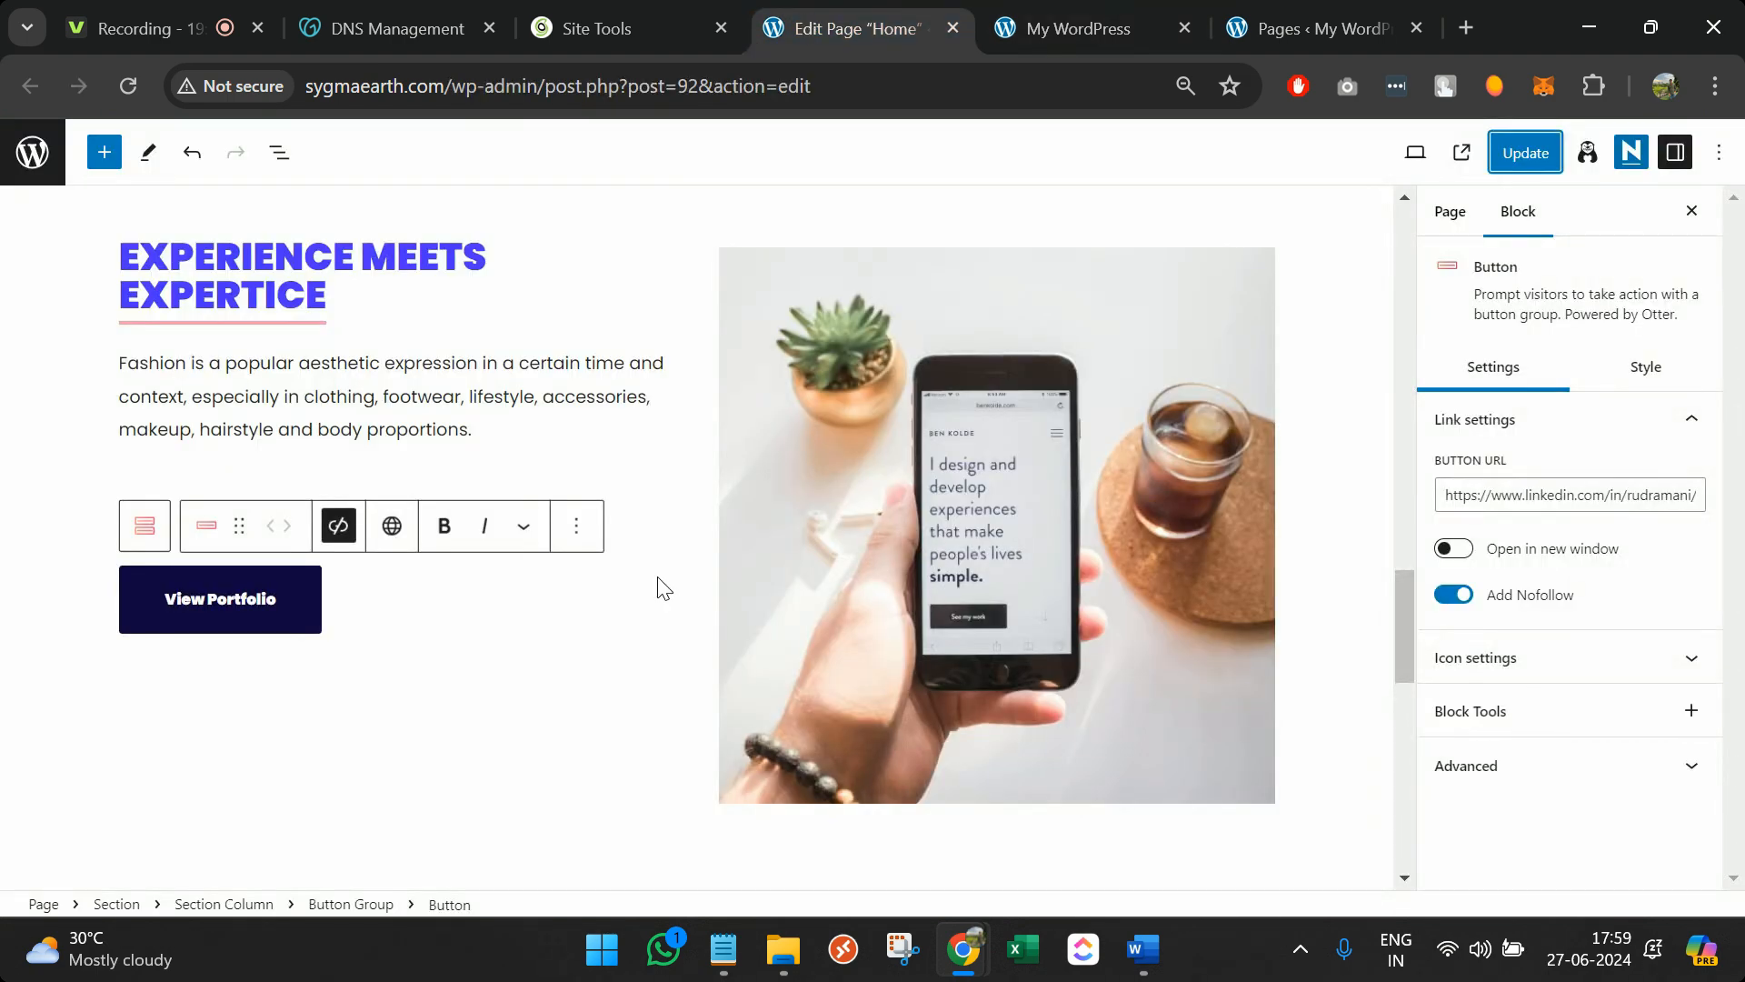
Copy the whole 'EXPERIENCE MEETS EXPERTICE' Section block from its Options menu to duplicate it
scroll(657, 577, down, 7)
scroll(657, 576, up, 2)
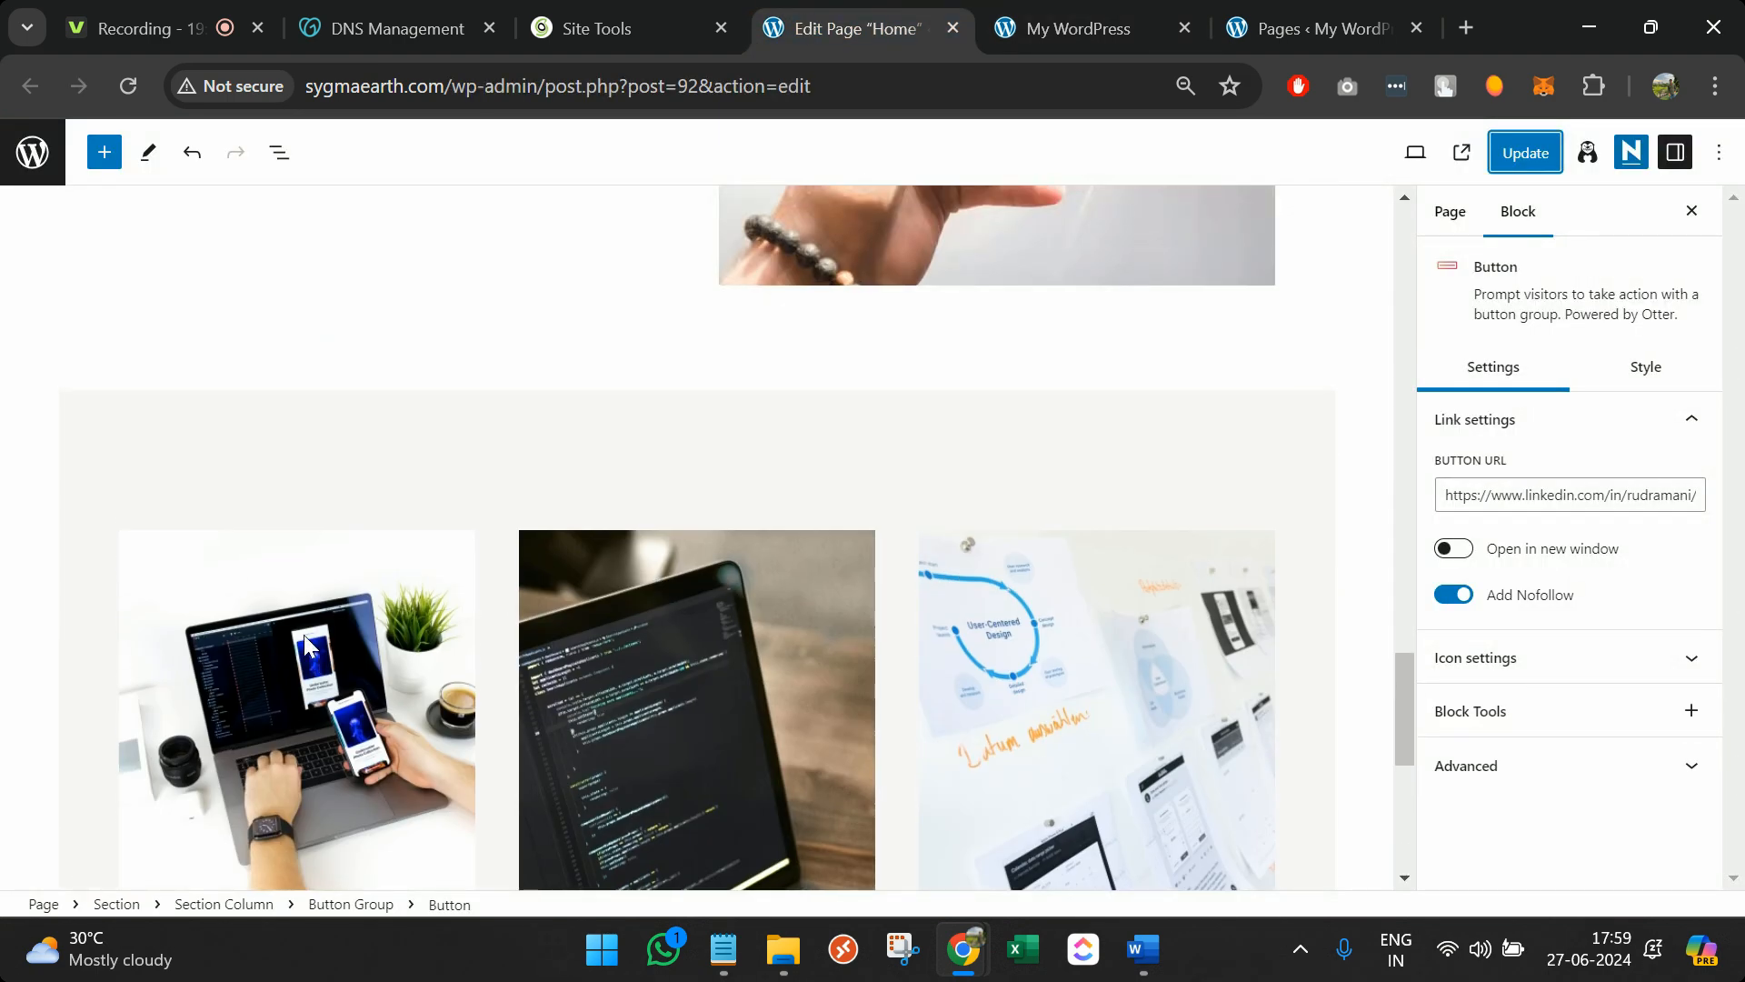
scroll(394, 503, up, 5)
scroll(557, 381, up, 3)
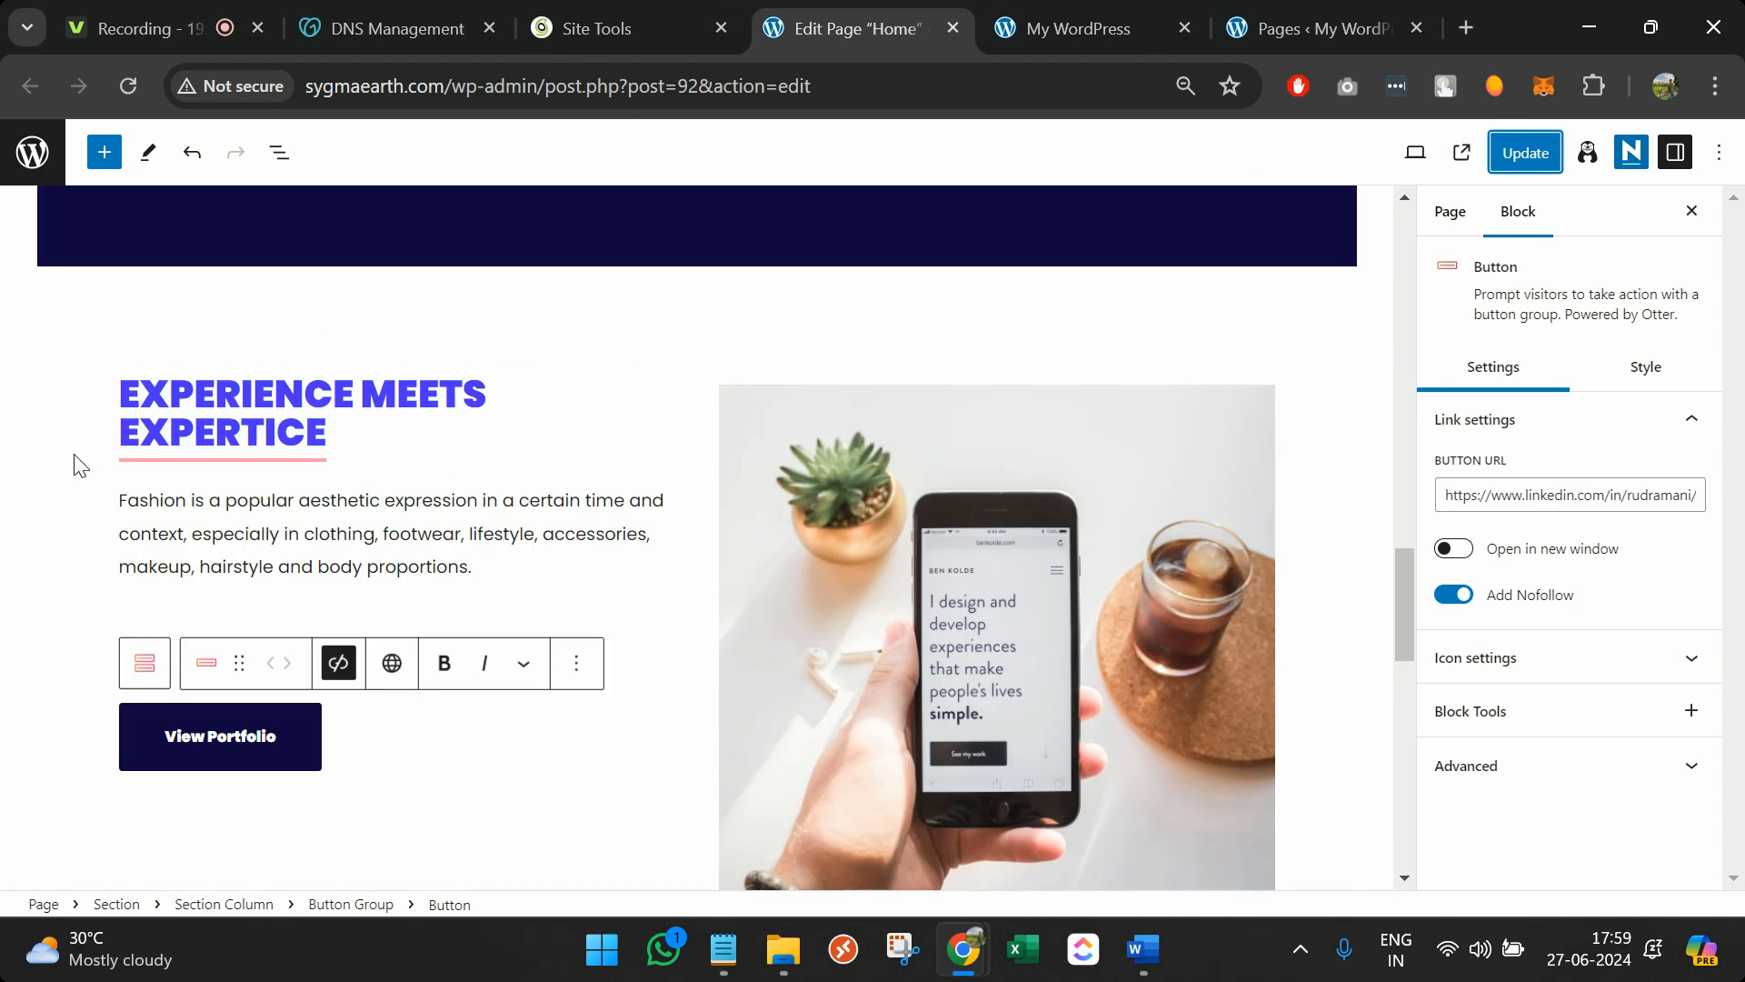
click(70, 443)
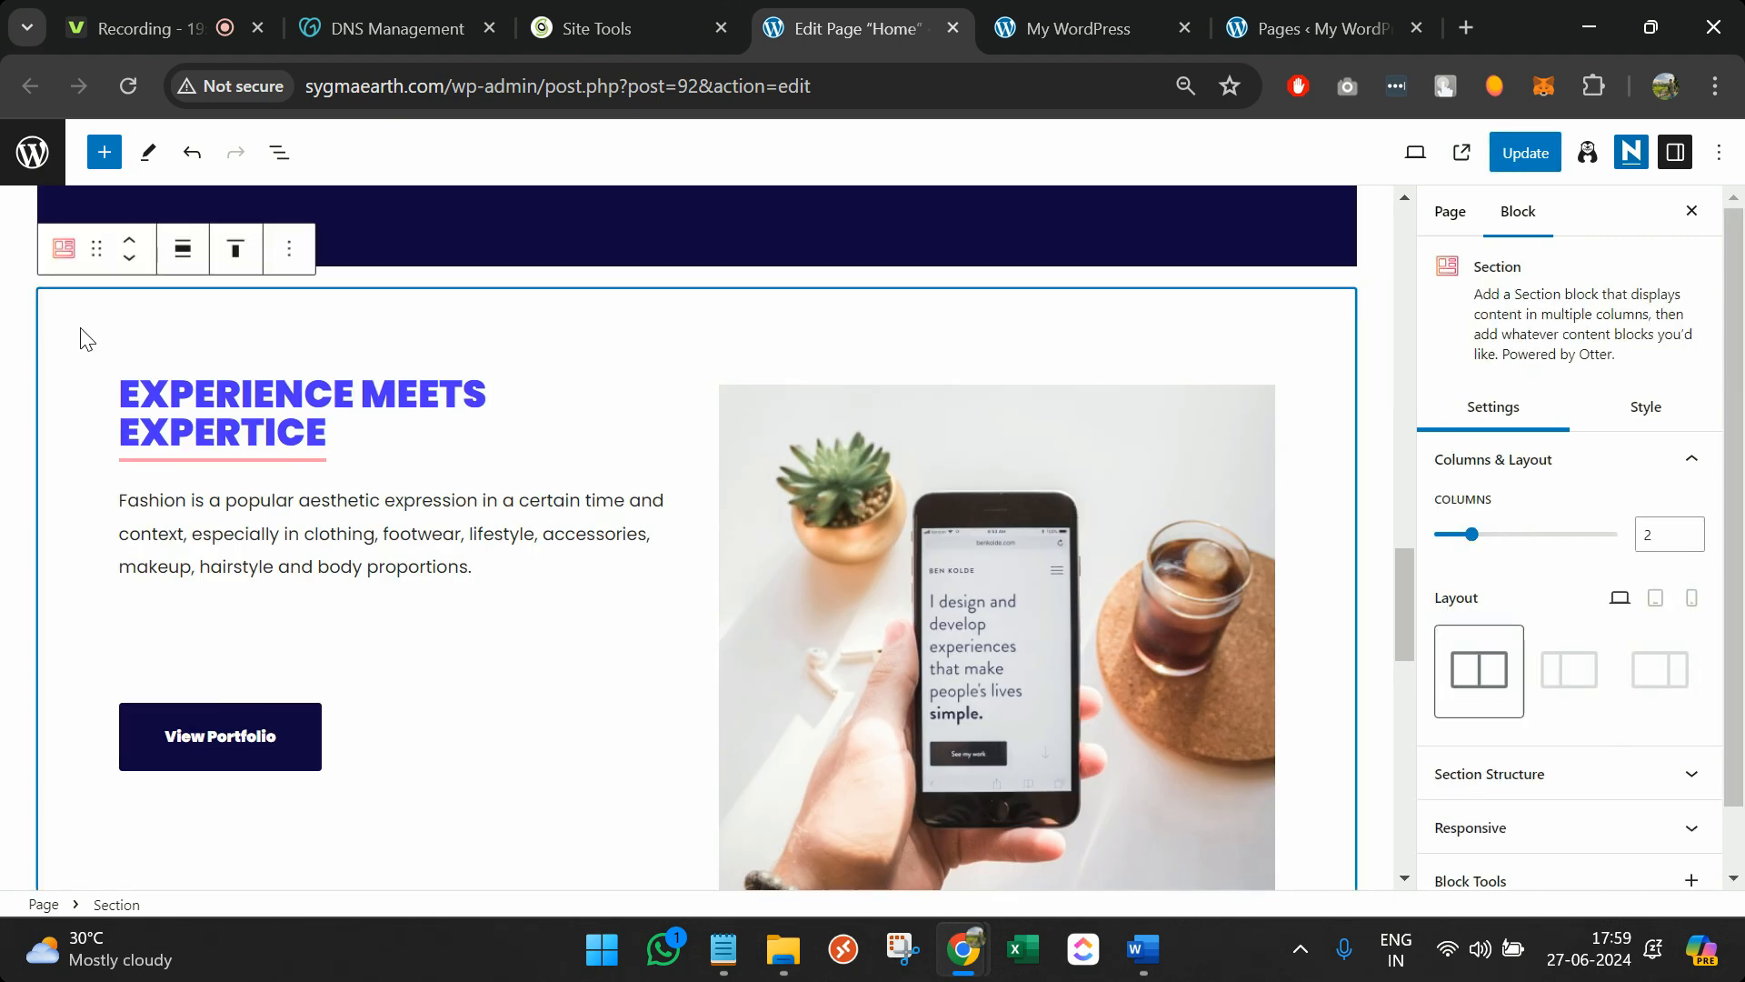
click(297, 253)
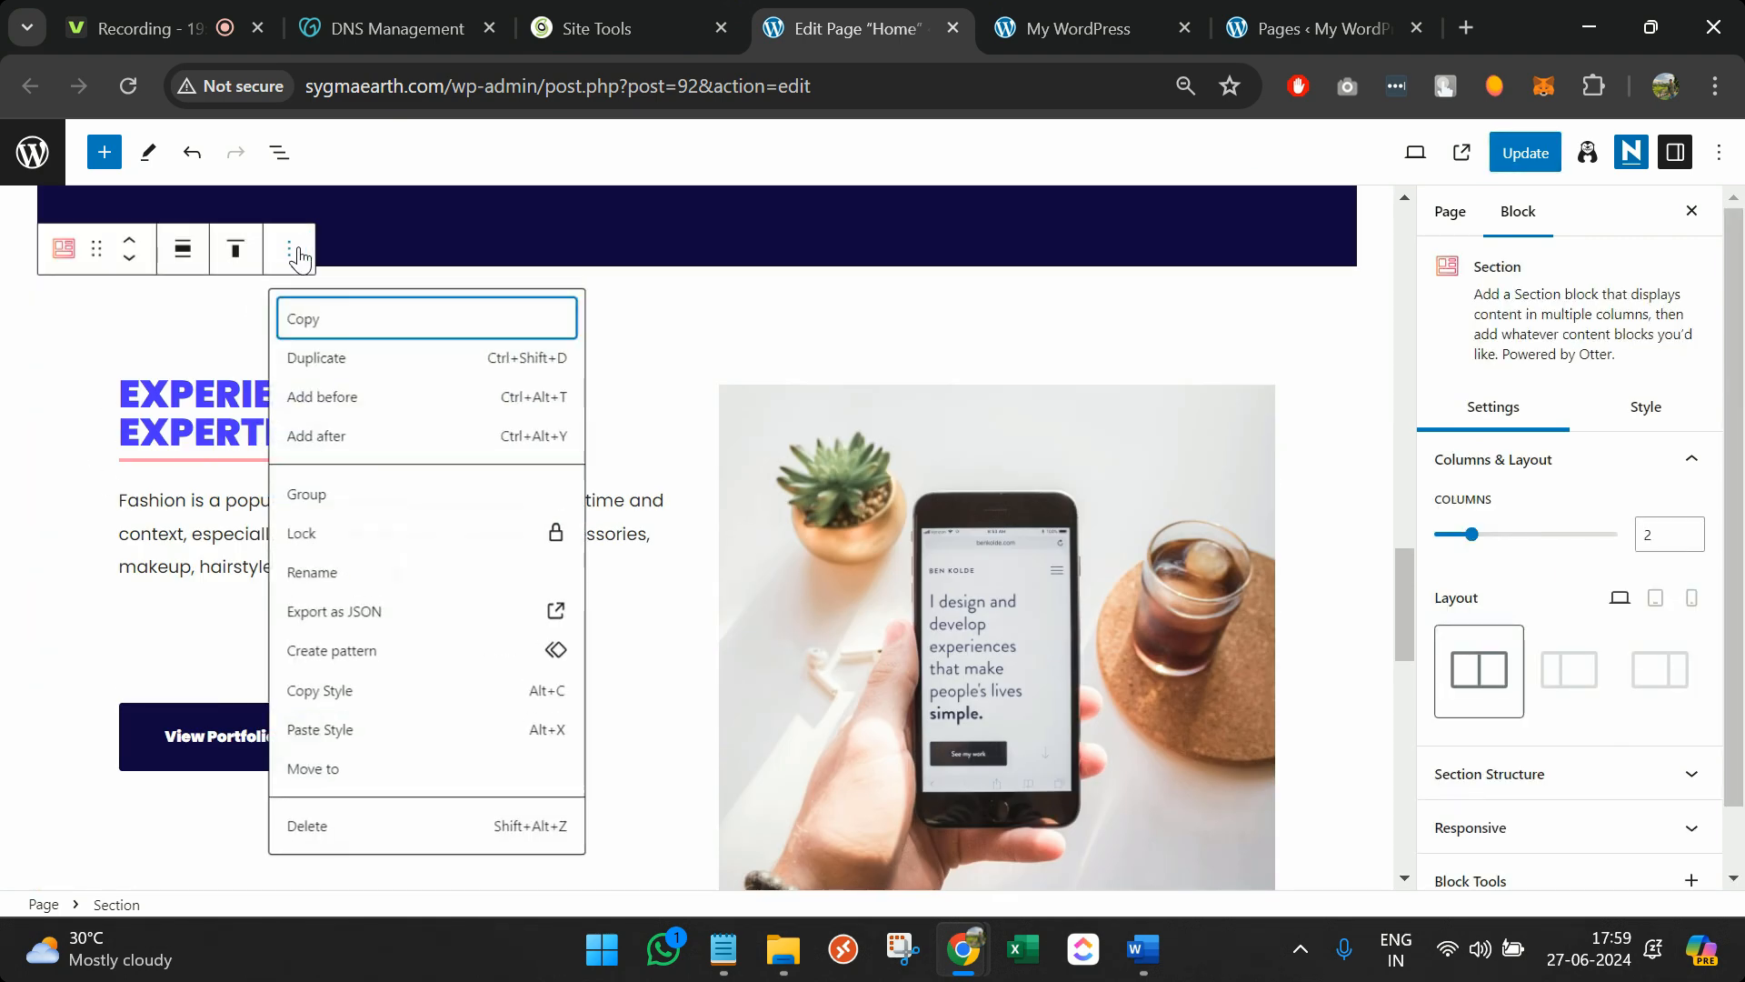
click(345, 318)
scroll(340, 351, down, 14)
scroll(559, 356, up, 15)
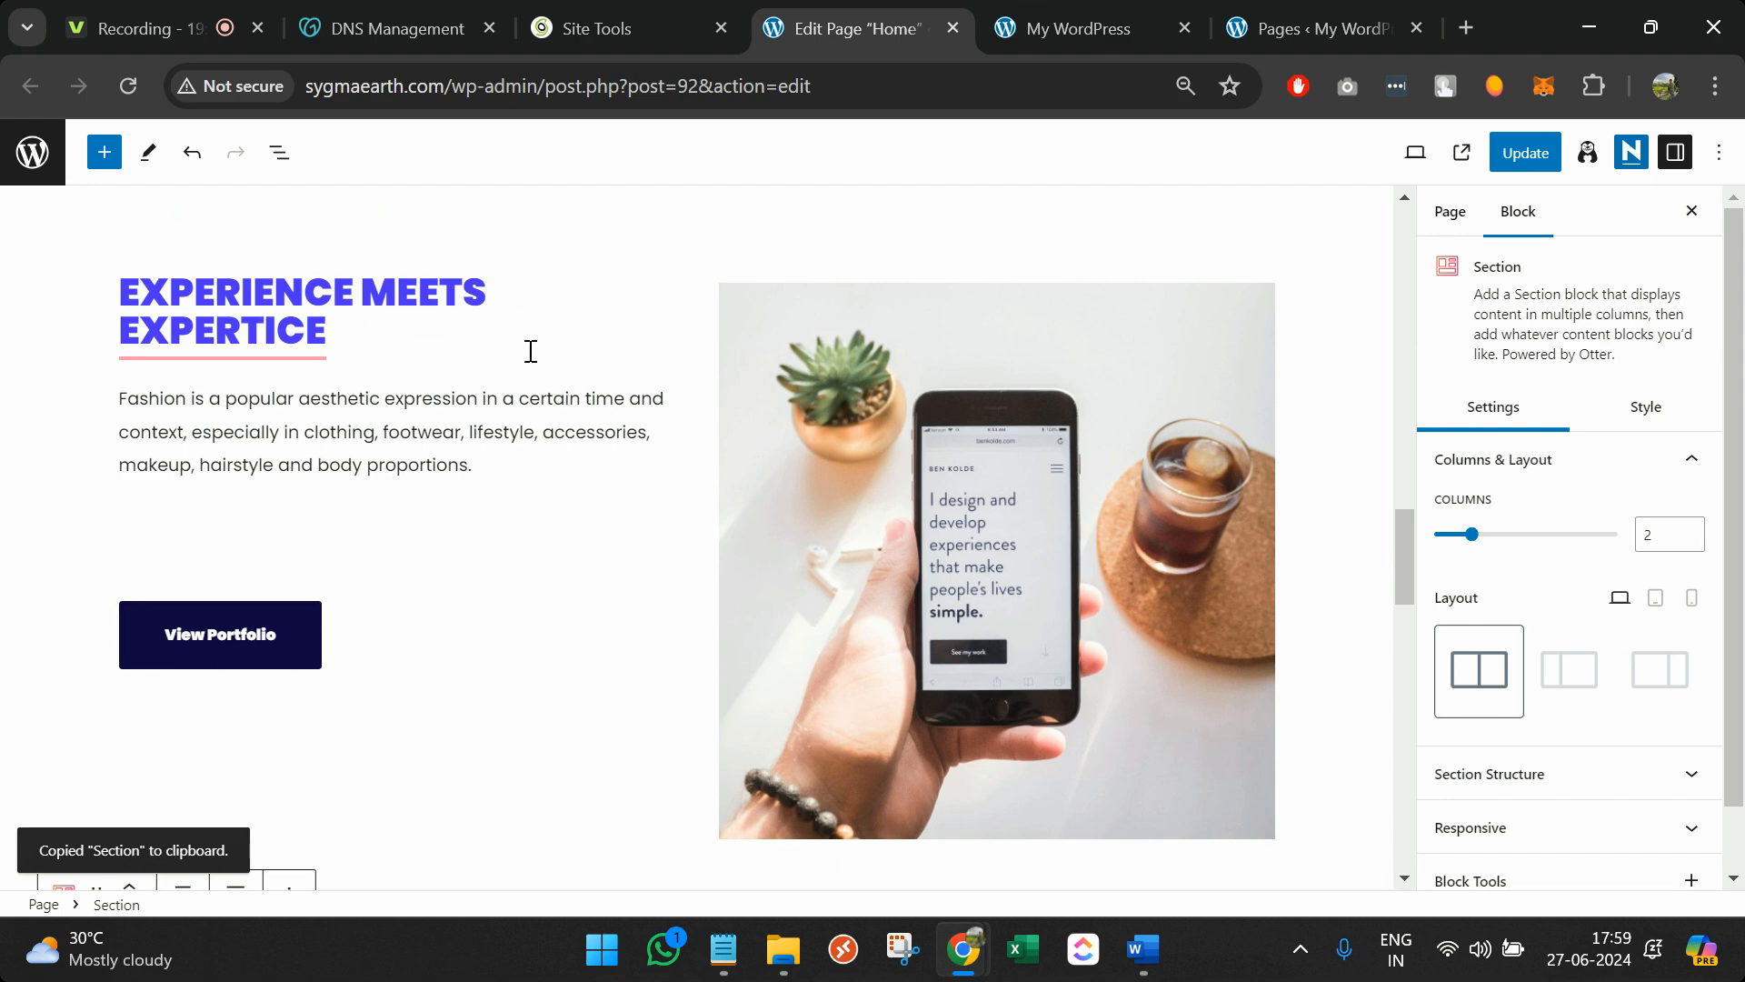
scroll(623, 625, down, 6)
scroll(623, 625, up, 8)
scroll(623, 625, down, 9)
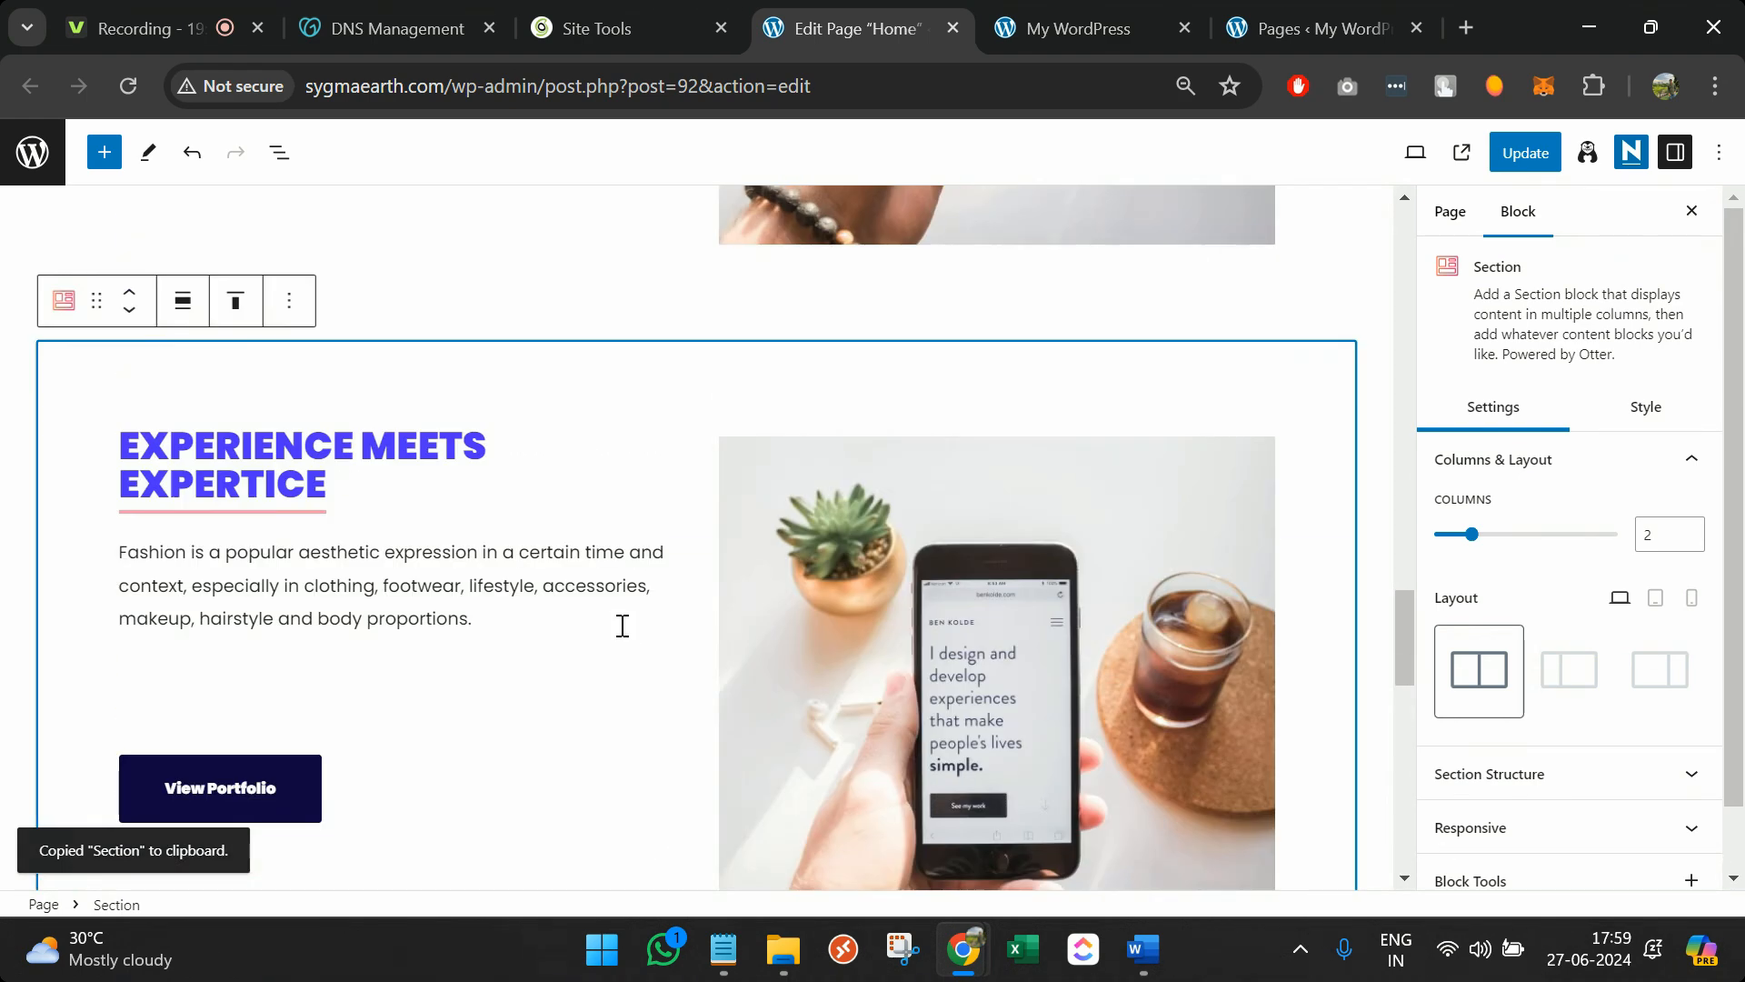
Replace the copied section's phone photo with neve-architect-demo-03.jpg from the Media Library
click(381, 479)
click(1009, 605)
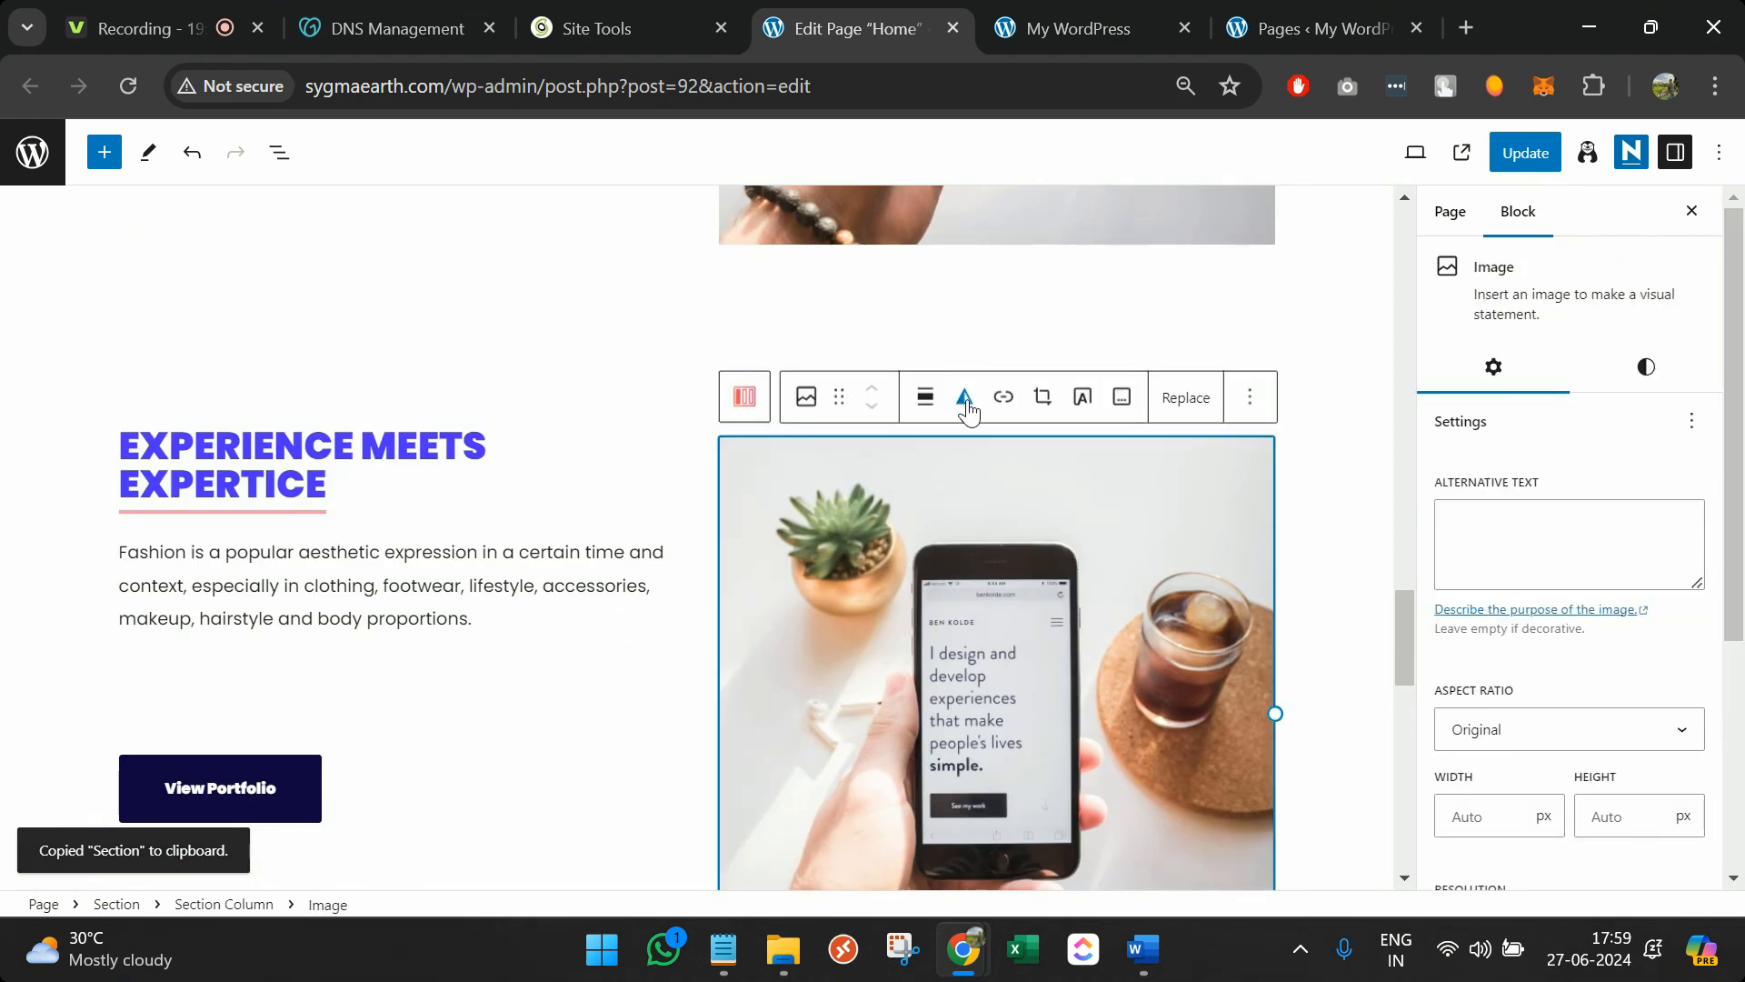
click(1186, 400)
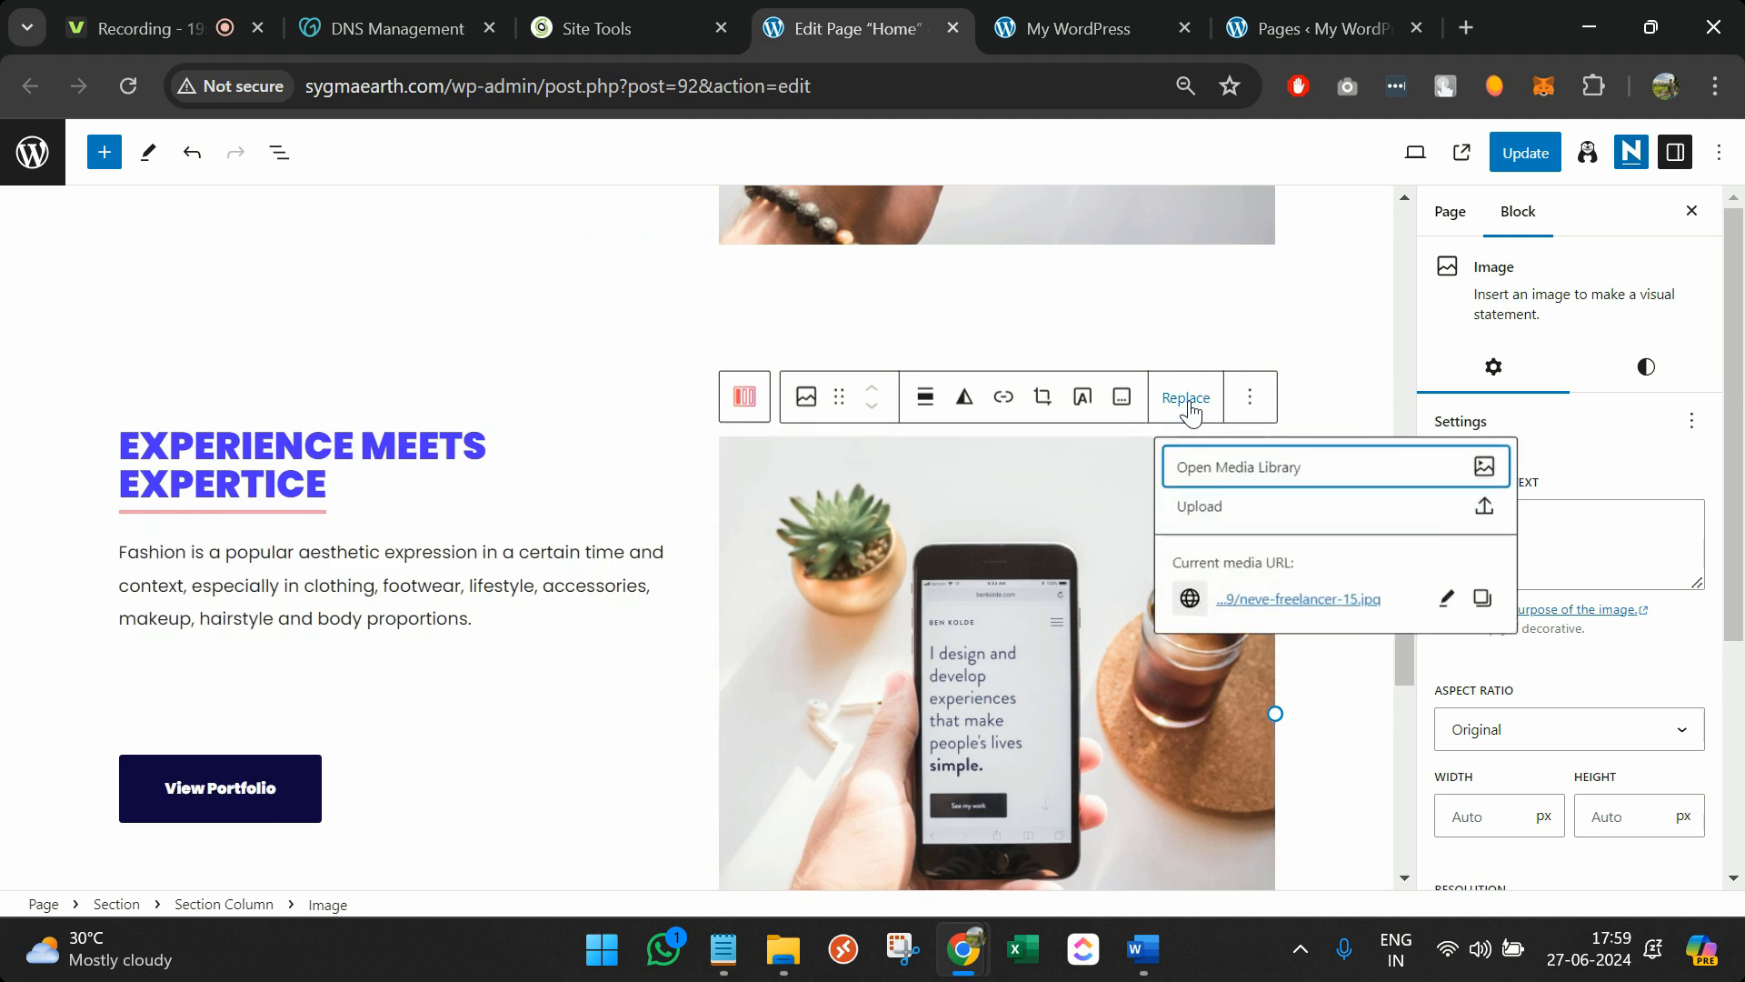
click(1233, 469)
click(176, 238)
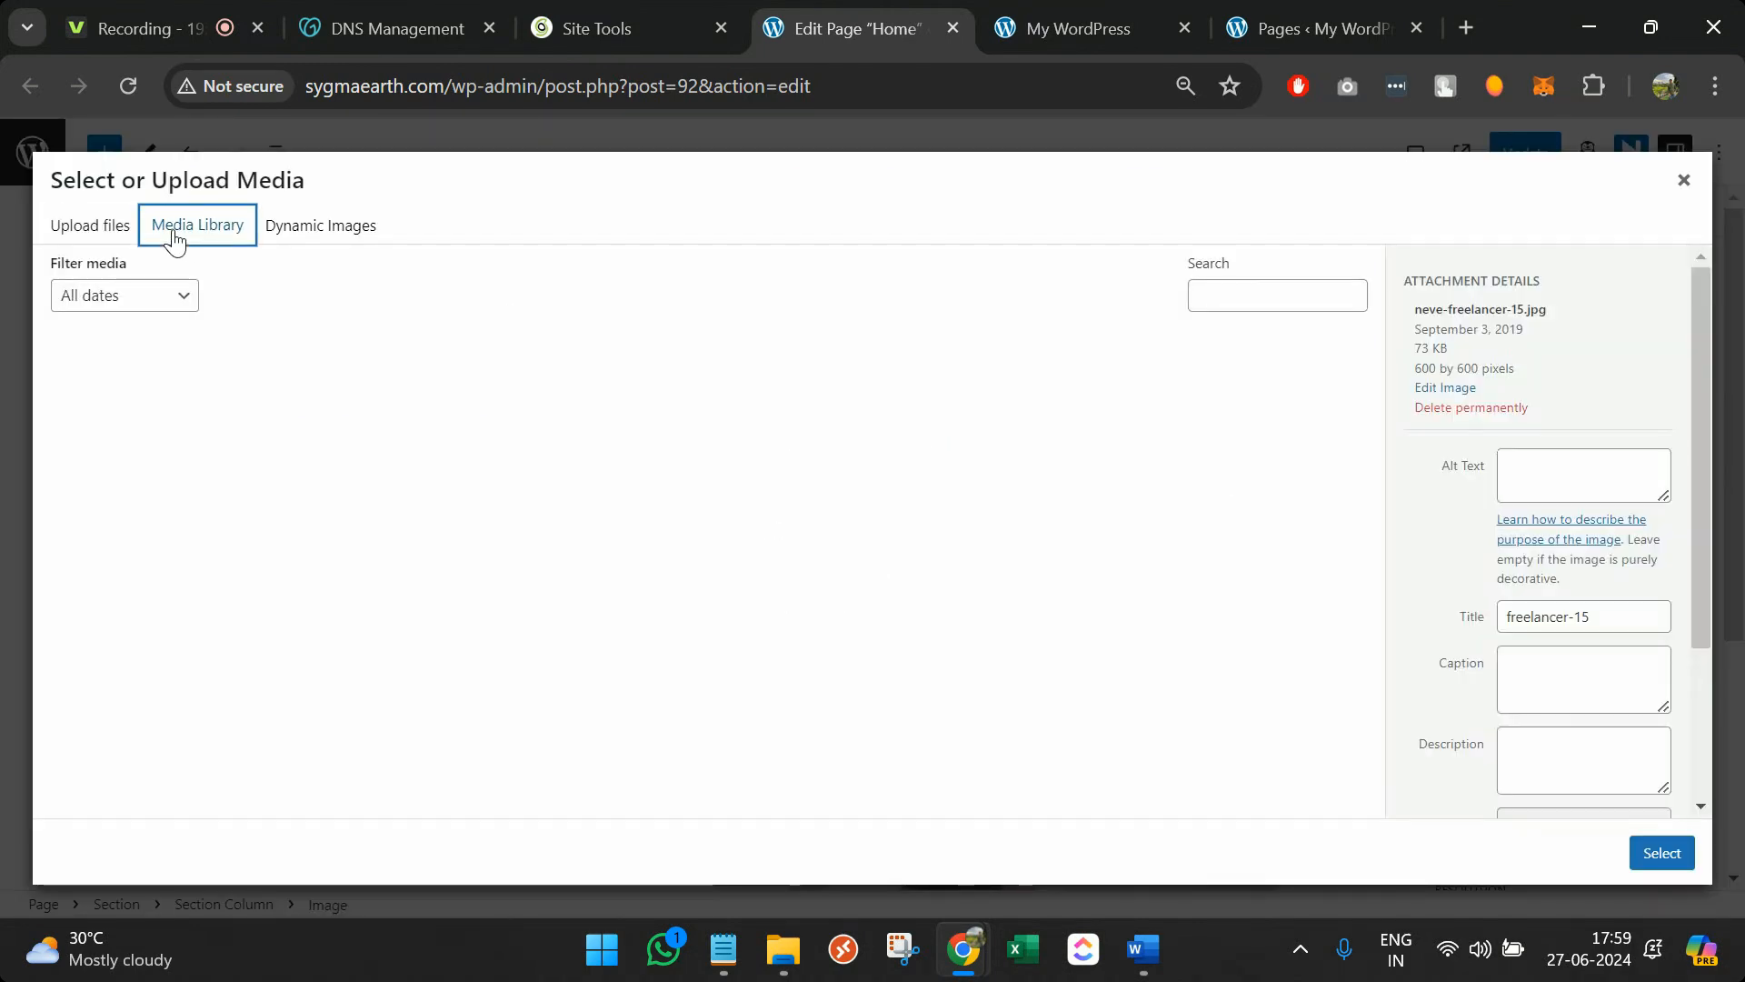
click(309, 441)
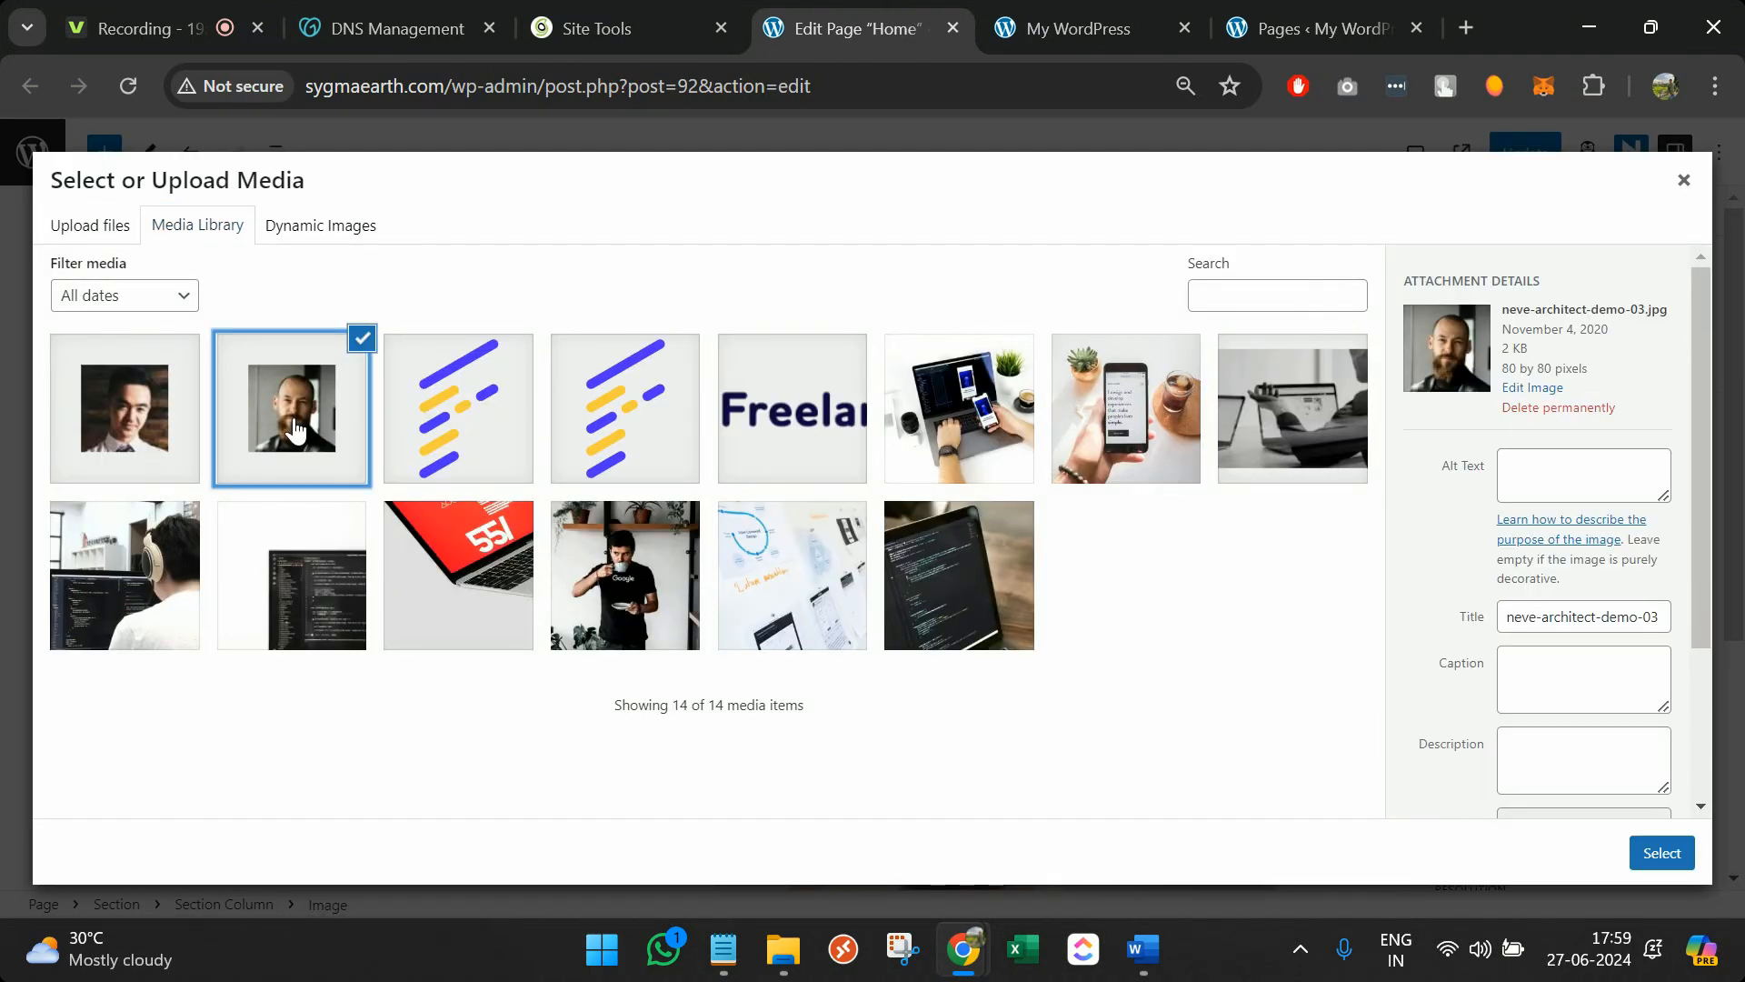
click(1667, 855)
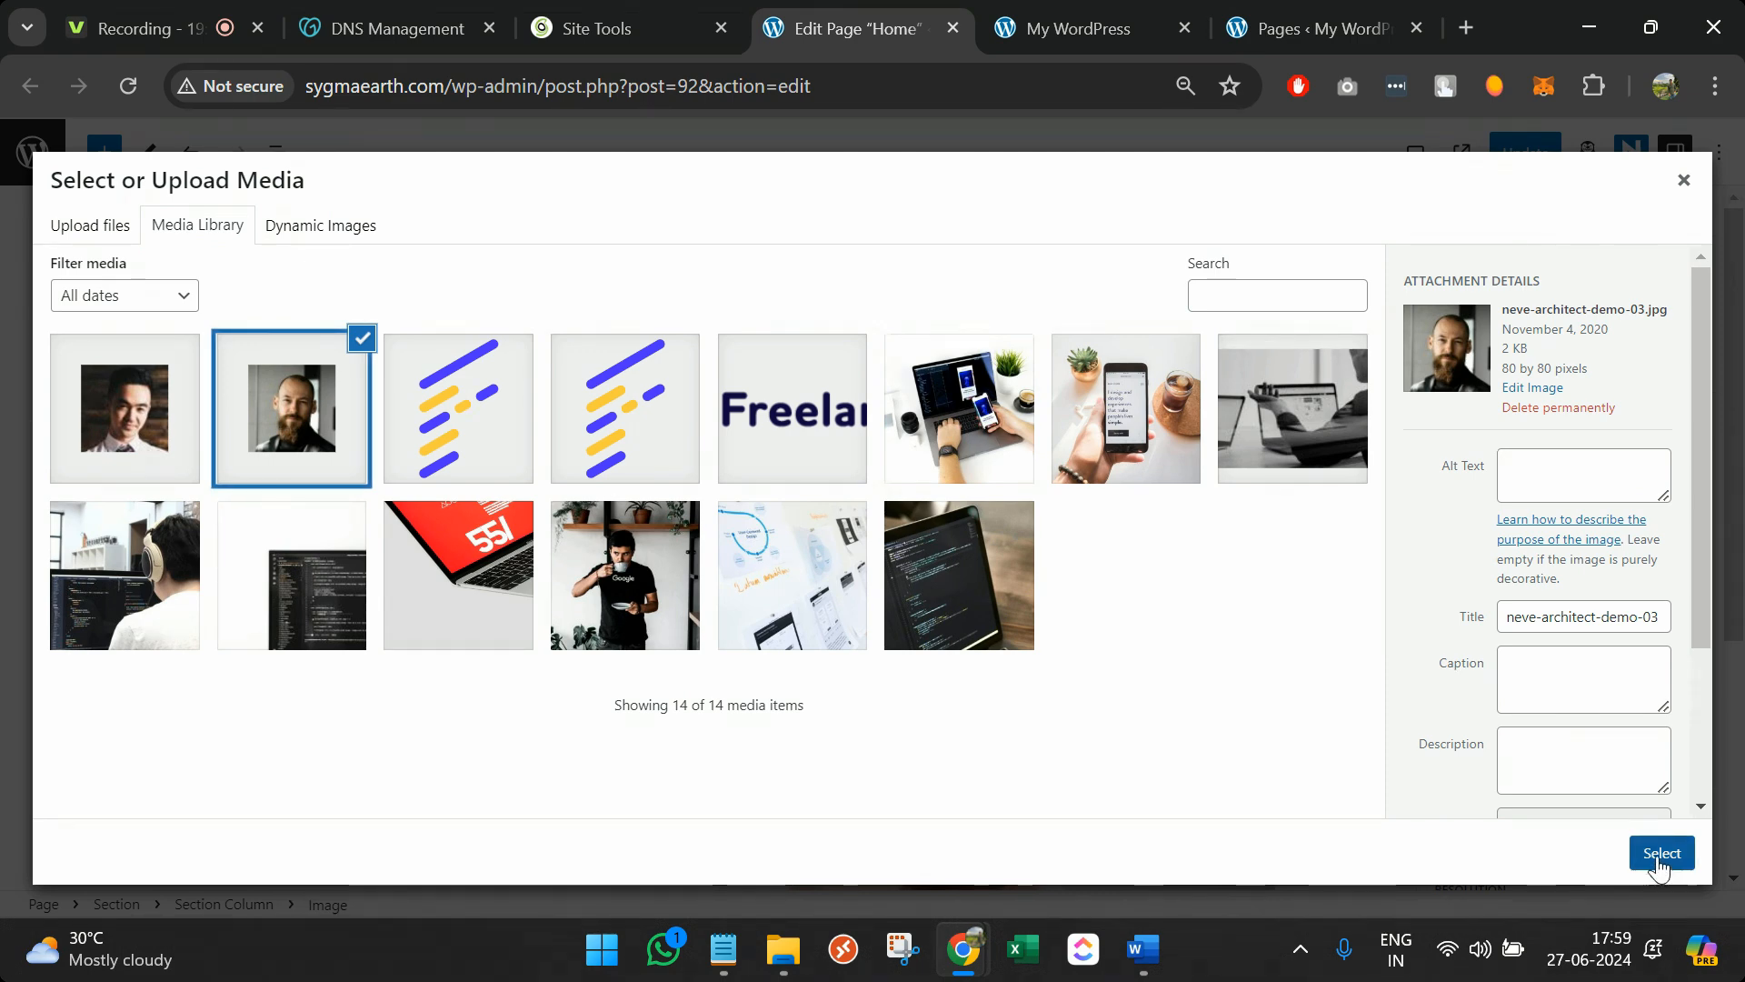
Resize the new portrait image to 389 px wide
click(768, 515)
drag(1000, 524, 1010, 848)
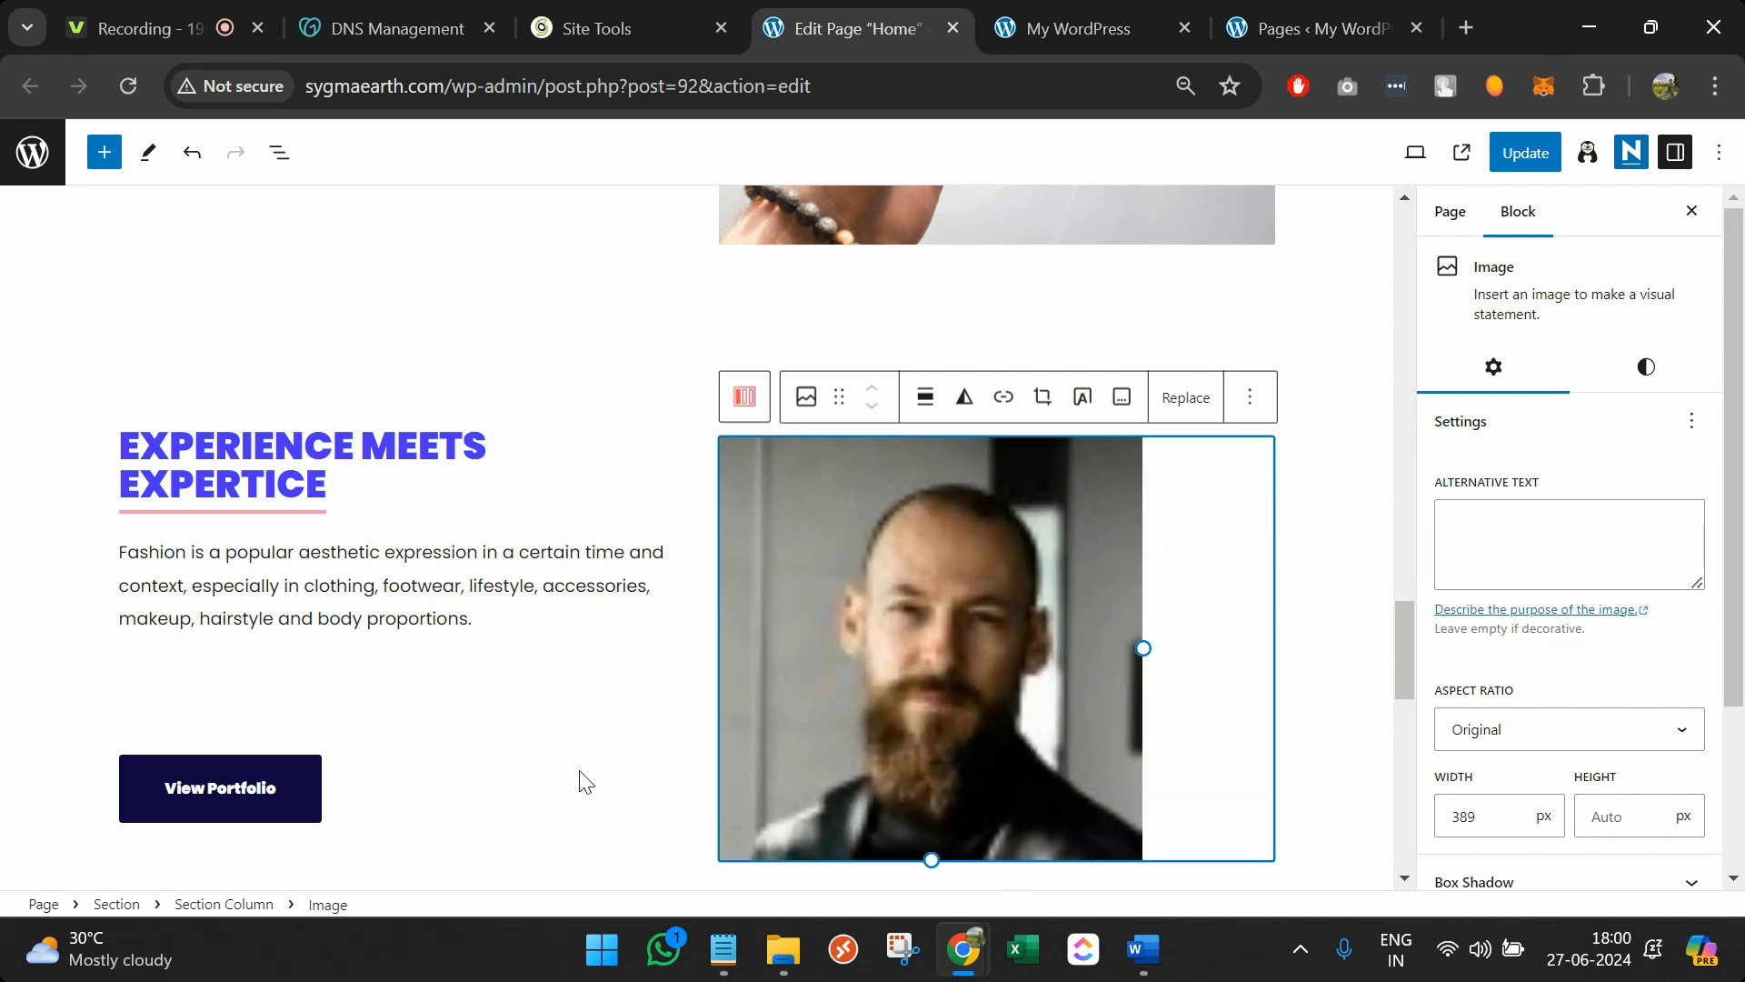
scroll(582, 781, down, 2)
scroll(581, 782, up, 3)
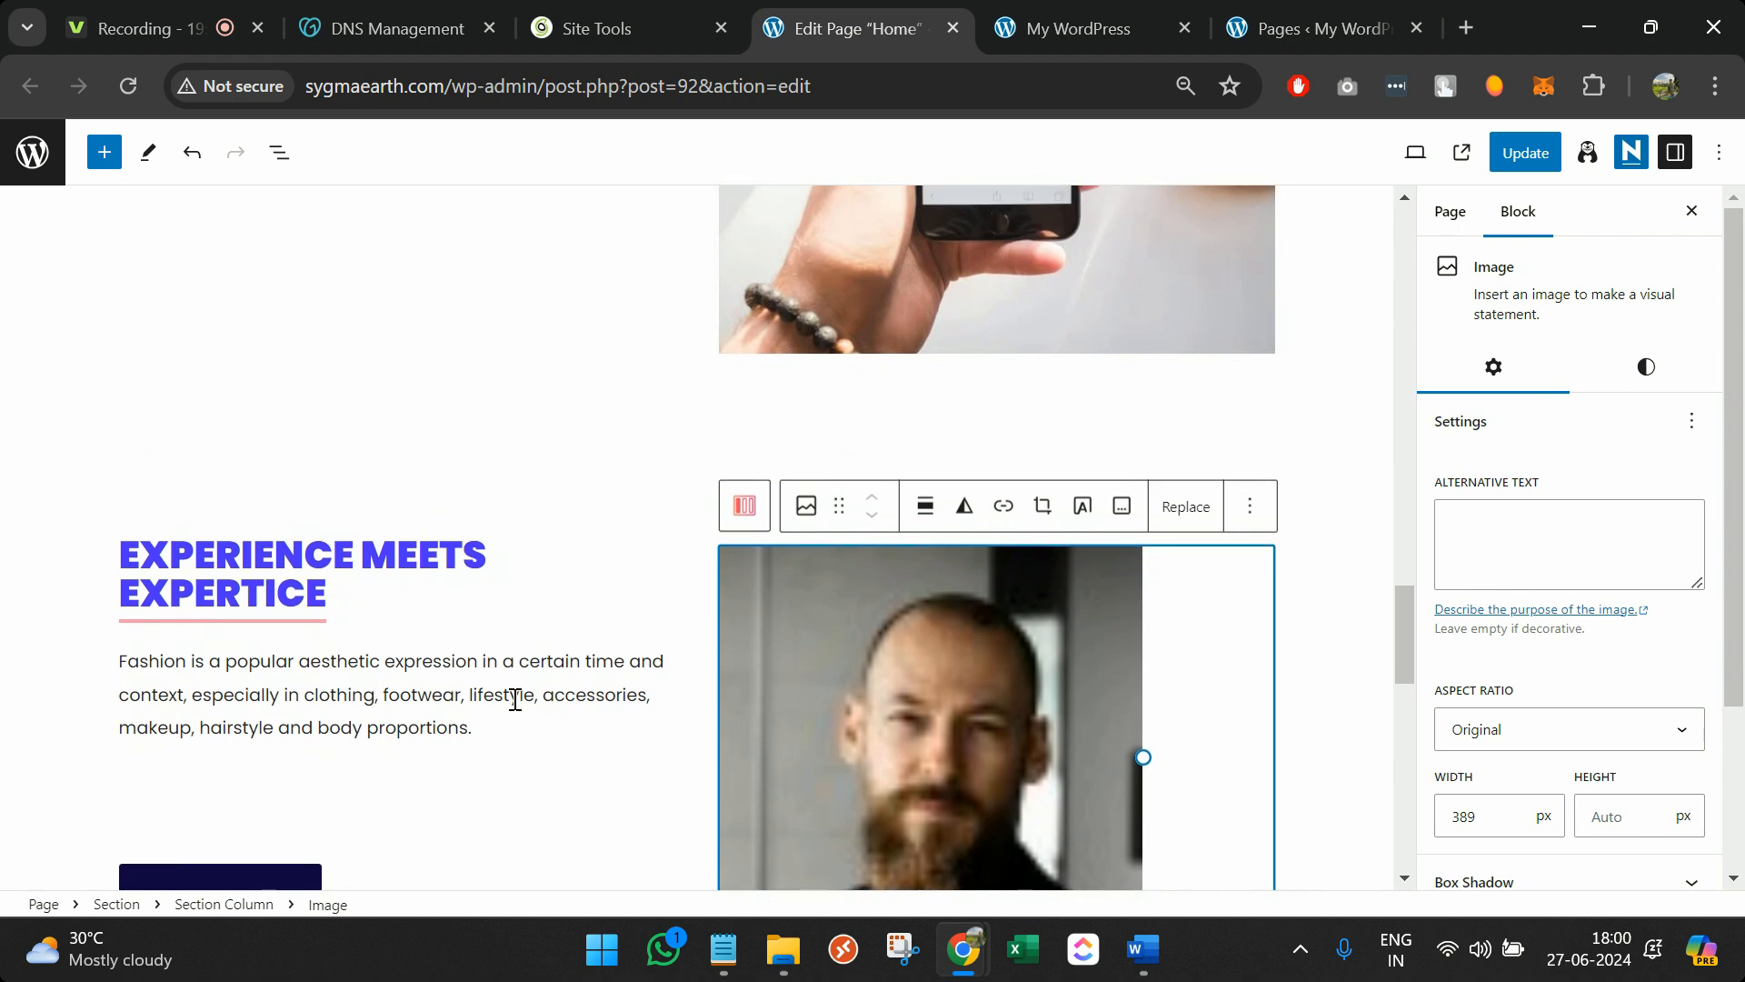
scroll(311, 722, down, 3)
Review the Home page content and save it with Update
scroll(378, 471, up, 2)
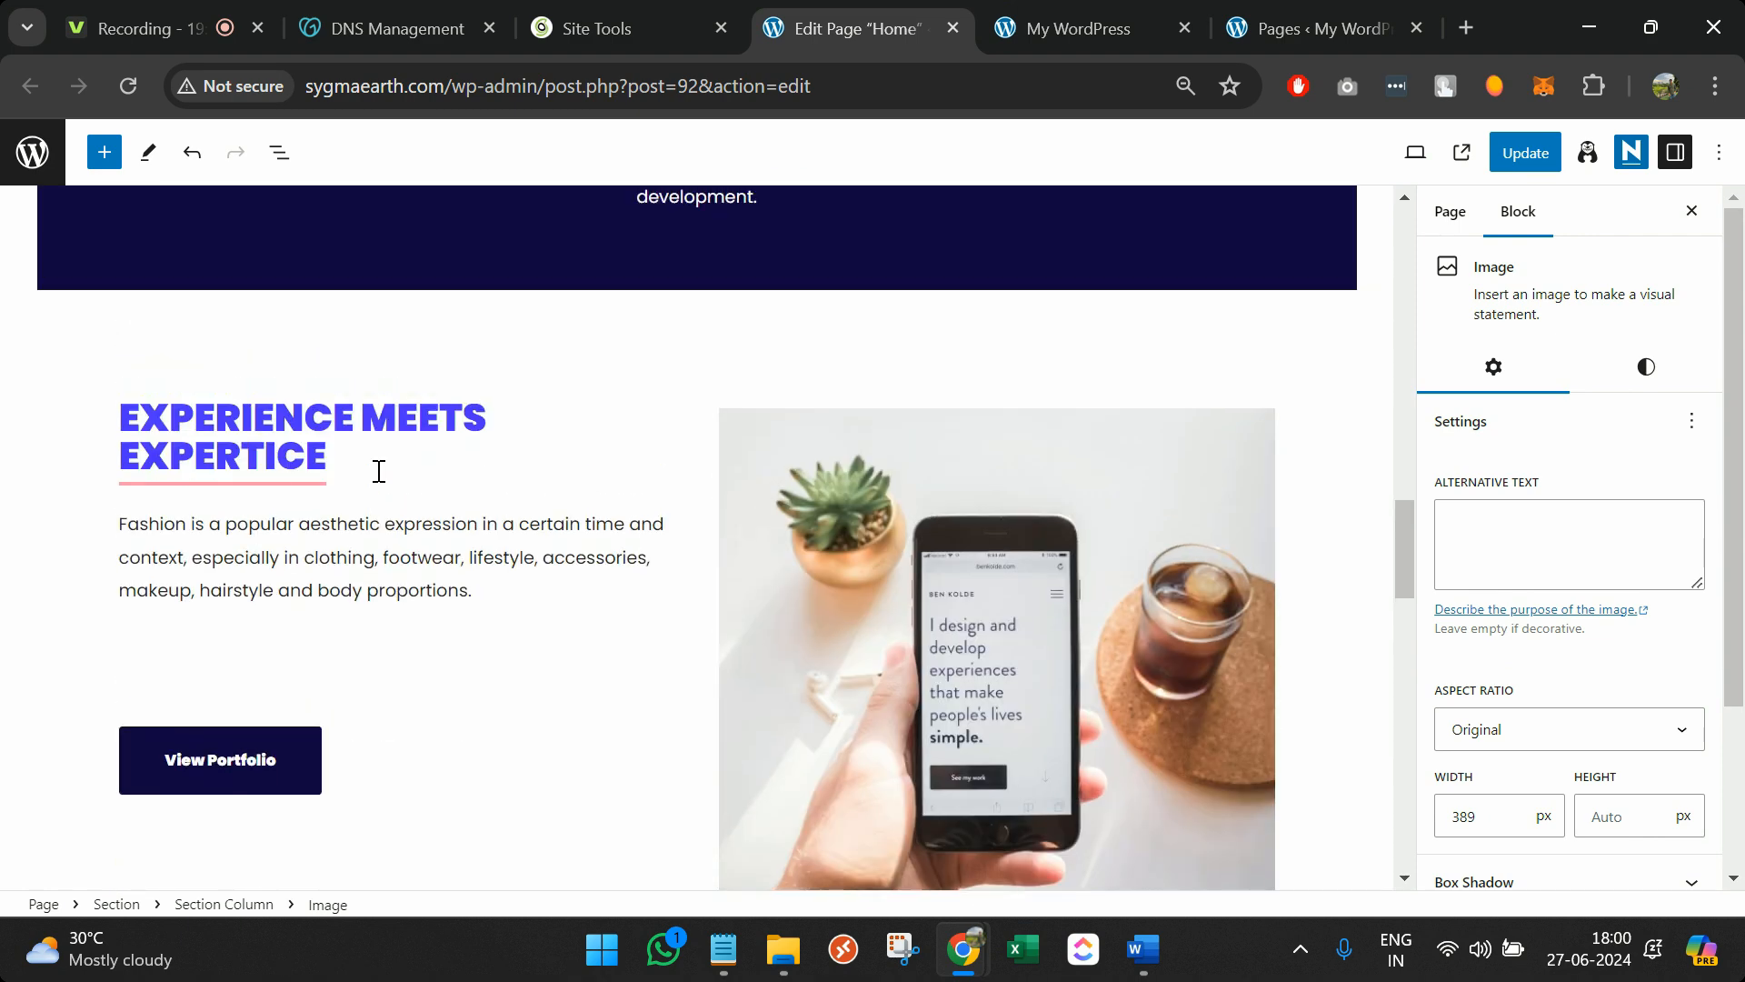
scroll(379, 472, up, 20)
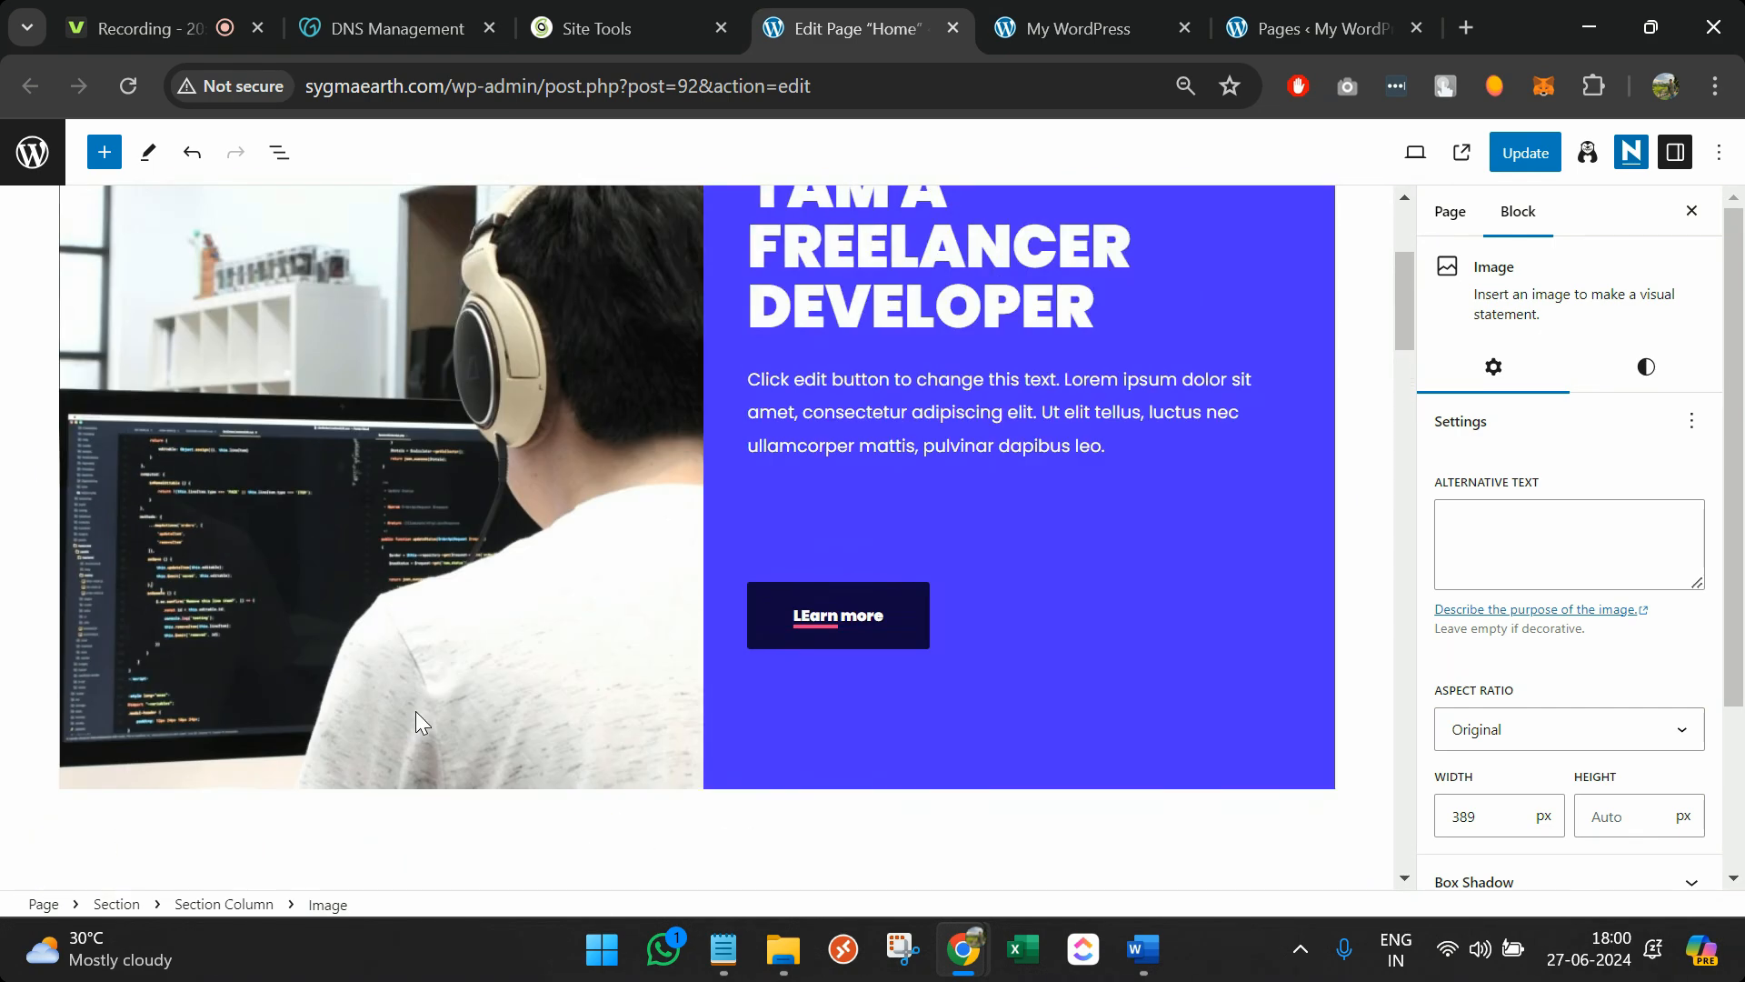
scroll(416, 711, up, 3)
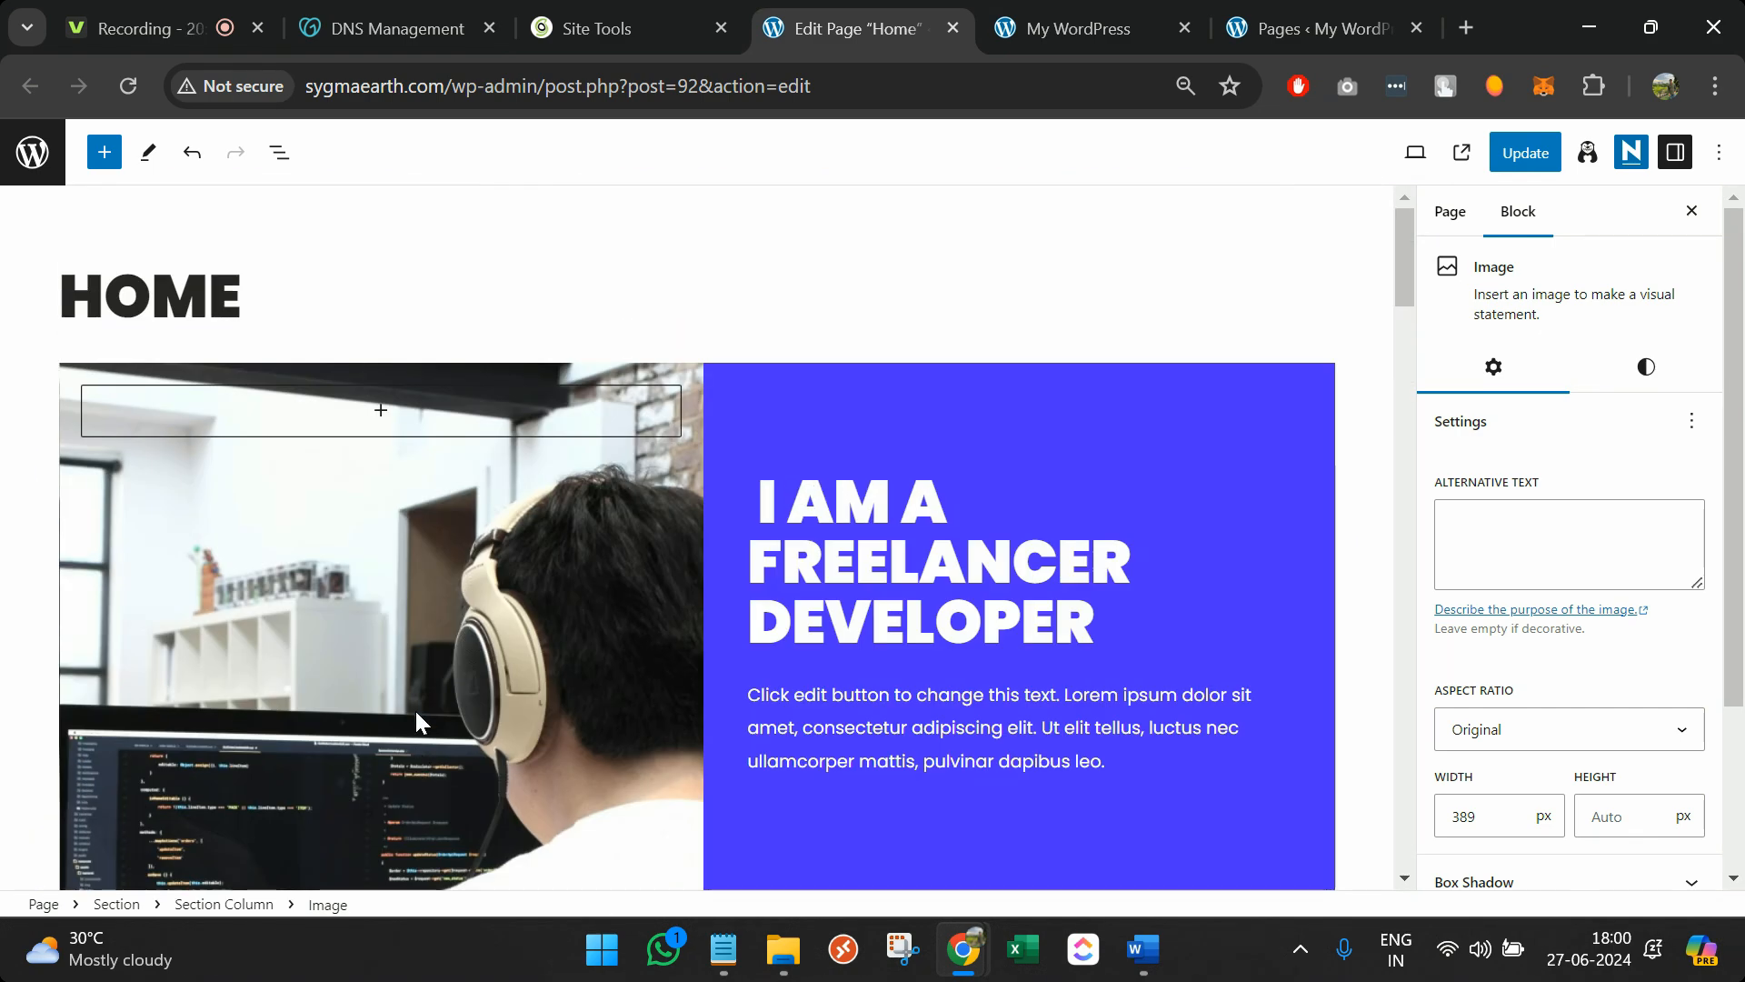
scroll(416, 710, down, 4)
scroll(851, 576, up, 2)
scroll(852, 580, up, 1)
click(845, 507)
double_click(878, 614)
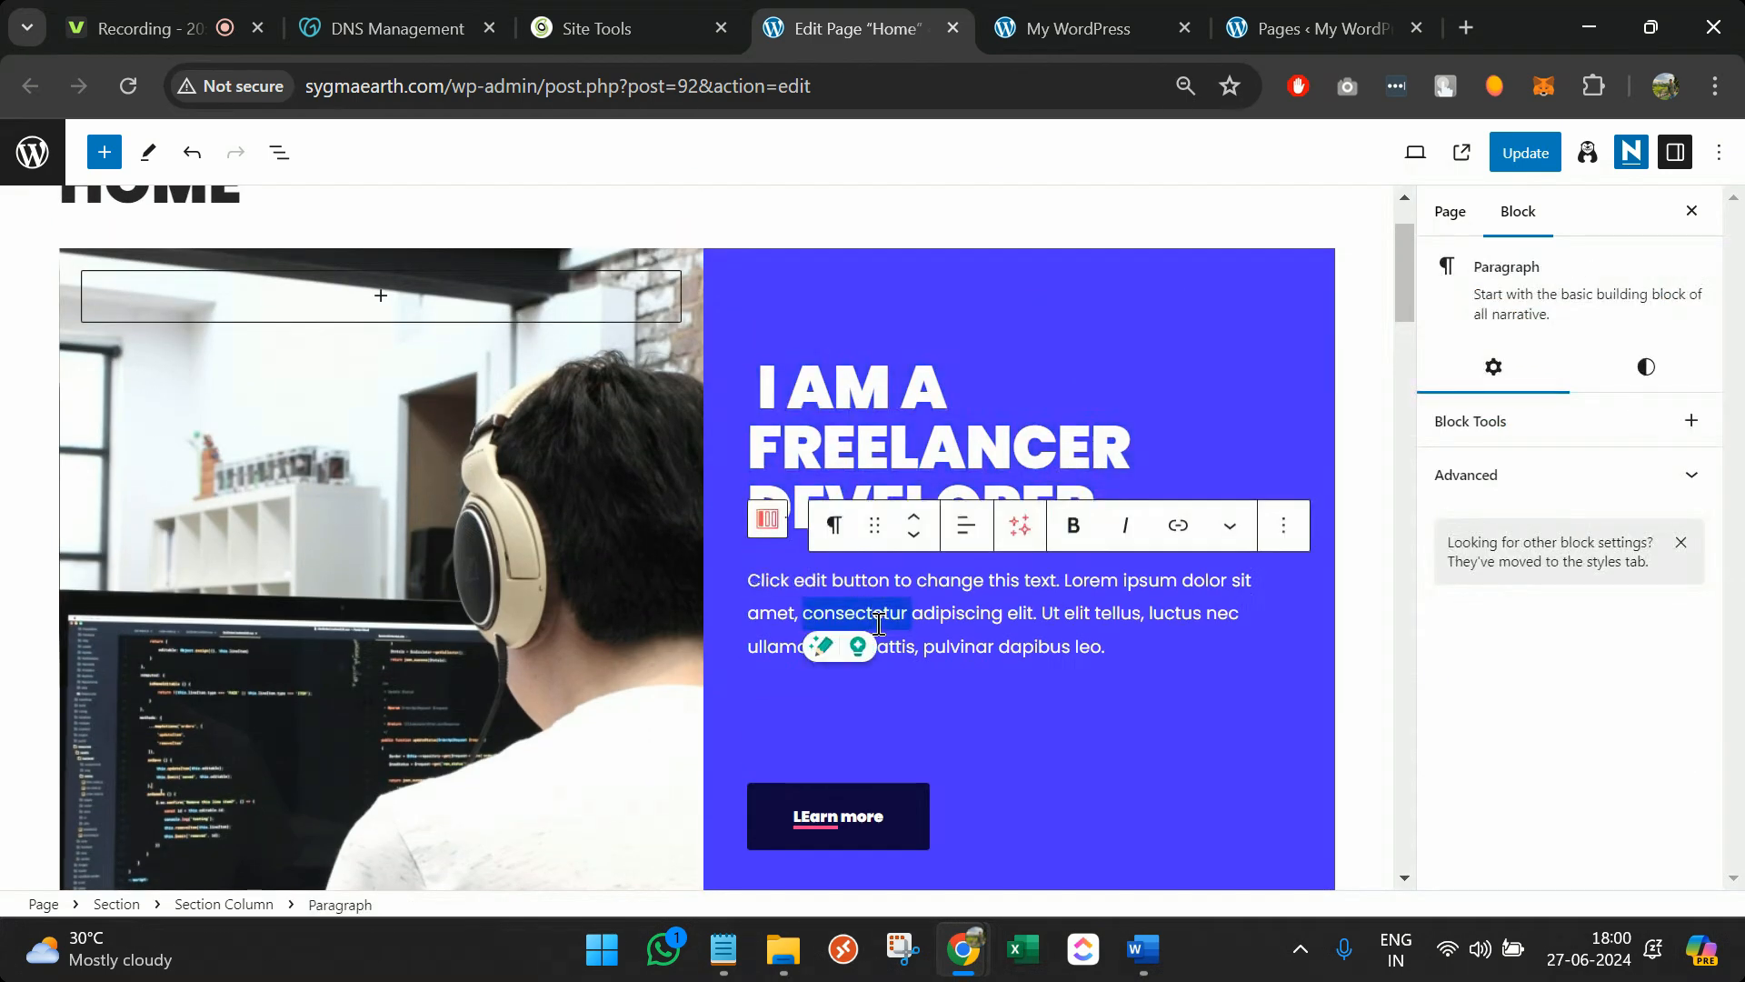
scroll(878, 624, down, 20)
scroll(589, 645, down, 15)
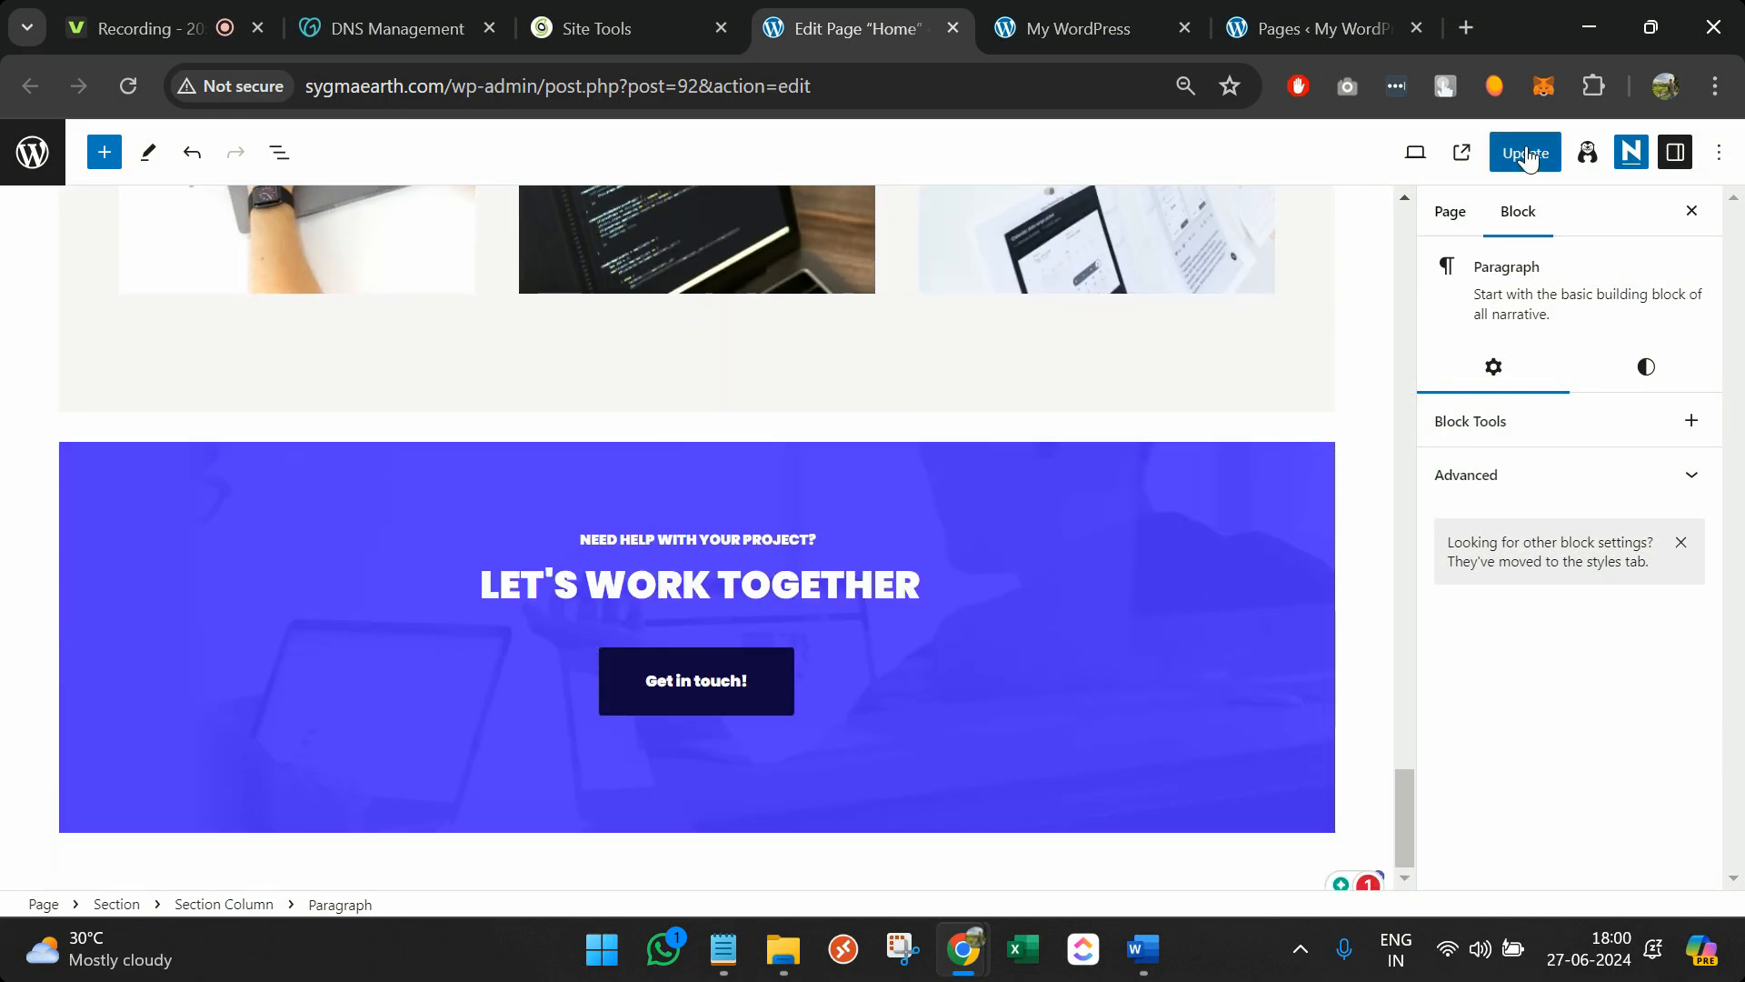
click(1525, 153)
Reload the live homepage to check the changes, then go back to the Home page editor
click(1038, 9)
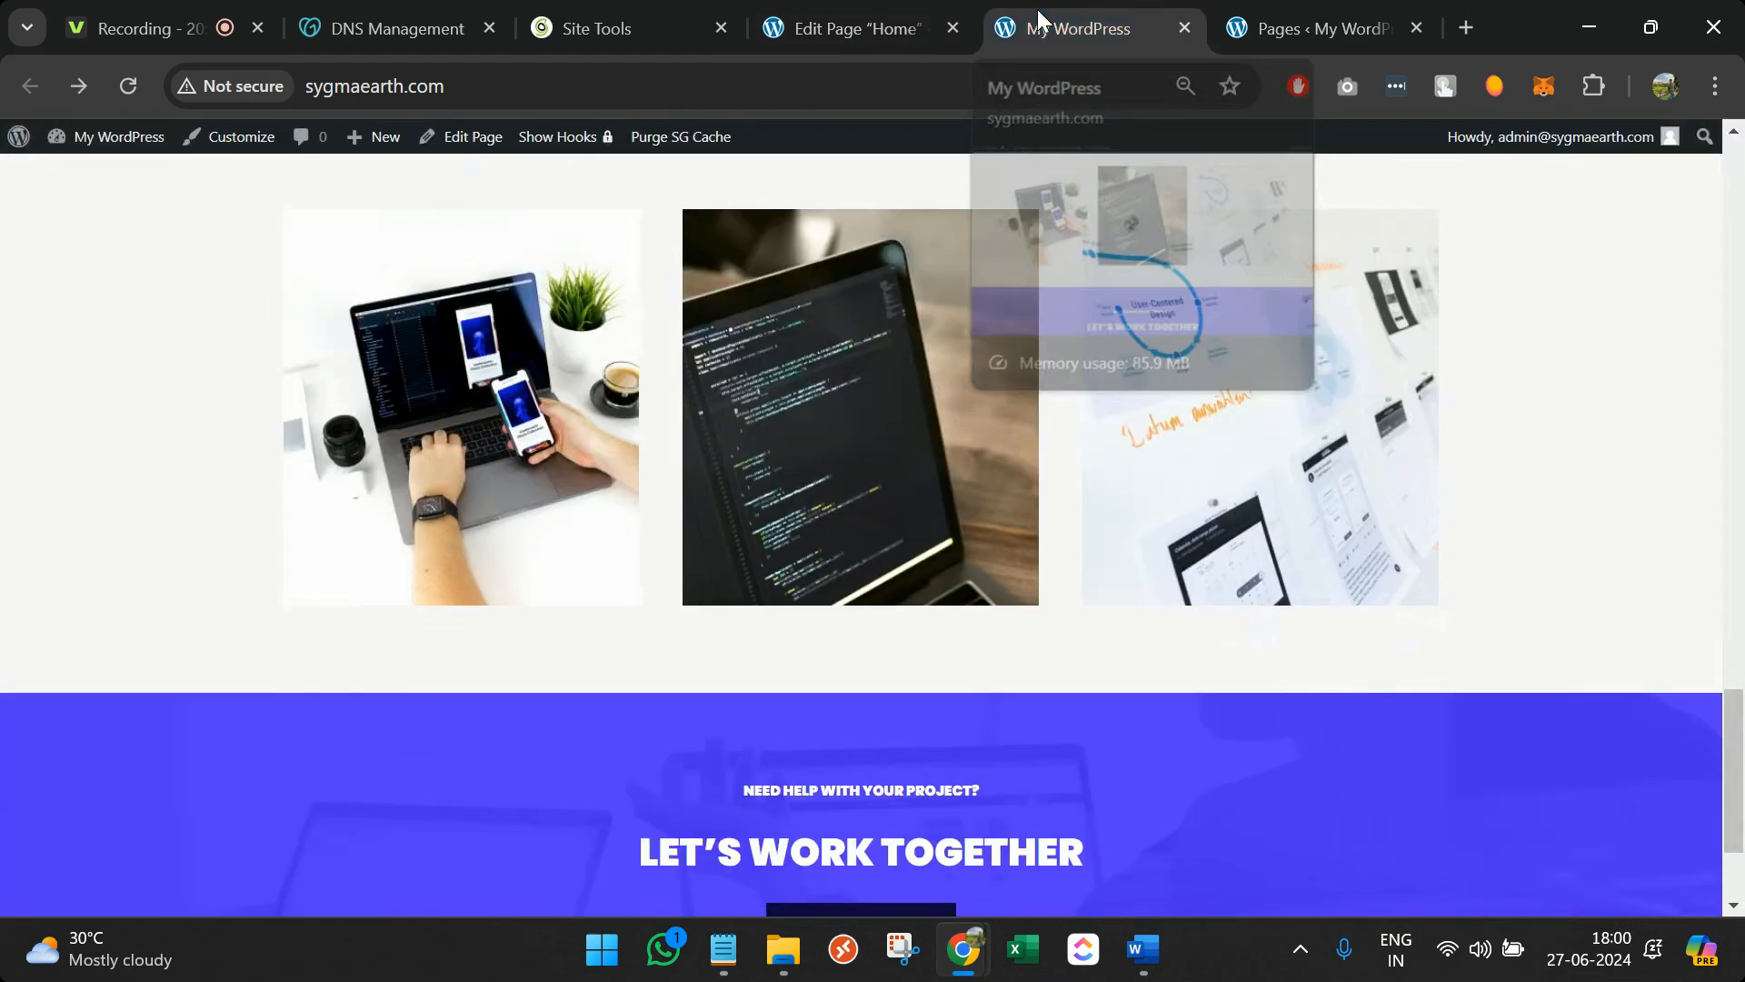
click(1034, 73)
key(Return)
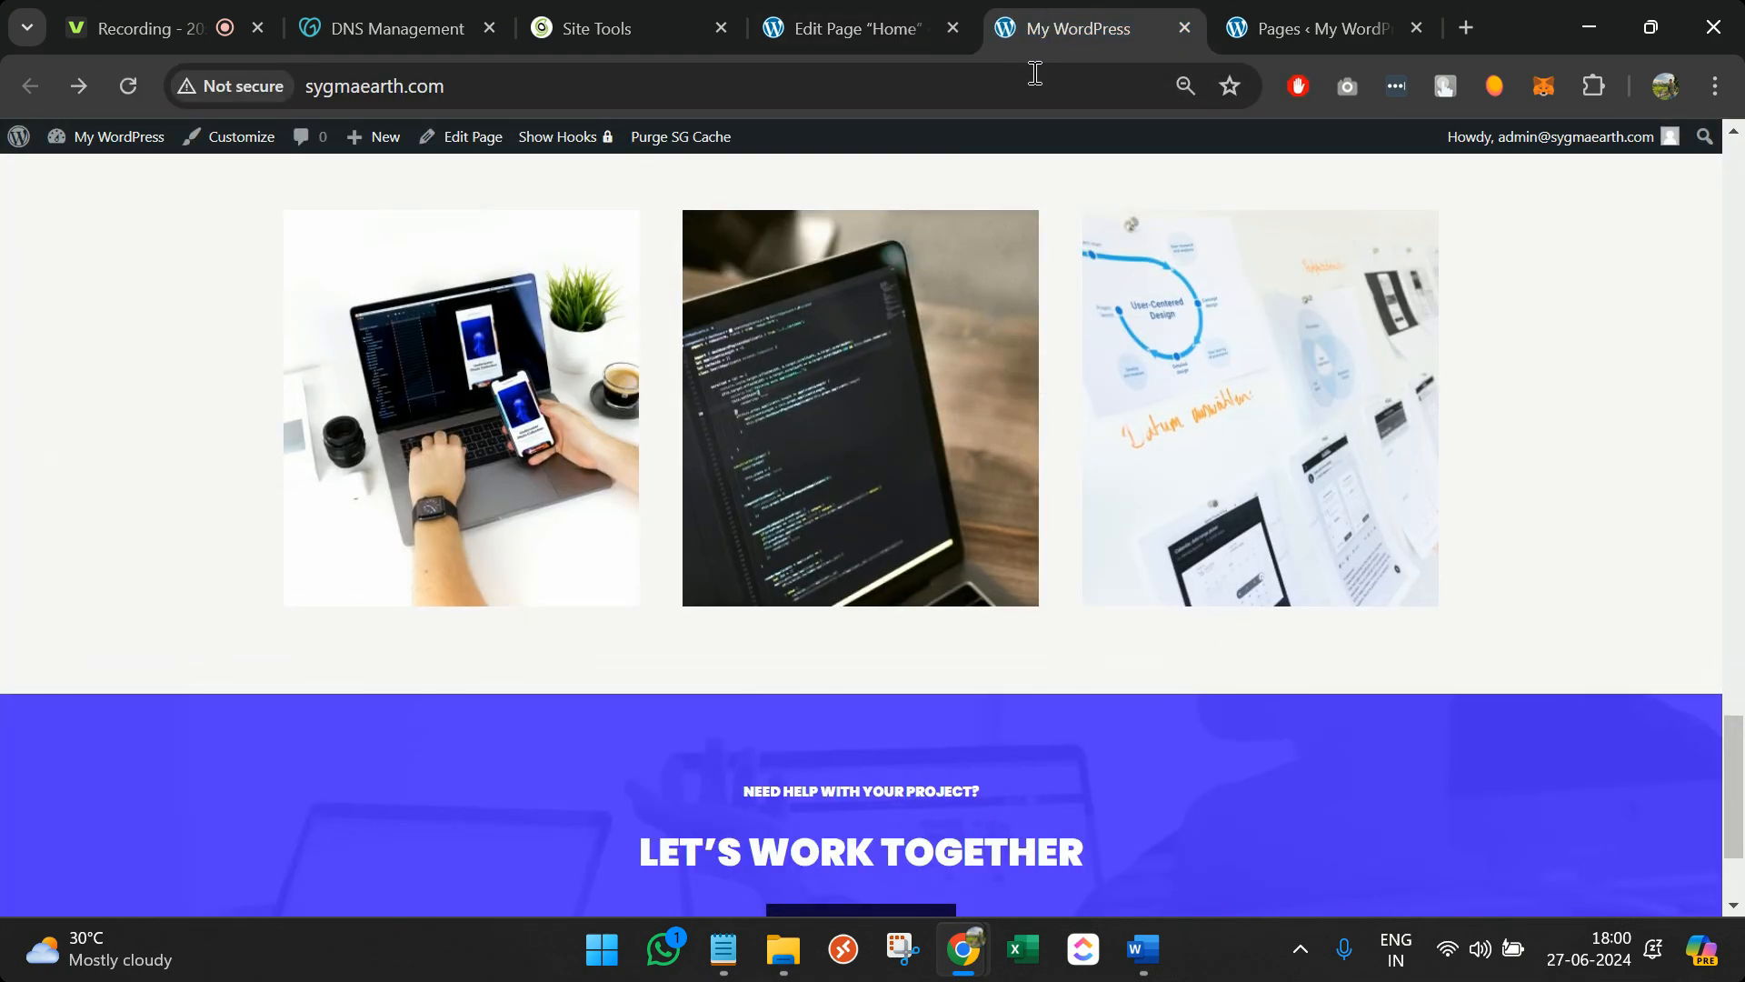
scroll(1017, 618, up, 20)
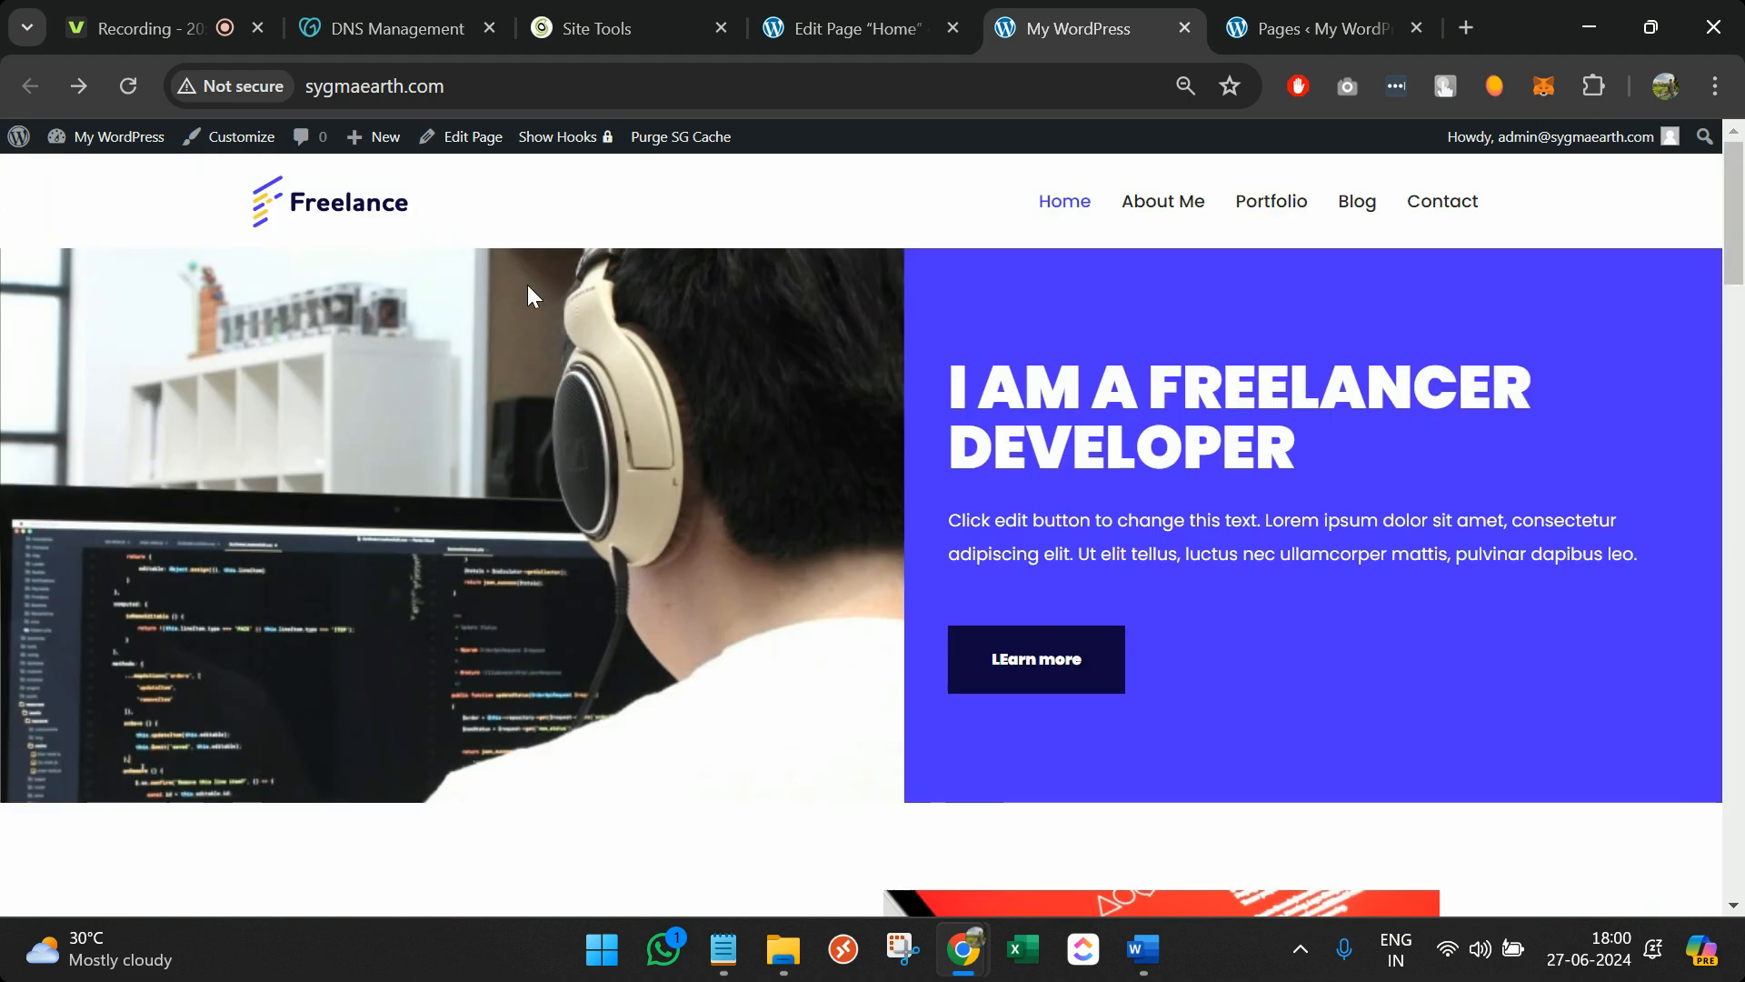
click(837, 20)
click(627, 26)
click(836, 28)
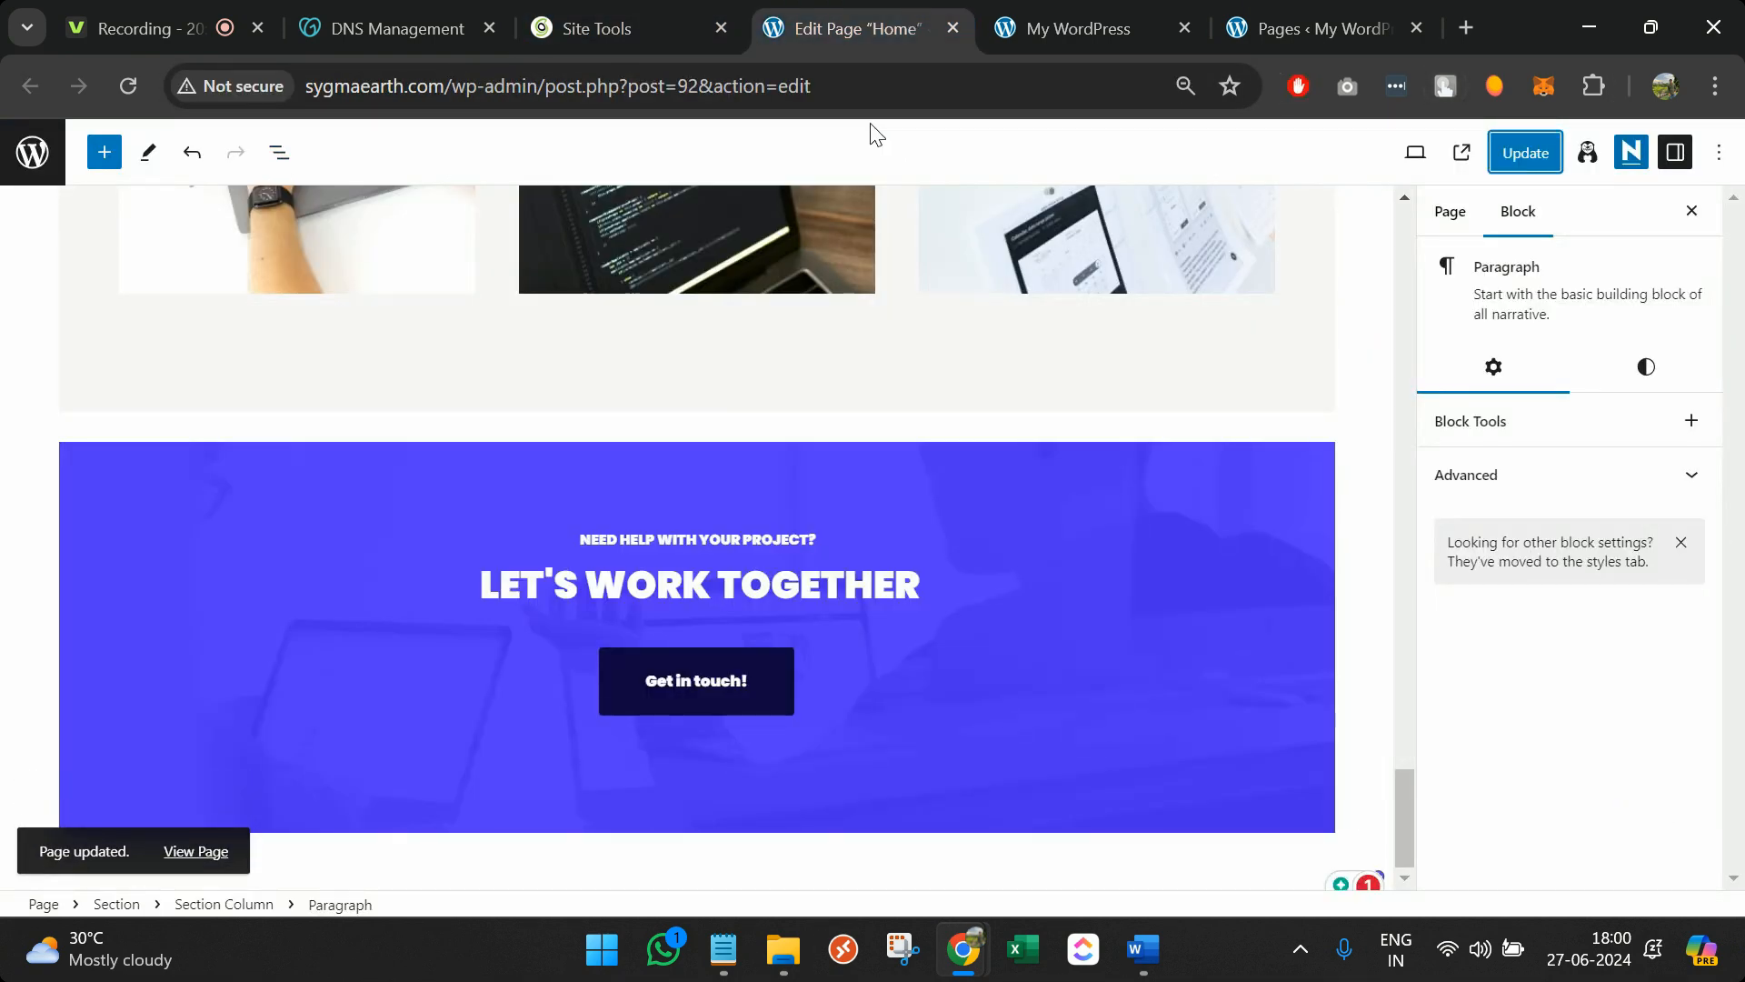
In General Settings, set the site title to the owner's full name and the tagline to 'Hire a Freelancer'
click(33, 155)
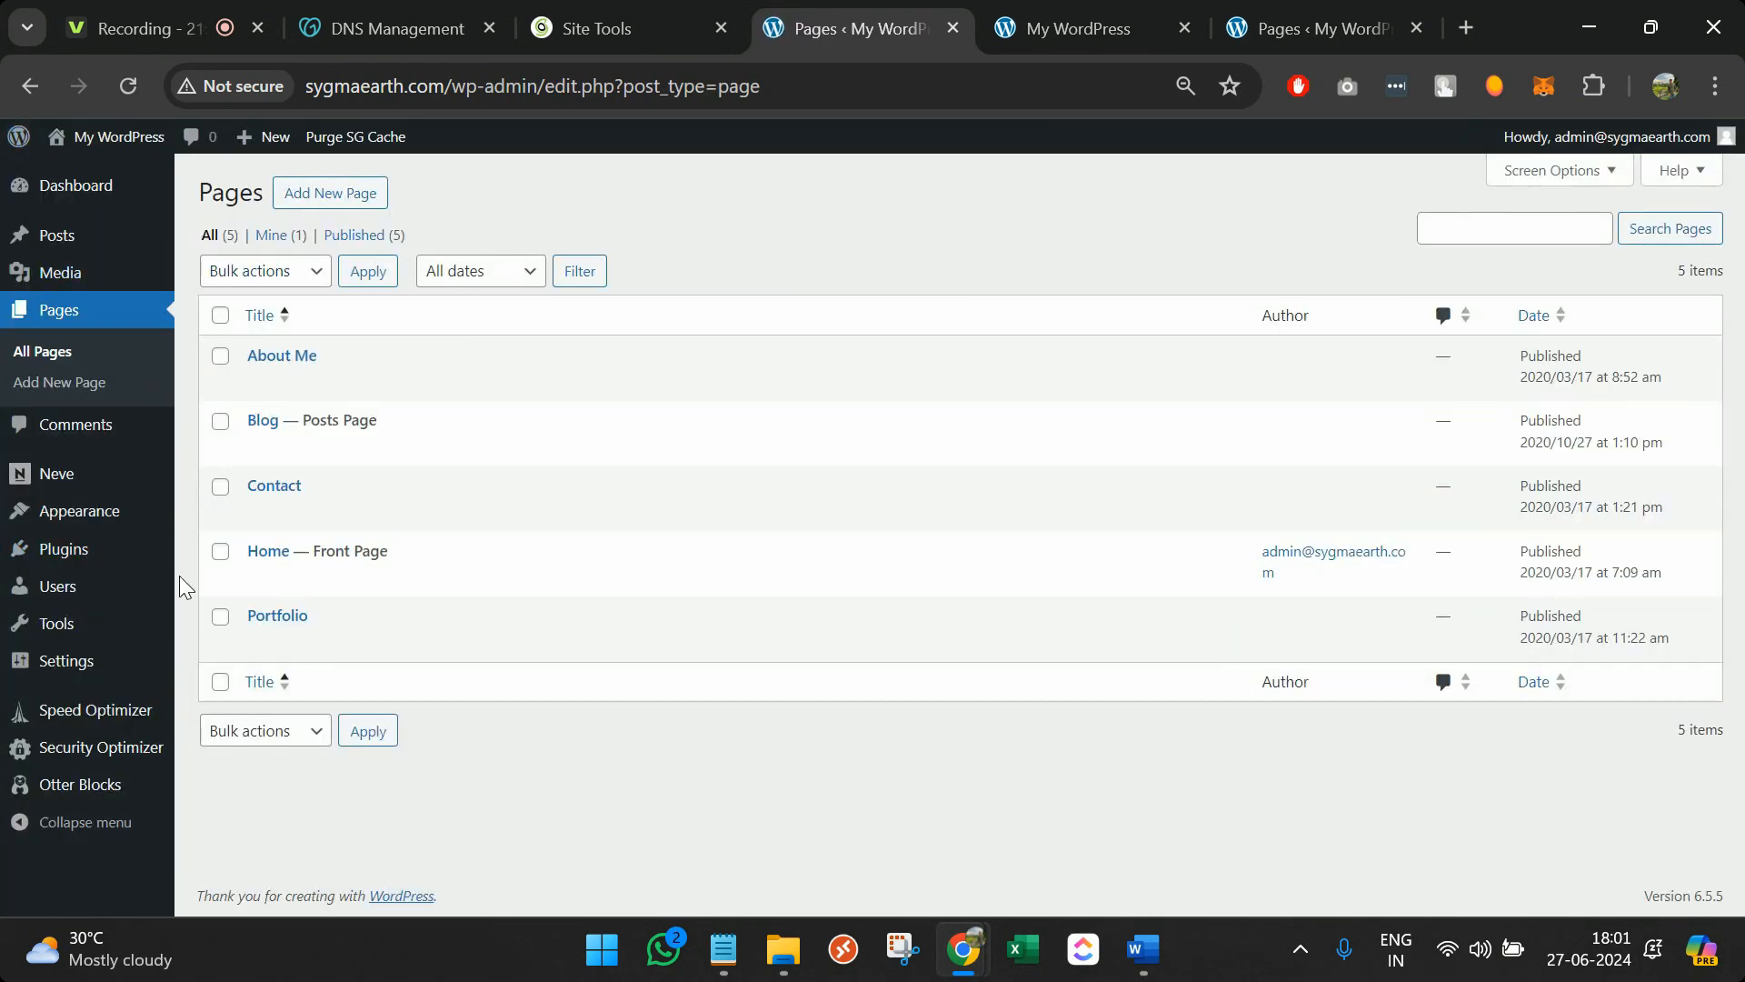
mouse_move(91, 660)
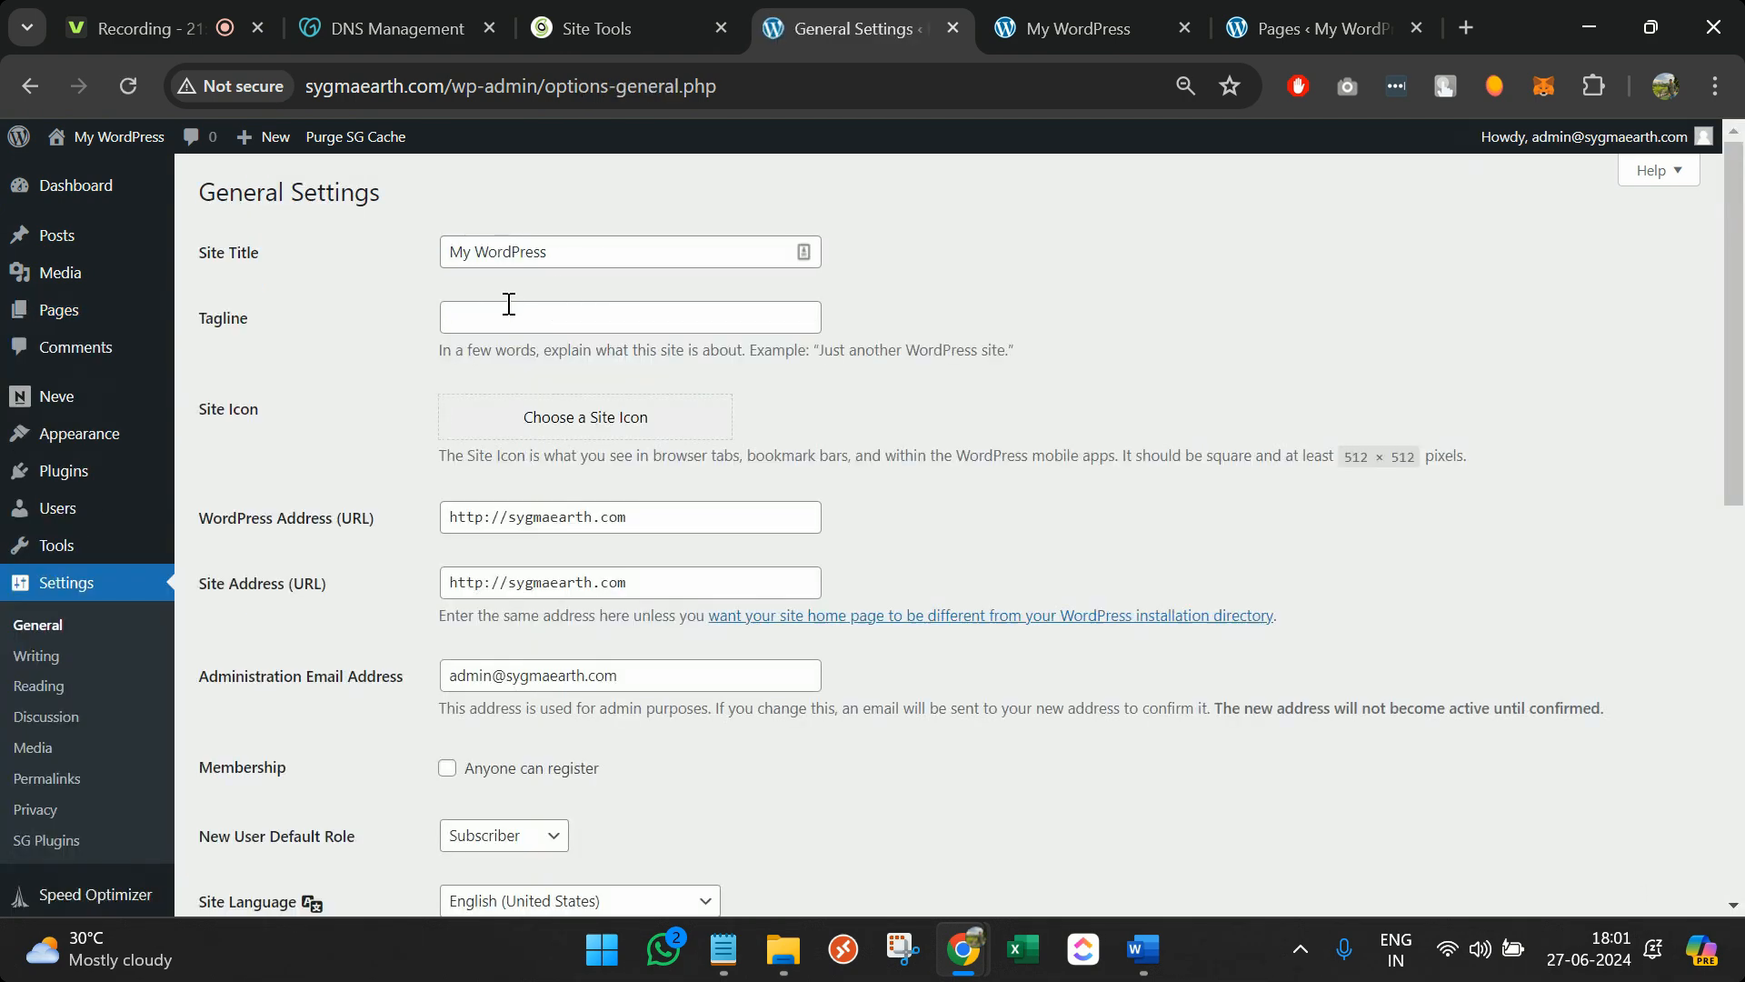
triple_click(564, 262)
text(Rud)
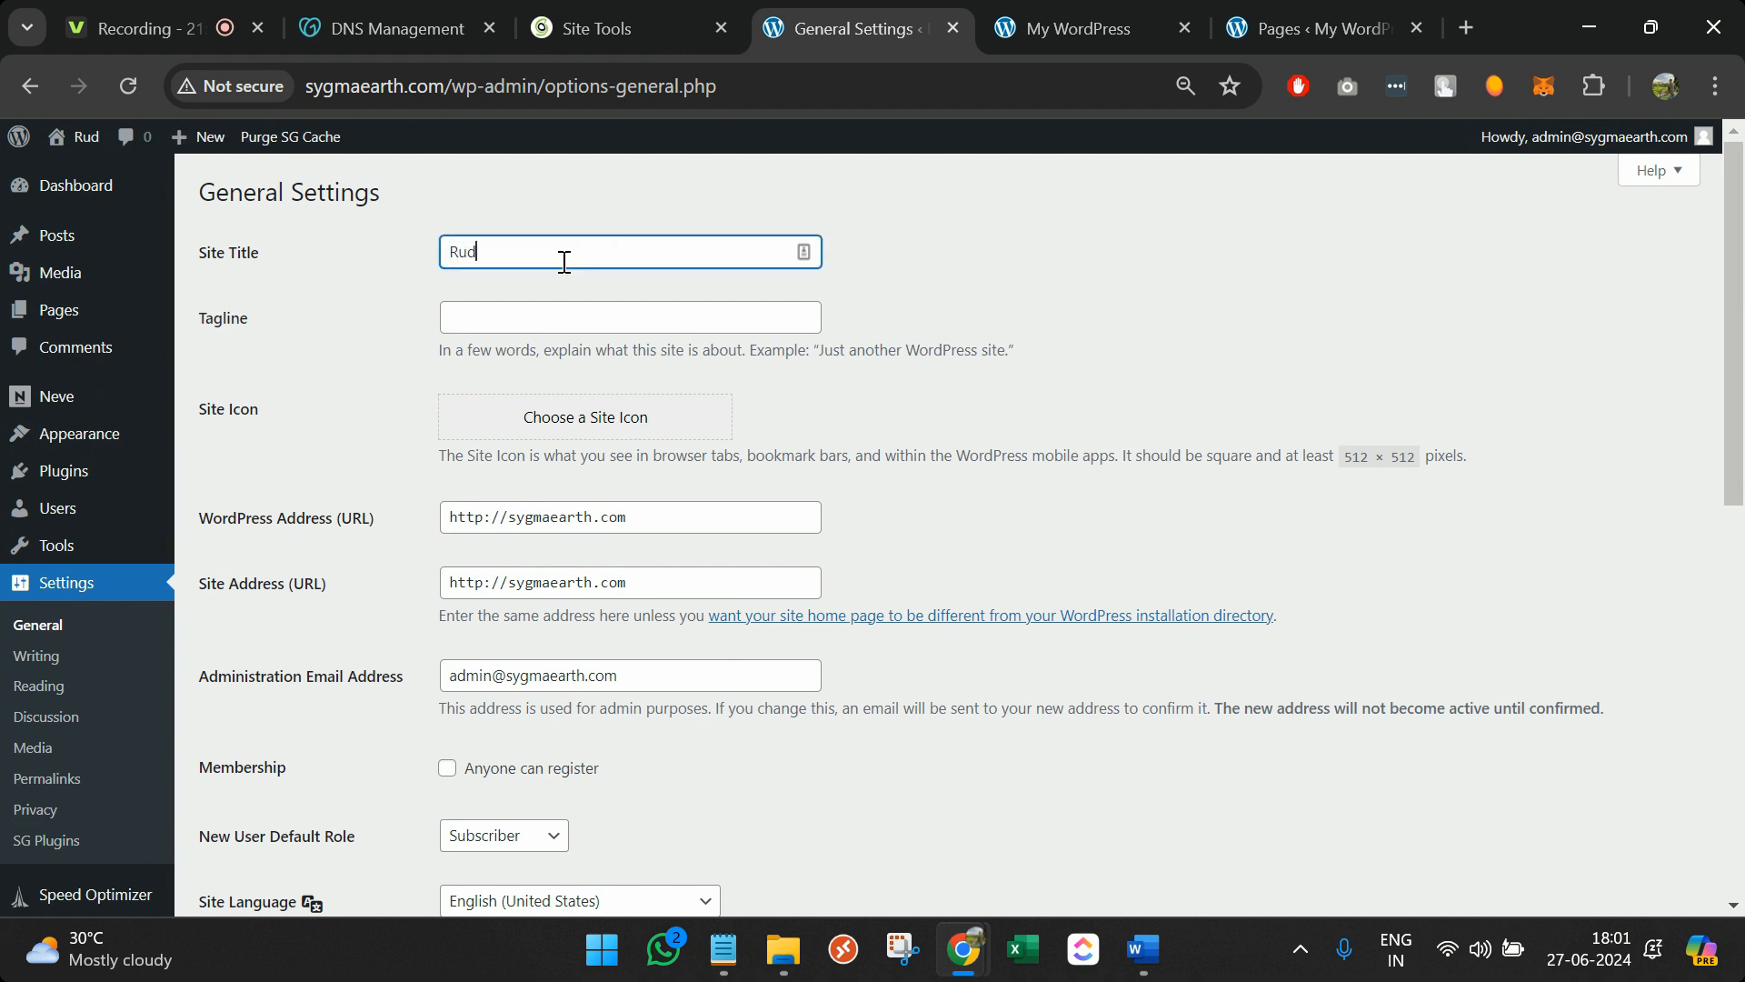
text(ramani Pandey)
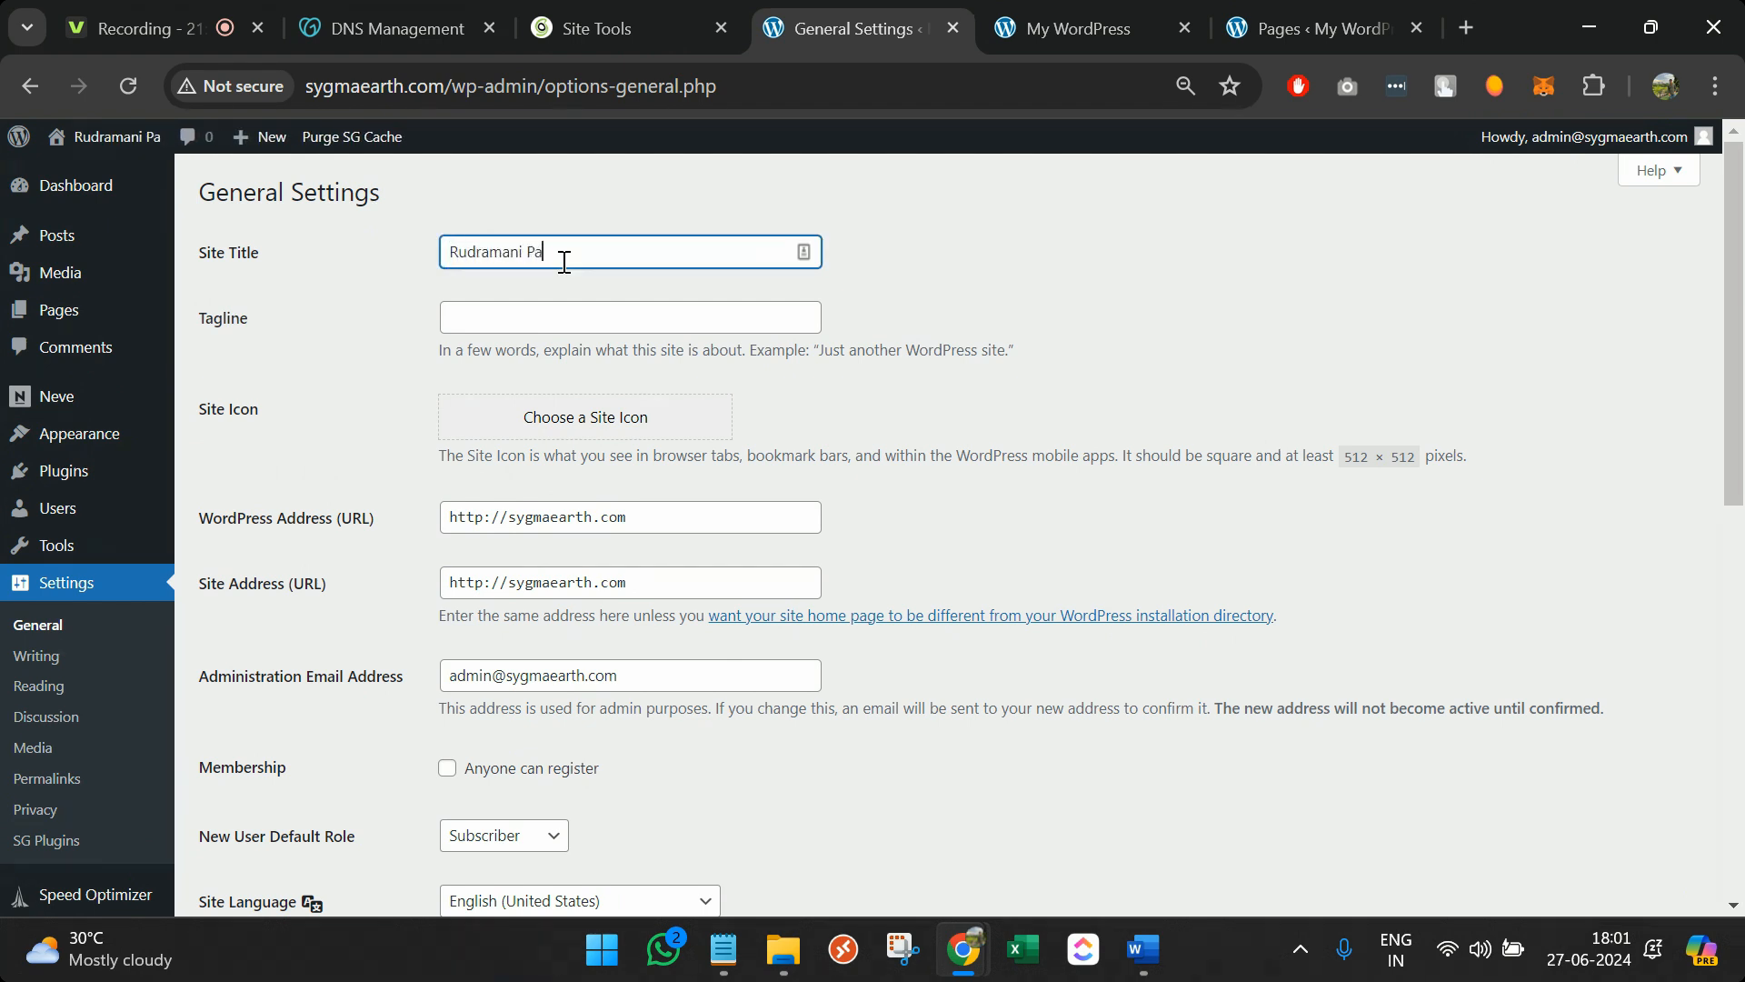
click(577, 318)
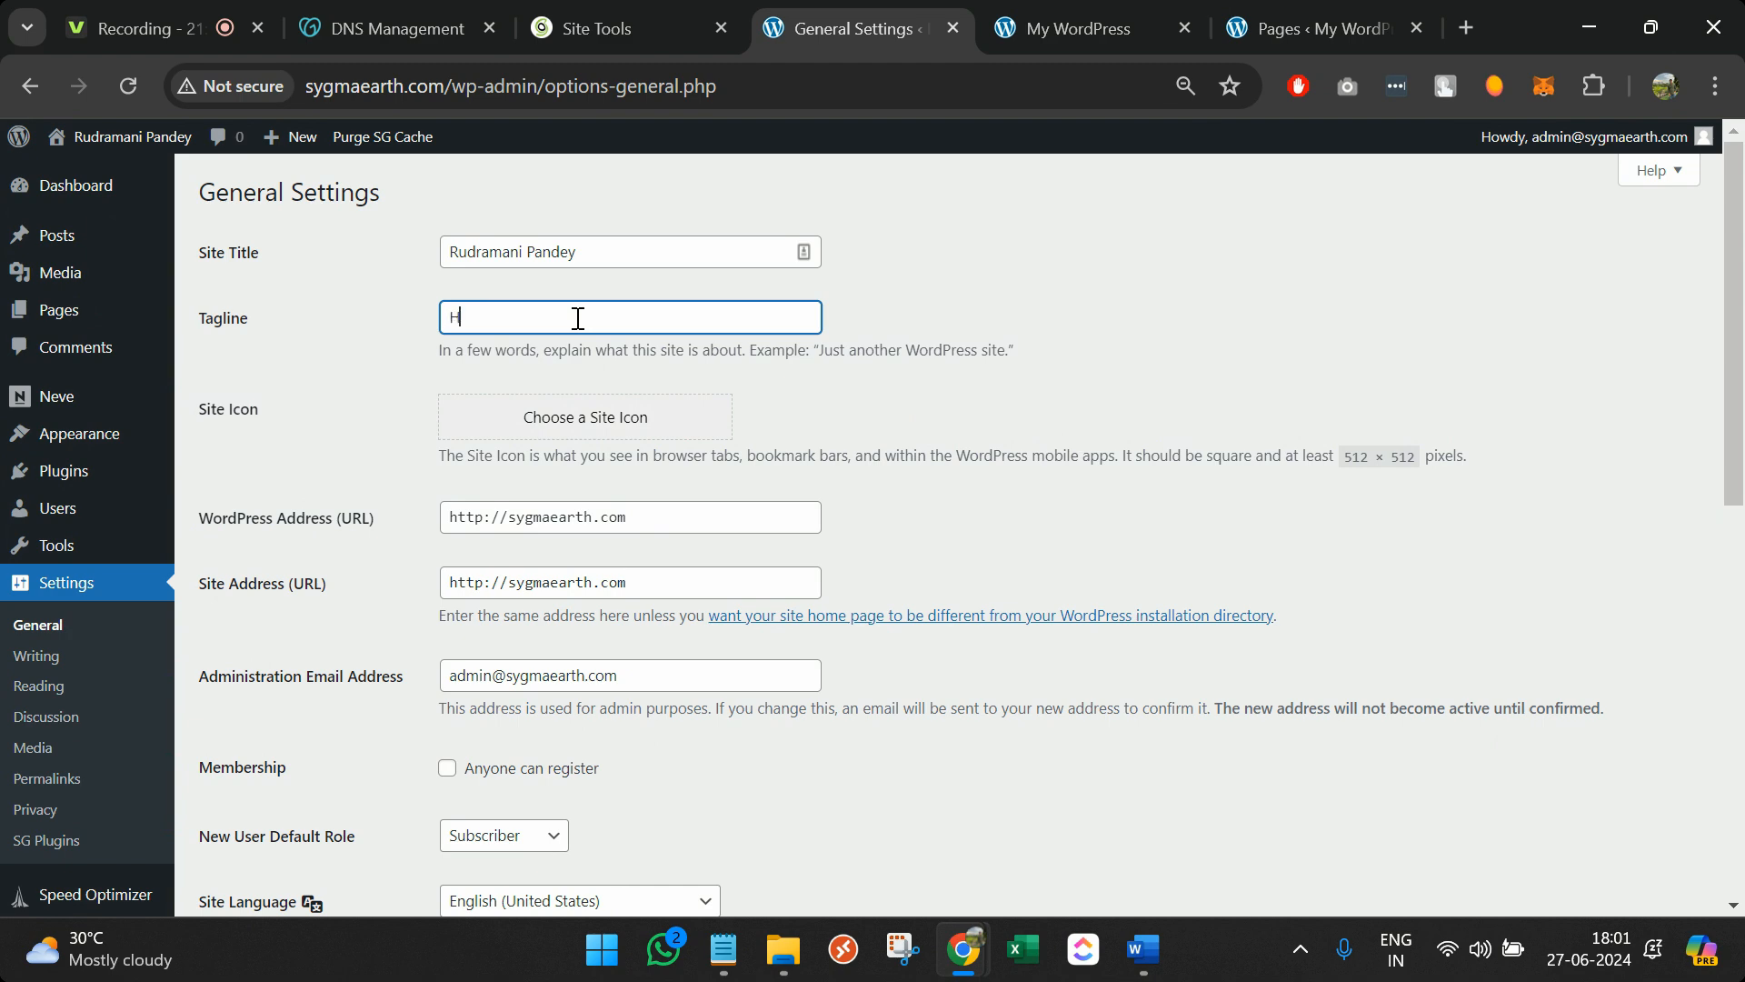
text(Hire a Freelancer)
click(654, 425)
Upload rude labs logo.png from the Desktop's RuDe Labs folder as the site icon image
click(859, 535)
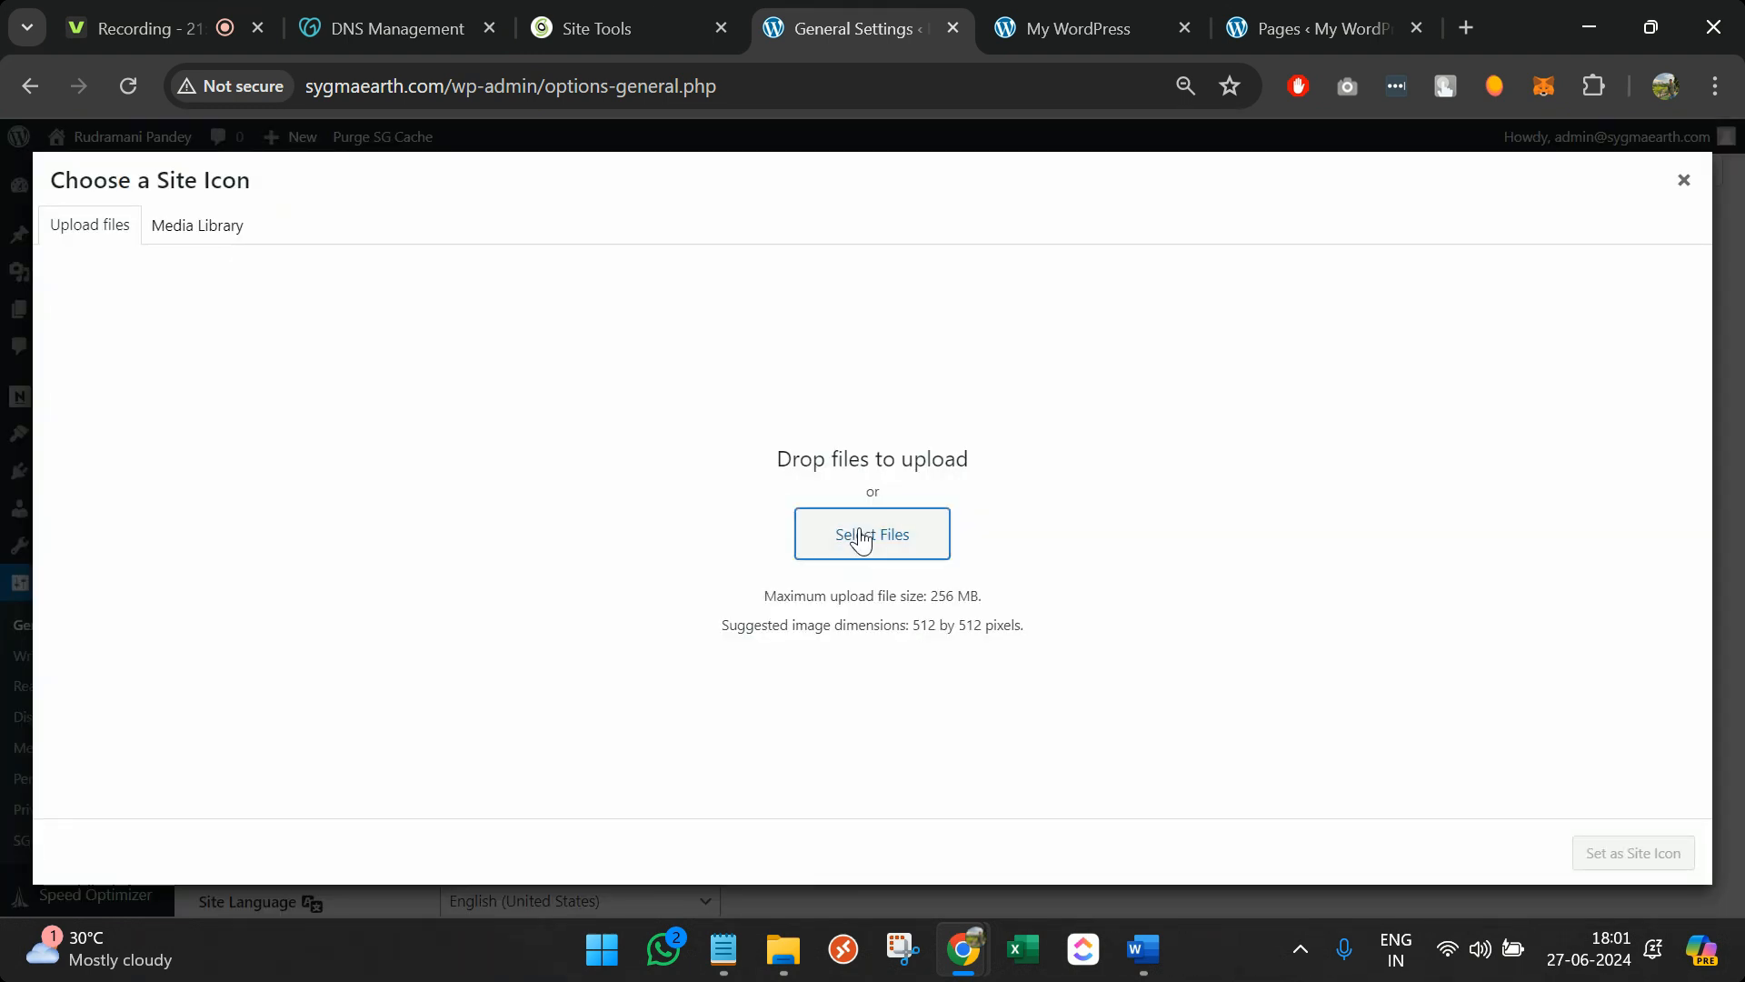
scroll(598, 414, up, 6)
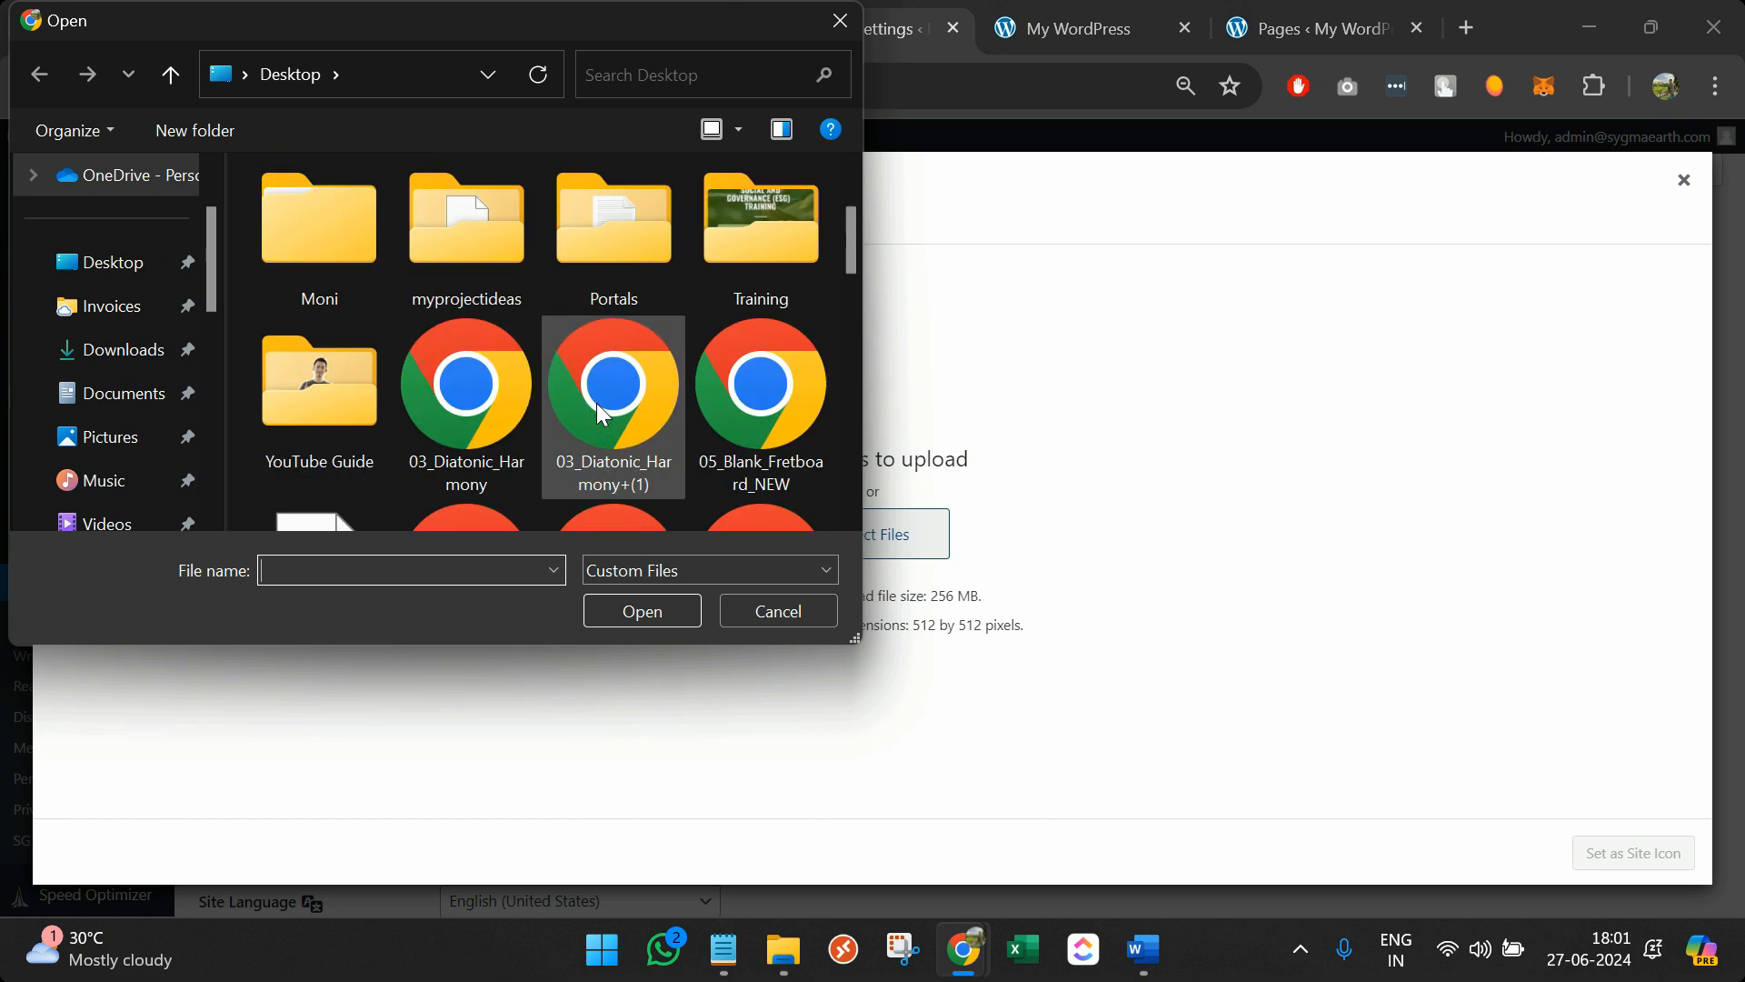
click(111, 263)
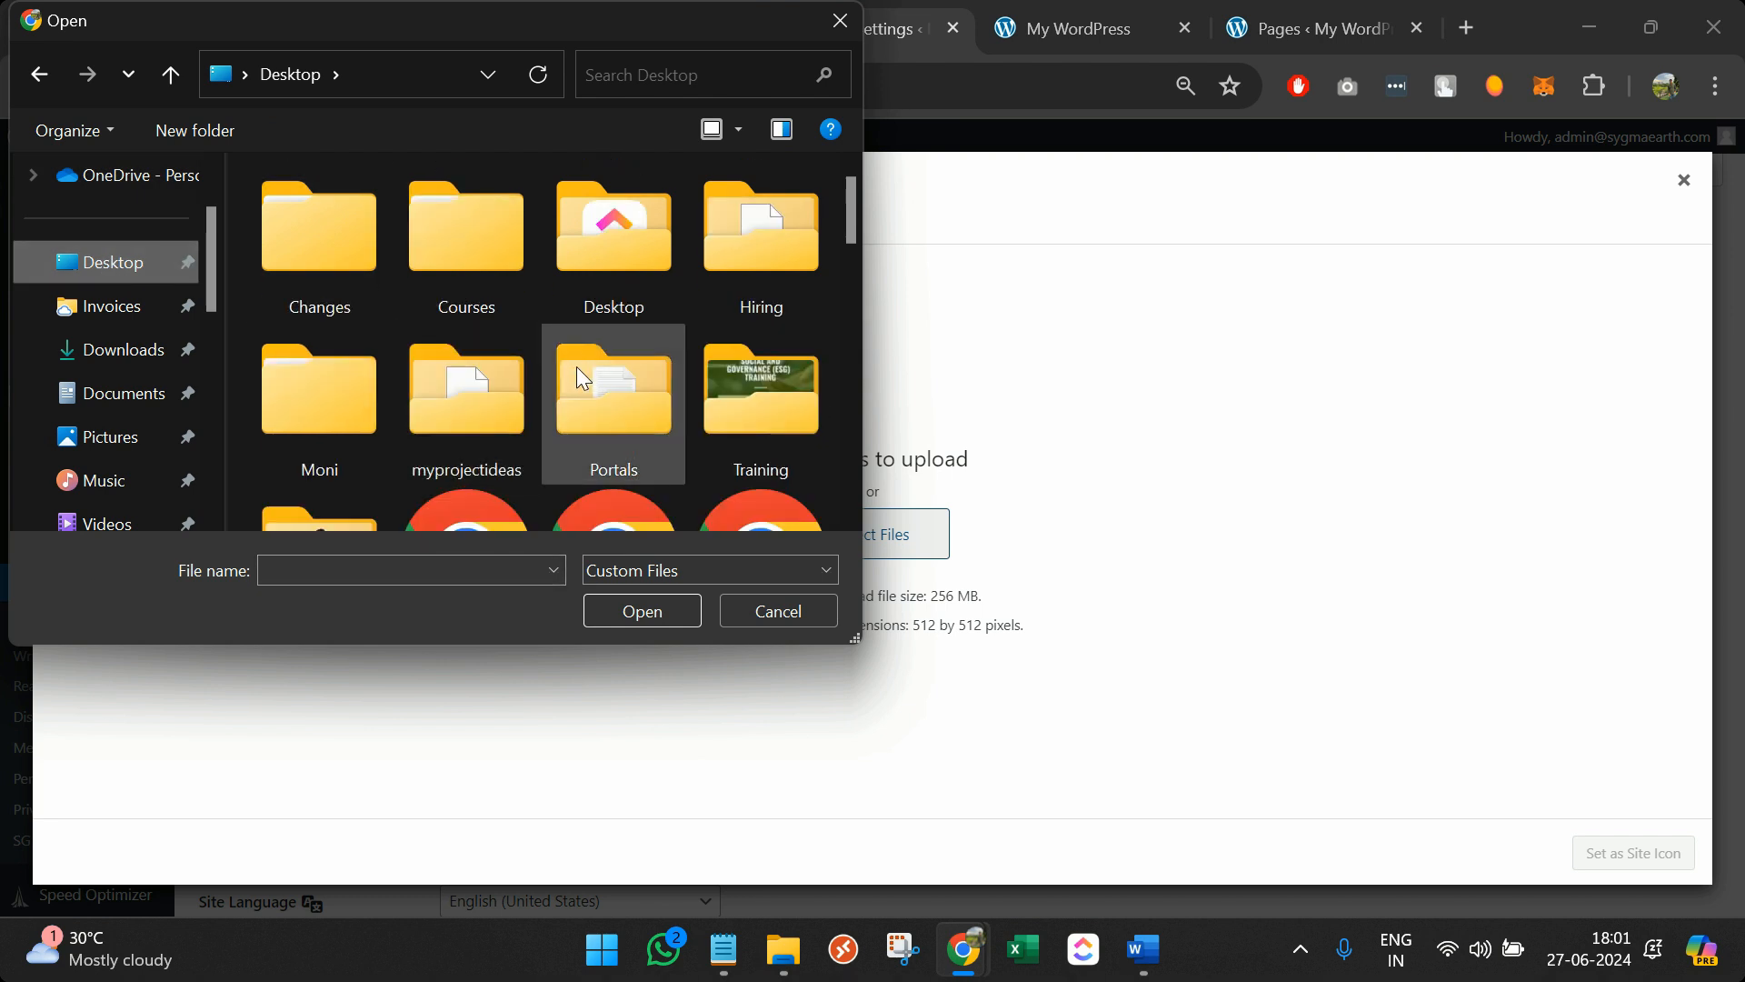
key(r)
click(780, 273)
double_click(778, 270)
scroll(663, 396, down, 10)
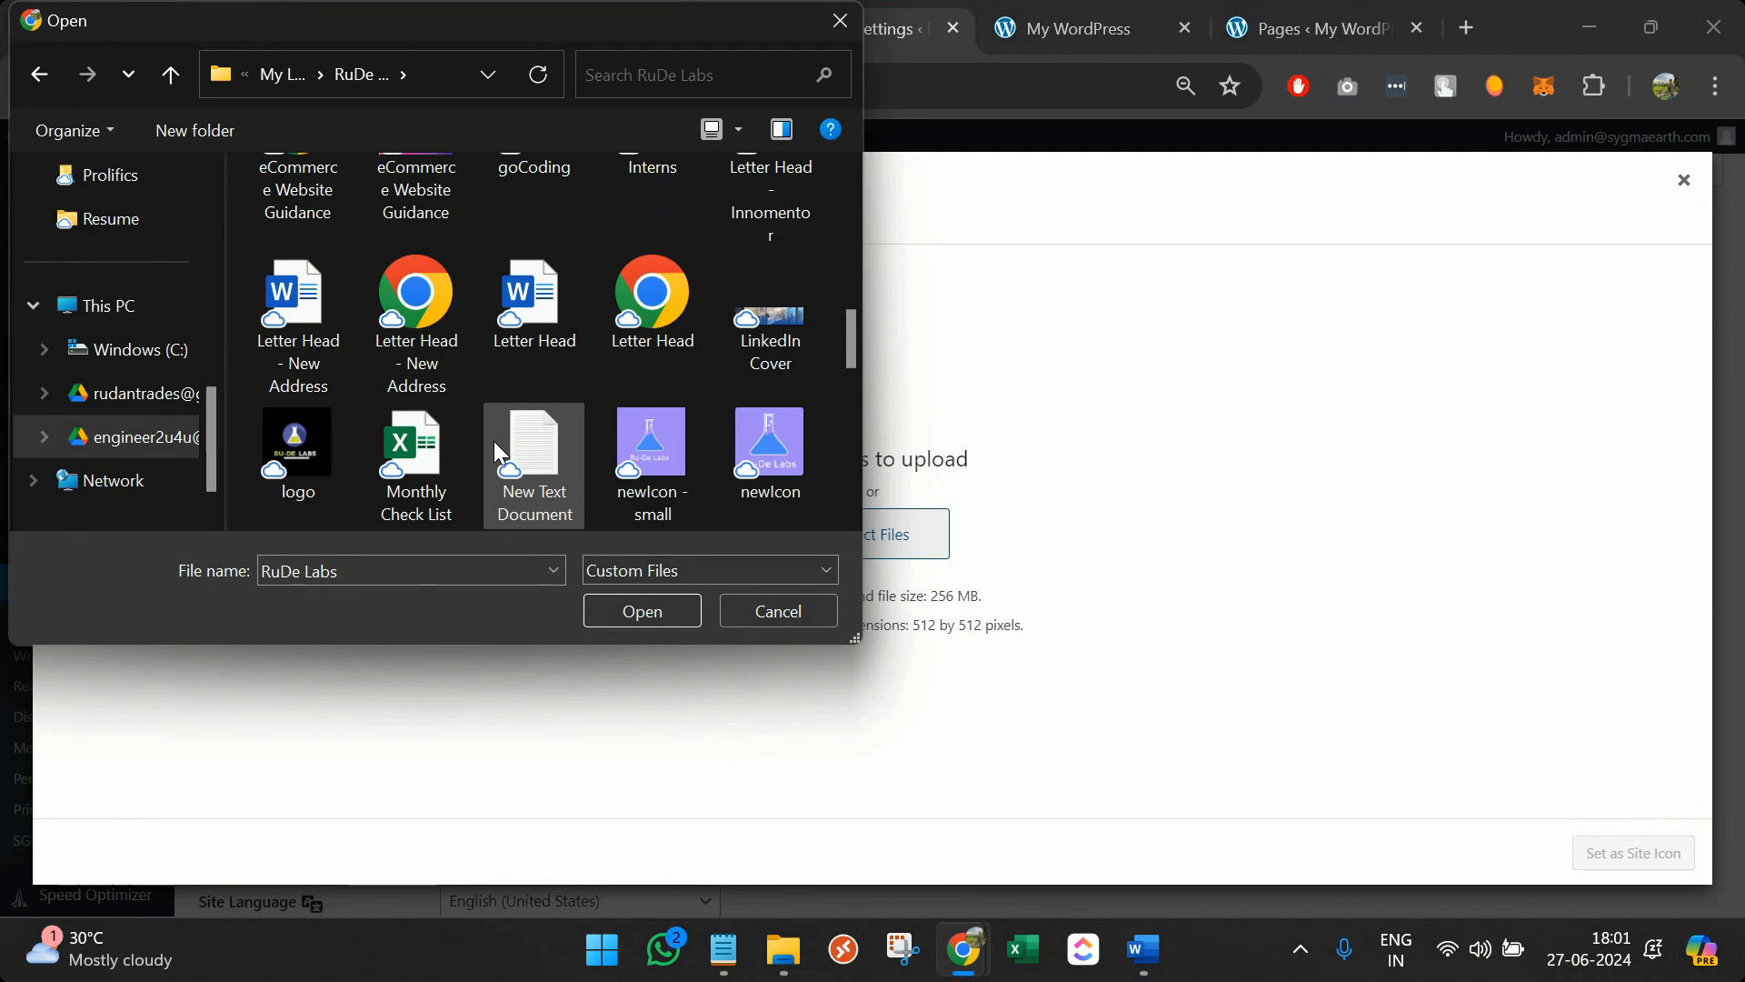
scroll(496, 445, down, 5)
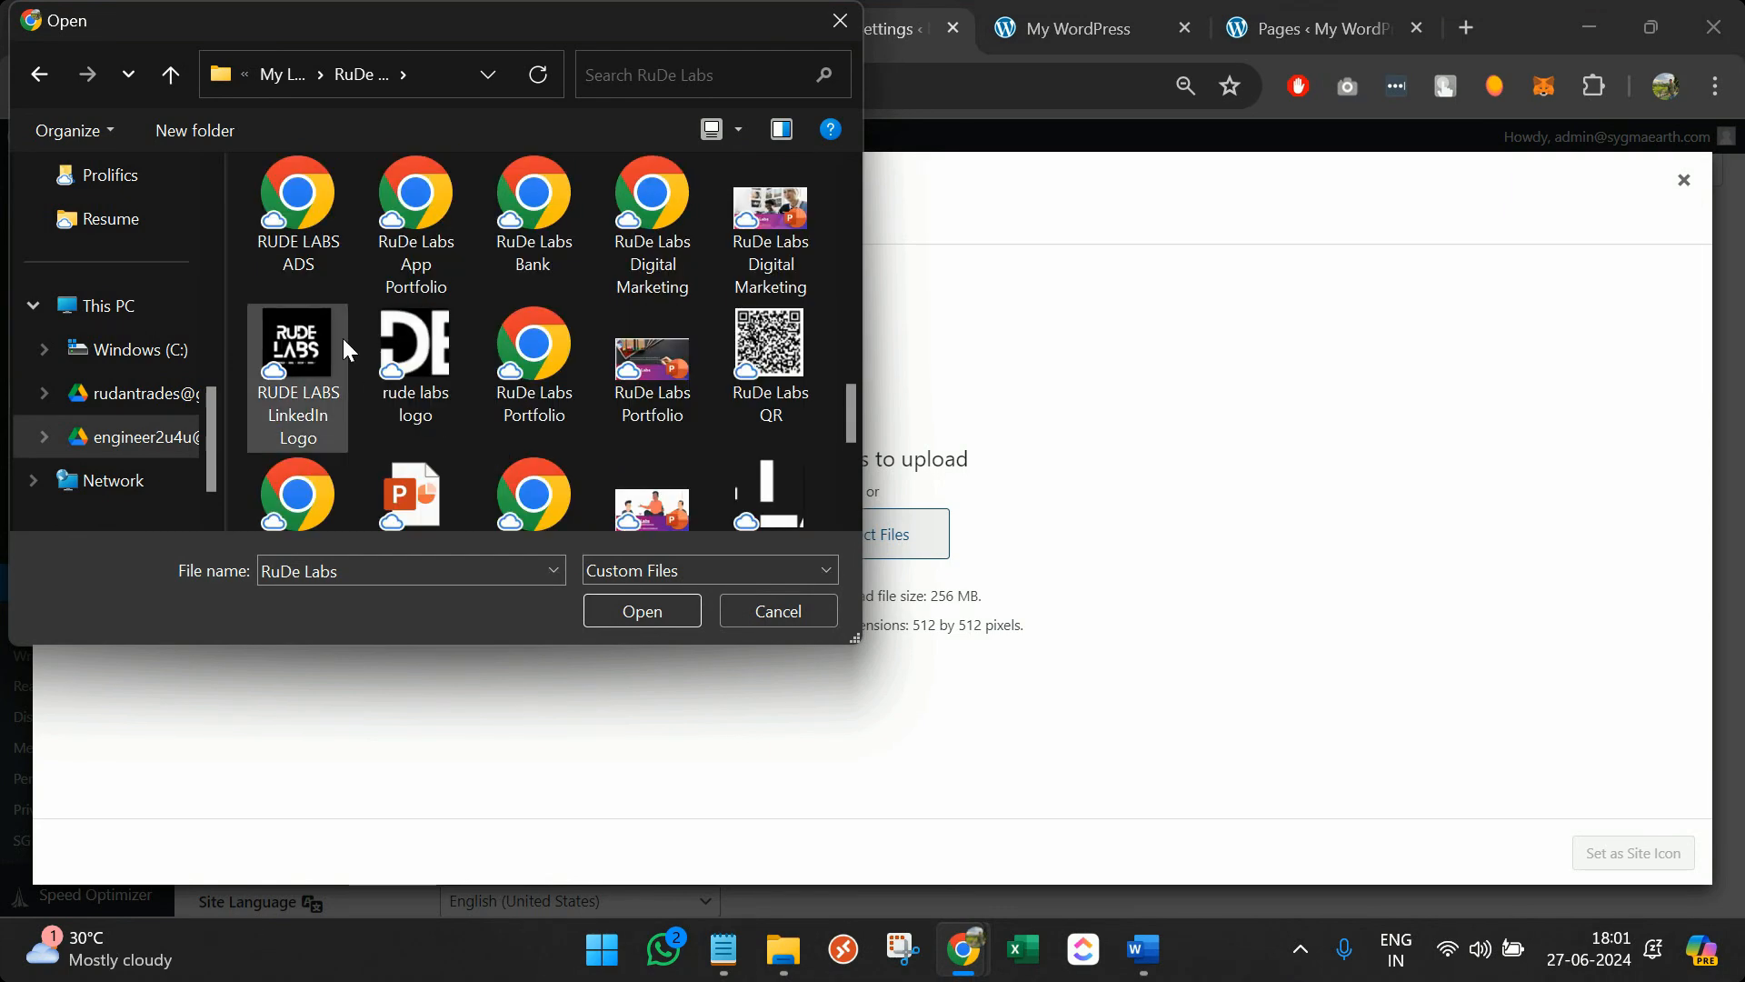
click(433, 364)
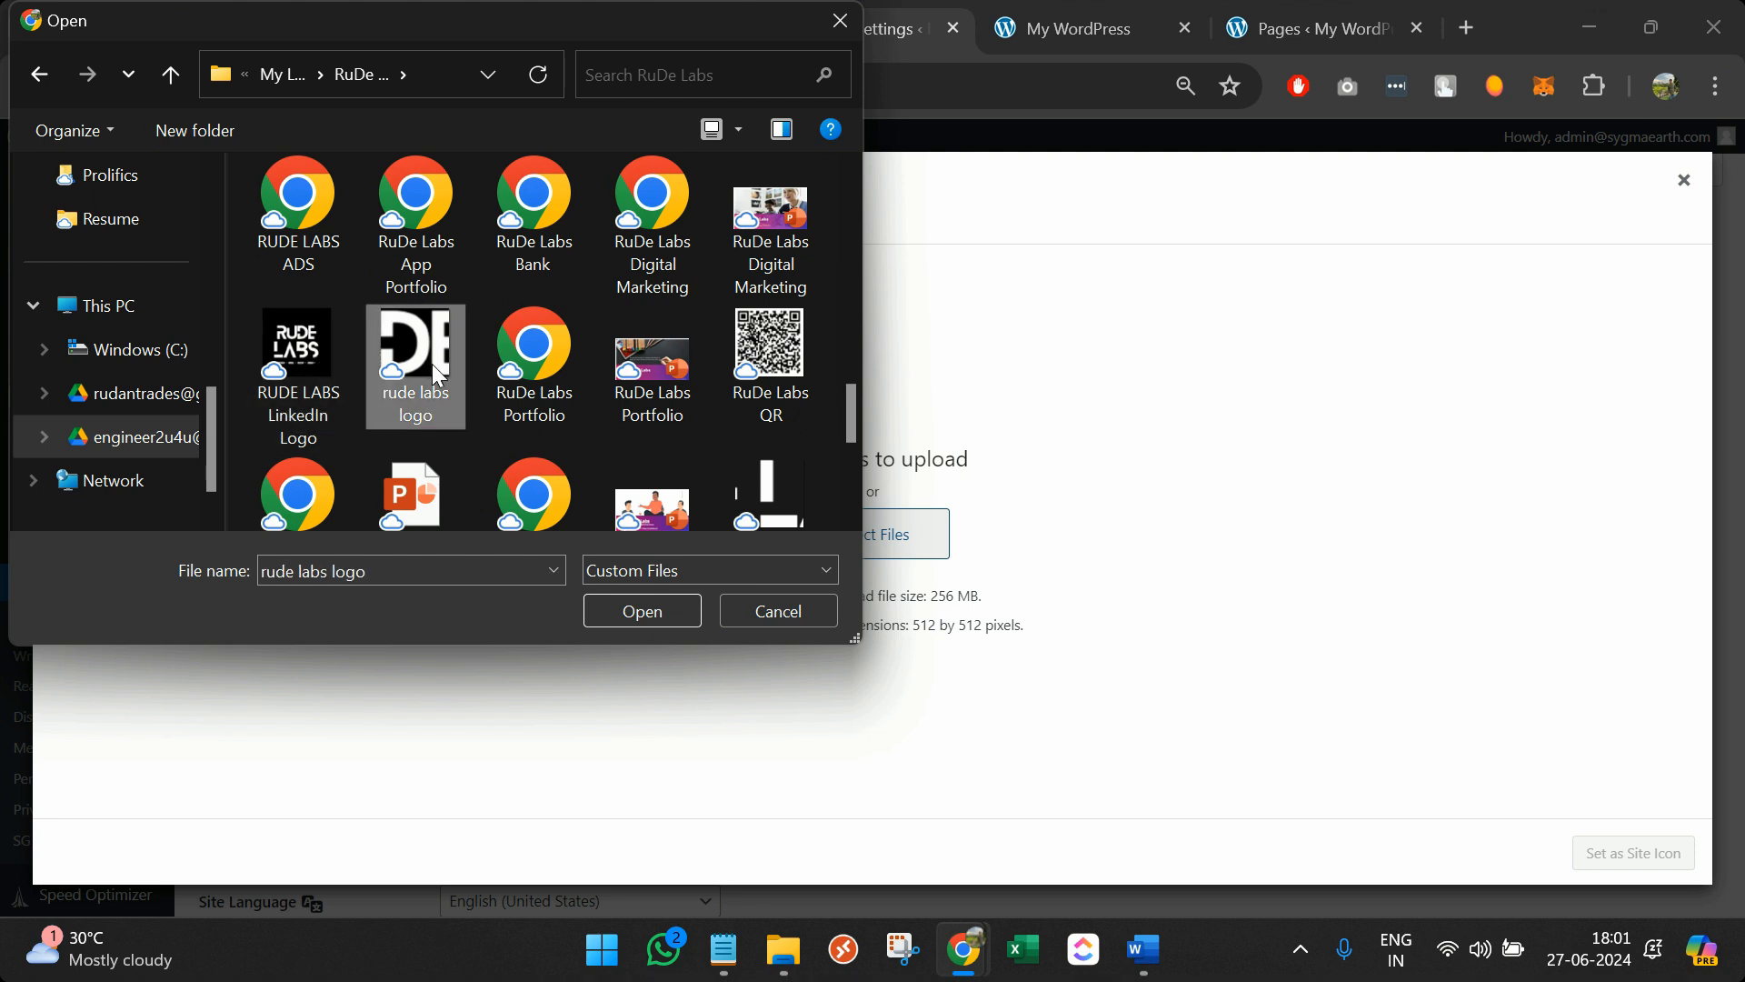
click(639, 611)
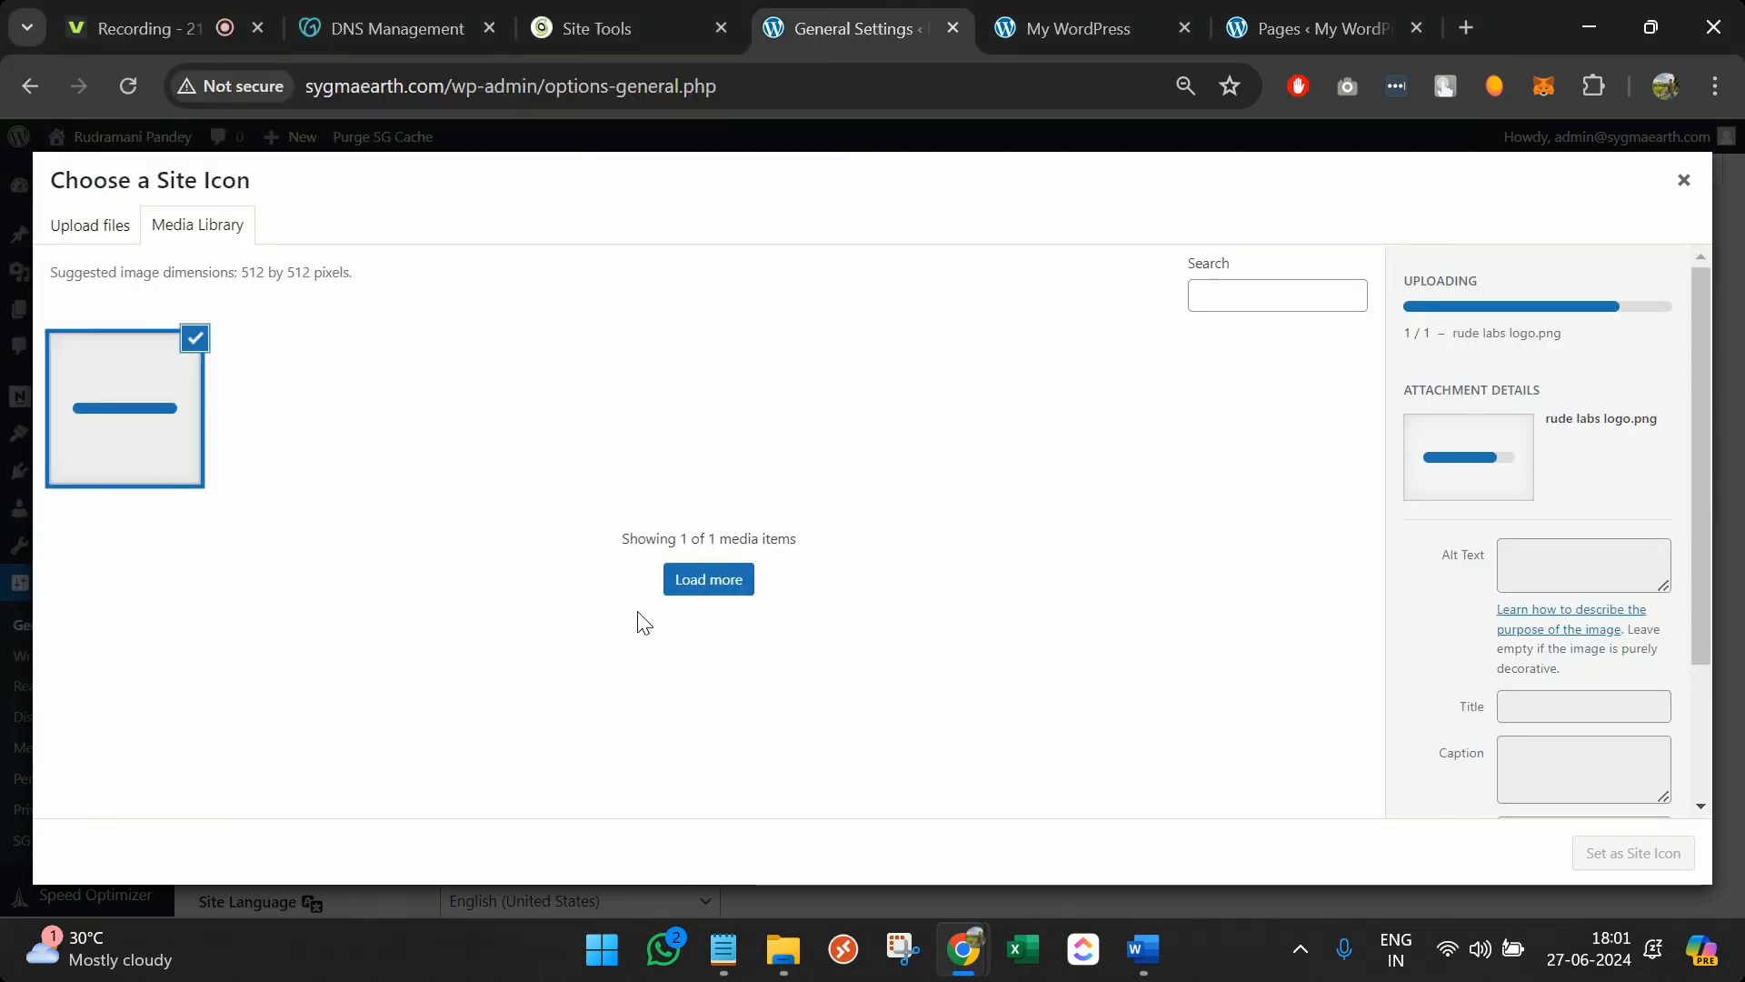
Set the logo as site icon, cropped to just its R letter
click(1669, 849)
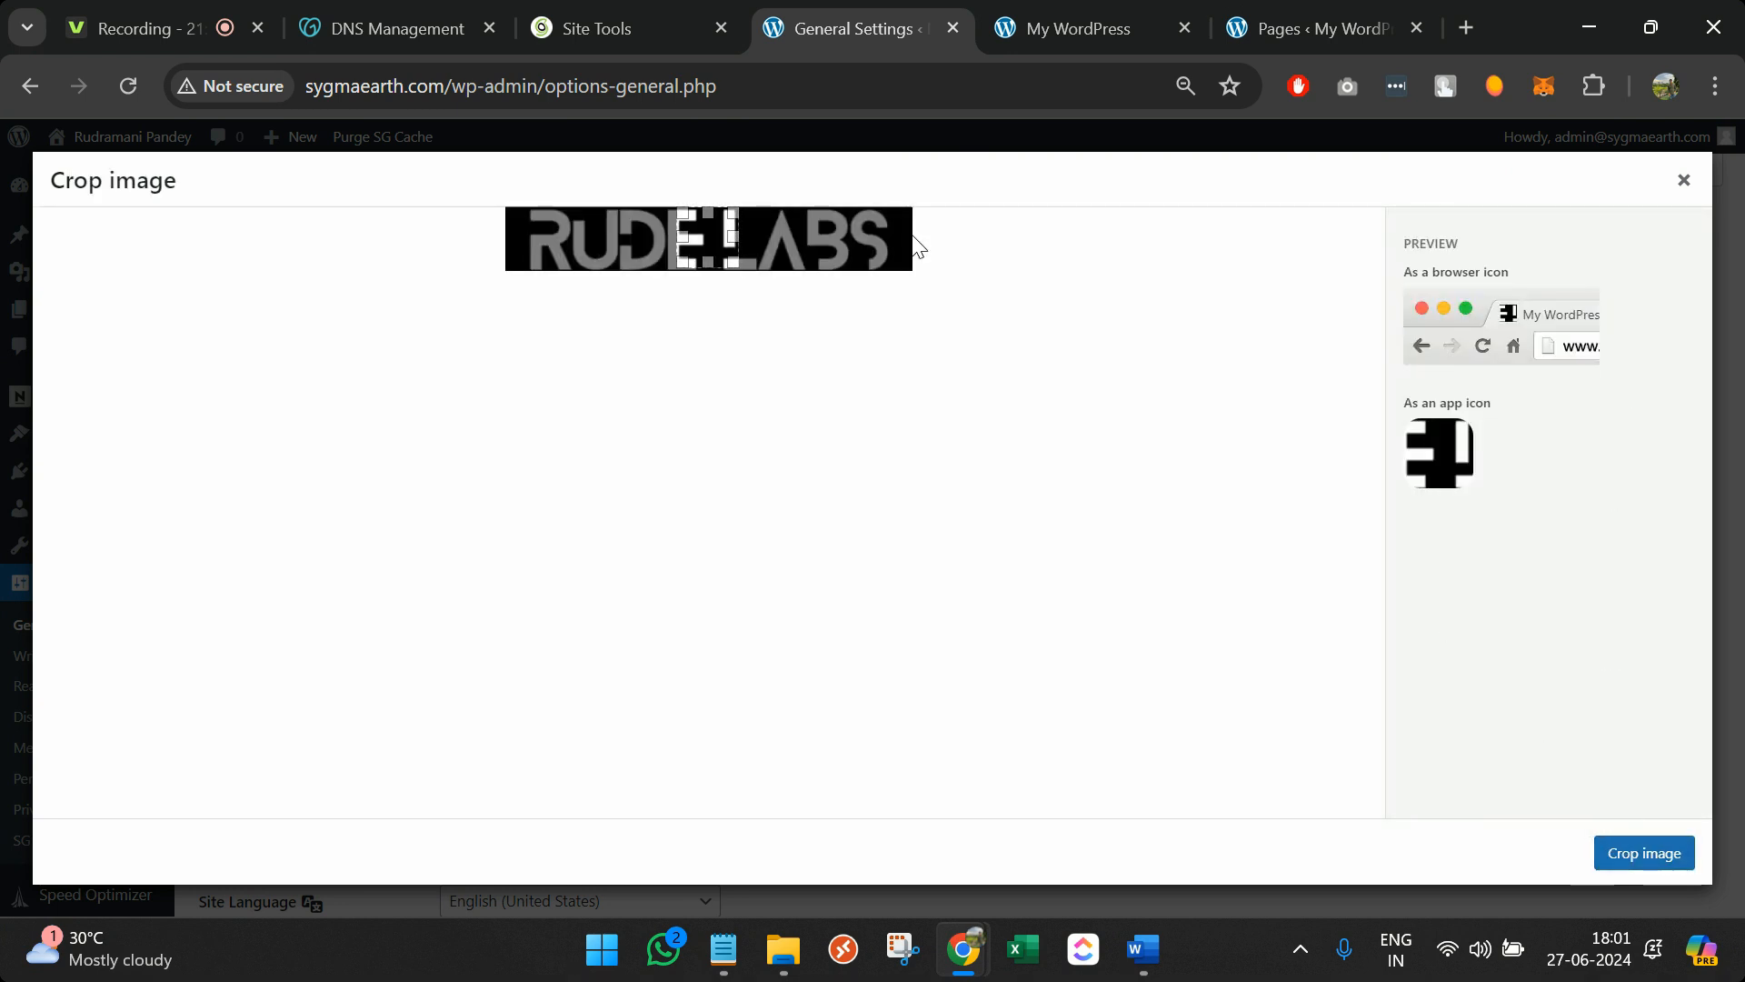
drag(711, 252, 529, 259)
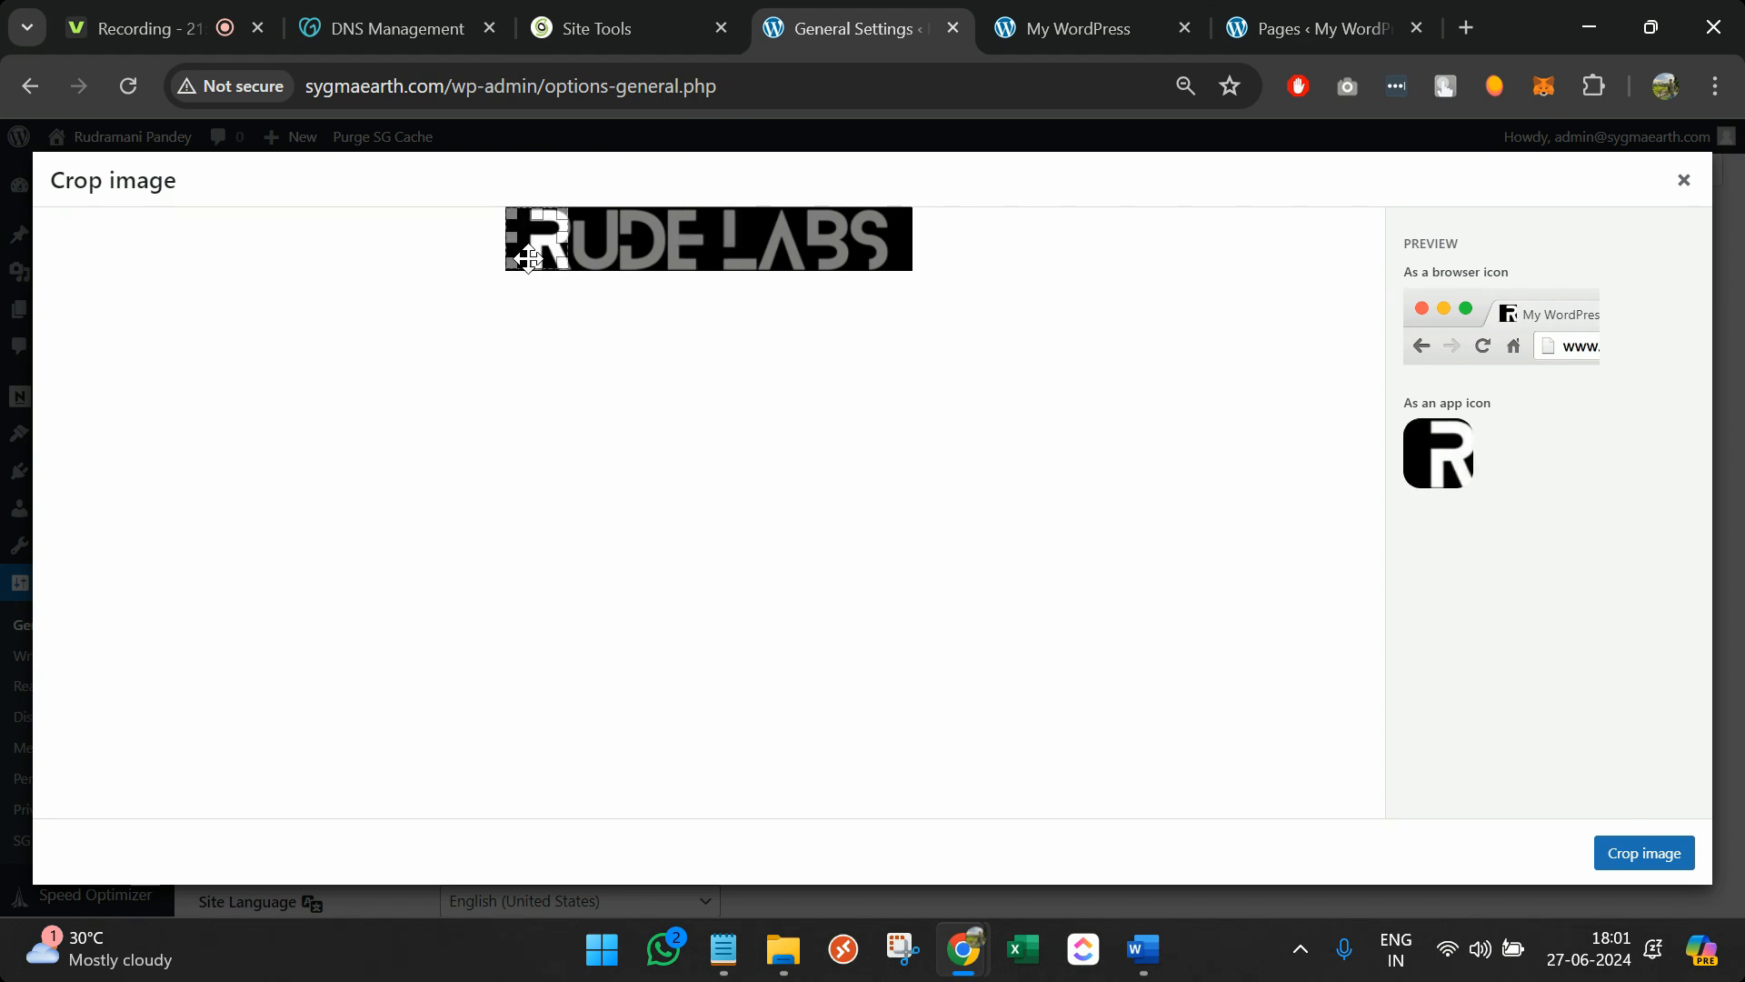
click(1617, 848)
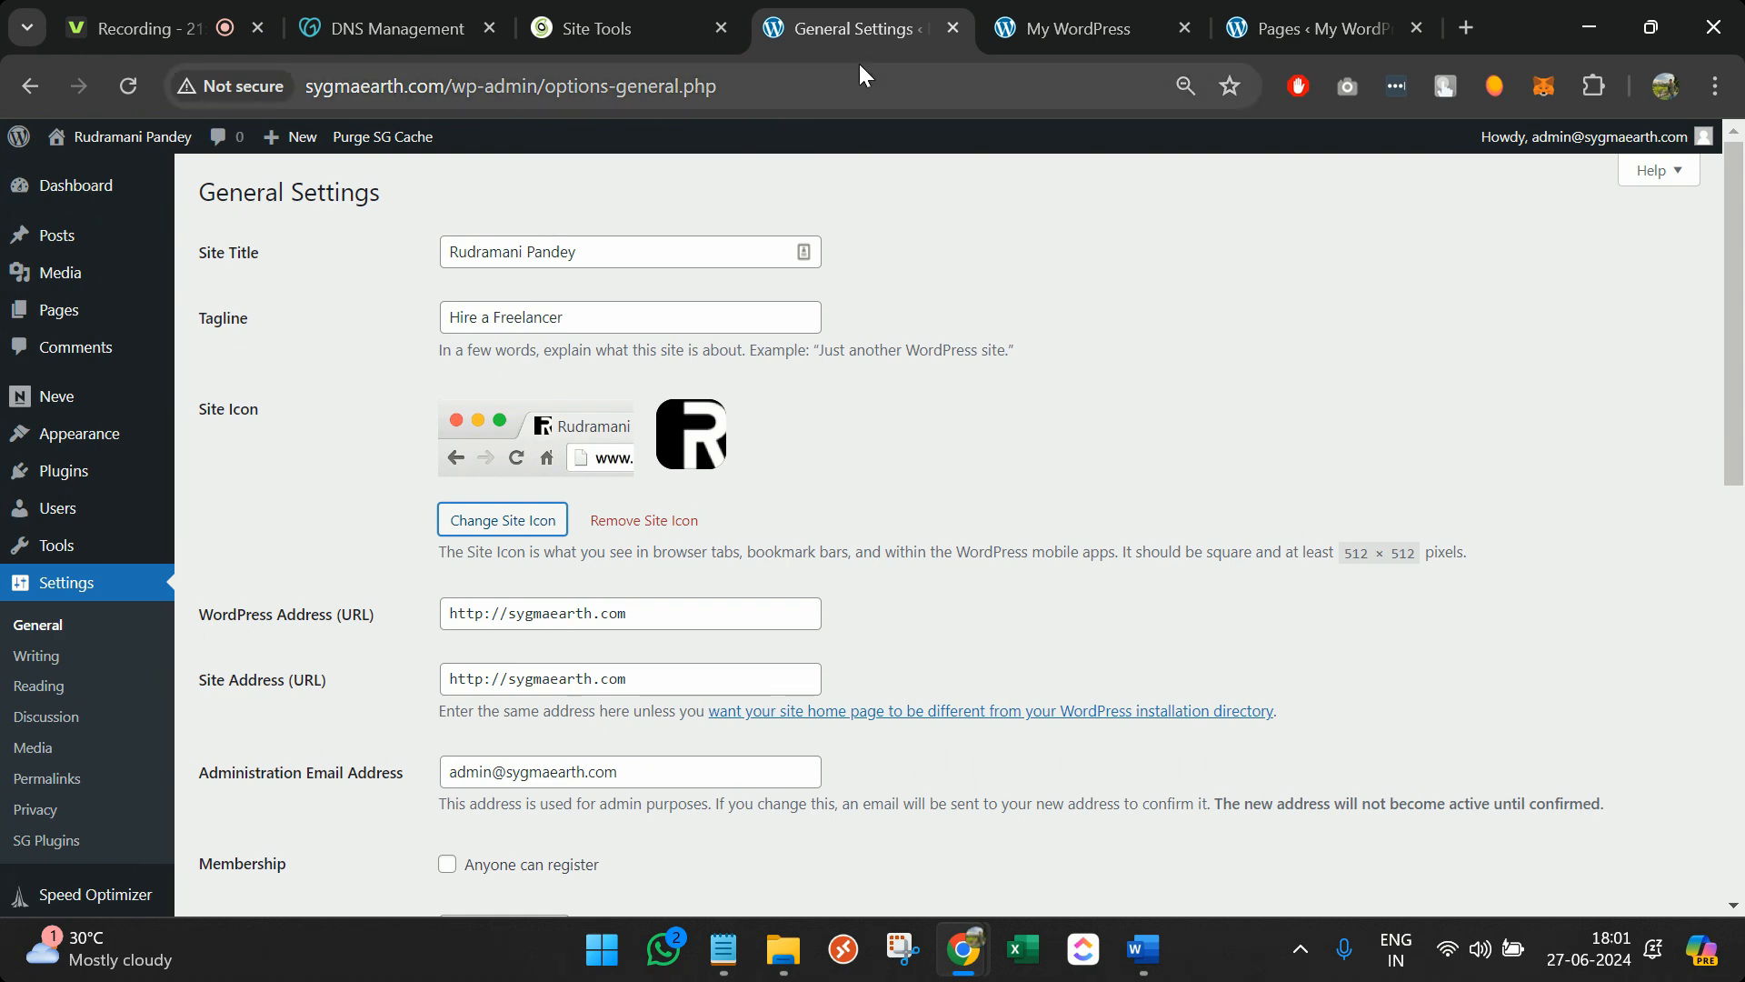
Save the General Settings and reload the live site to show the new title and R icon
scroll(589, 350, down, 9)
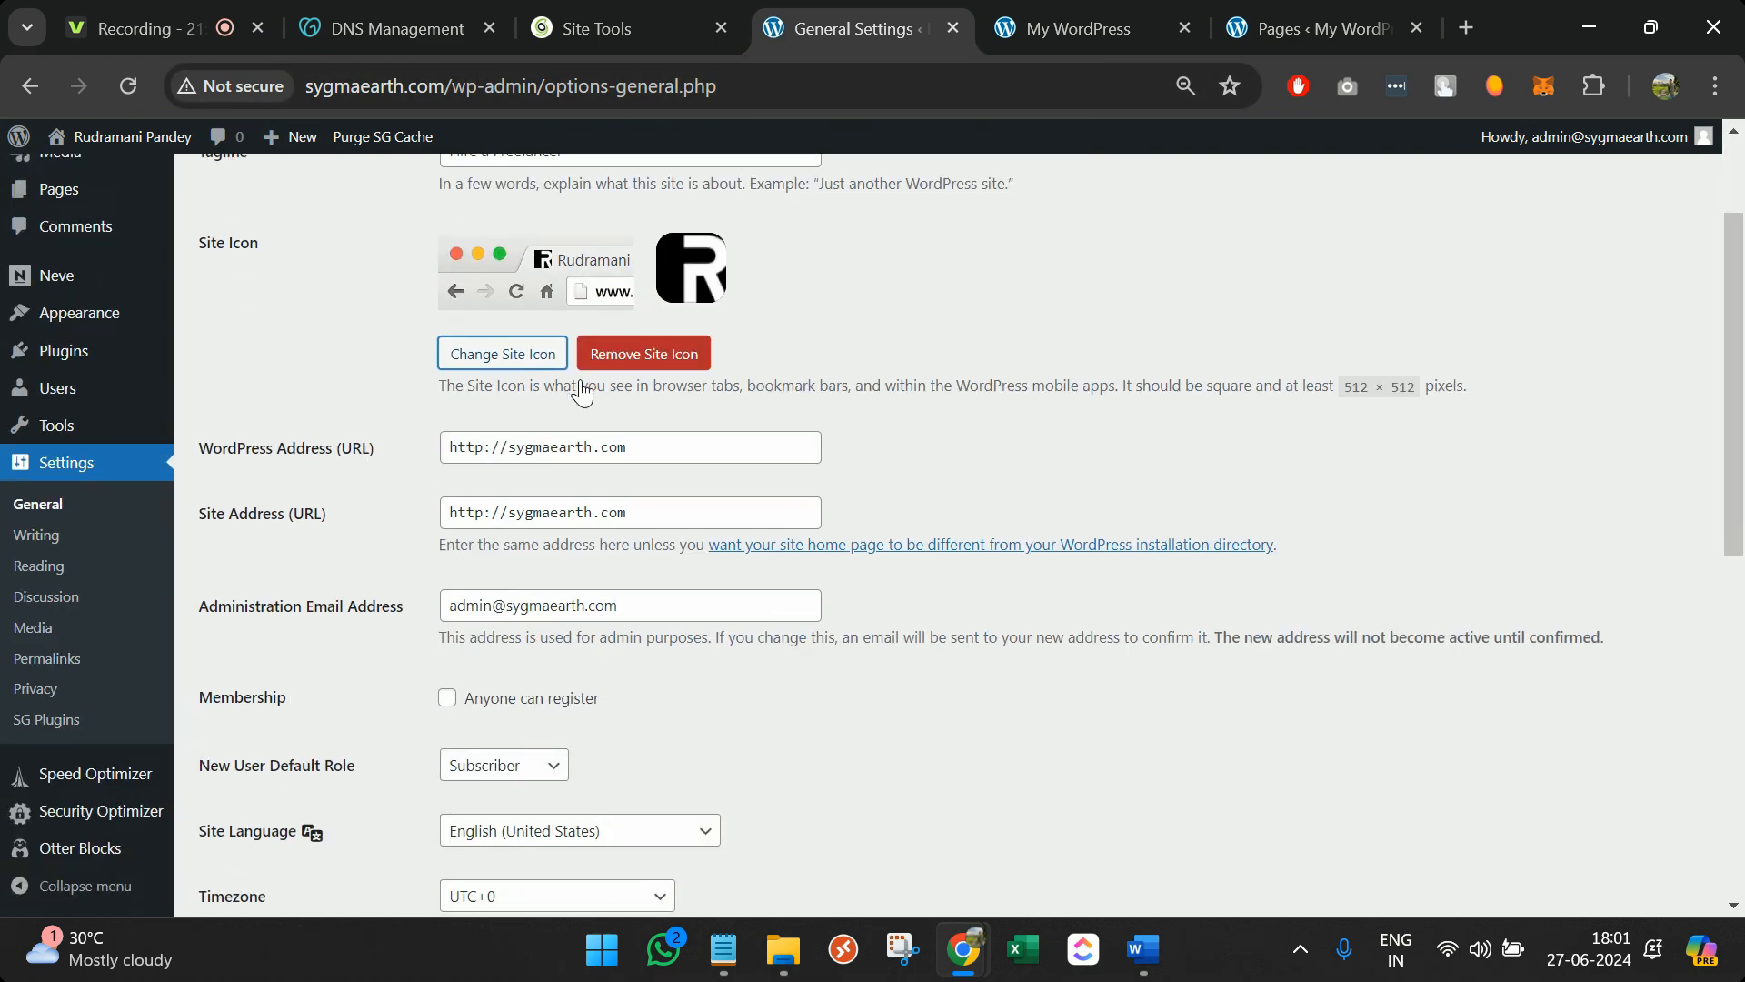
scroll(474, 582, down, 2)
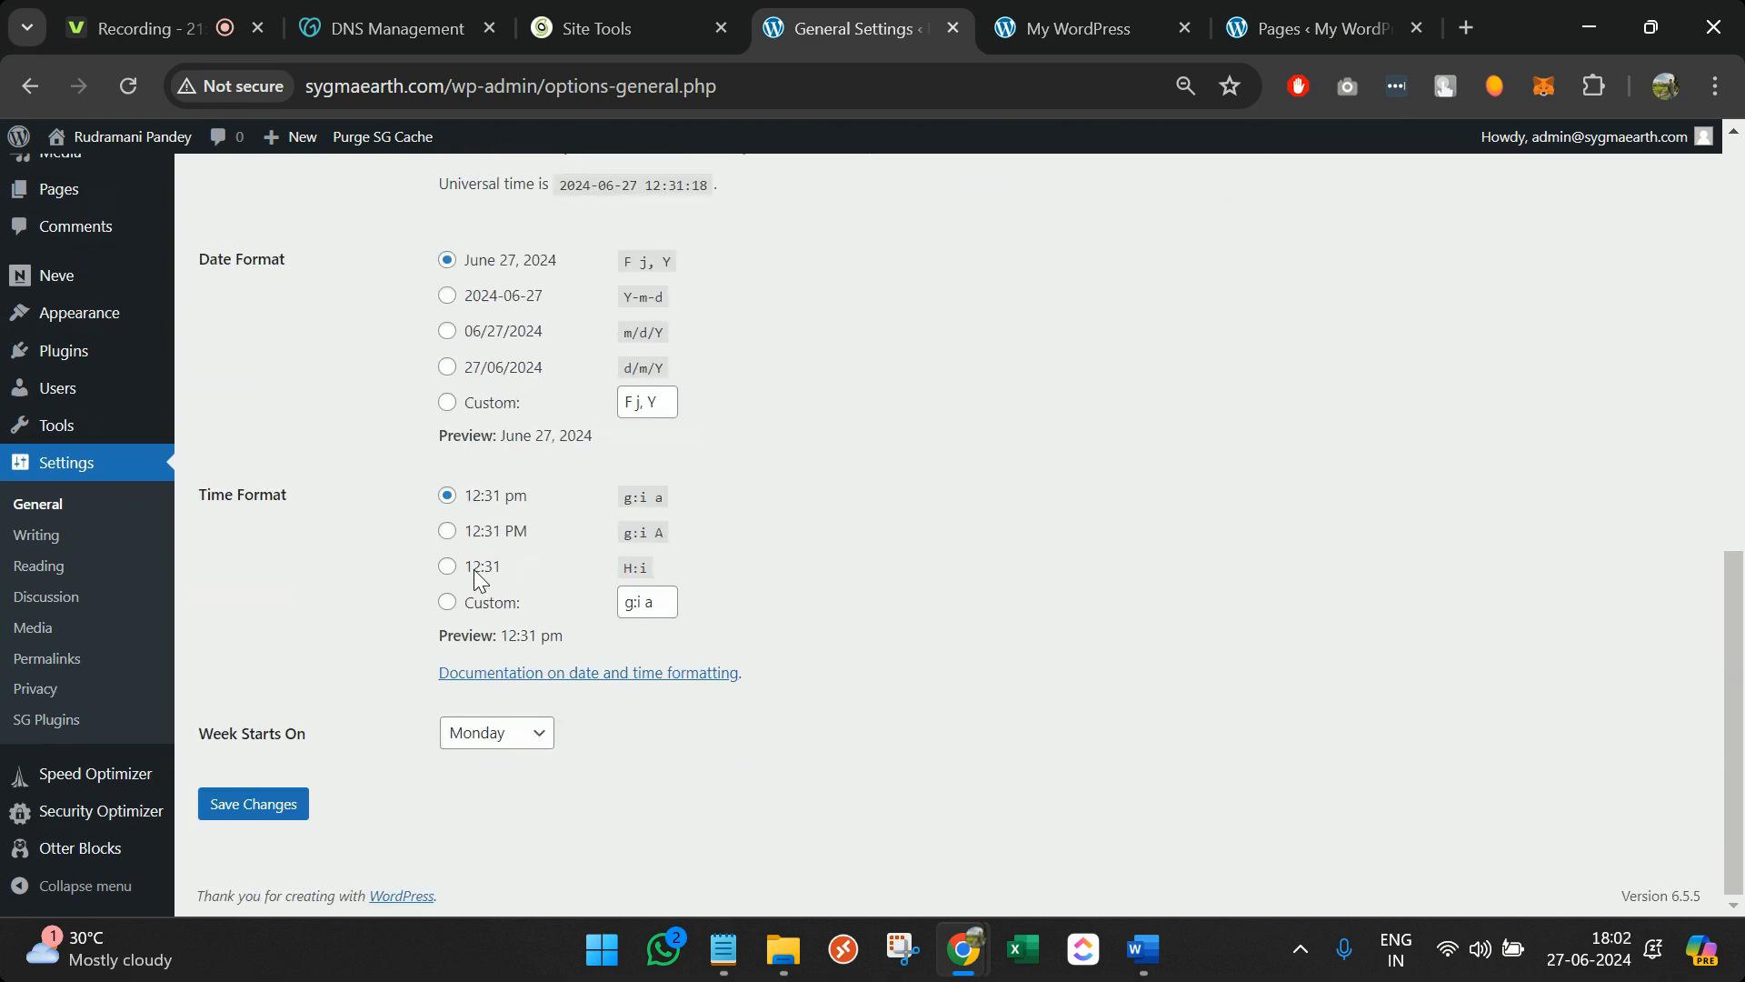
click(234, 809)
click(1033, 12)
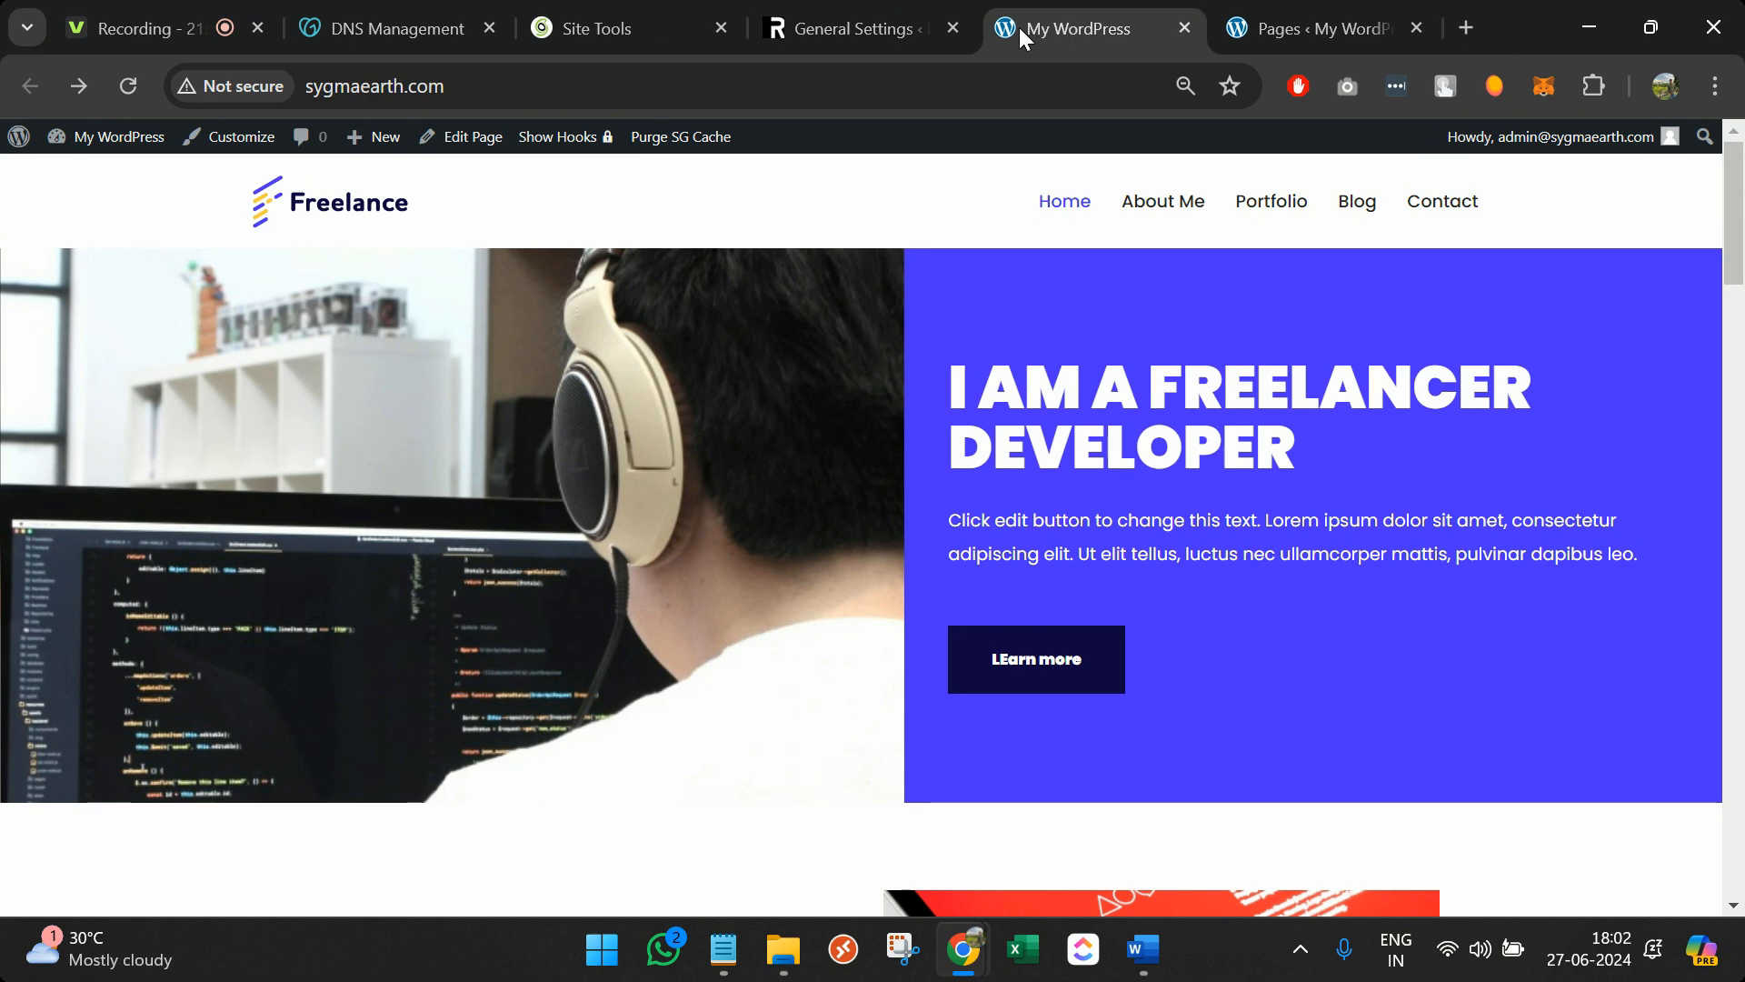
key(F5)
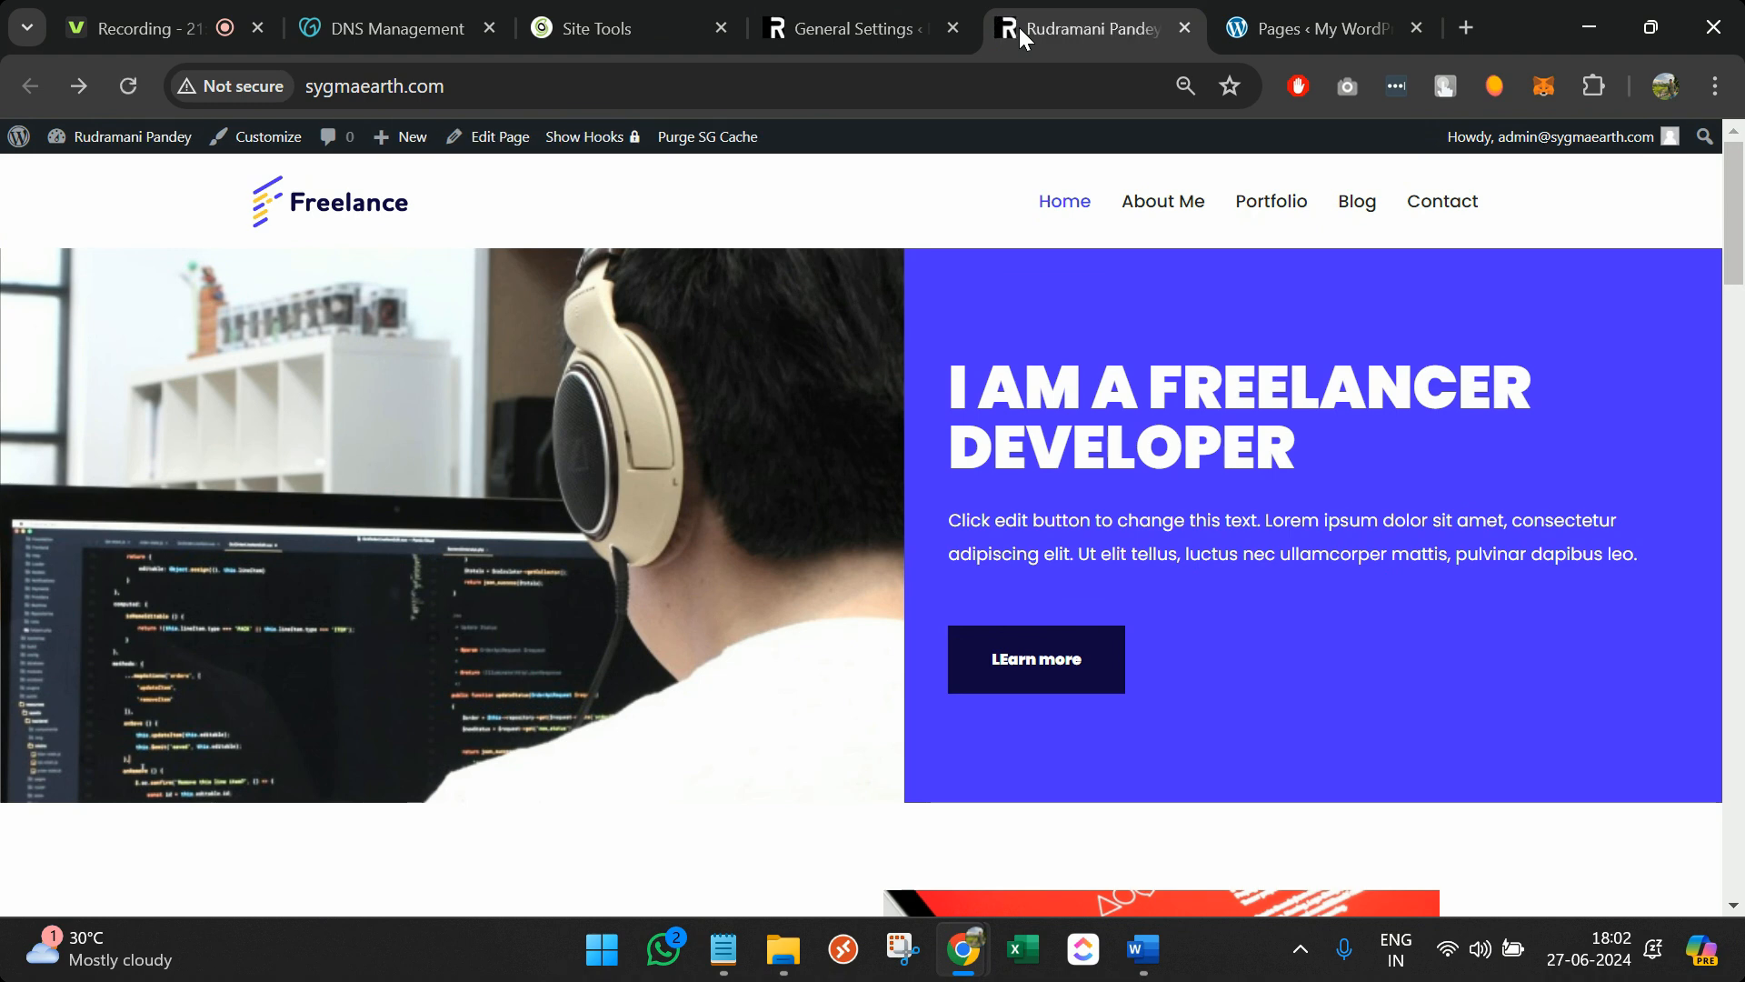
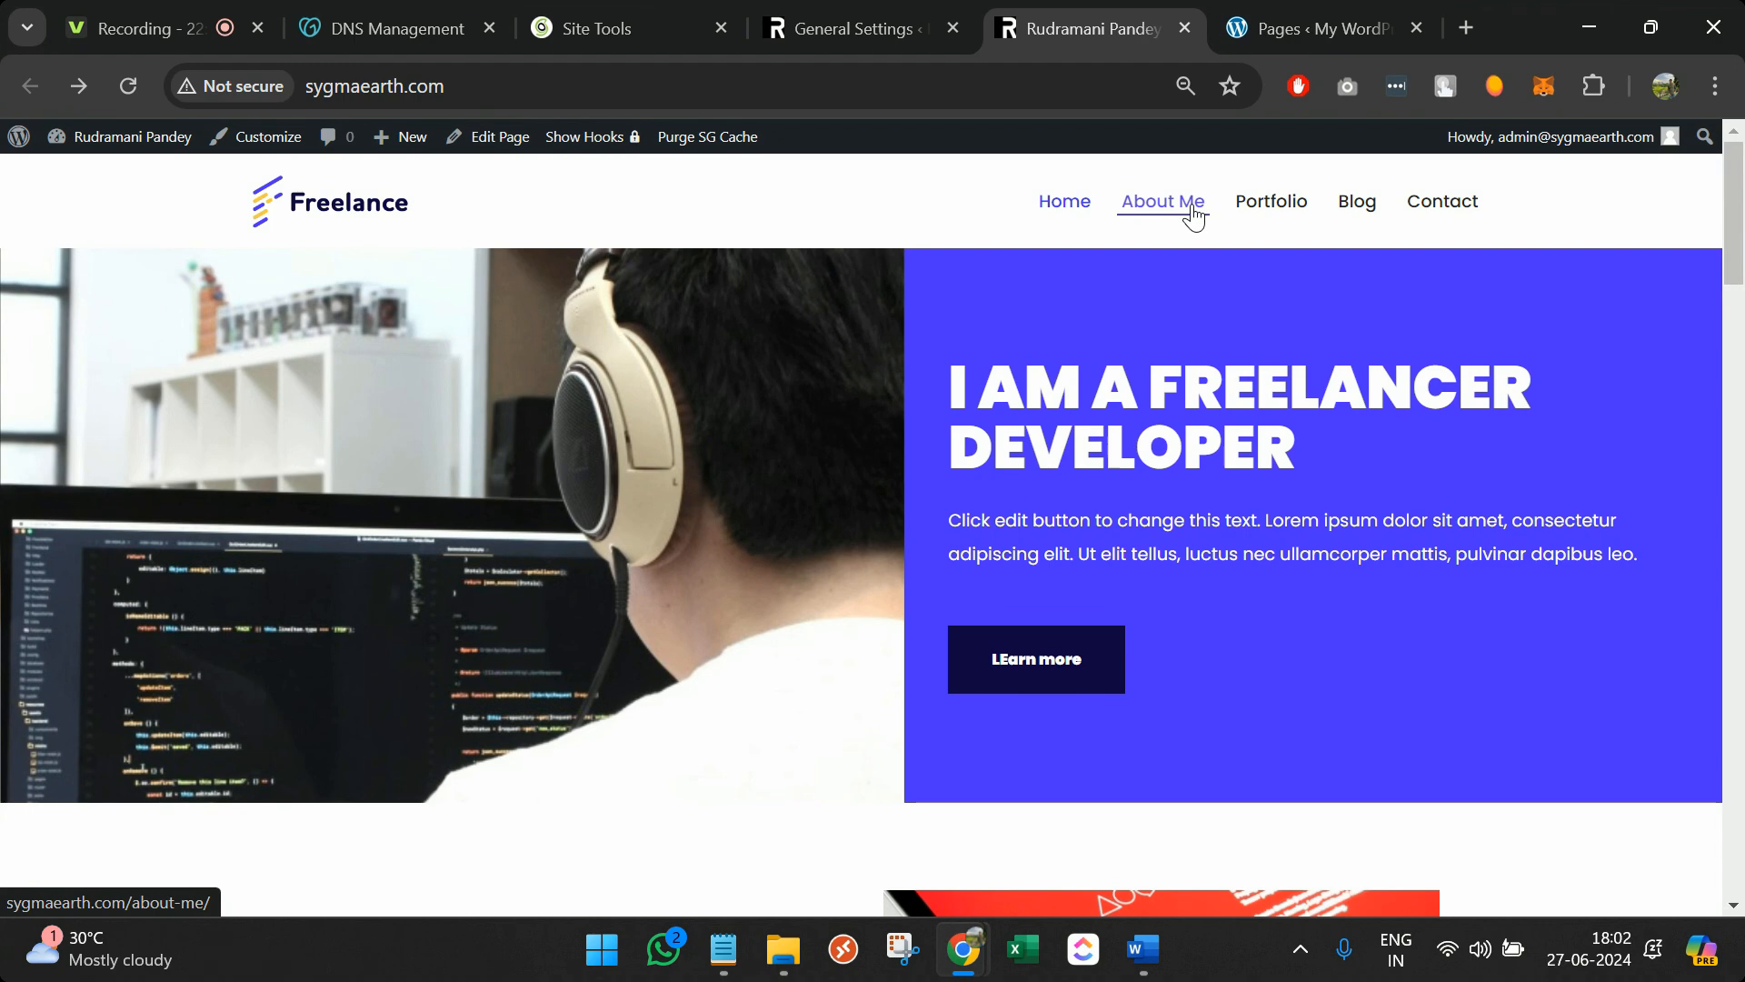
Look over the About Me page on the live site
scroll(1171, 536, down, 7)
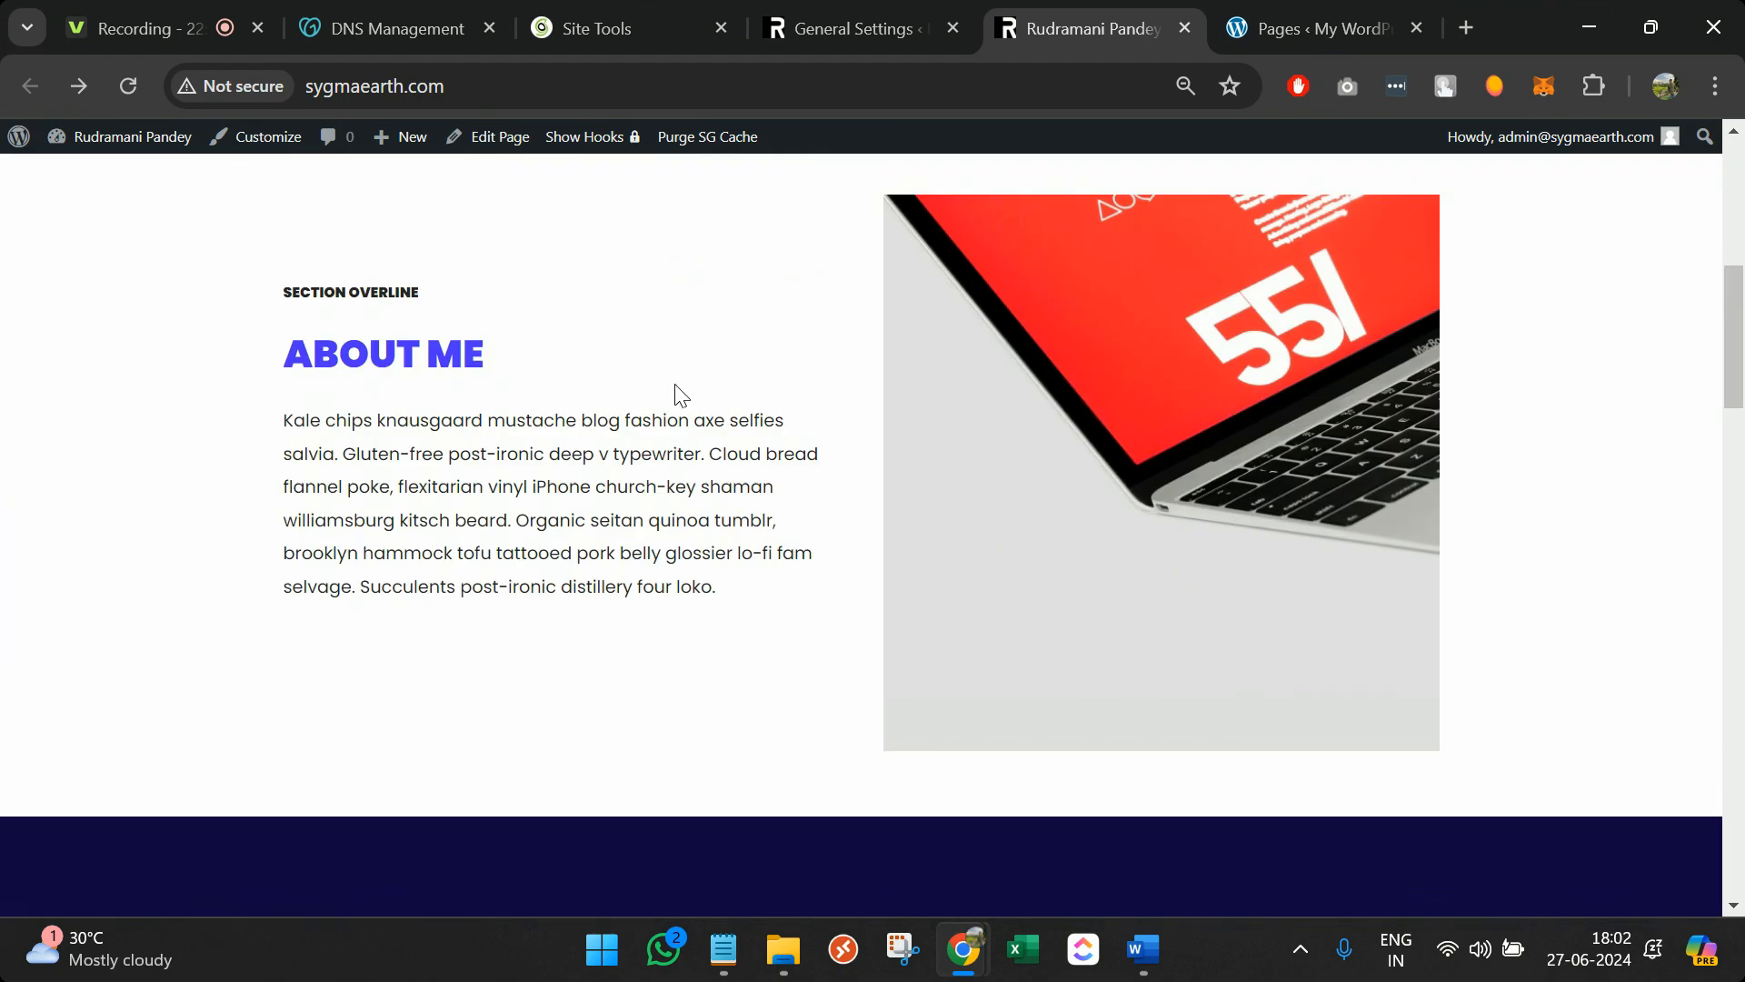
scroll(621, 386, up, 10)
click(1162, 211)
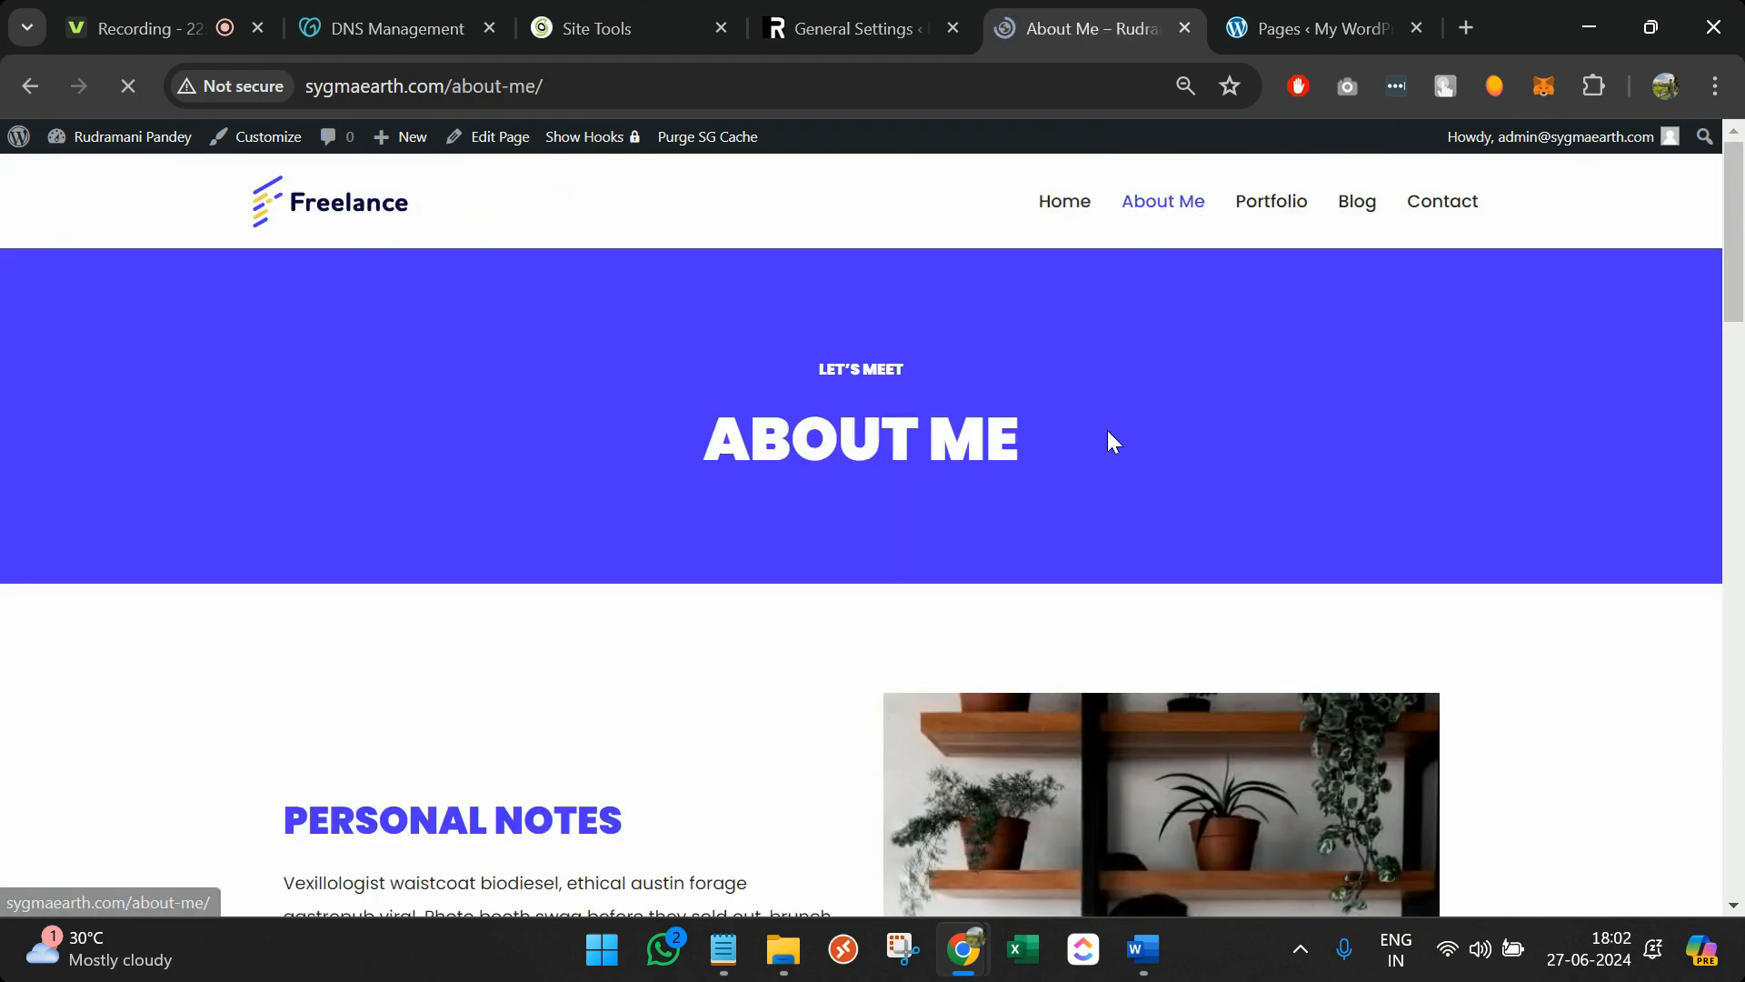
scroll(1107, 429, down, 2)
scroll(1107, 429, up, 2)
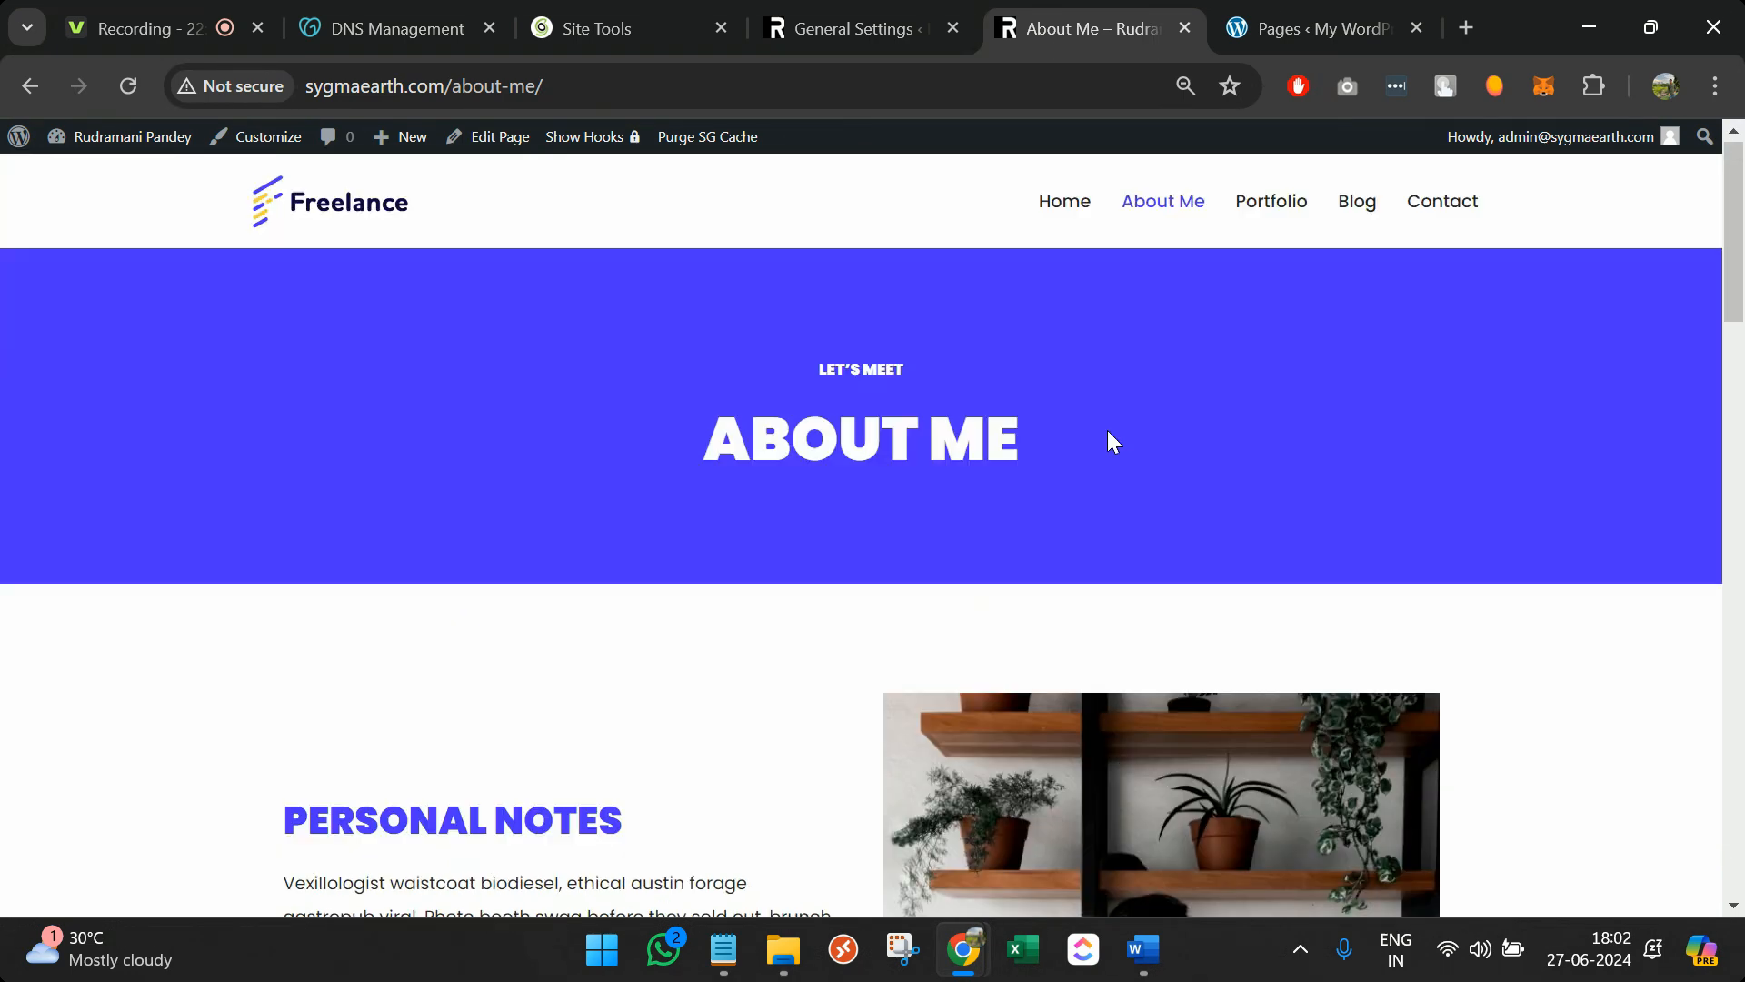
Go back to the admin dashboard and bring up the All Pages list
click(845, 28)
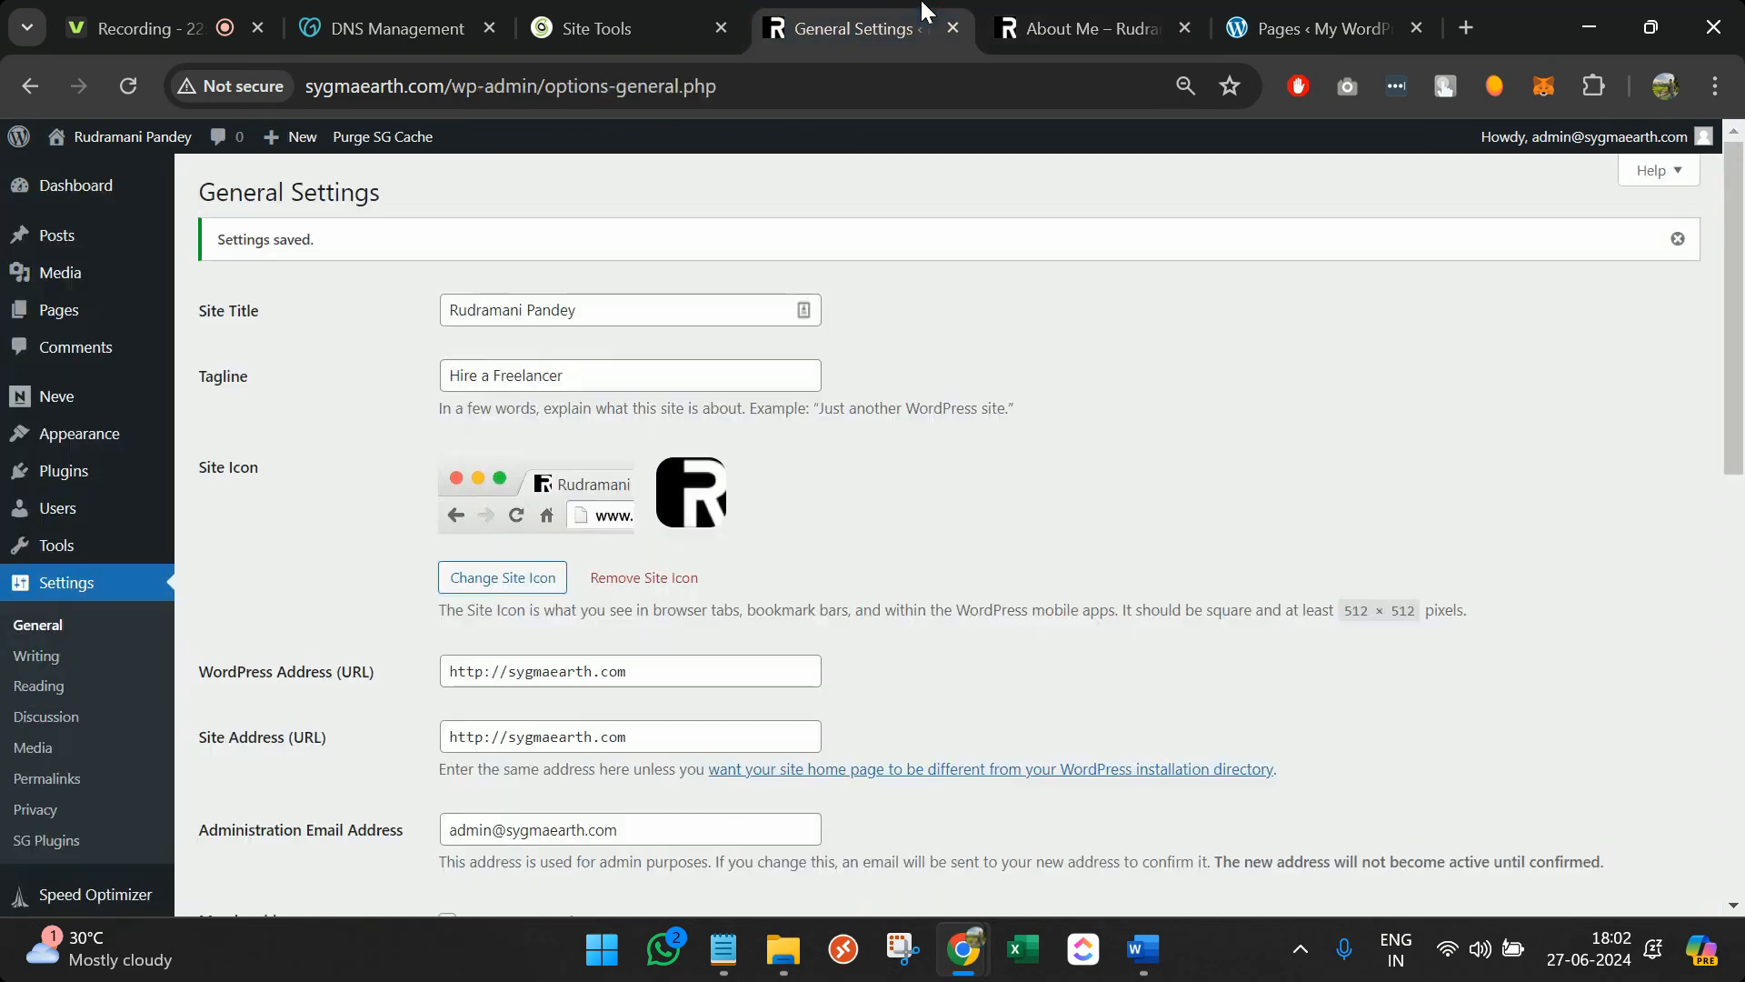
mouse_move(59, 319)
click(211, 316)
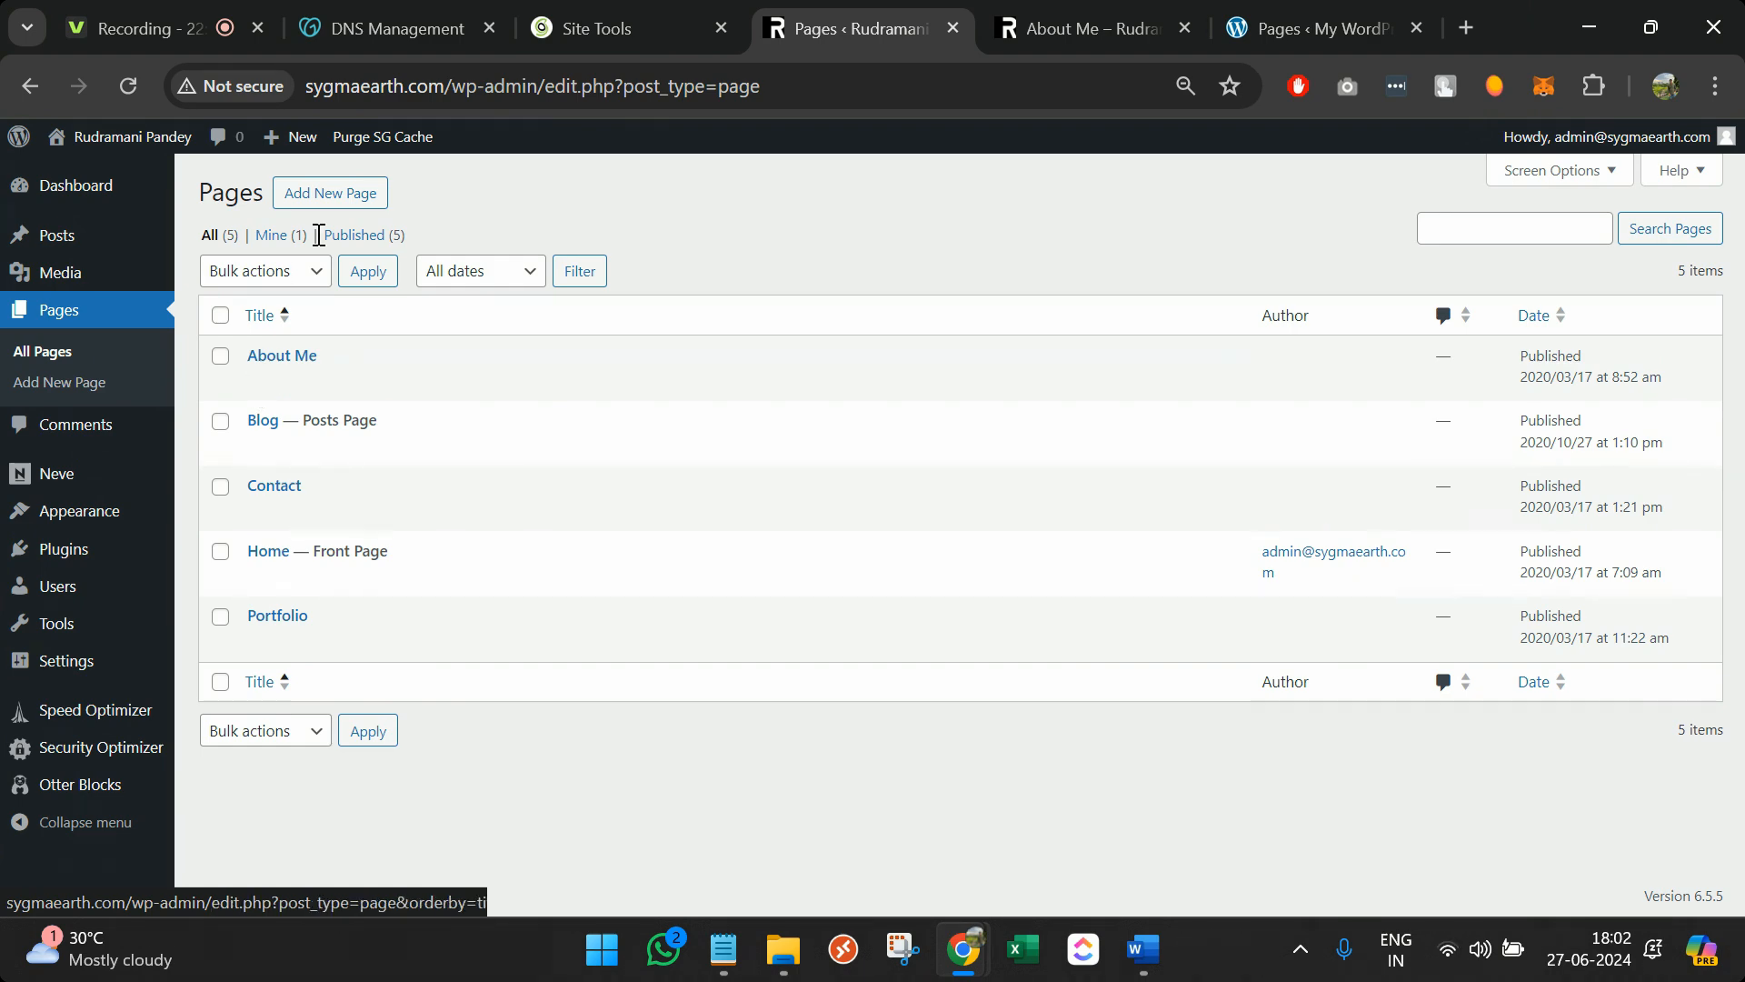
mouse_move(87, 522)
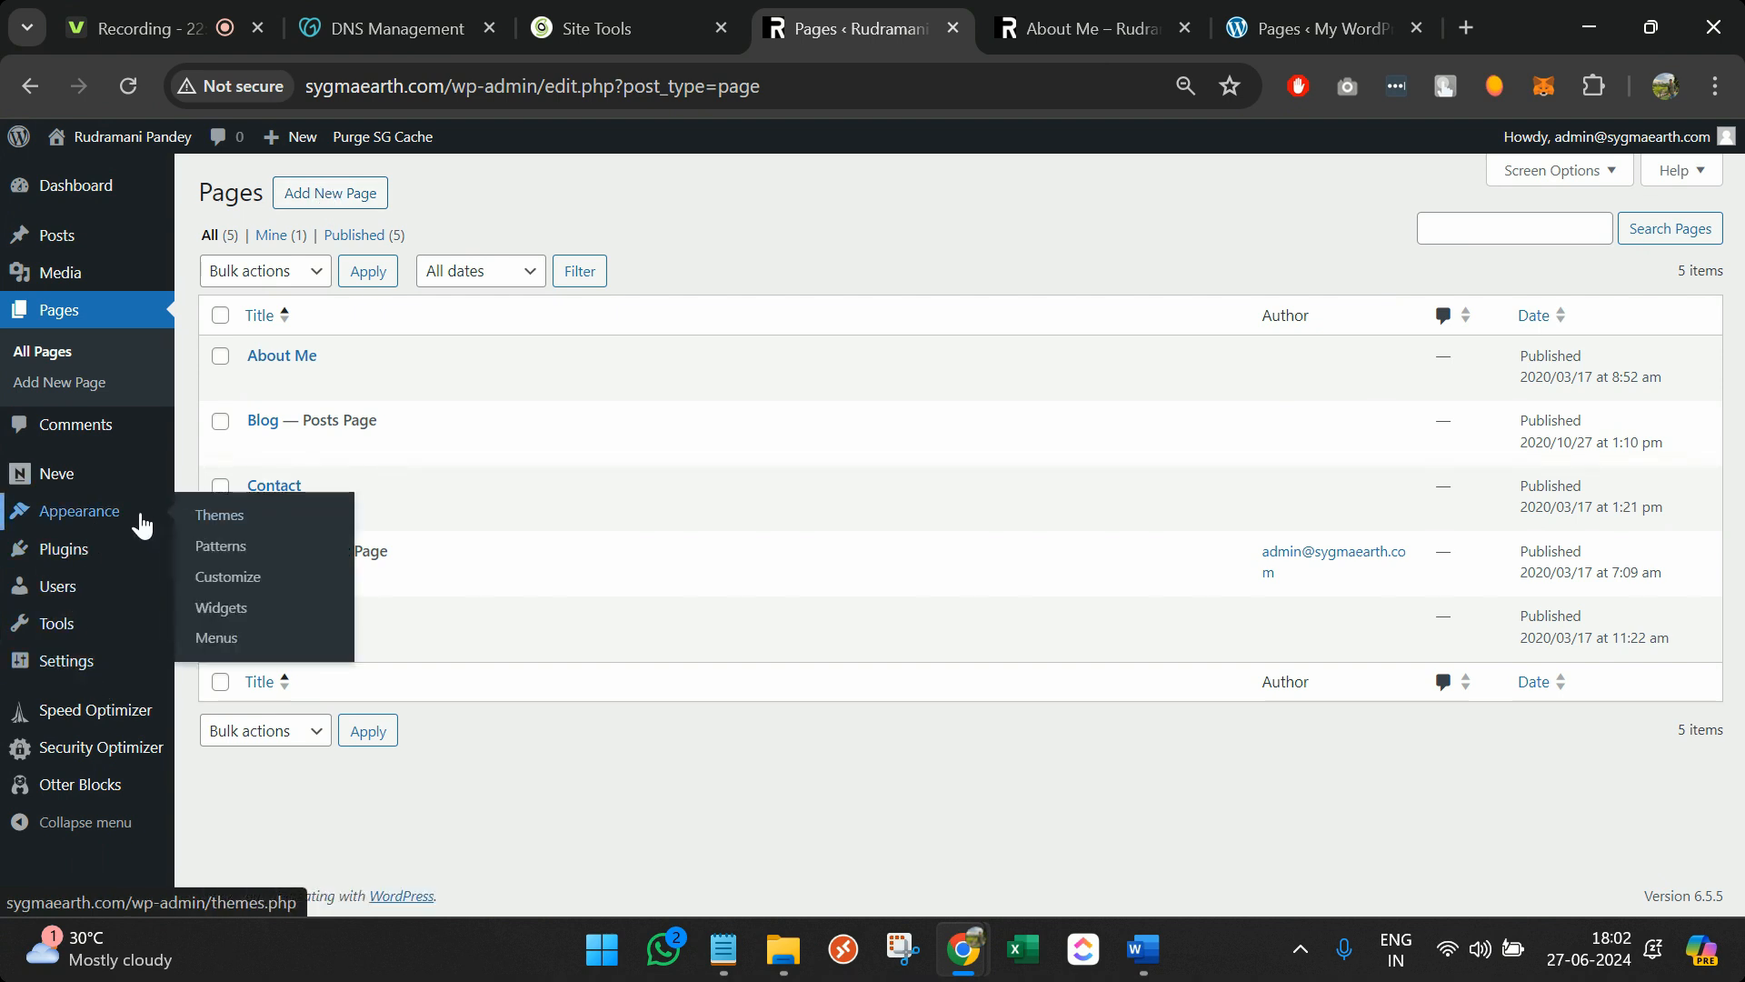
In Appearance > Menus, add a Social Media custom link to the main menu
click(263, 641)
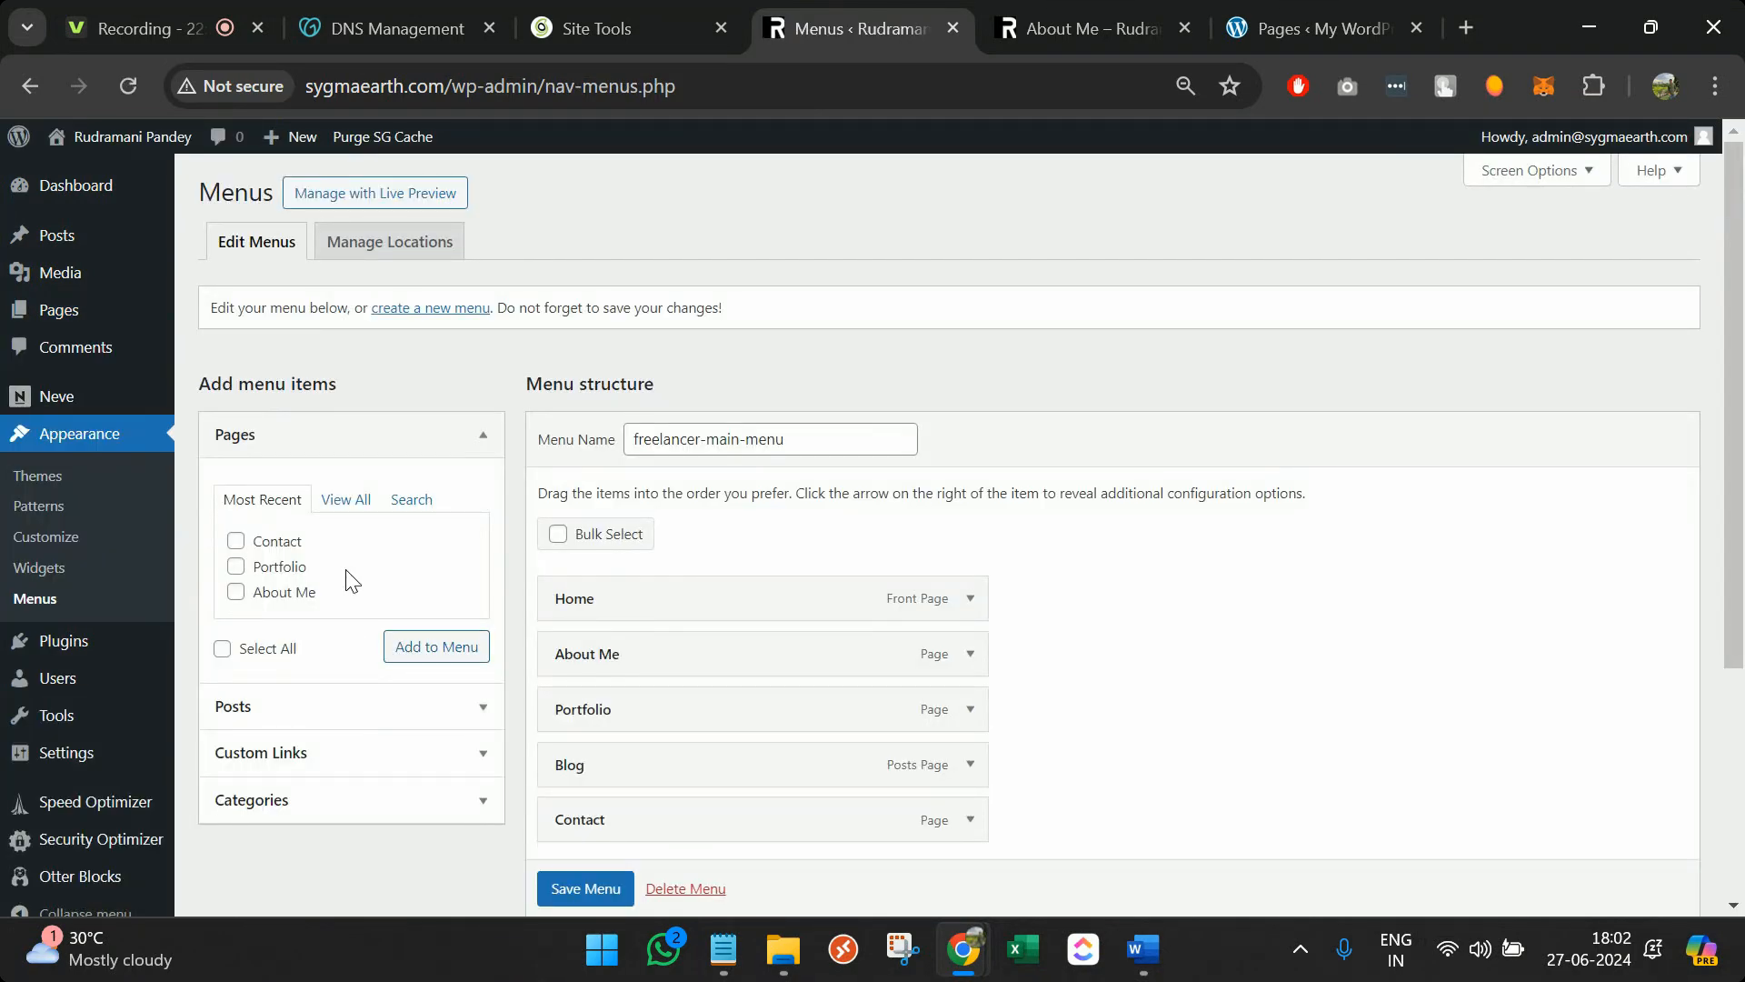
scroll(689, 327, down, 3)
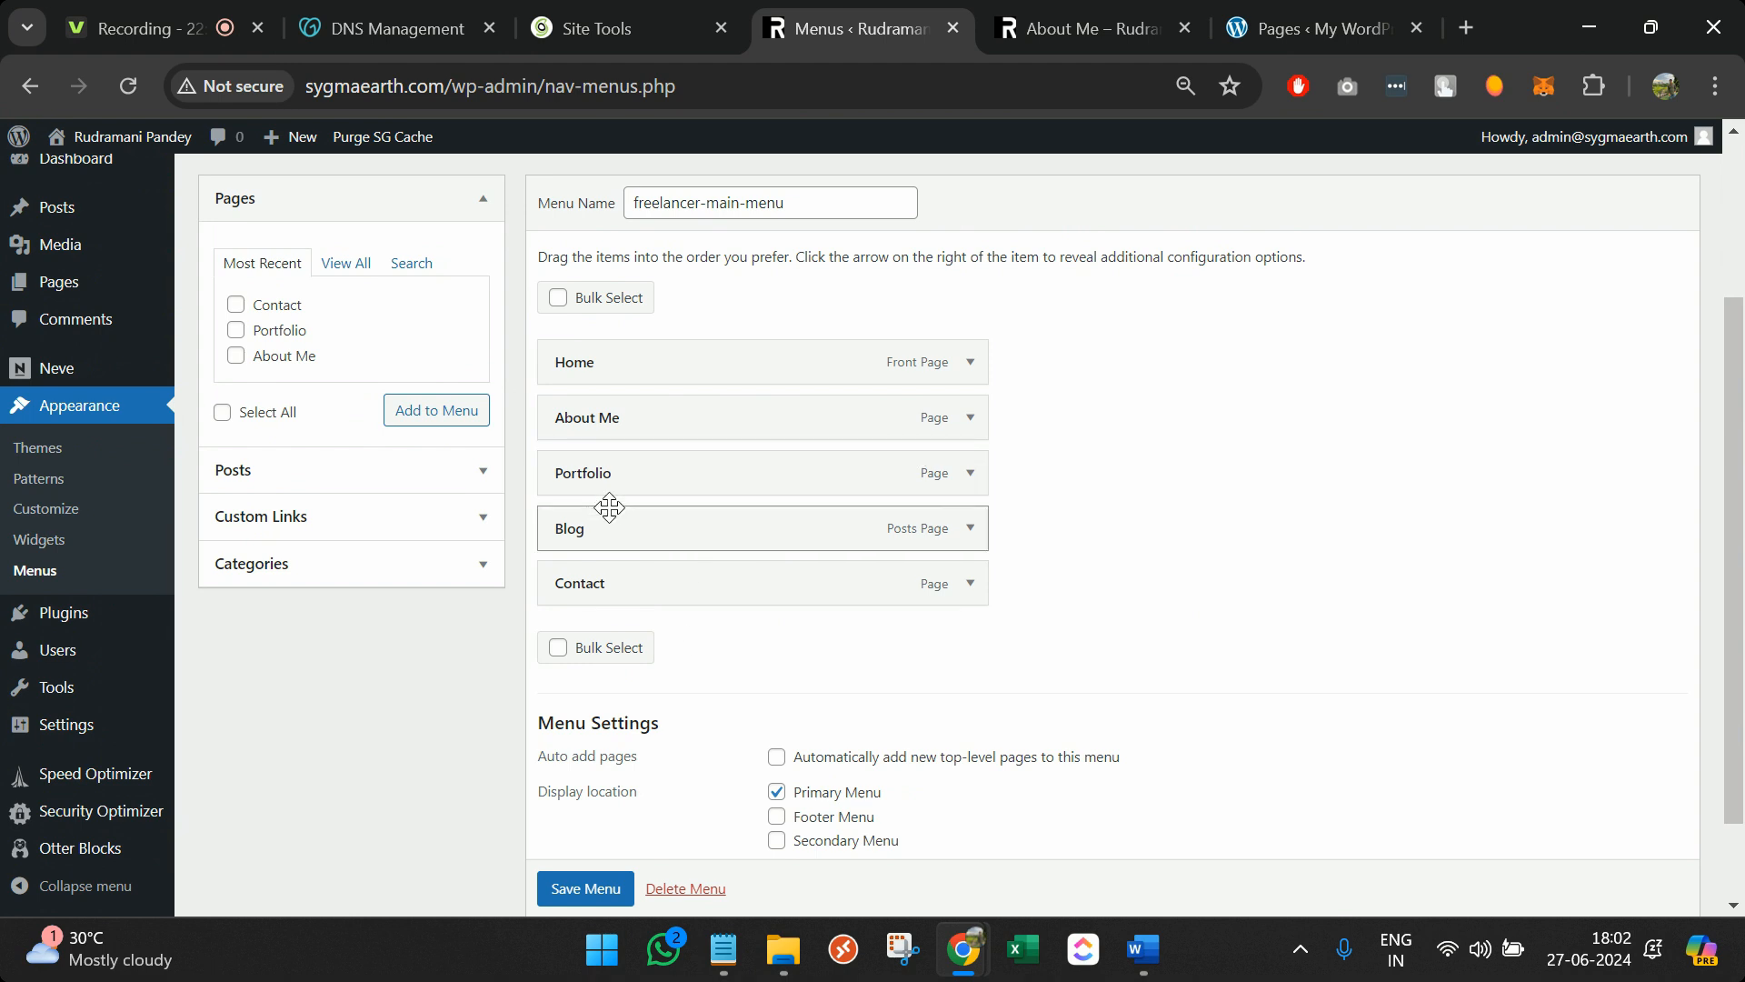
click(472, 517)
click(409, 369)
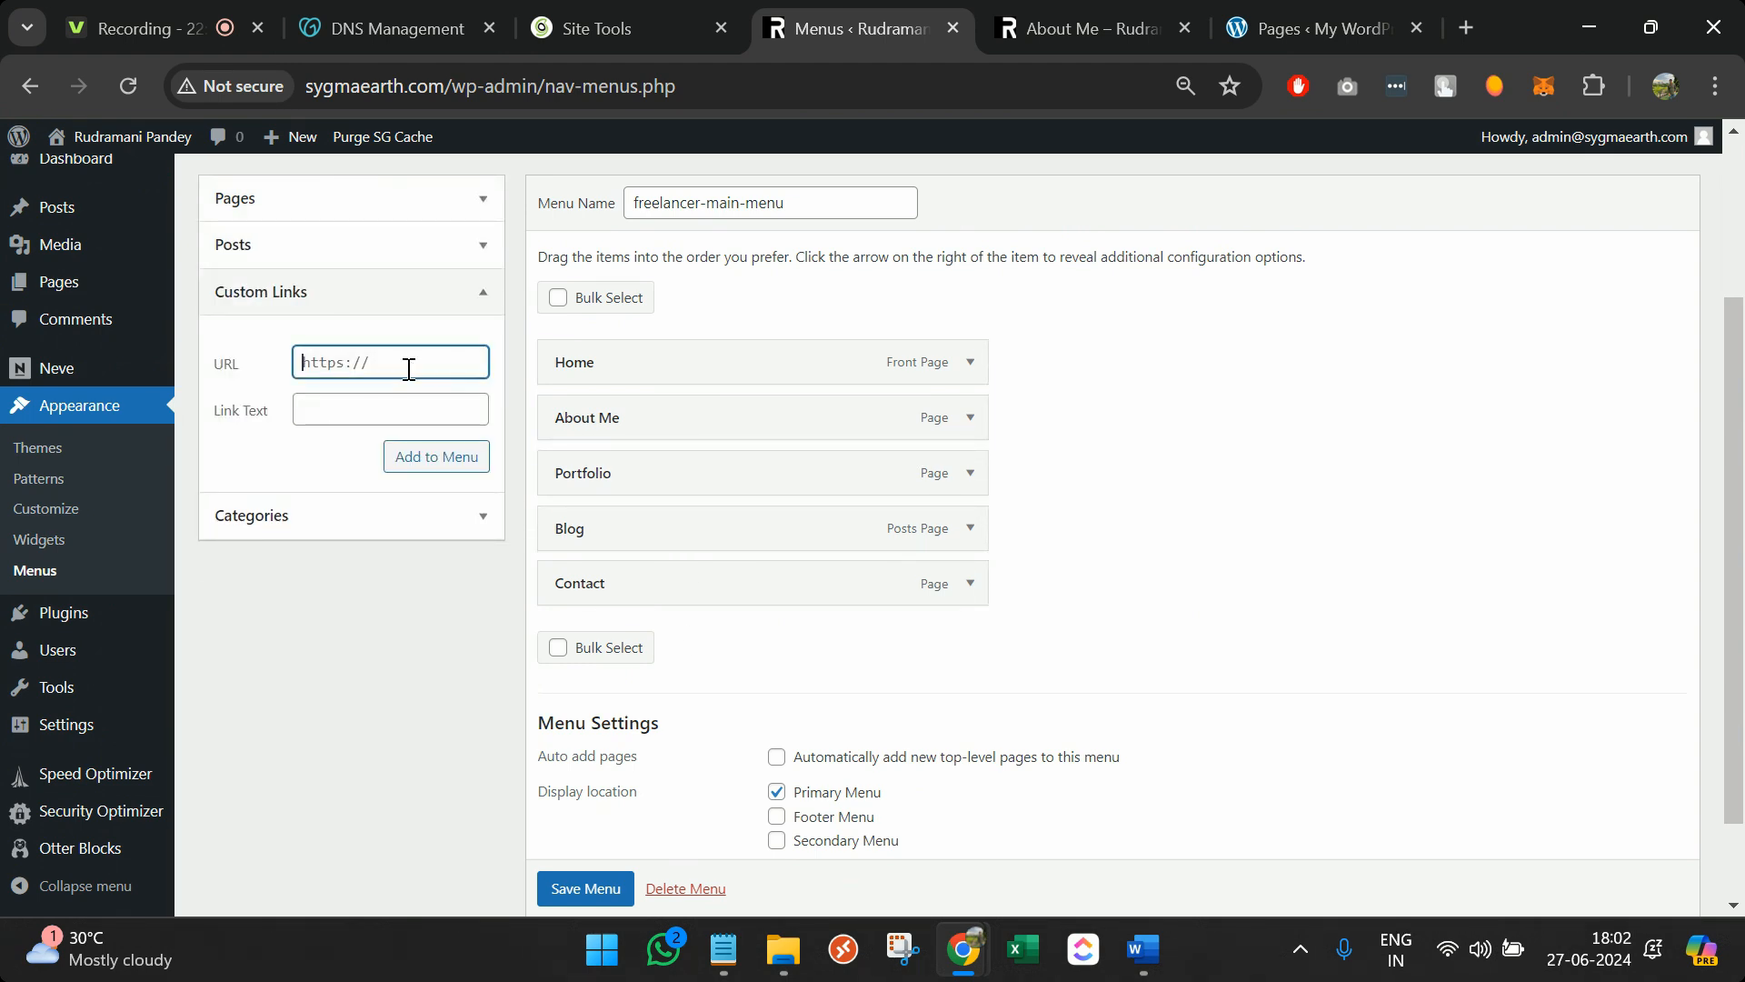
click(415, 411)
text(Social Media)
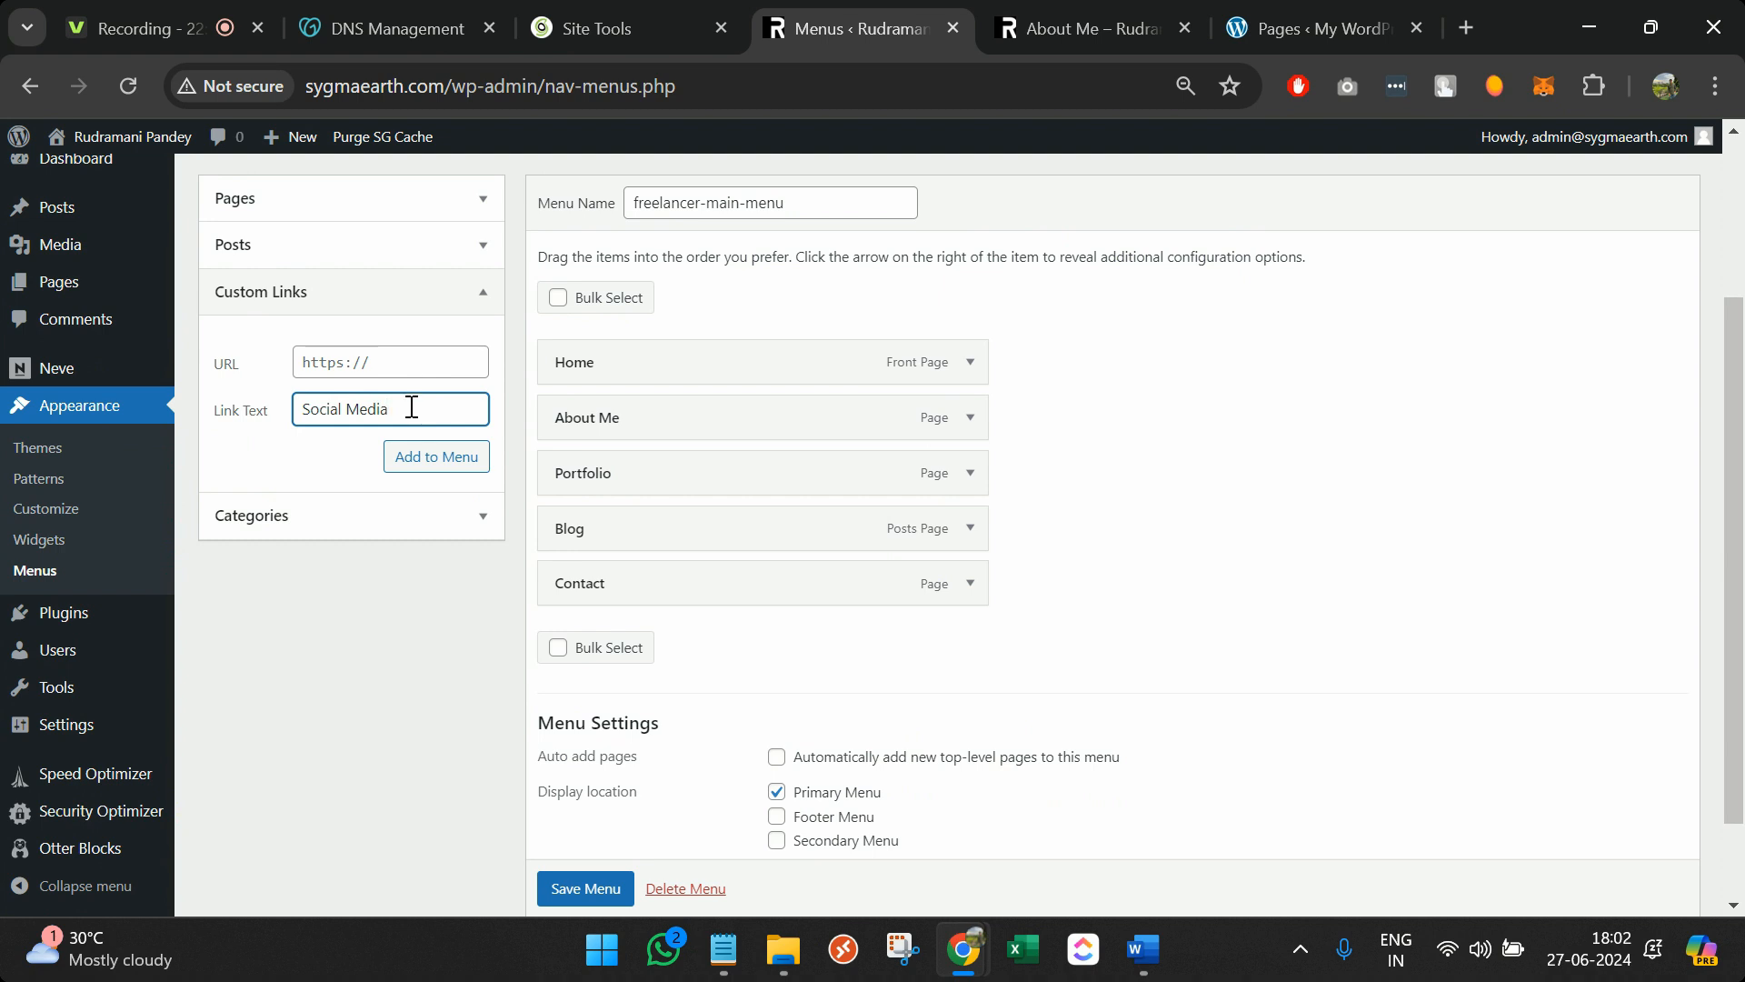
click(384, 371)
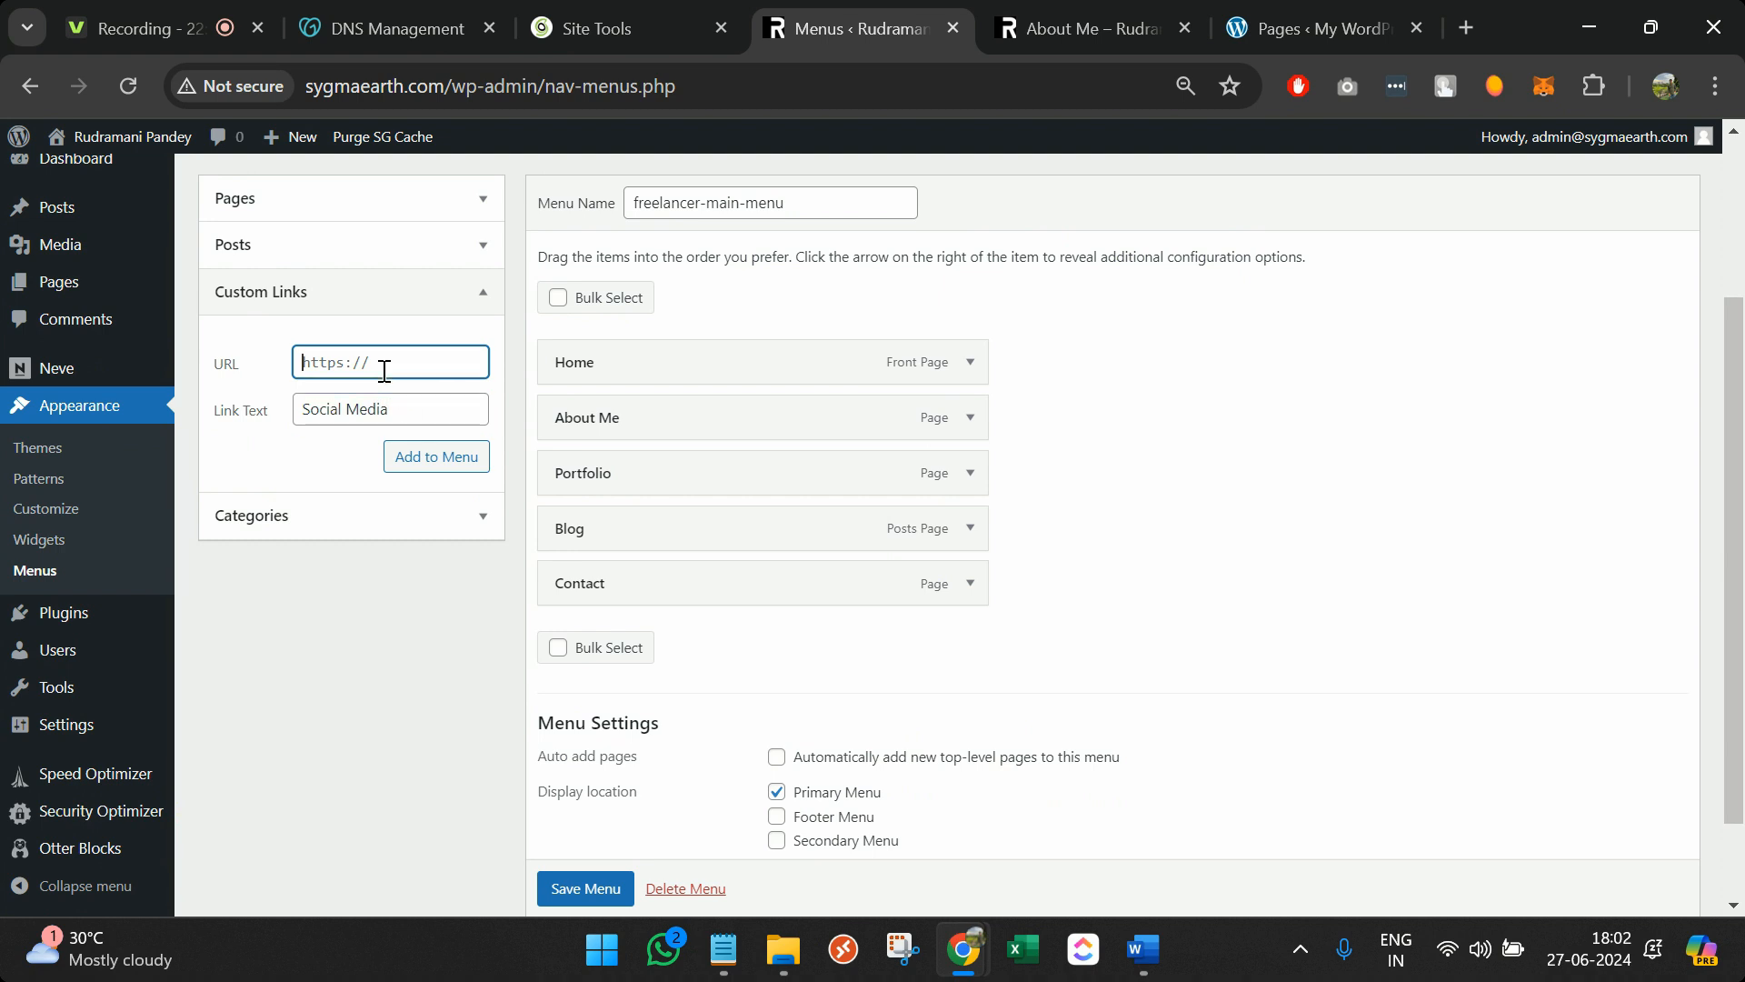
click(434, 463)
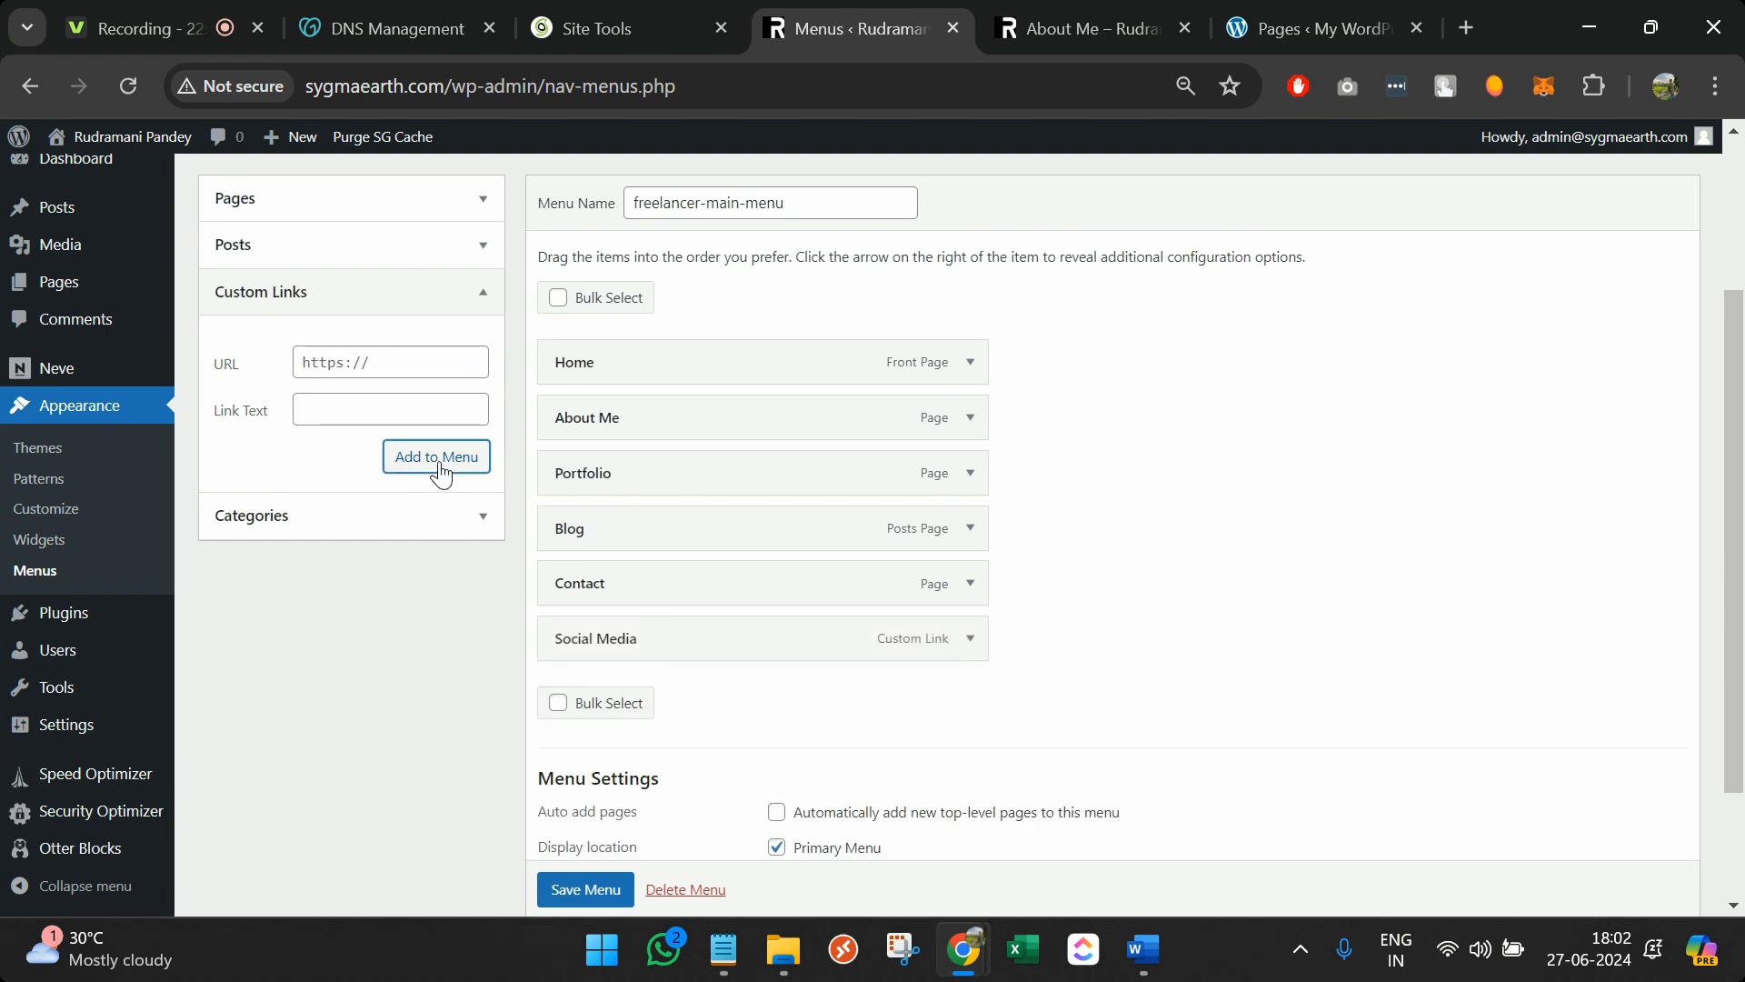
Add a LinkedIn custom link using the LinkedIn address copied from another tab
click(413, 407)
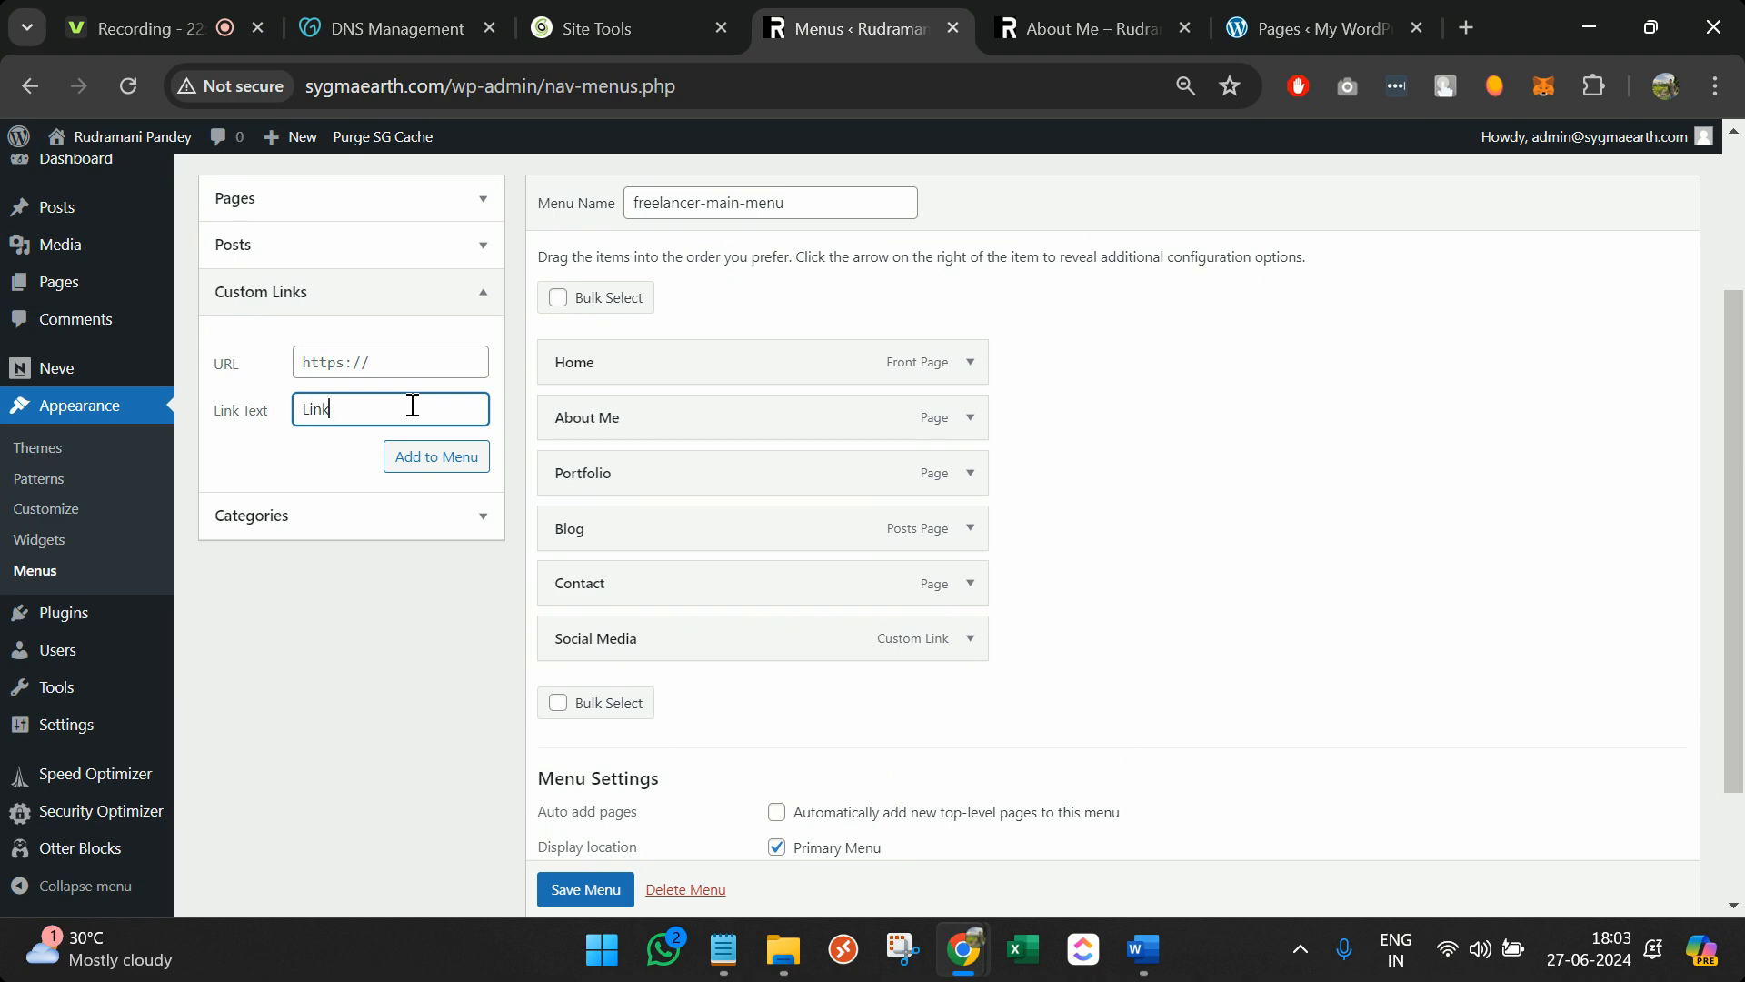
triple_click(387, 373)
key(ctrl+v)
key(ctrl+a)
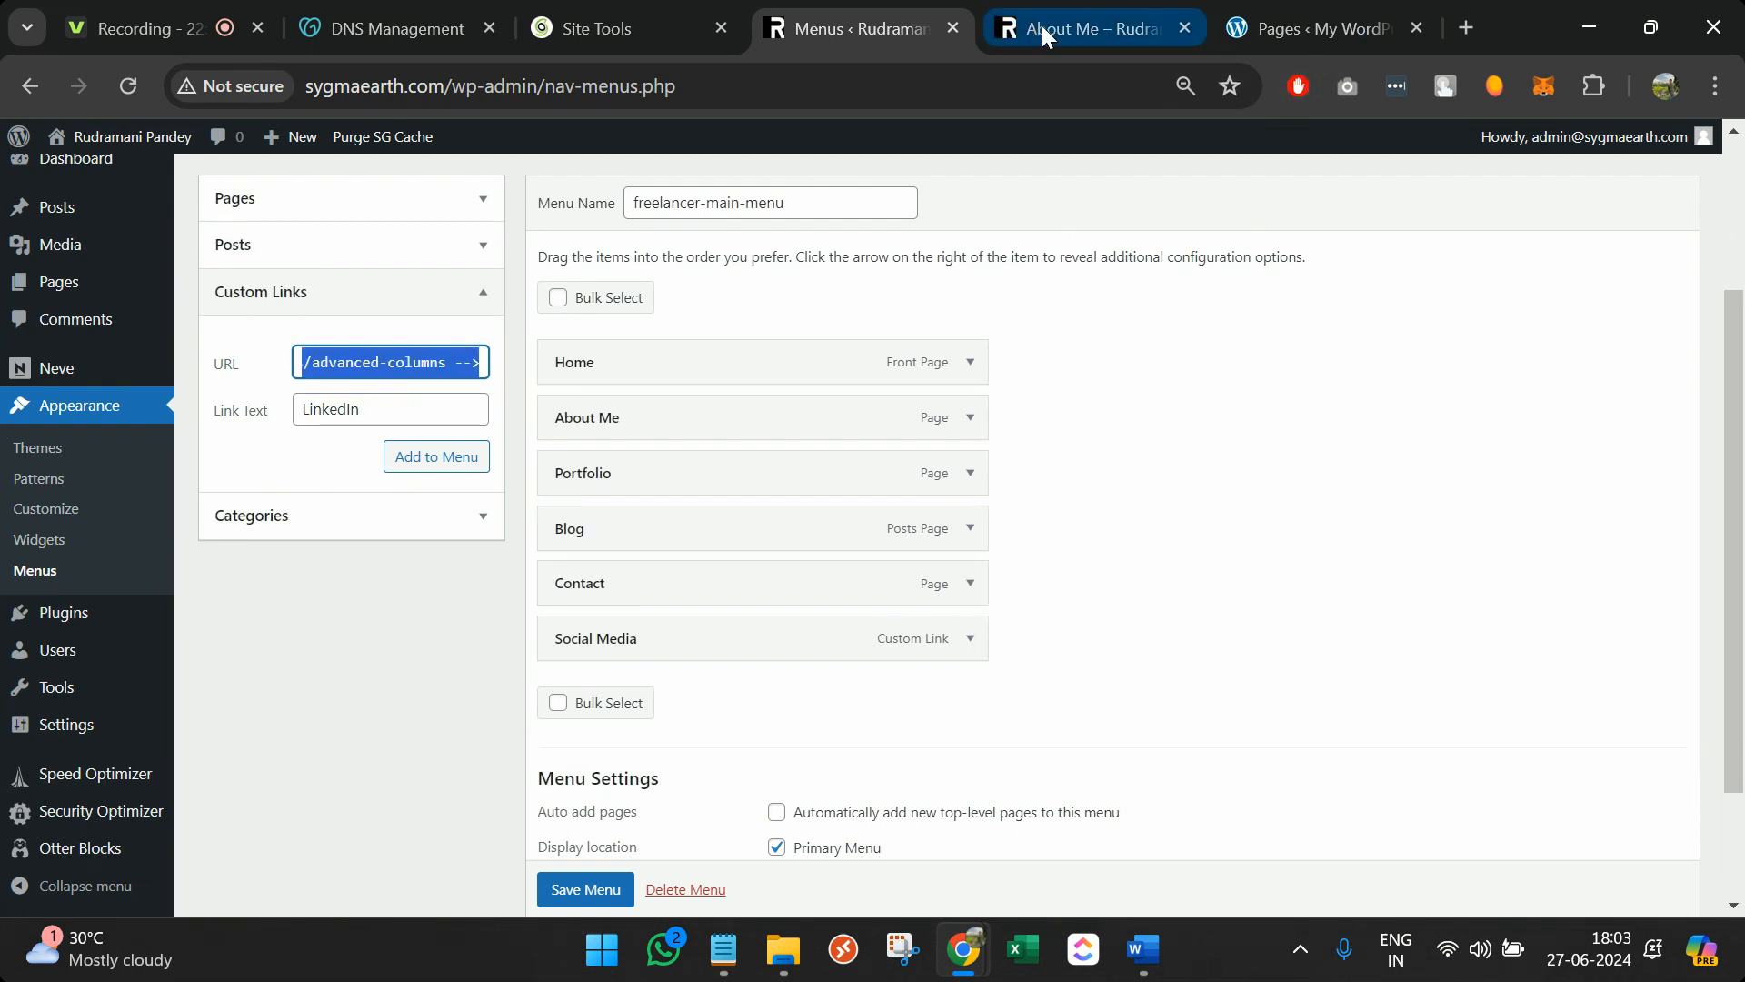
click(1467, 27)
text(li)
key(BackSpace)
key(BackSpace)
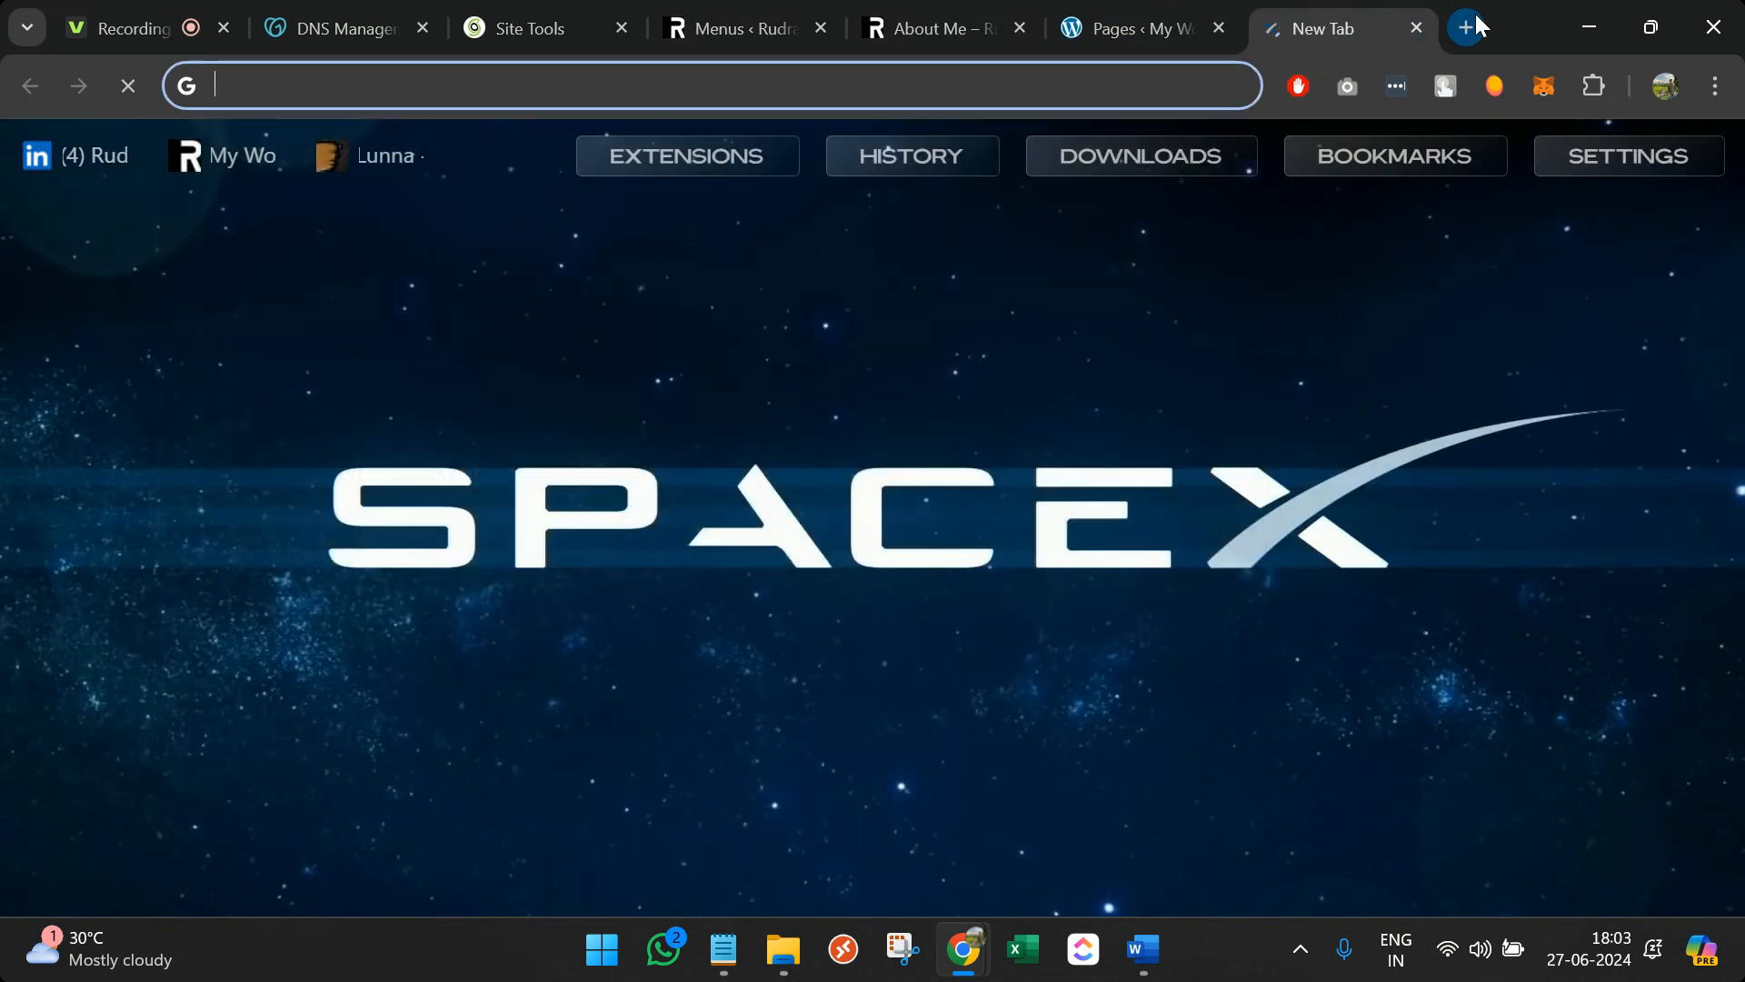
click(738, 18)
text(https://www.linkedin.com)
click(436, 456)
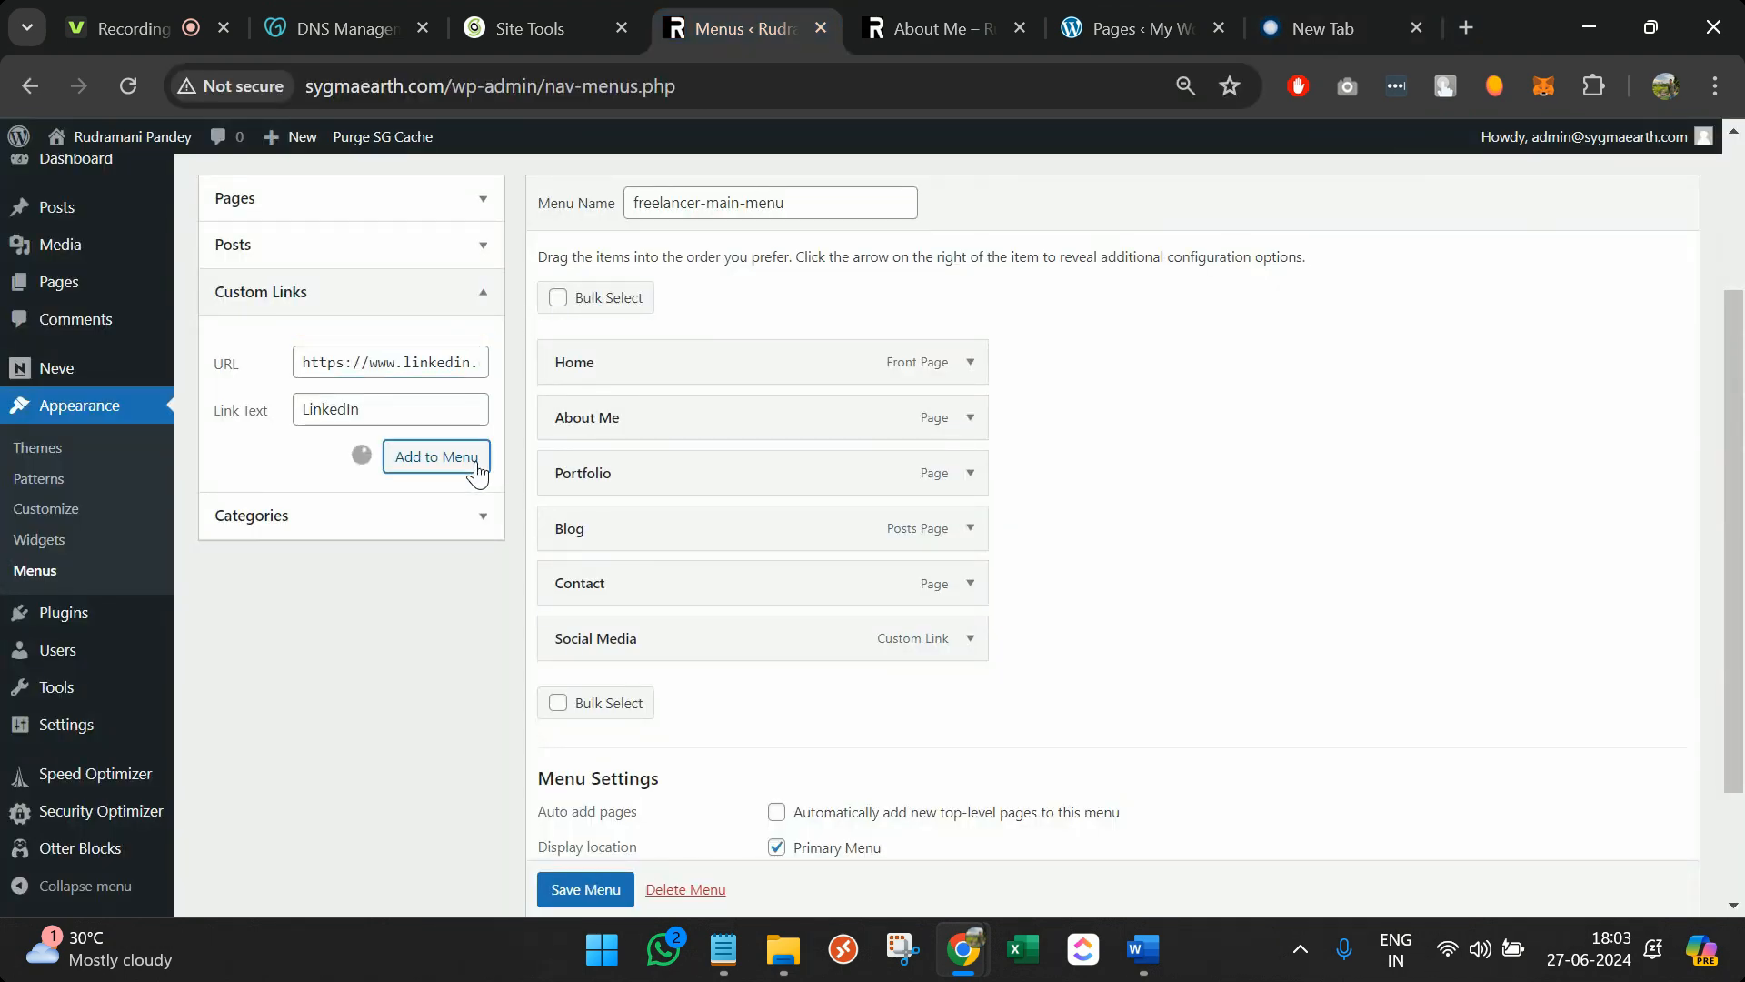
Add a Facebook custom link, nest the links under Social Media, and save the menu
key(Tab)
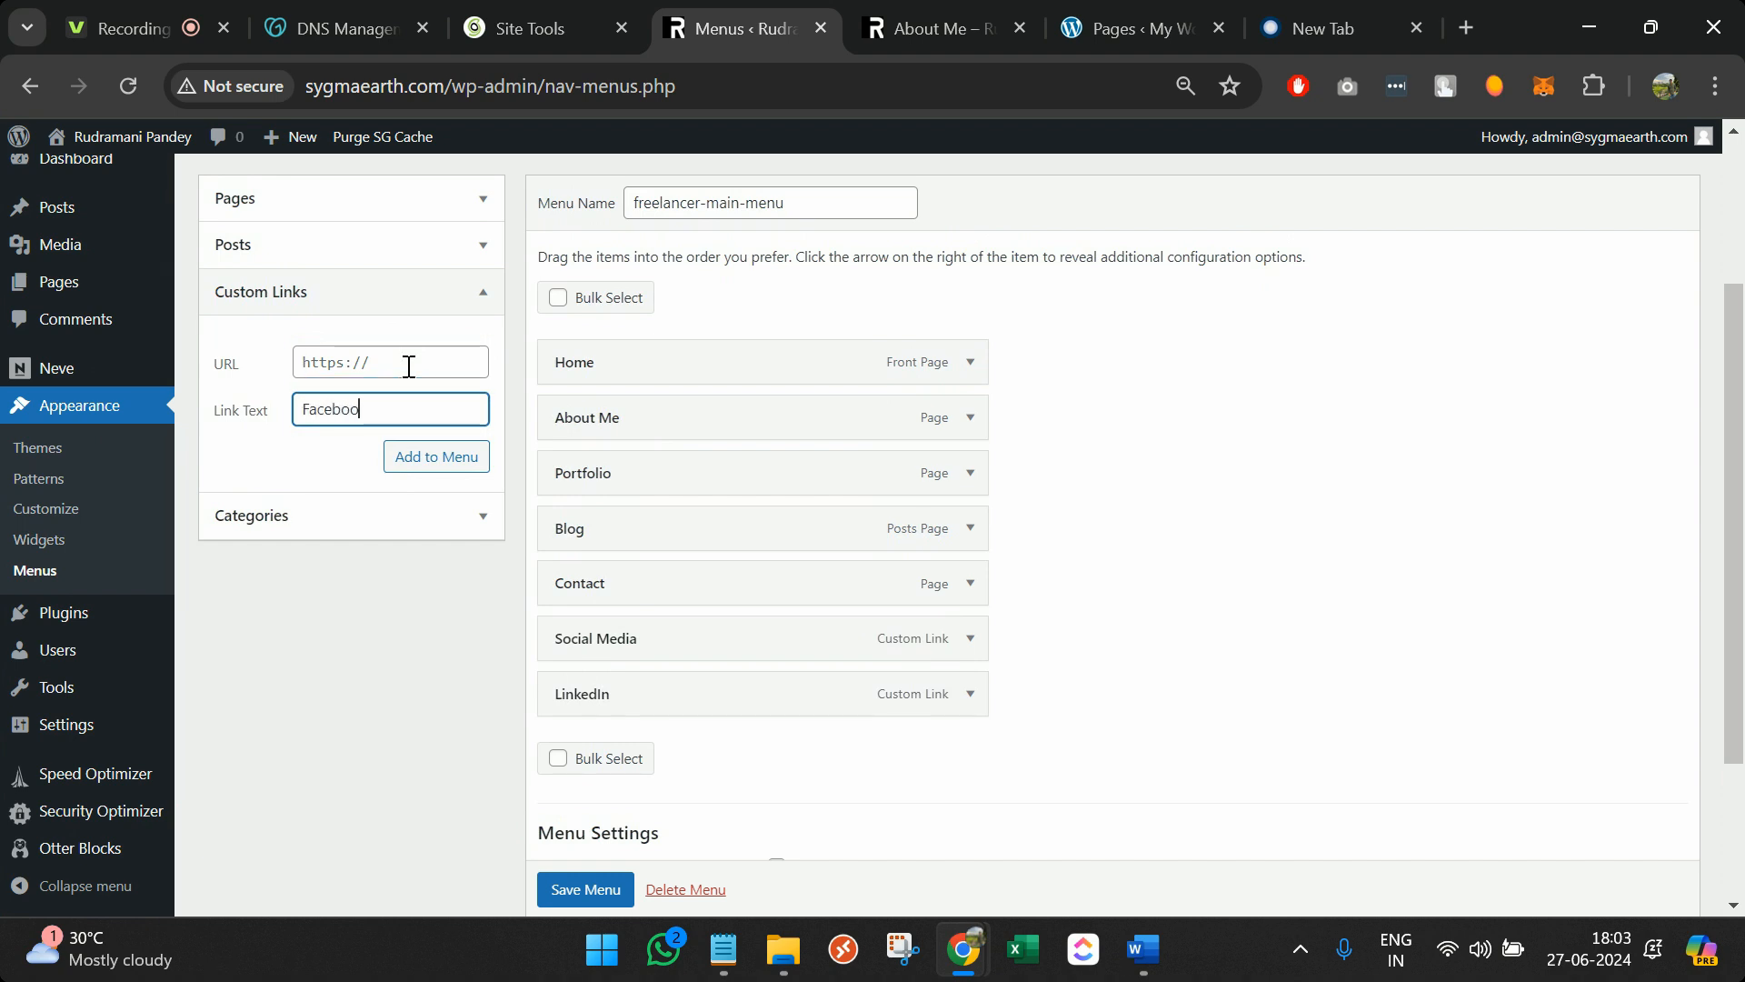
click(469, 84)
text(fa)
key(Escape)
click(387, 364)
text(https://www.facebook.com/)
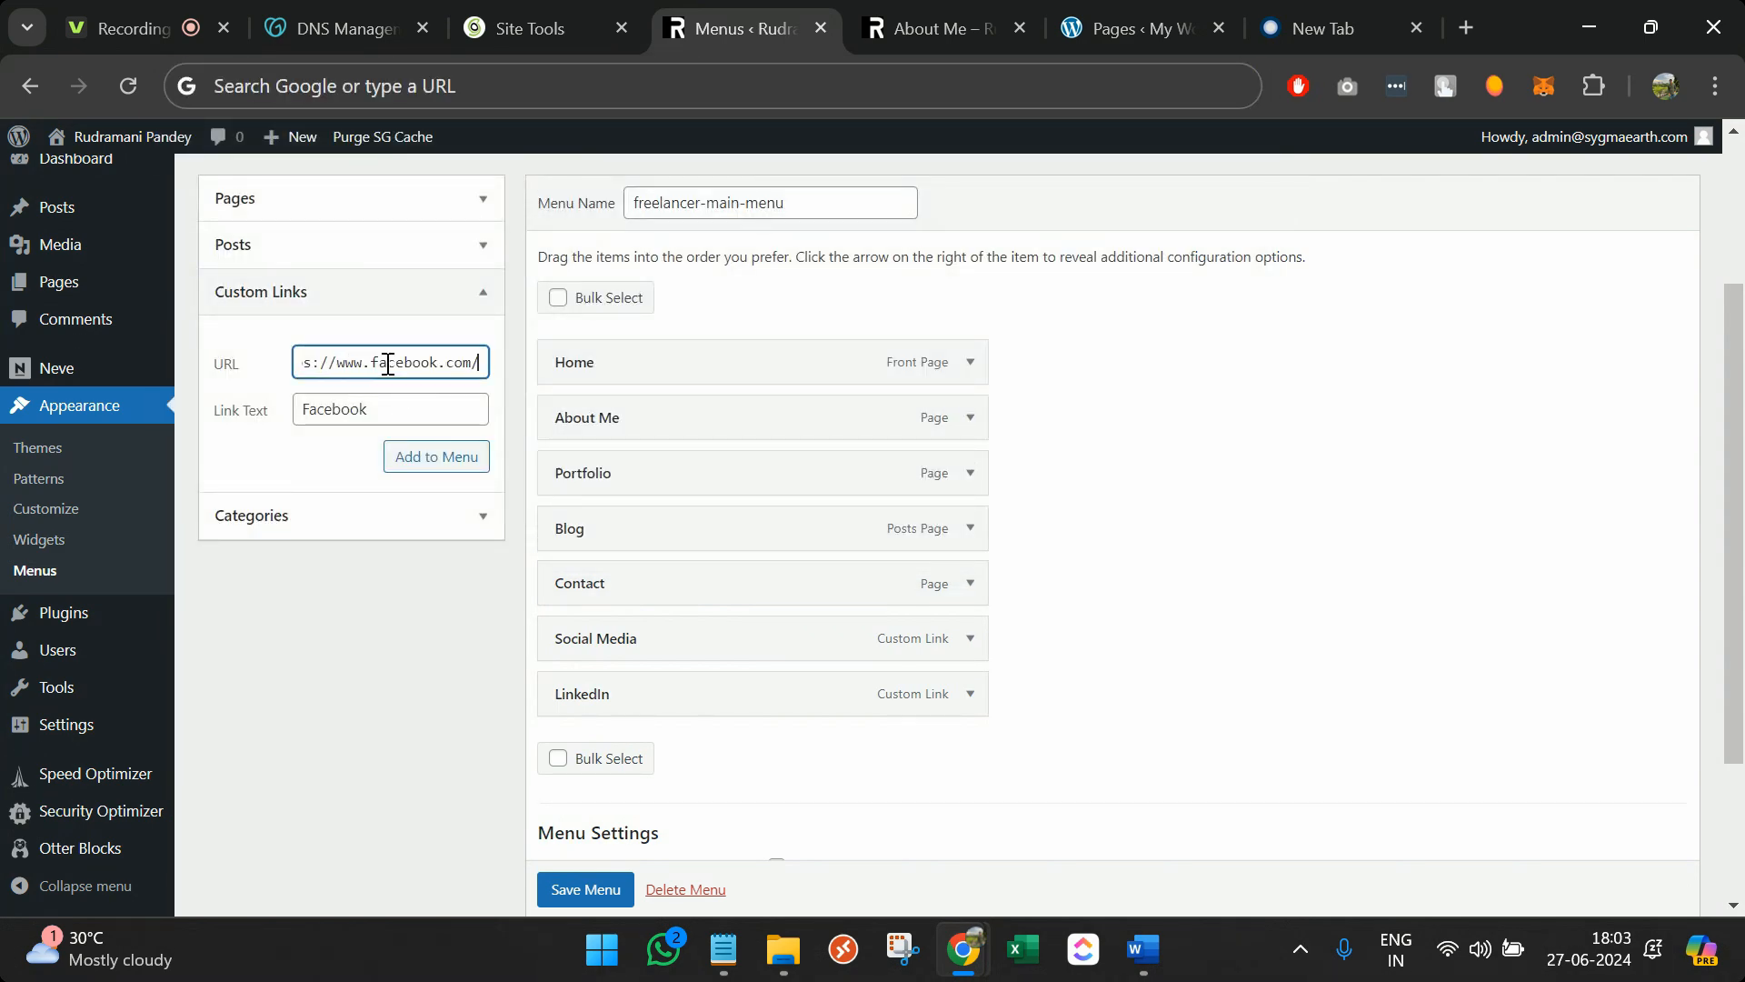
click(449, 456)
drag(706, 709, 792, 732)
click(627, 891)
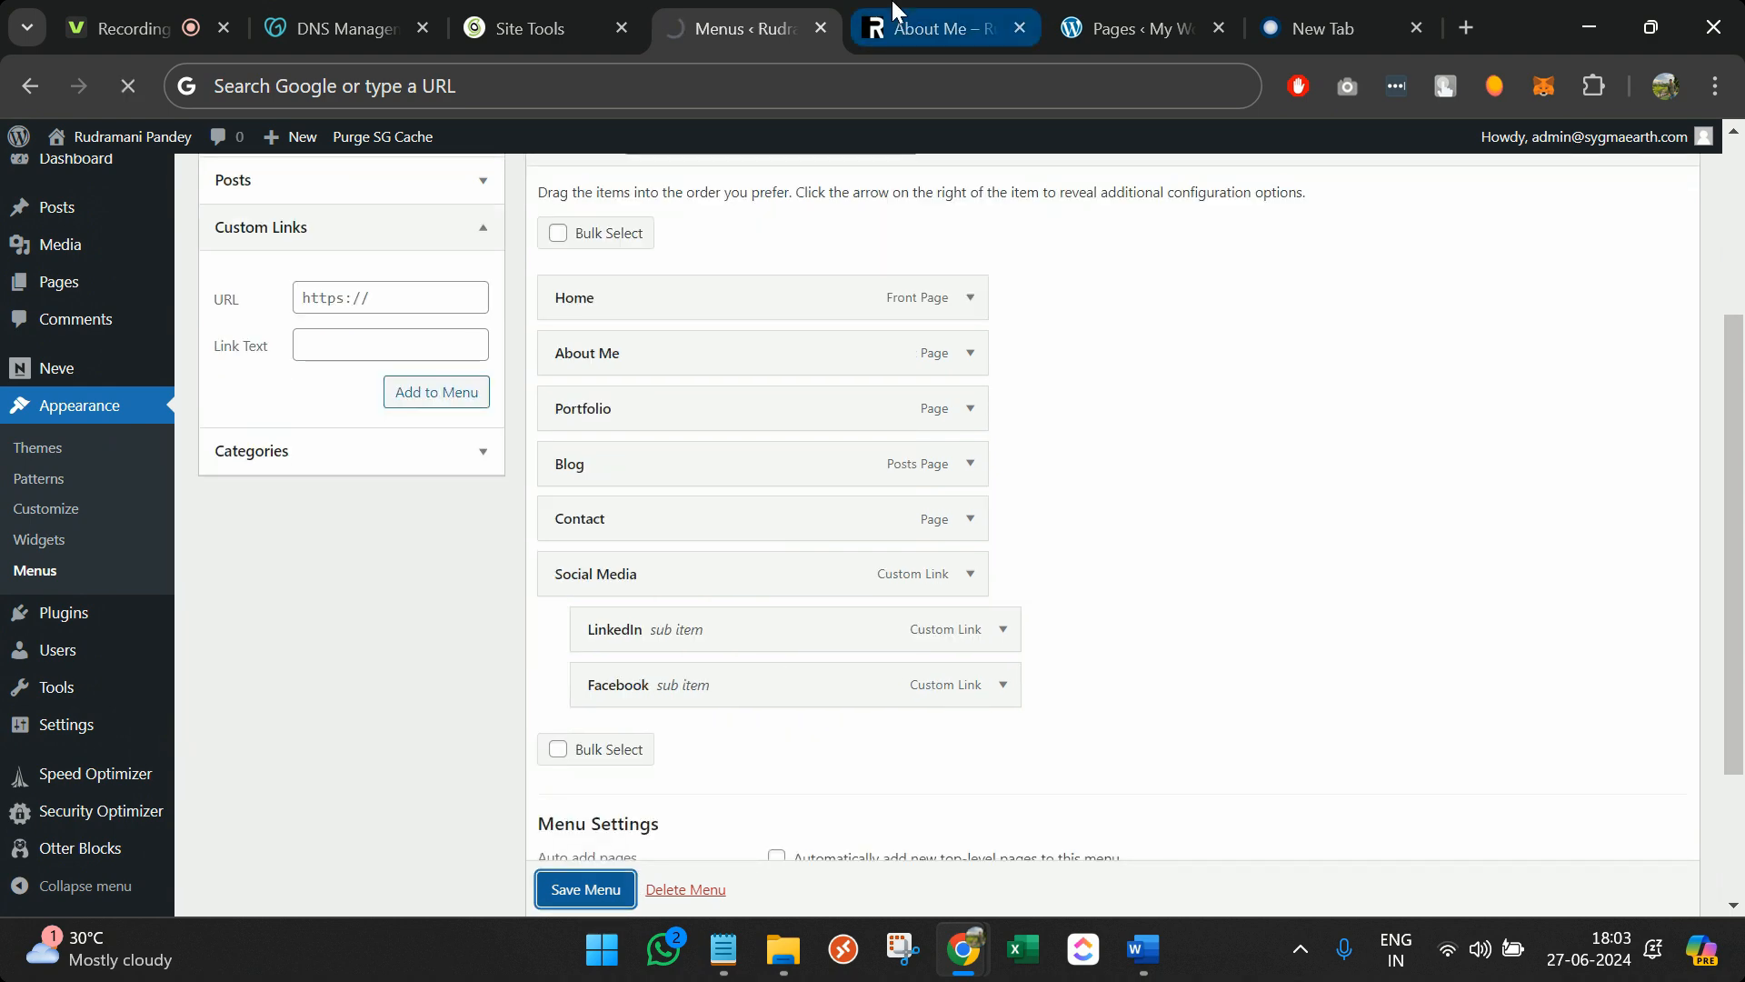
click(936, 28)
click(940, 79)
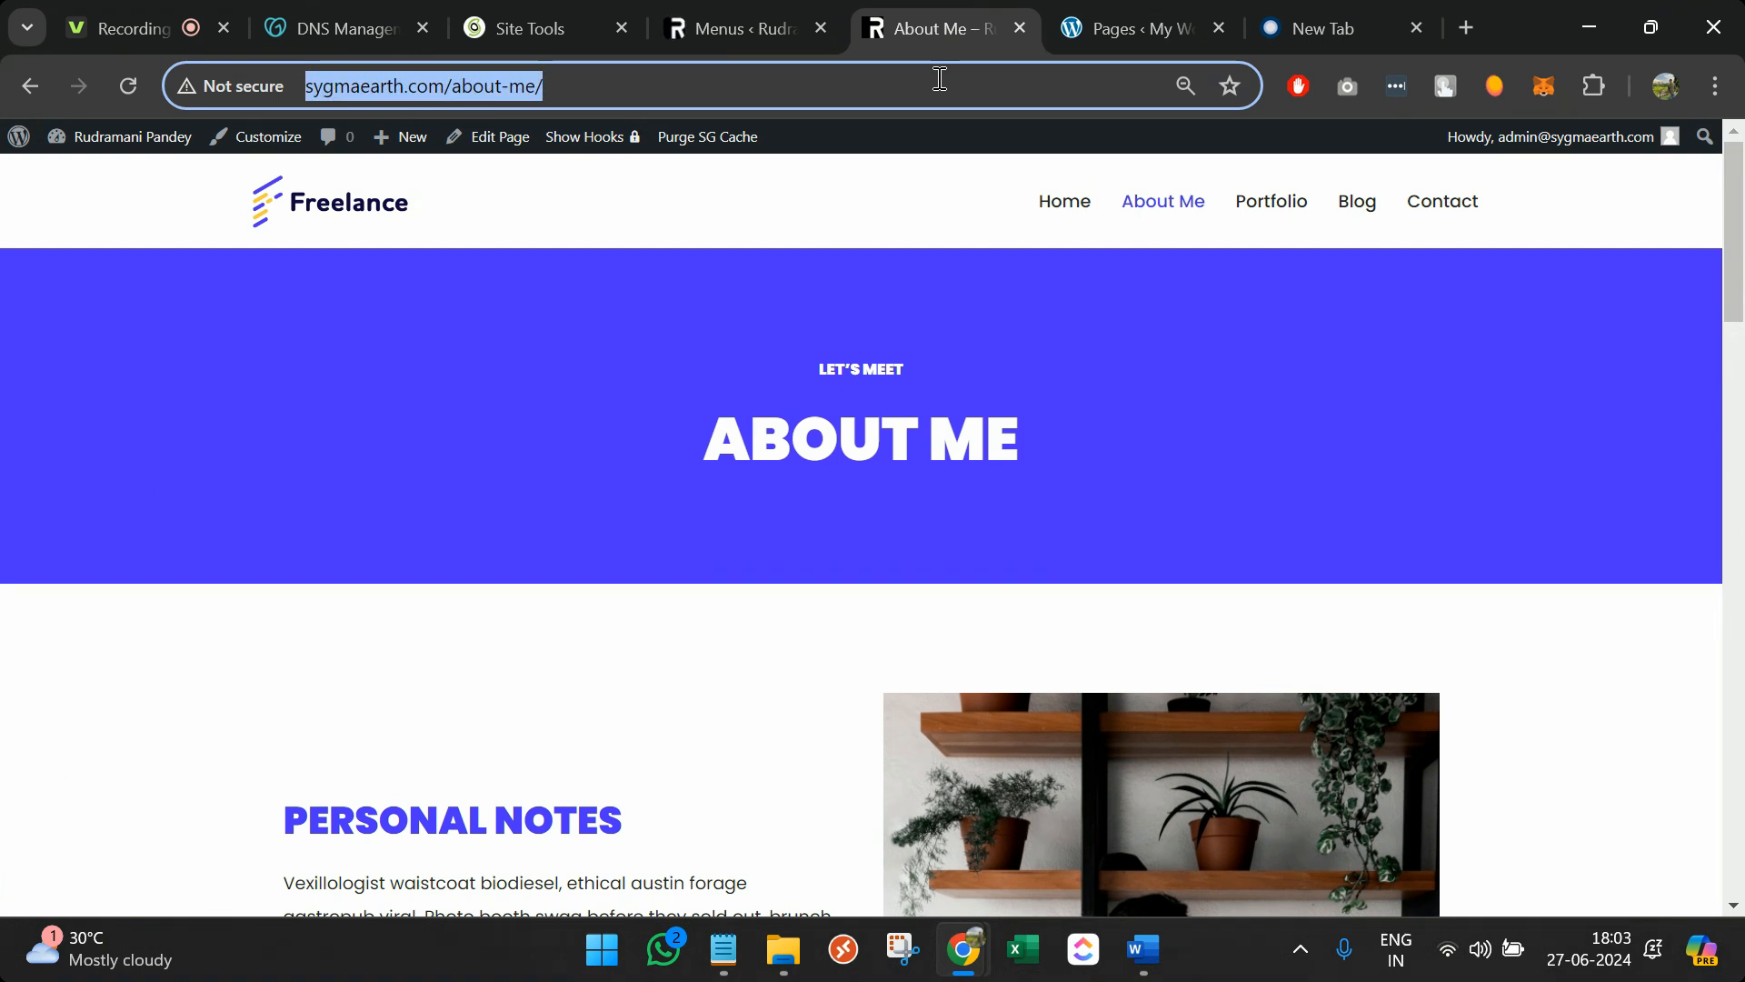
key(Return)
mouse_move(1388, 207)
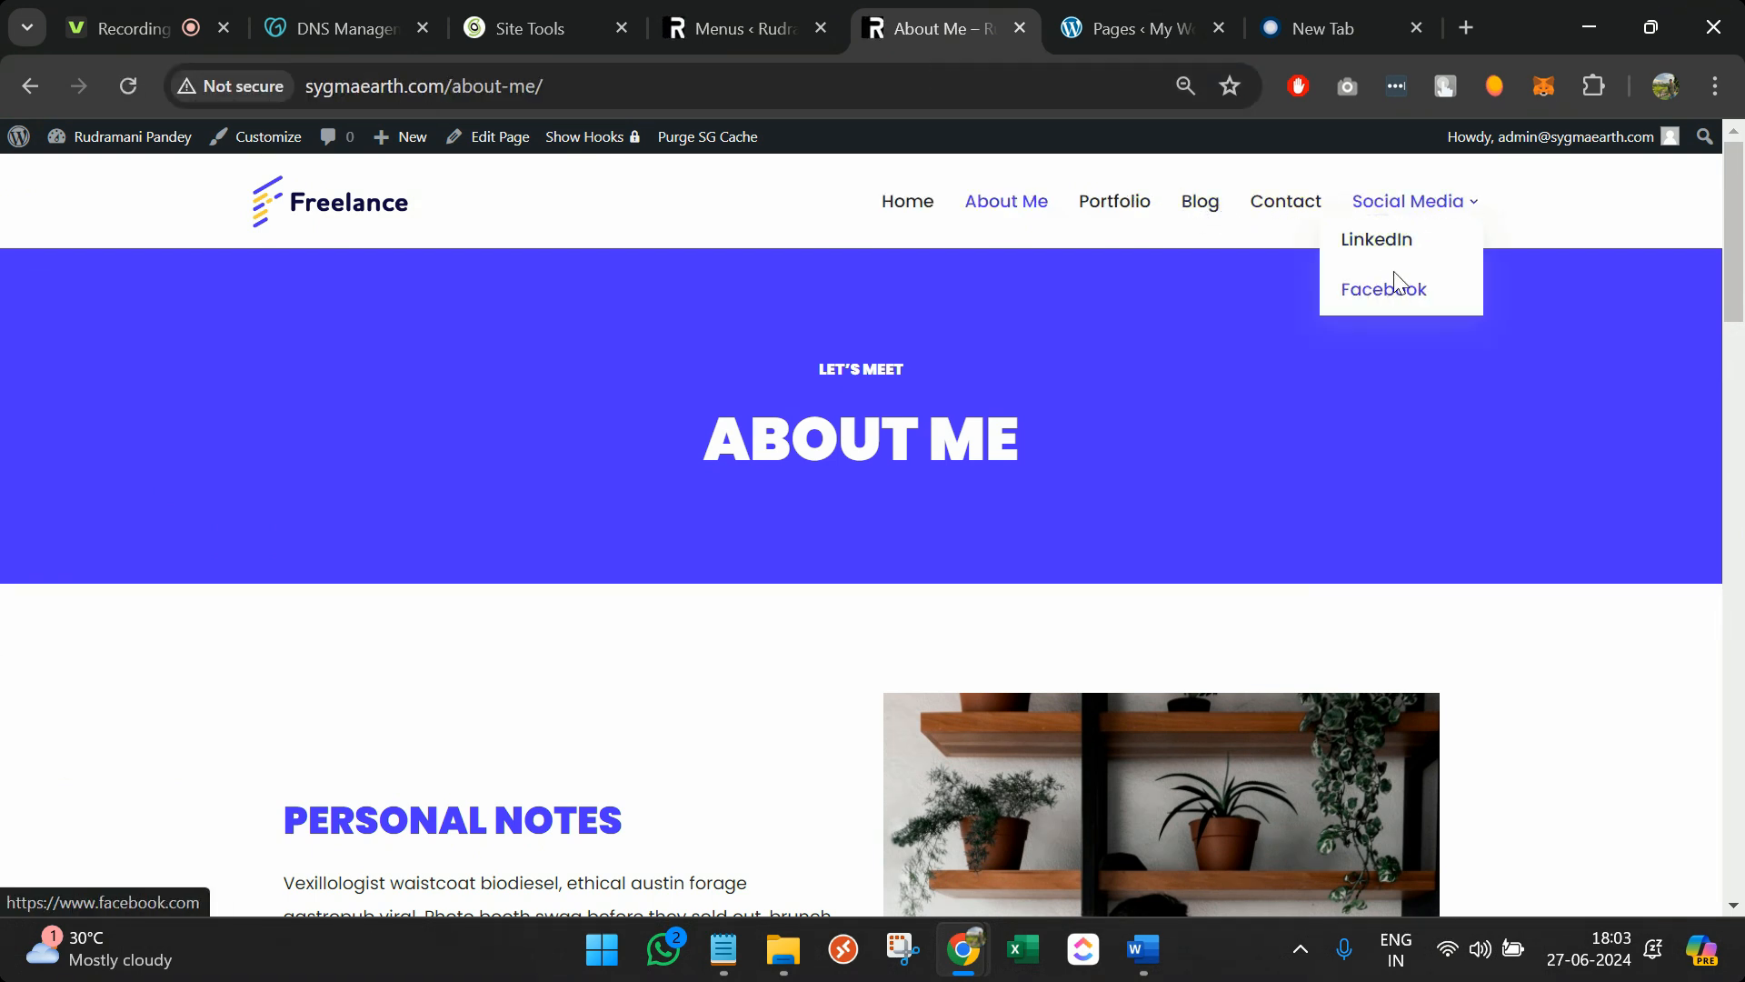
click(702, 13)
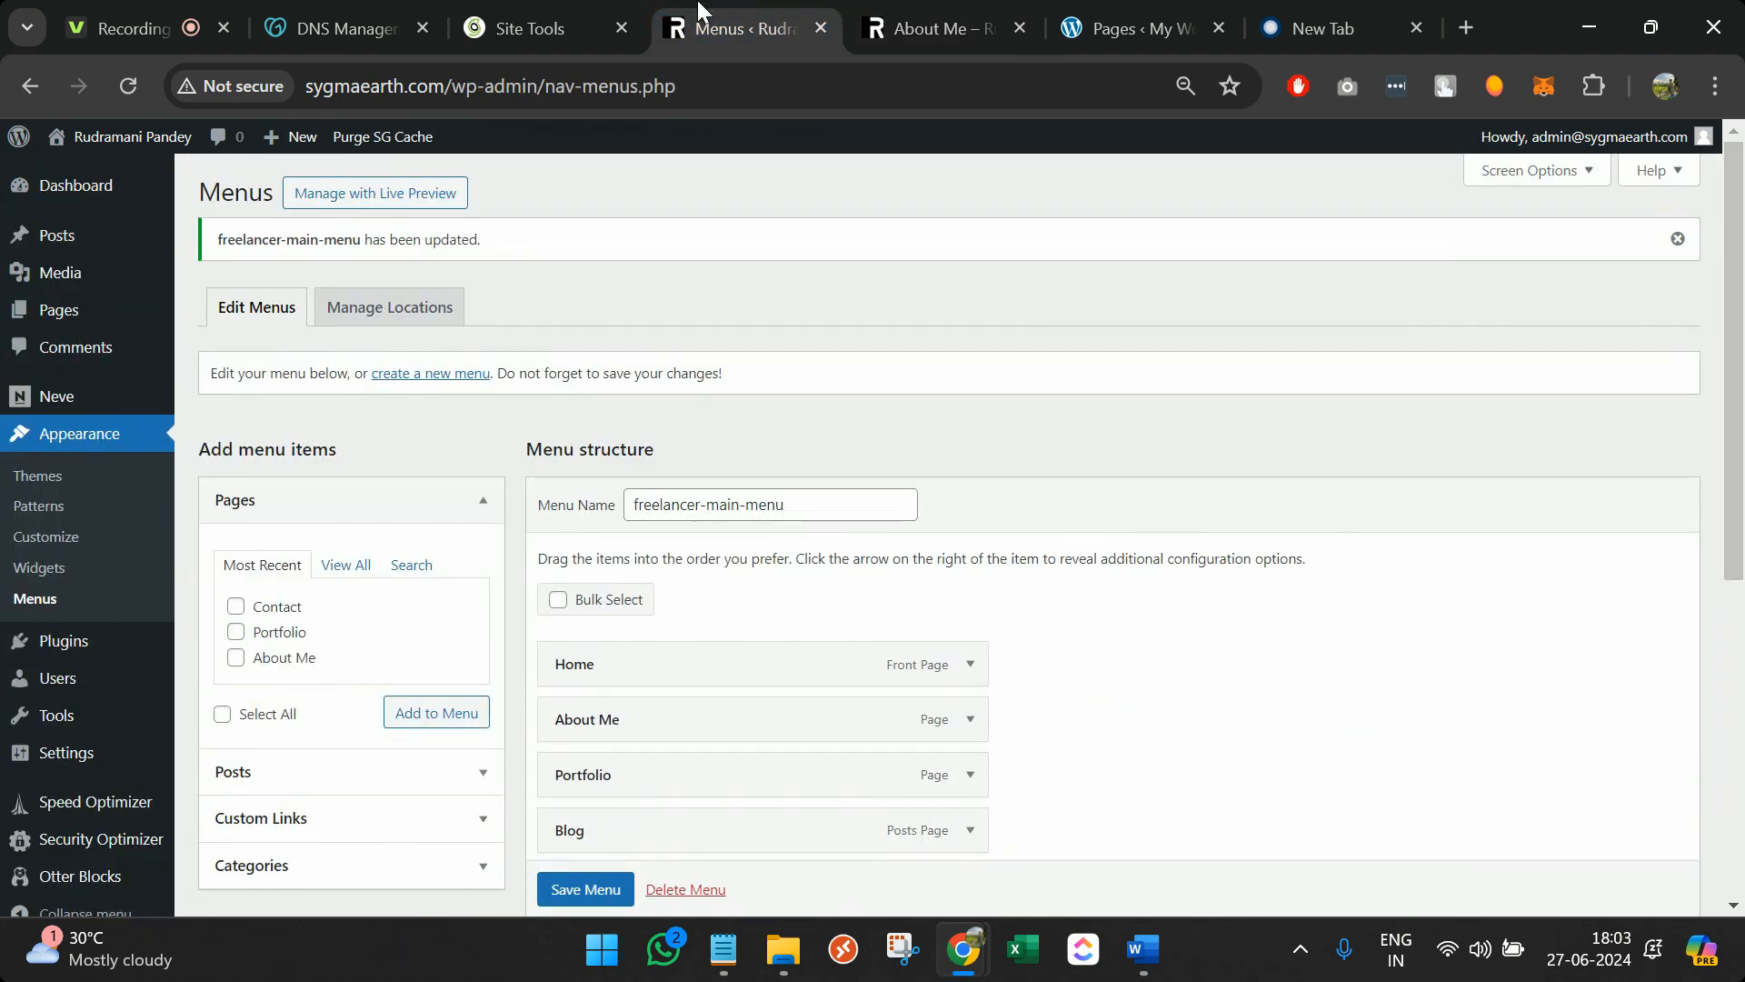
scroll(647, 481, down, 1)
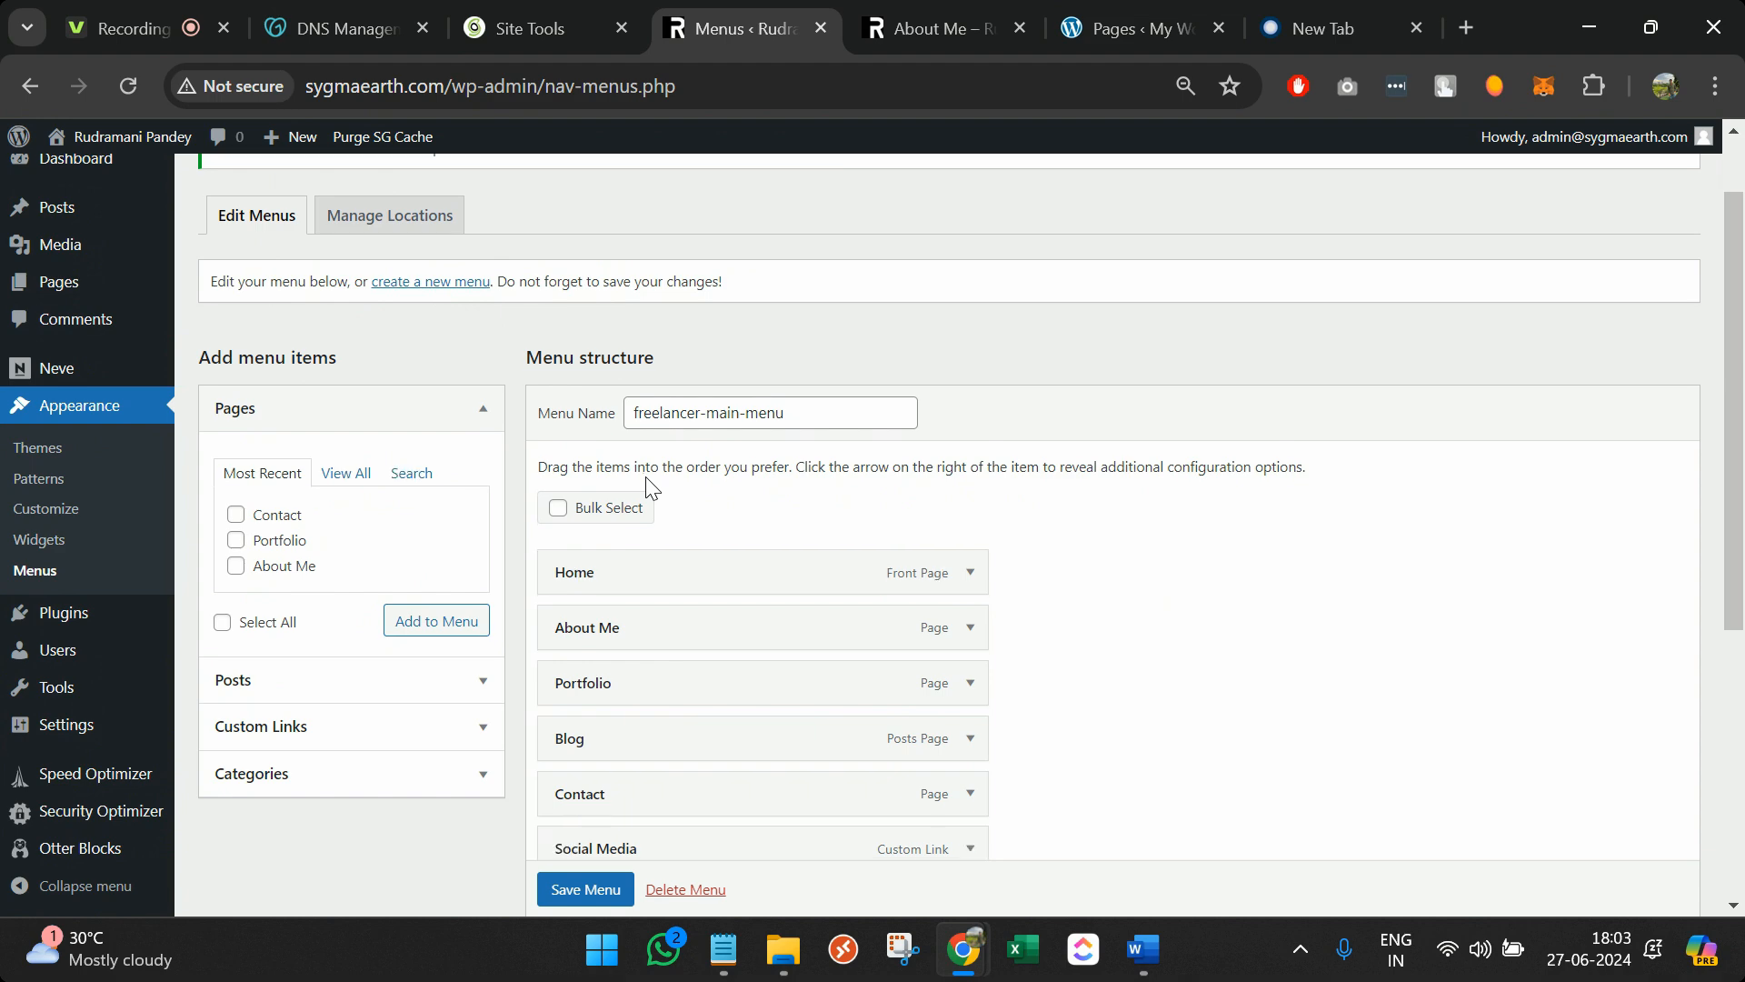
click(945, 18)
click(913, 204)
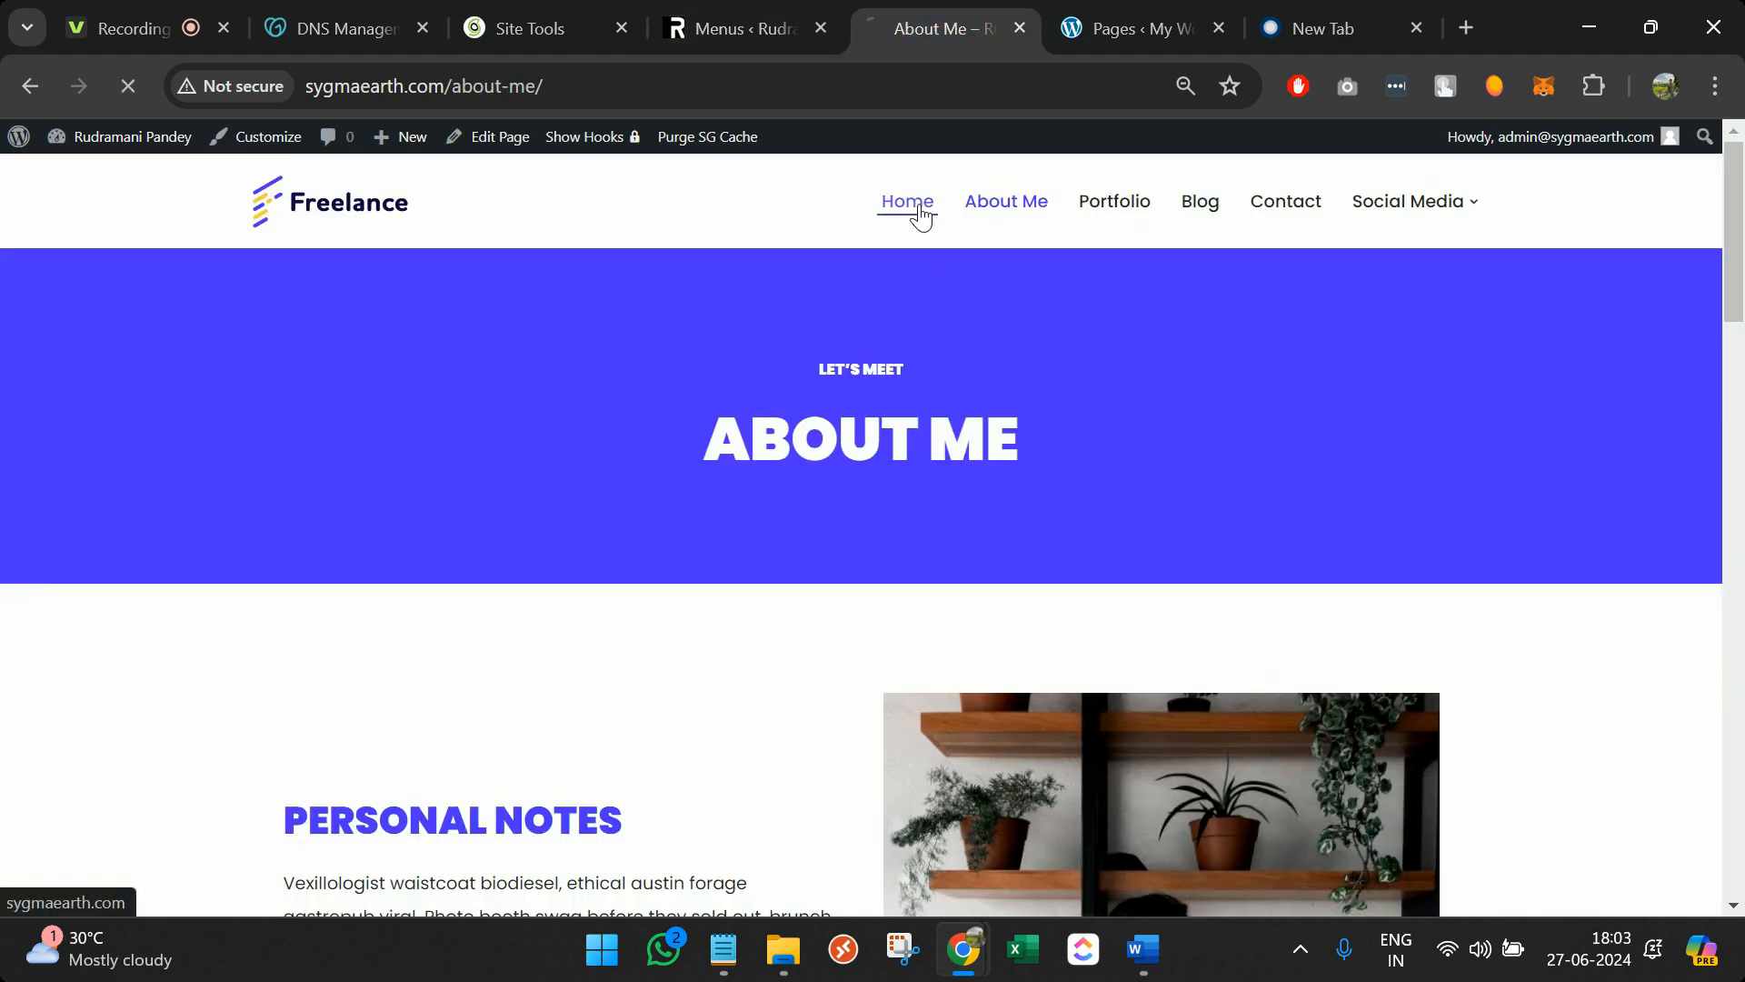
scroll(867, 447, down, 1)
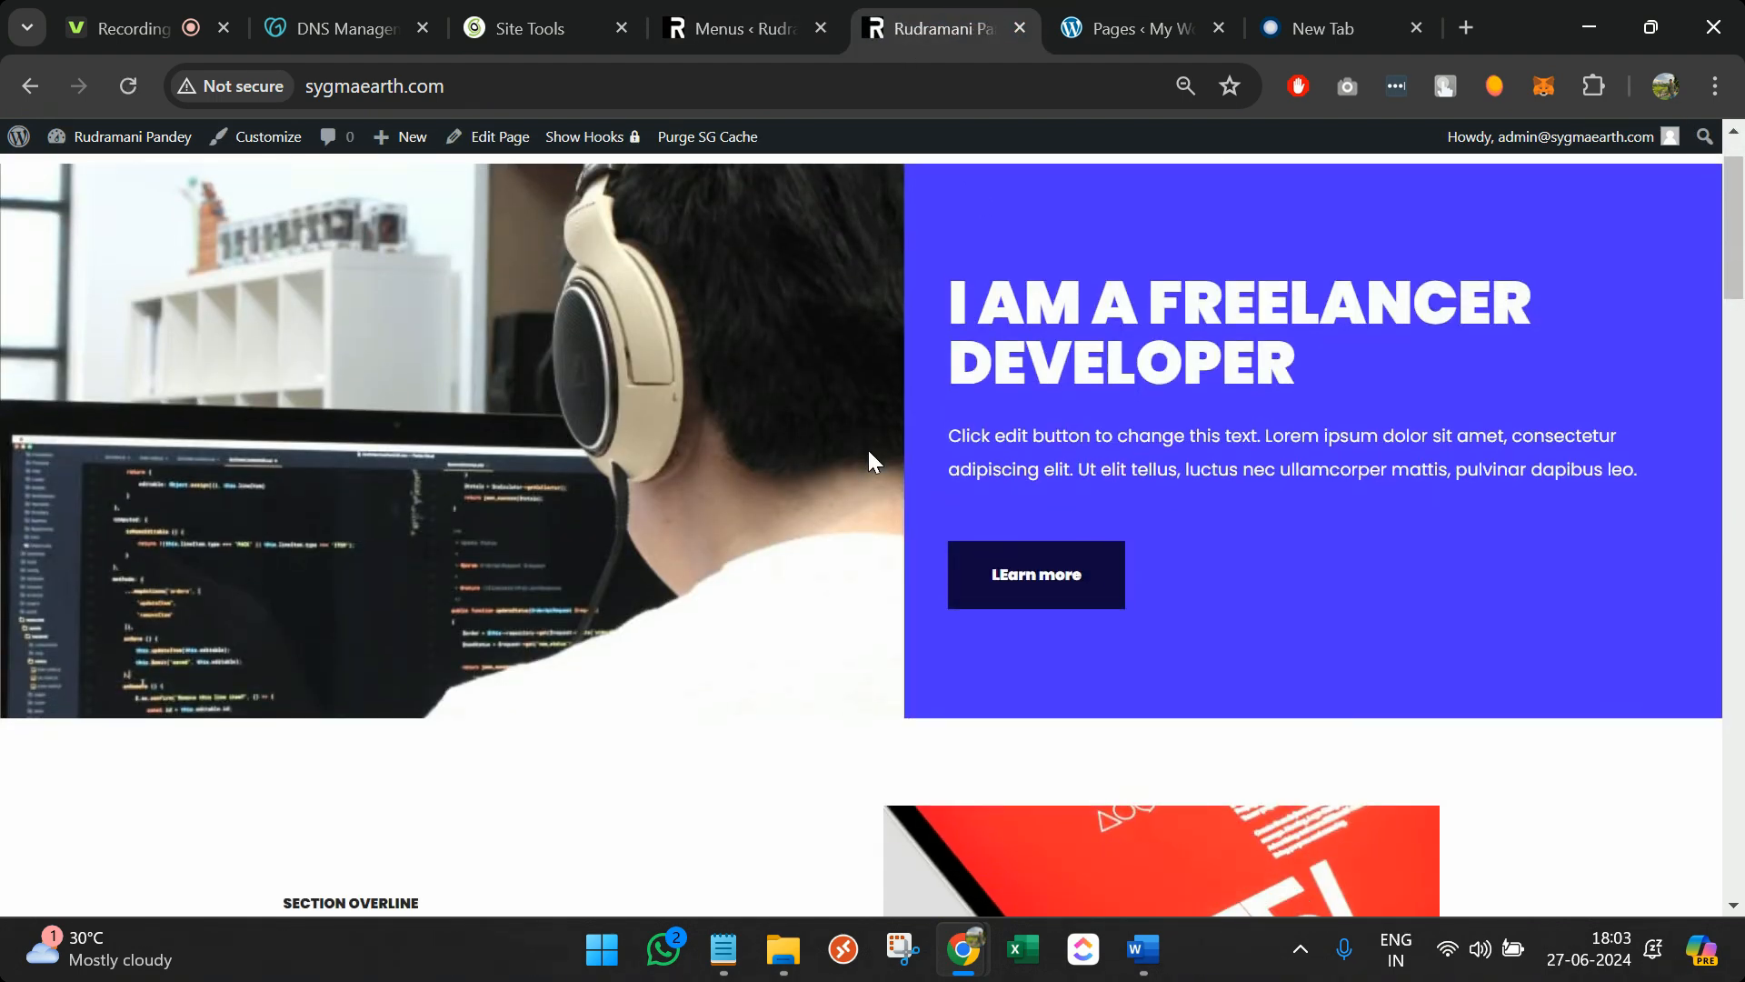
scroll(869, 450, down, 6)
scroll(869, 450, up, 7)
mouse_move(1402, 211)
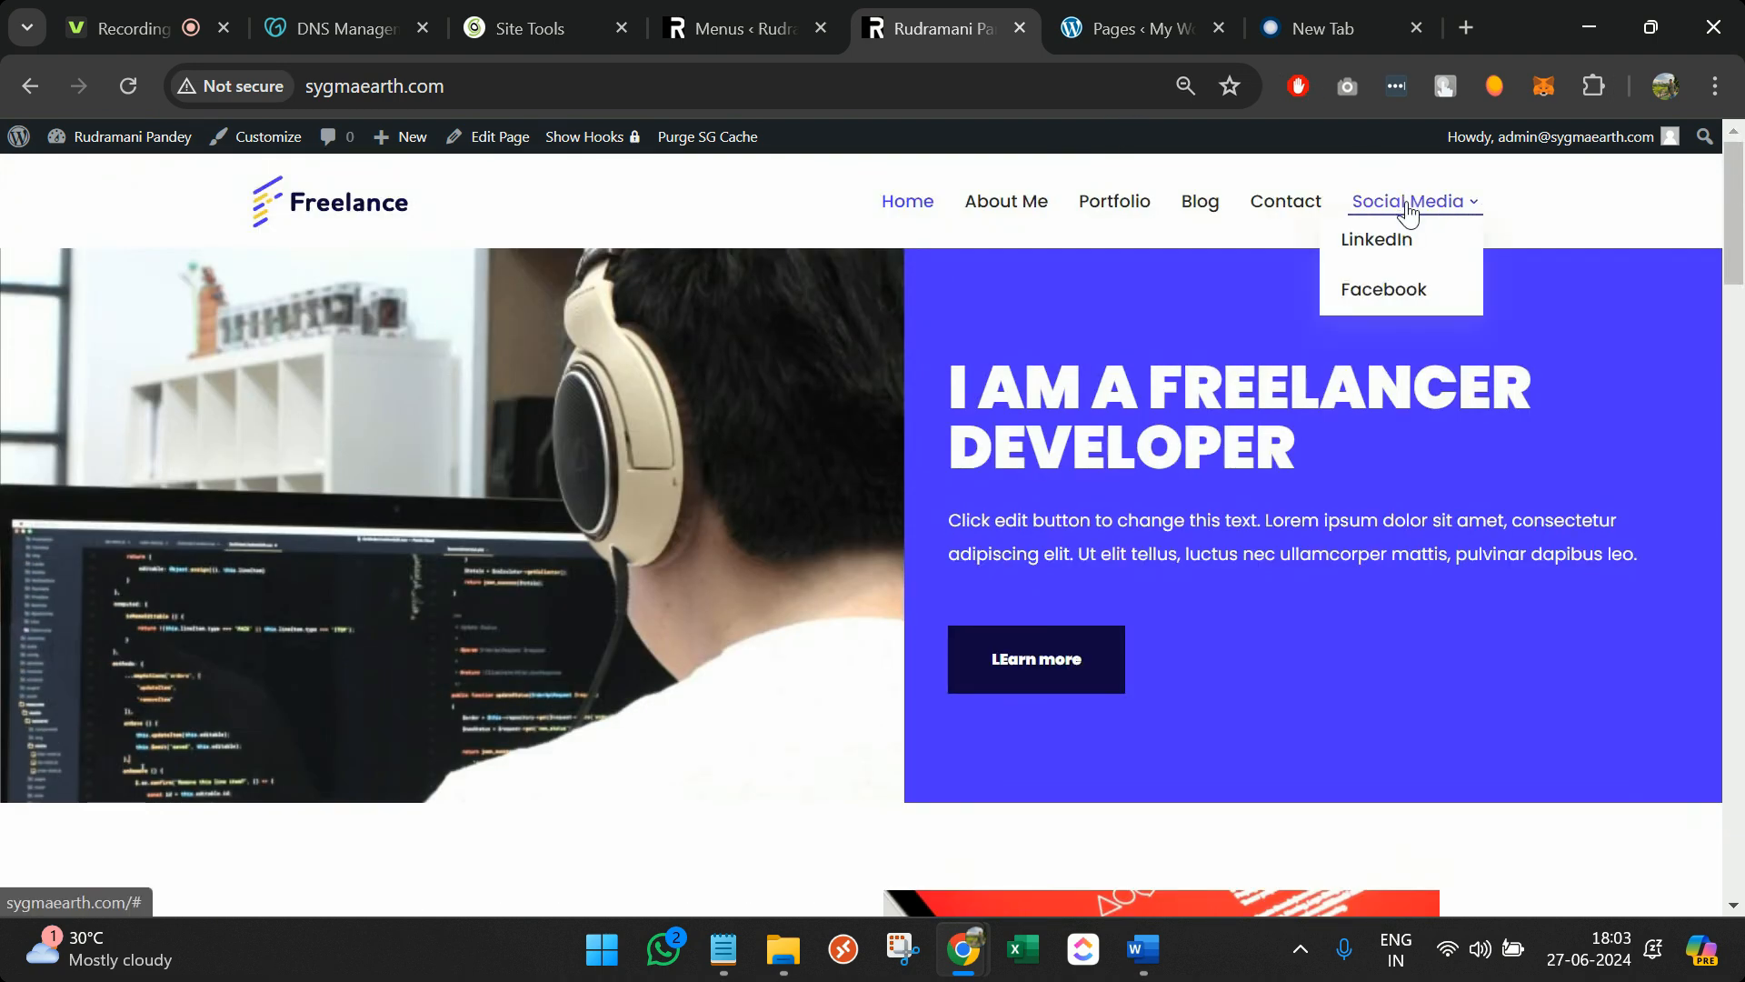
click(783, 11)
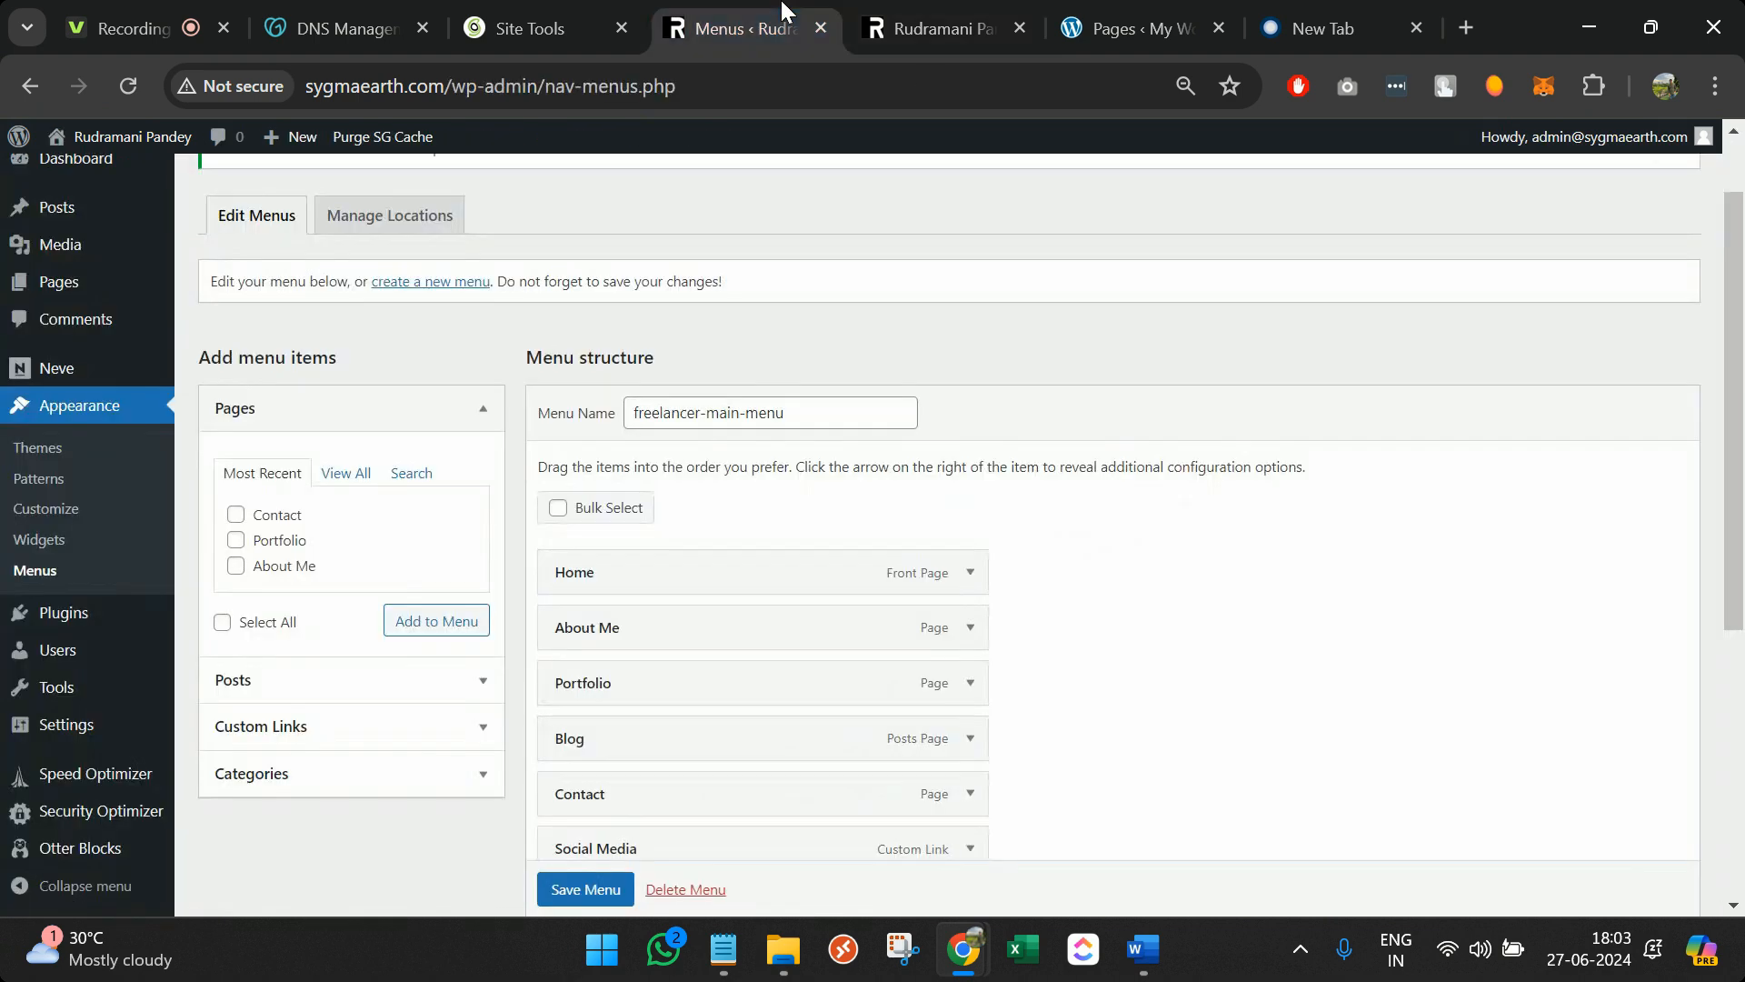
scroll(413, 536, down, 1)
scroll(200, 782, down, 1)
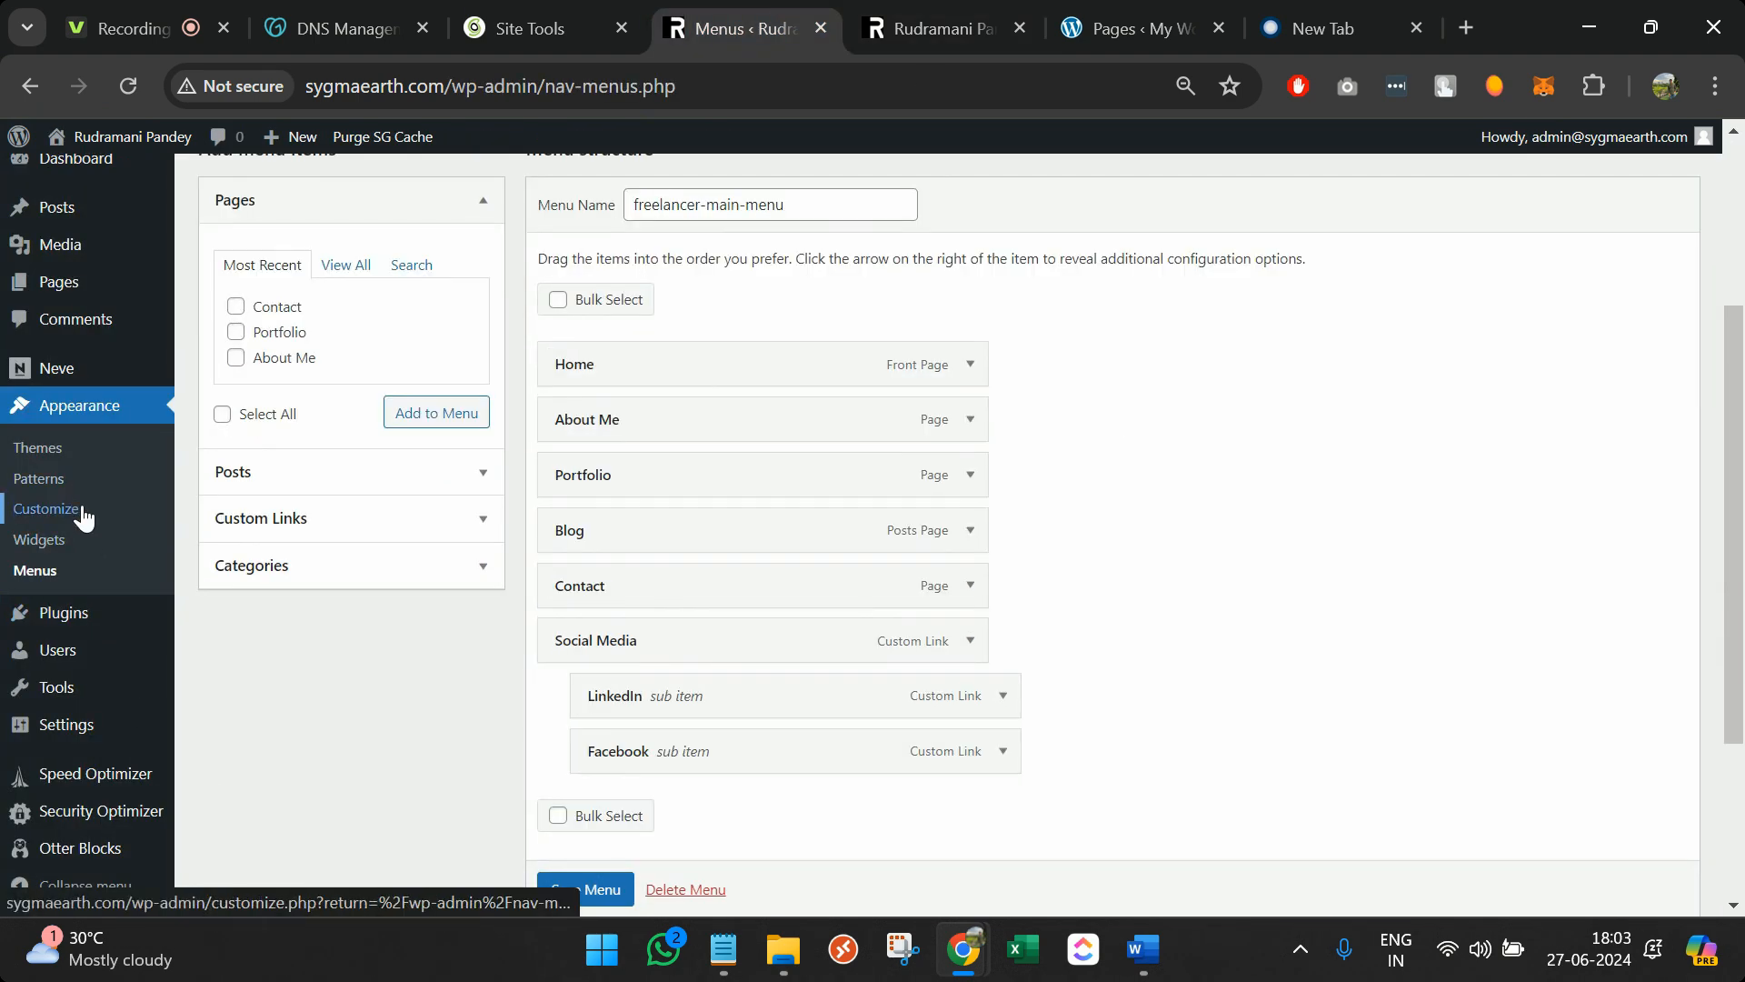
scroll(537, 525, up, 1)
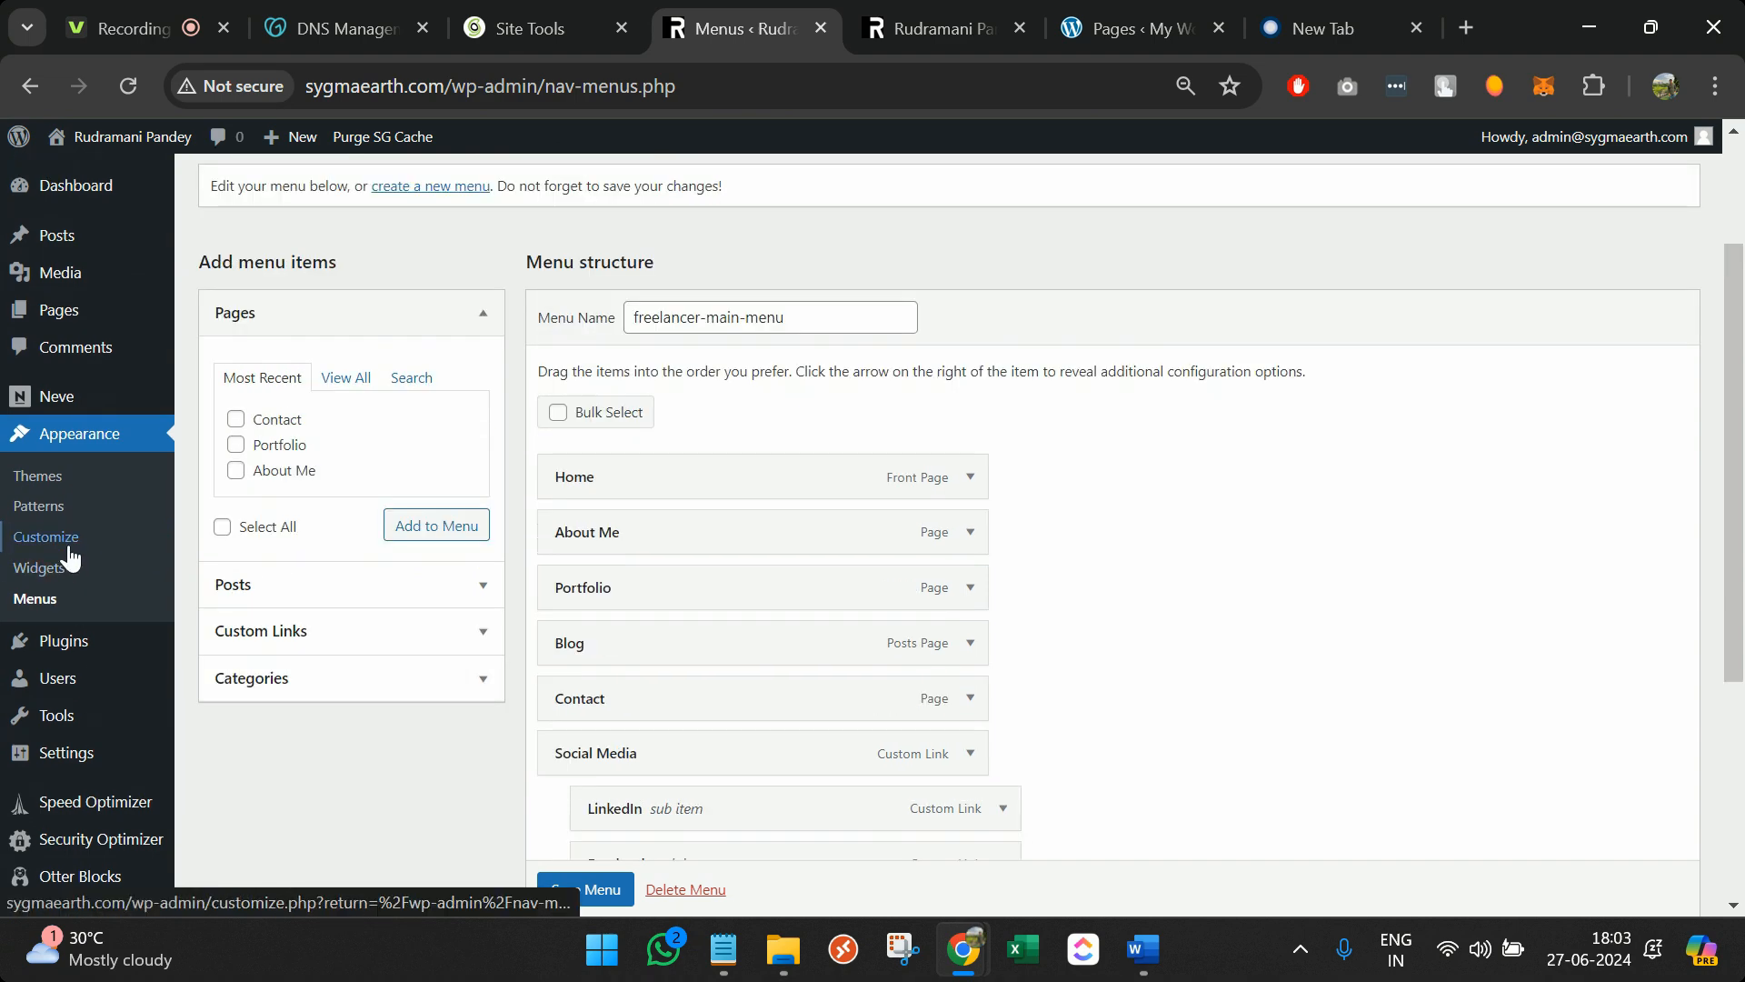
click(867, 7)
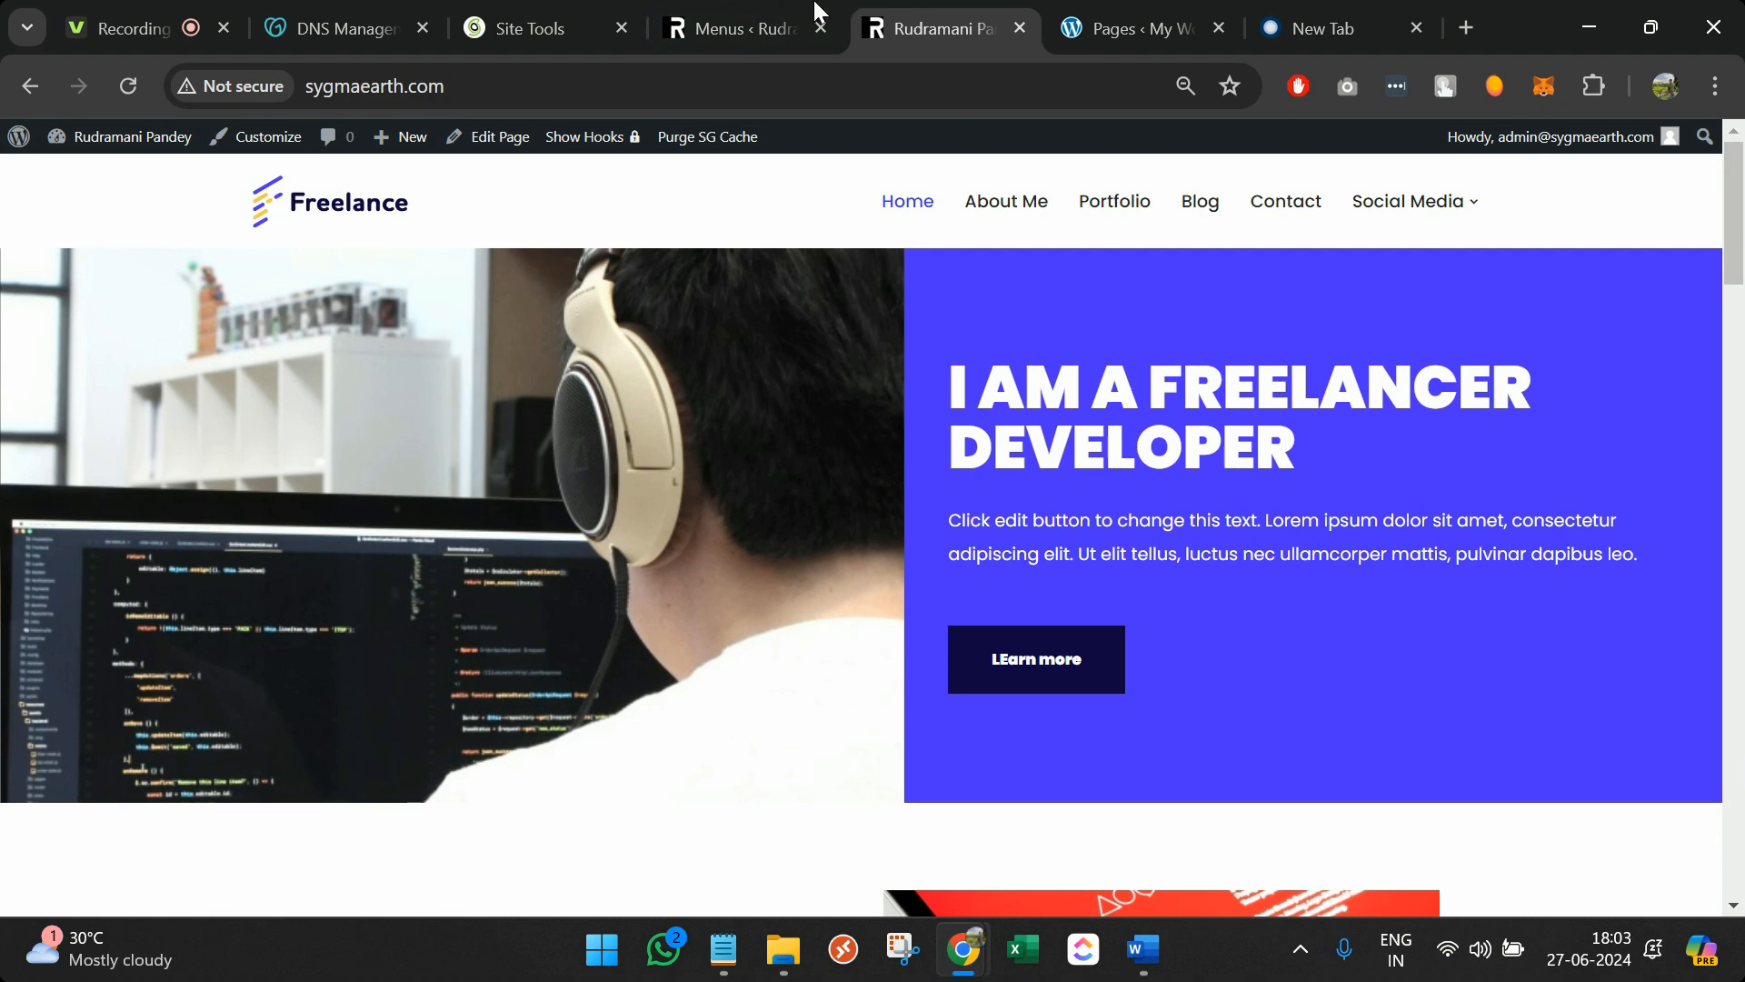
Choose rude-labs-logo.png as the new header logo in Logo & Site Identity
click(816, 11)
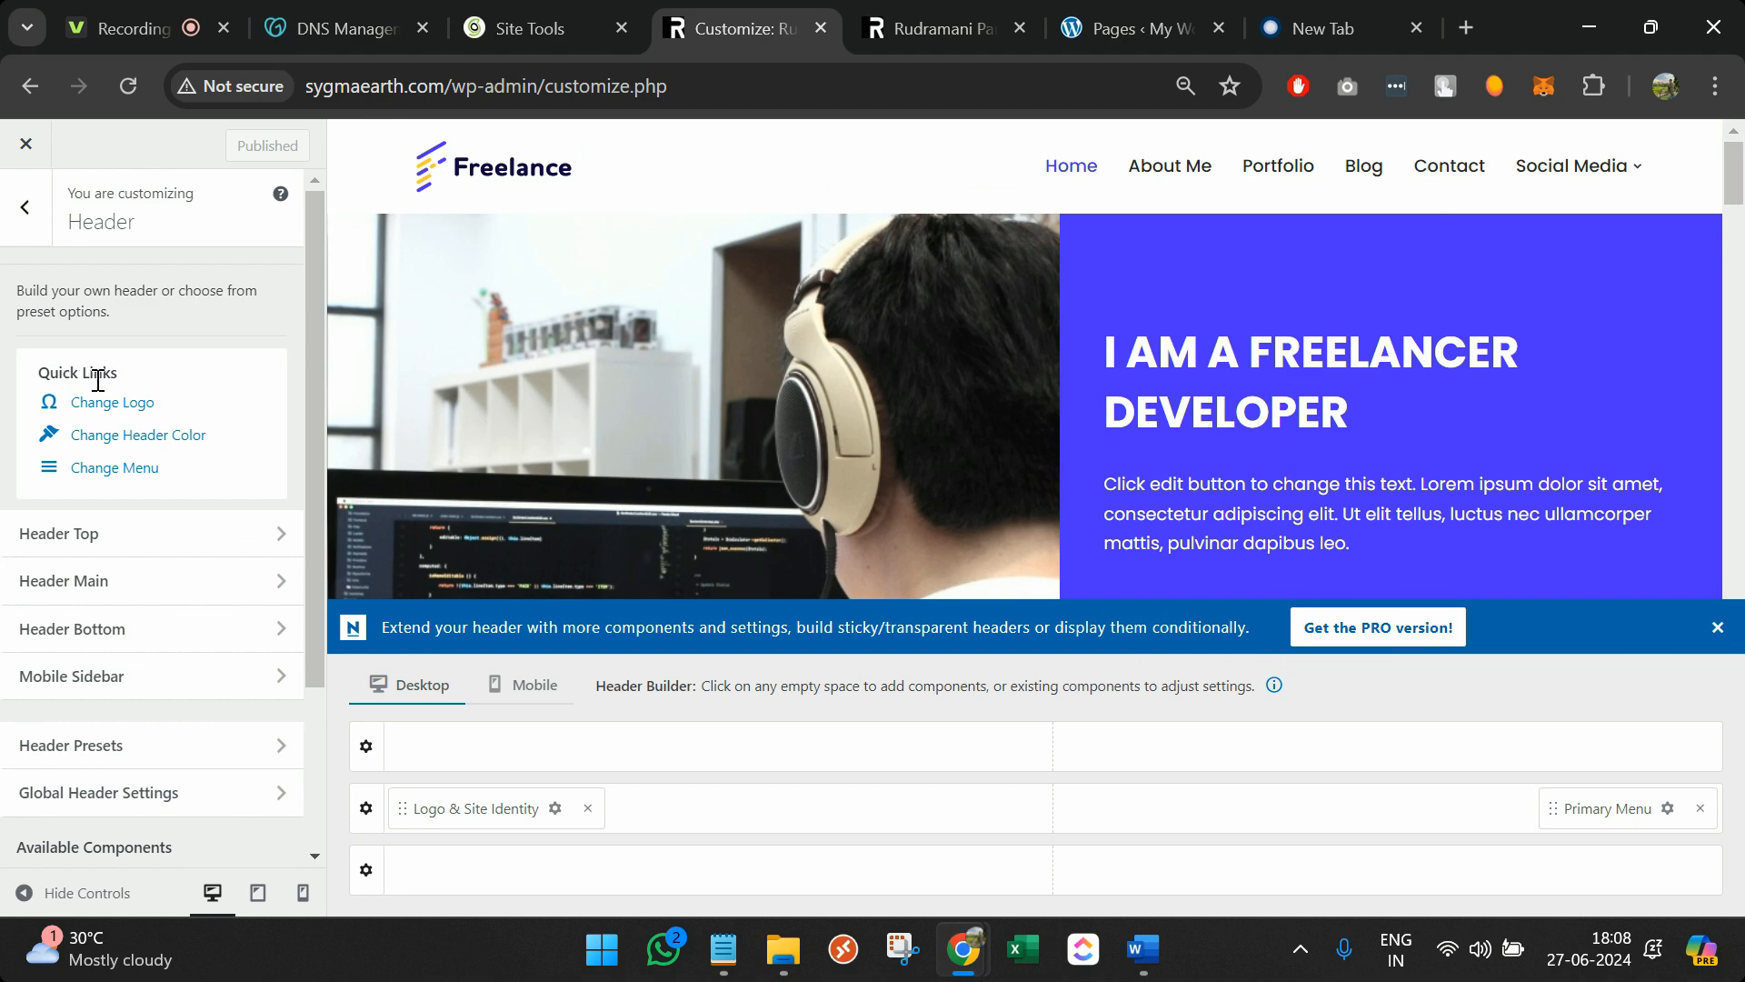
click(113, 411)
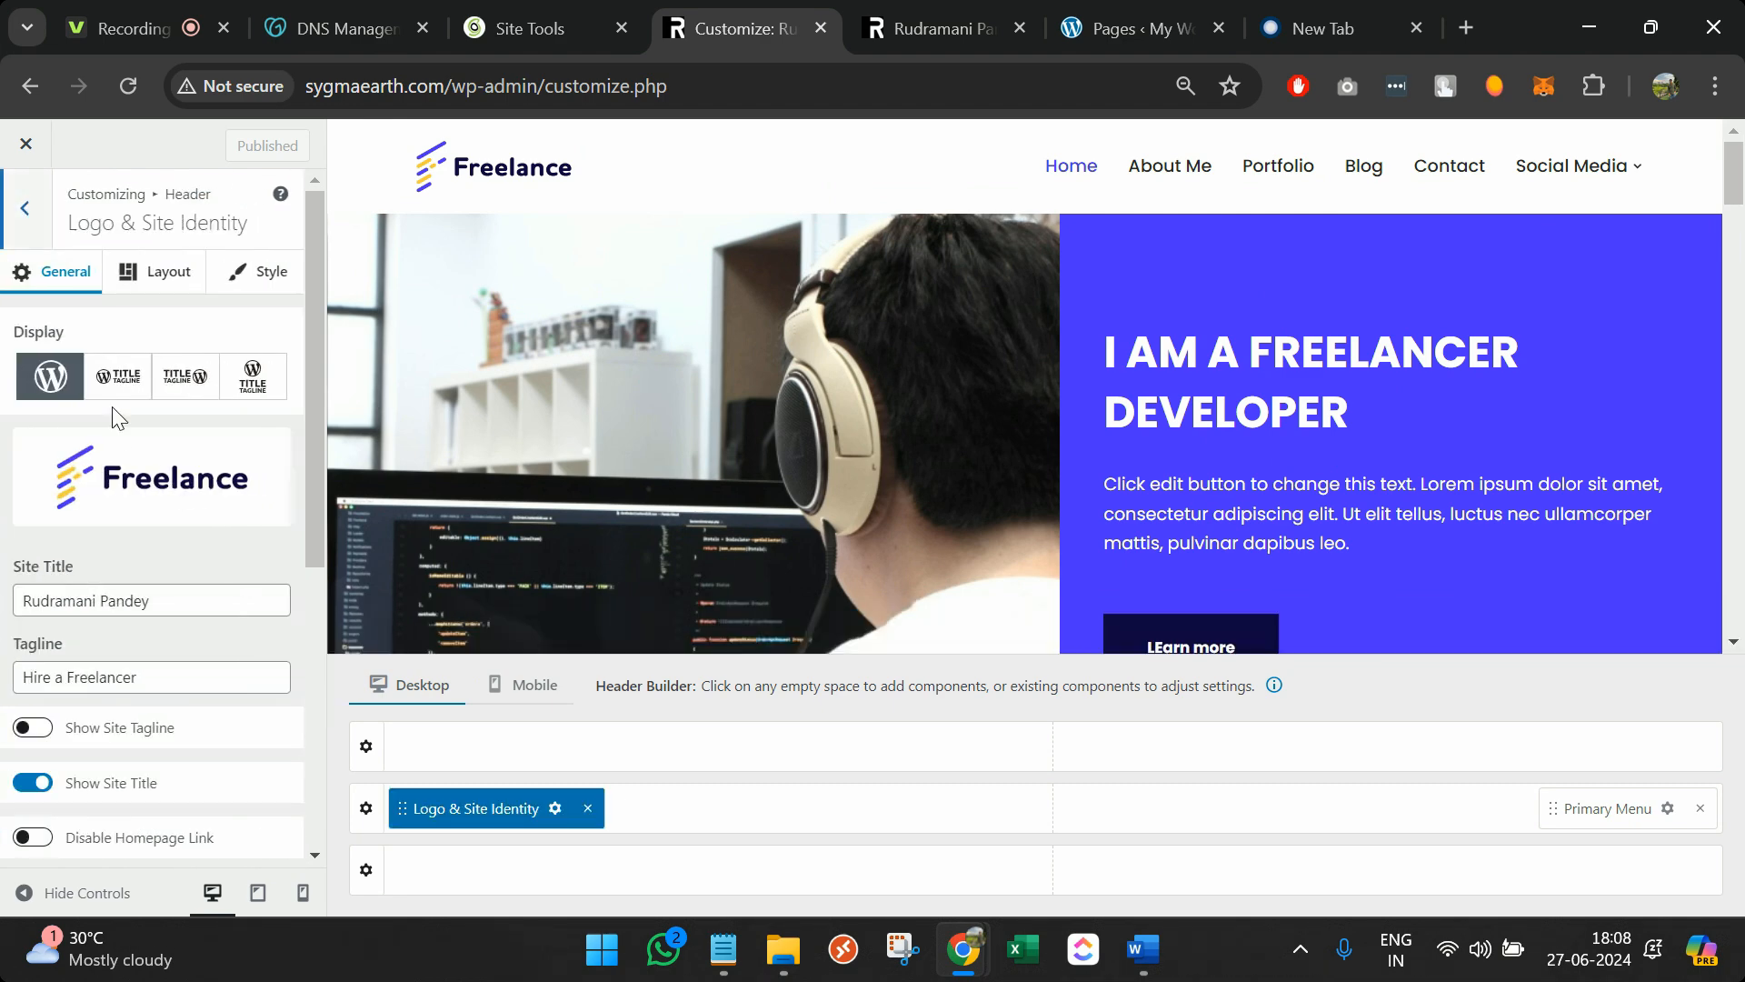
click(160, 488)
click(341, 400)
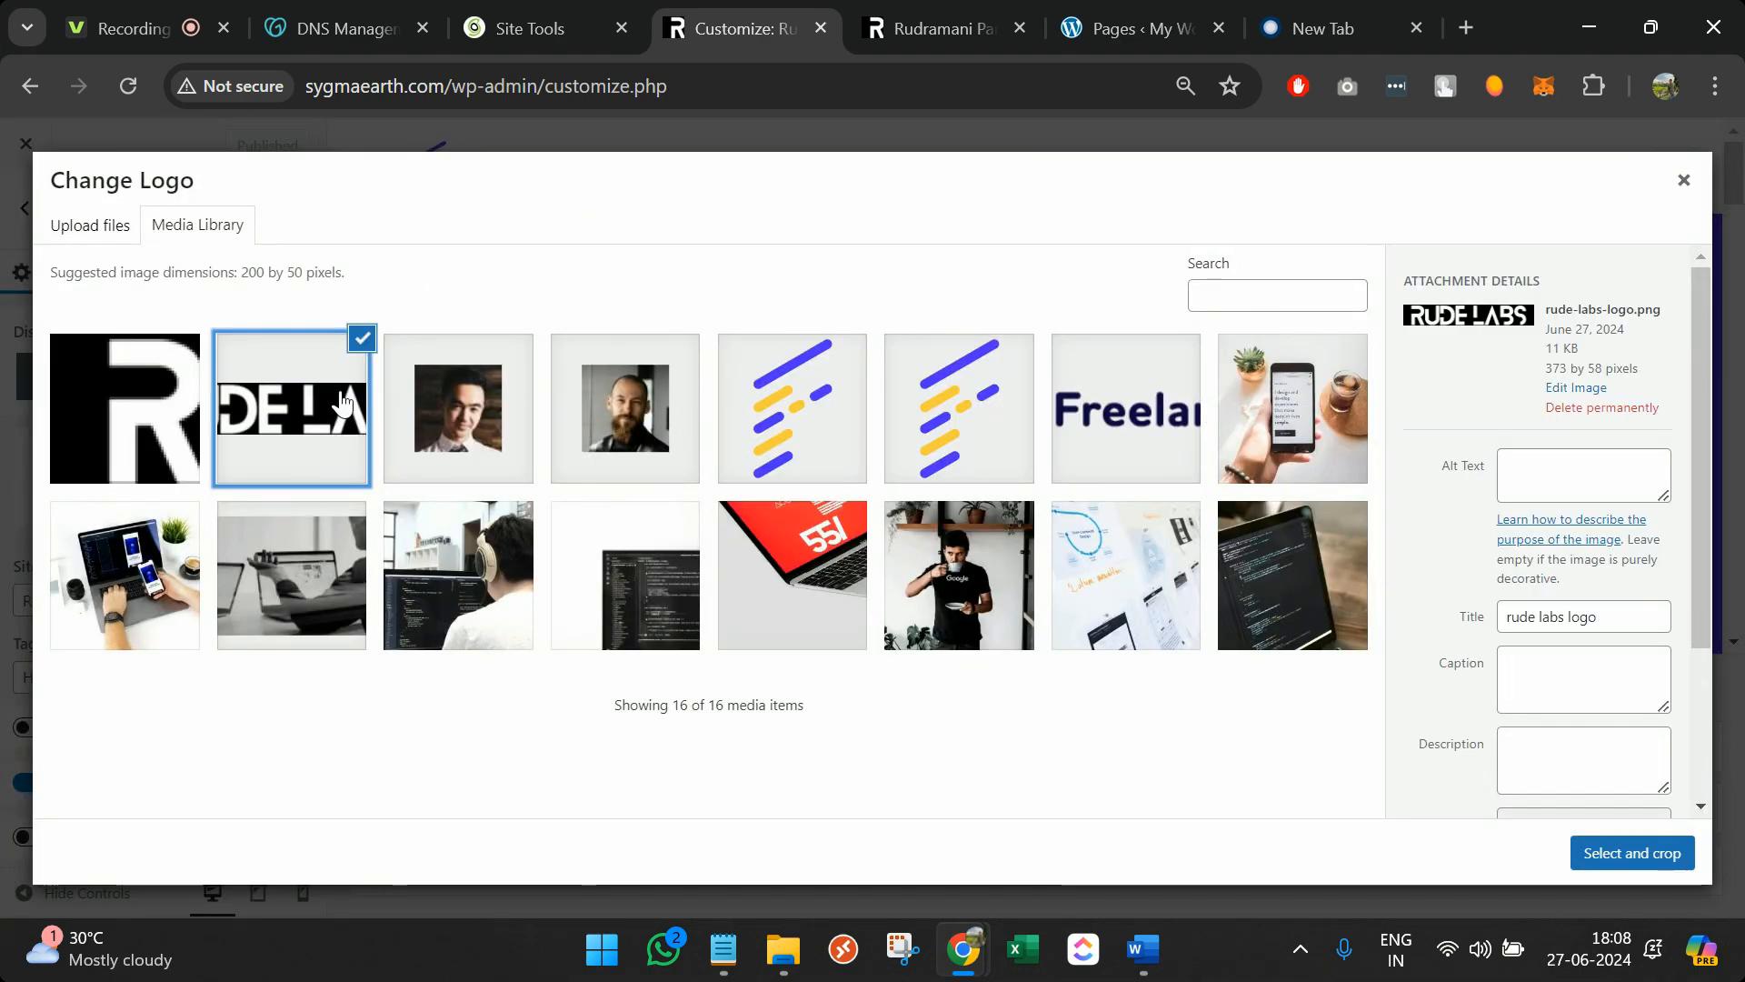
click(1589, 864)
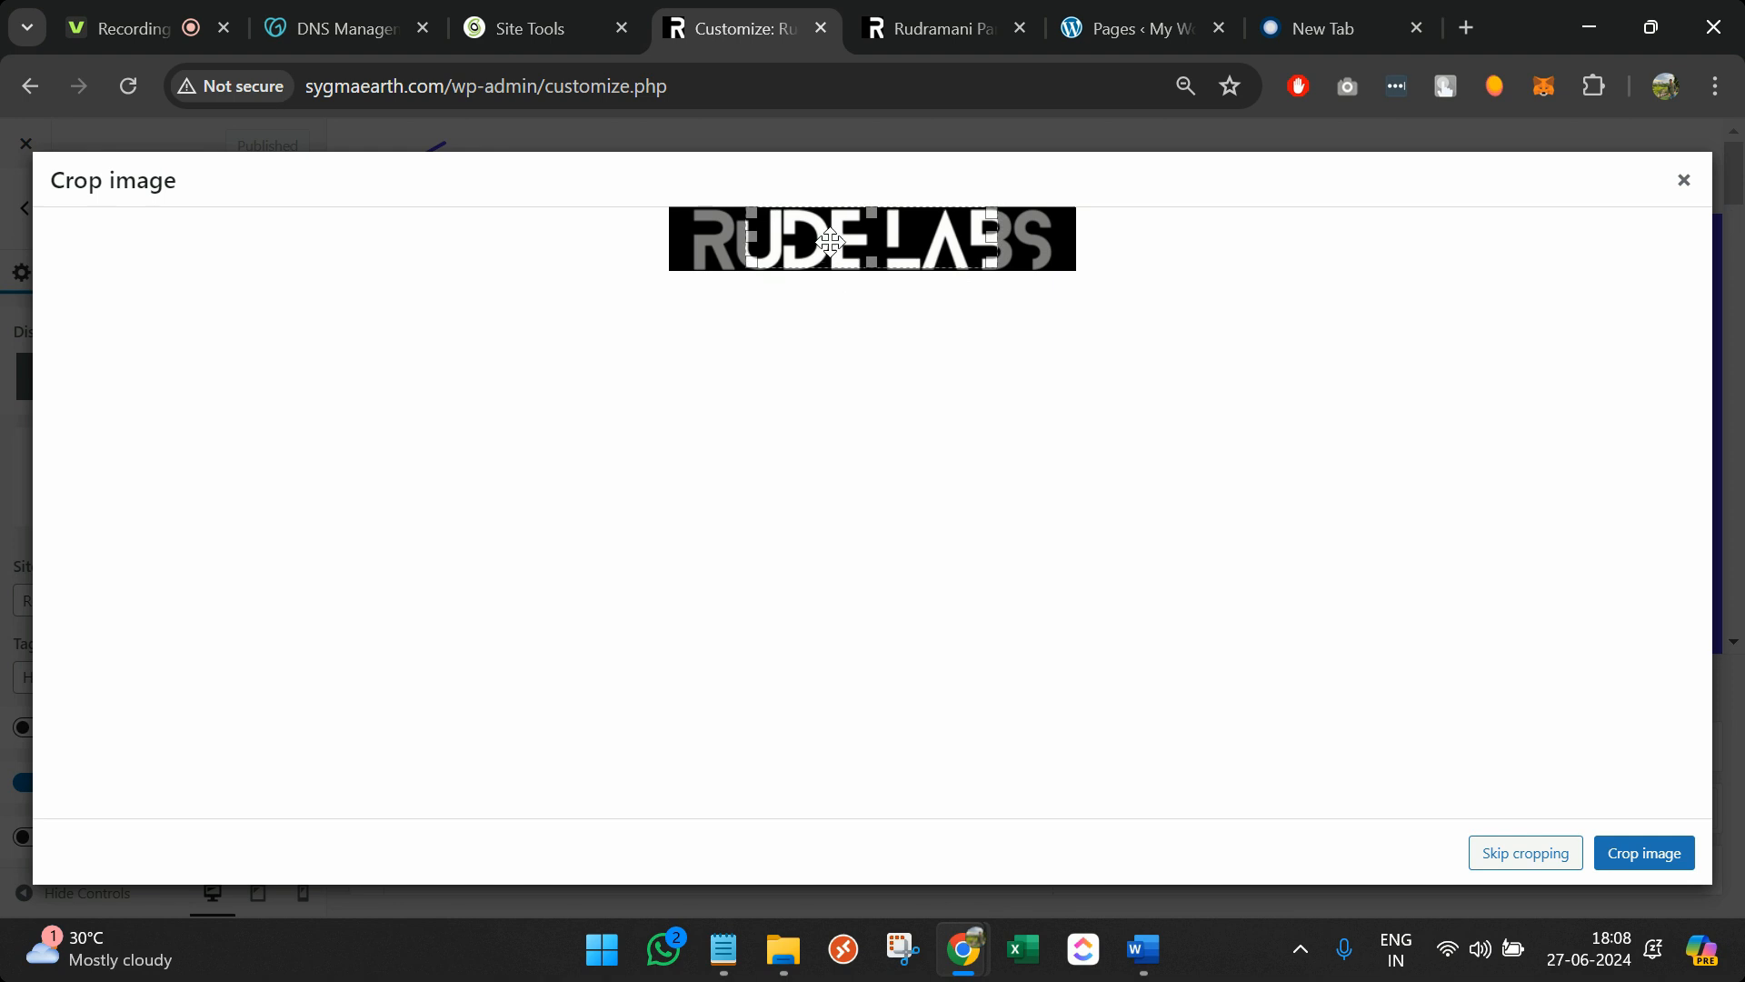
Widen the crop to the full RUDE LABS image, apply it, and publish
drag(839, 244, 769, 243)
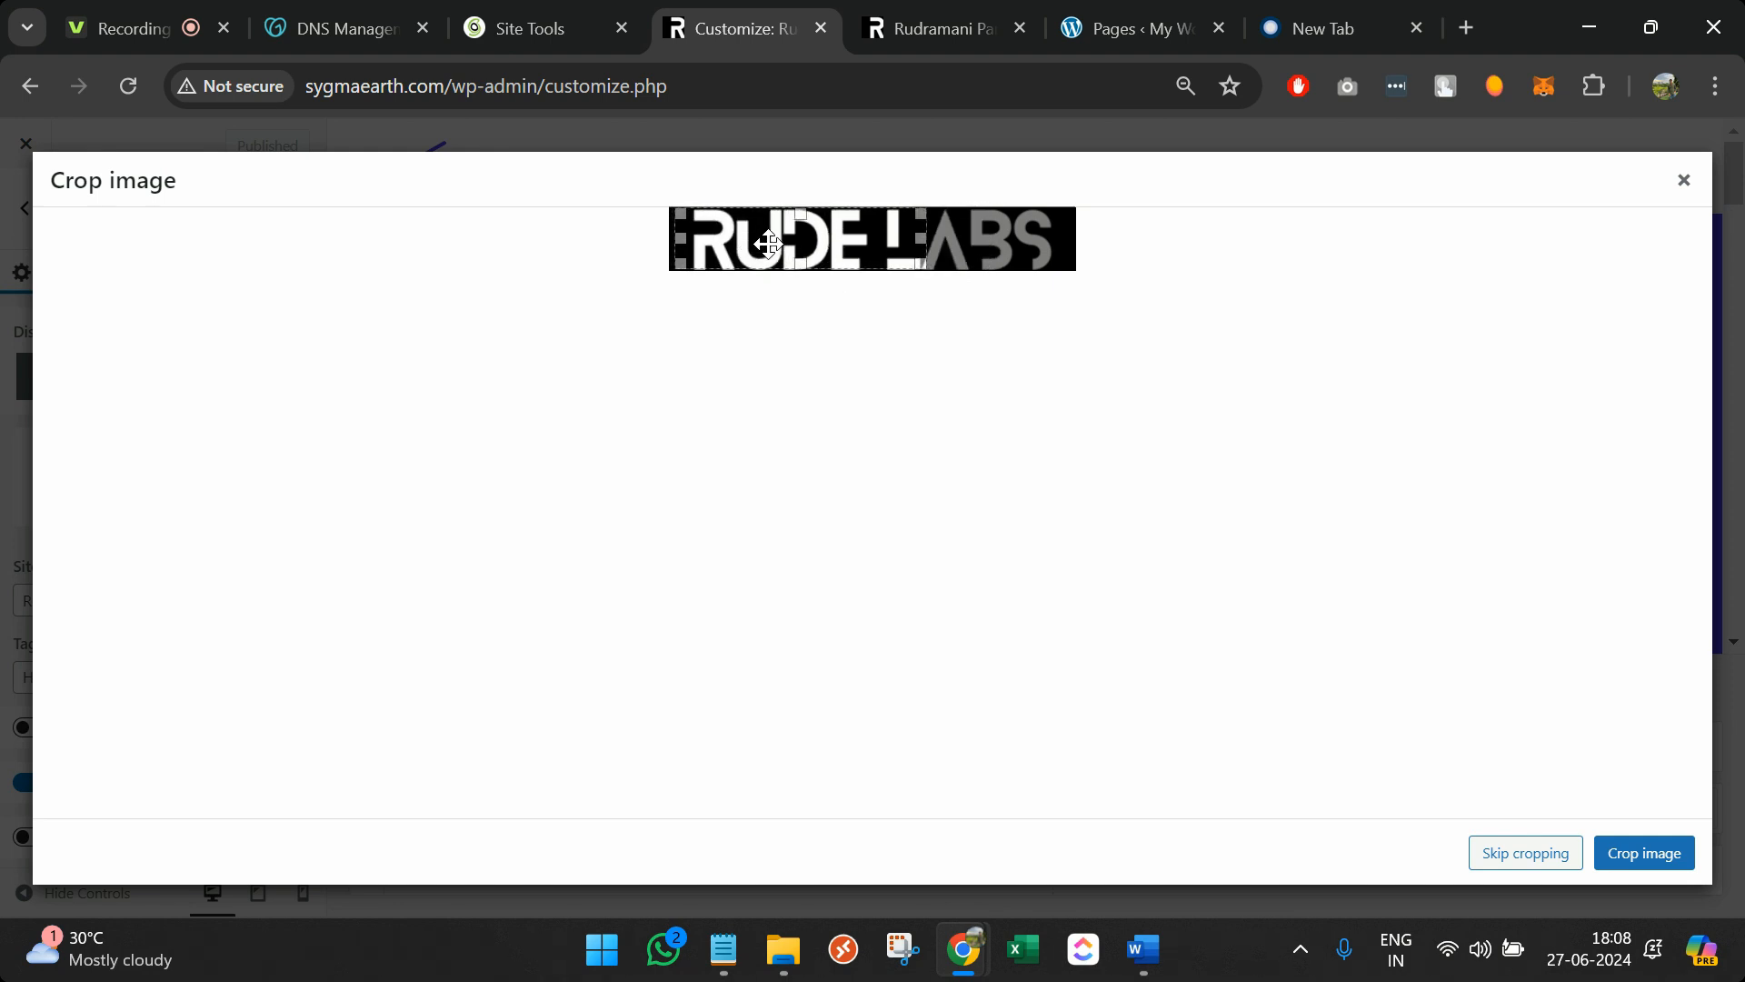
drag(919, 239, 1084, 250)
drag(683, 245, 583, 224)
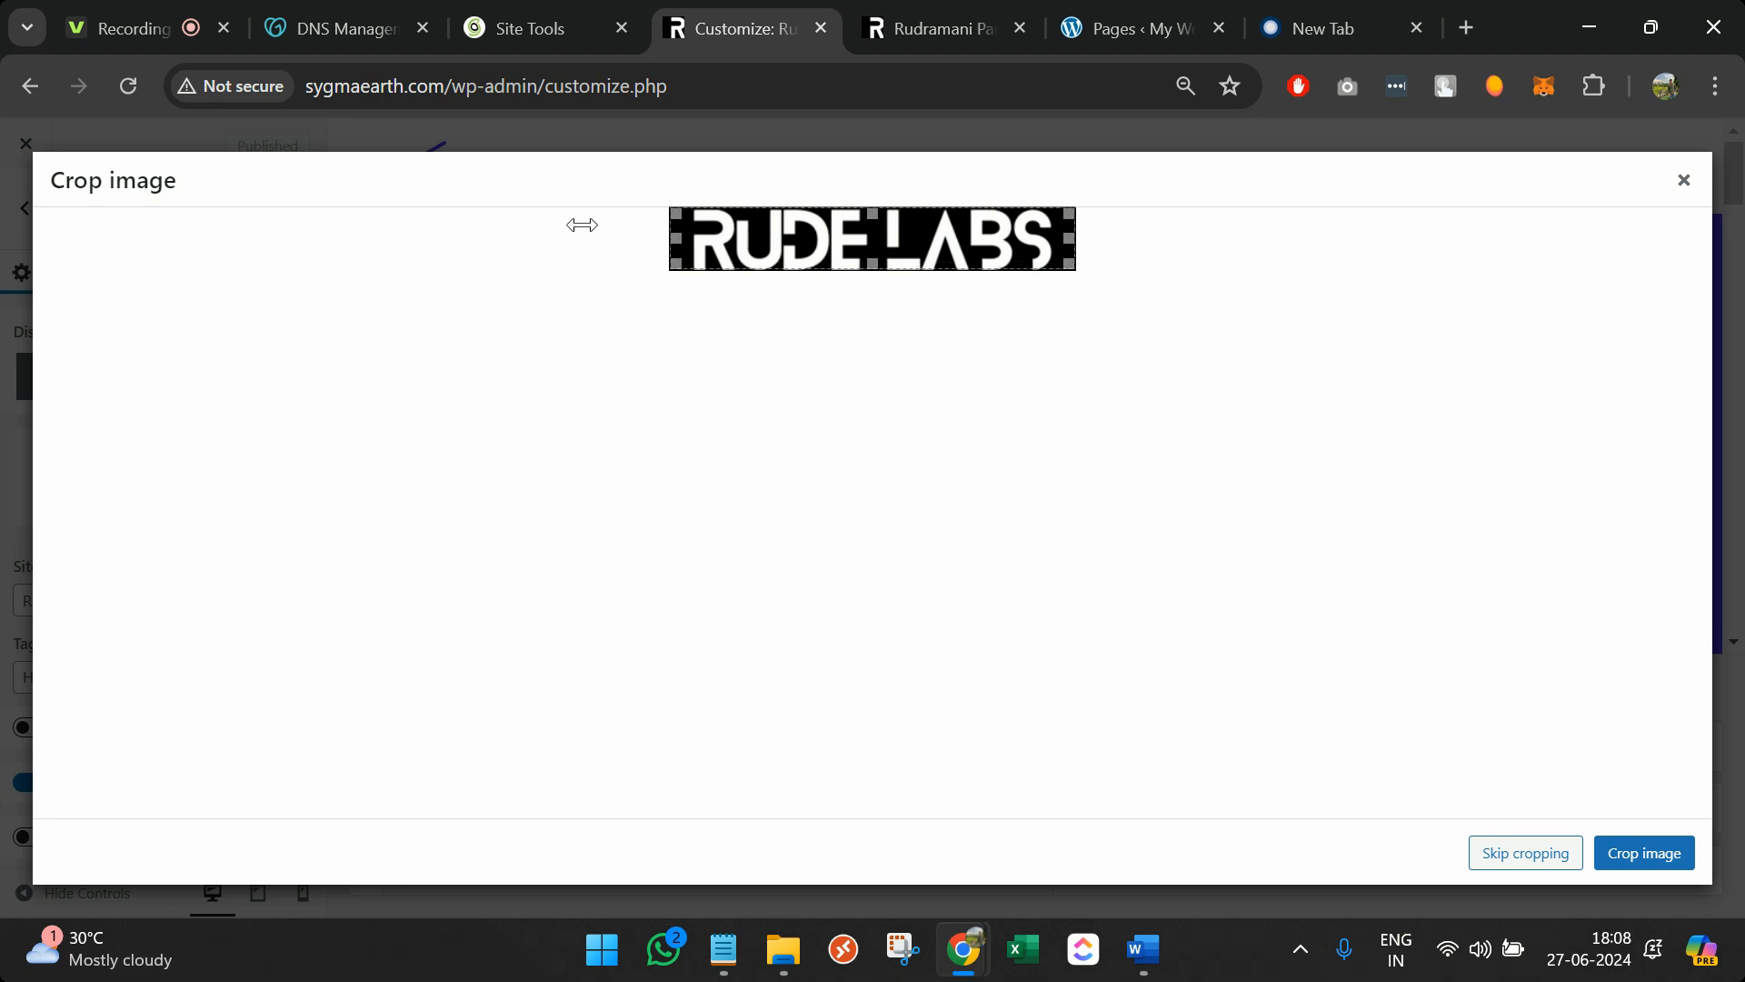
click(1629, 847)
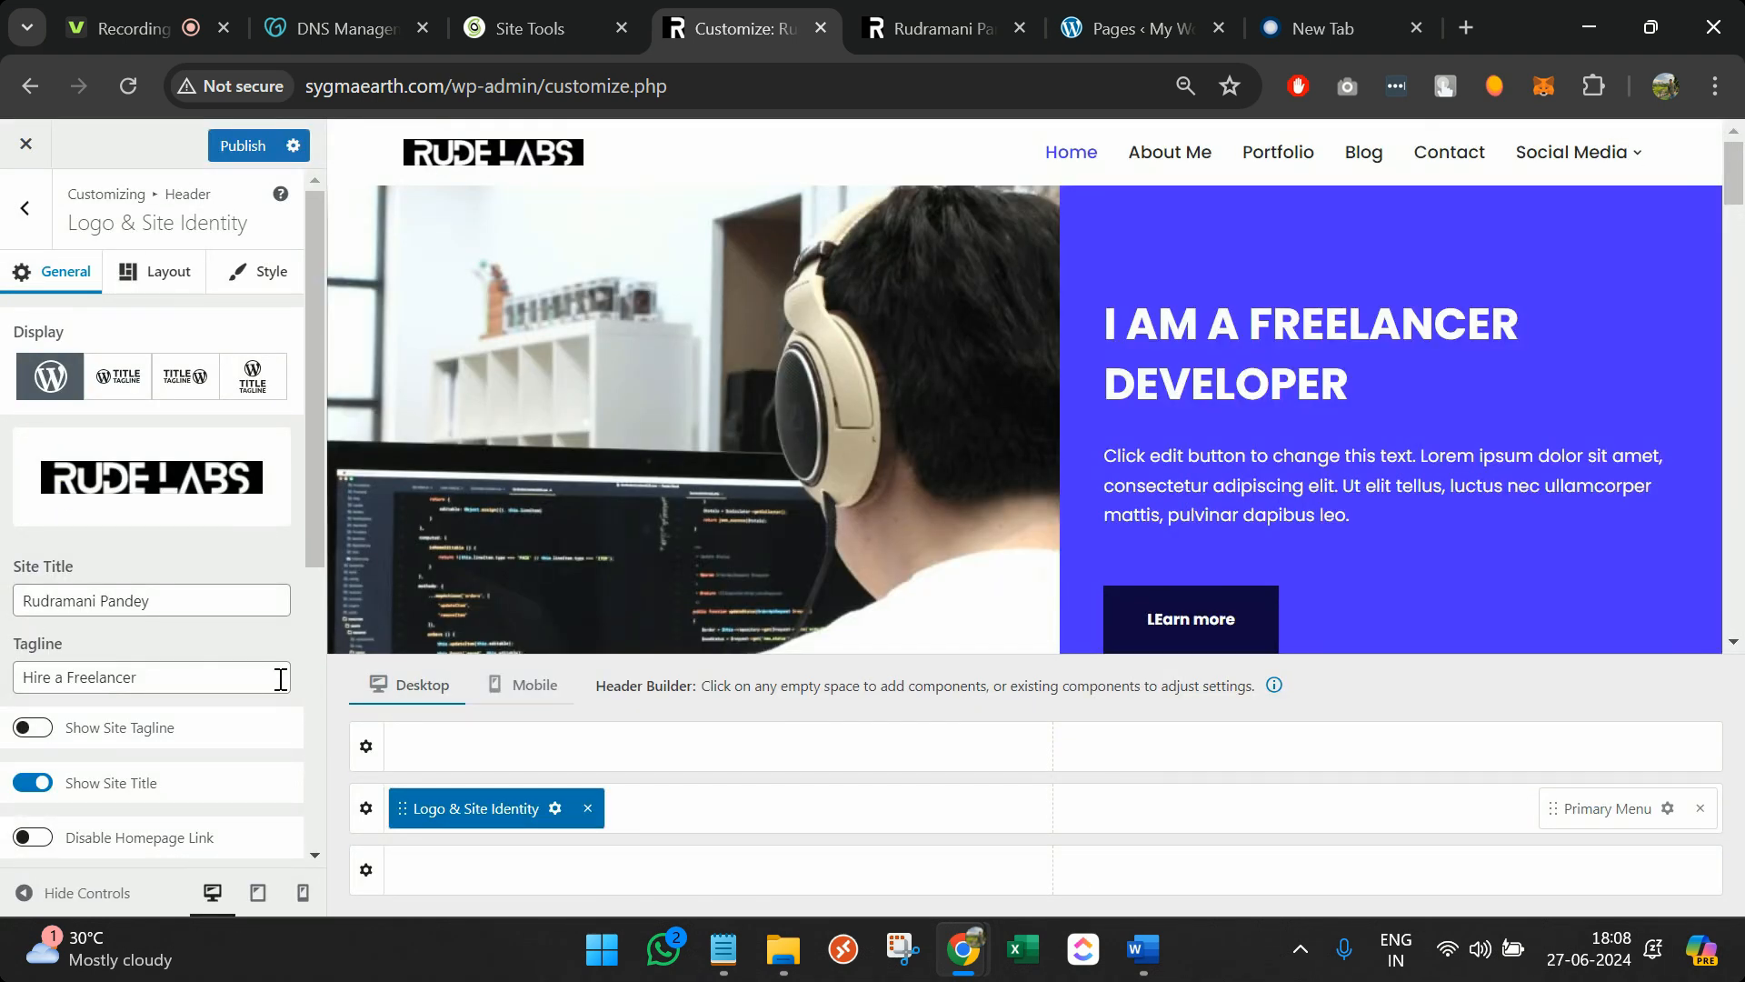
scroll(280, 678, down, 4)
scroll(191, 329, up, 4)
click(232, 144)
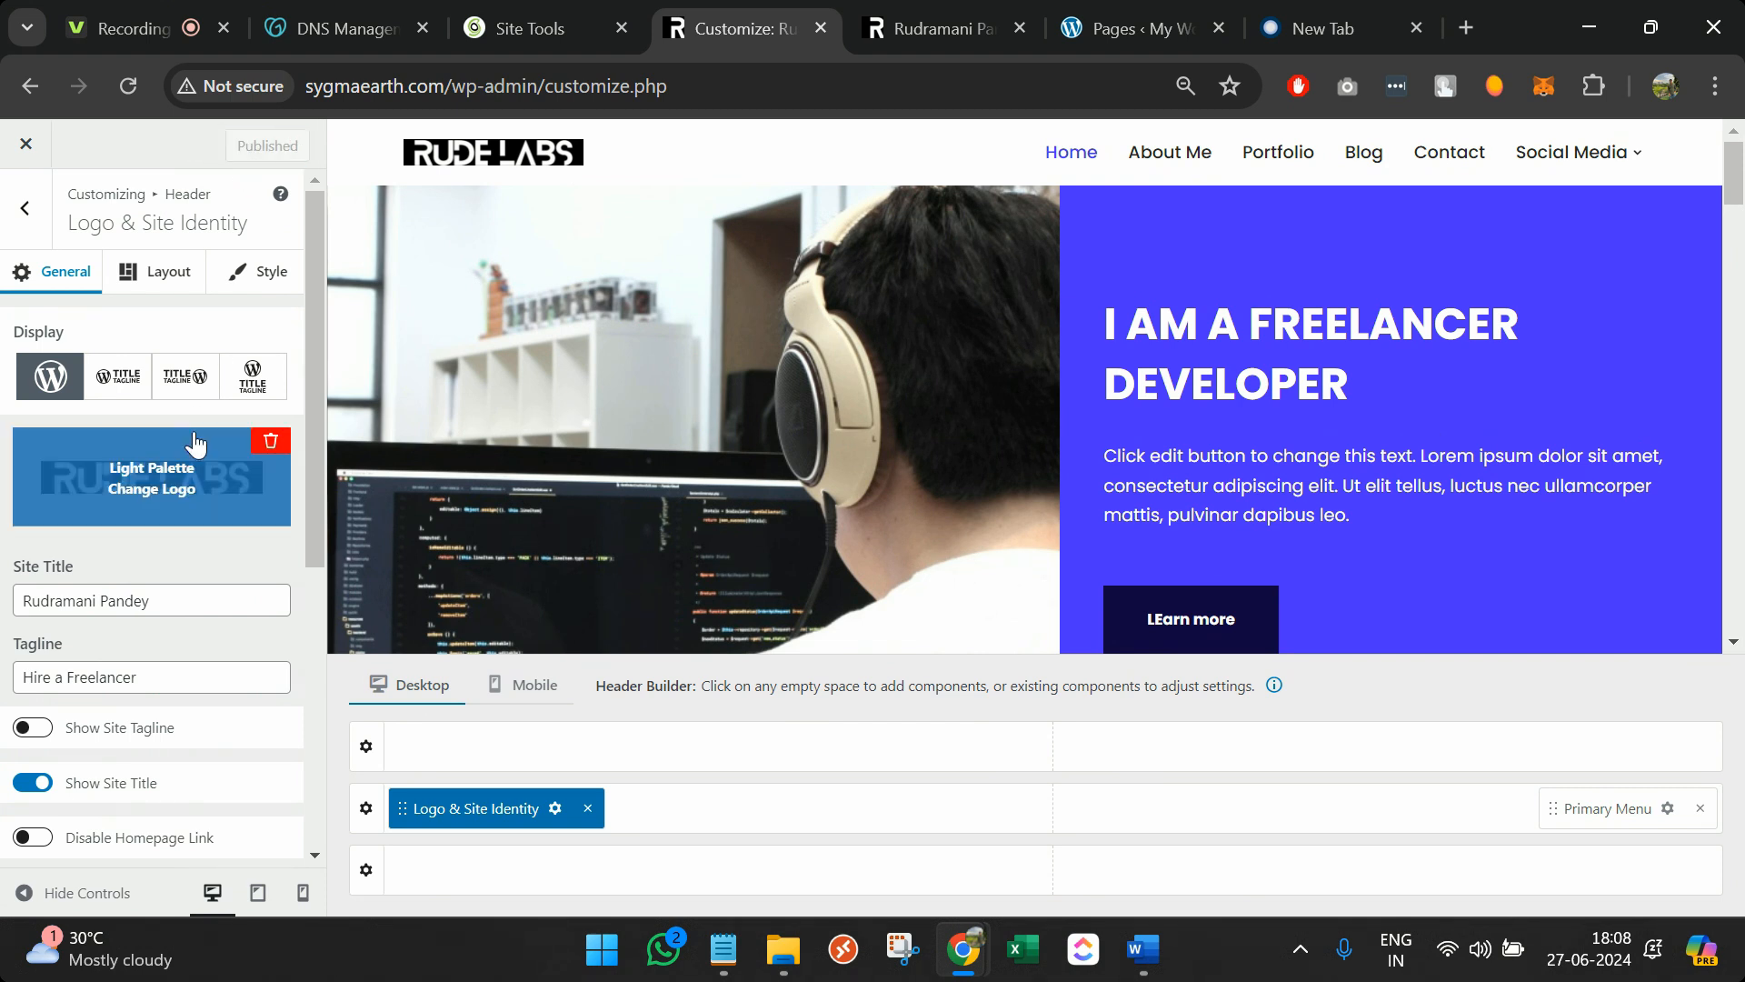
Browse the logo layout, header colour and mobile sidebar settings, then reload the live home page
click(249, 274)
click(195, 282)
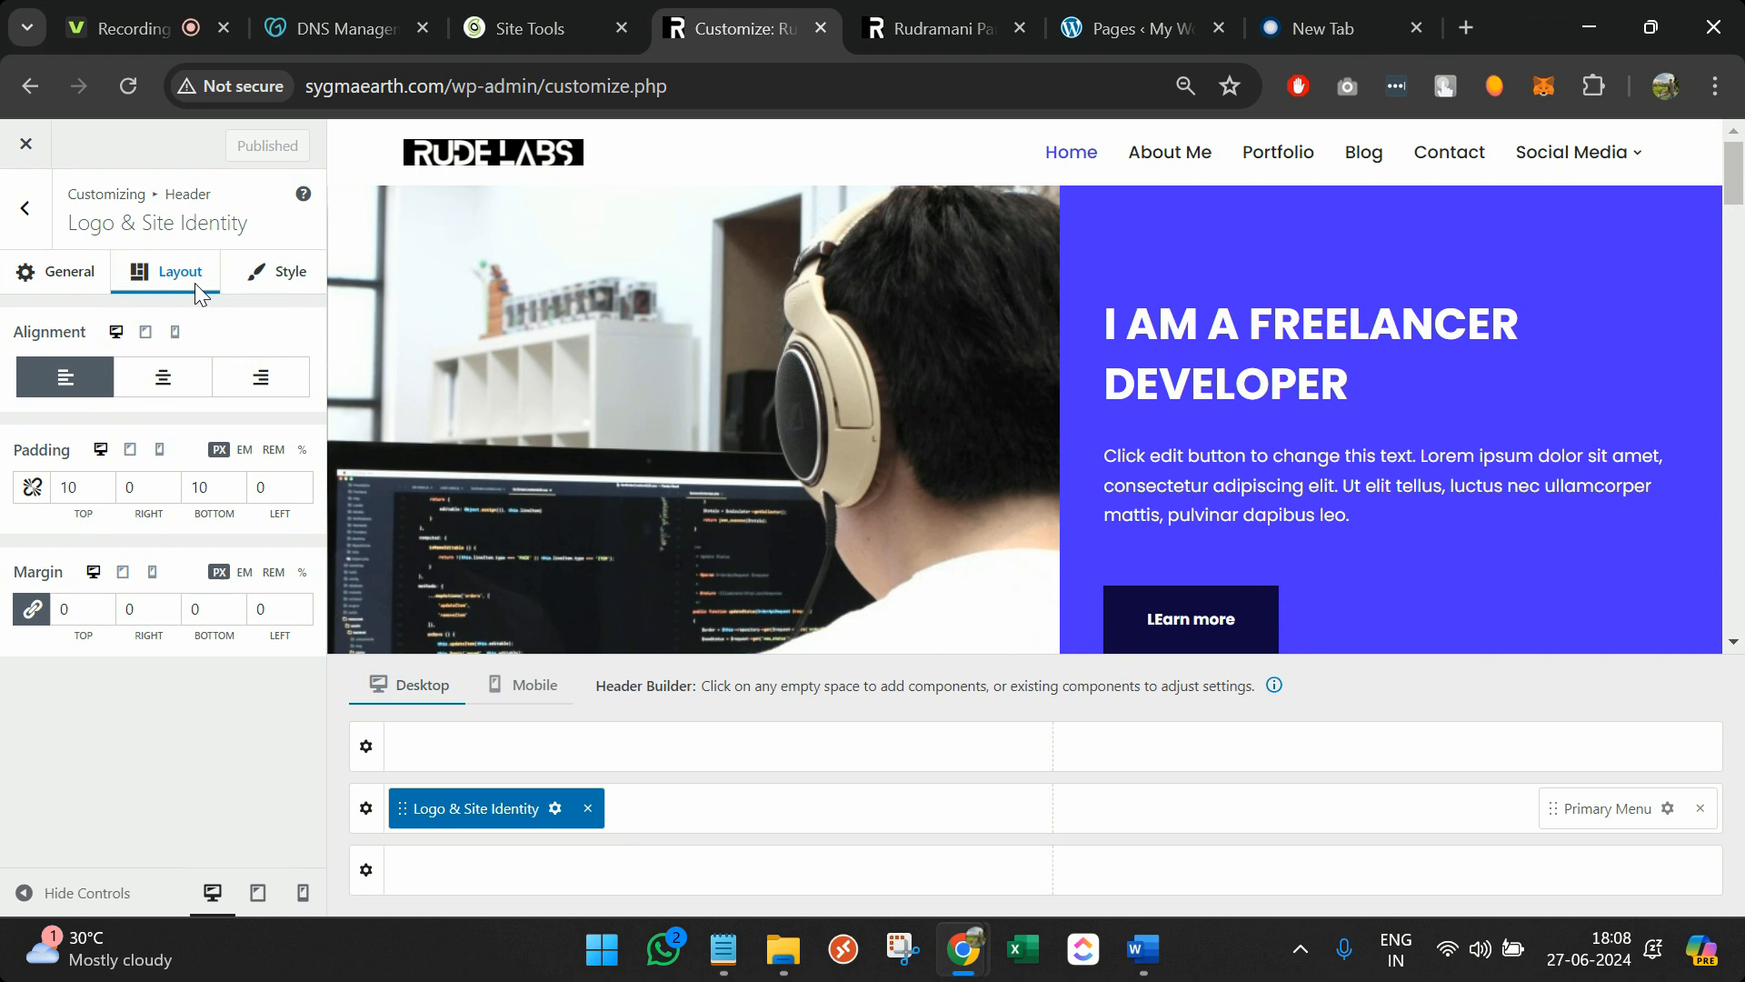
click(24, 208)
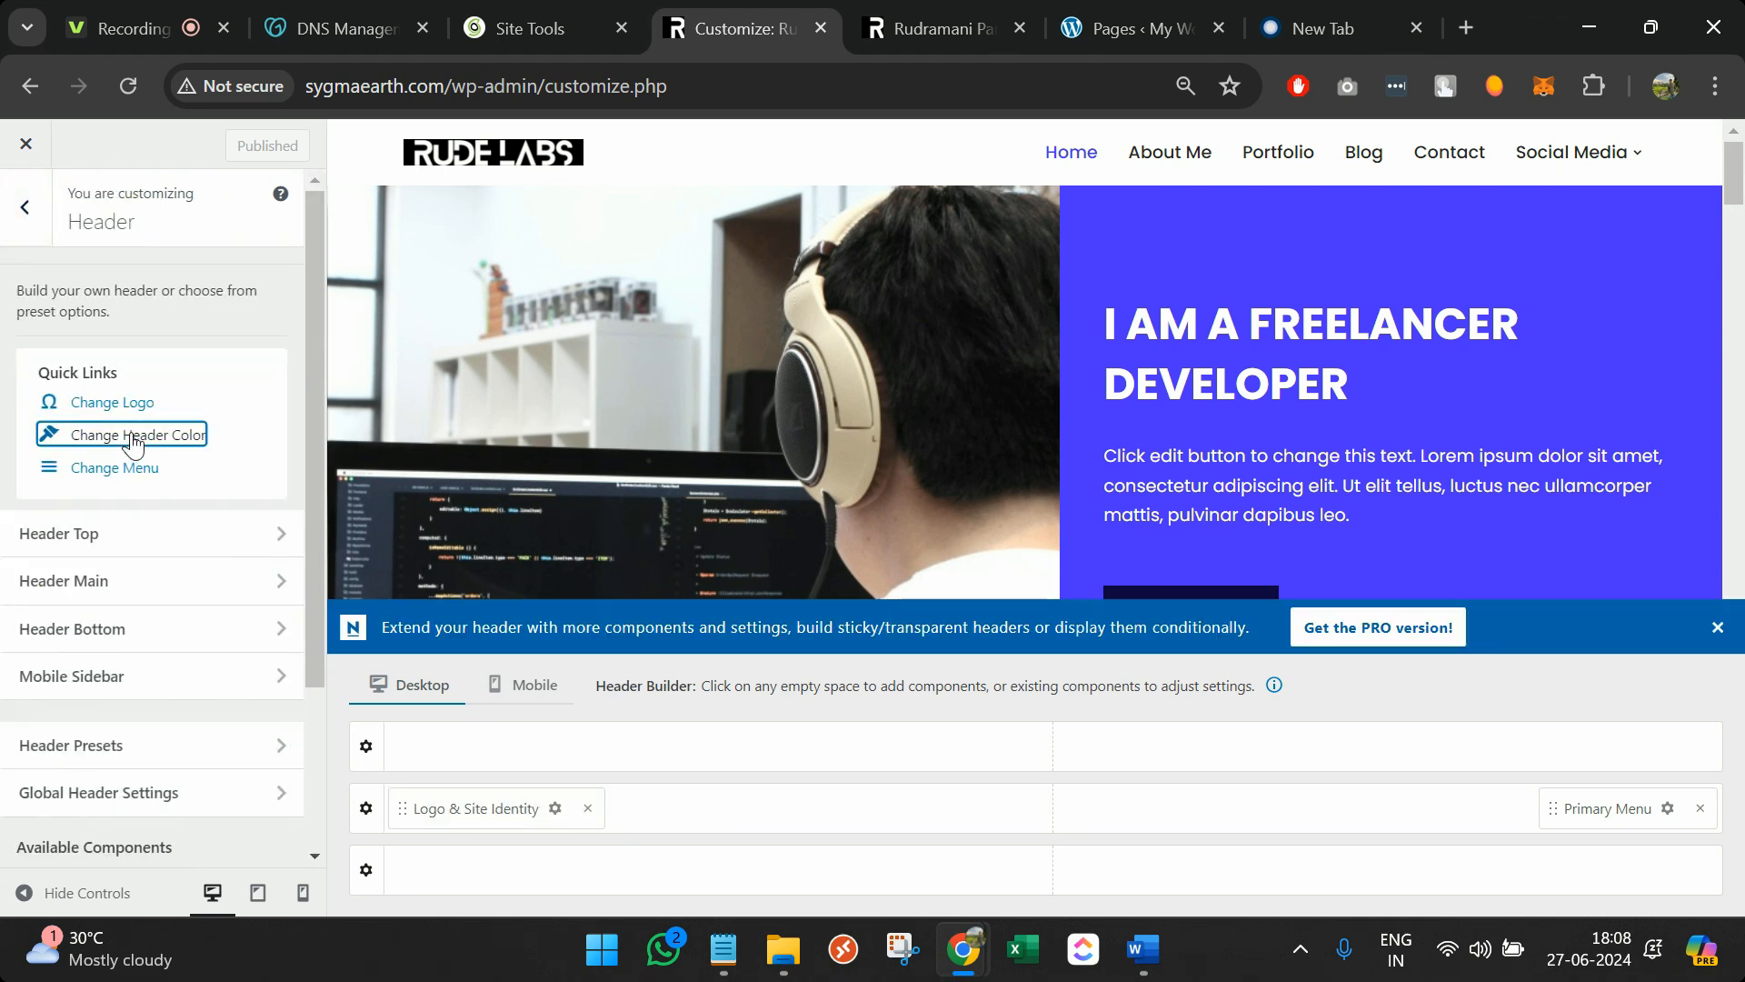
click(133, 436)
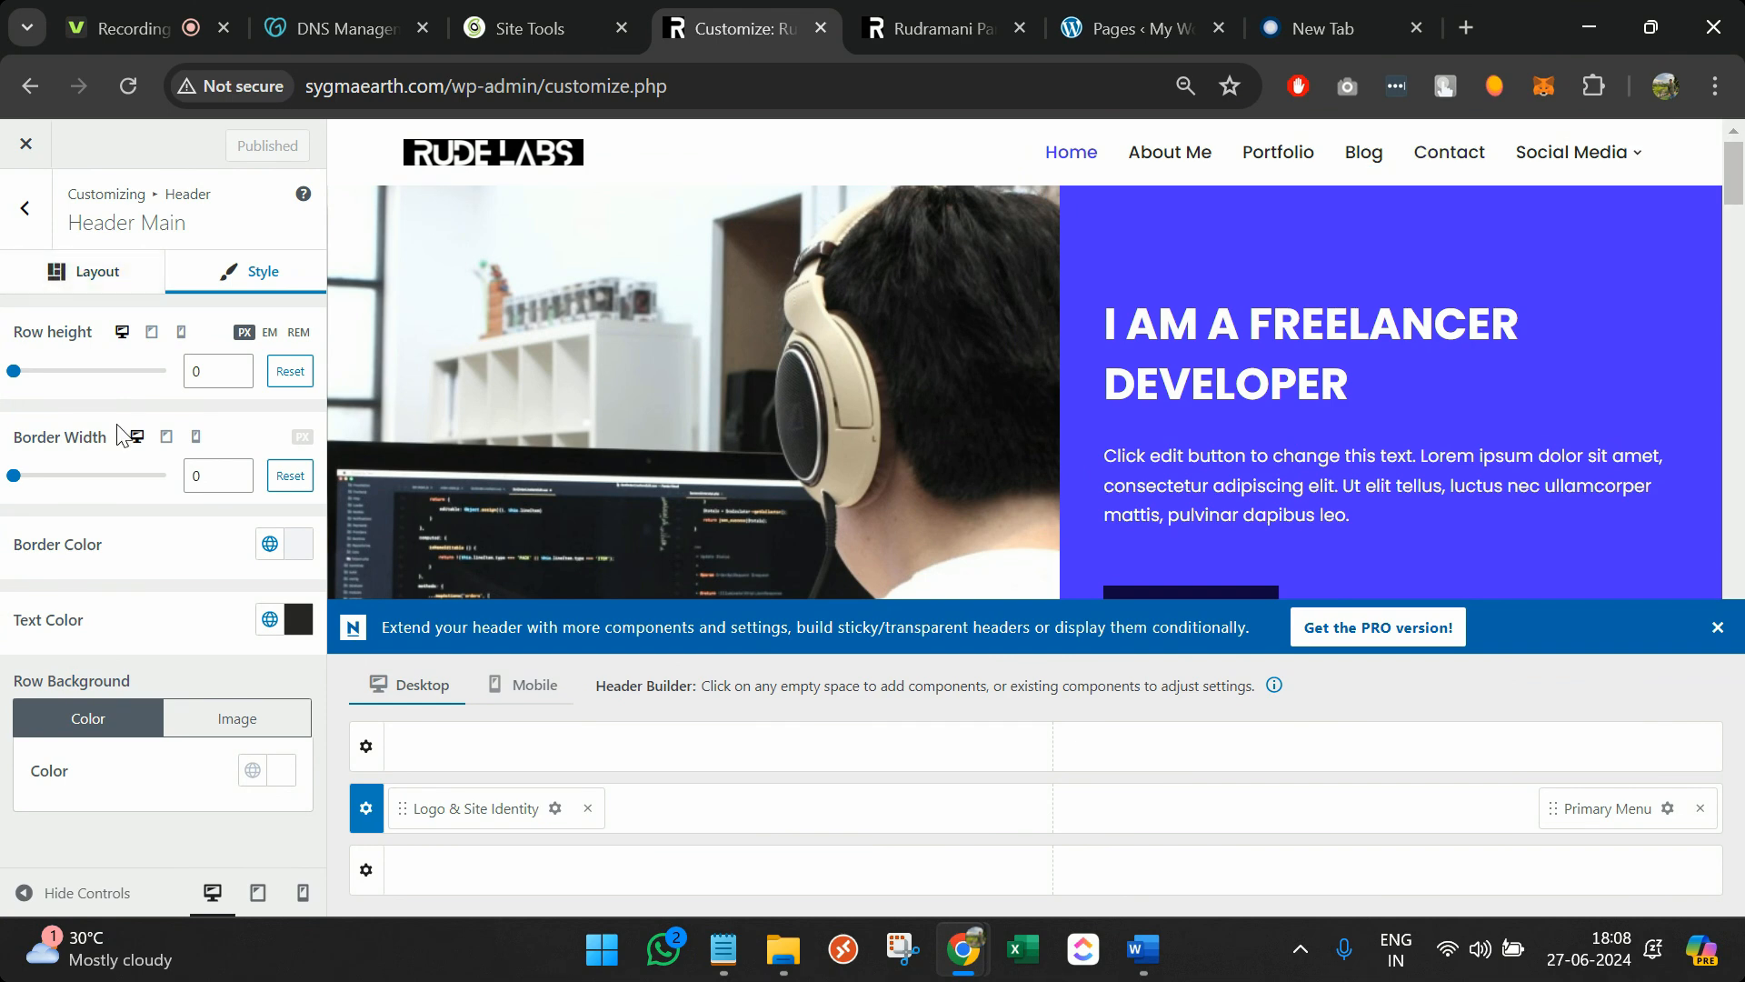
click(25, 211)
click(170, 453)
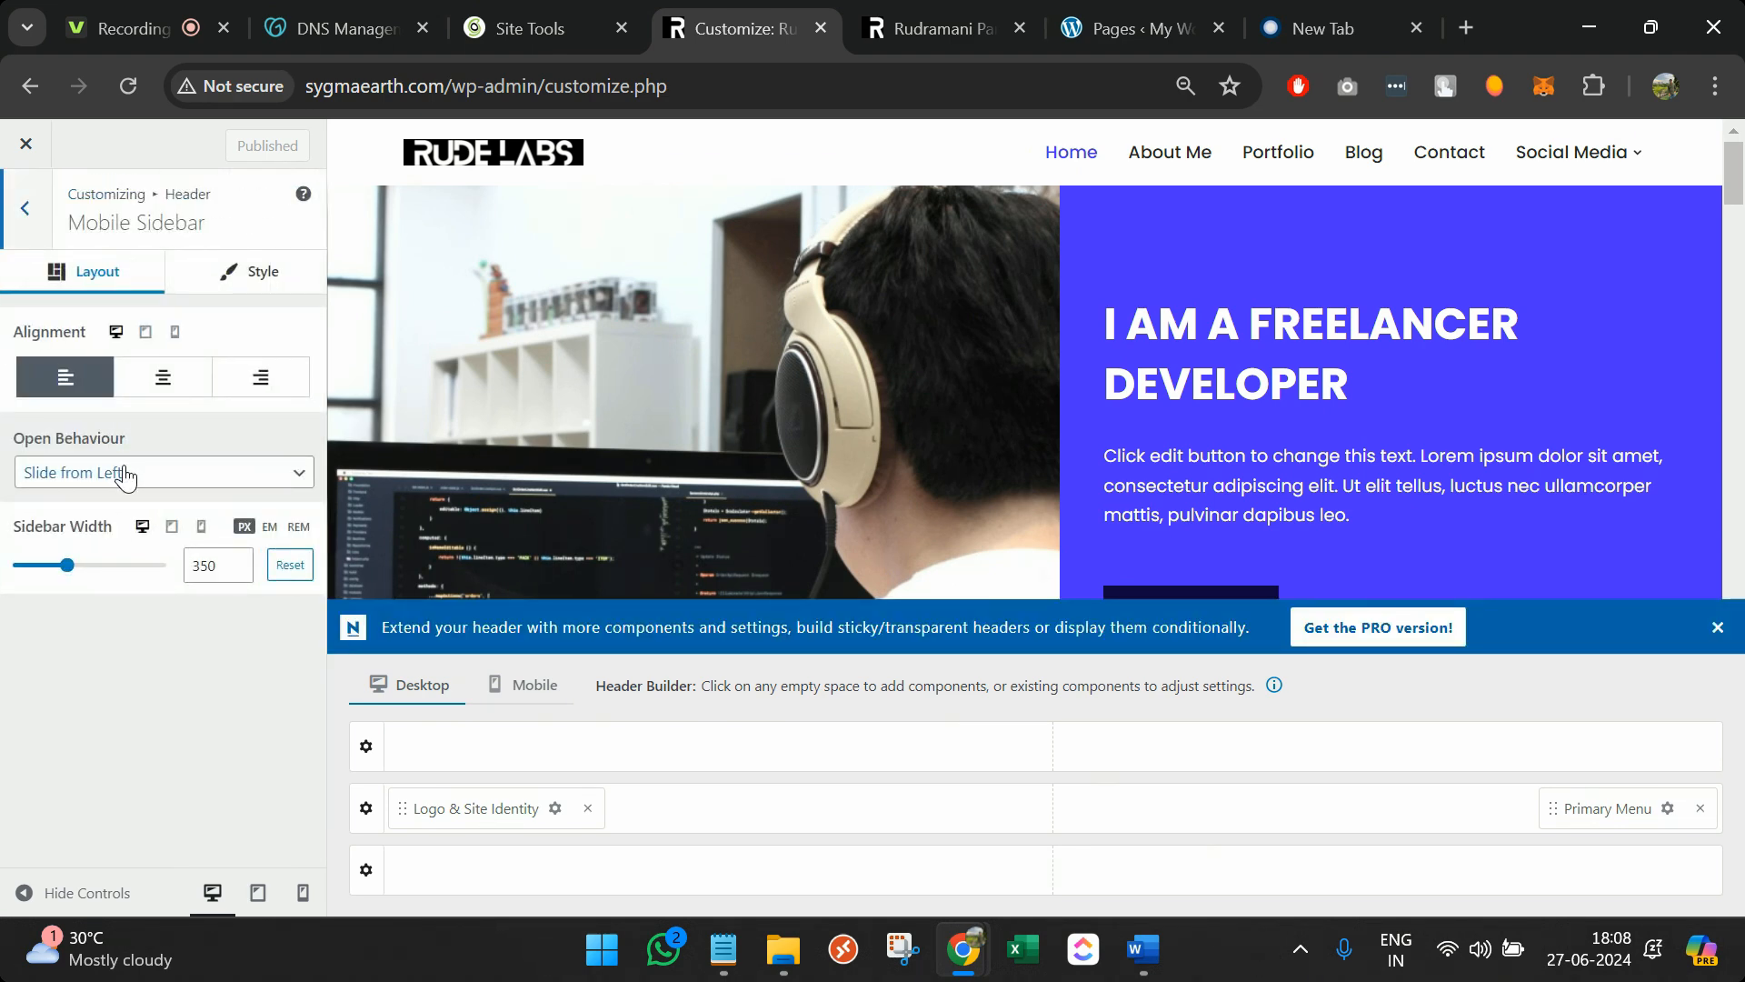
click(944, 35)
key(F5)
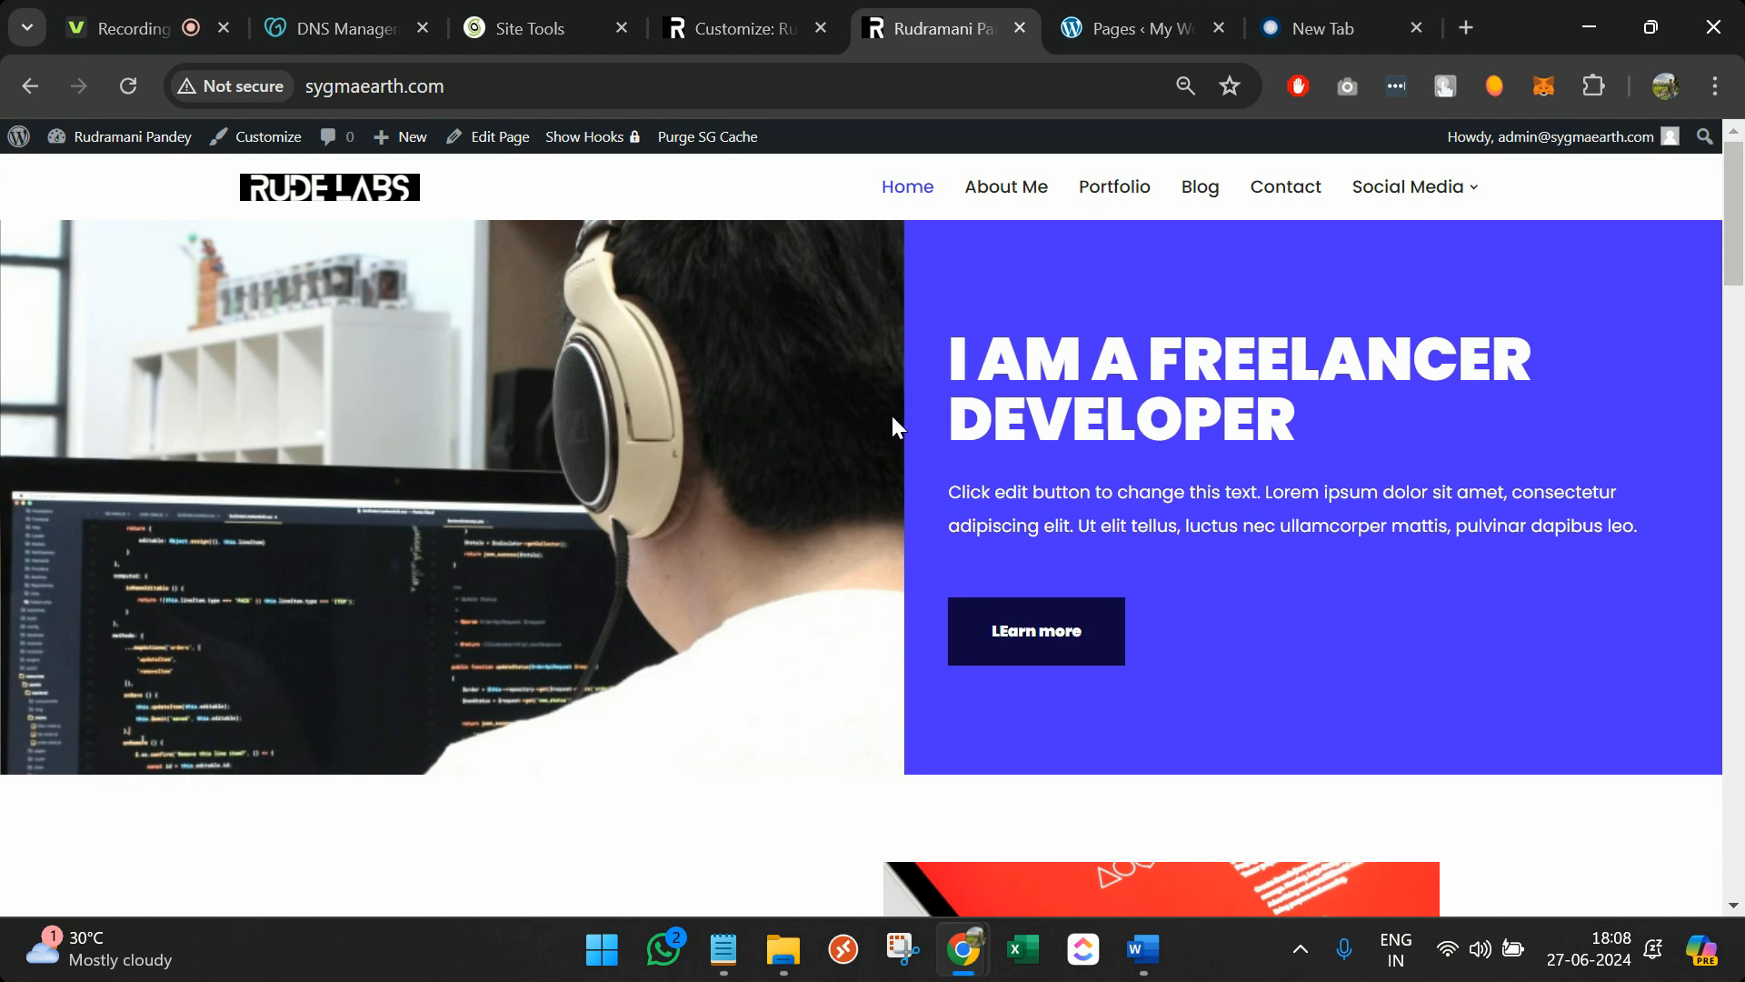
Inspect the home page in DevTools and preview the RUDE LABS logo in iPhone SE emulation
right_click(815, 414)
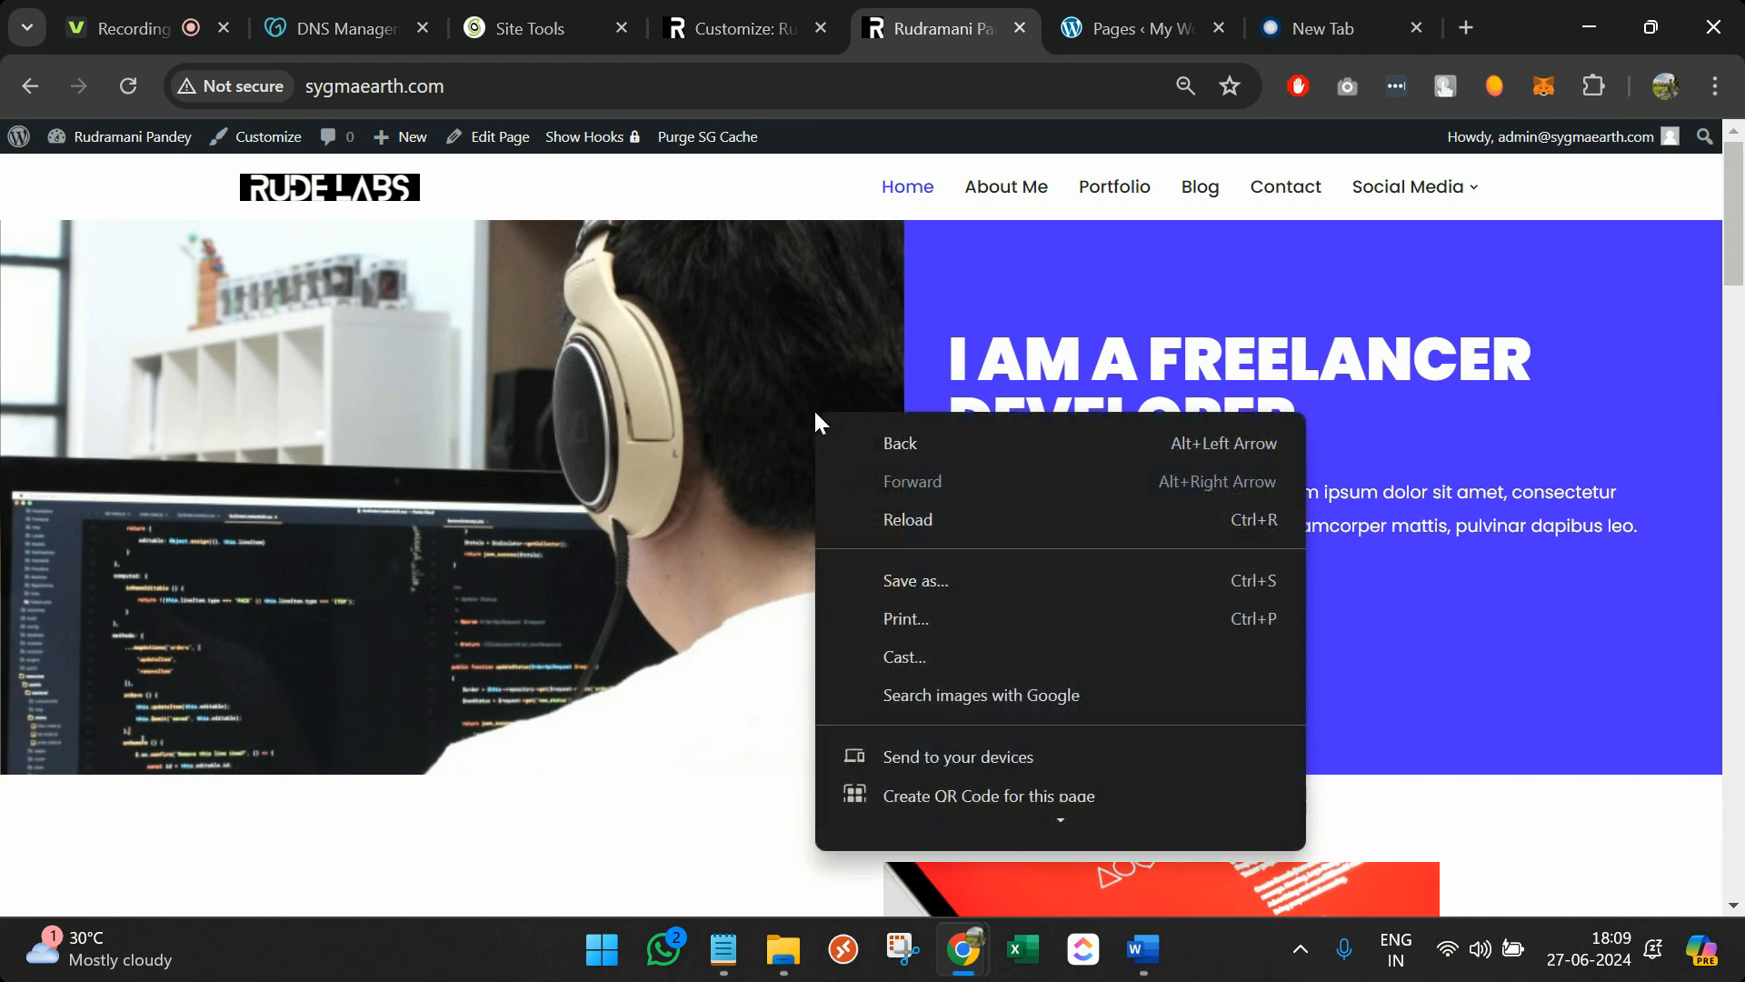
scroll(978, 735, down, 3)
click(956, 822)
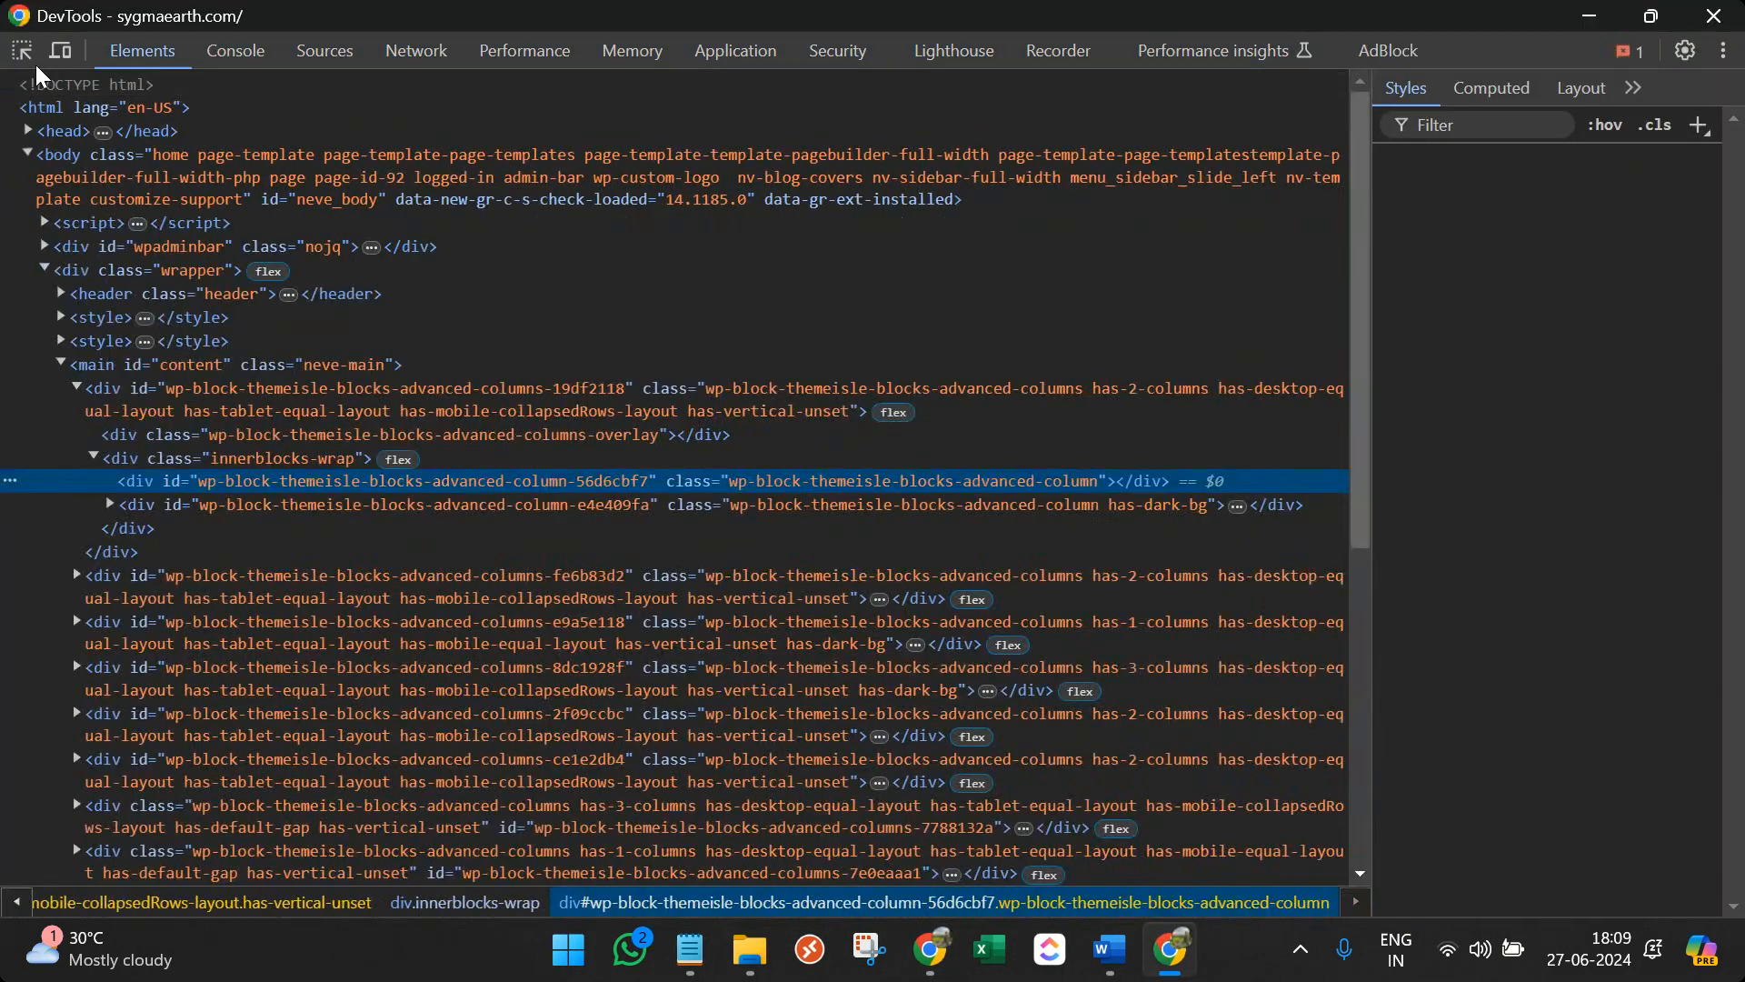
click(58, 54)
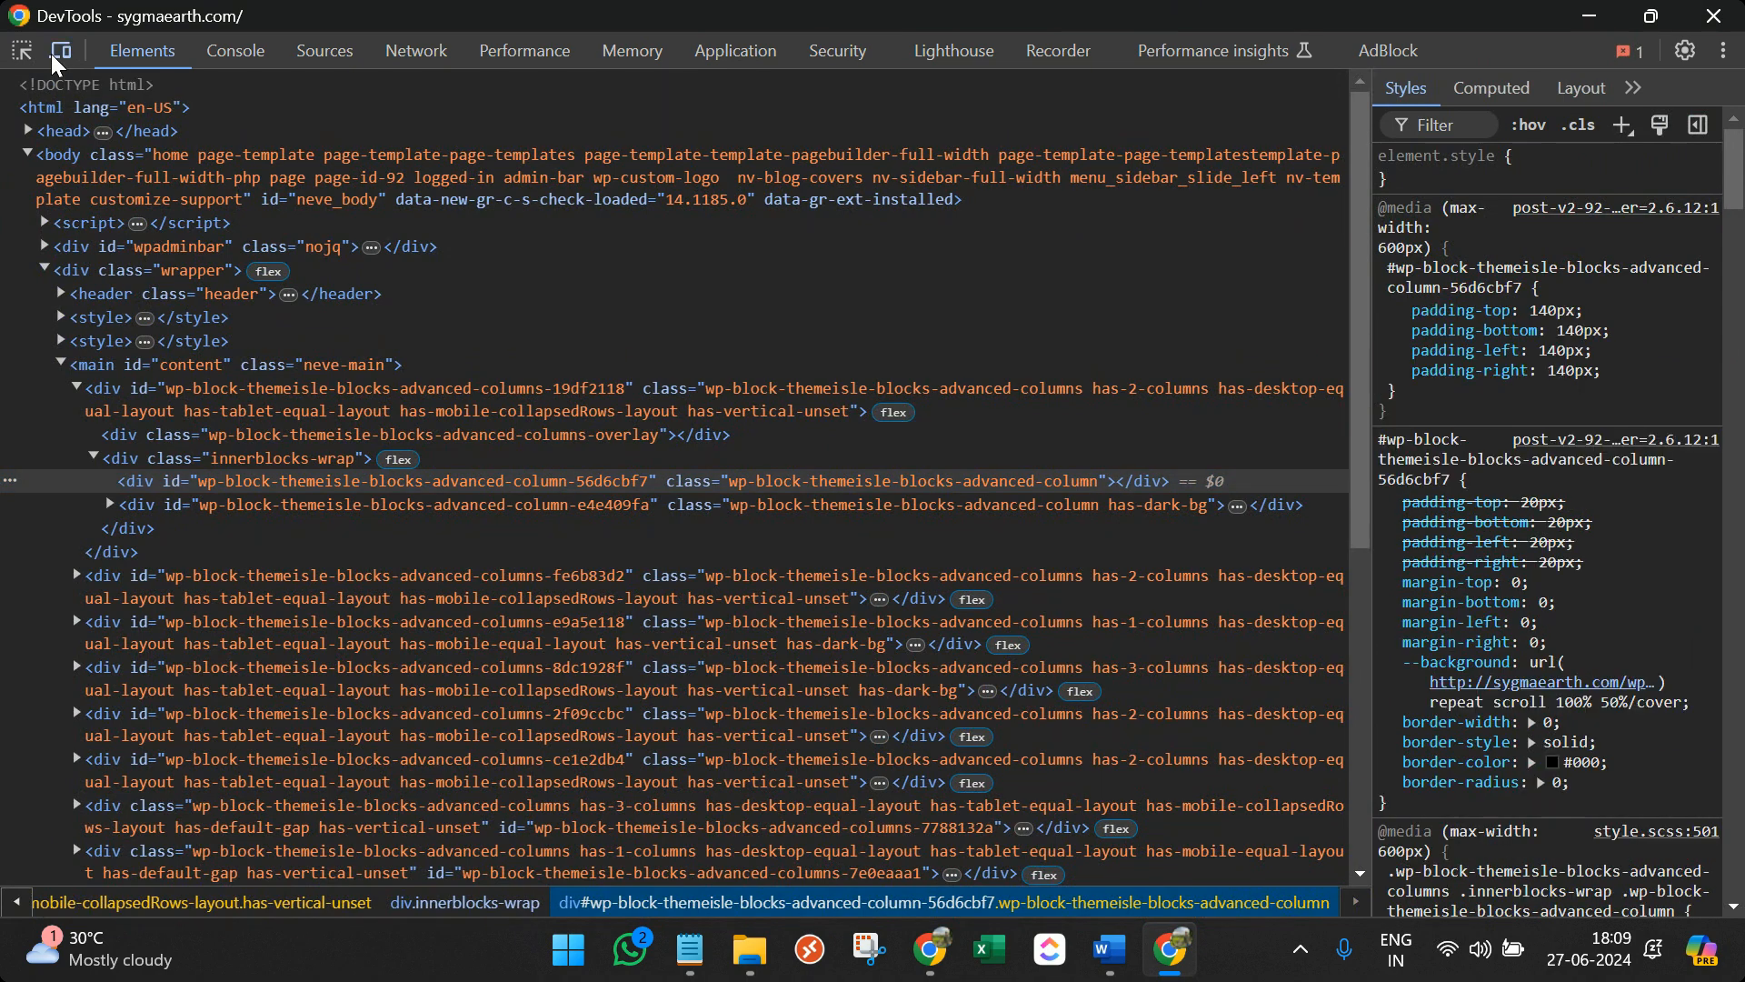
double_click(718, 30)
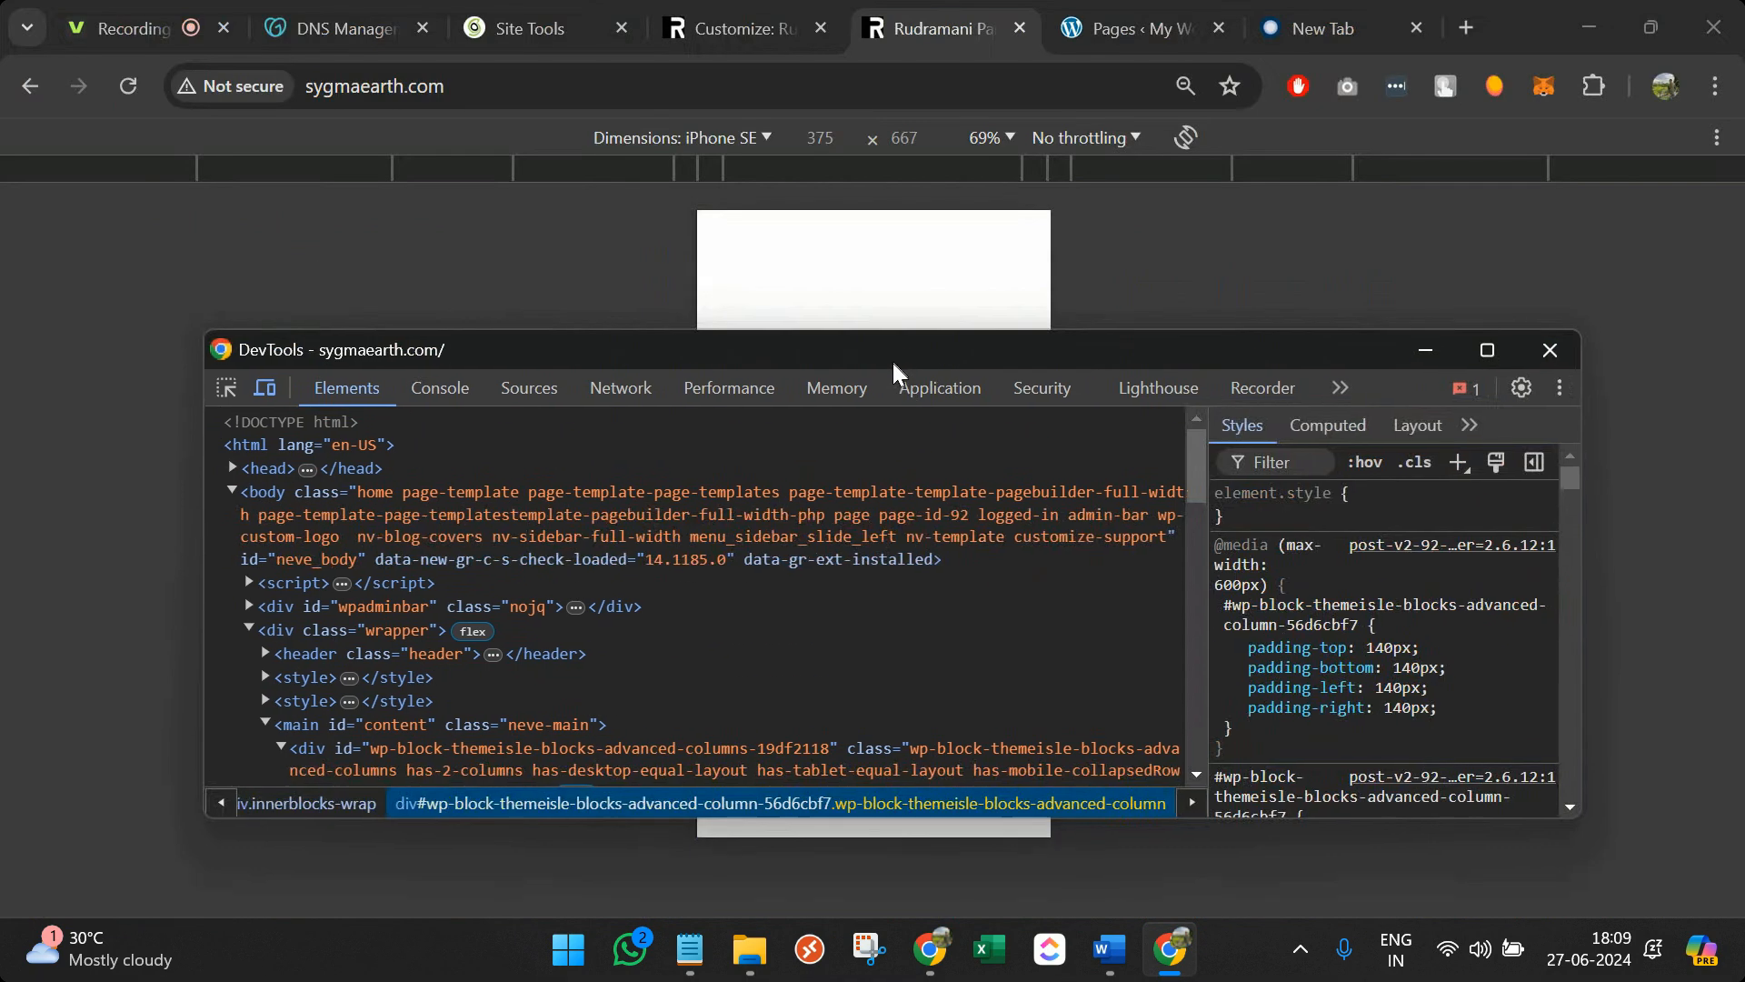
click(1435, 354)
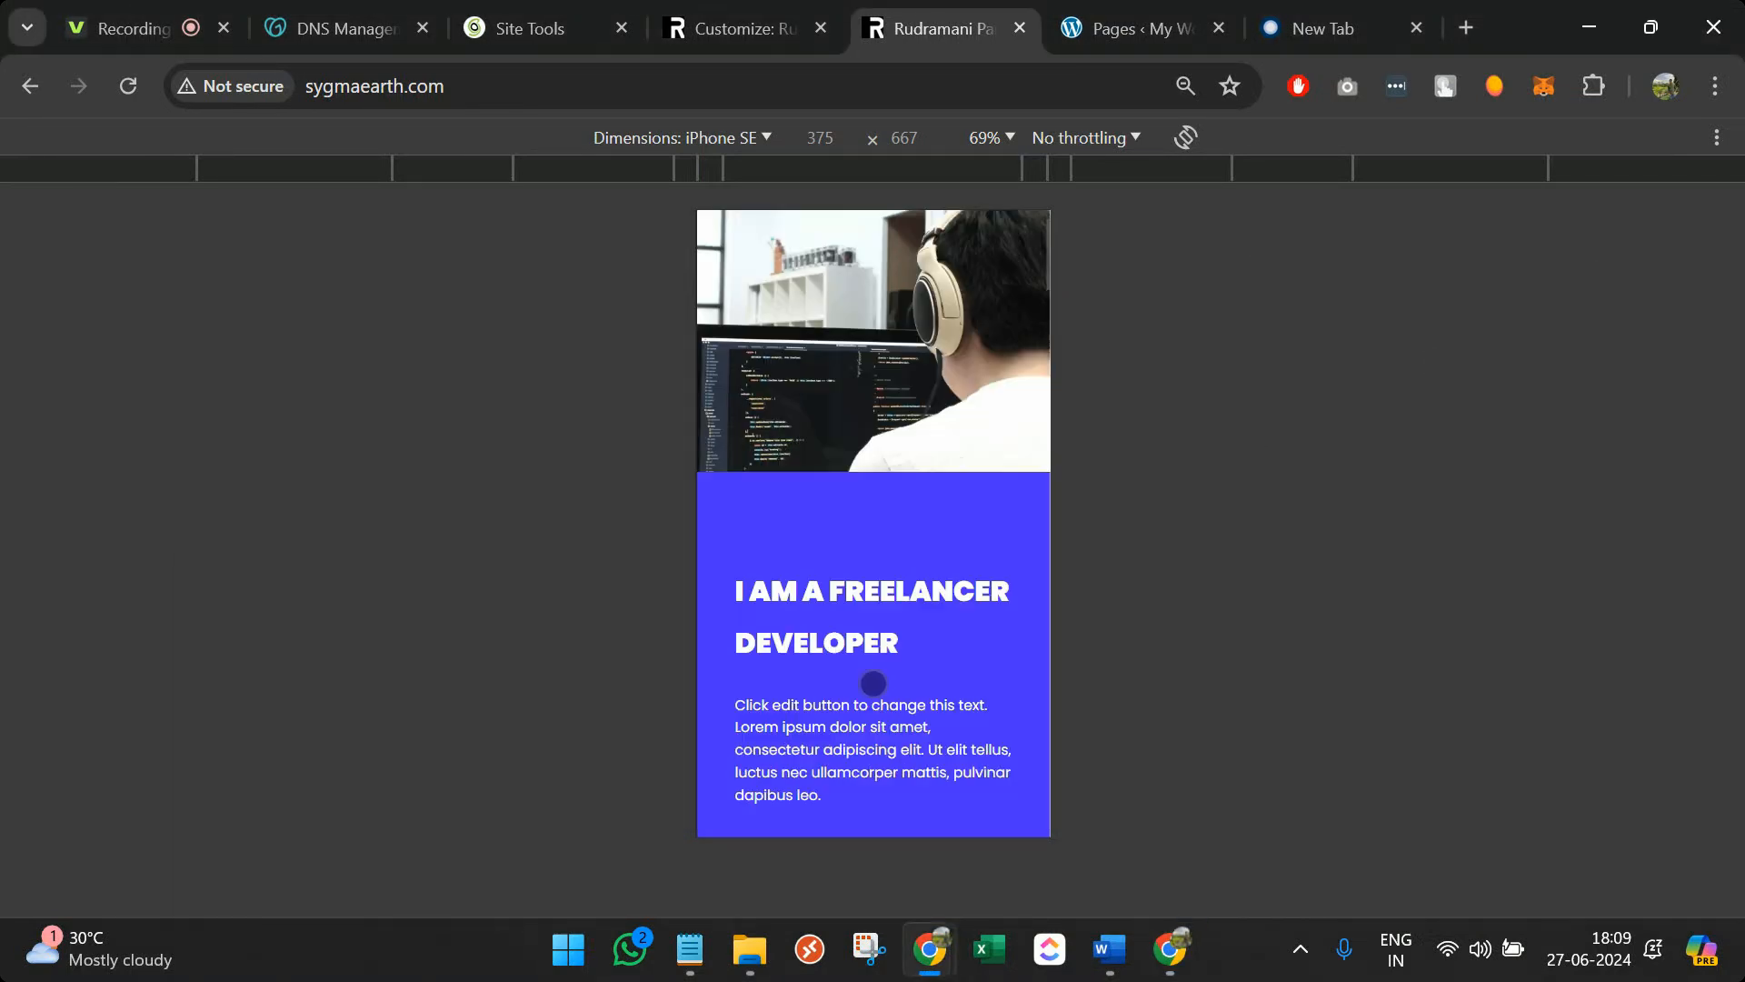
scroll(872, 682, down, 15)
scroll(873, 681, down, 15)
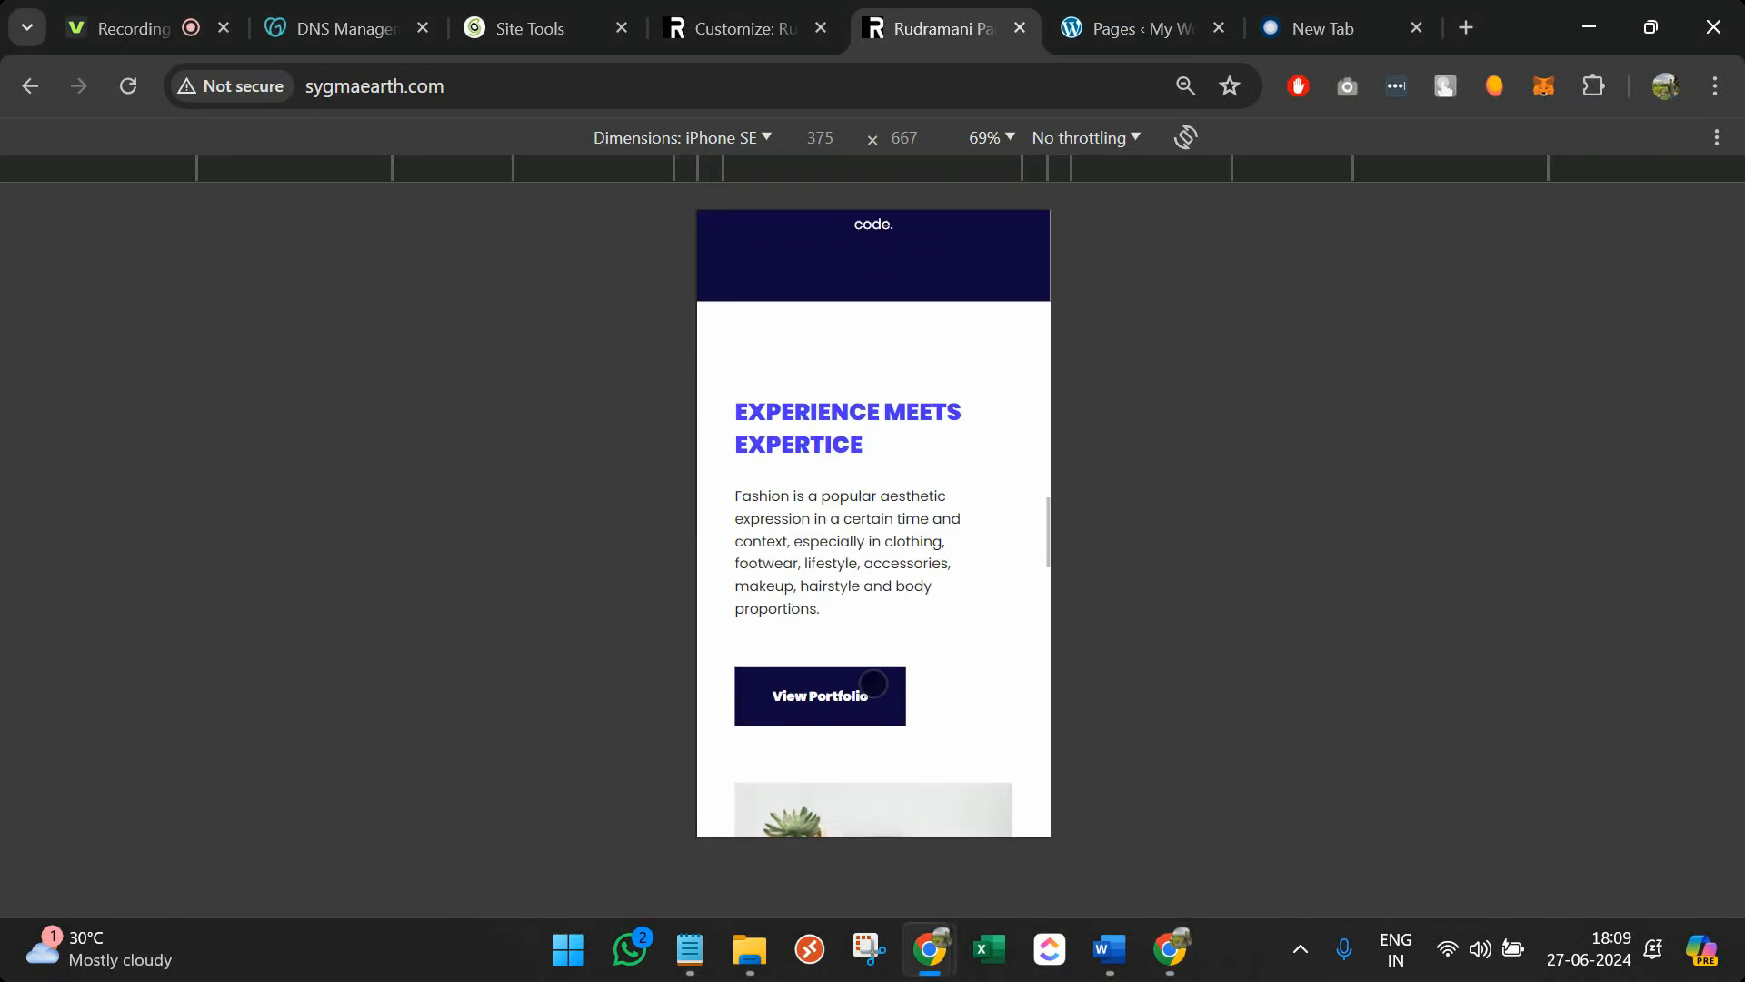
scroll(873, 681, down, 5)
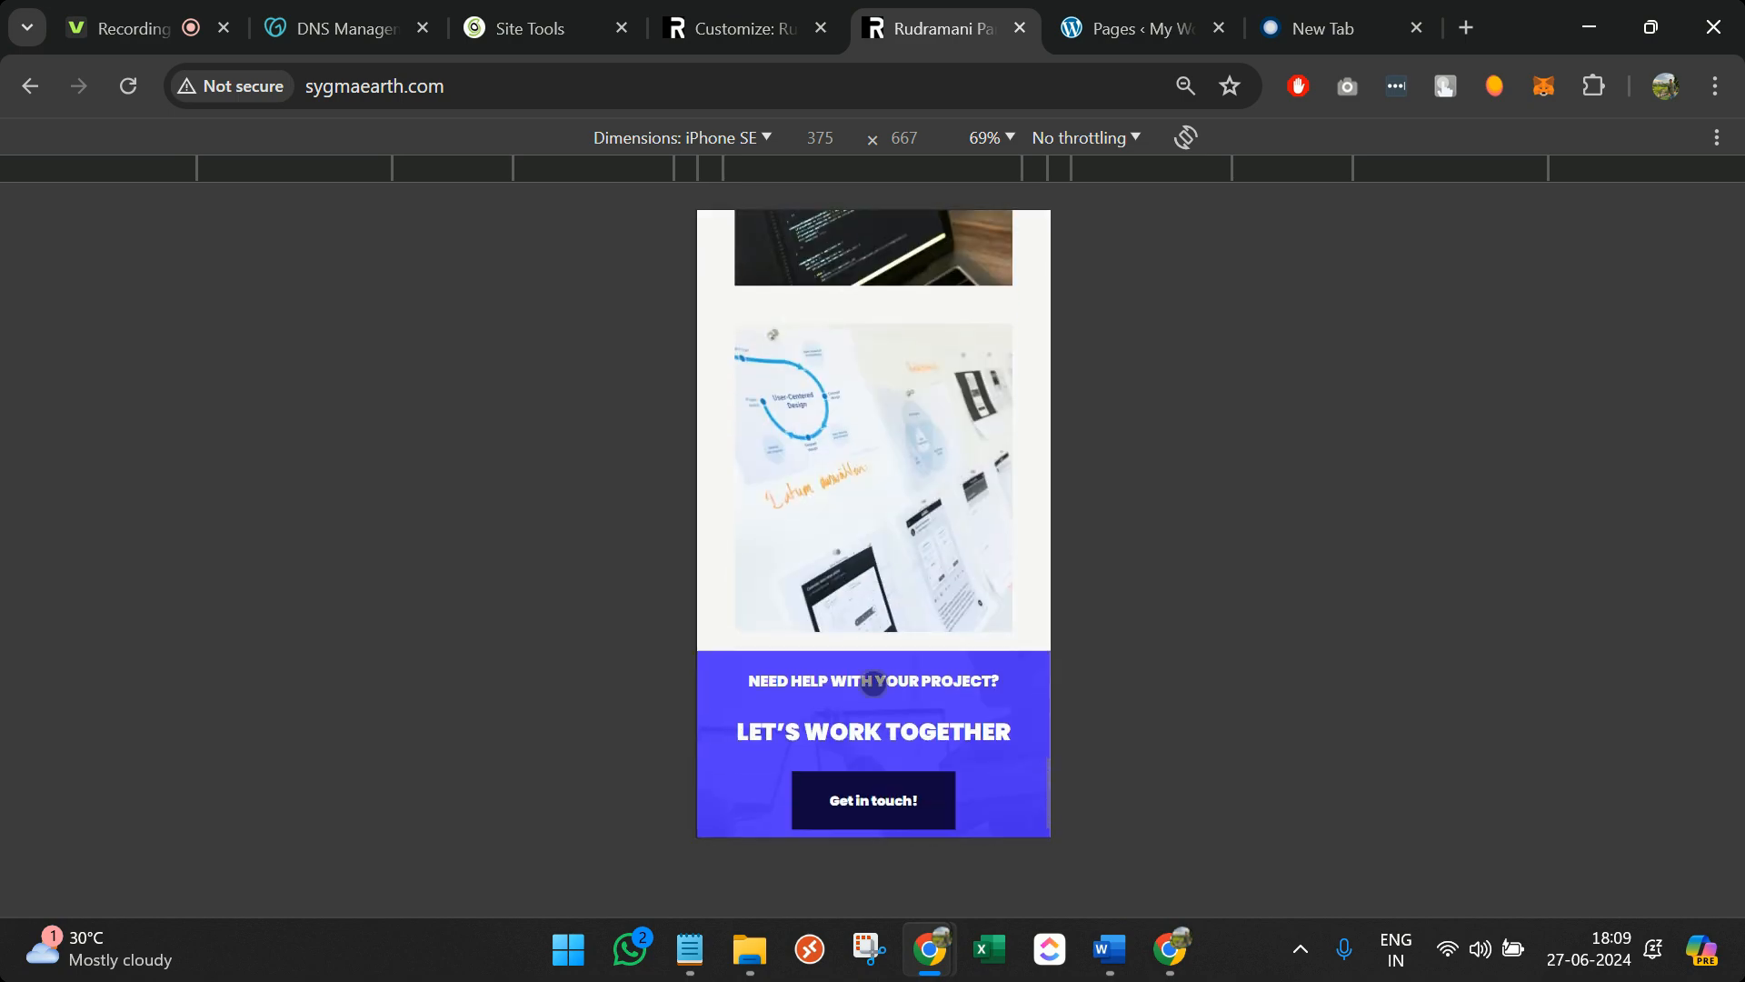
scroll(873, 680, up, 10)
scroll(872, 681, up, 20)
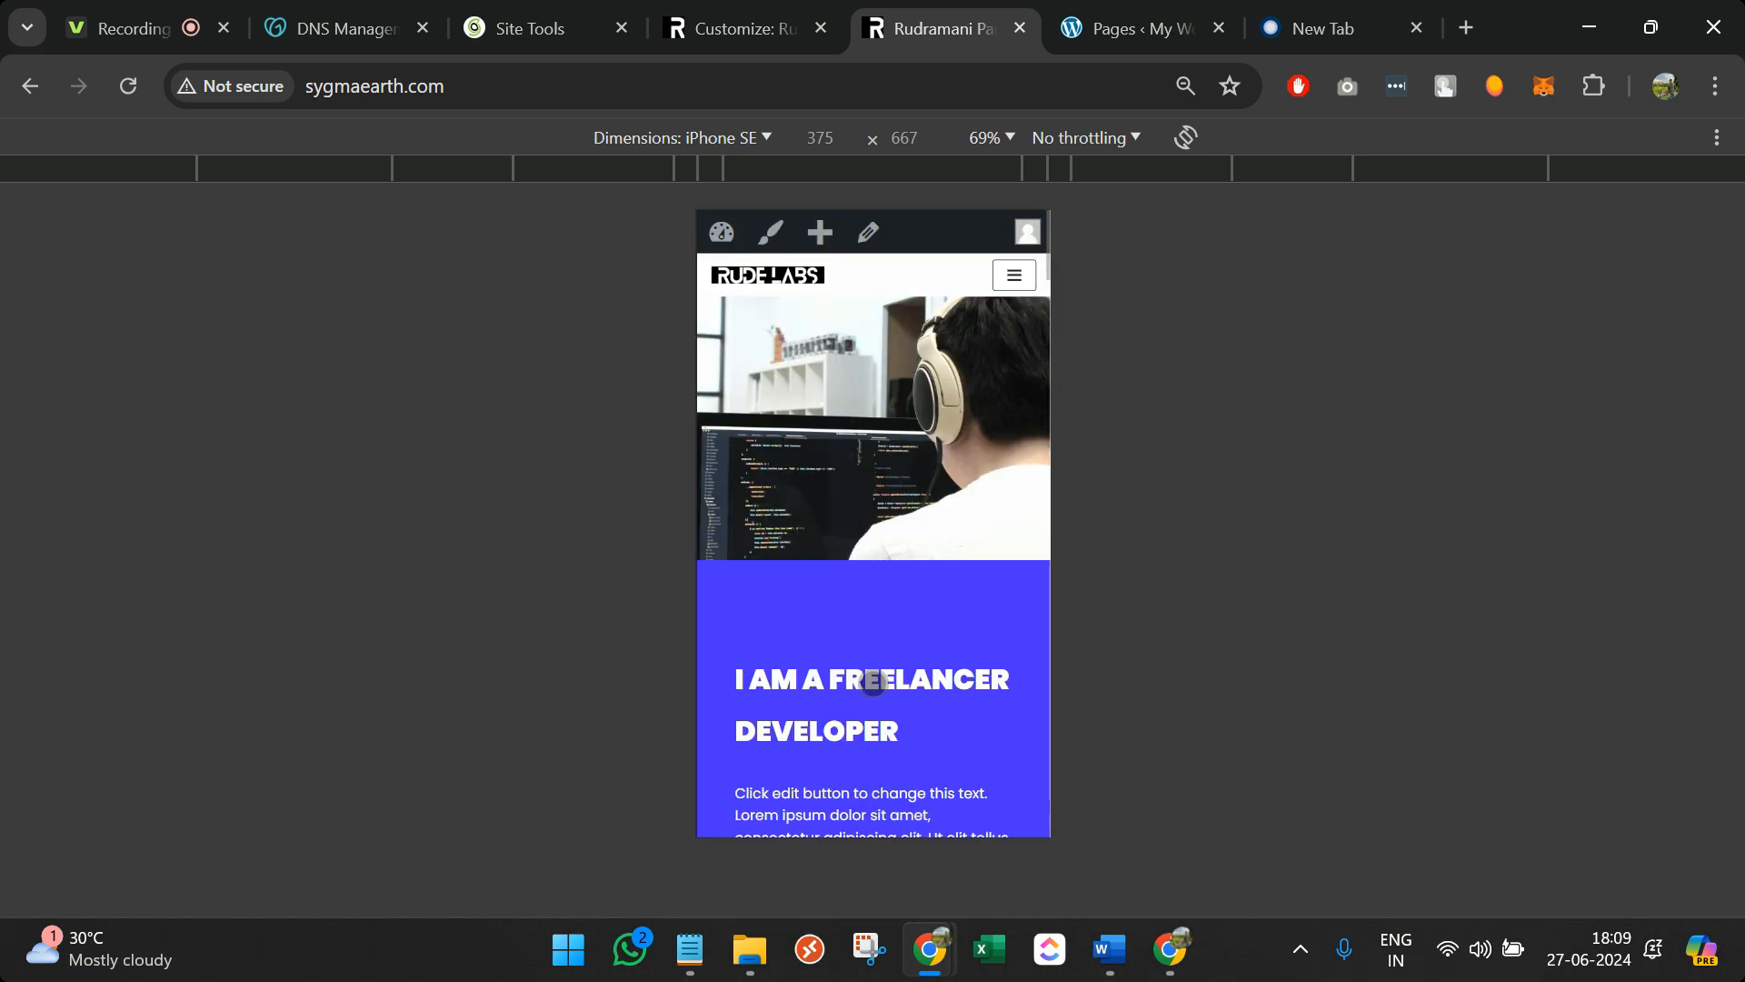
Close DevTools and scroll down to the Neve | Powered by WordPress footer credit
key(ctrl+shift+i)
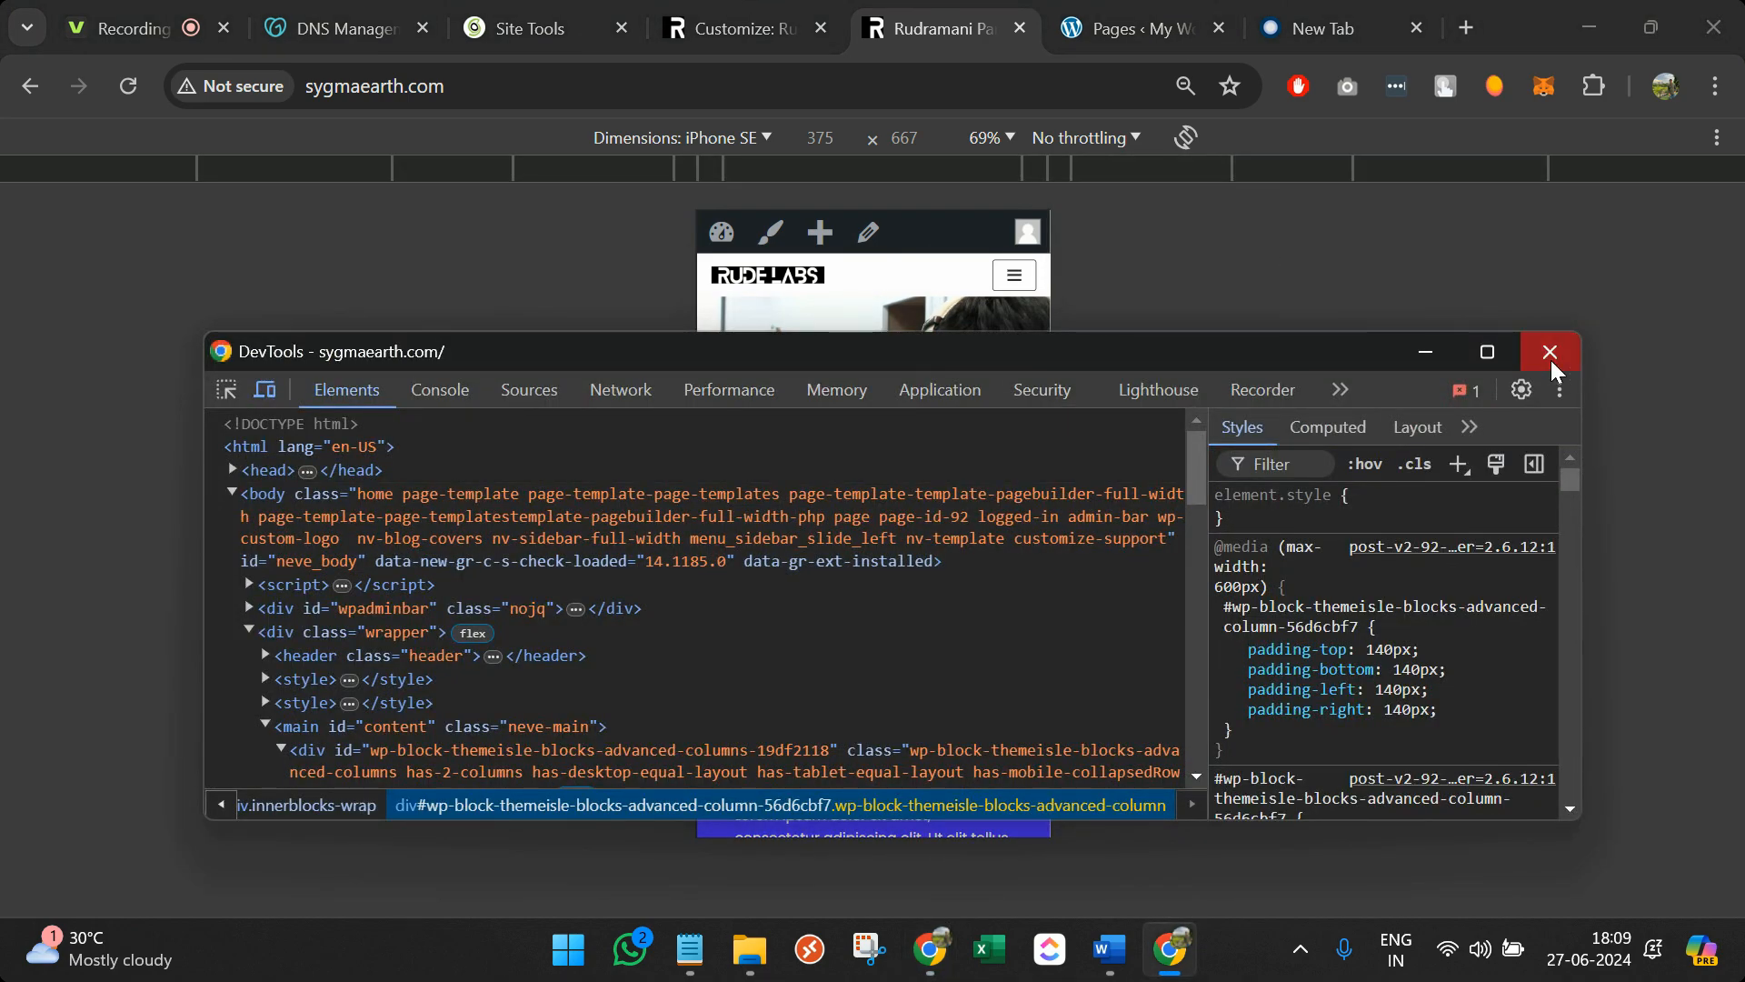
click(1551, 360)
scroll(738, 568, down, 10)
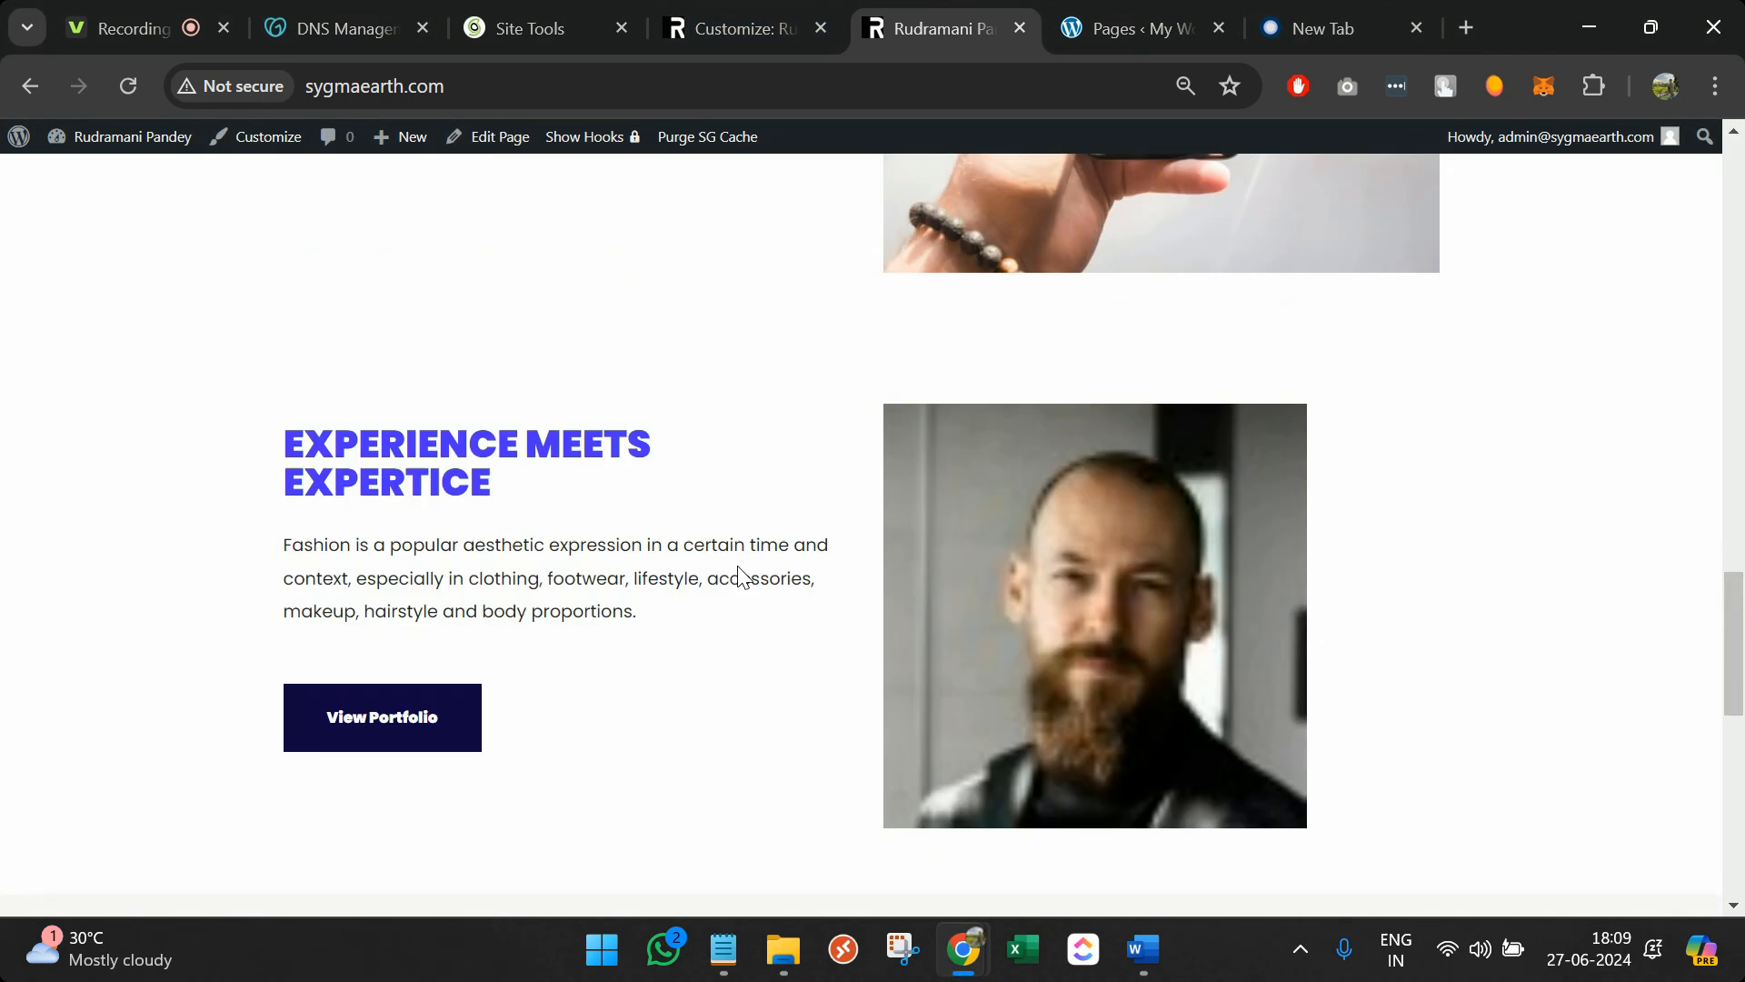
scroll(738, 572, down, 10)
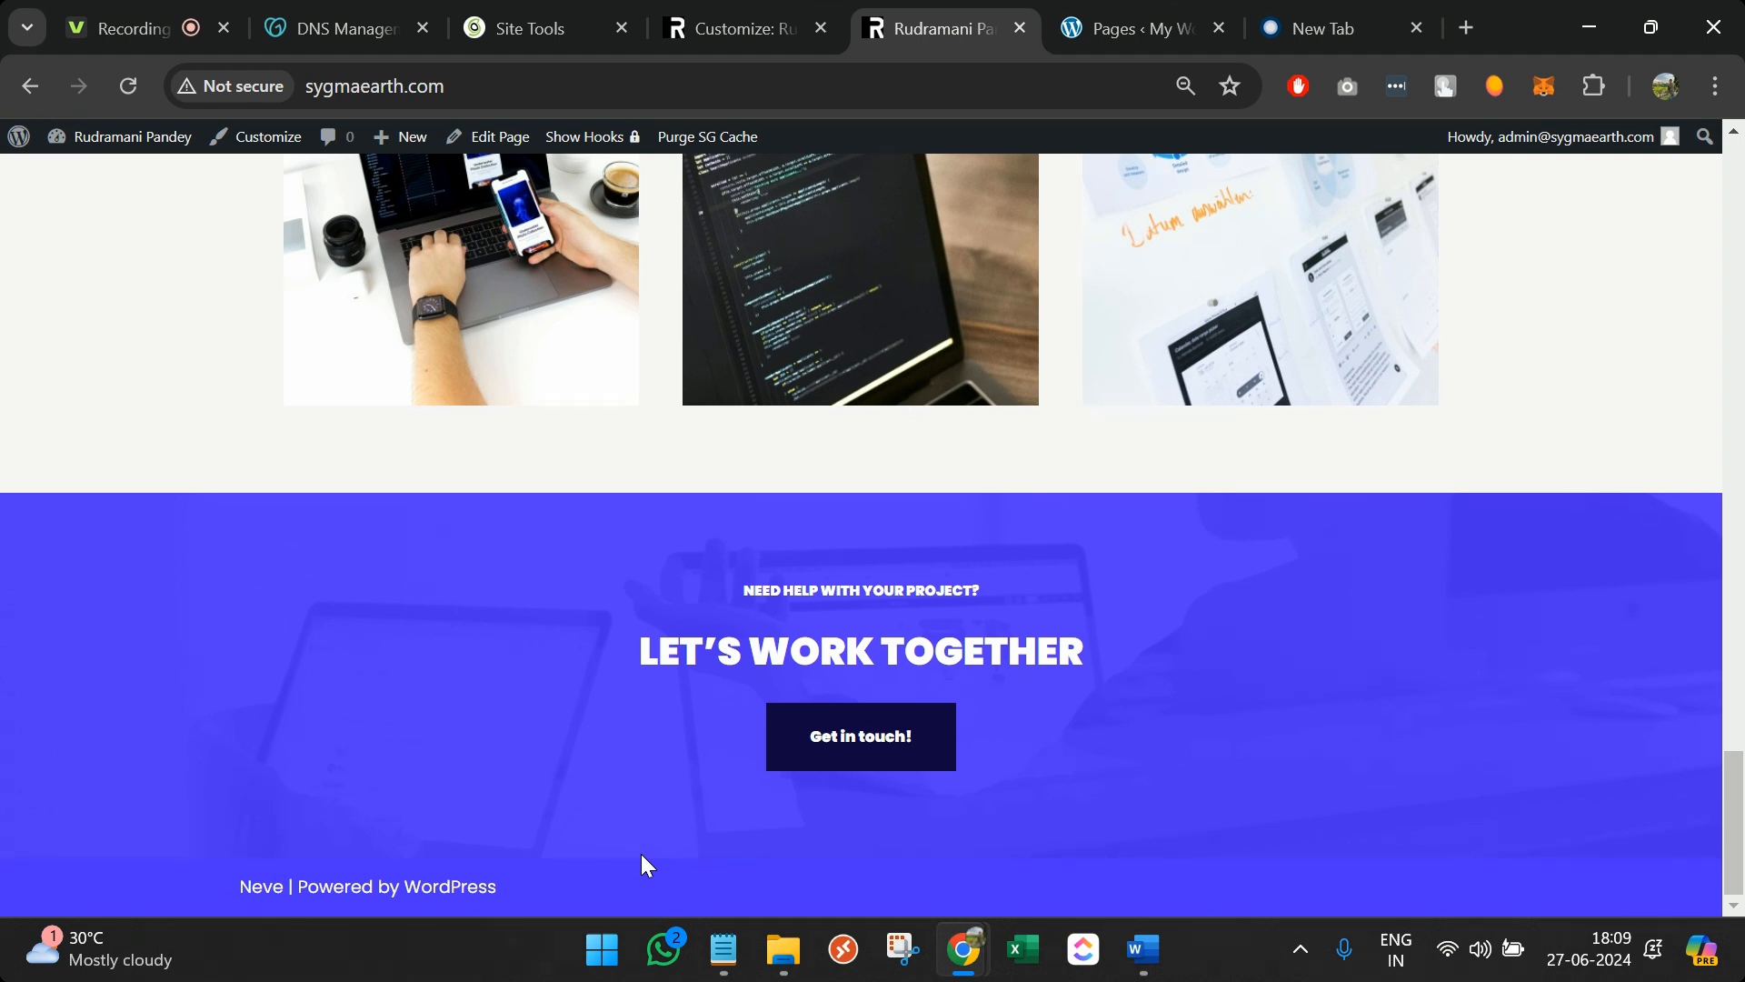
click(712, 14)
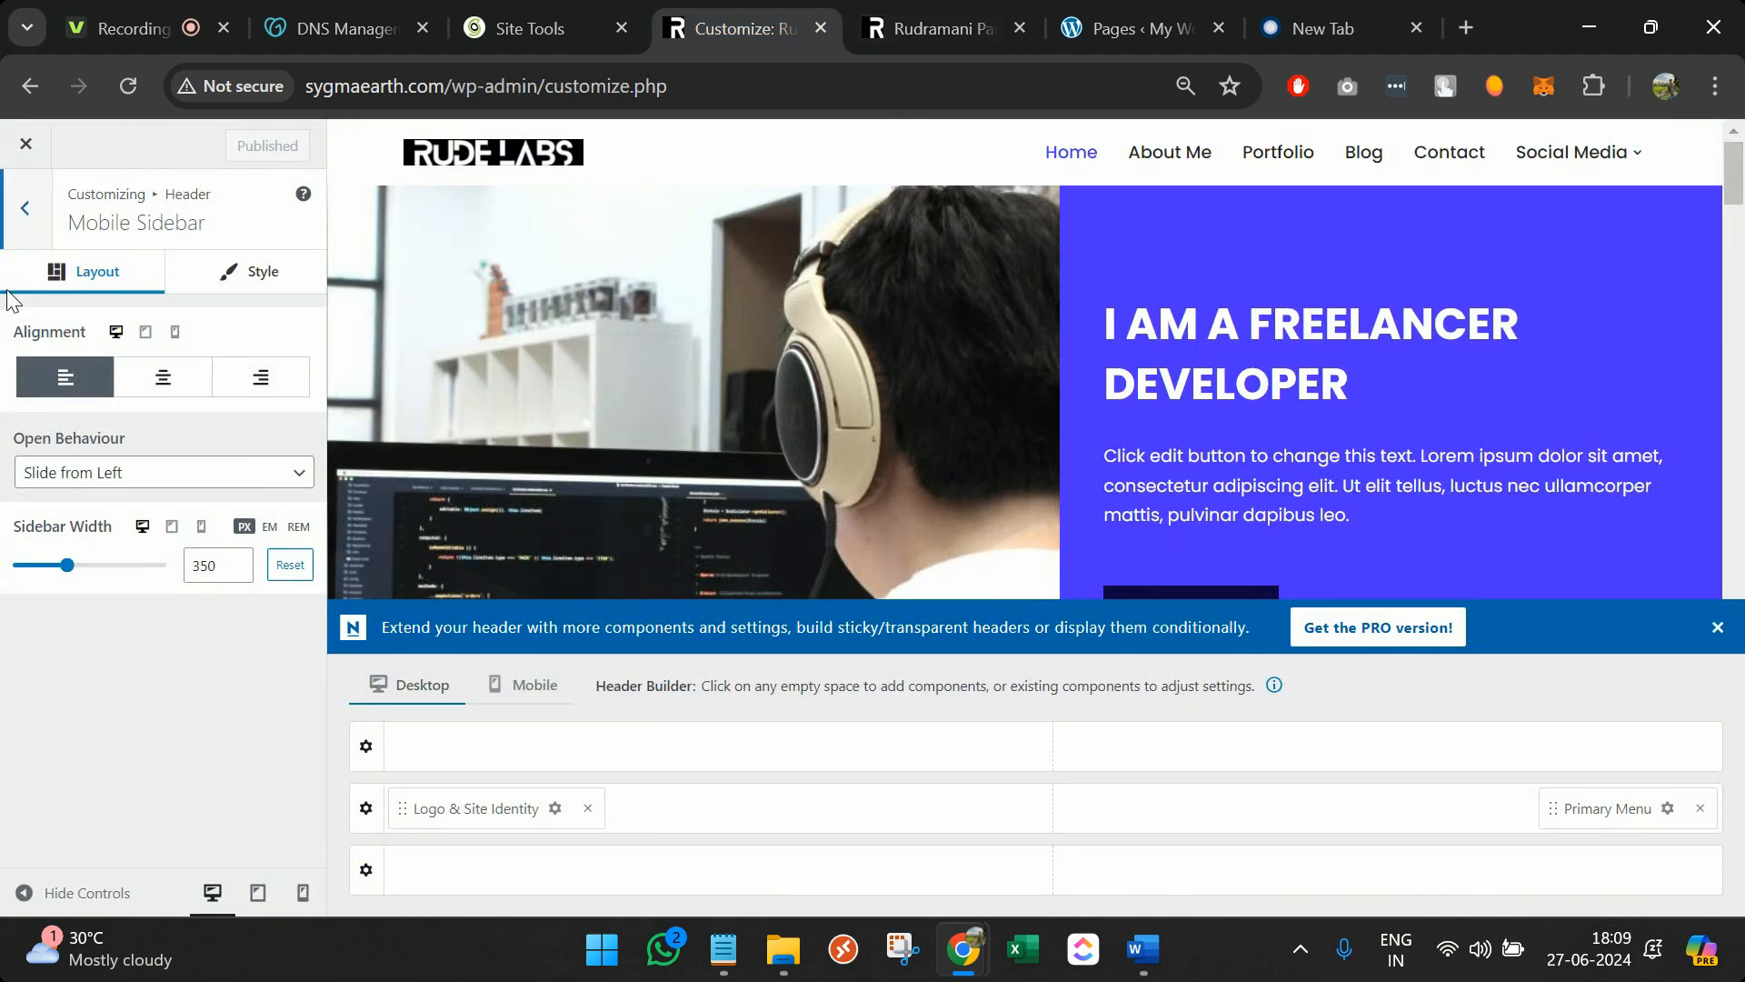
click(18, 227)
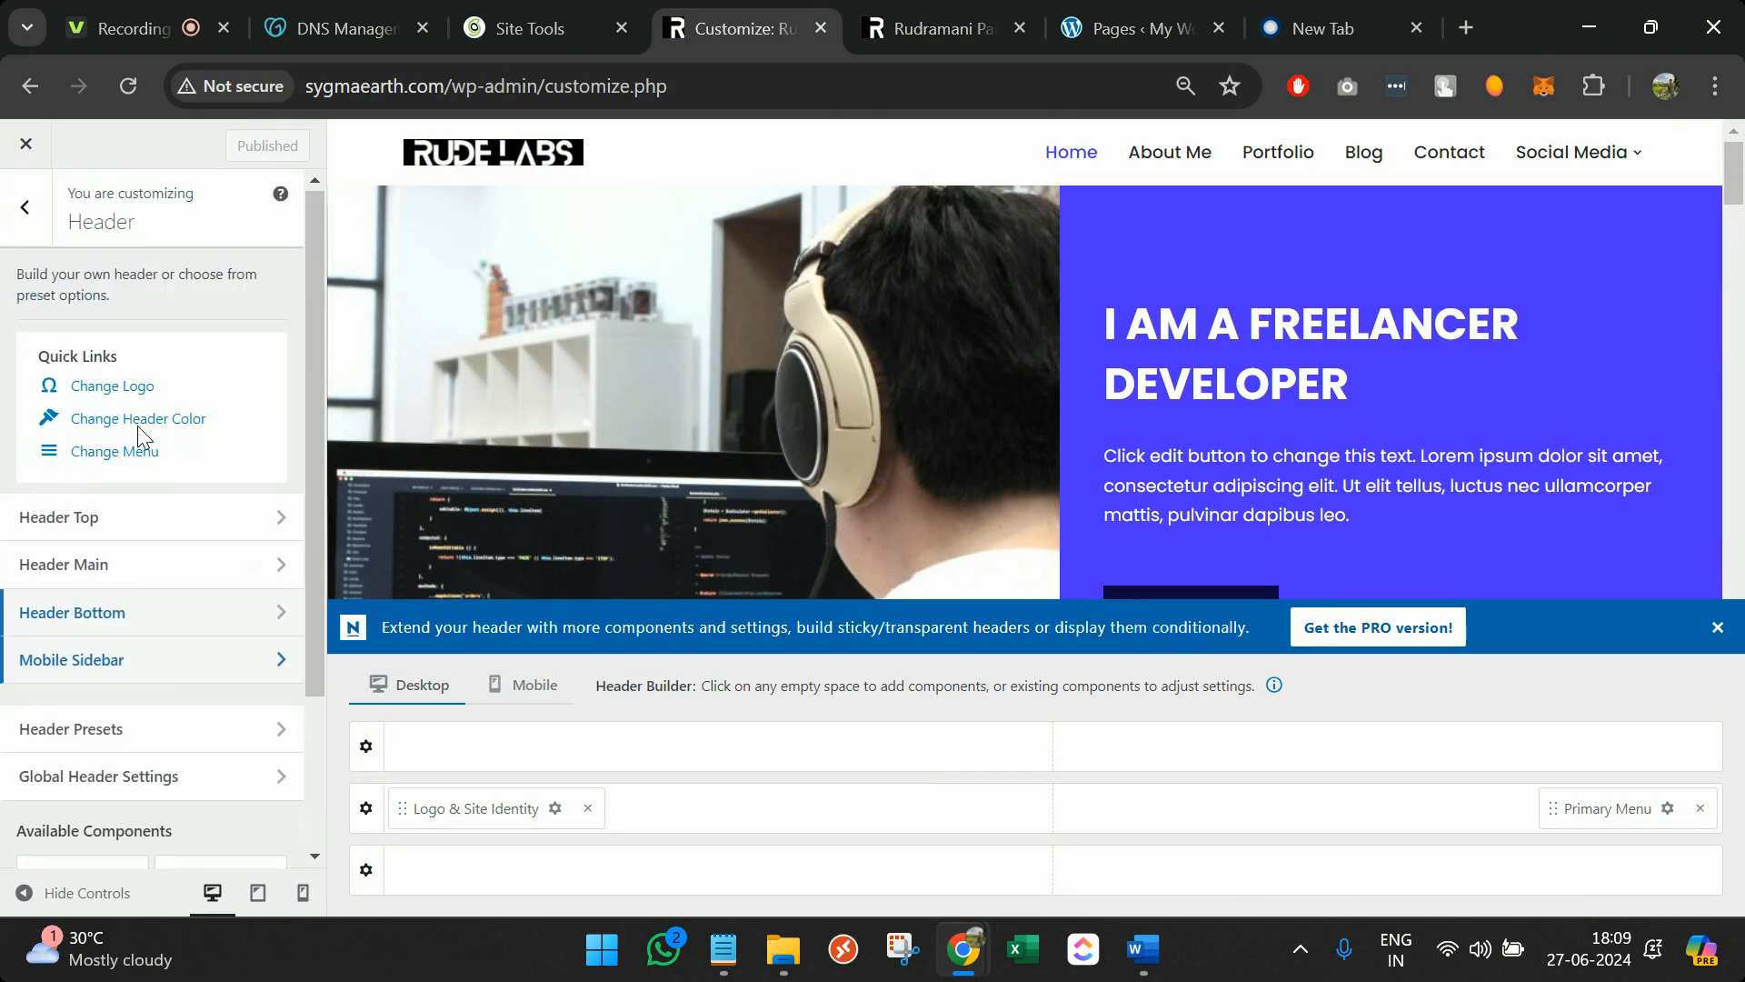
scroll(173, 509, down, 3)
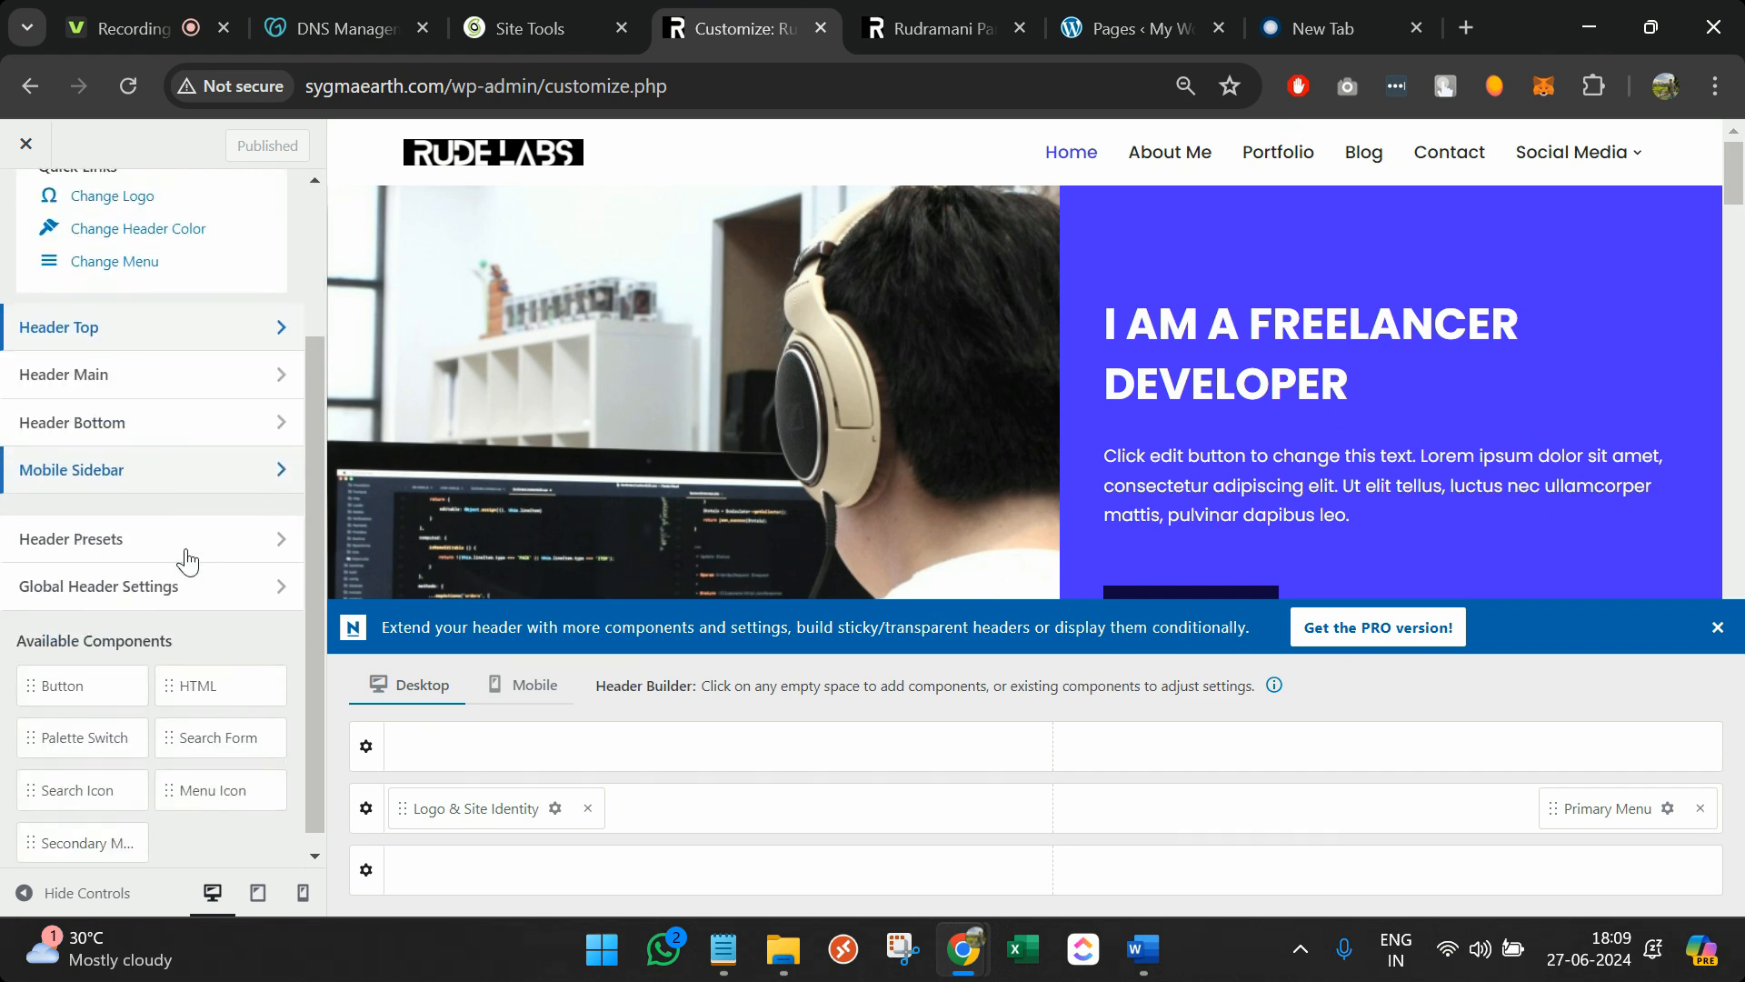
click(106, 571)
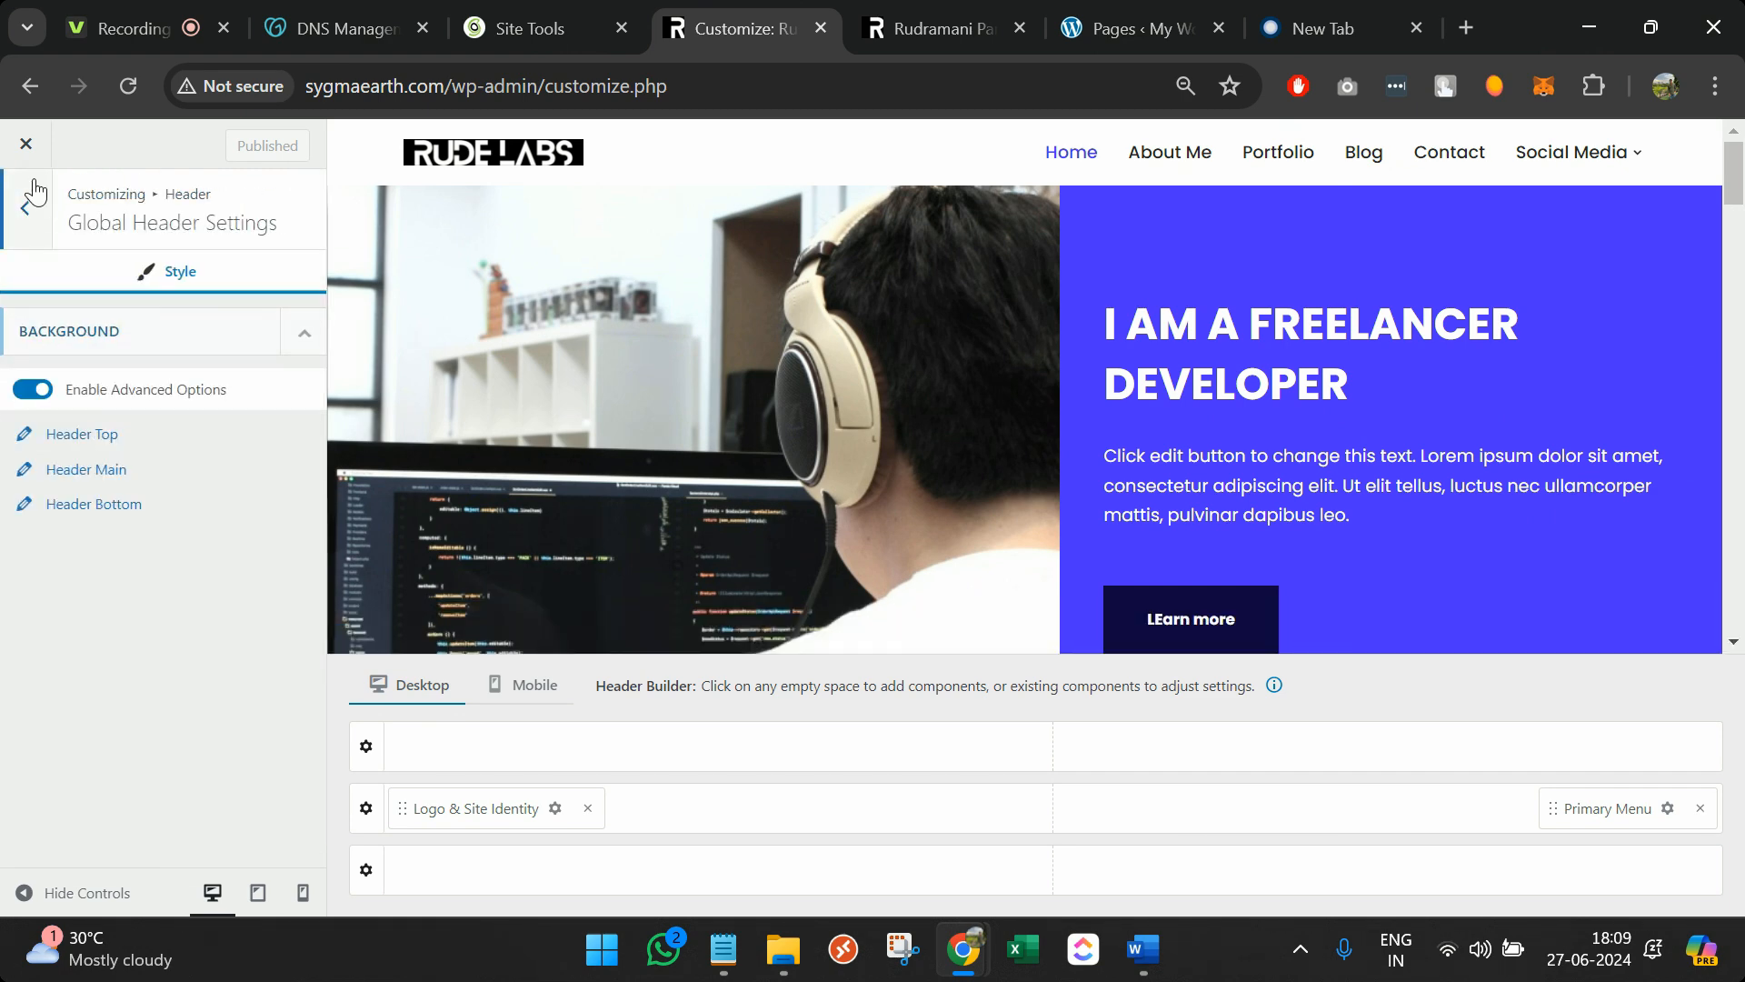
click(36, 192)
click(35, 206)
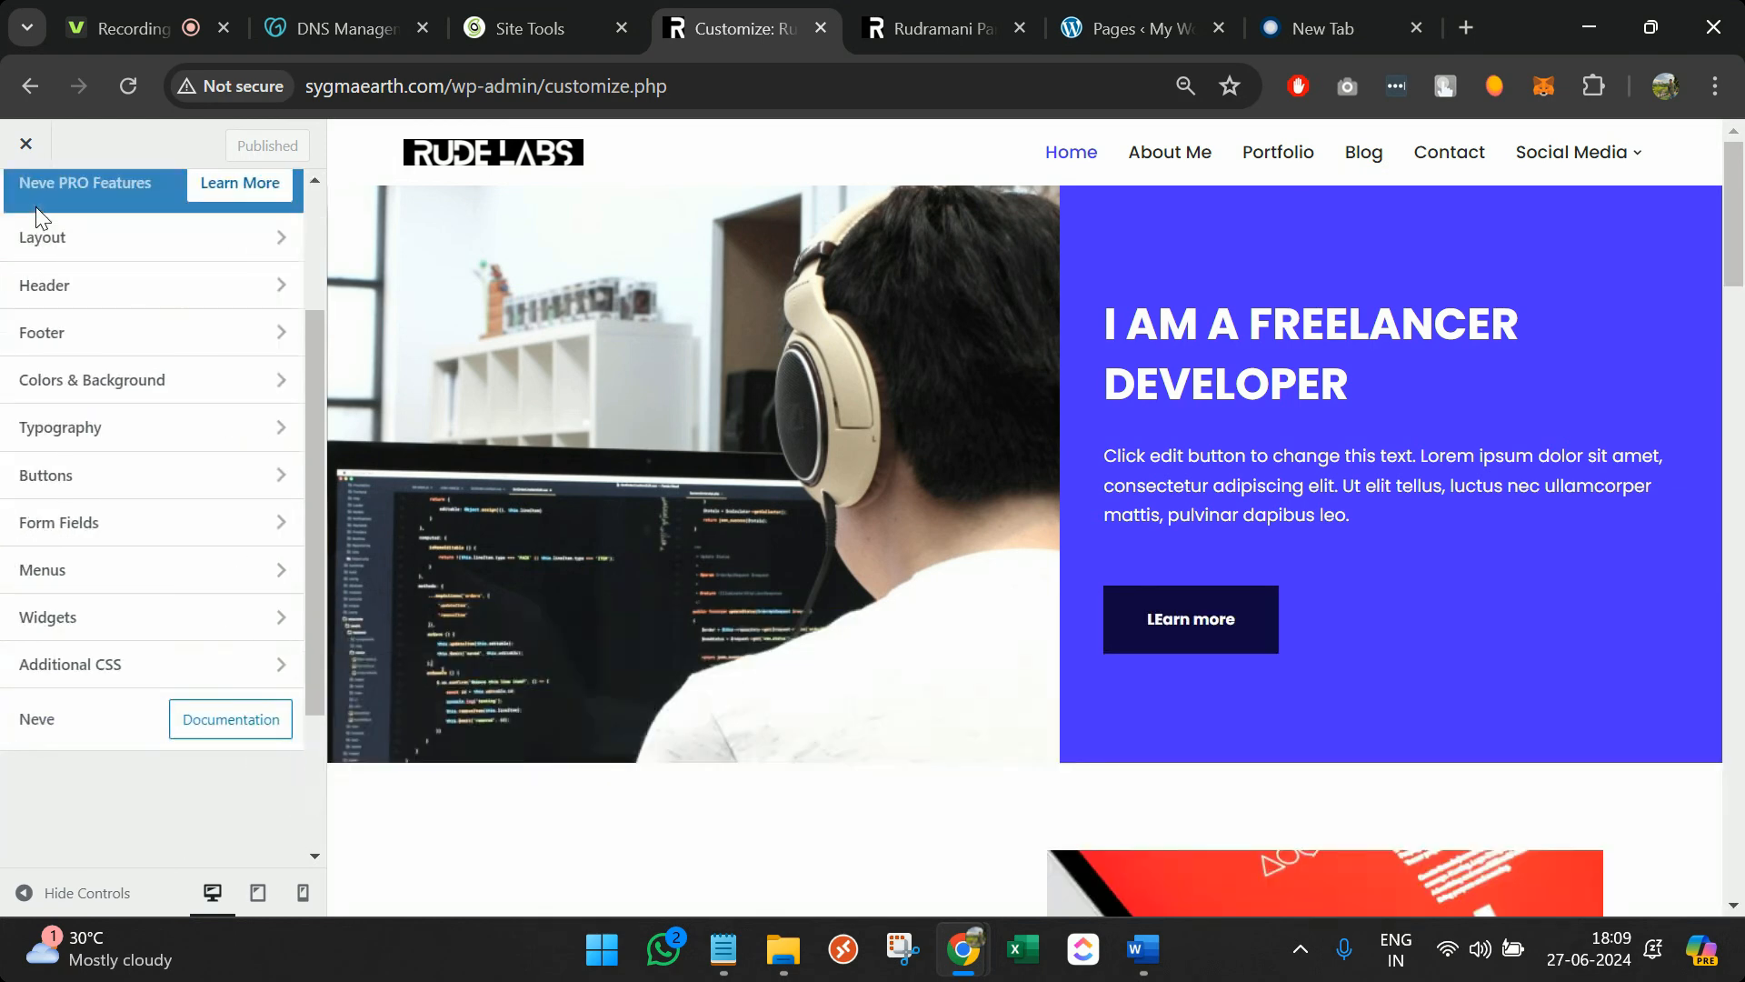
click(95, 463)
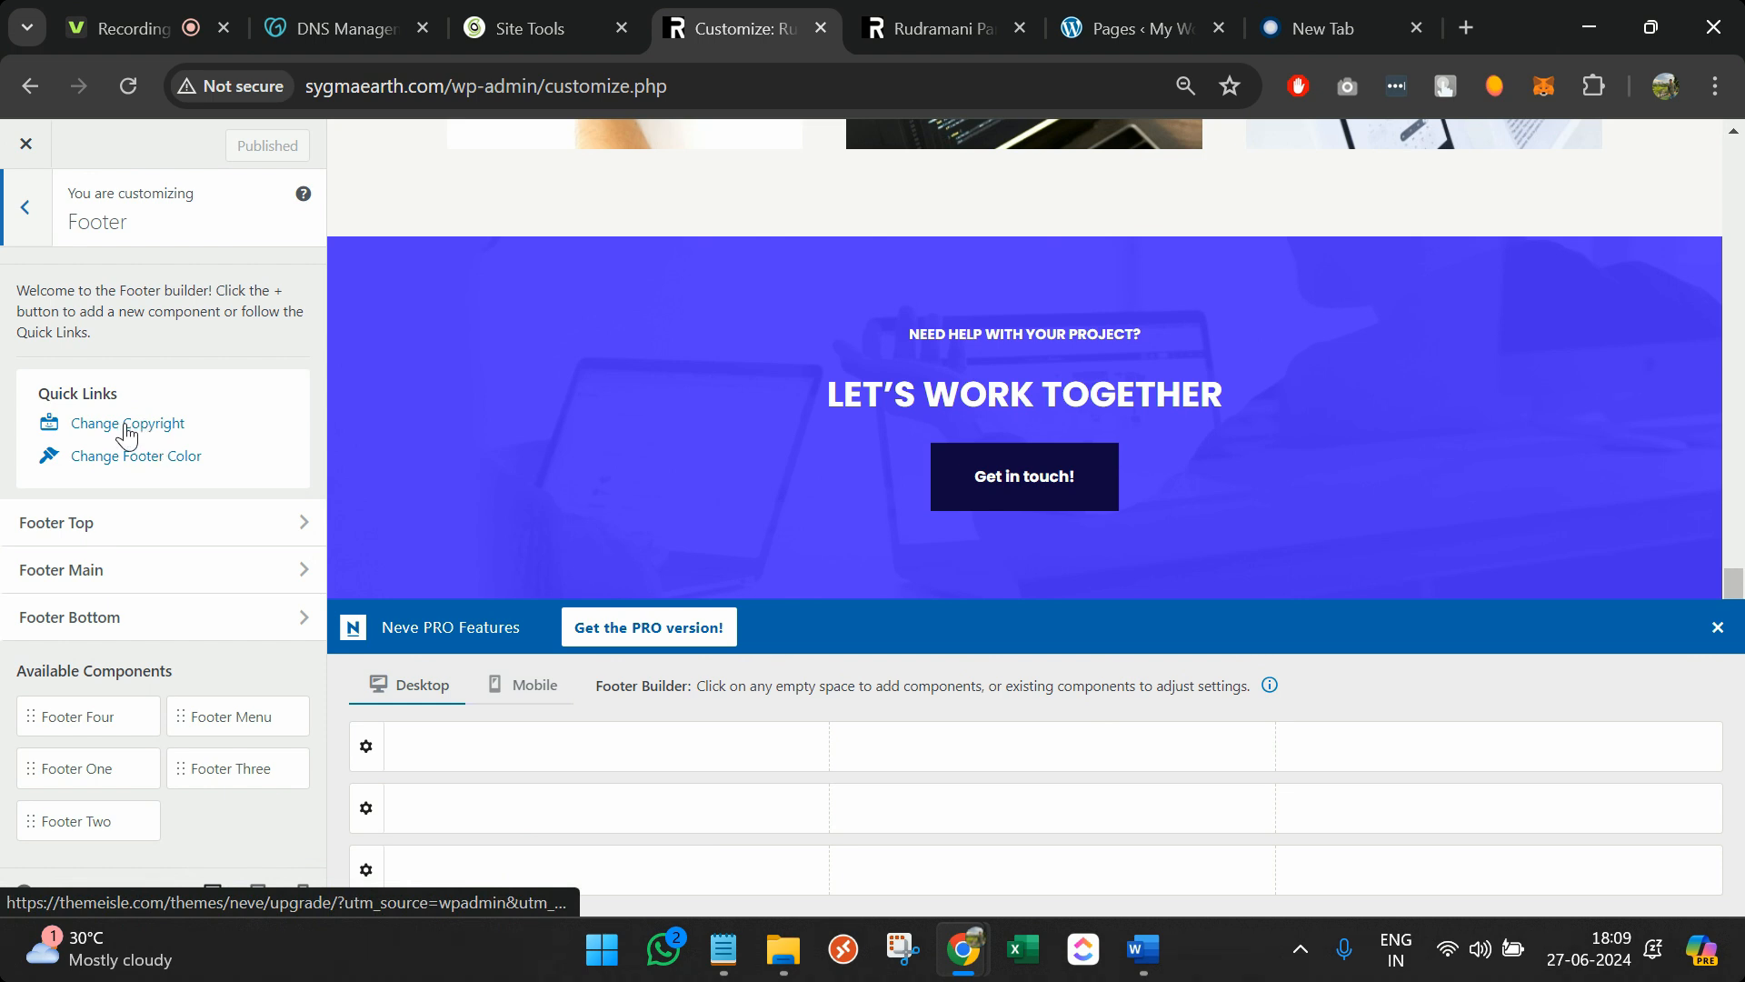
click(126, 424)
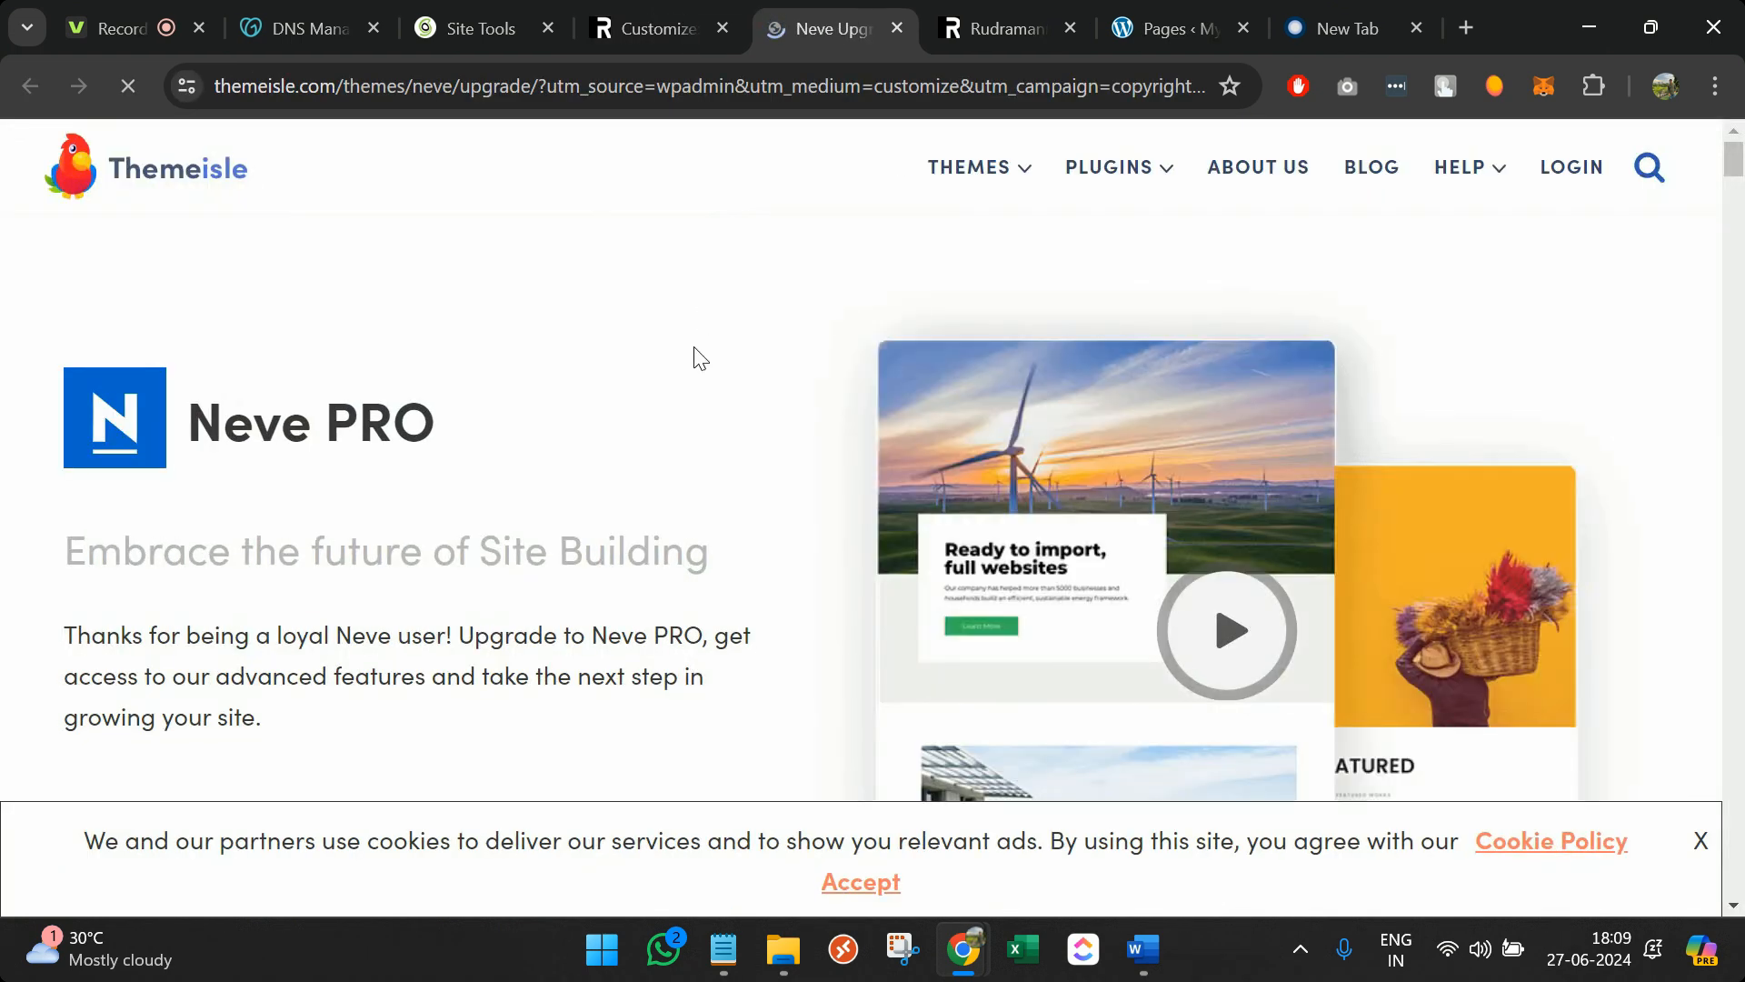
click(897, 29)
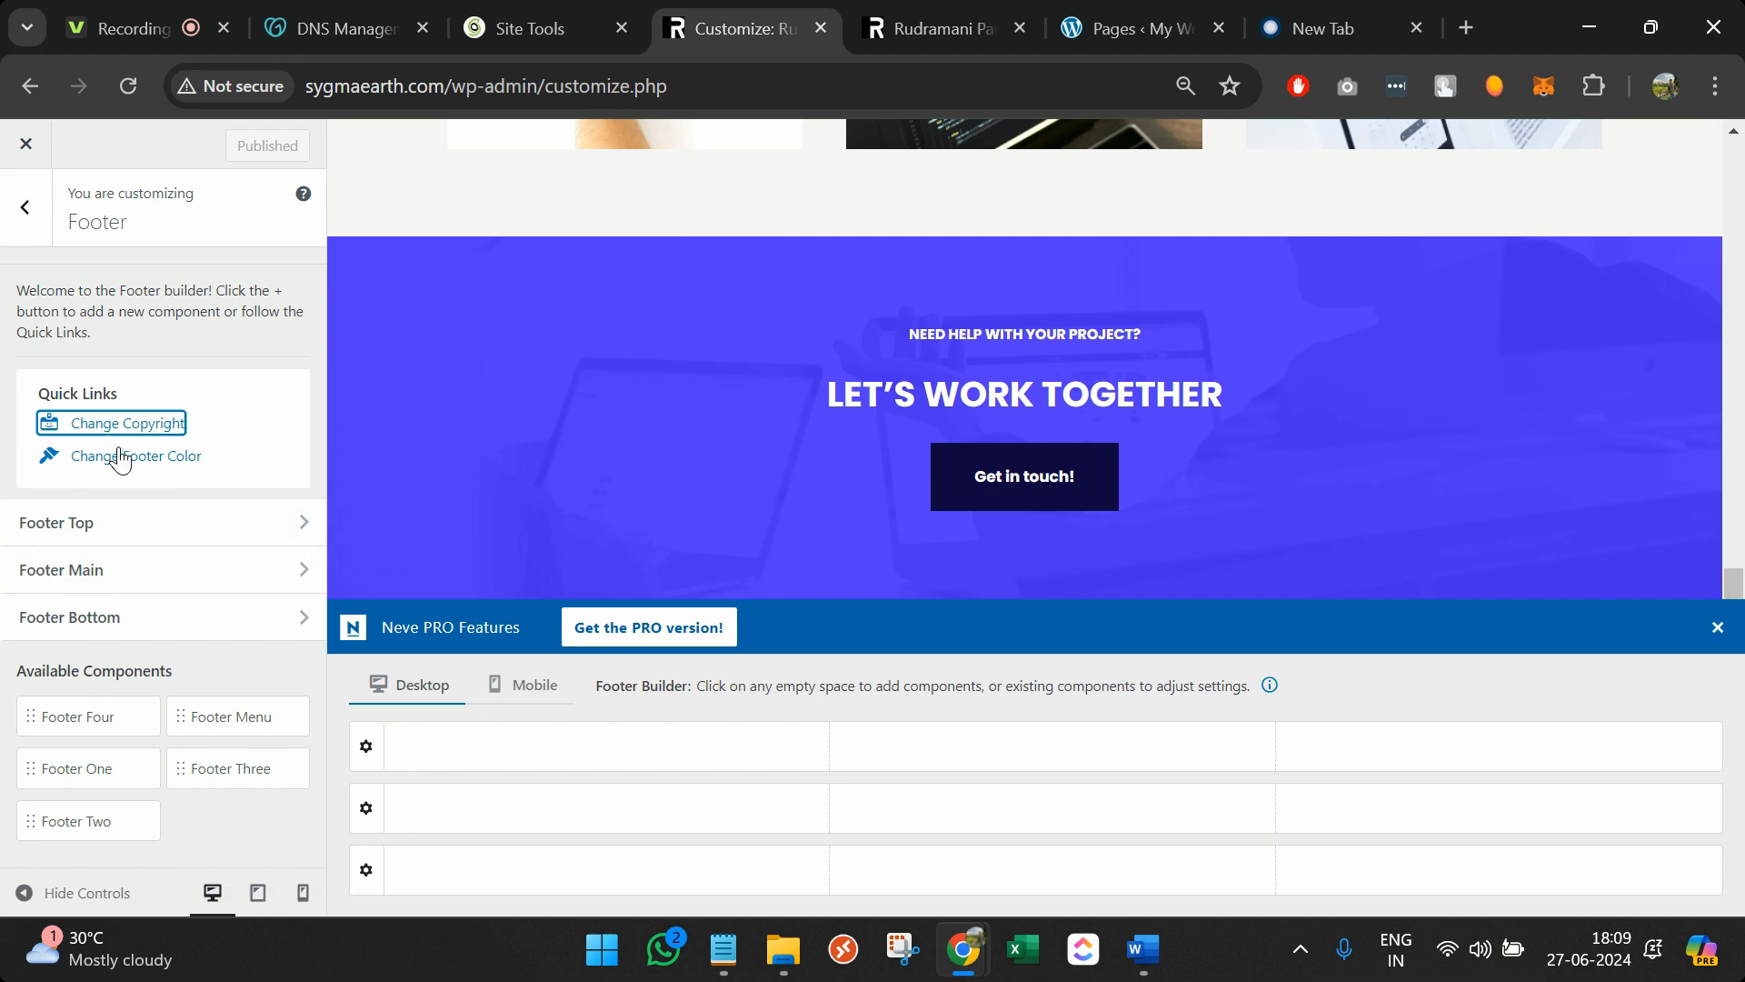
click(909, 28)
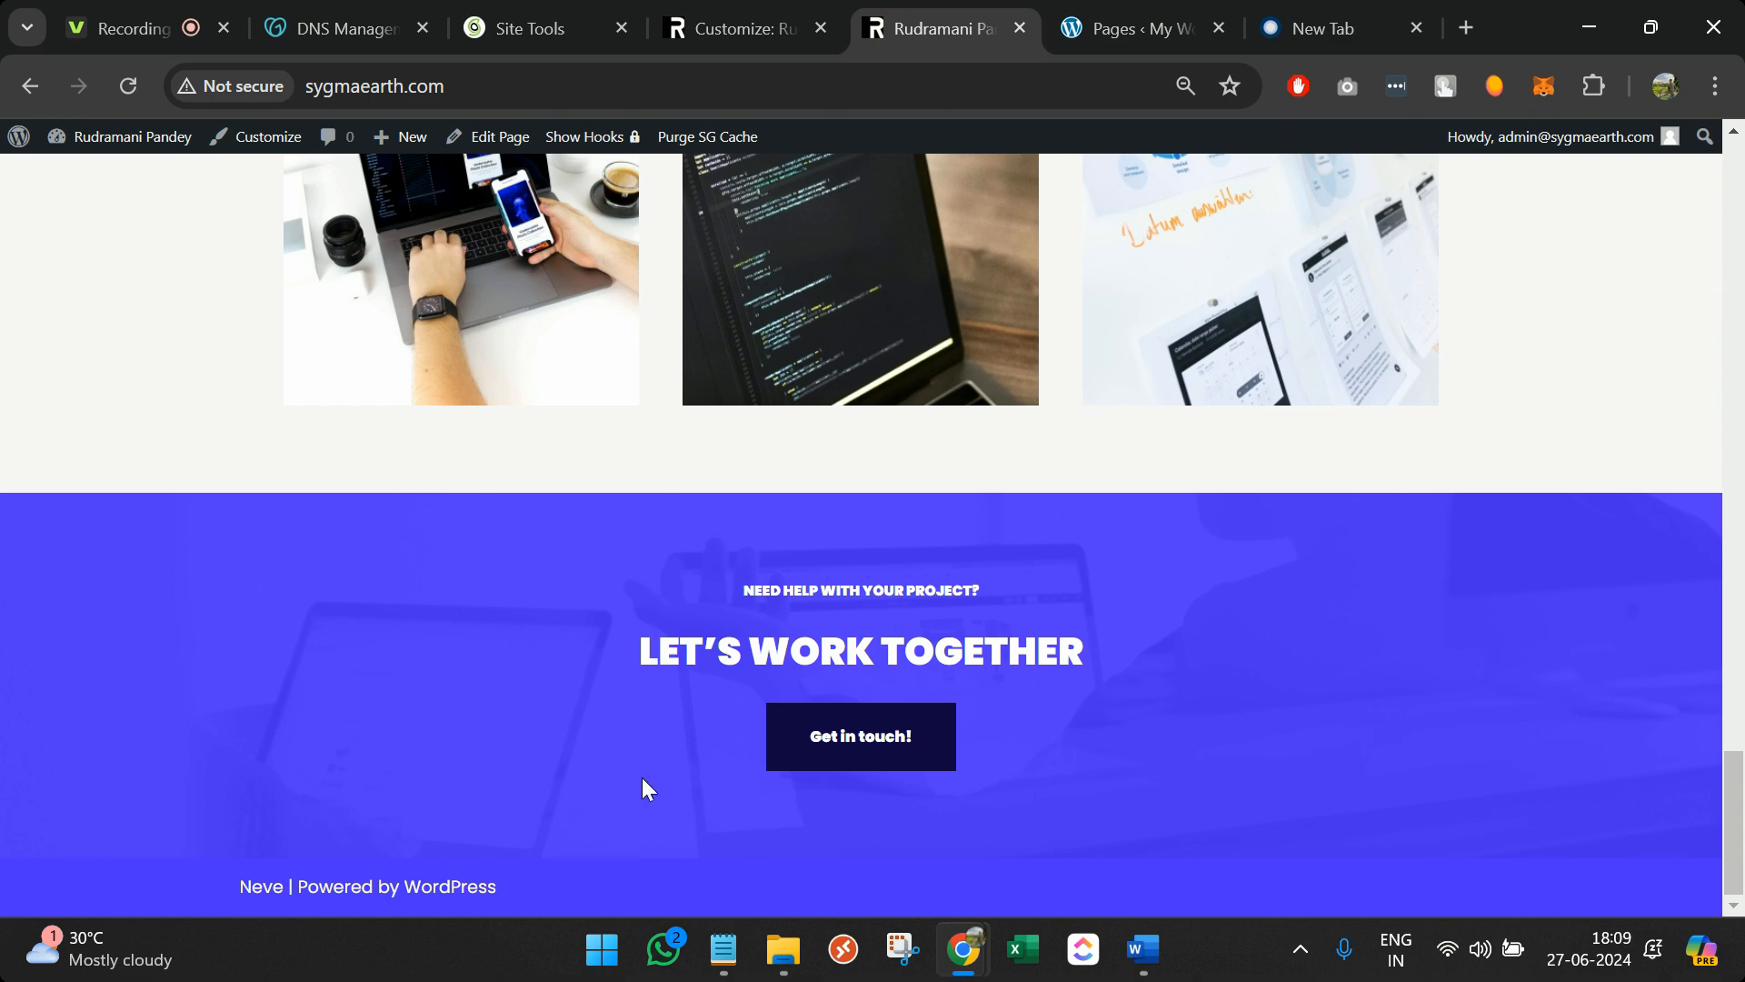
In DevTools, inspect the footer credit and select its div.component-wrap wrapper
key(ctrl+shift+i)
click(262, 389)
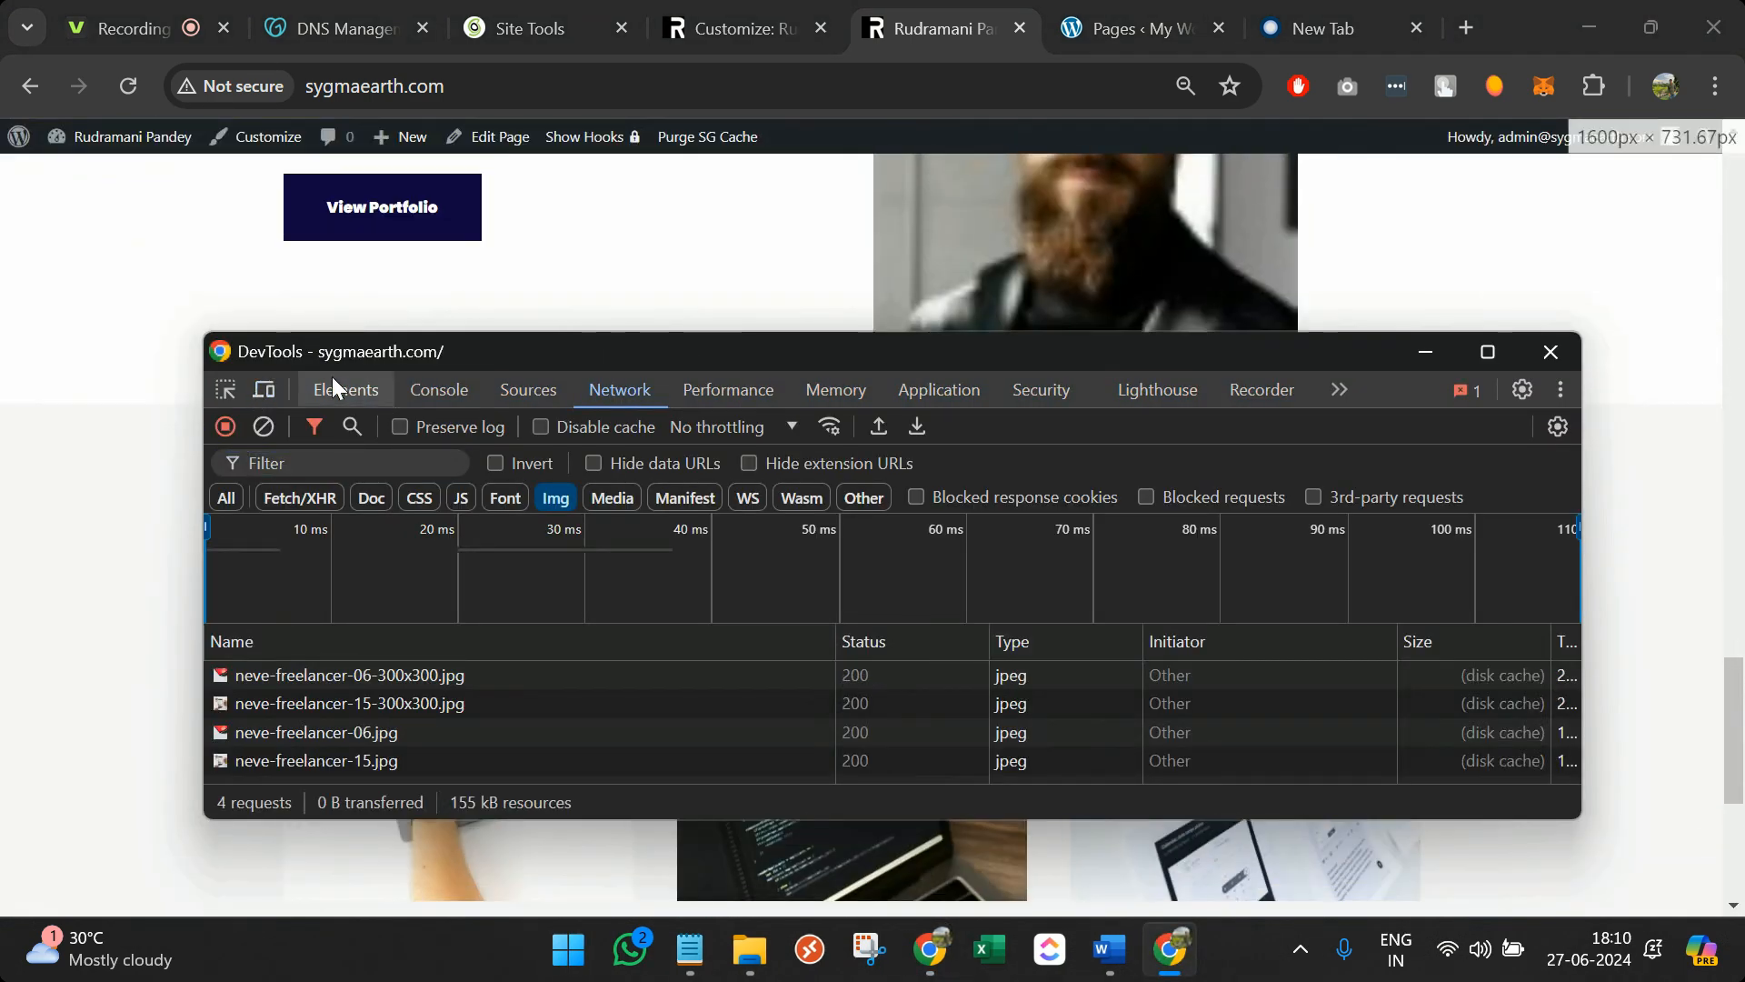
drag(374, 352, 771, 277)
scroll(205, 483, down, 4)
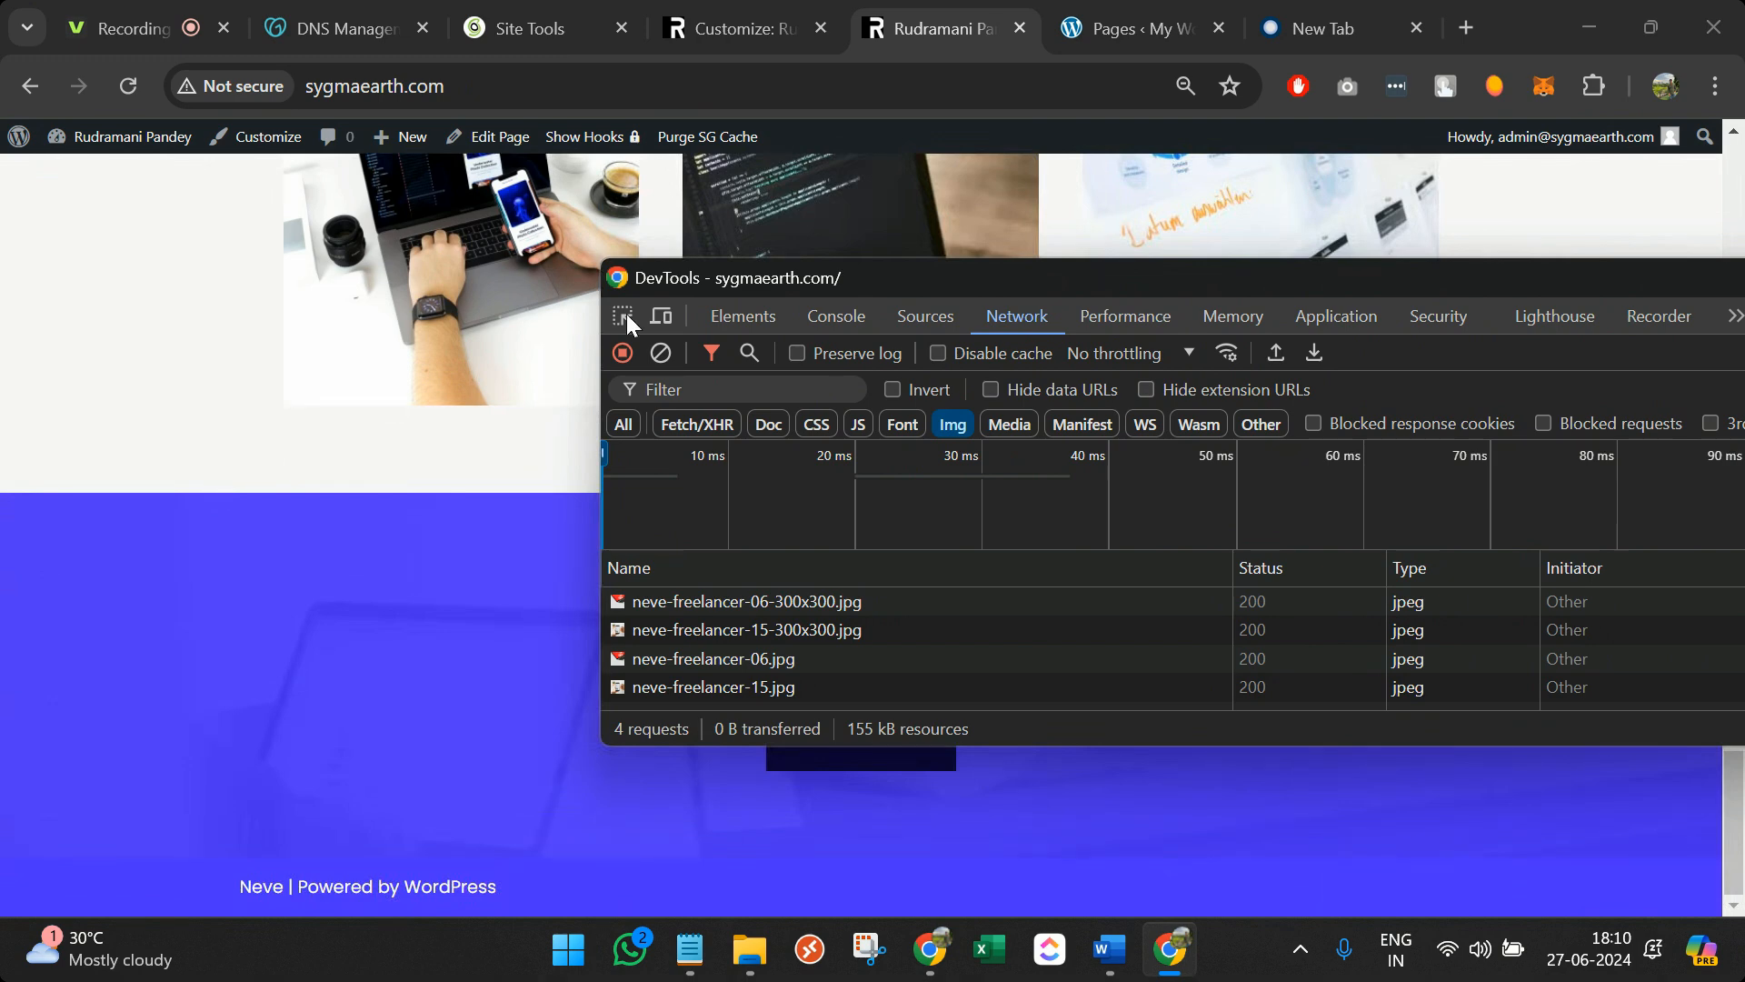
key(ctrl+shift+c)
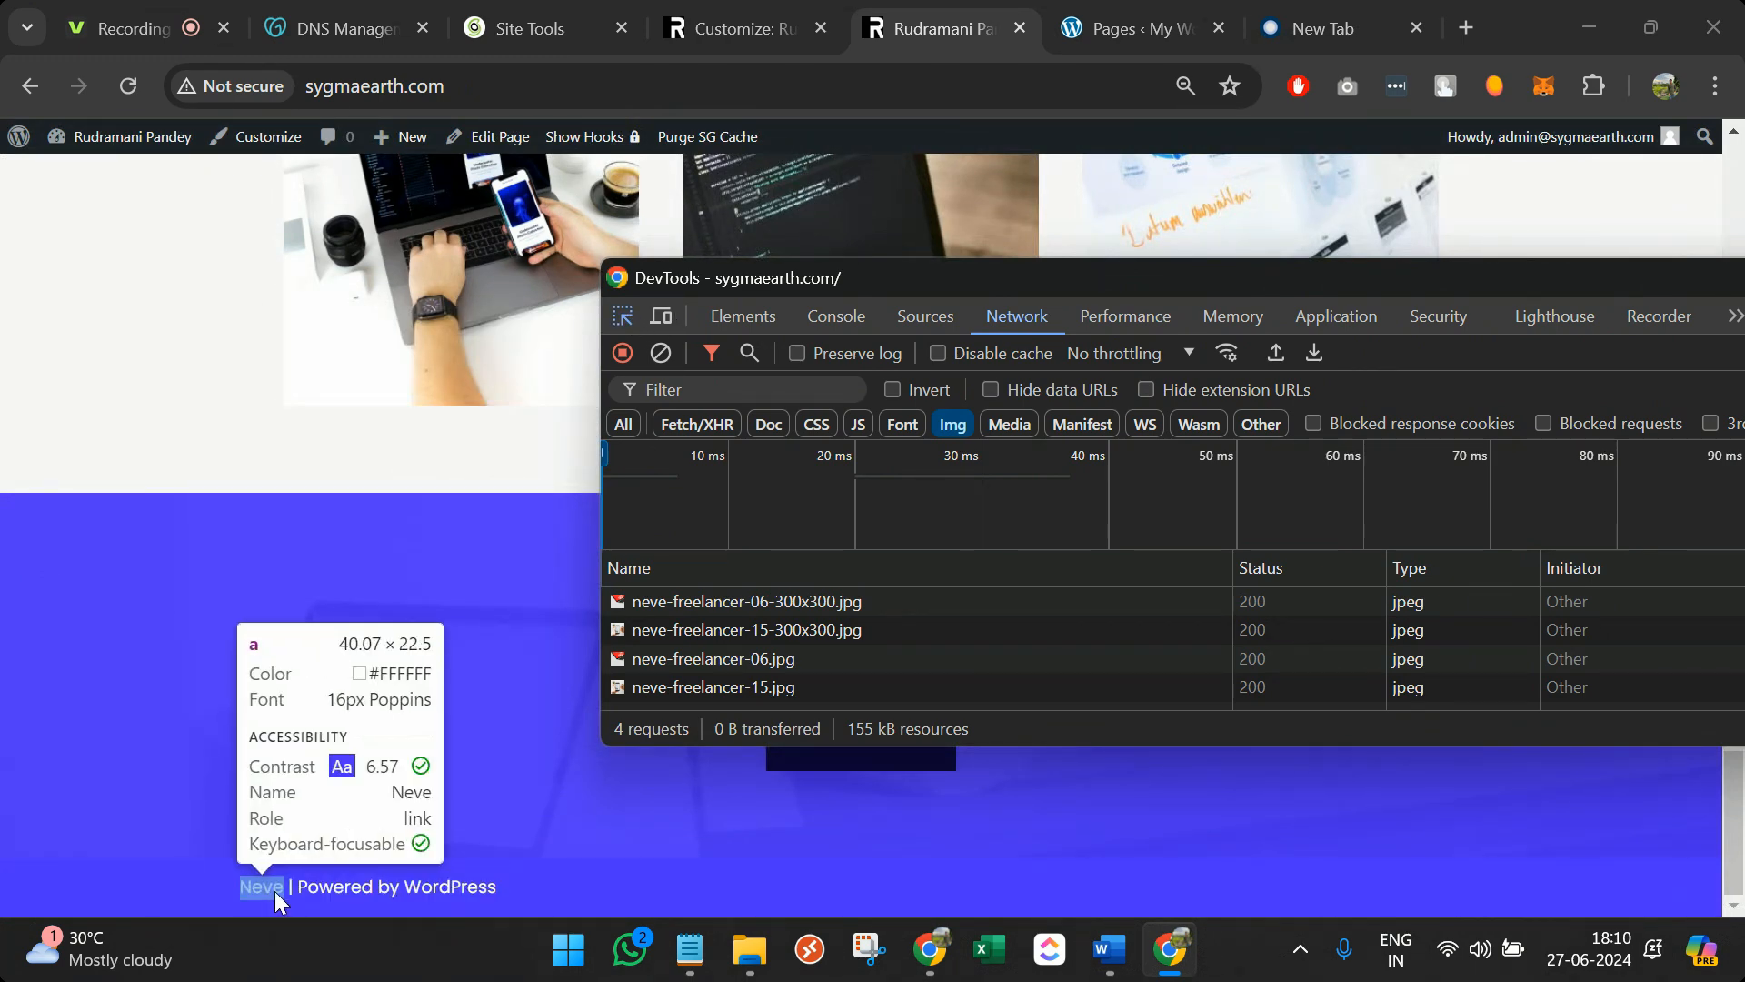
click(302, 891)
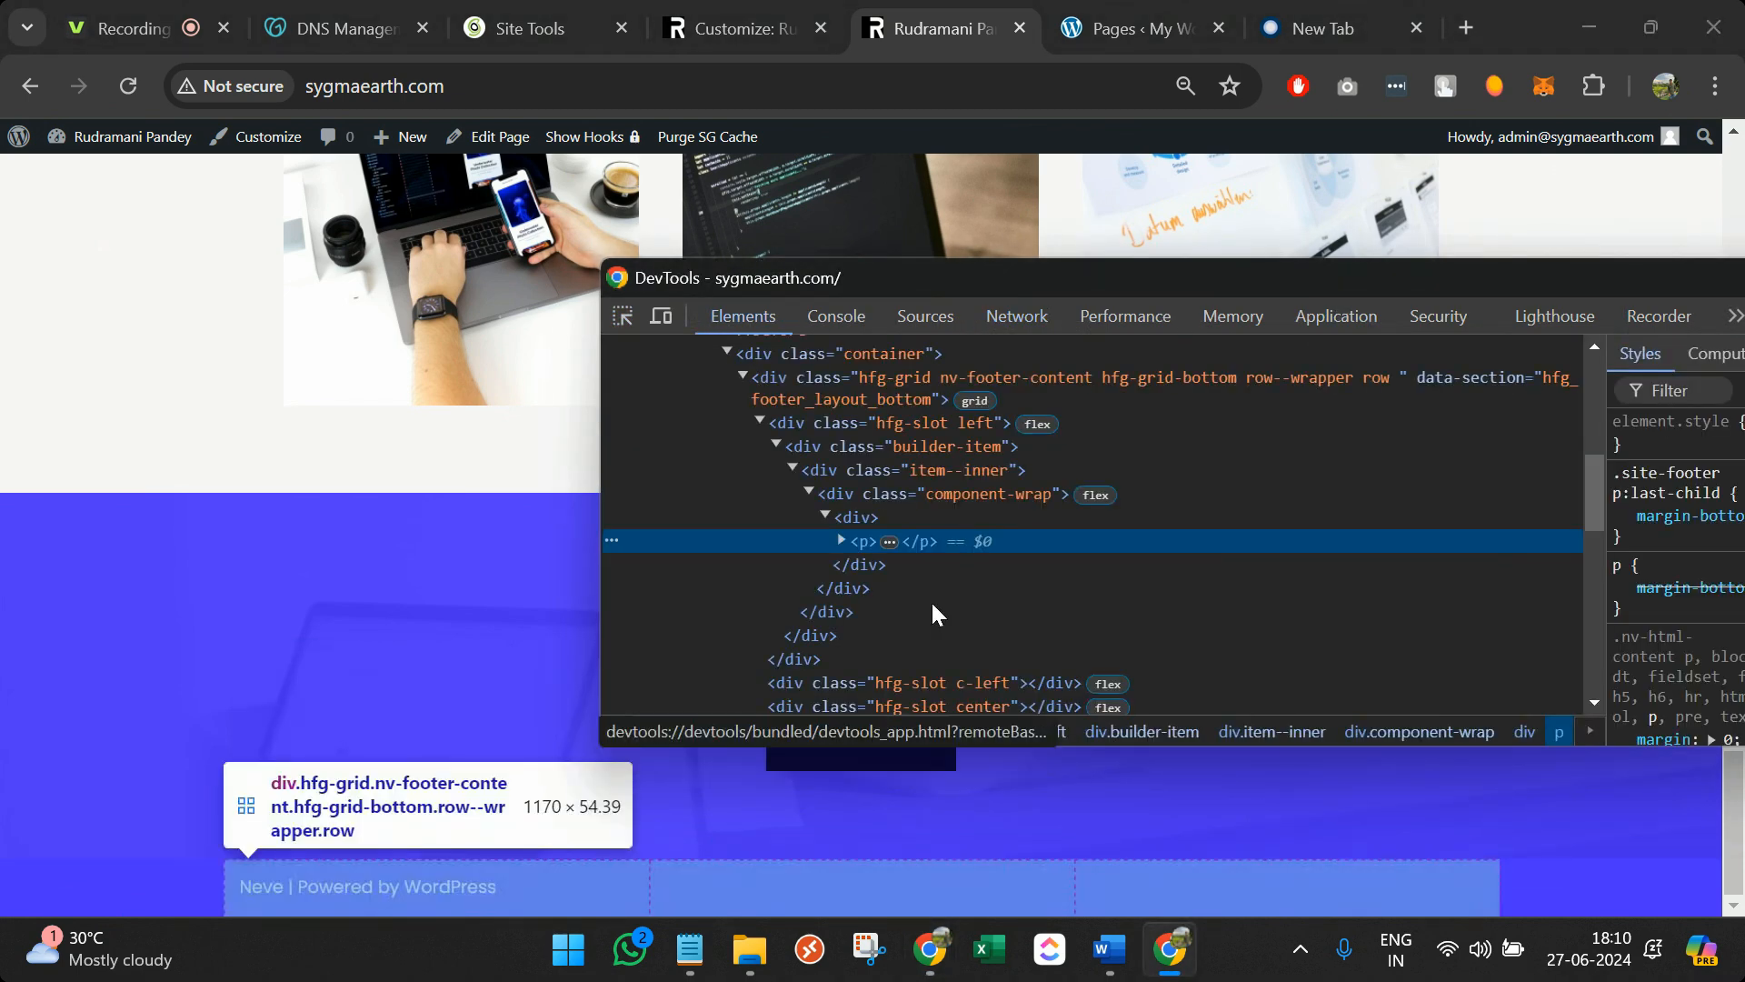
click(840, 540)
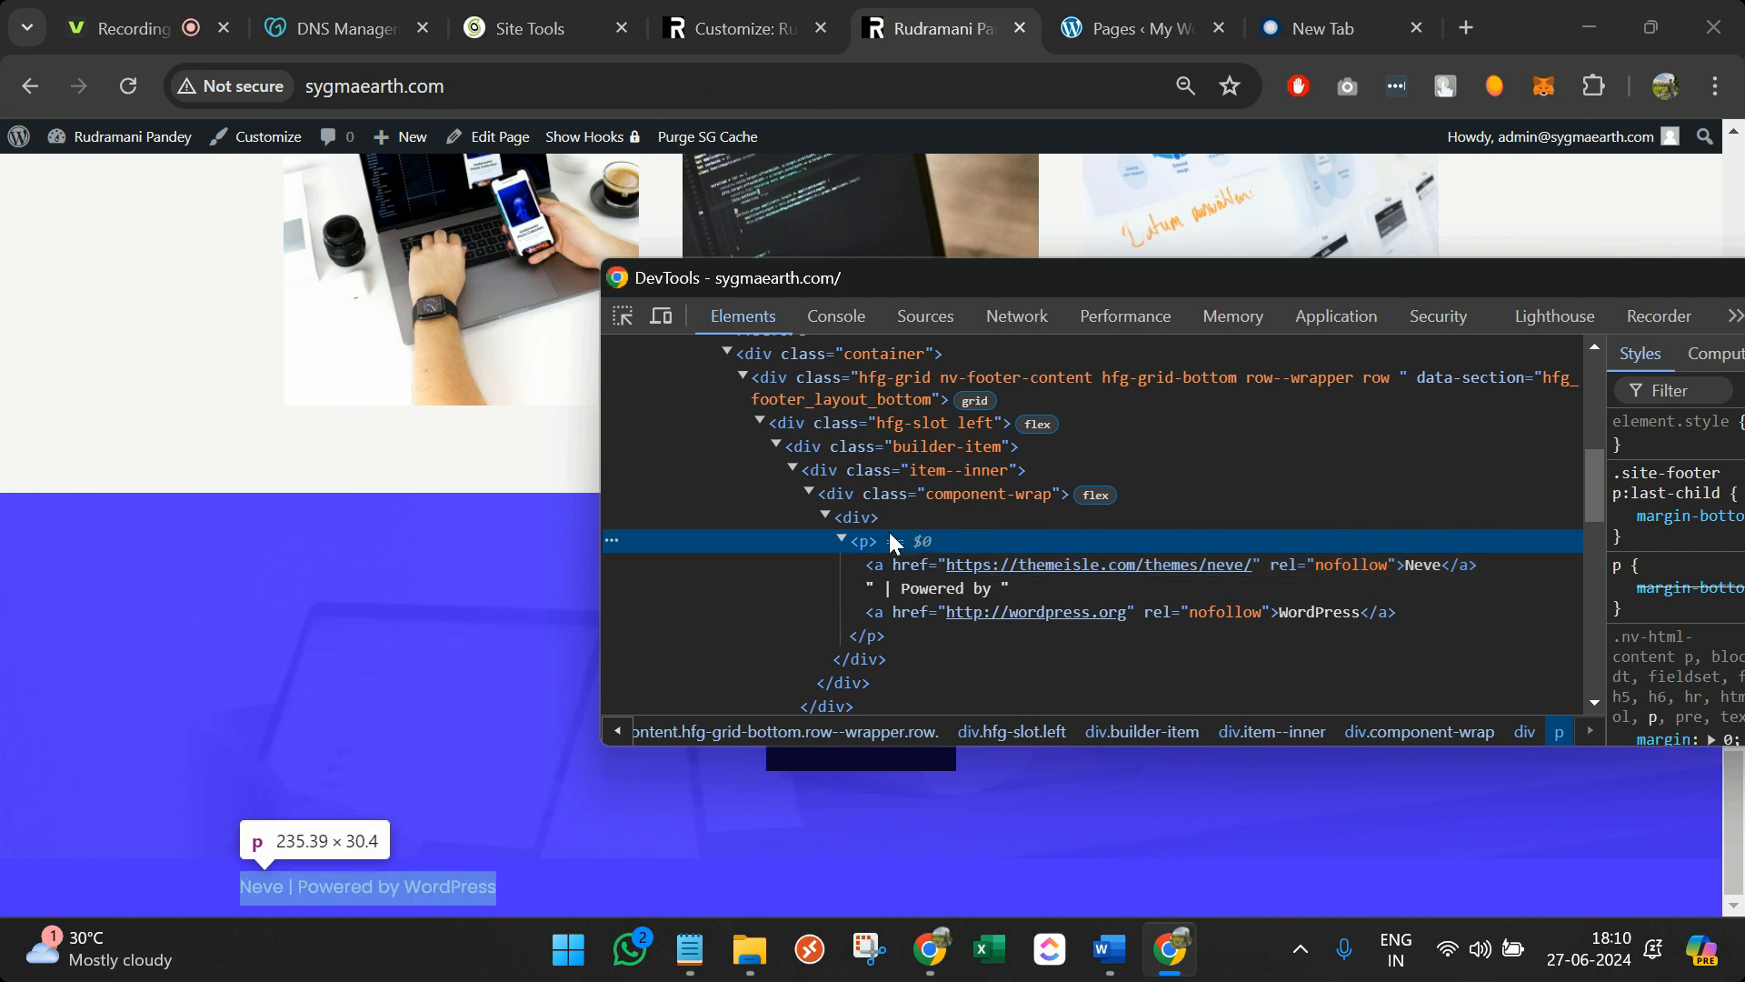
click(925, 563)
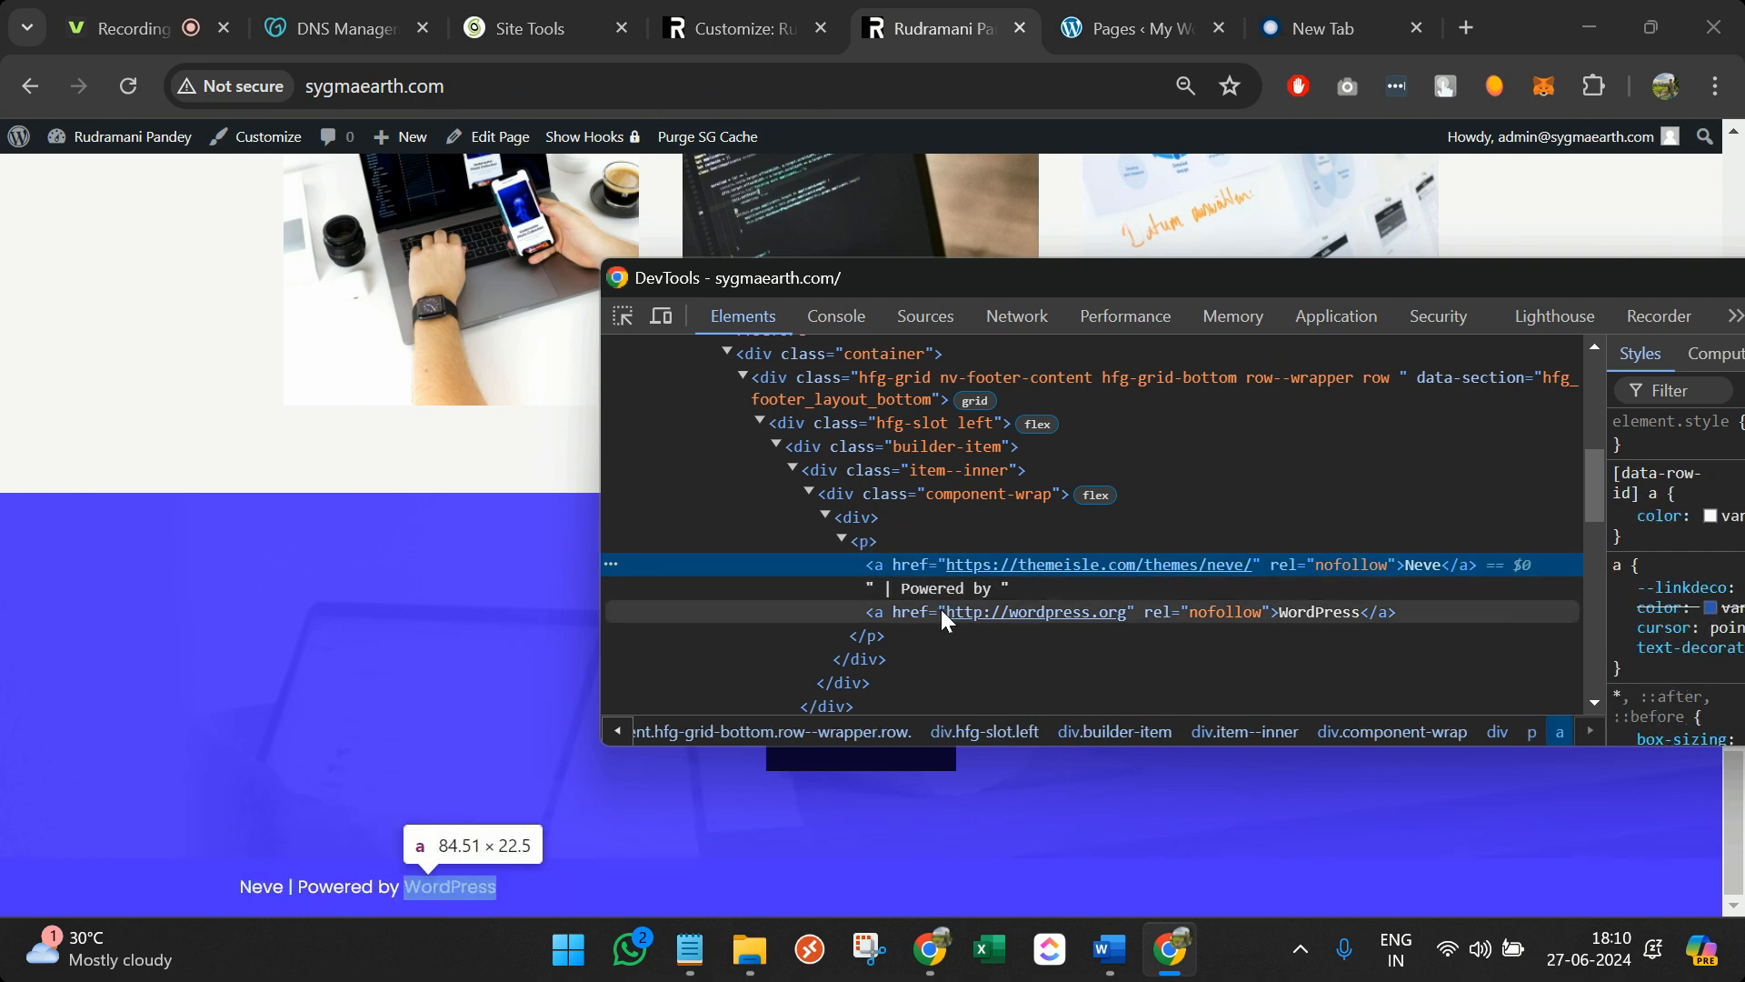
click(889, 538)
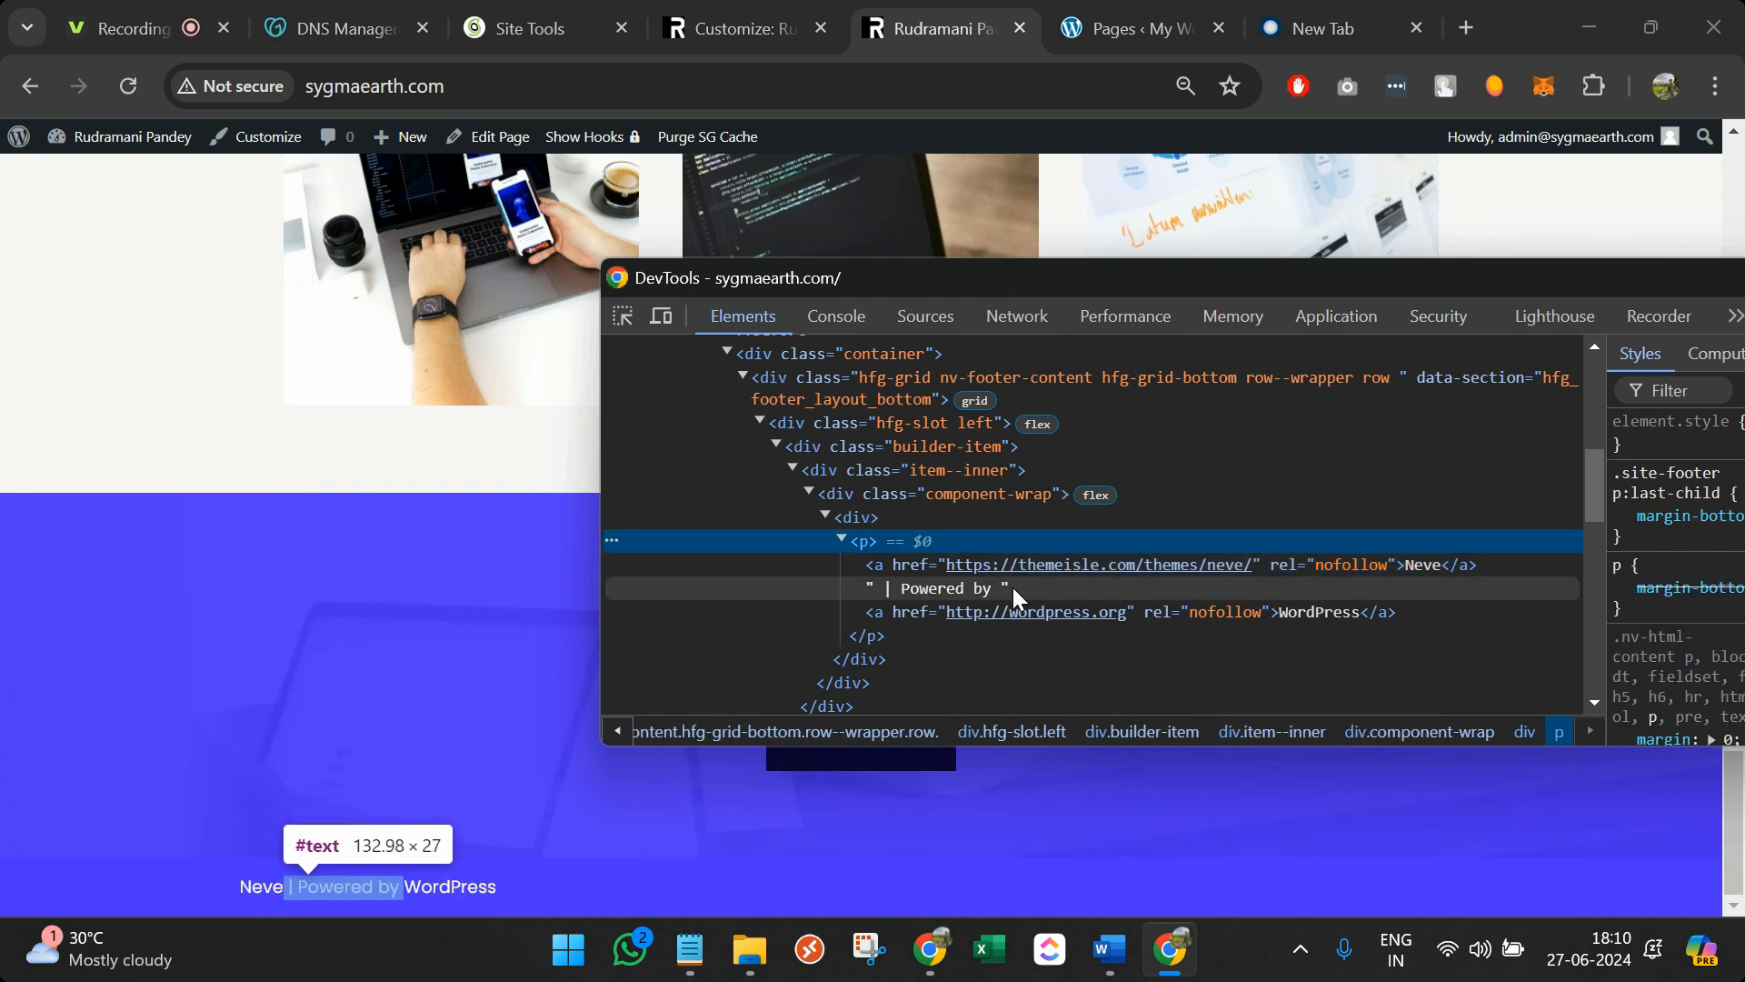
click(1267, 612)
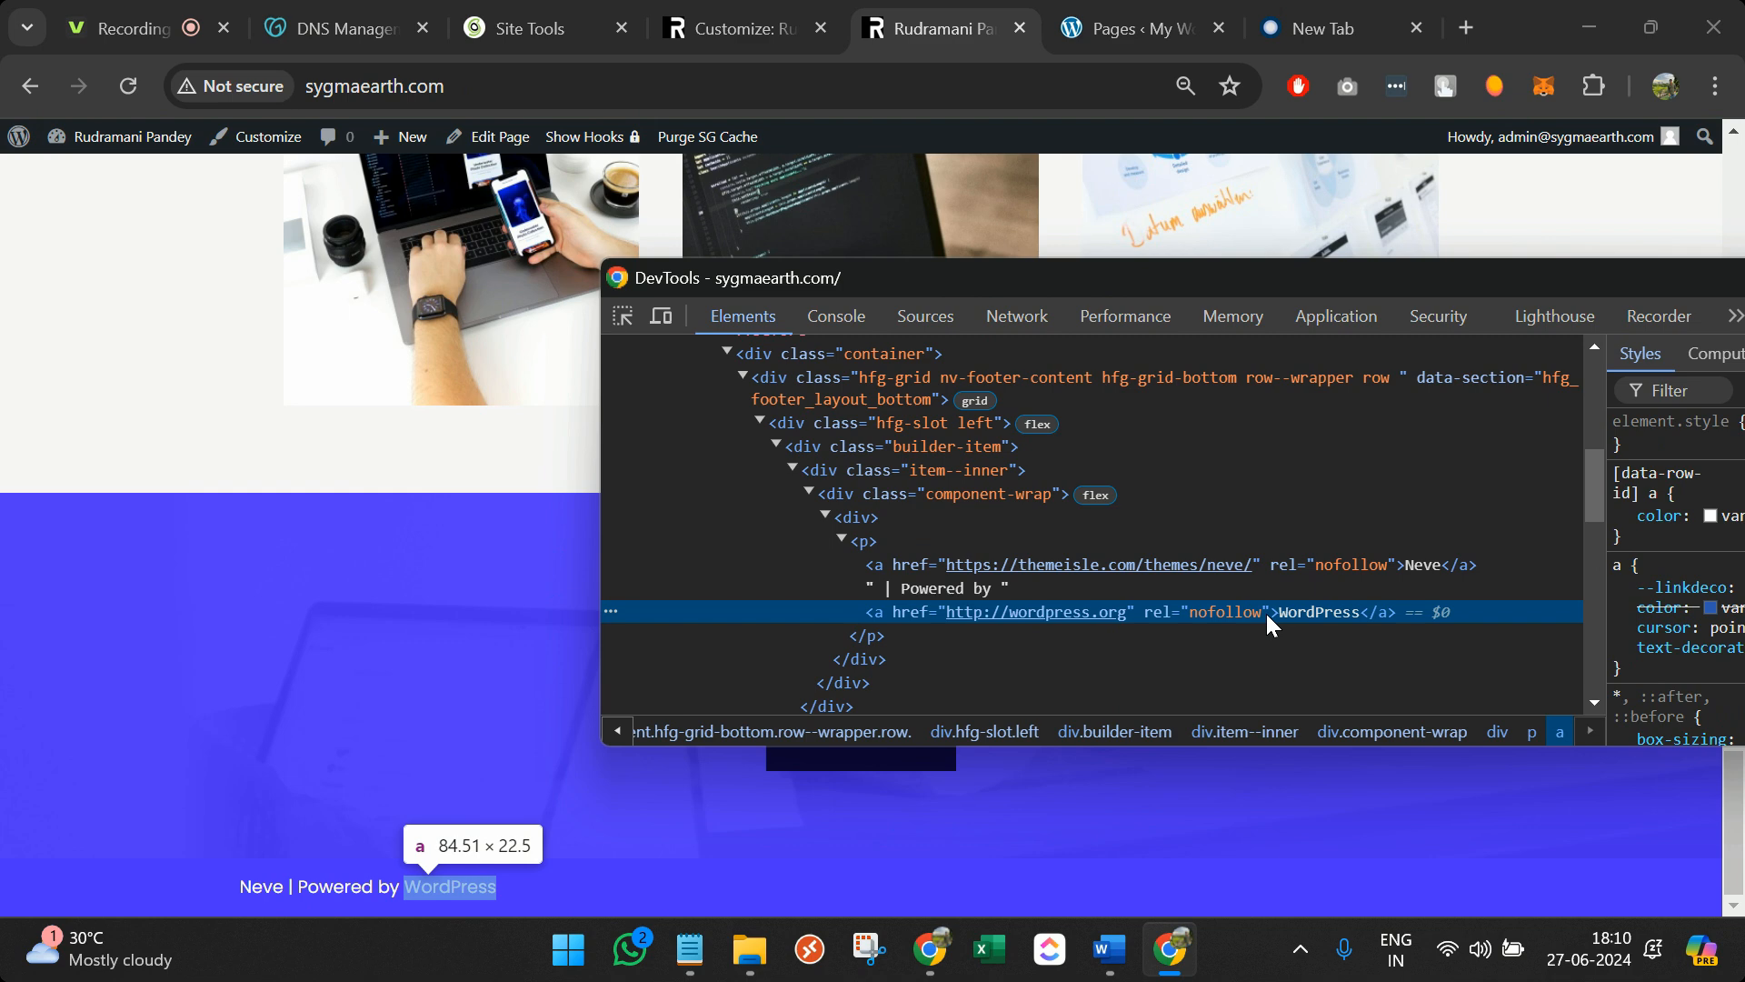
click(1186, 497)
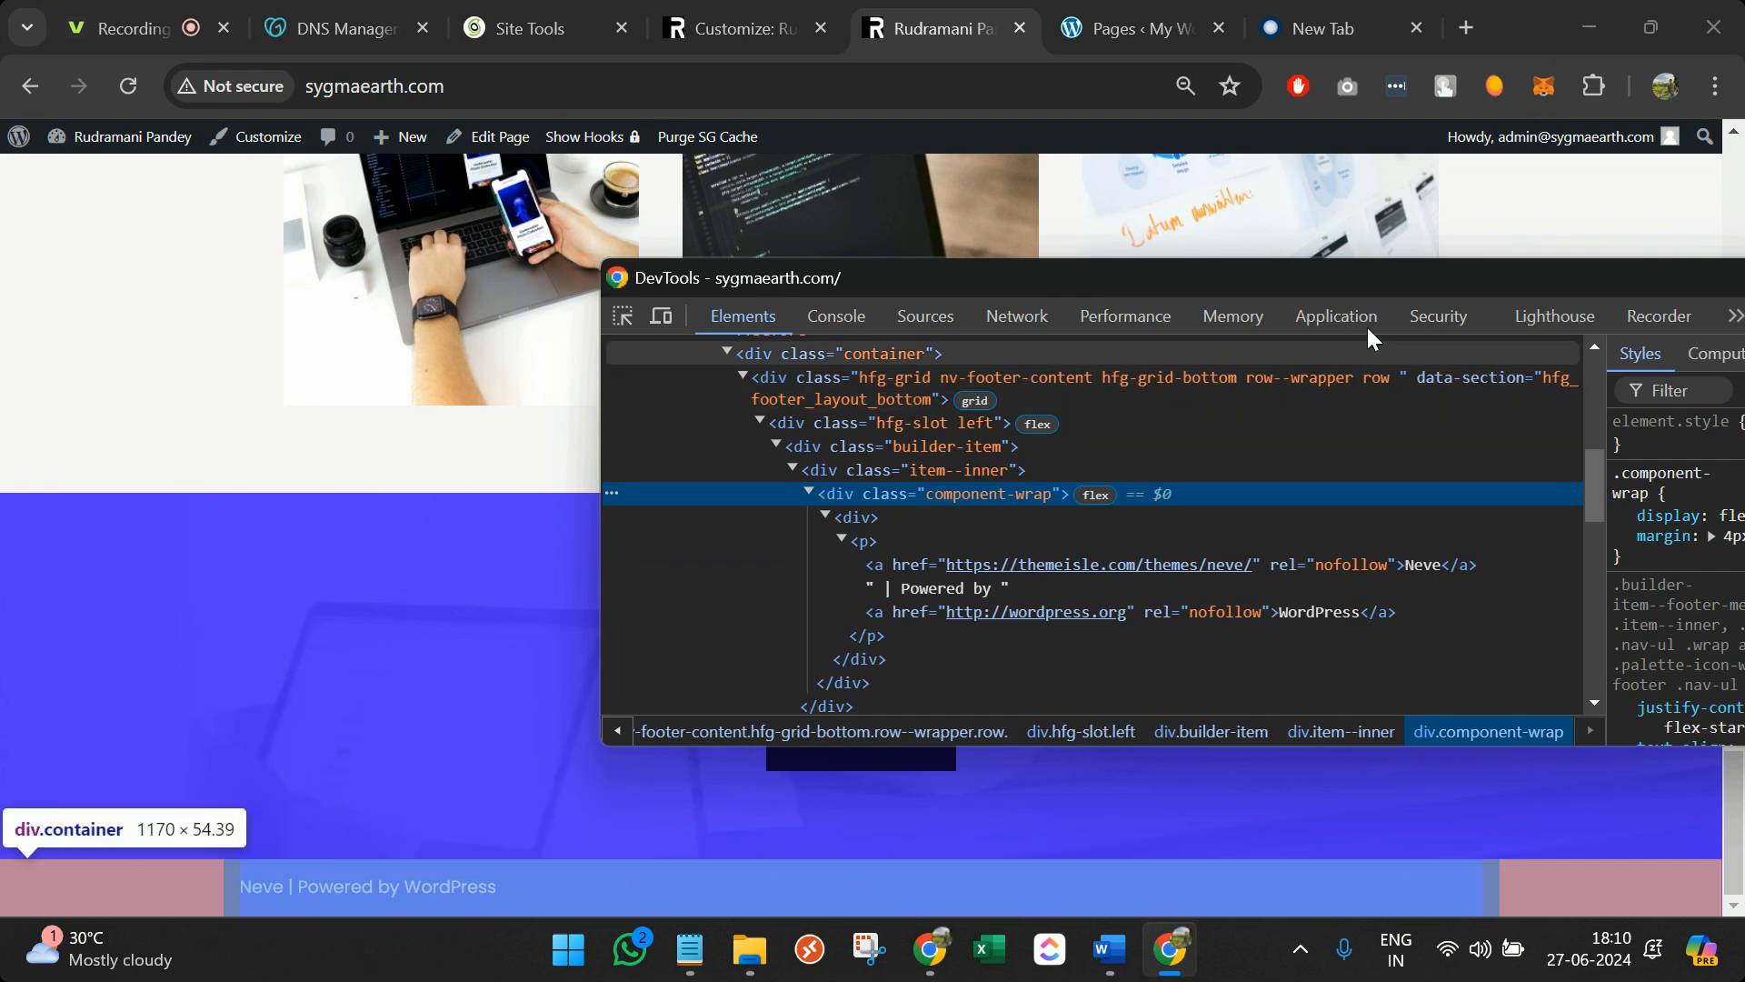
Give the wrapper an inline visibility: hidden style and copy its component-wrap class name
drag(1350, 285, 1152, 274)
click(1502, 418)
text(visibility)
key(Tab)
key(Down)
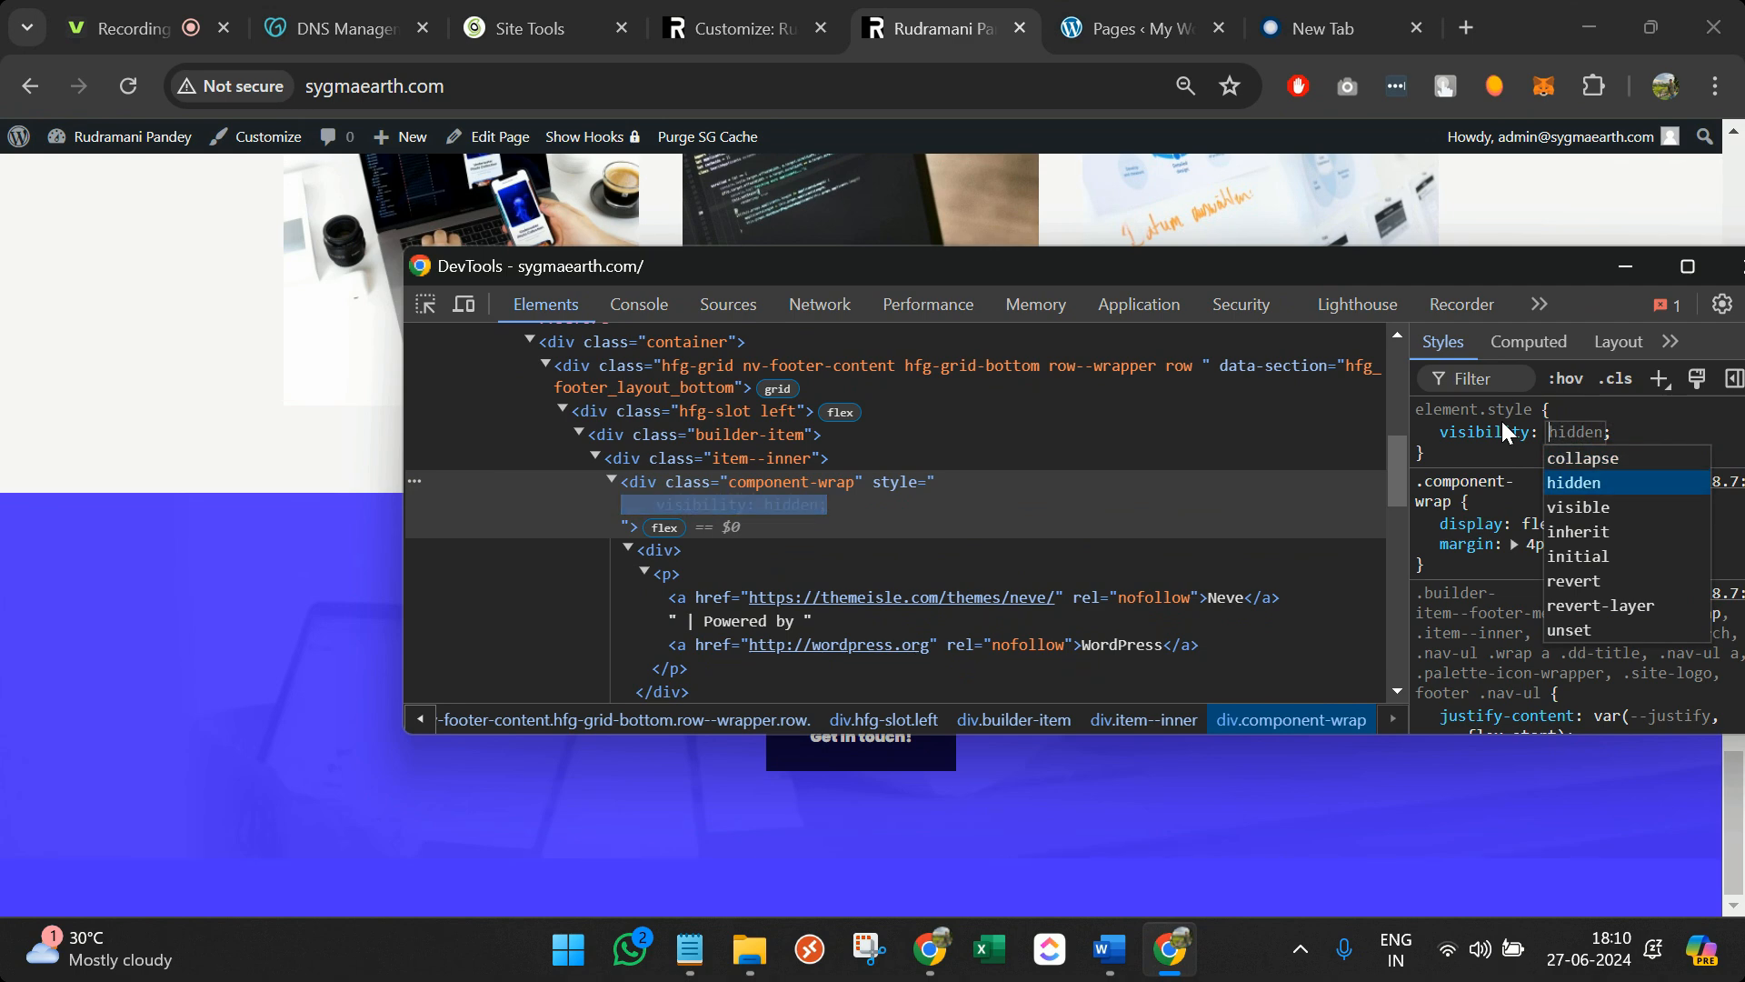
key(Return)
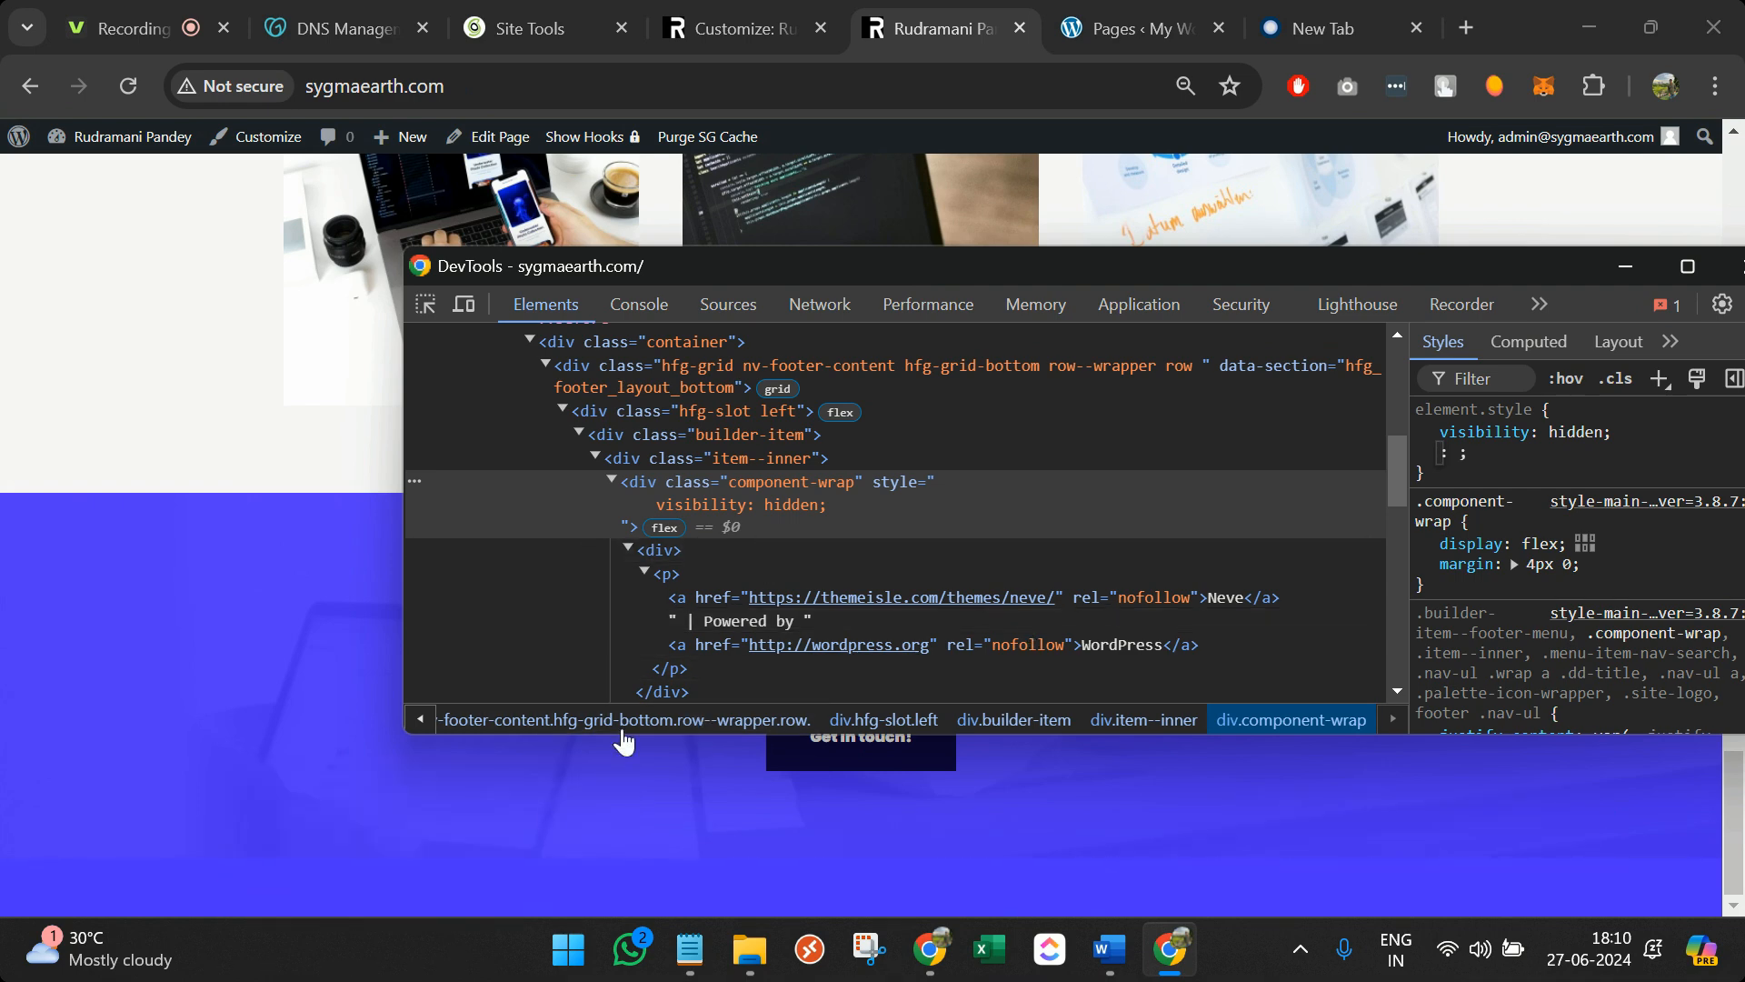
double_click(798, 479)
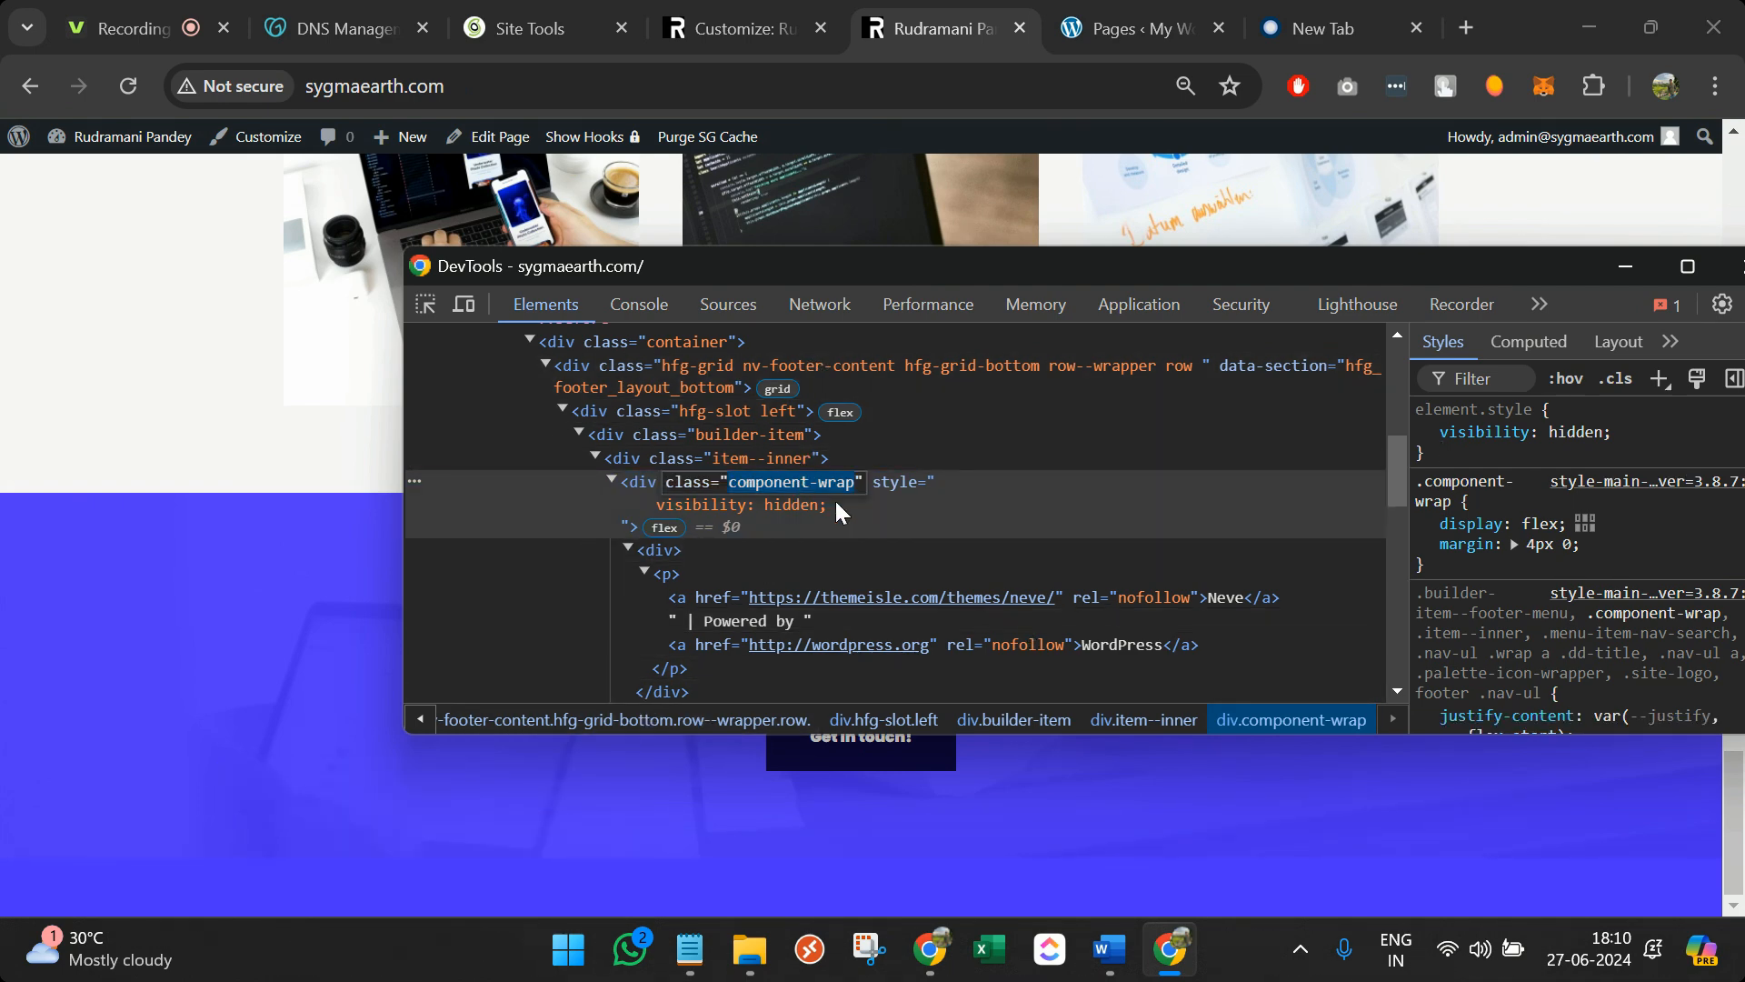
Add a .component-wrap rule with visibility: hidden !important in the Customizer's Additional CSS
click(518, 23)
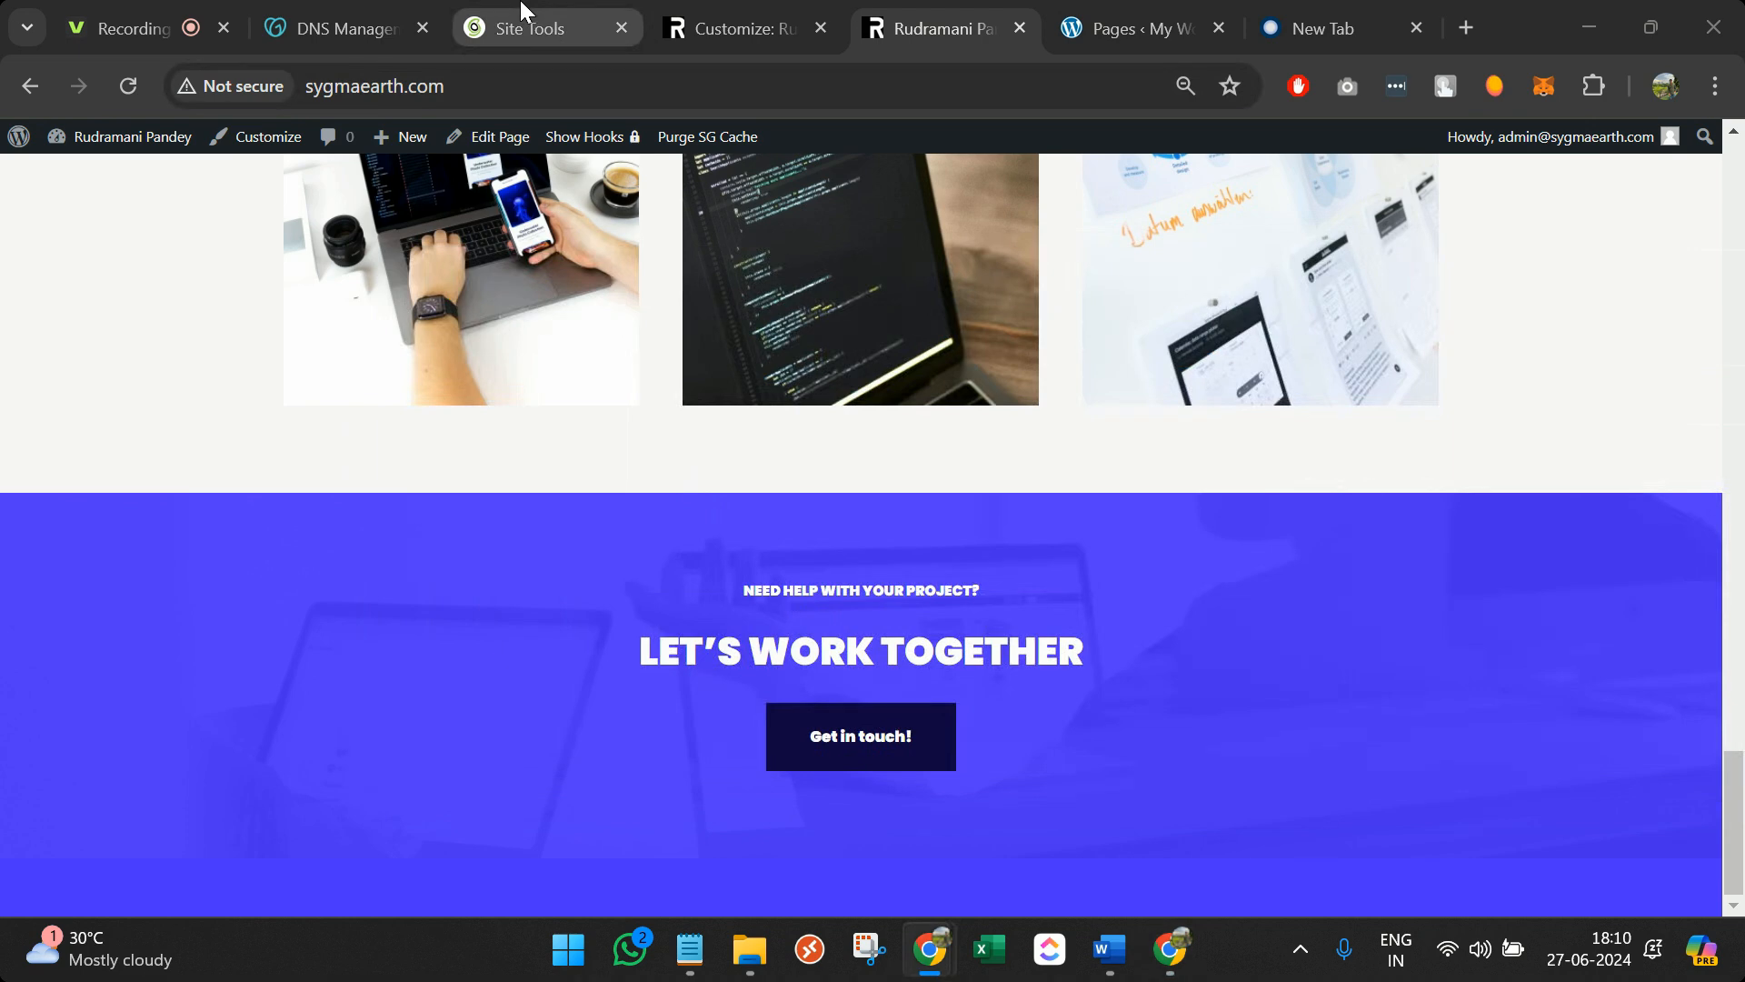
click(763, 21)
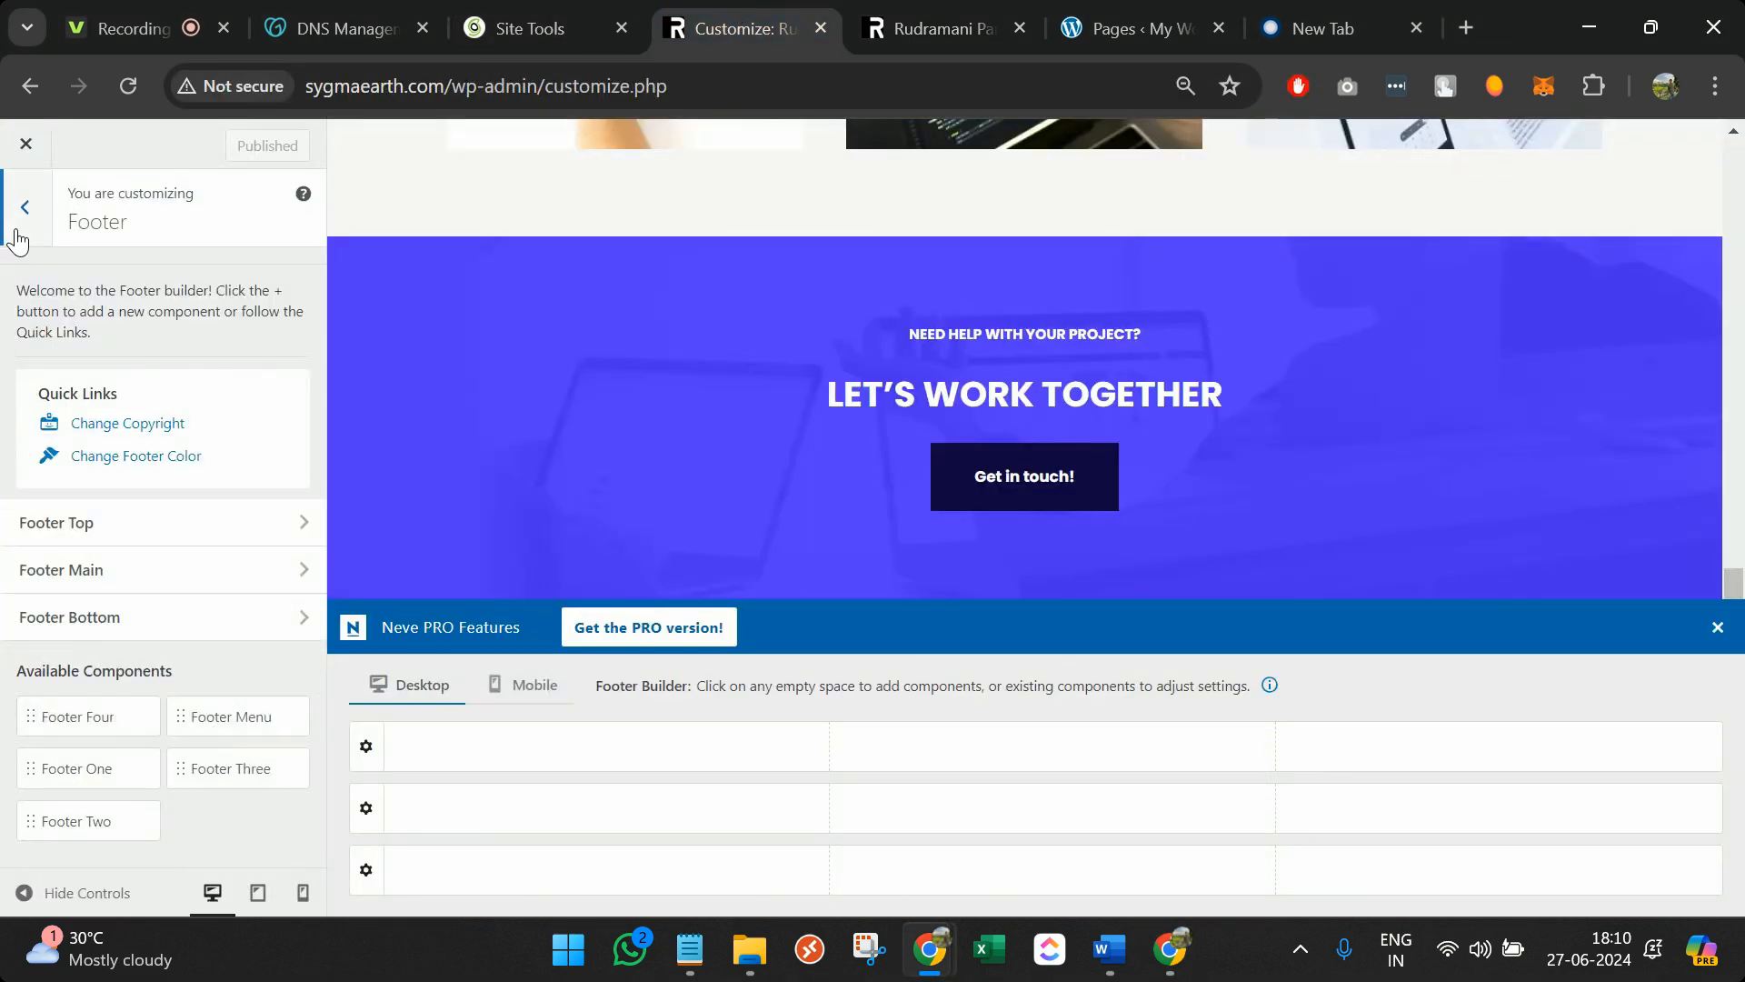
click(24, 207)
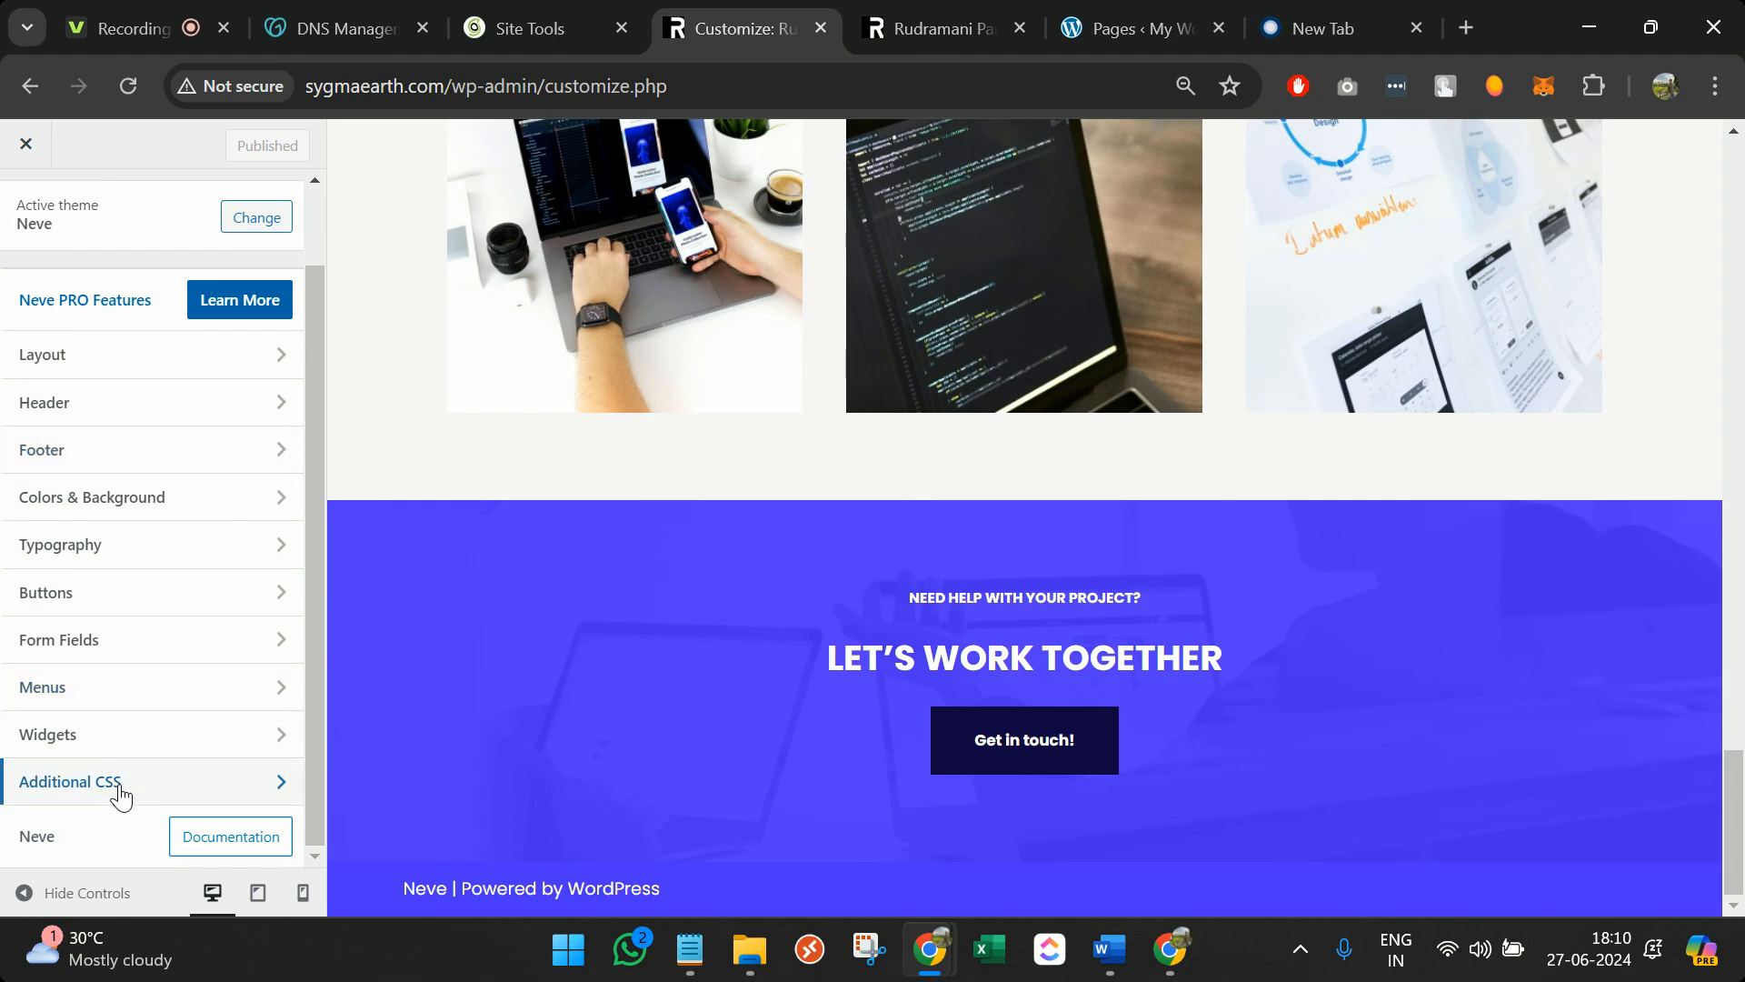
click(243, 780)
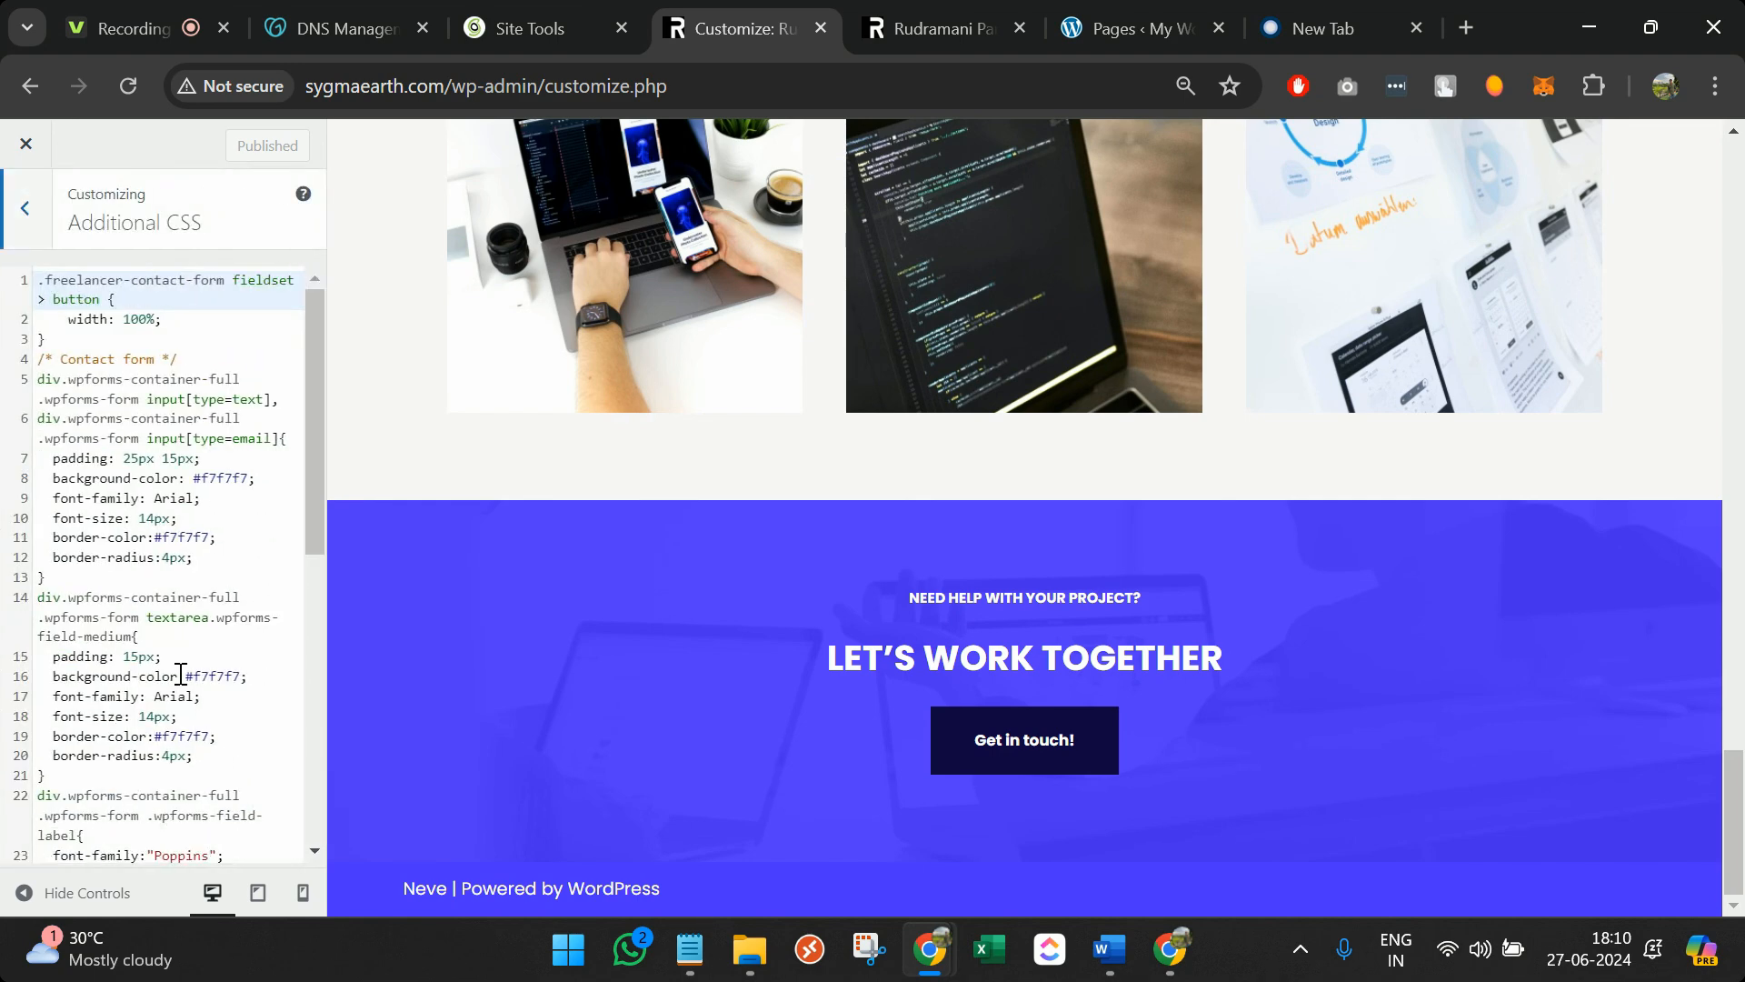
scroll(180, 674, down, 6)
click(145, 843)
key(Return)
text(component-wrap)
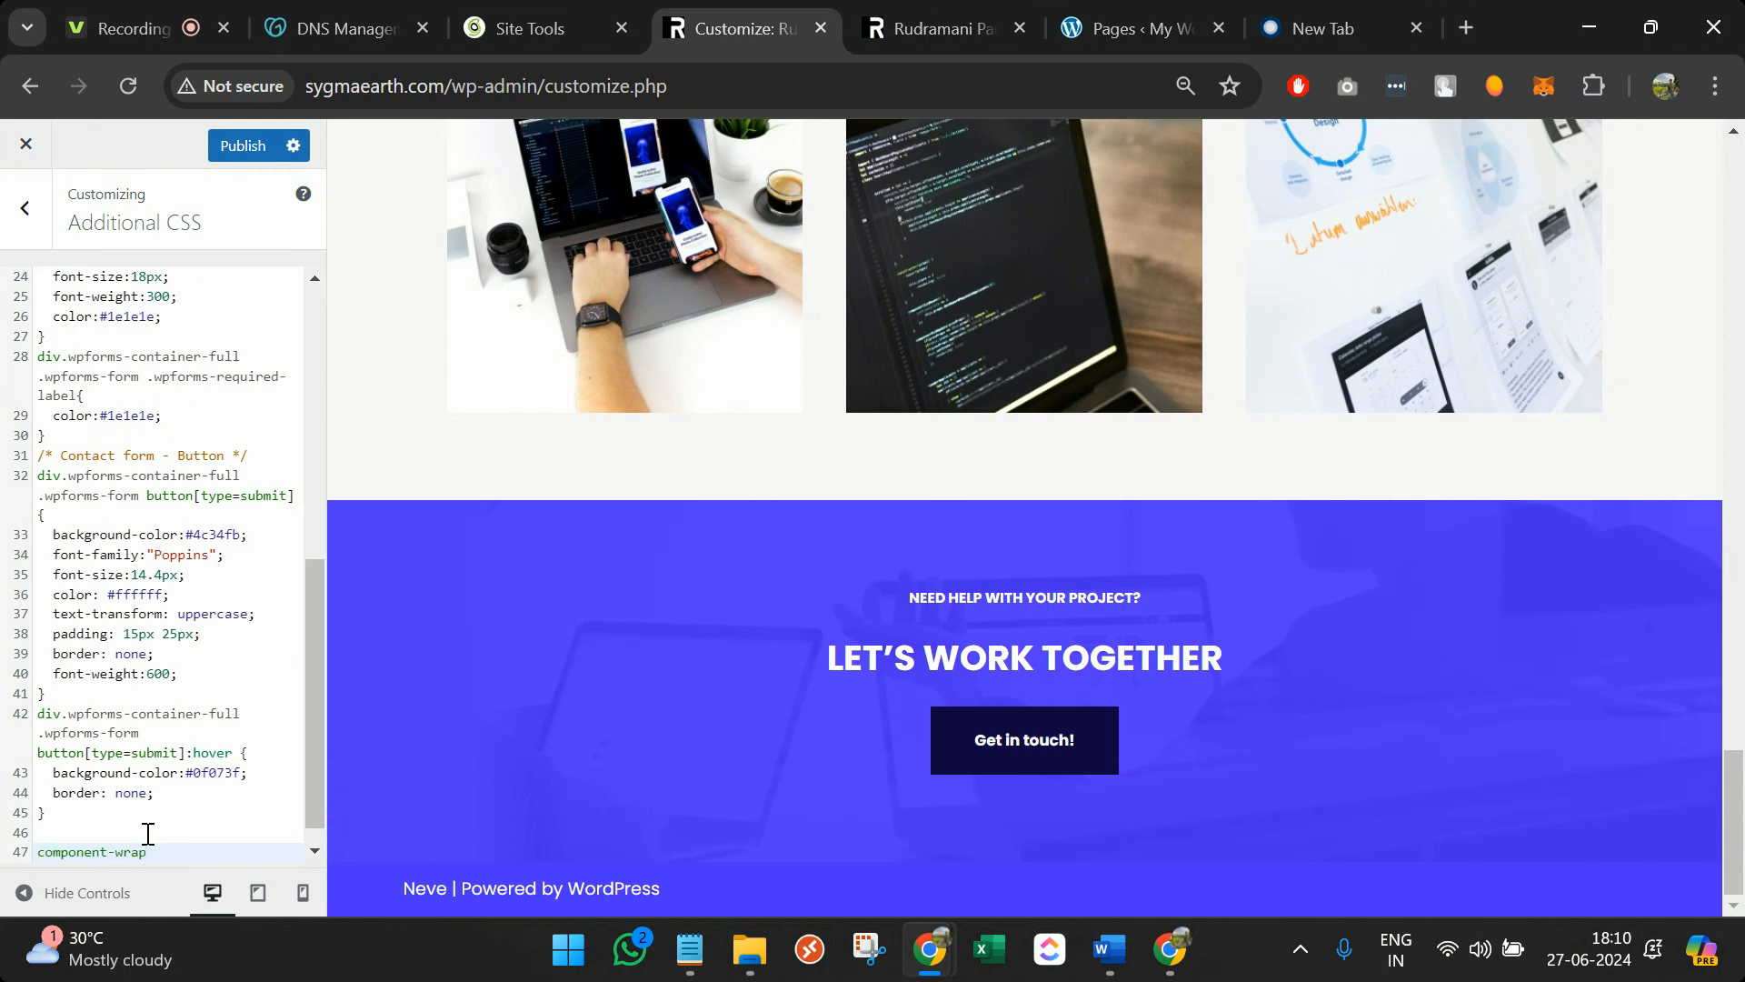
text(.)
key(Return)
text(visi)
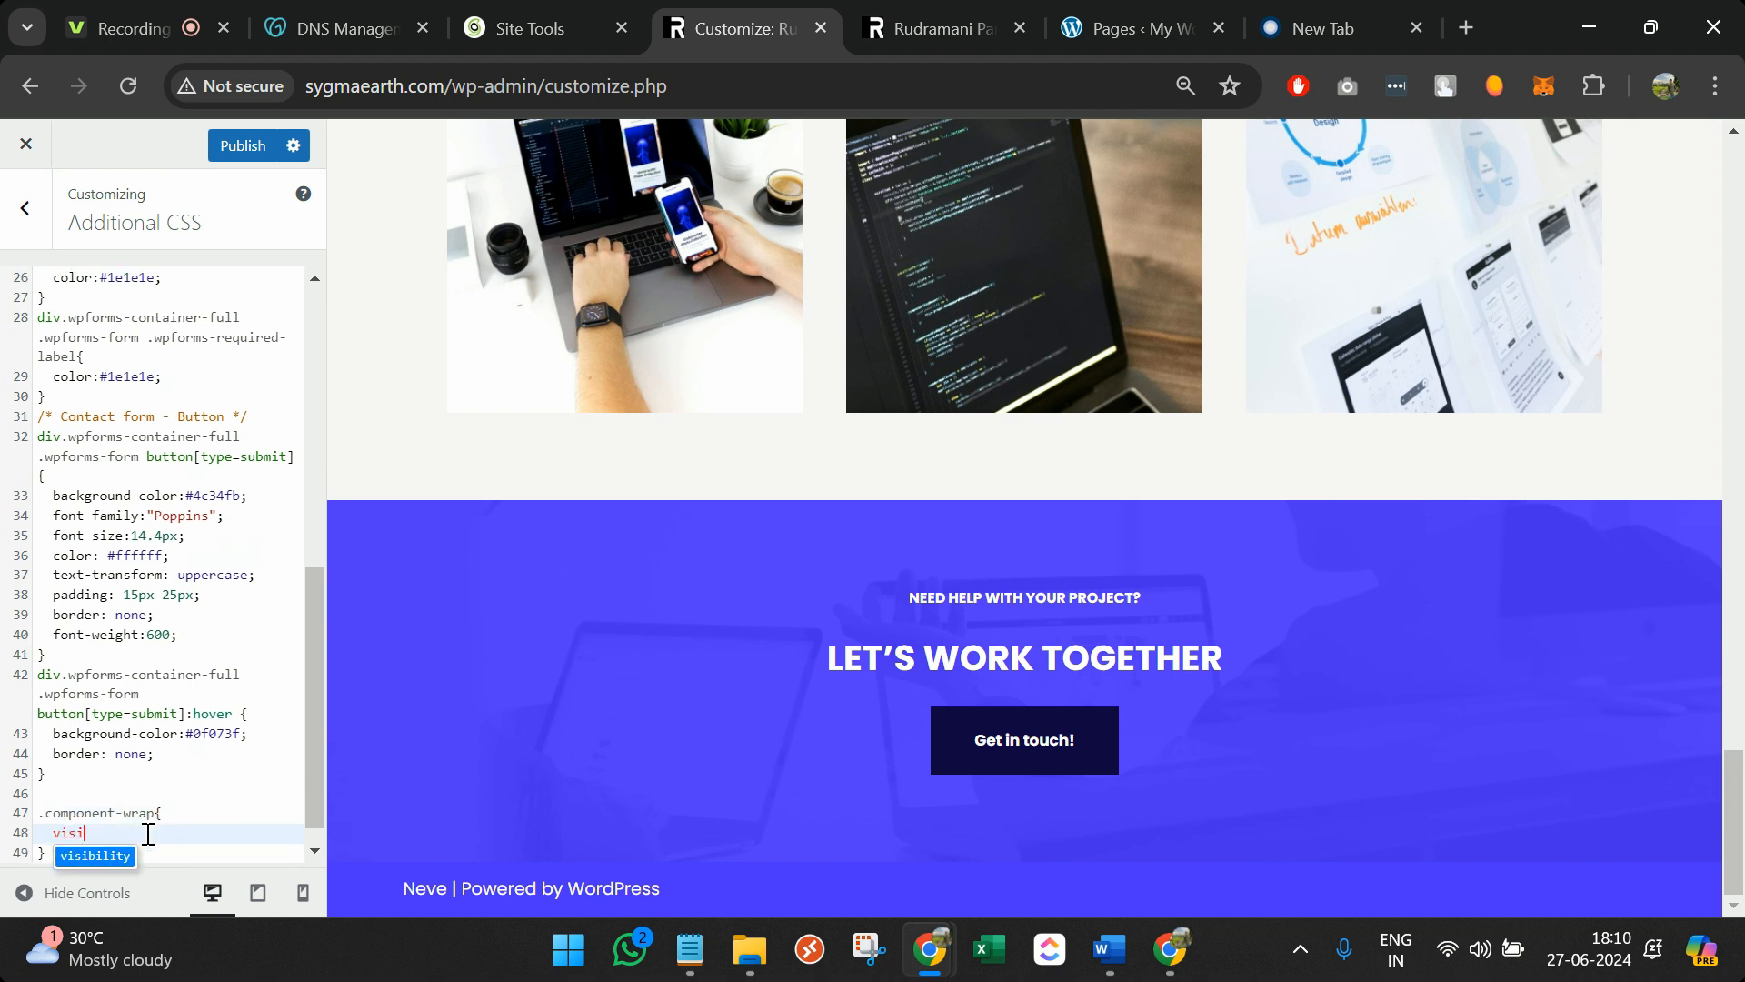
text(bility: )
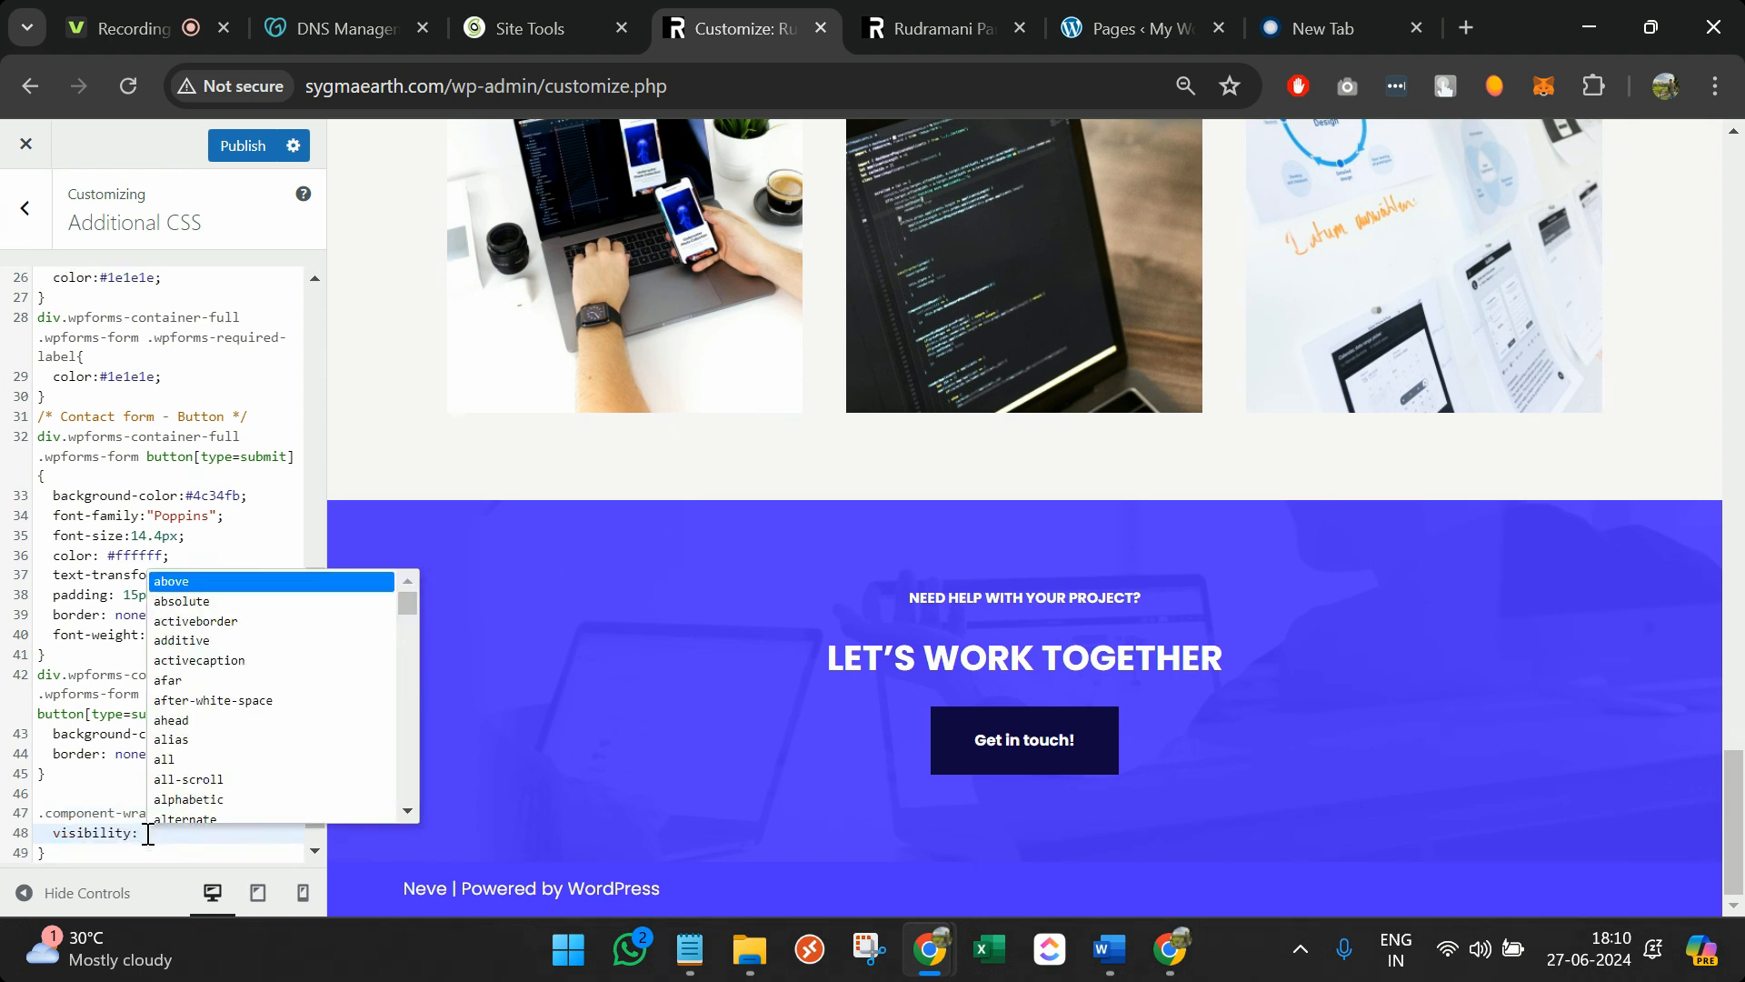
text(n)
key(BackSpace)
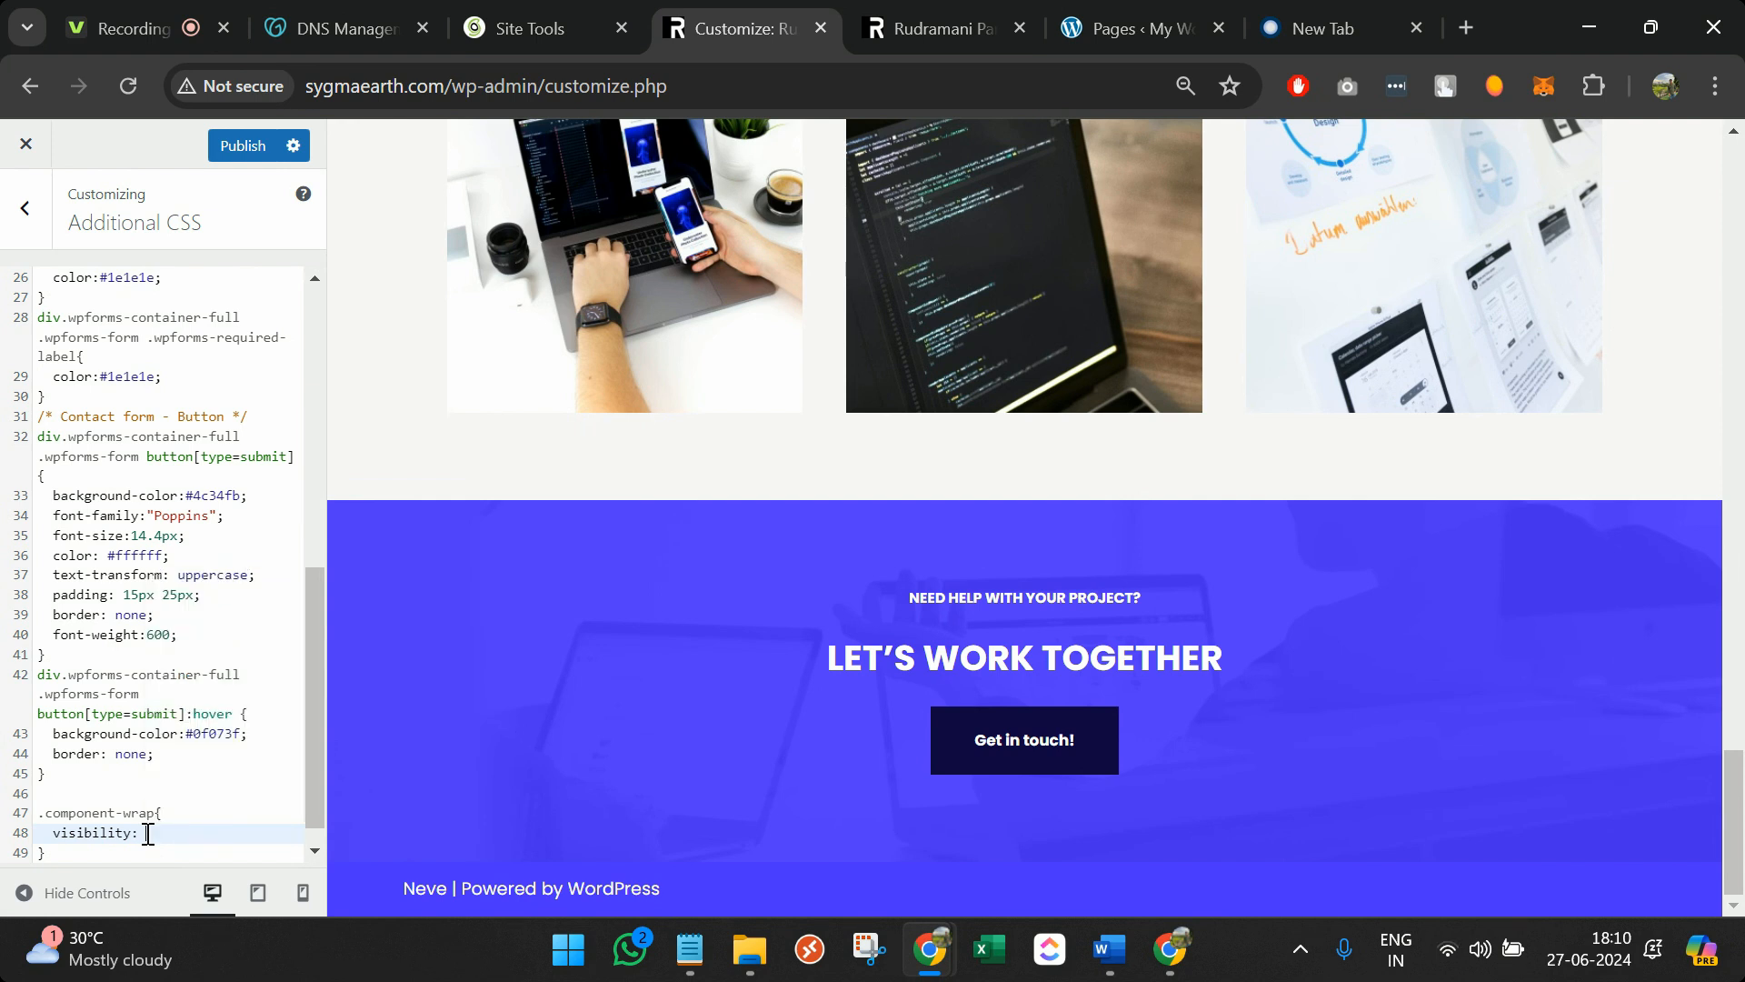
text(hidden)
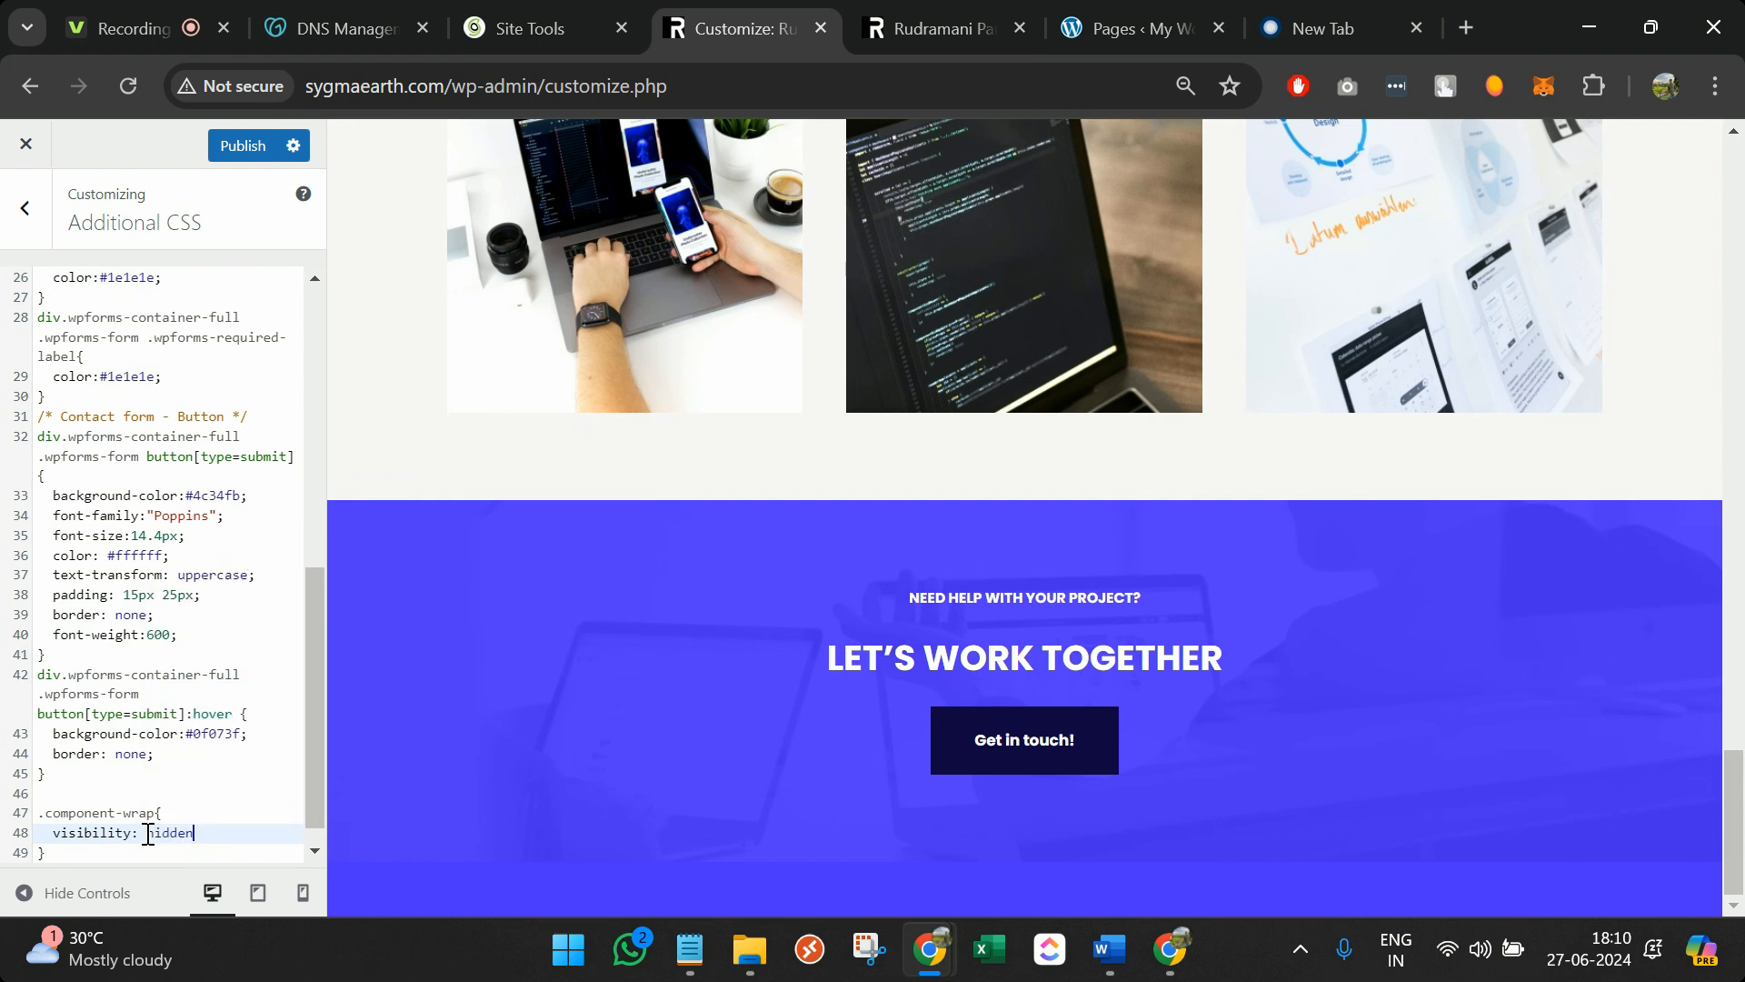
text( !important;)
Publish the CSS and reload the live home page to confirm the credit is gone
scroll(148, 825, down, 1)
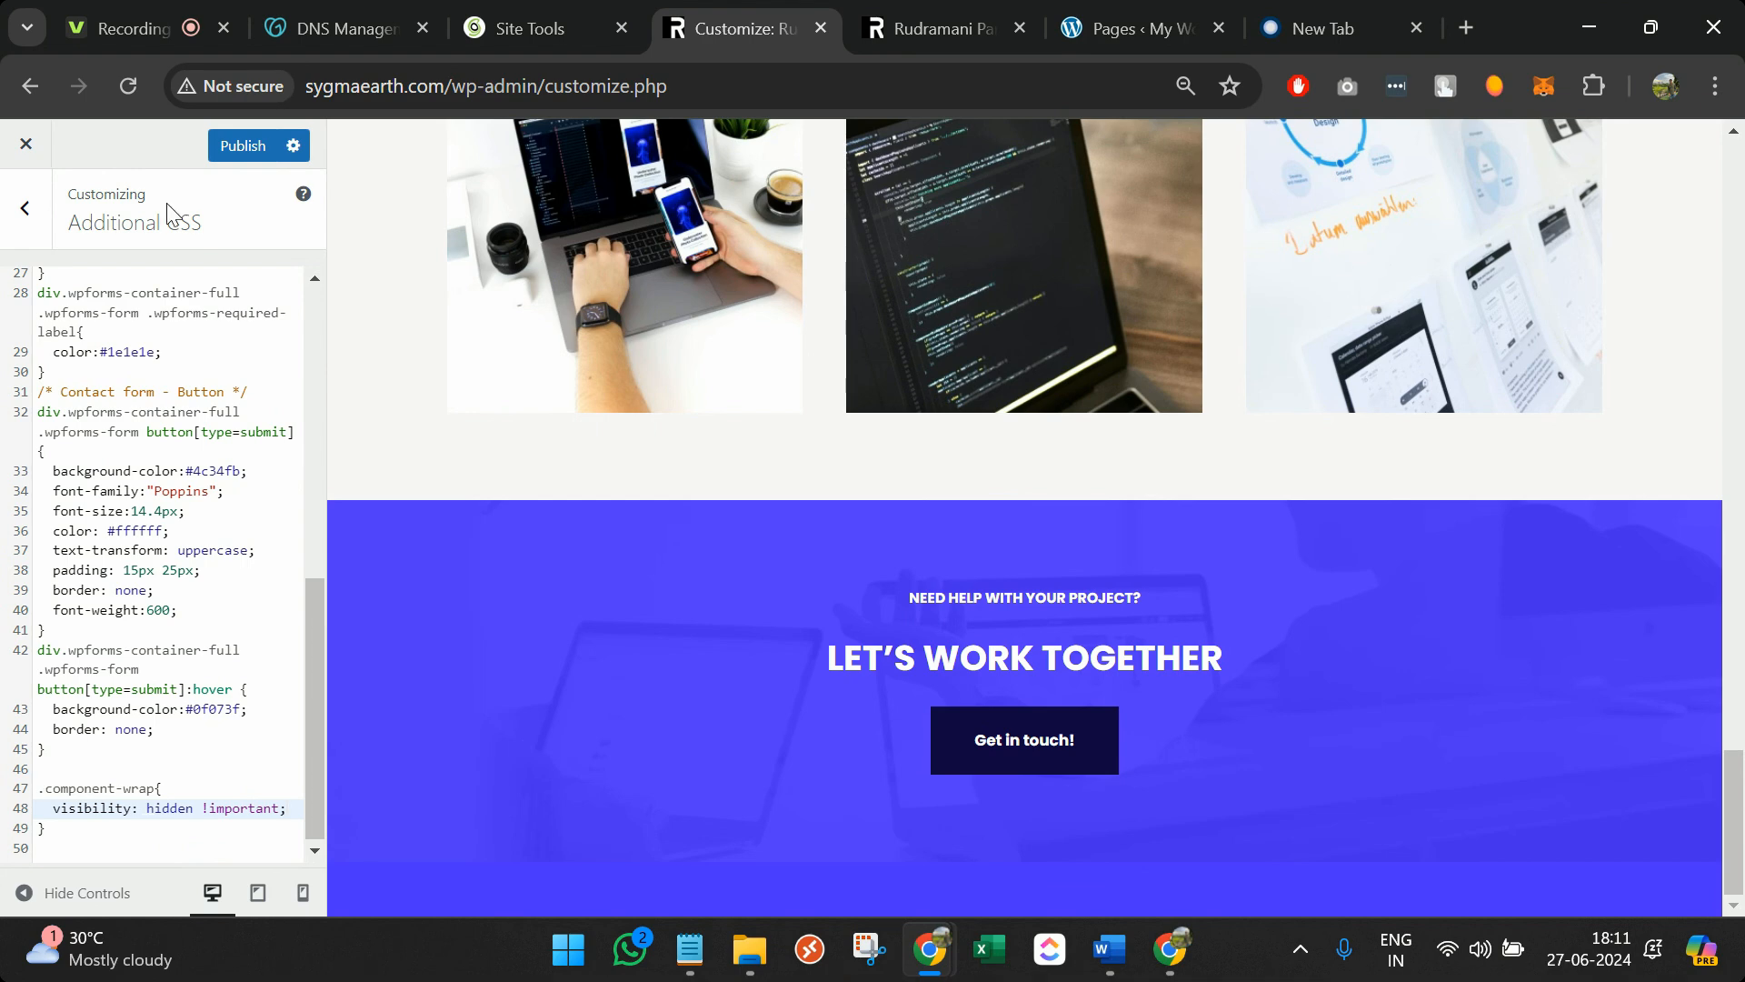
click(242, 146)
click(936, 28)
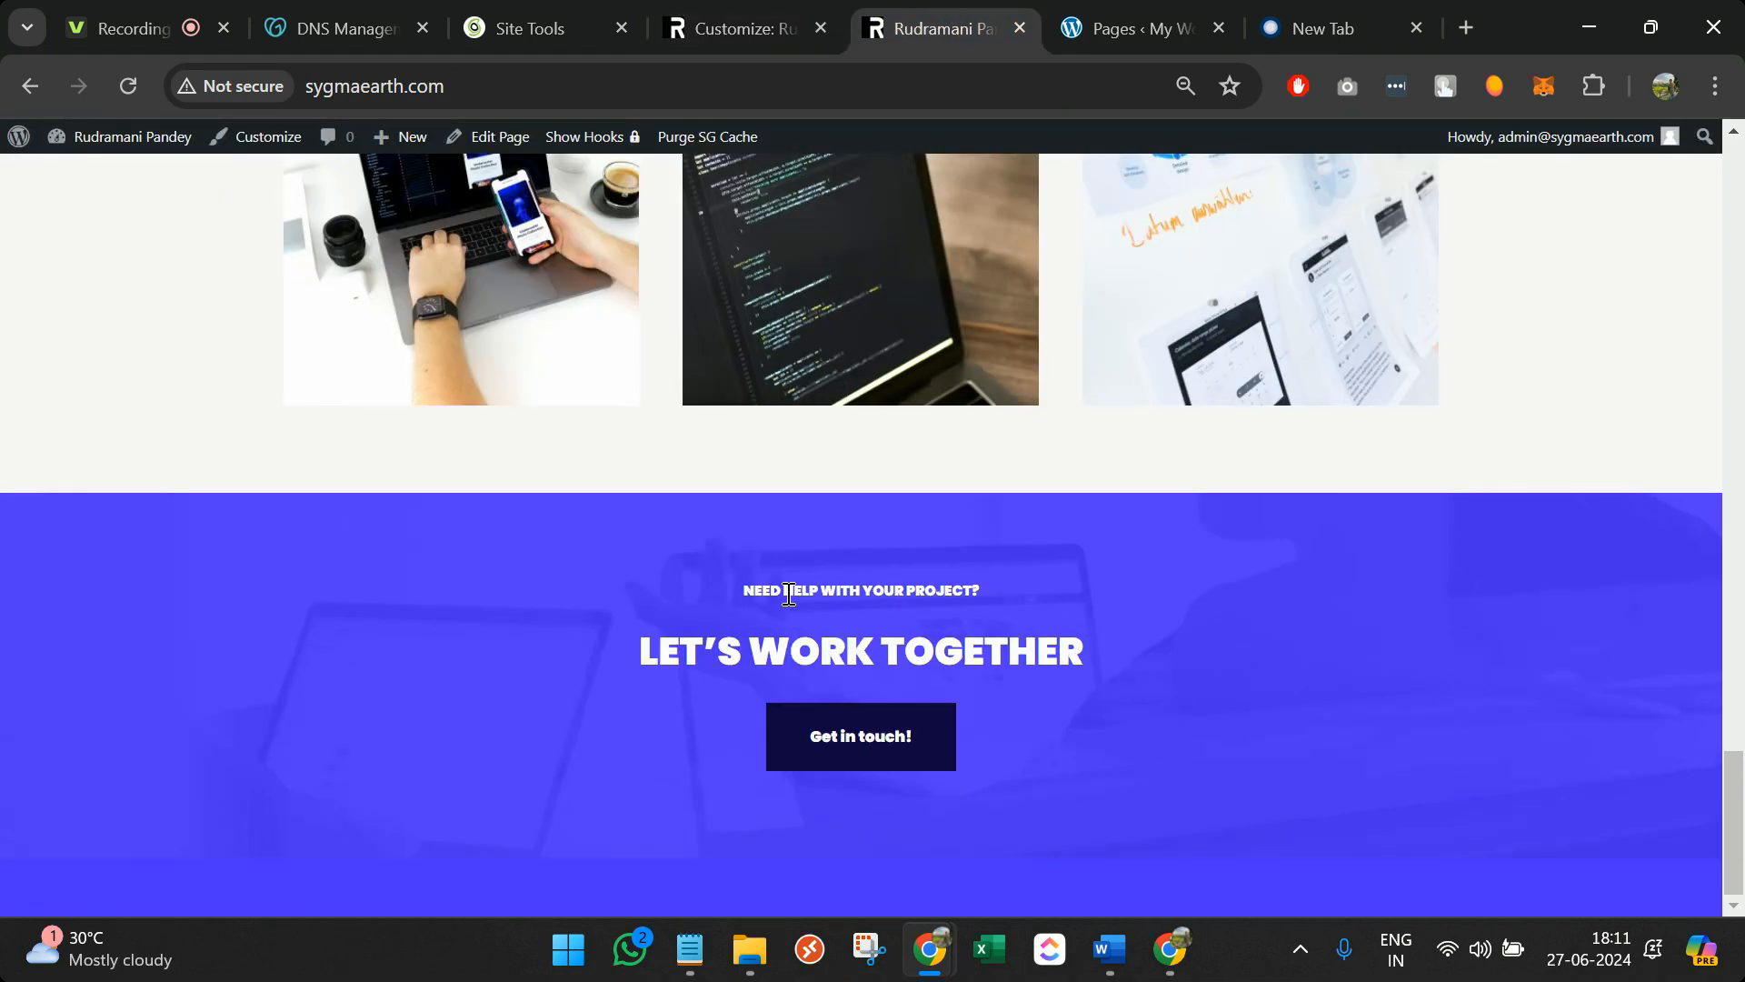
key(F5)
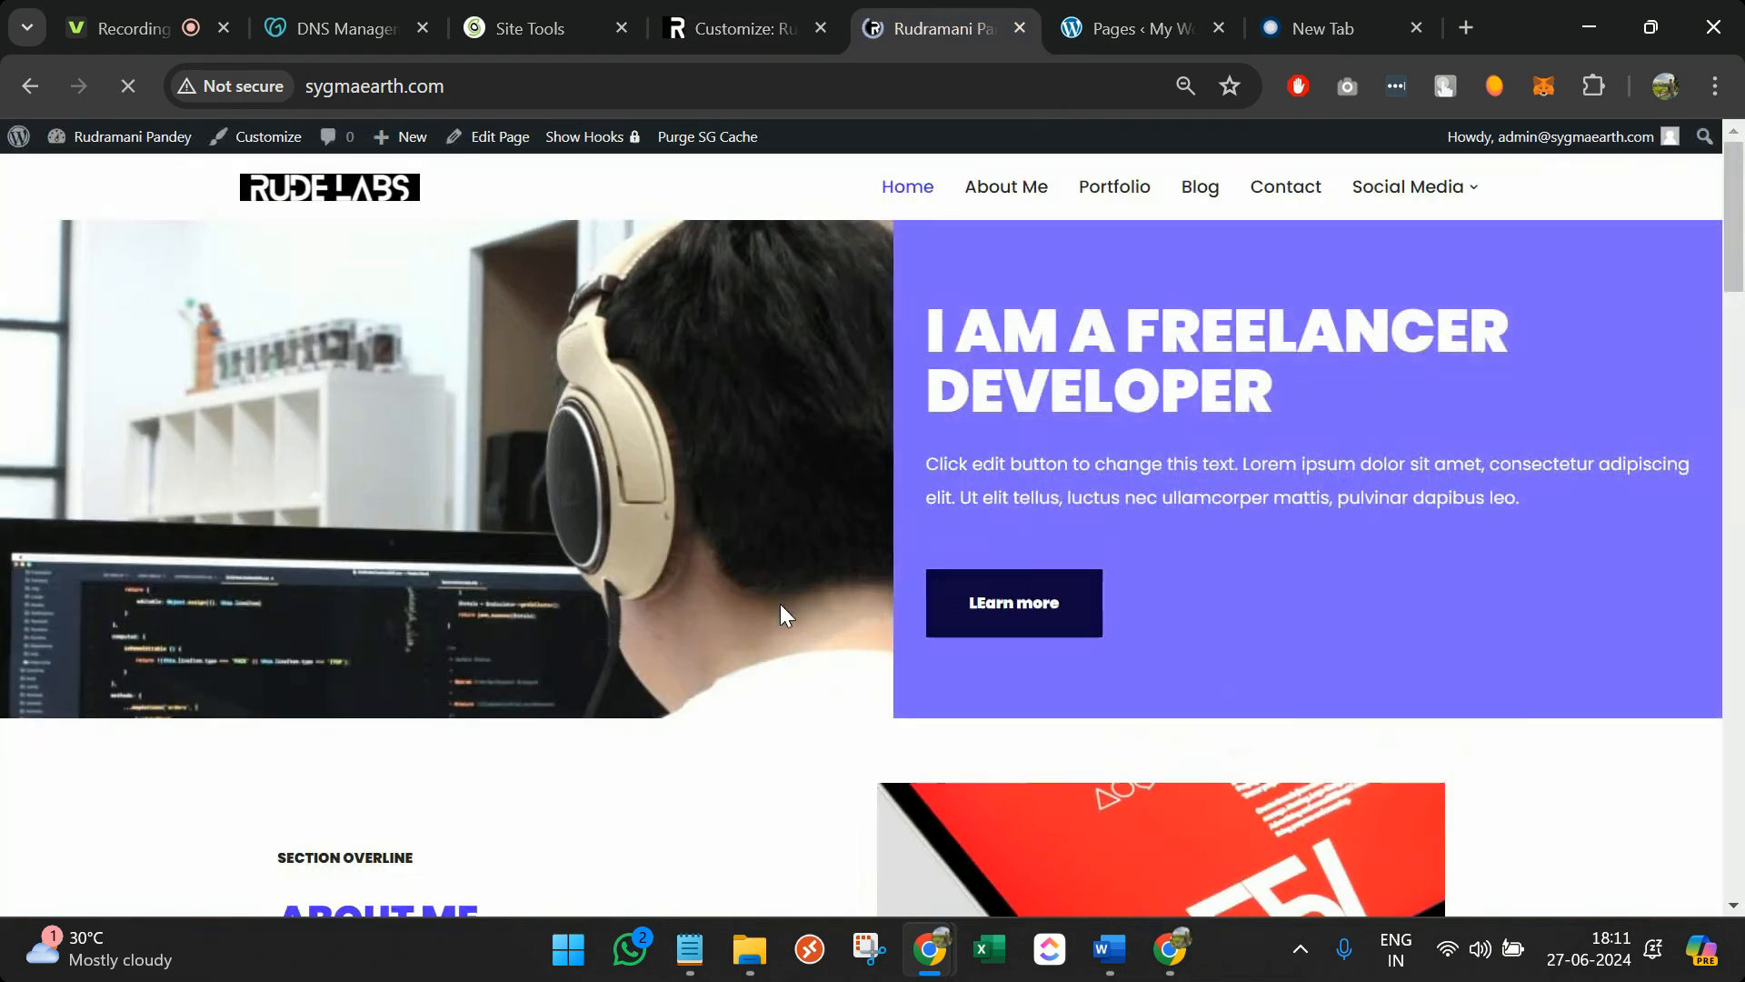
scroll(779, 620, up, 10)
scroll(779, 620, down, 10)
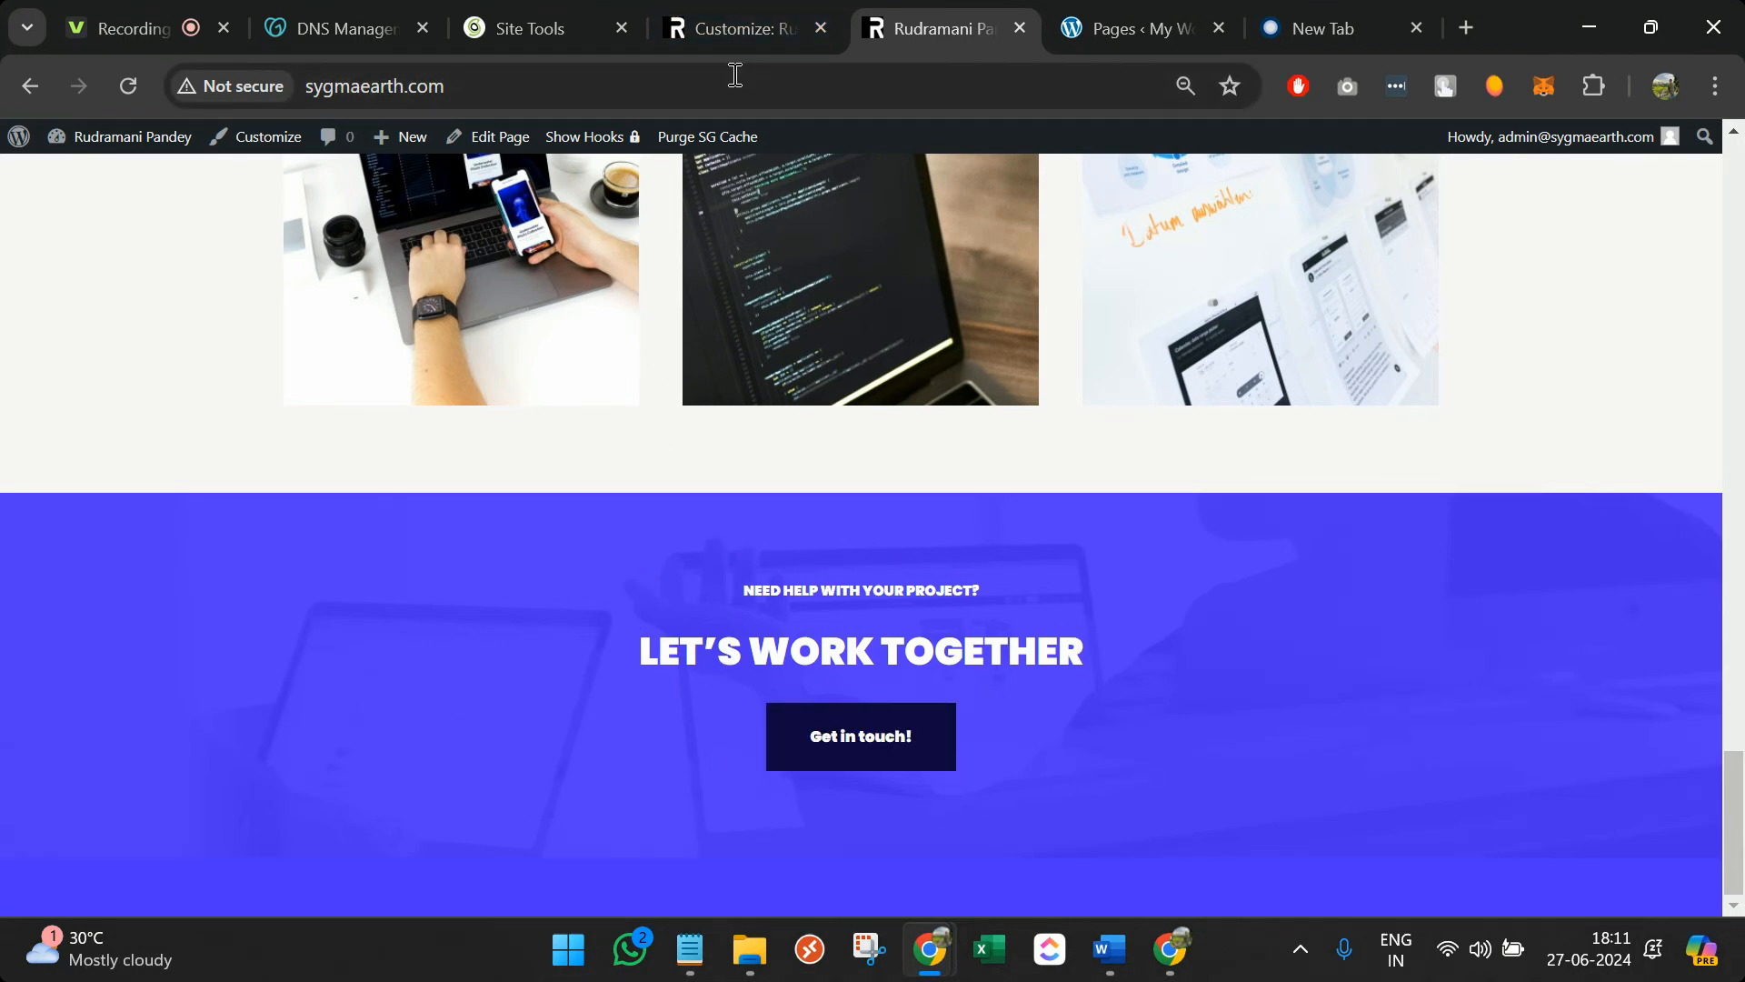
Edit the Home page and insert an empty block after the Let's Work Together section
click(499, 138)
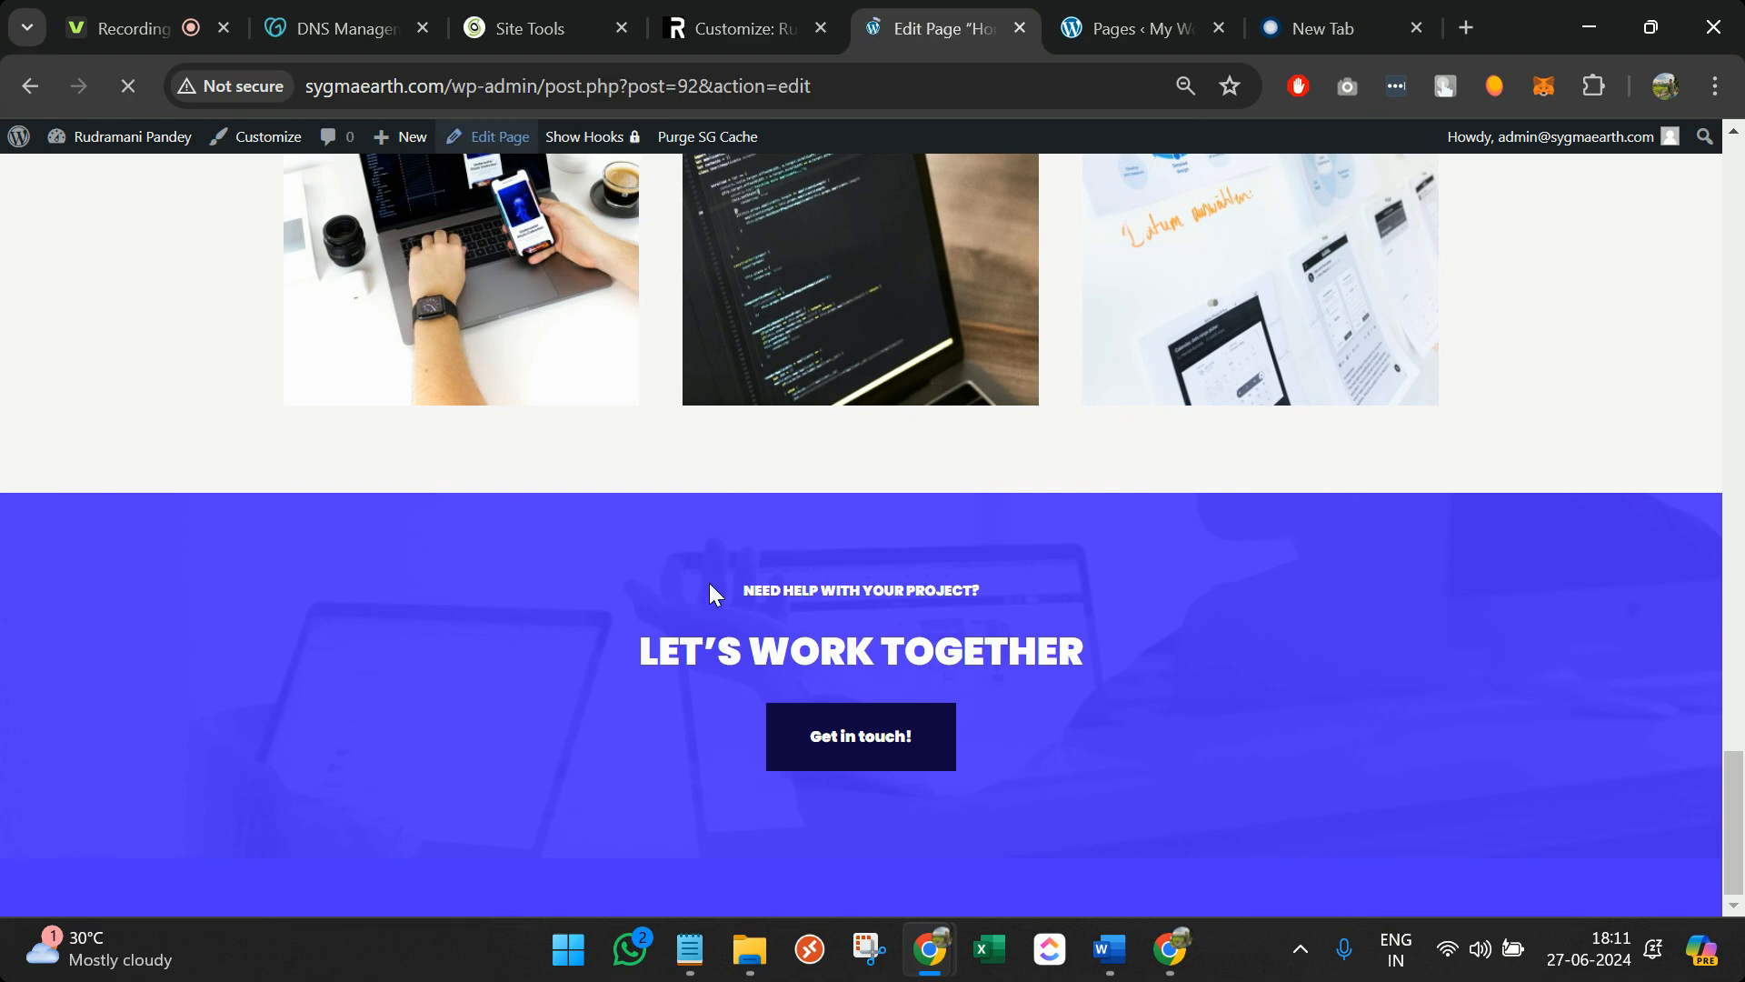
scroll(709, 593, down, 15)
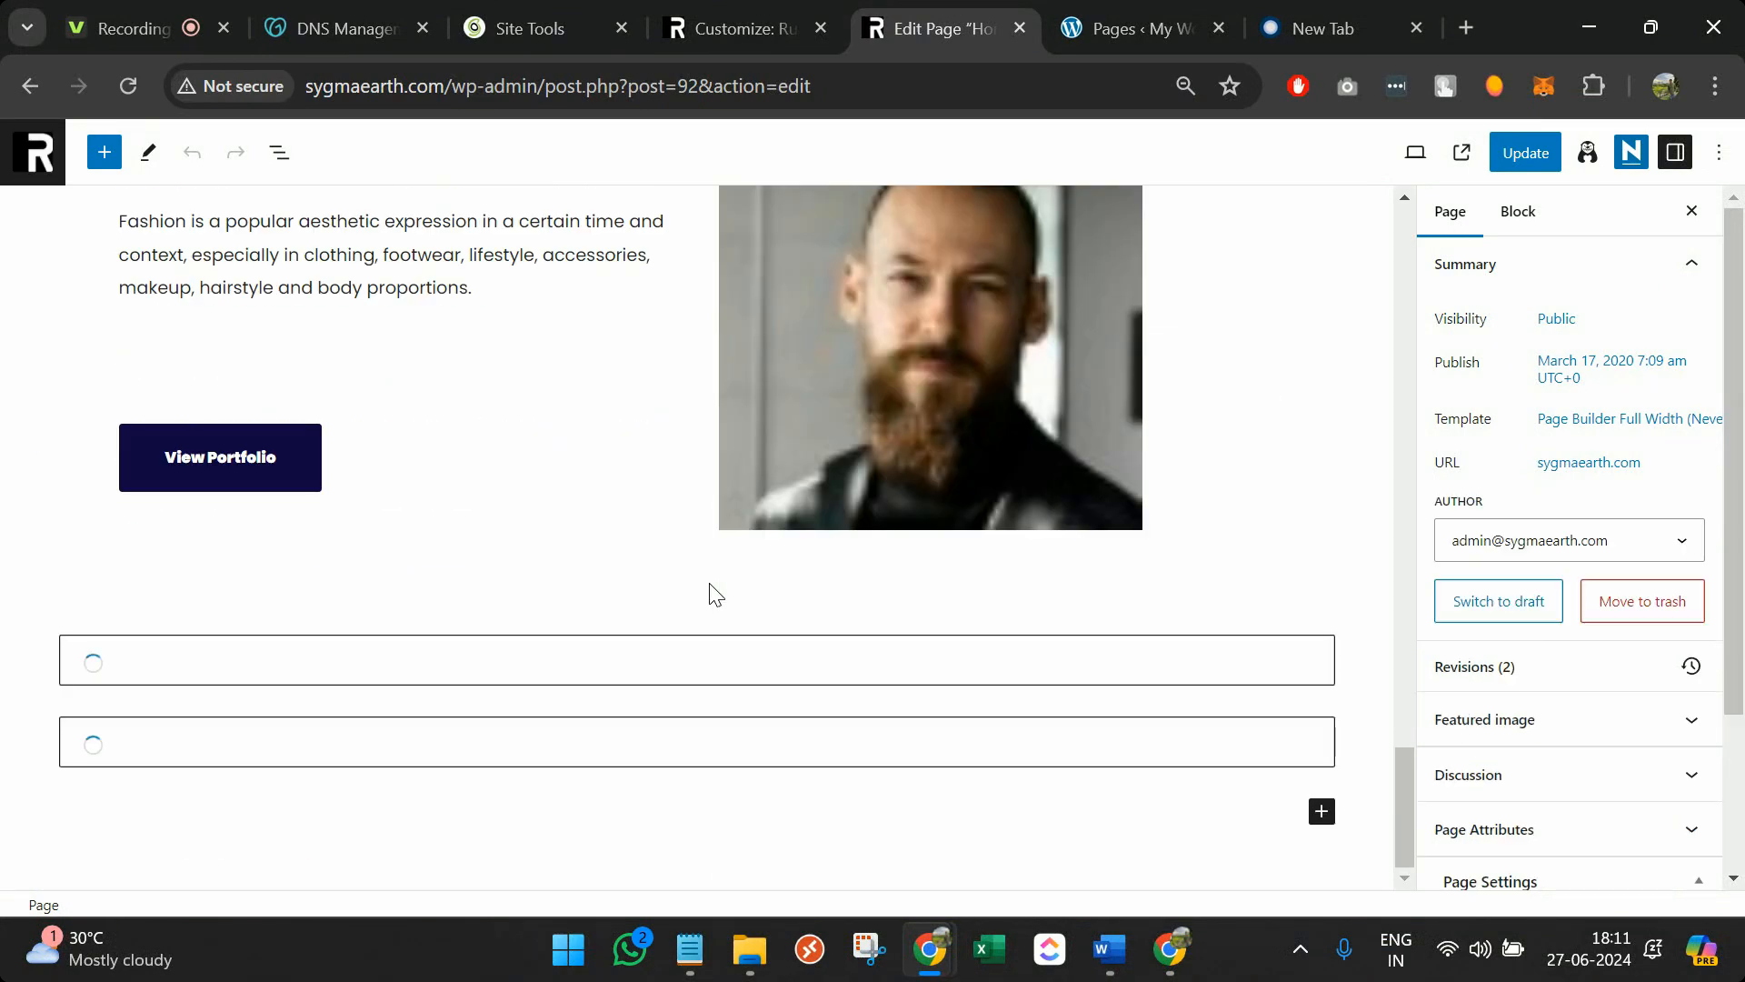
scroll(640, 603, down, 5)
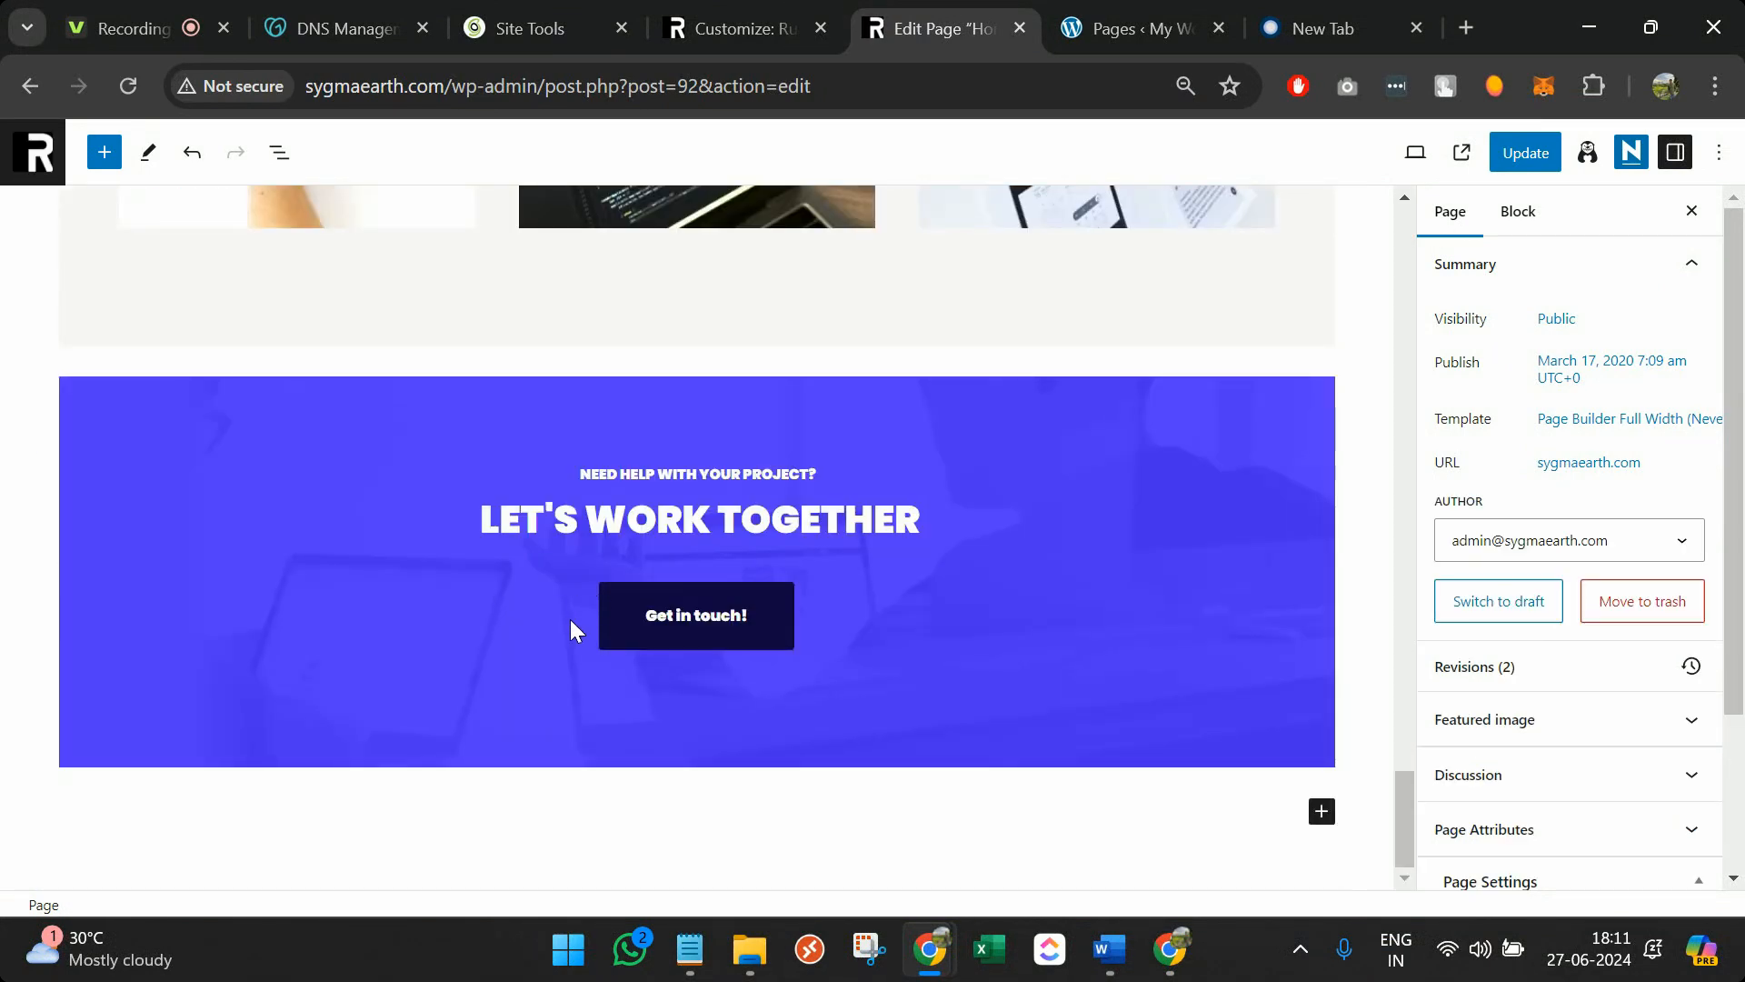
click(571, 619)
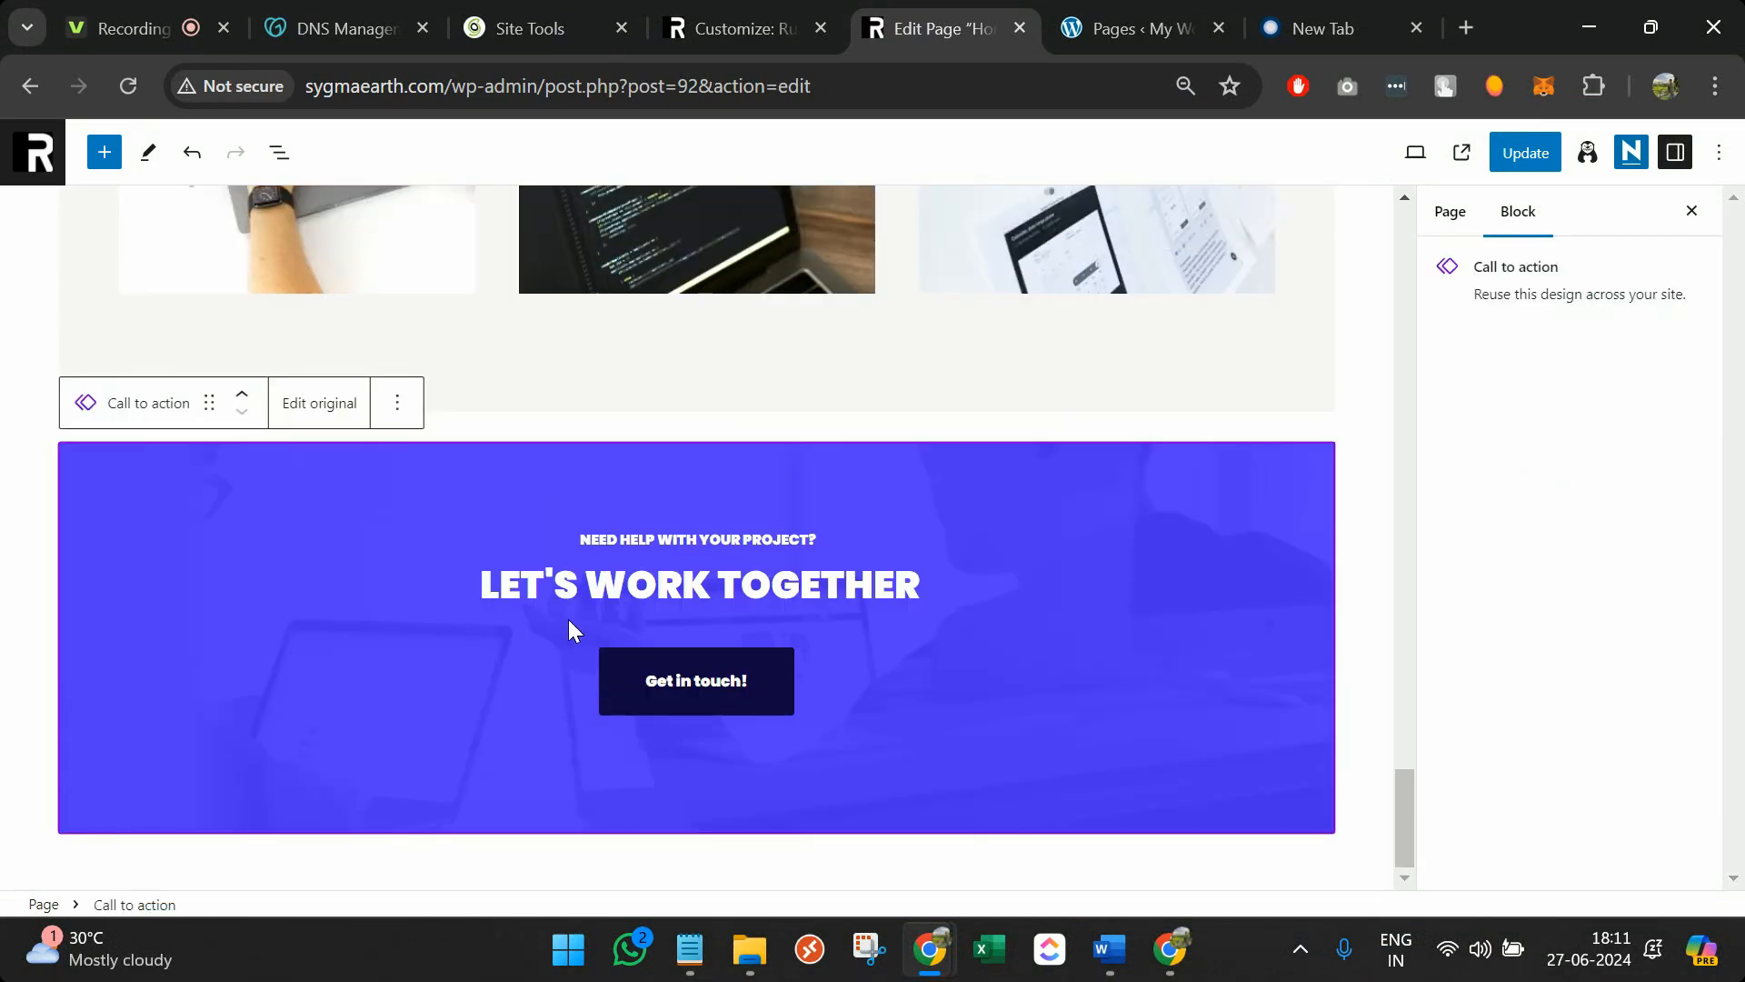
click(397, 405)
scroll(444, 555, down, 1)
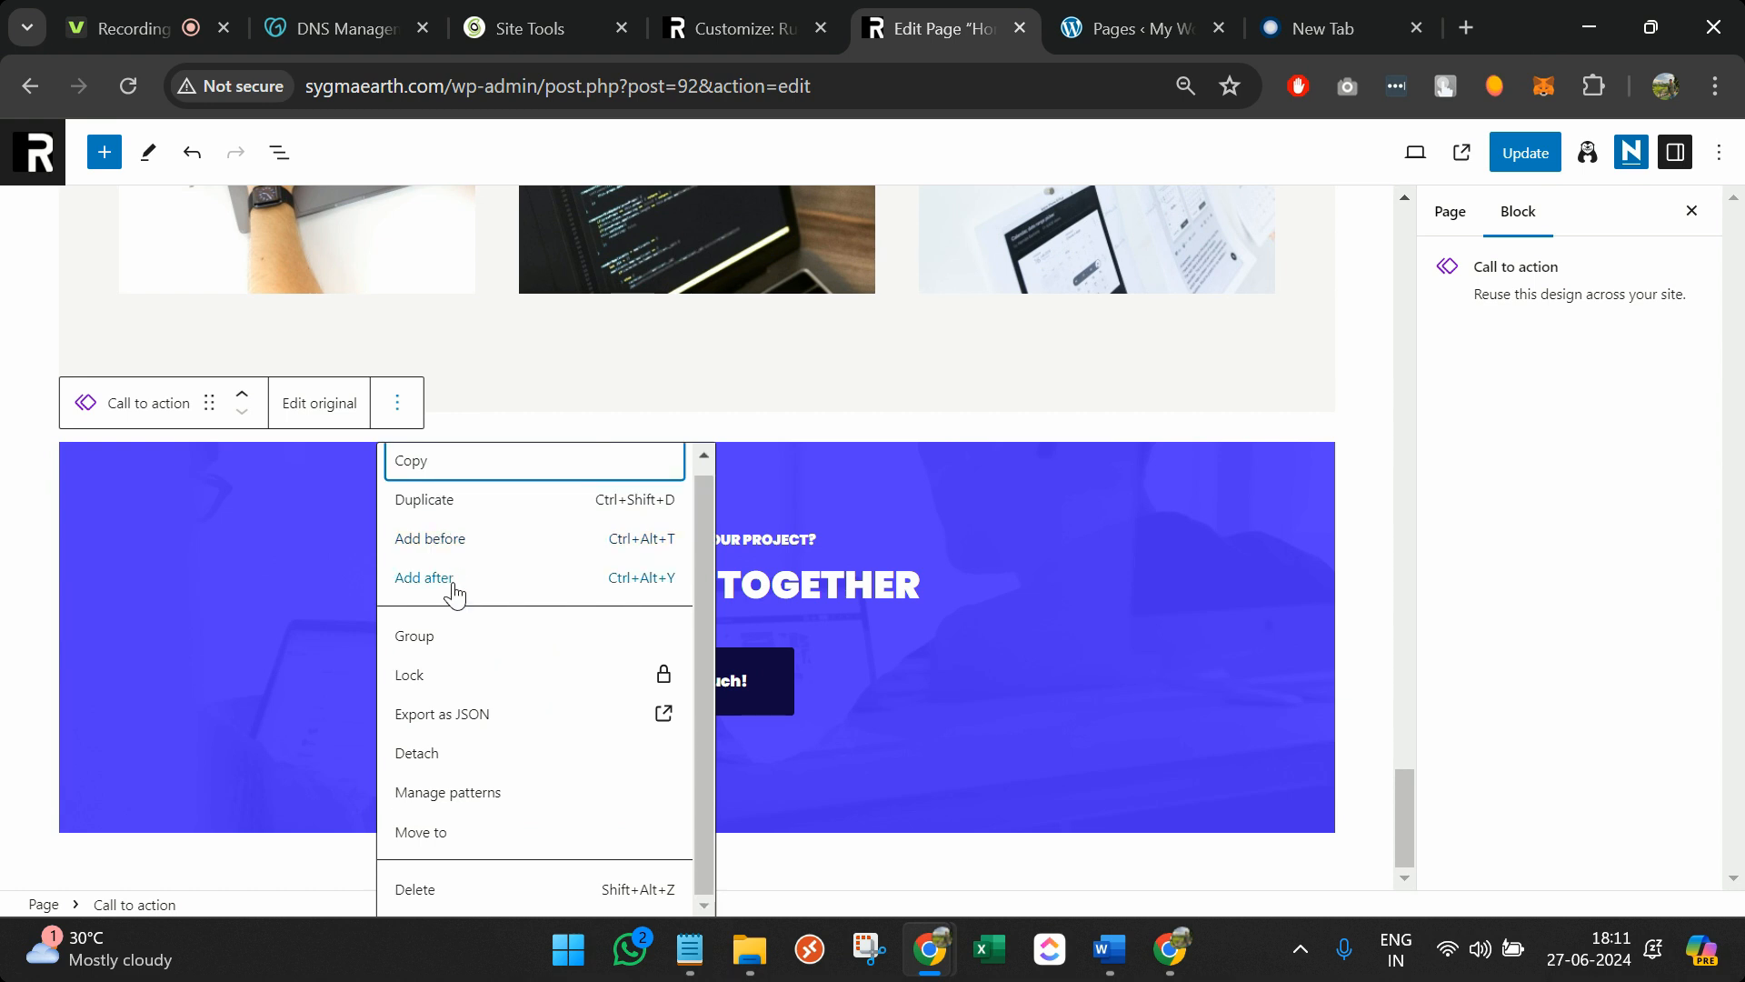
click(457, 584)
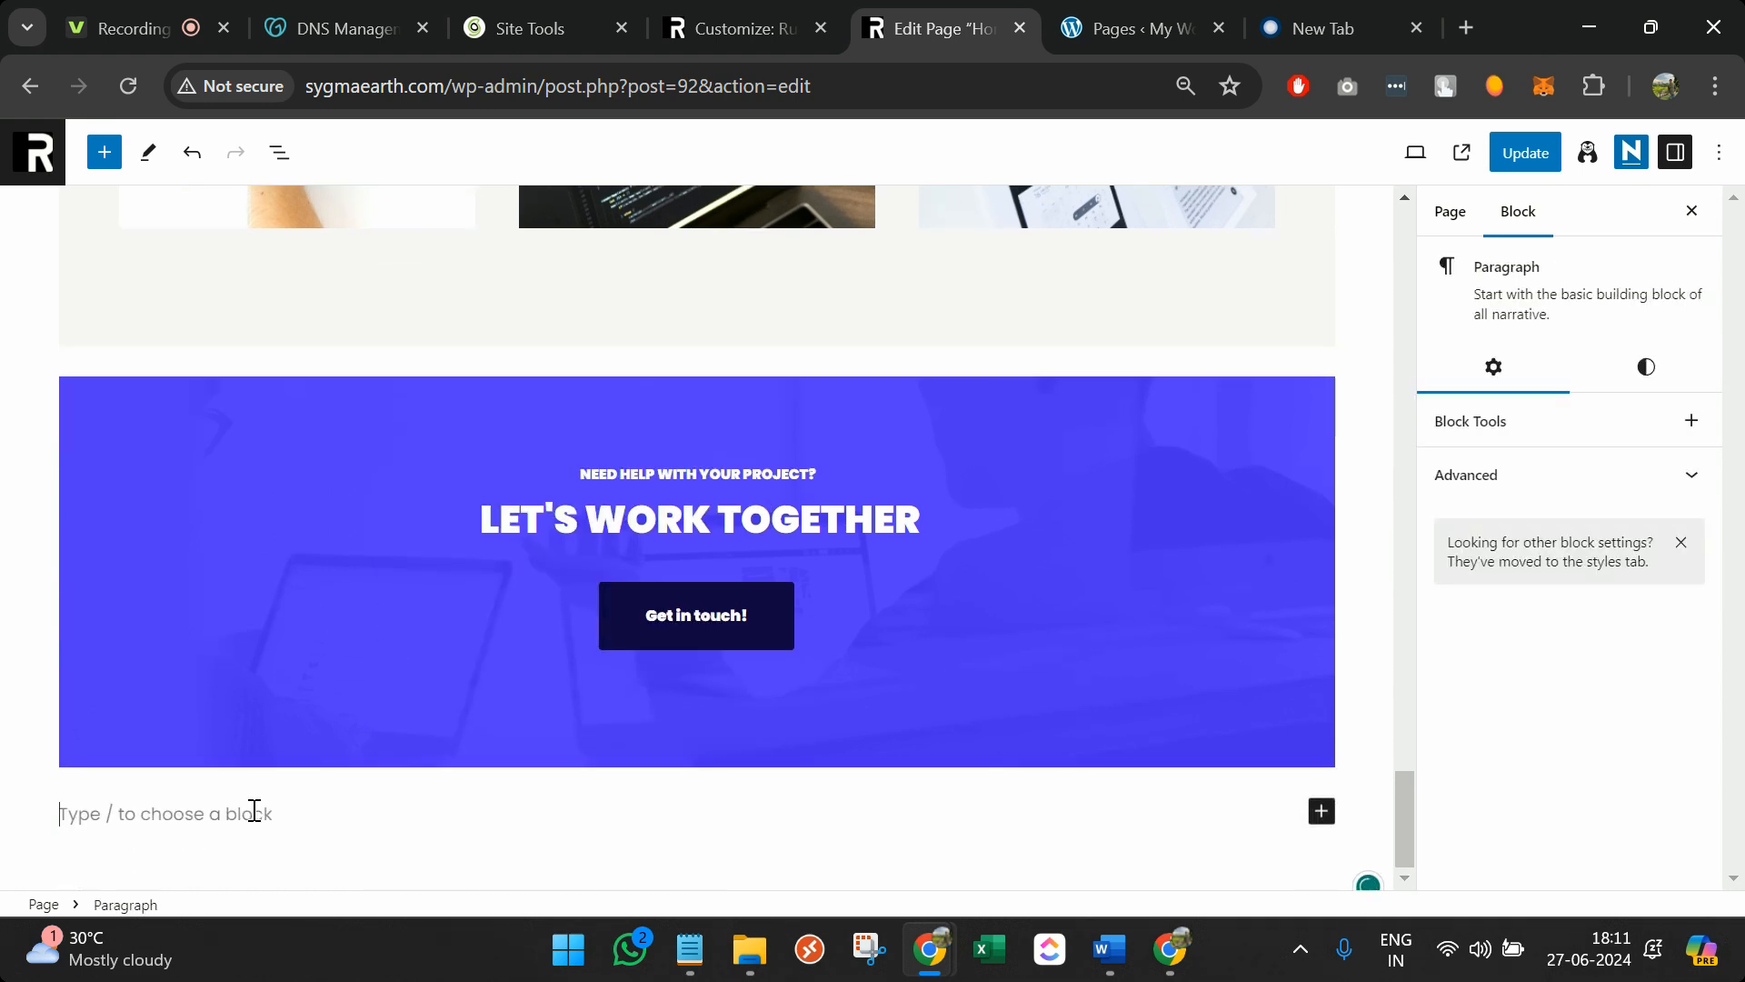
Duplicate the call-to-action block as a test
click(404, 686)
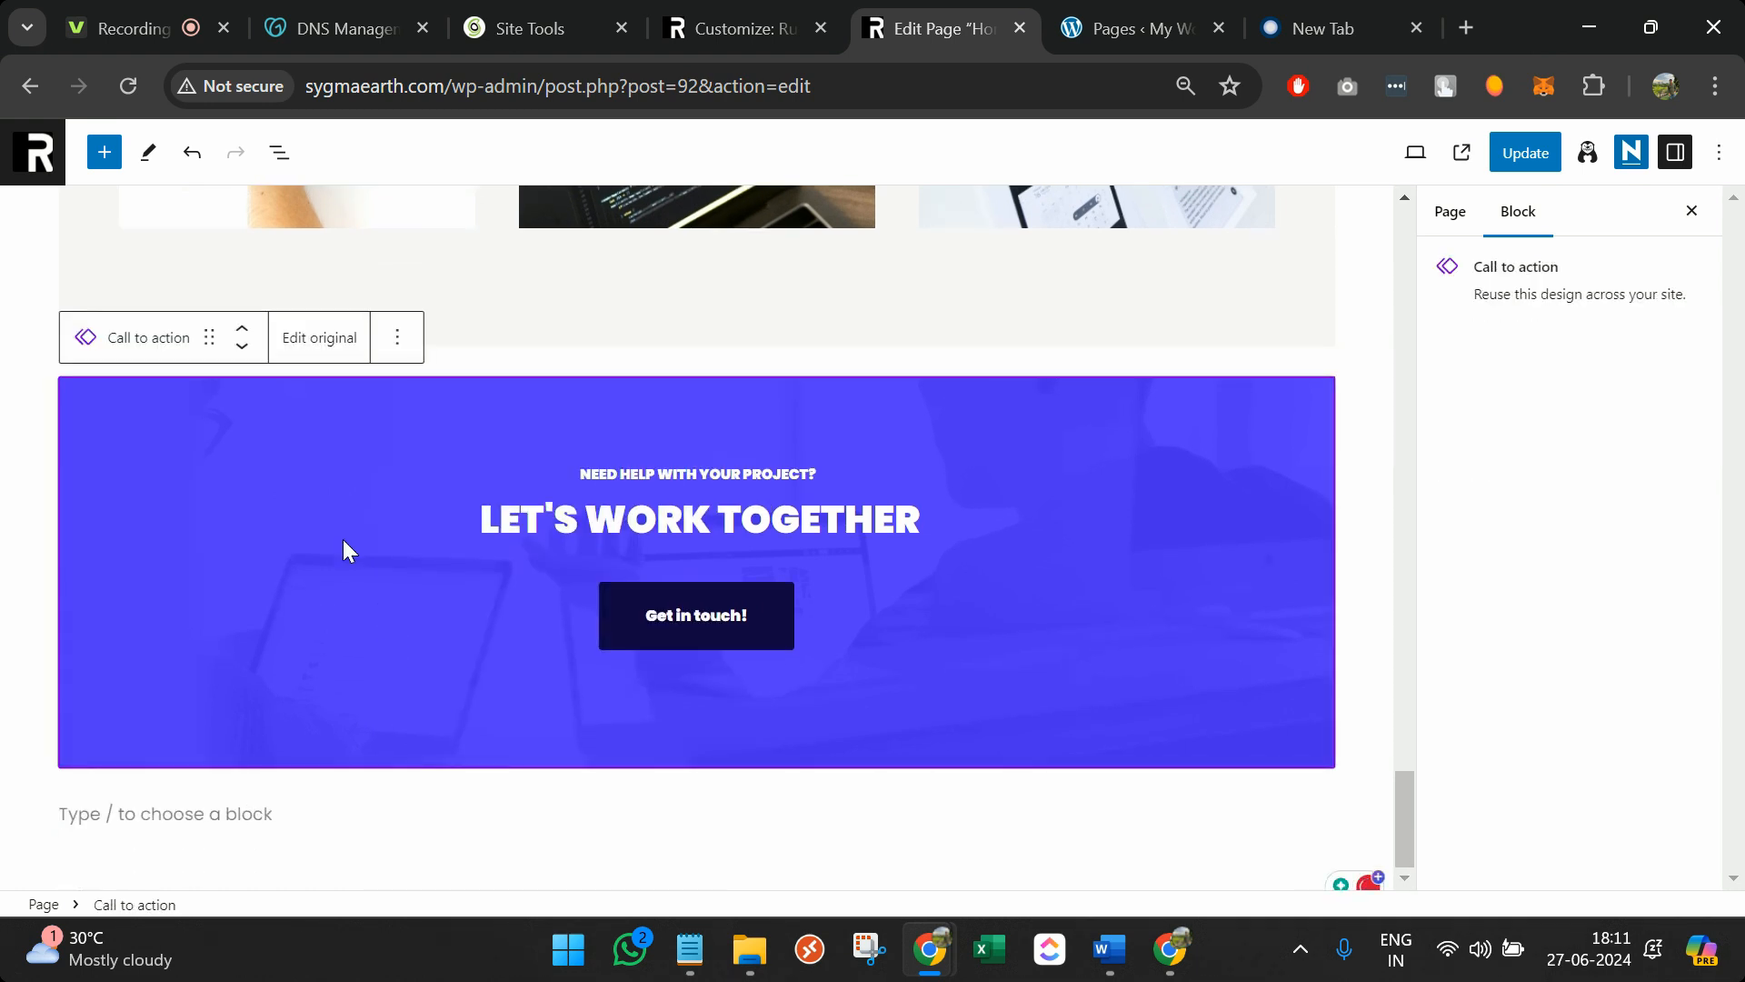
click(397, 337)
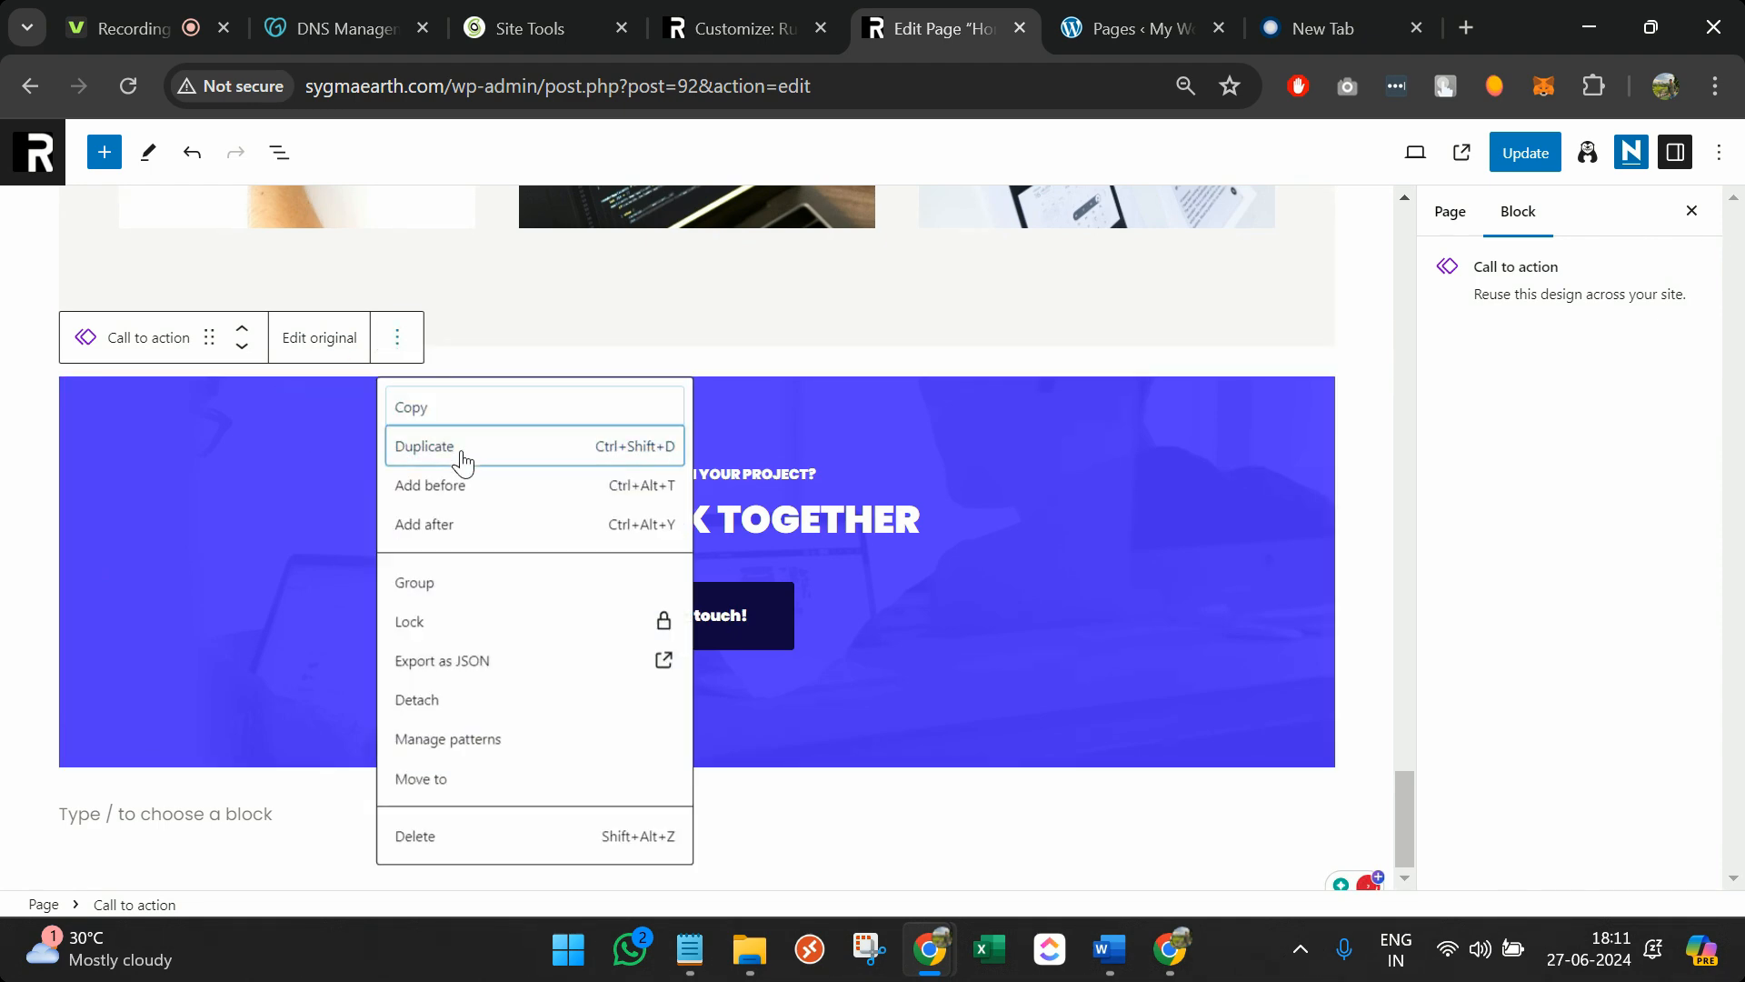
click(460, 453)
scroll(308, 732, down, 2)
click(300, 789)
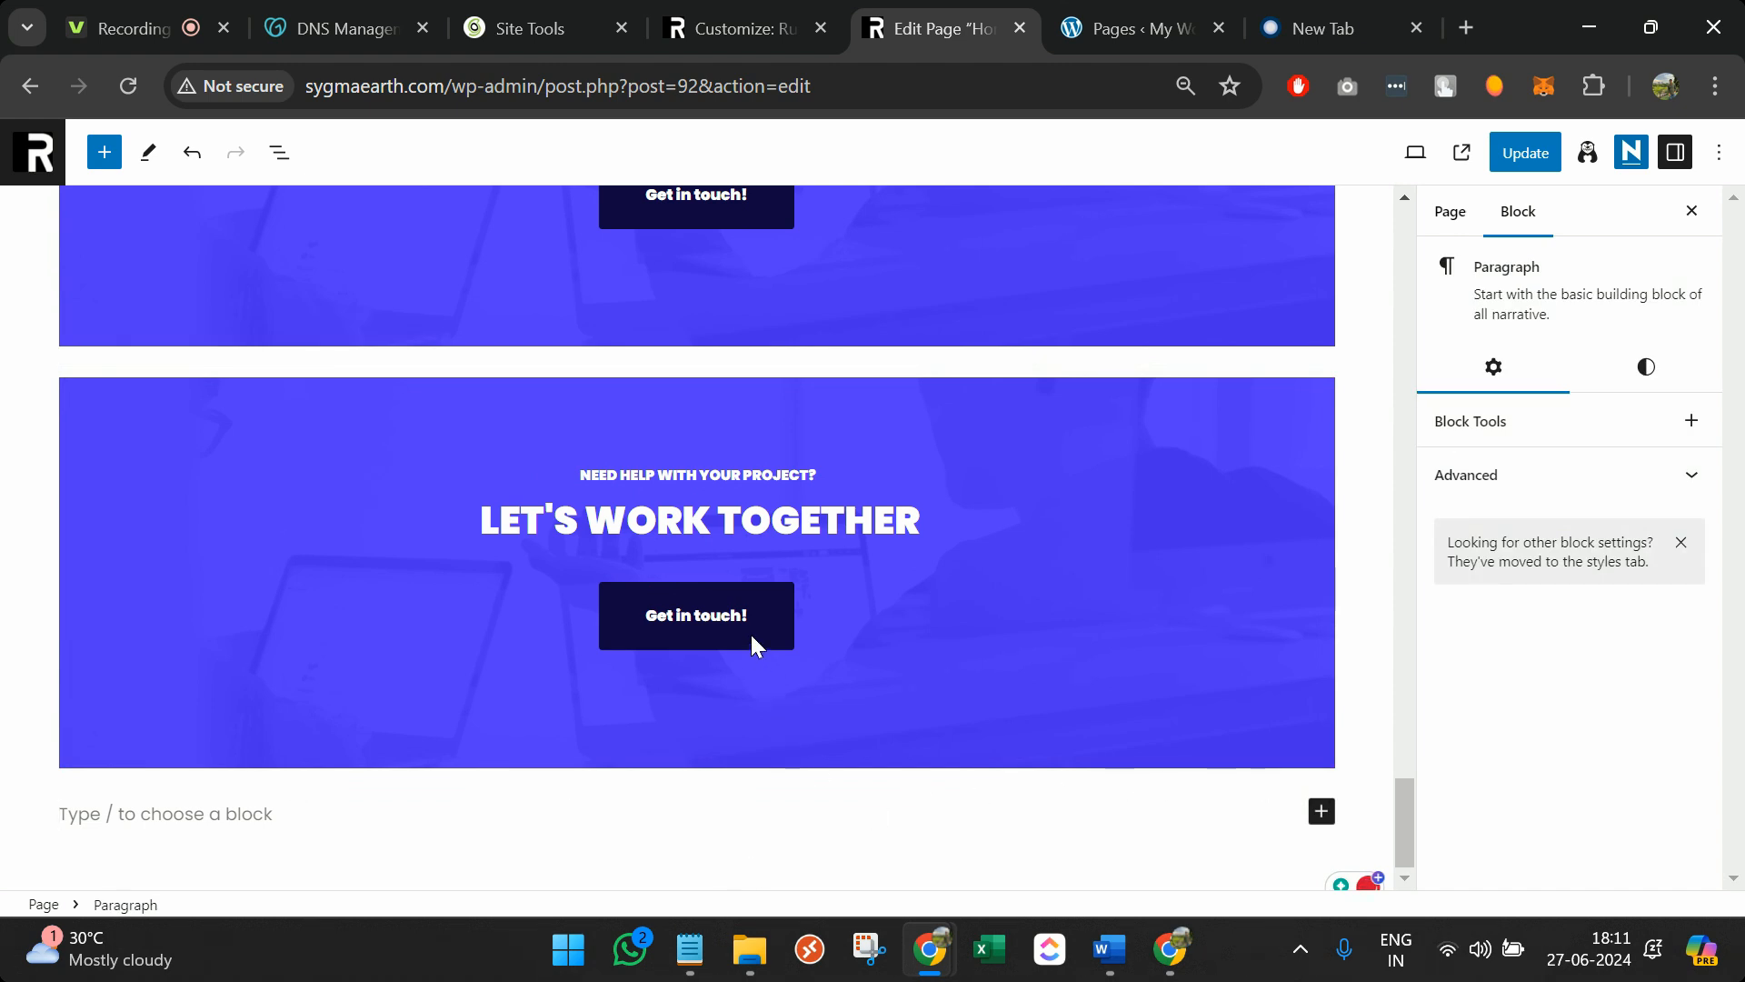
Delete the duplicate call-to-action copy, keeping the empty paragraph below the original
click(903, 634)
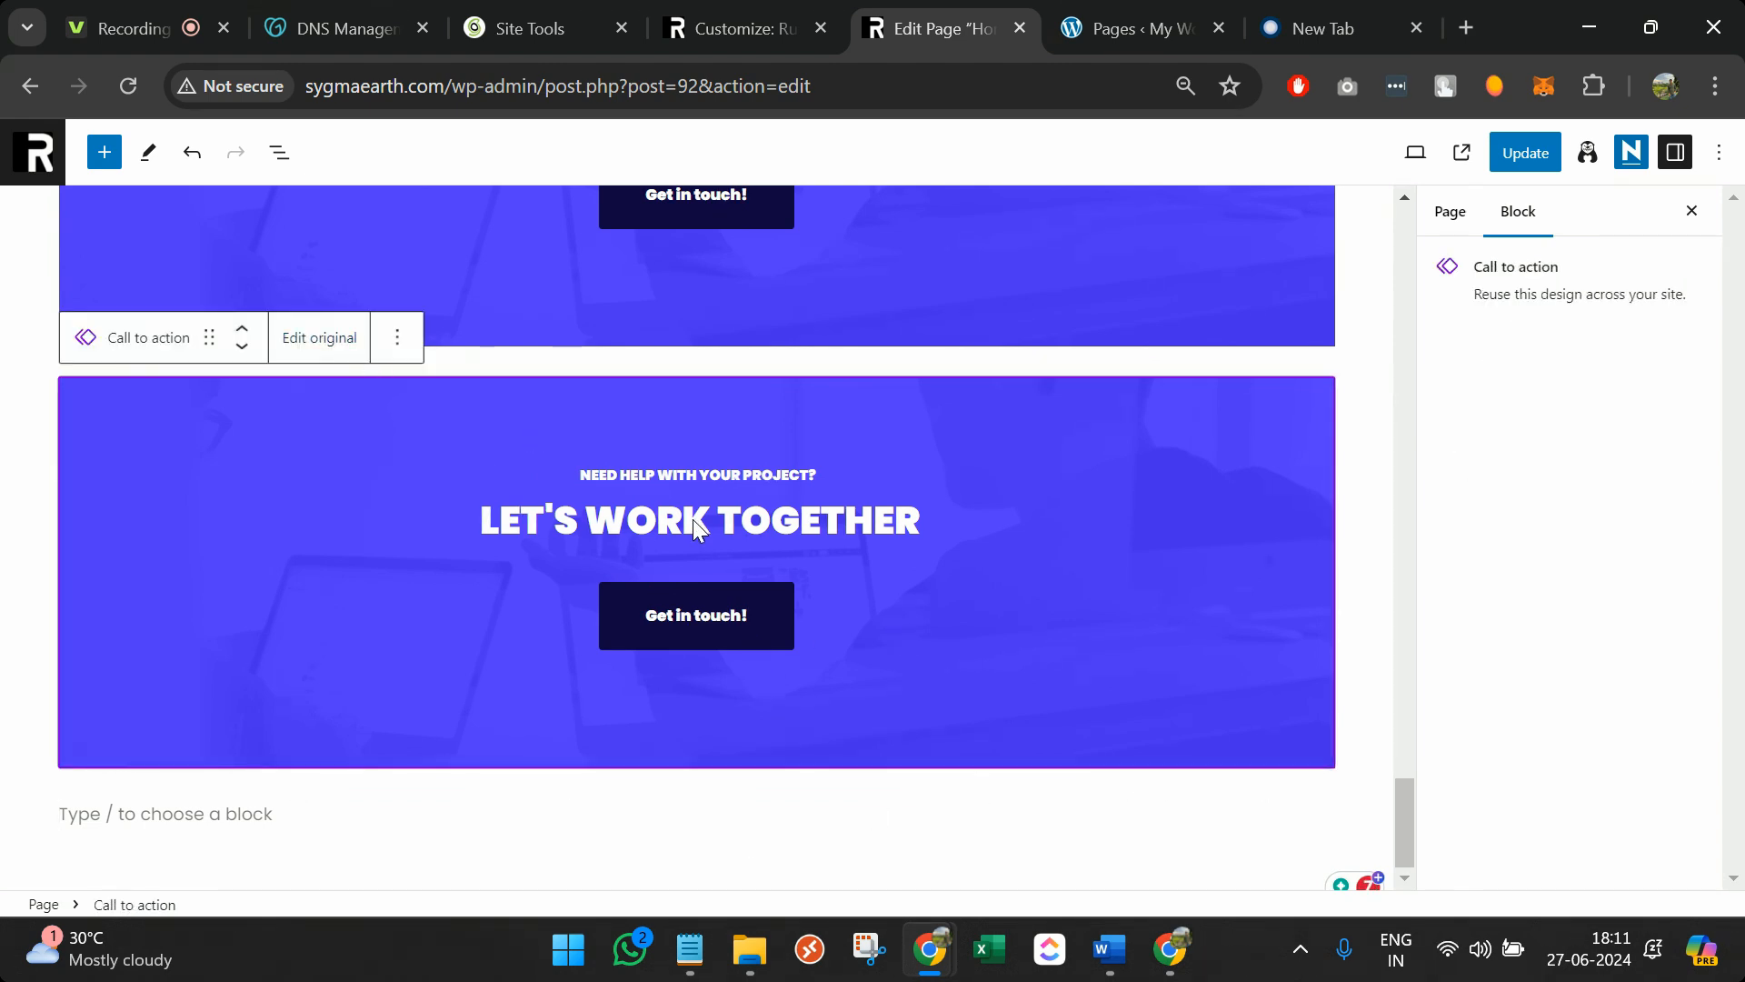
key(shift+Down)
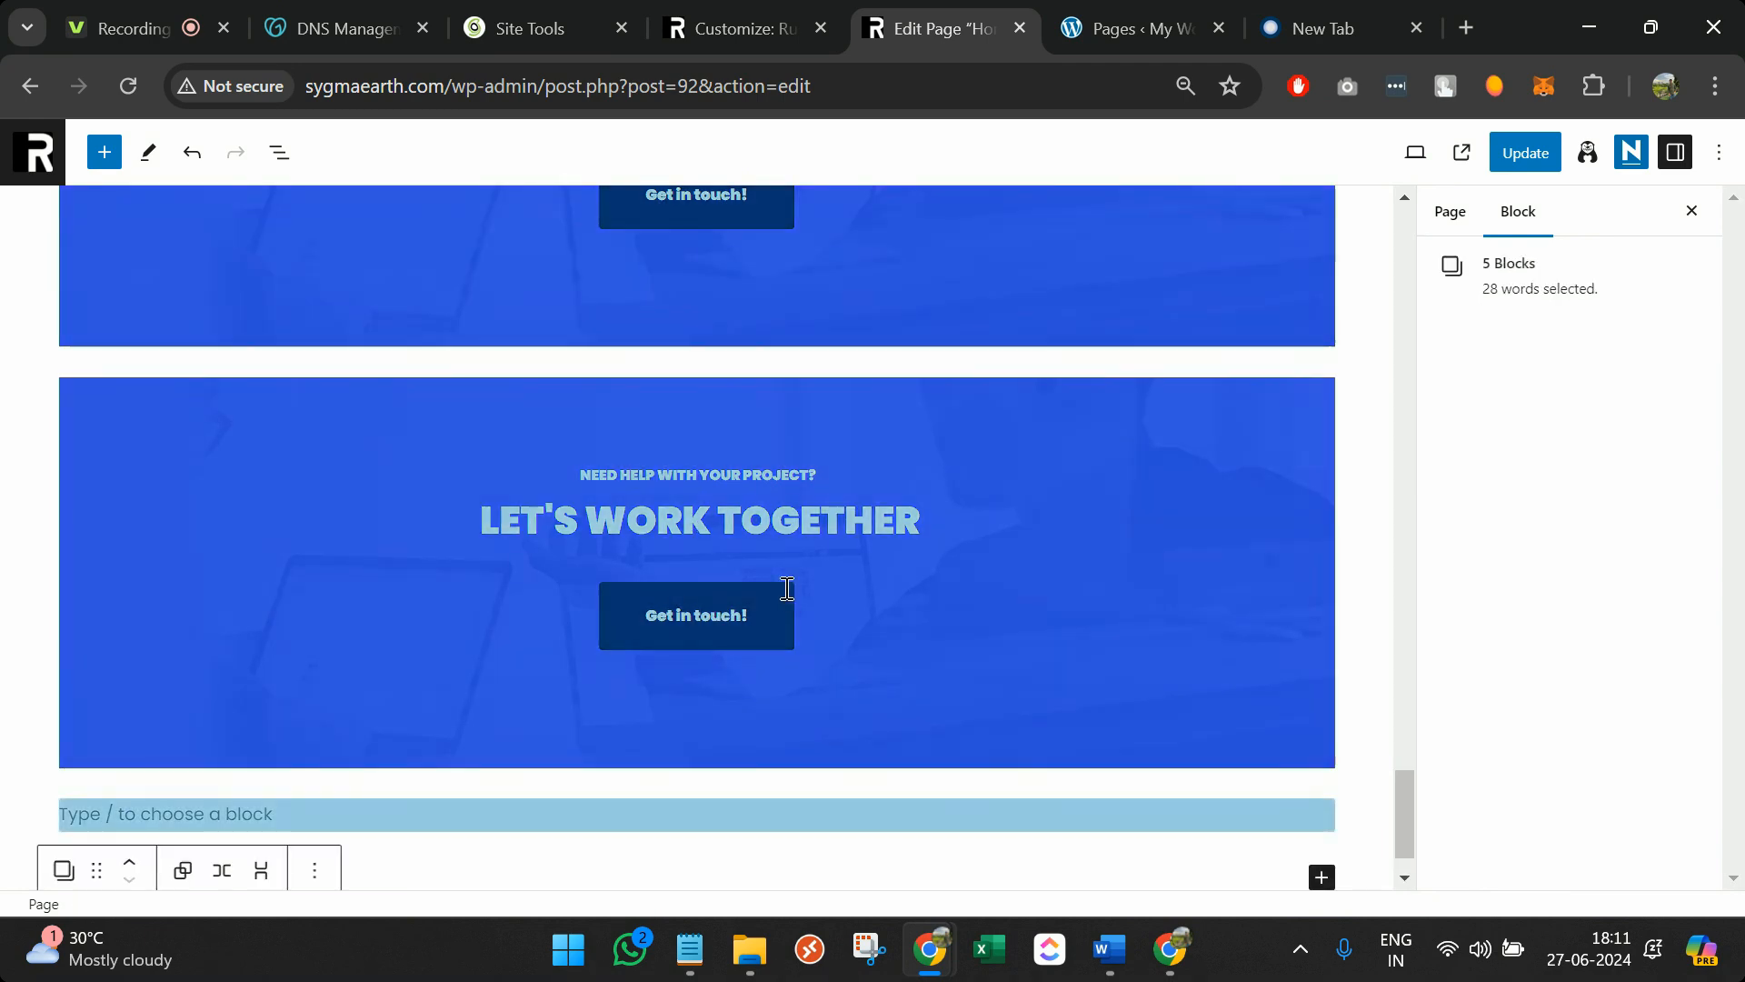
click(756, 533)
key(shift+Down)
click(623, 516)
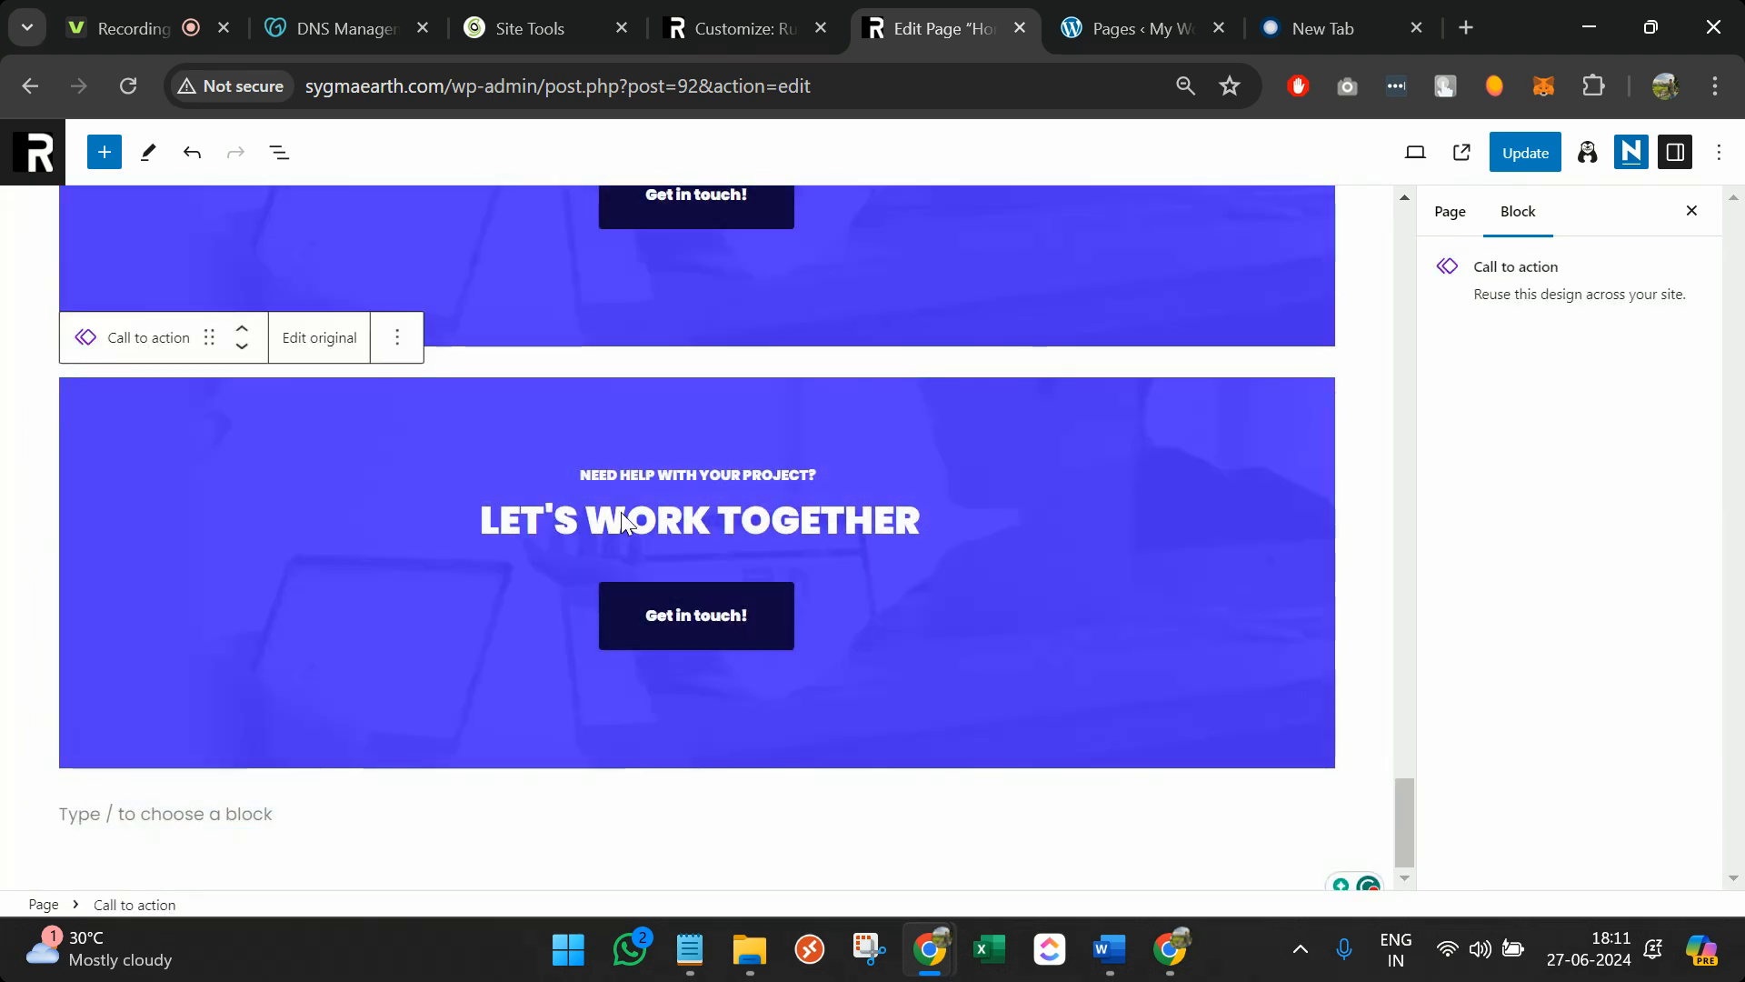
click(400, 338)
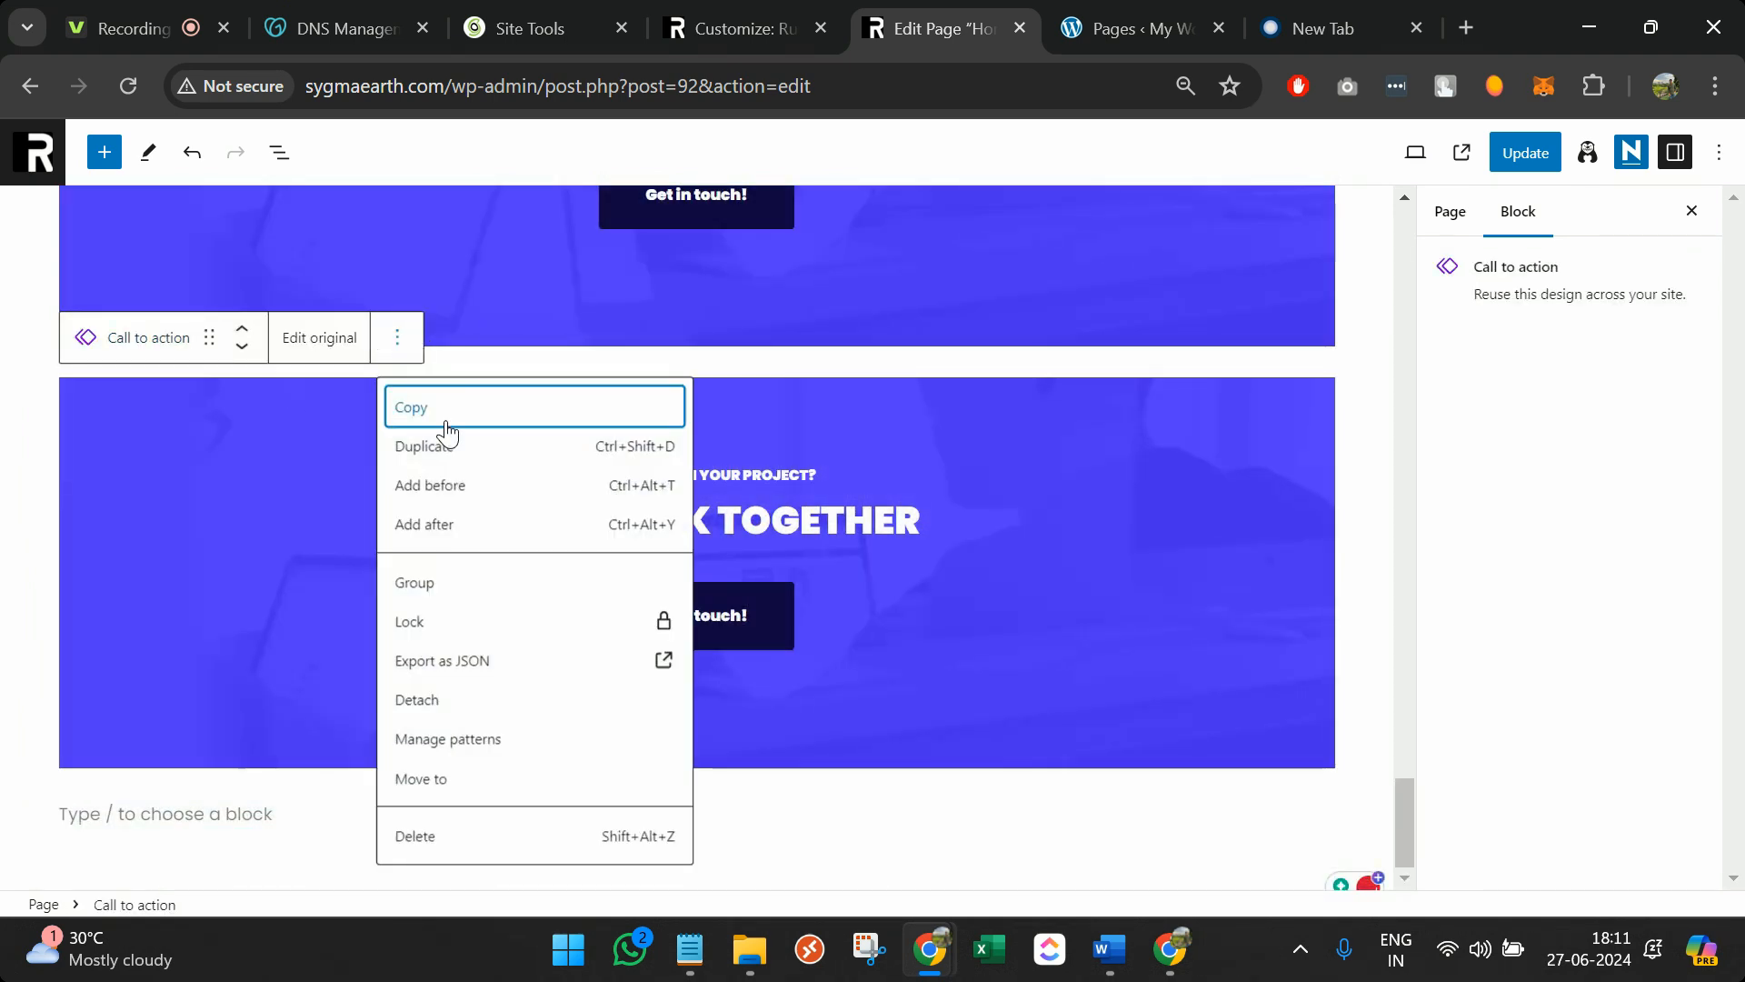
click(486, 834)
scroll(644, 502, up, 3)
scroll(644, 502, up, 15)
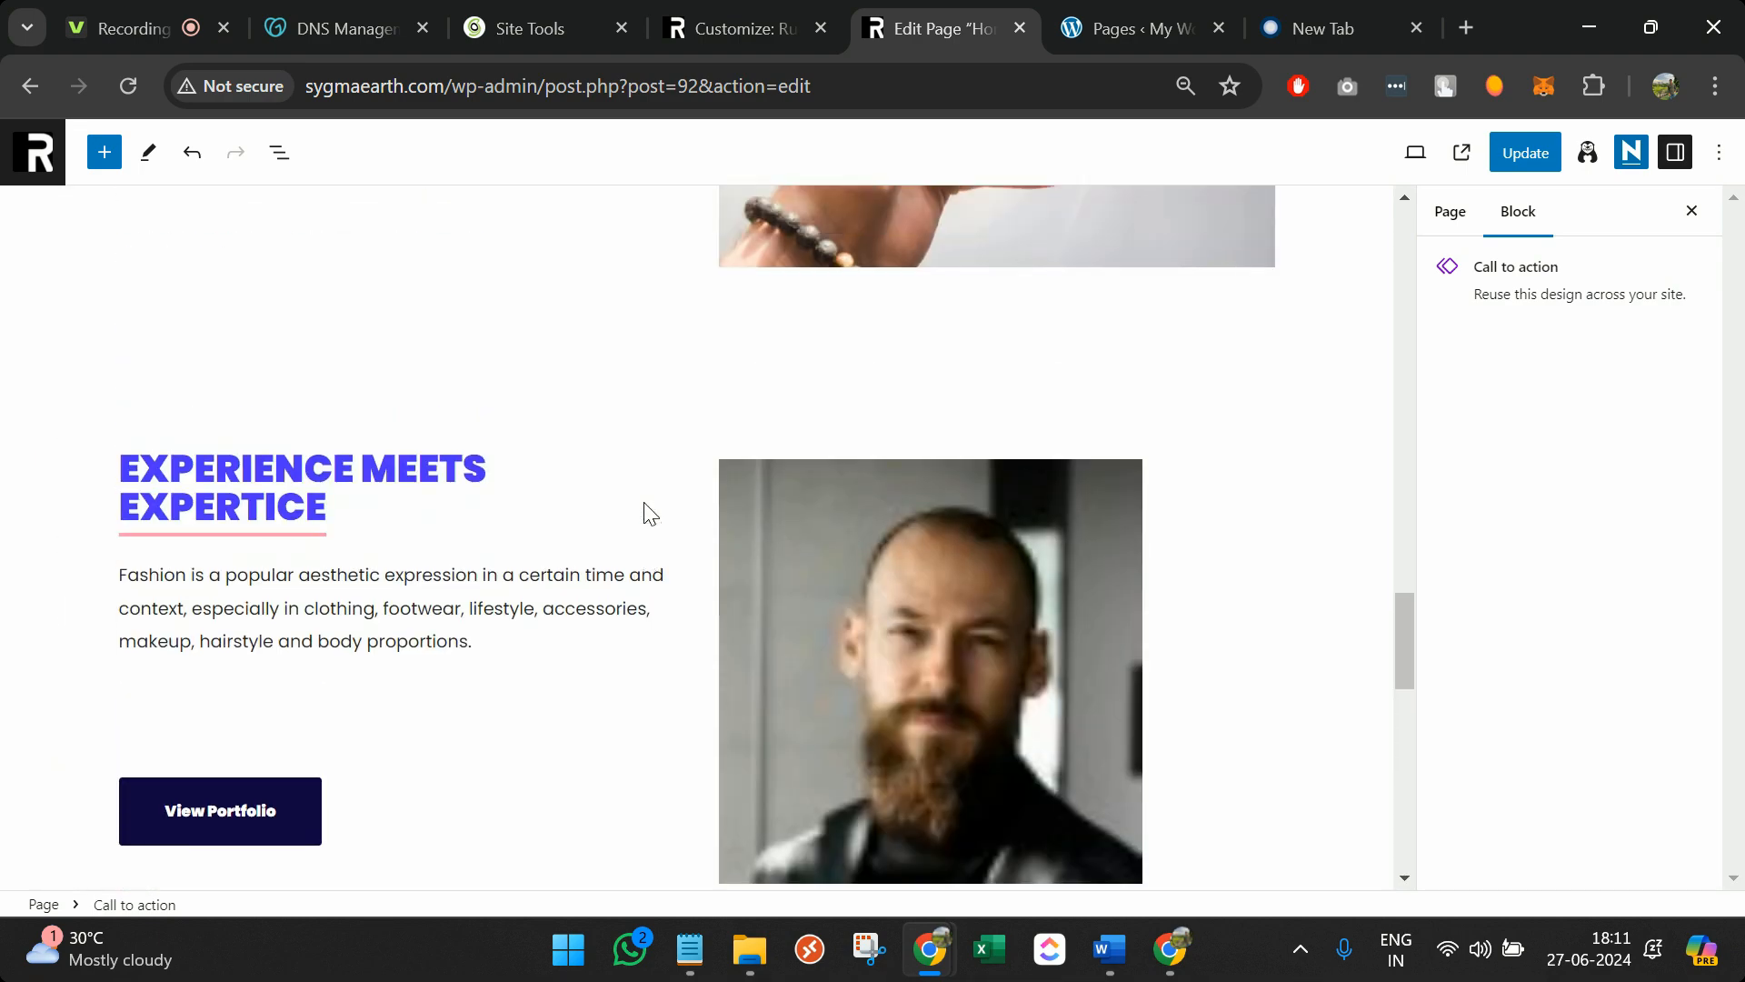
scroll(644, 502, up, 4)
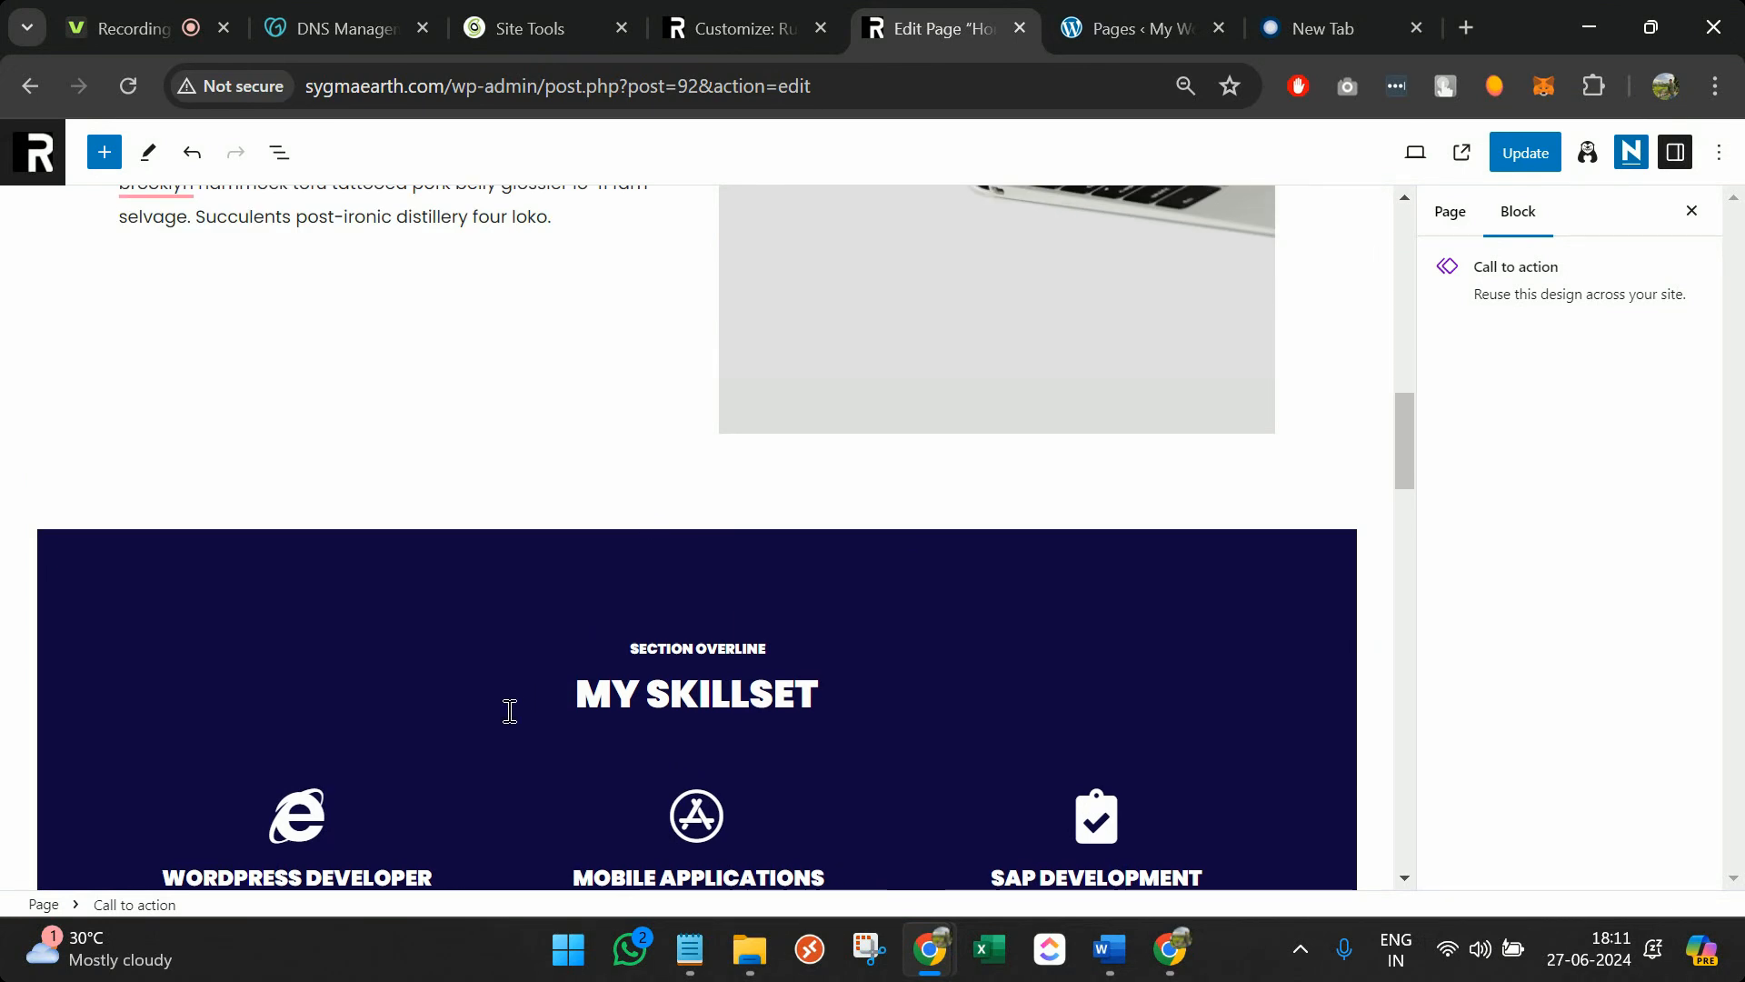
Duplicate the My Skillset section to create a new section for the copyright line
click(506, 712)
scroll(510, 710, down, 3)
click(298, 524)
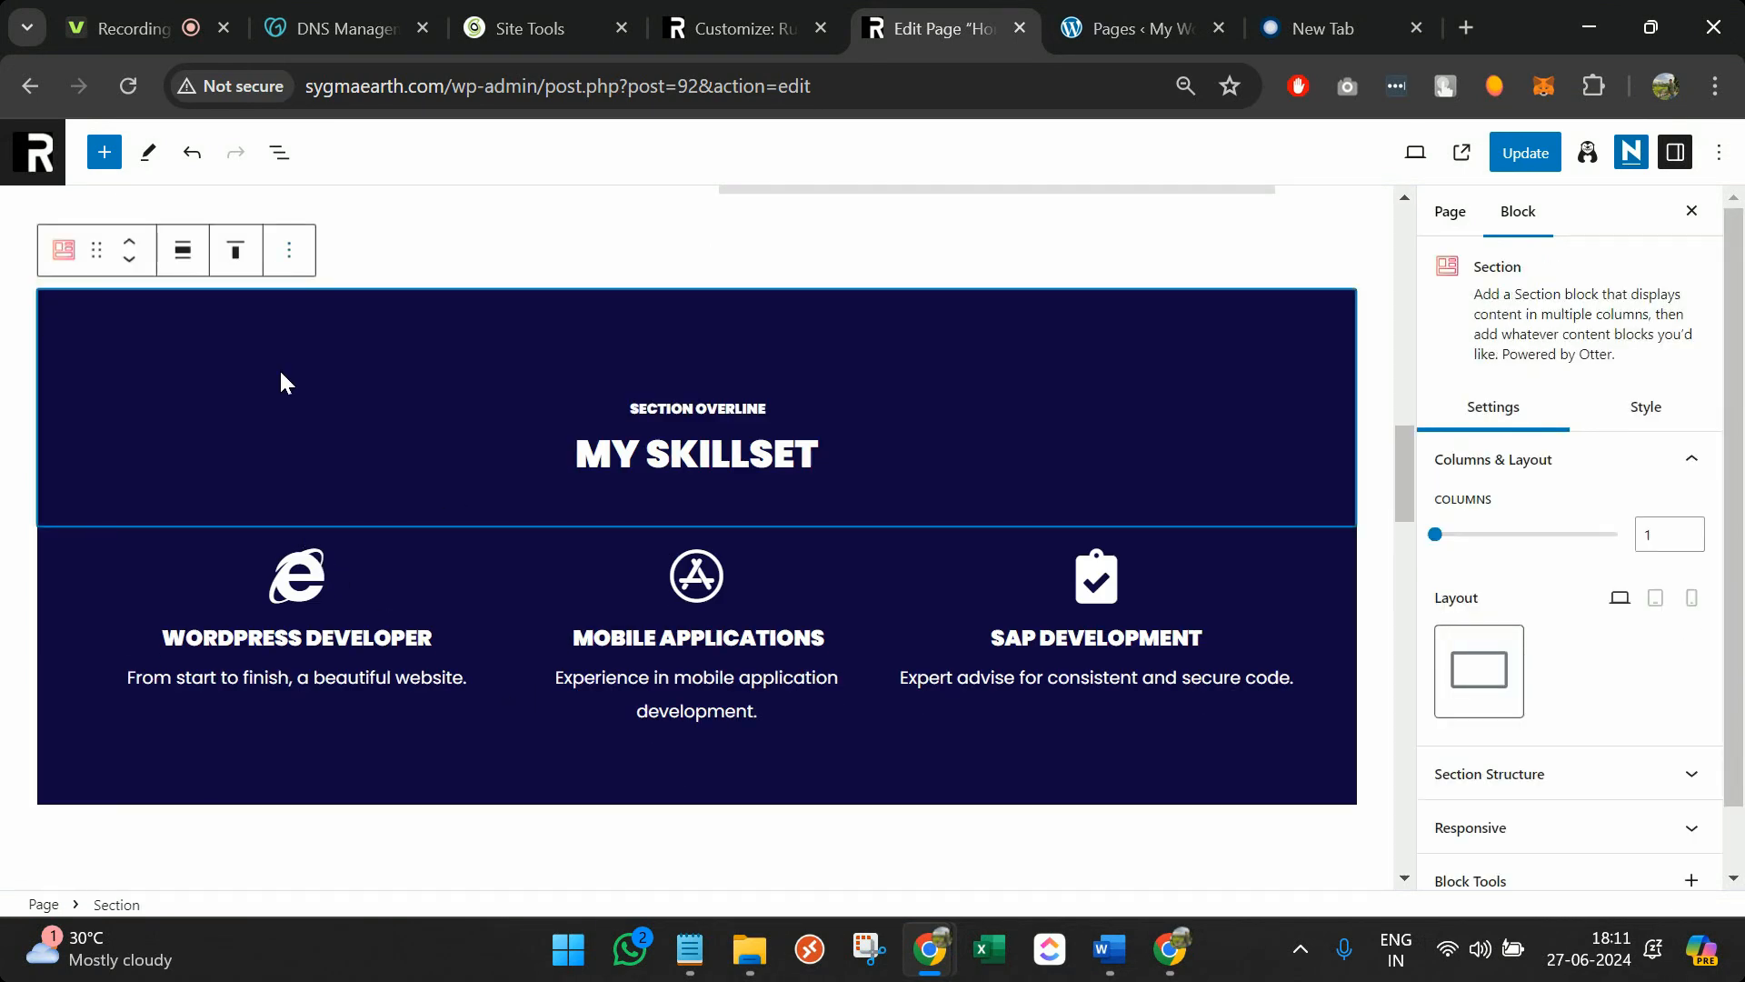
click(125, 558)
click(292, 401)
click(291, 252)
click(344, 362)
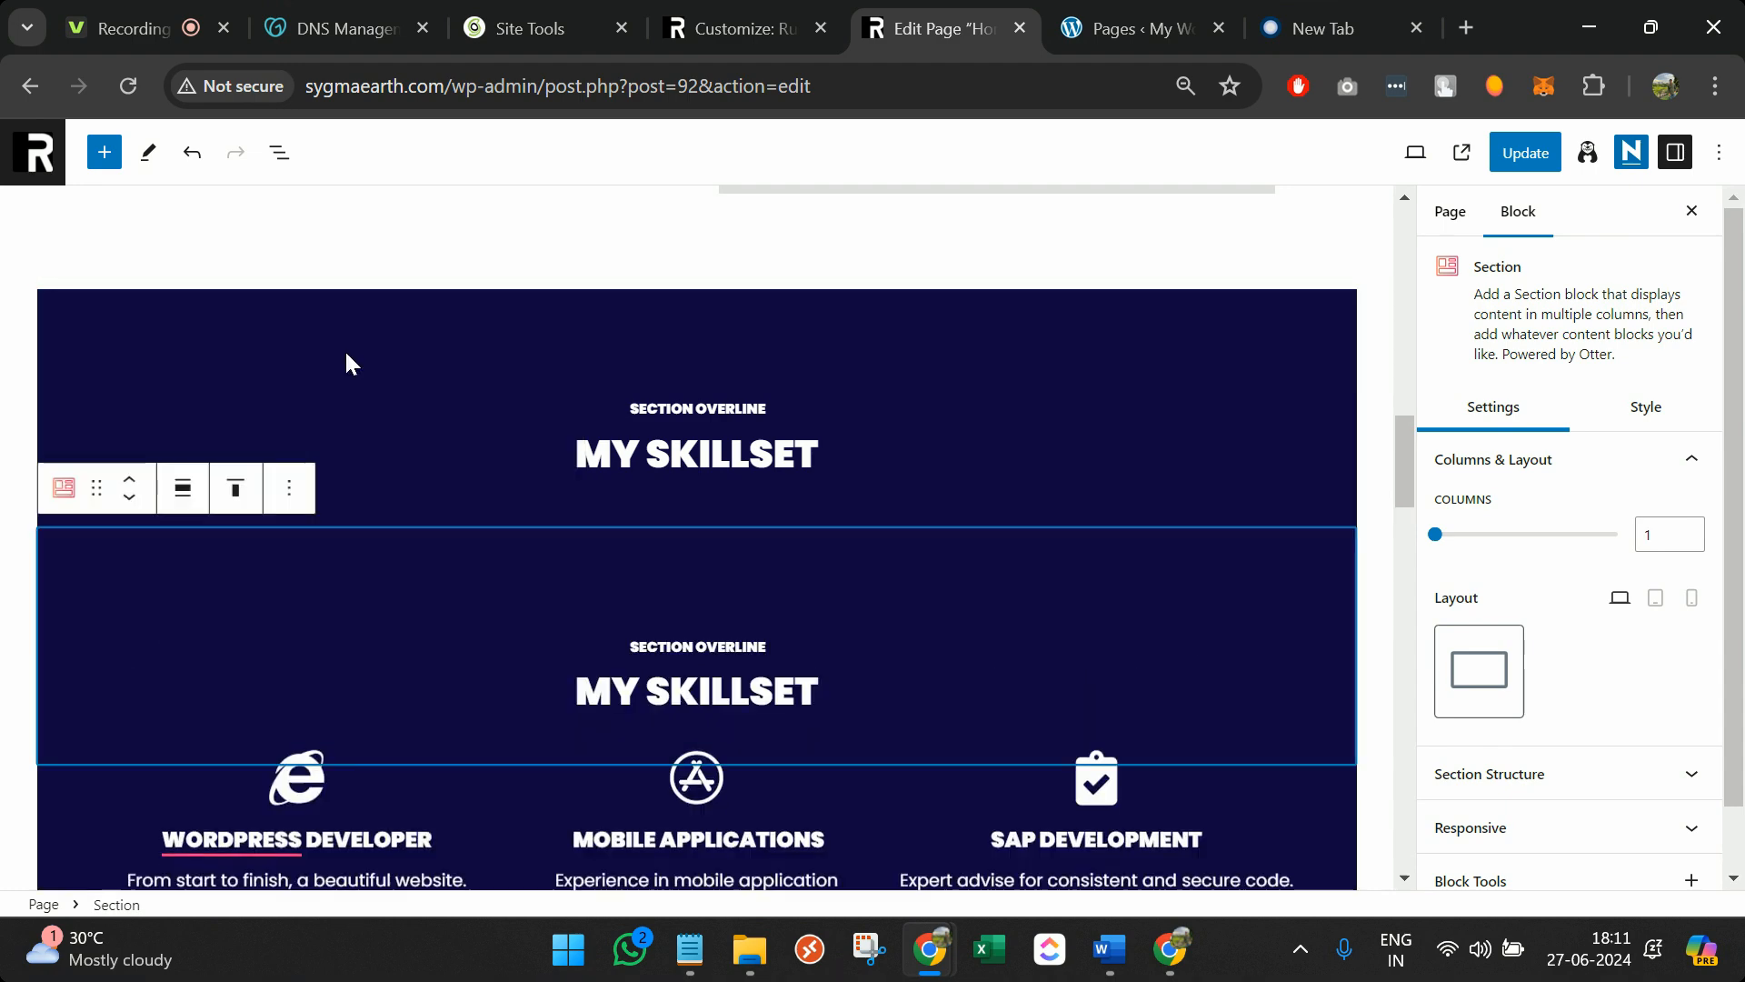
Replace the copy's overline text with '© copyright | made by [author's name] | 2024'
scroll(577, 563, down, 2)
triple_click(715, 520)
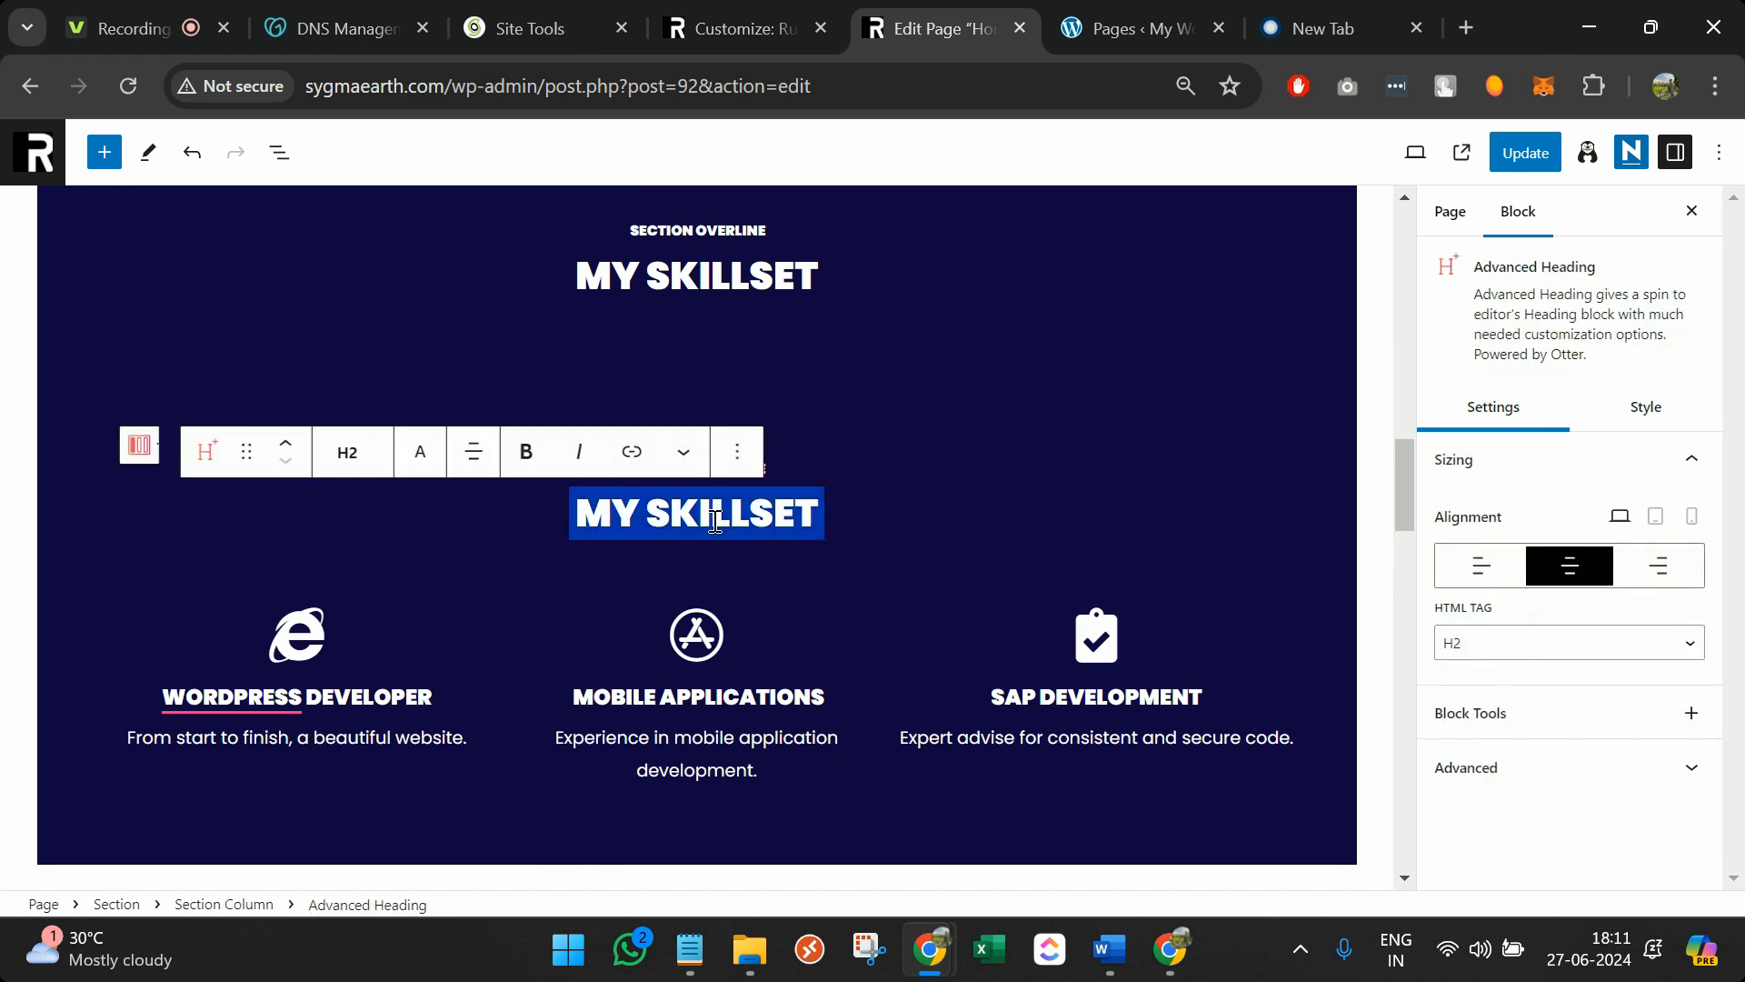
click(810, 480)
triple_click(737, 480)
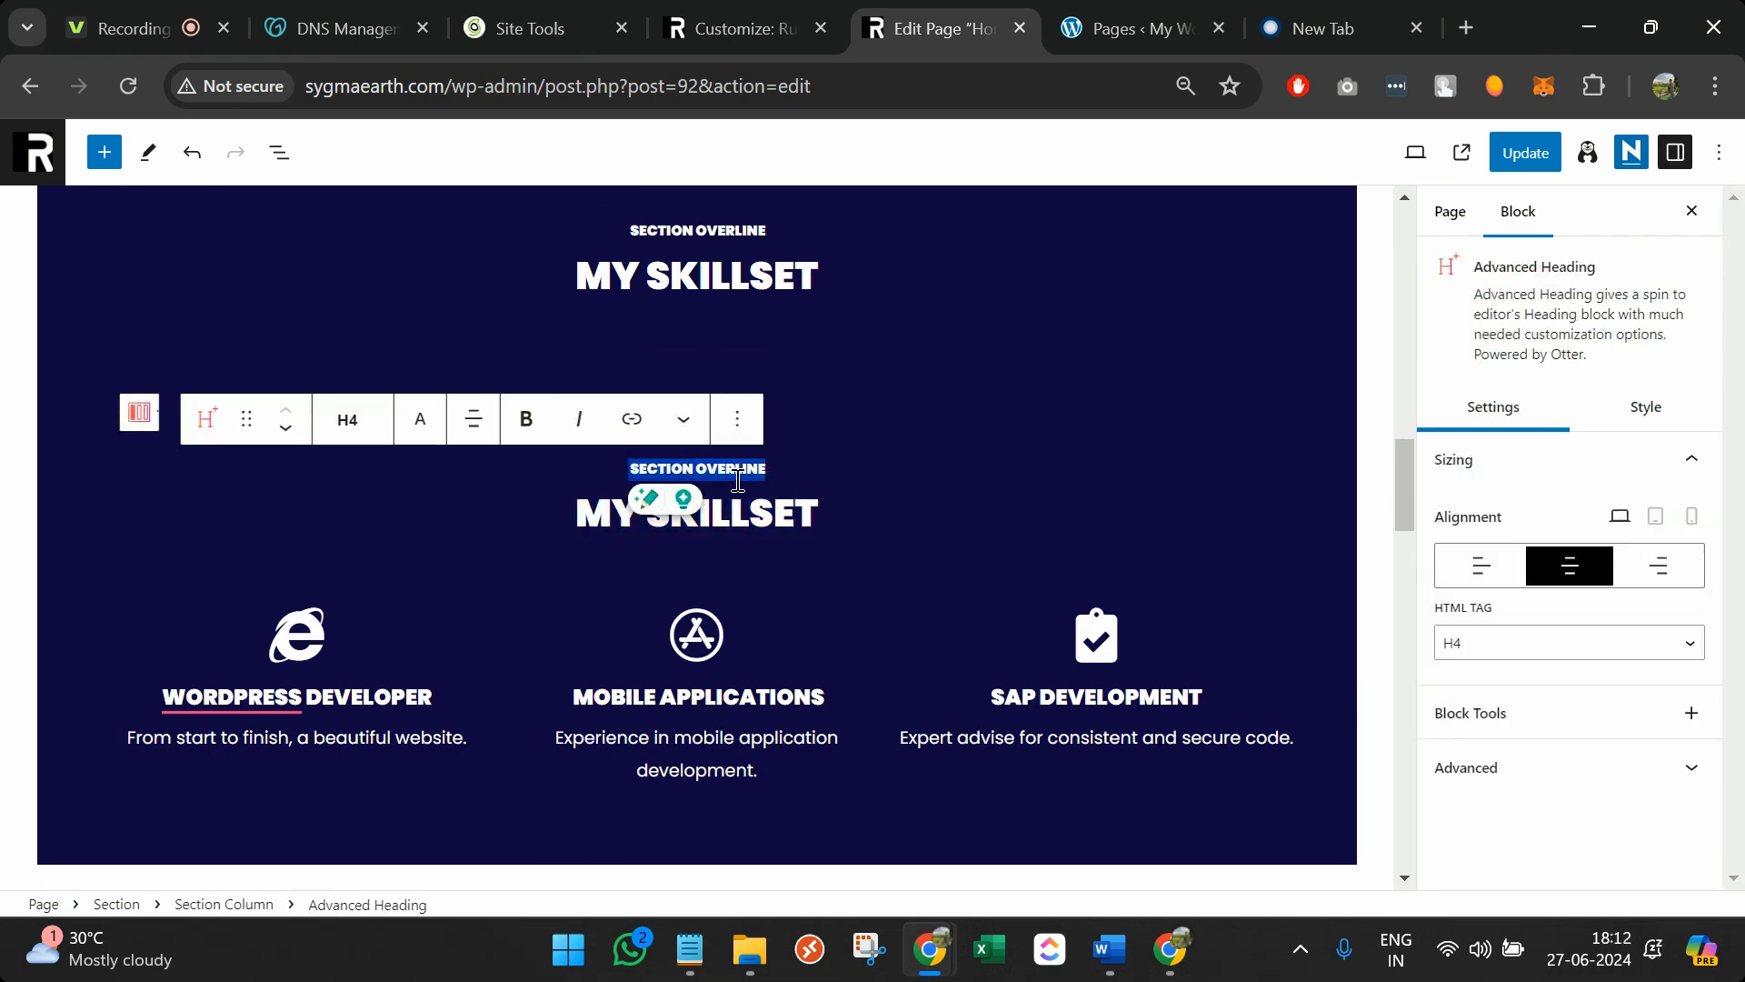
text(©)
text(copyright)
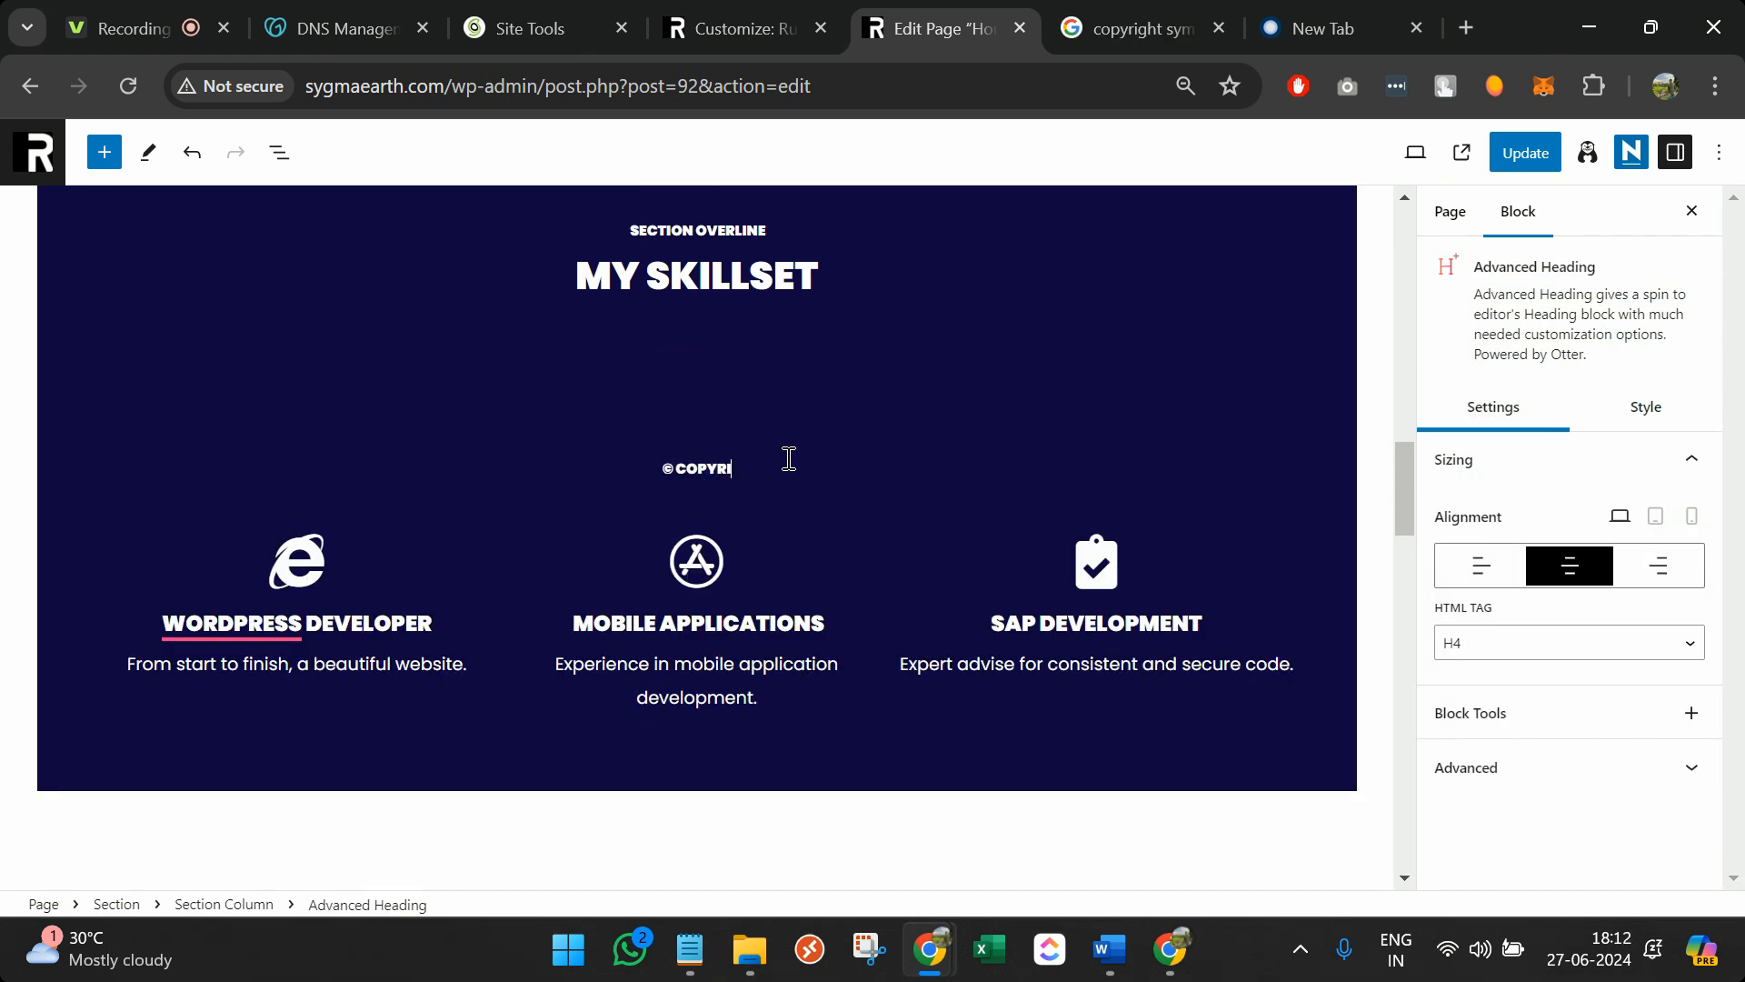
text( | made by rudramani p)
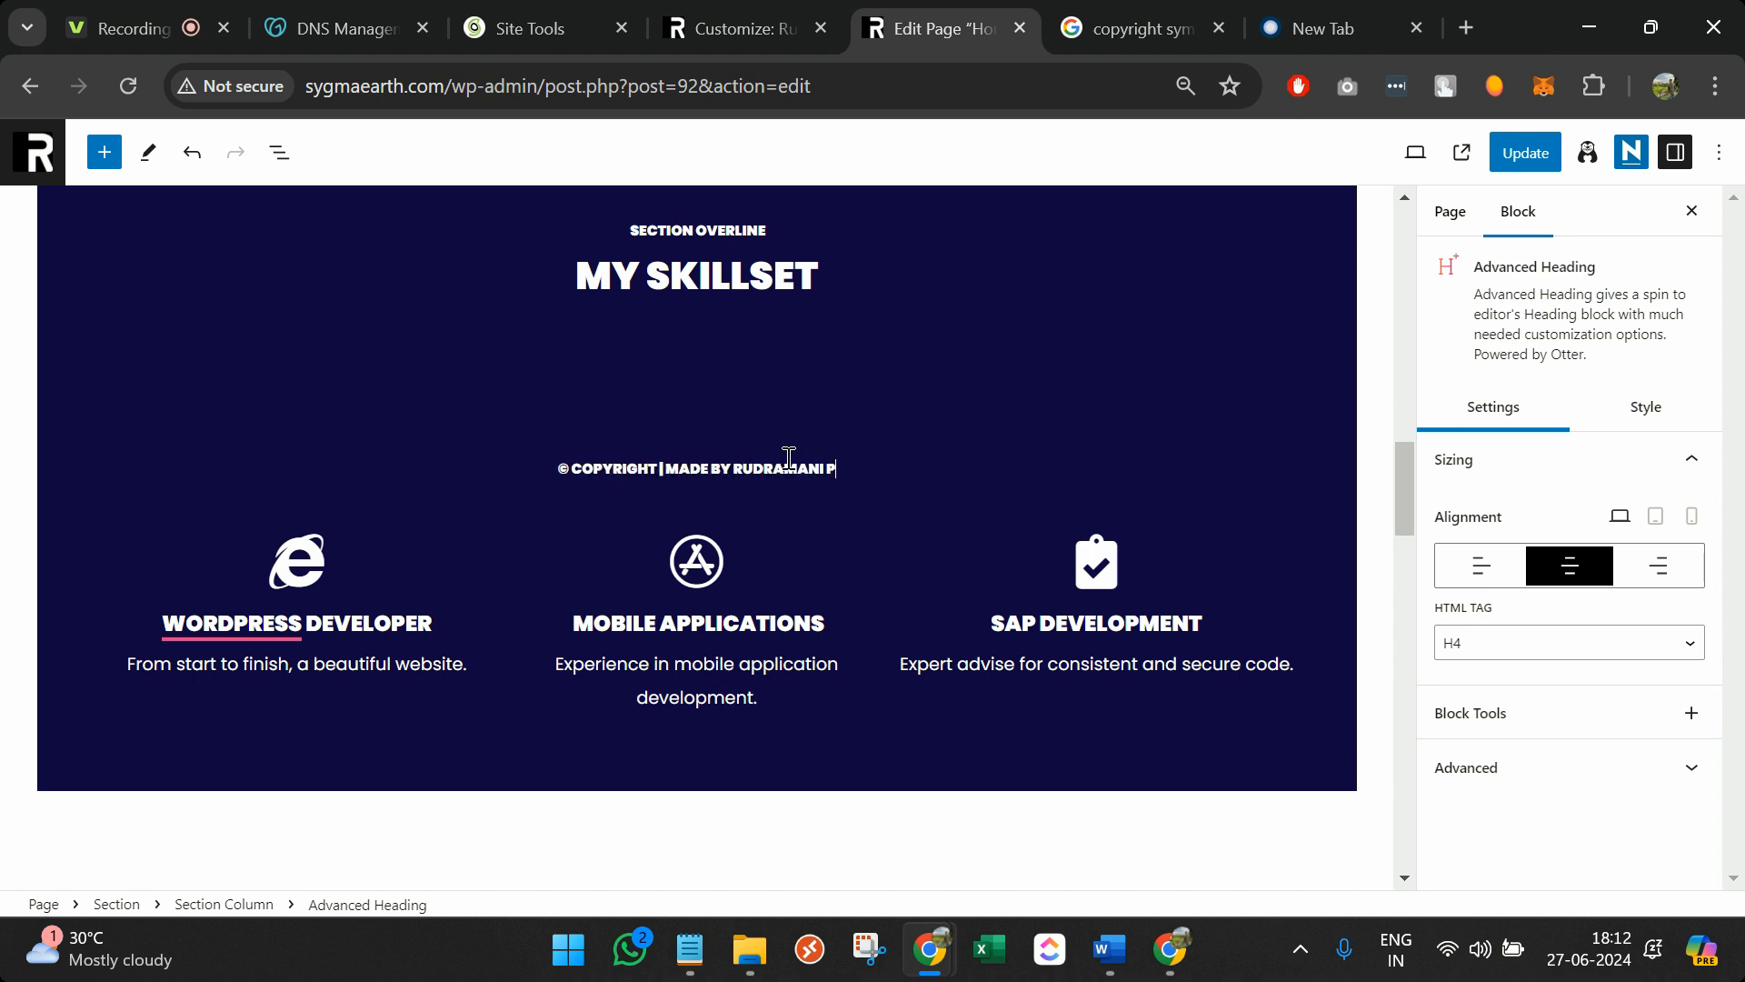
text(andey | )
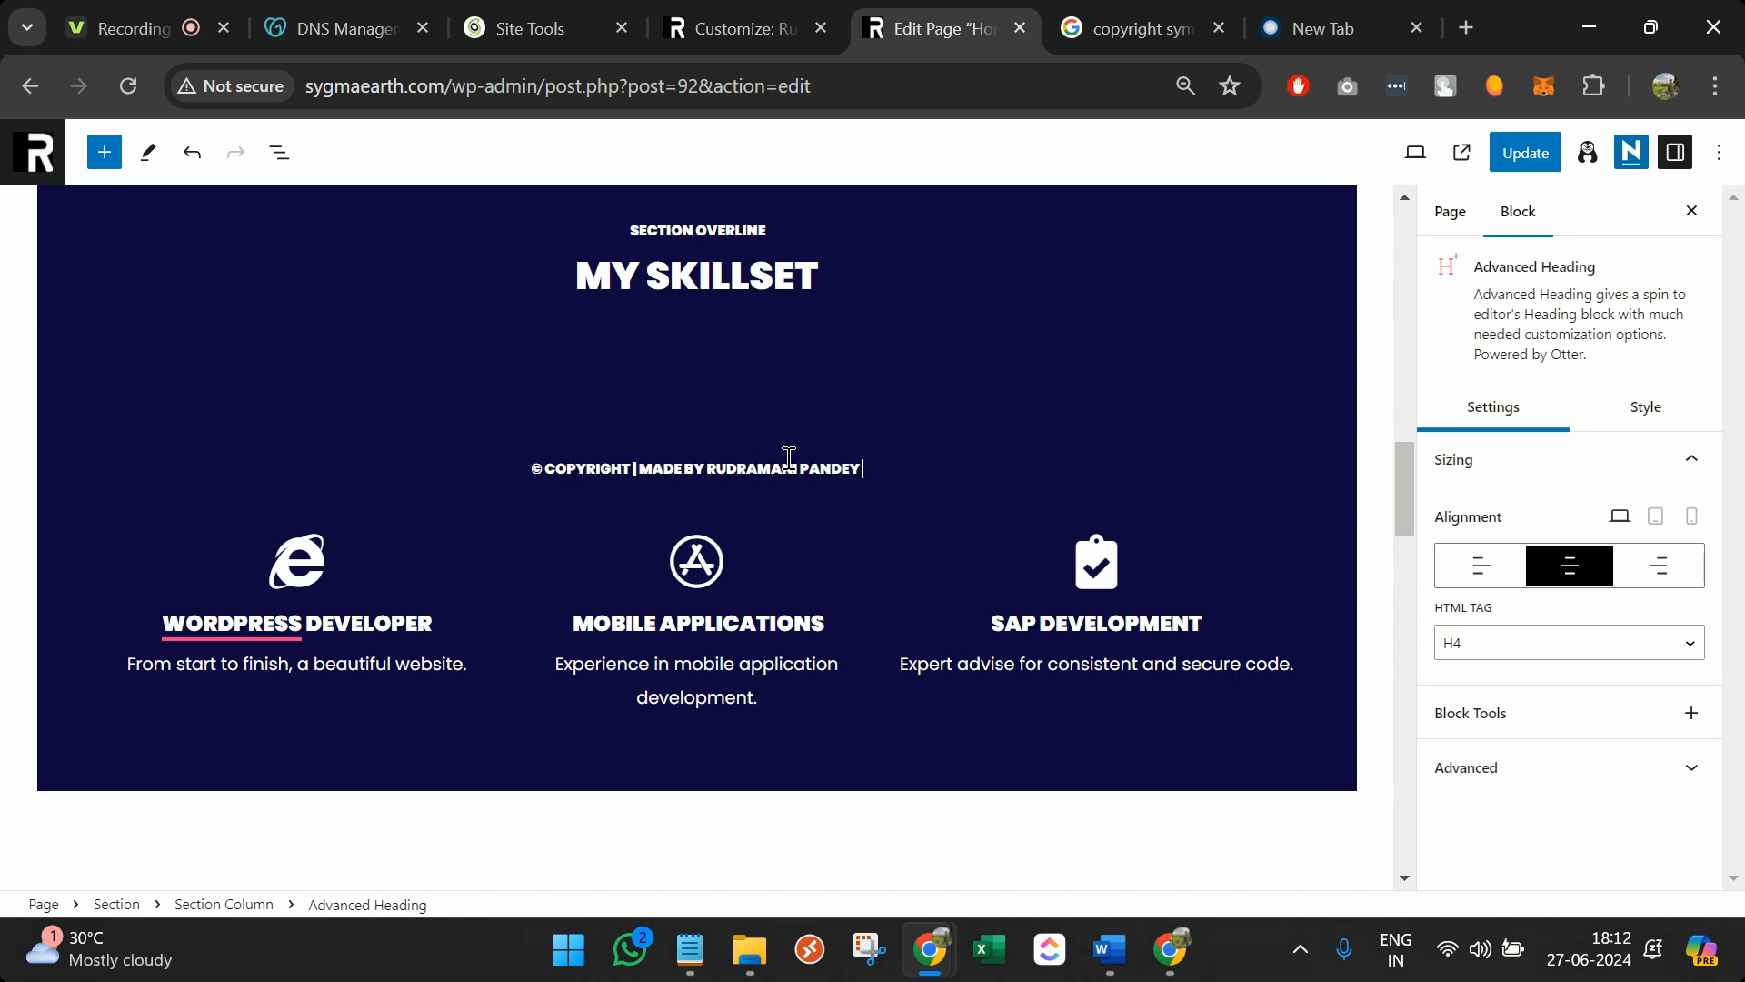
text(2024)
click(393, 448)
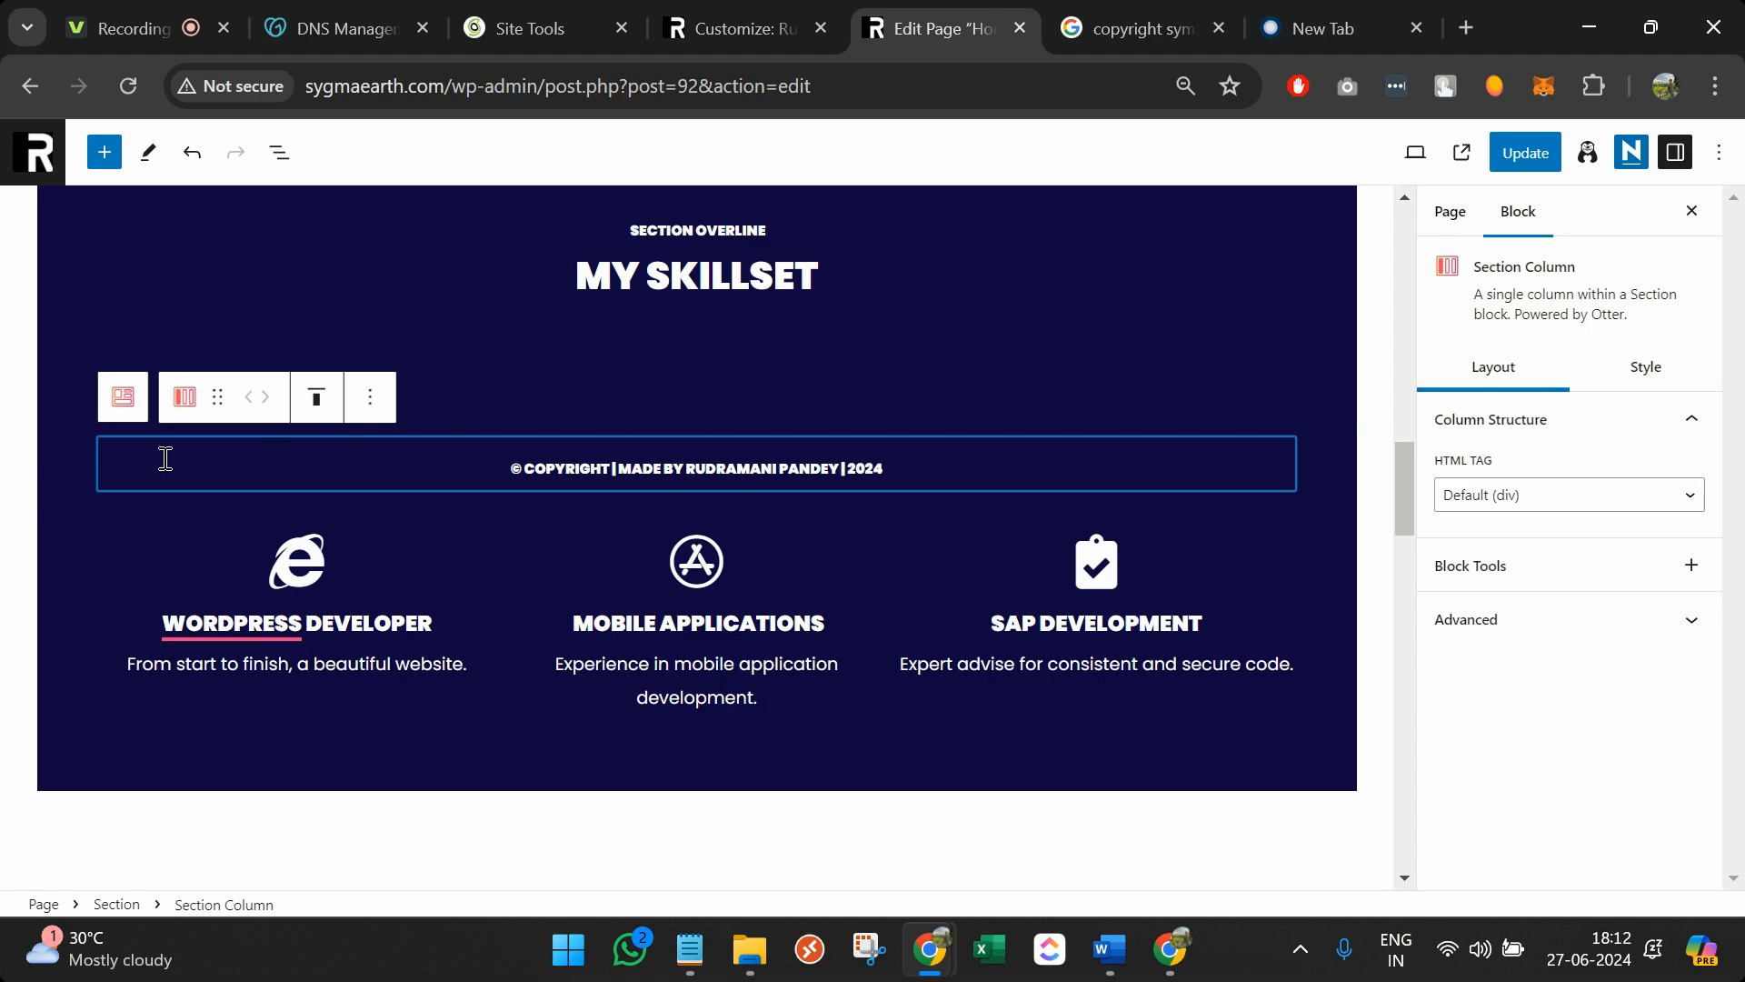
Select the copyright section and shift it below and back above the skills section
click(83, 445)
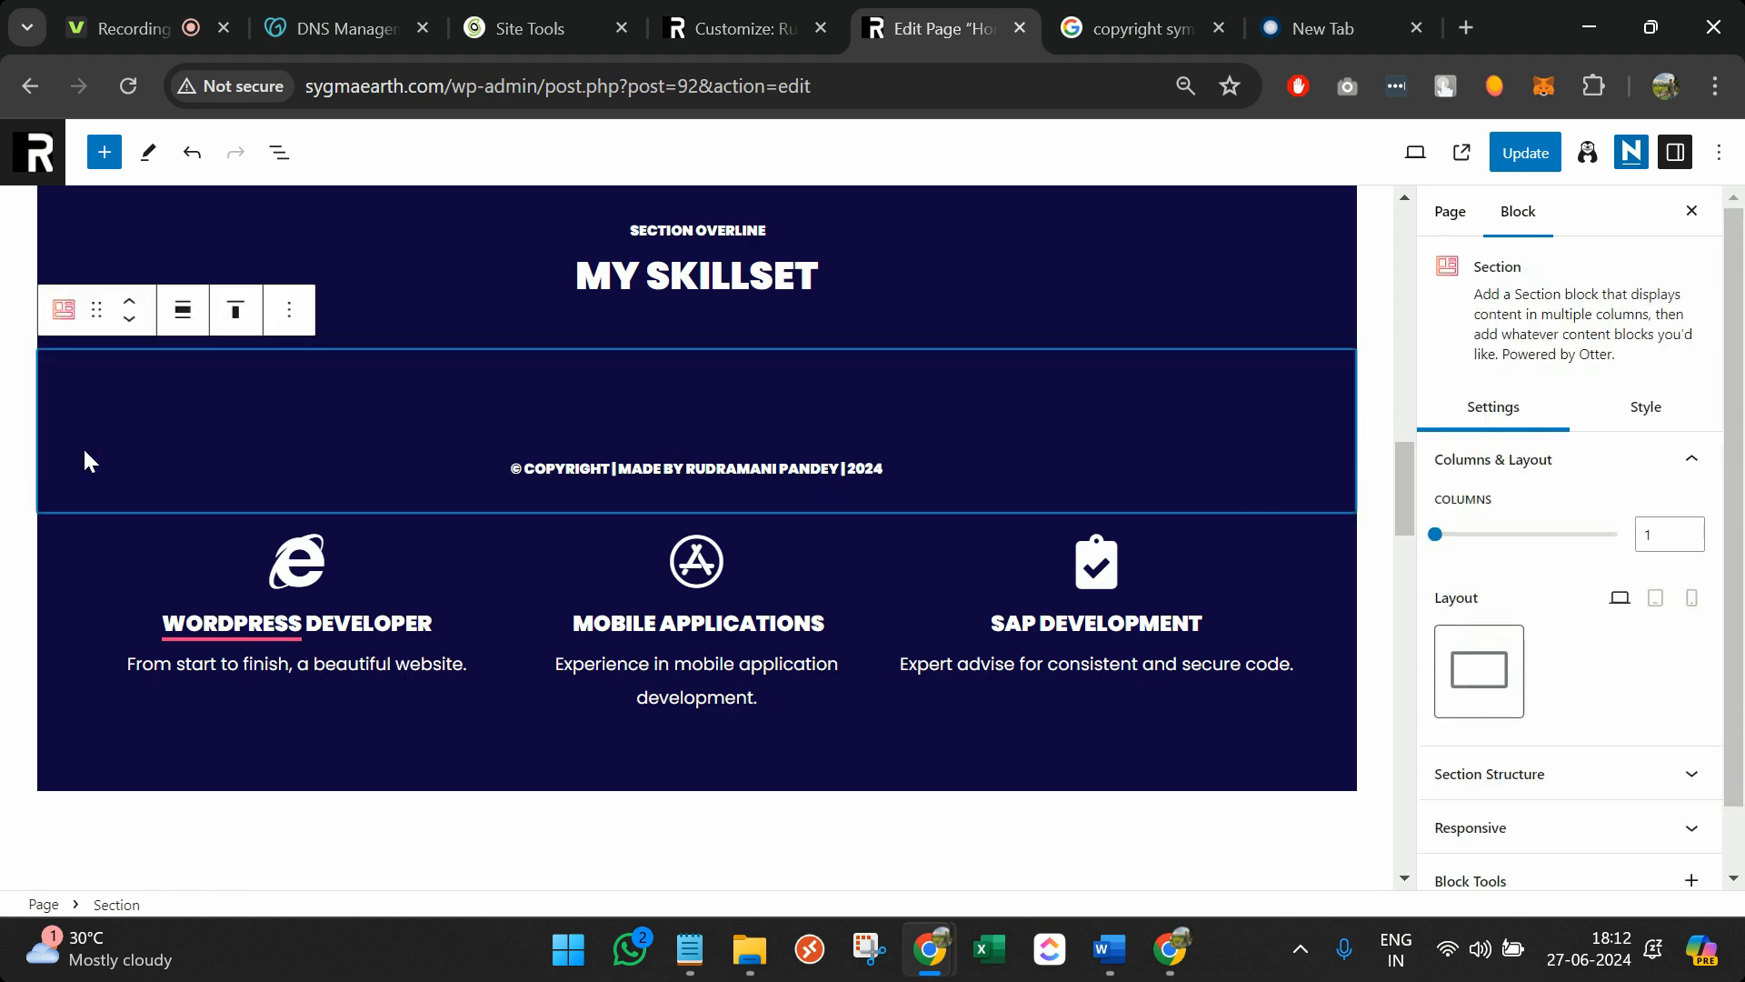
click(132, 320)
click(133, 324)
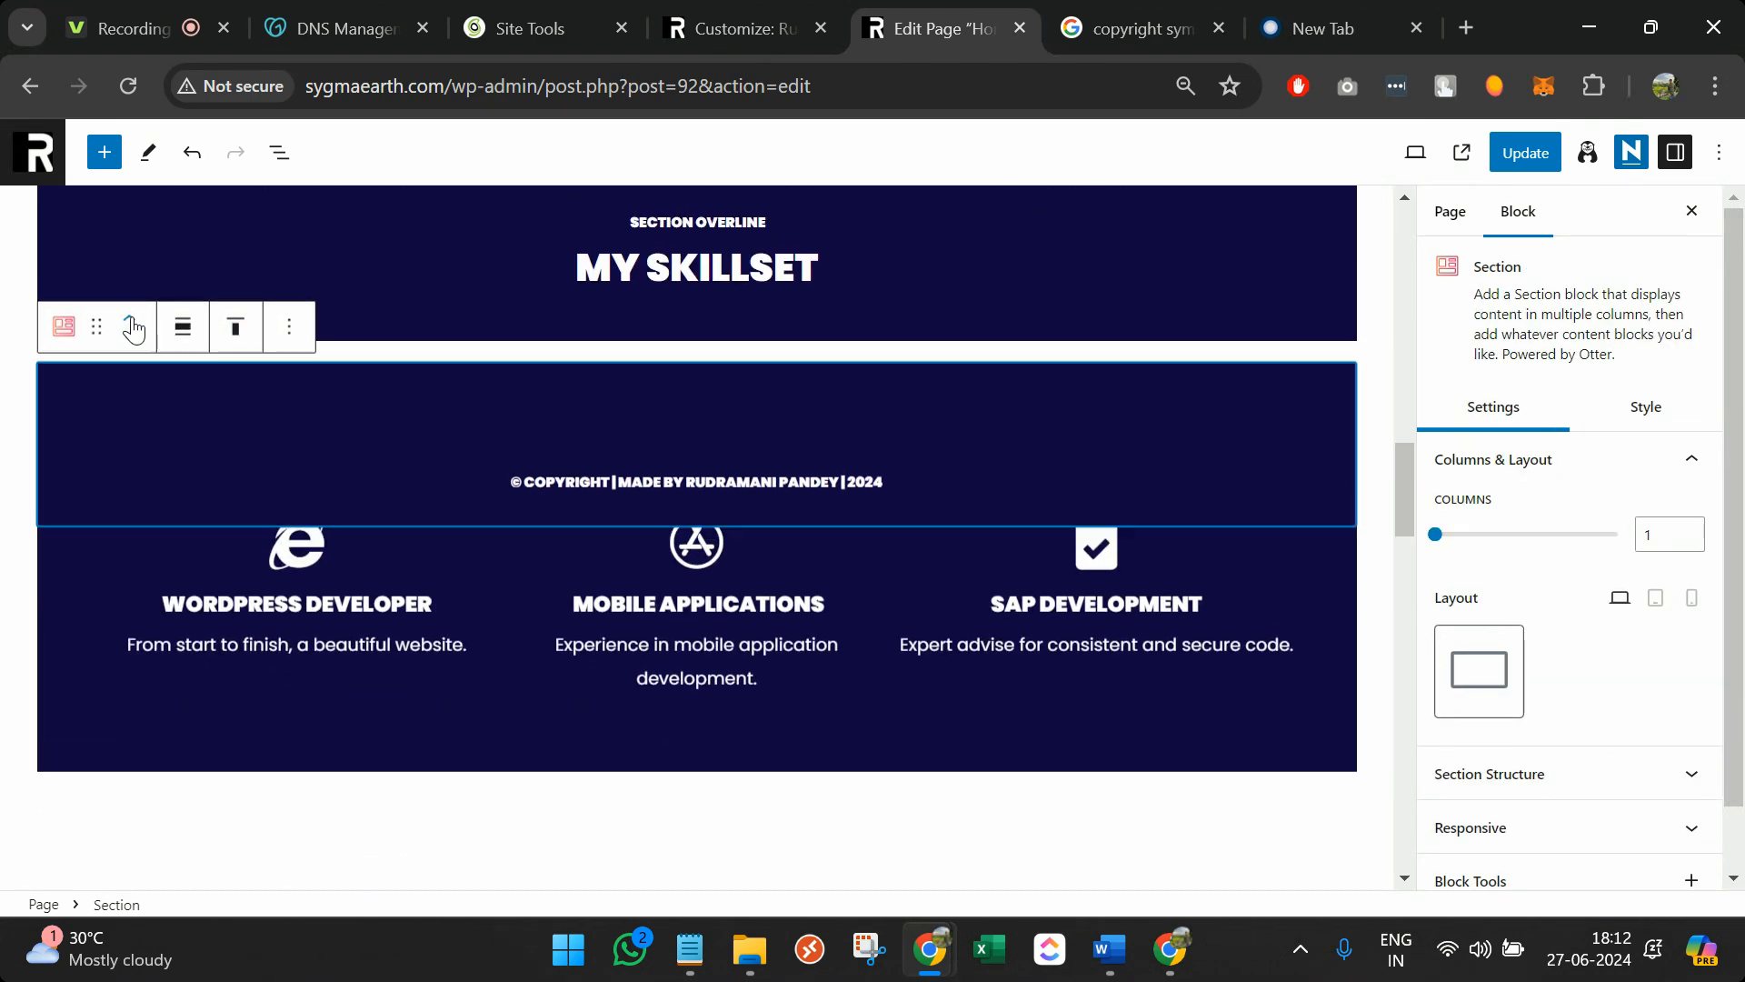
click(130, 333)
click(129, 320)
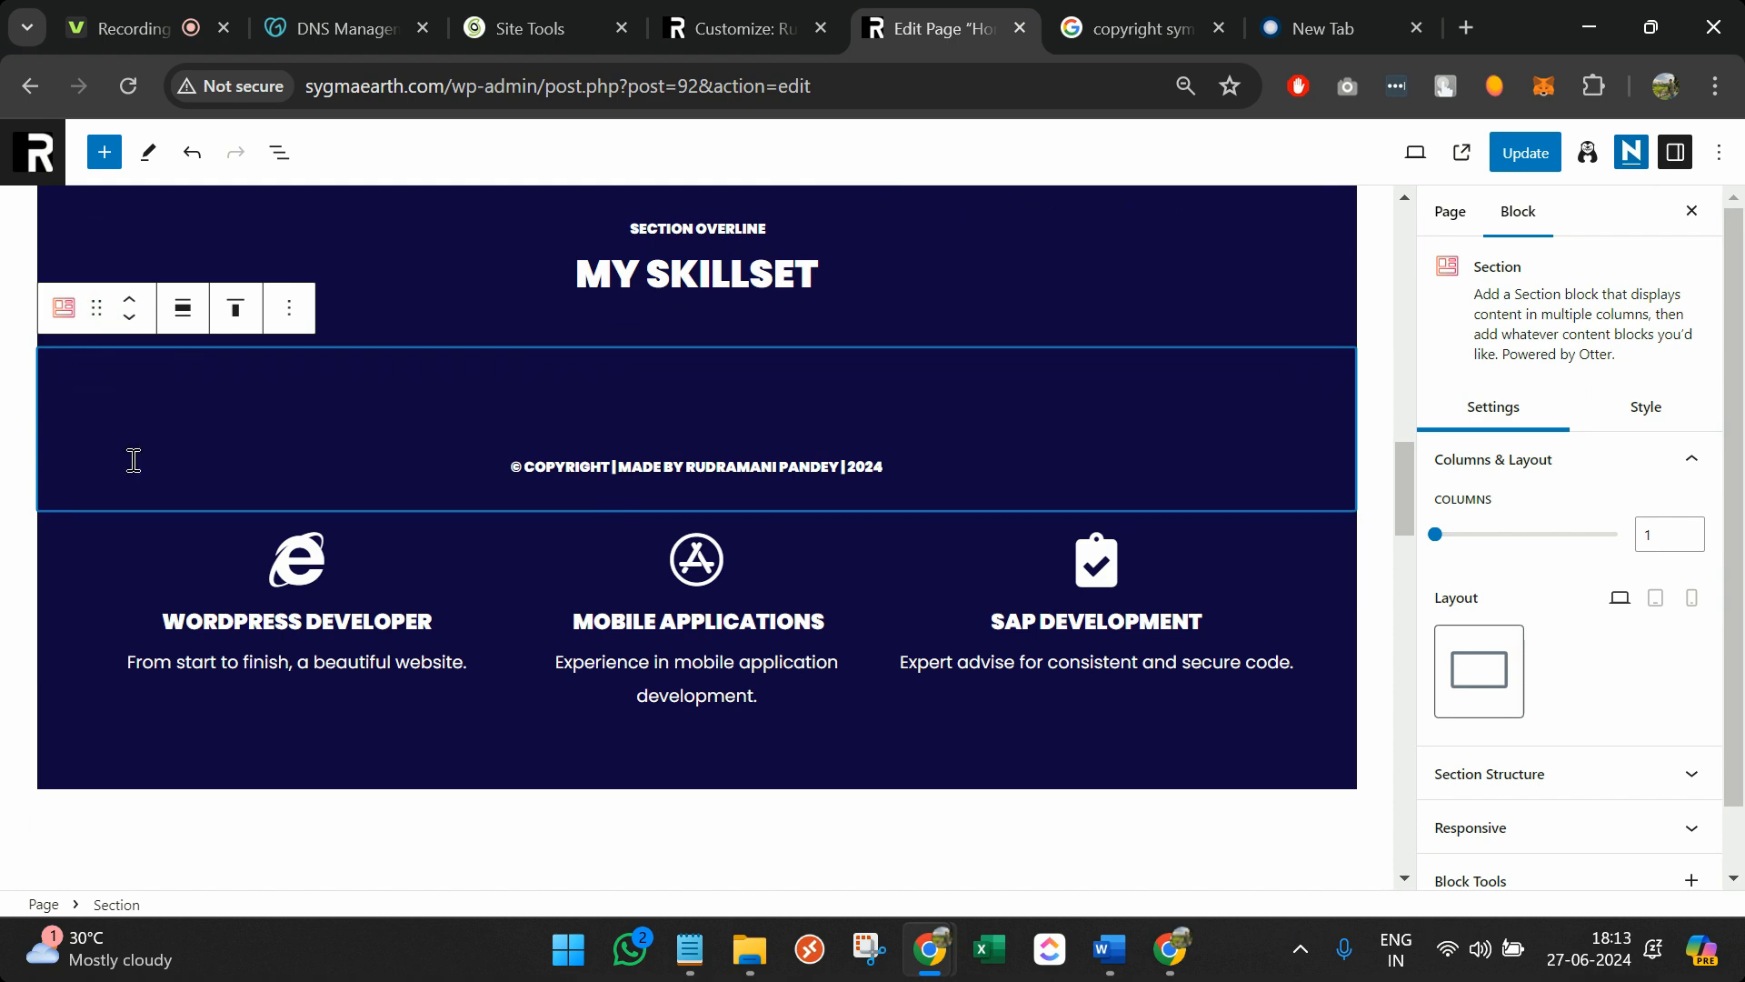
Position the copyright section below Let's Work Together and update the home page
scroll(136, 660, down, 10)
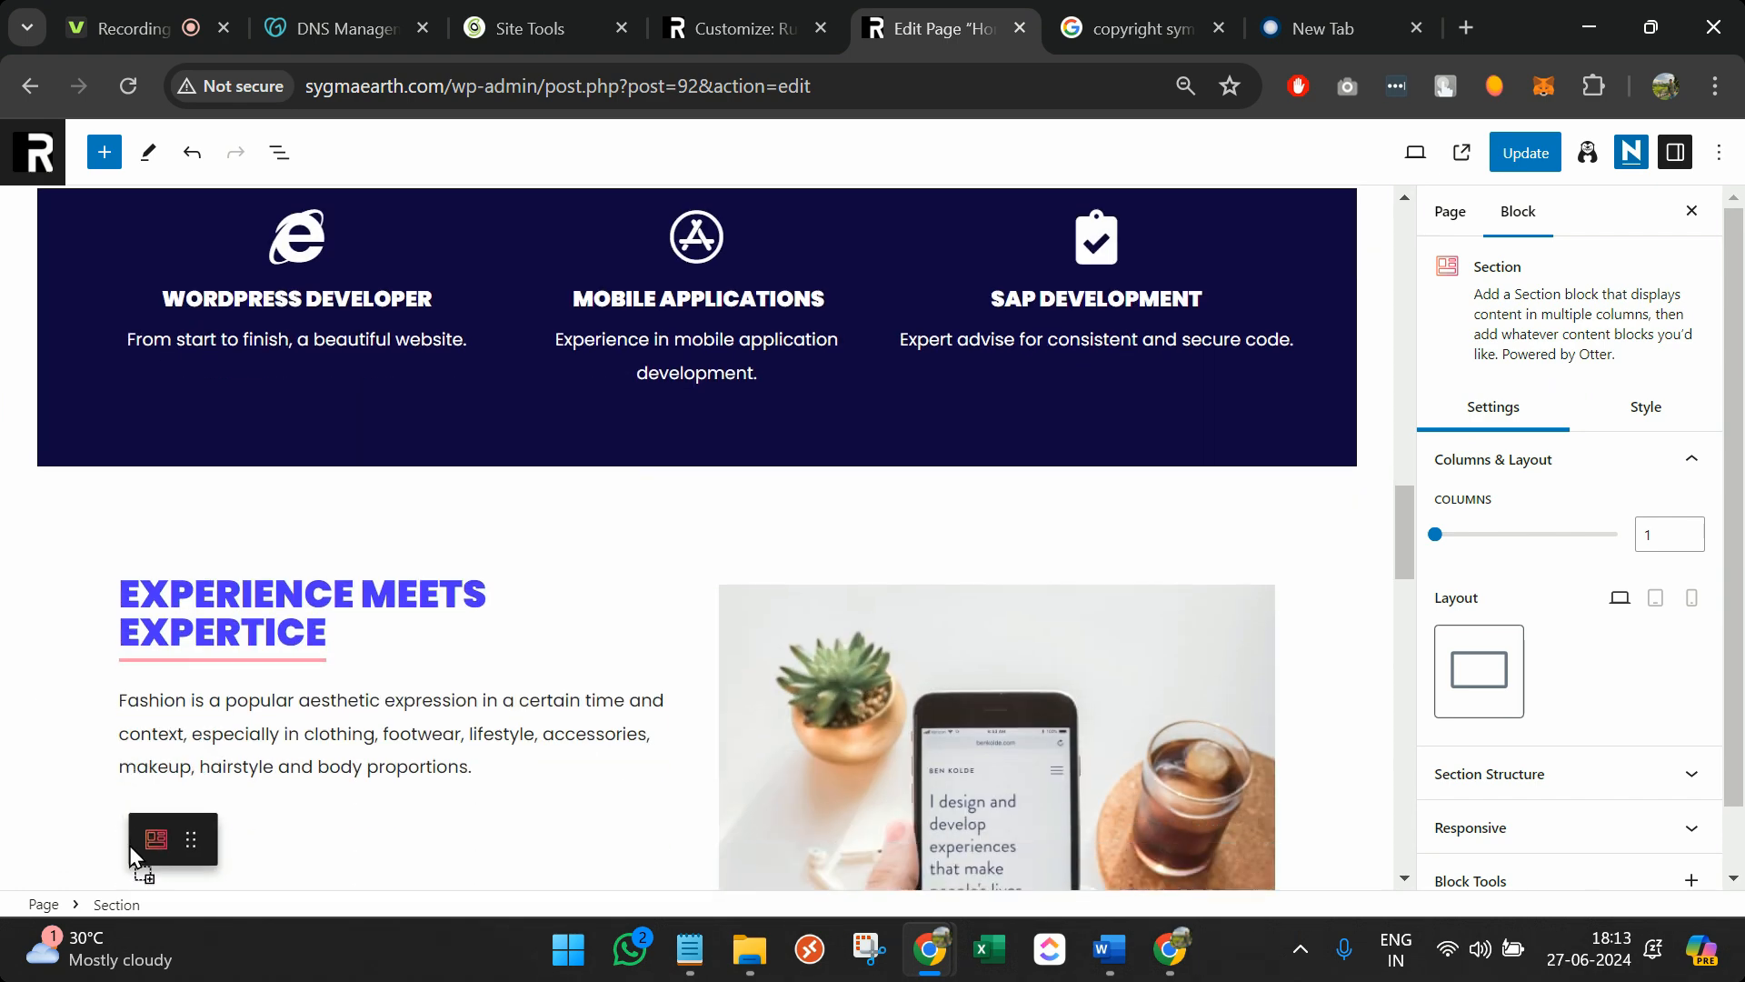
scroll(124, 868, down, 8)
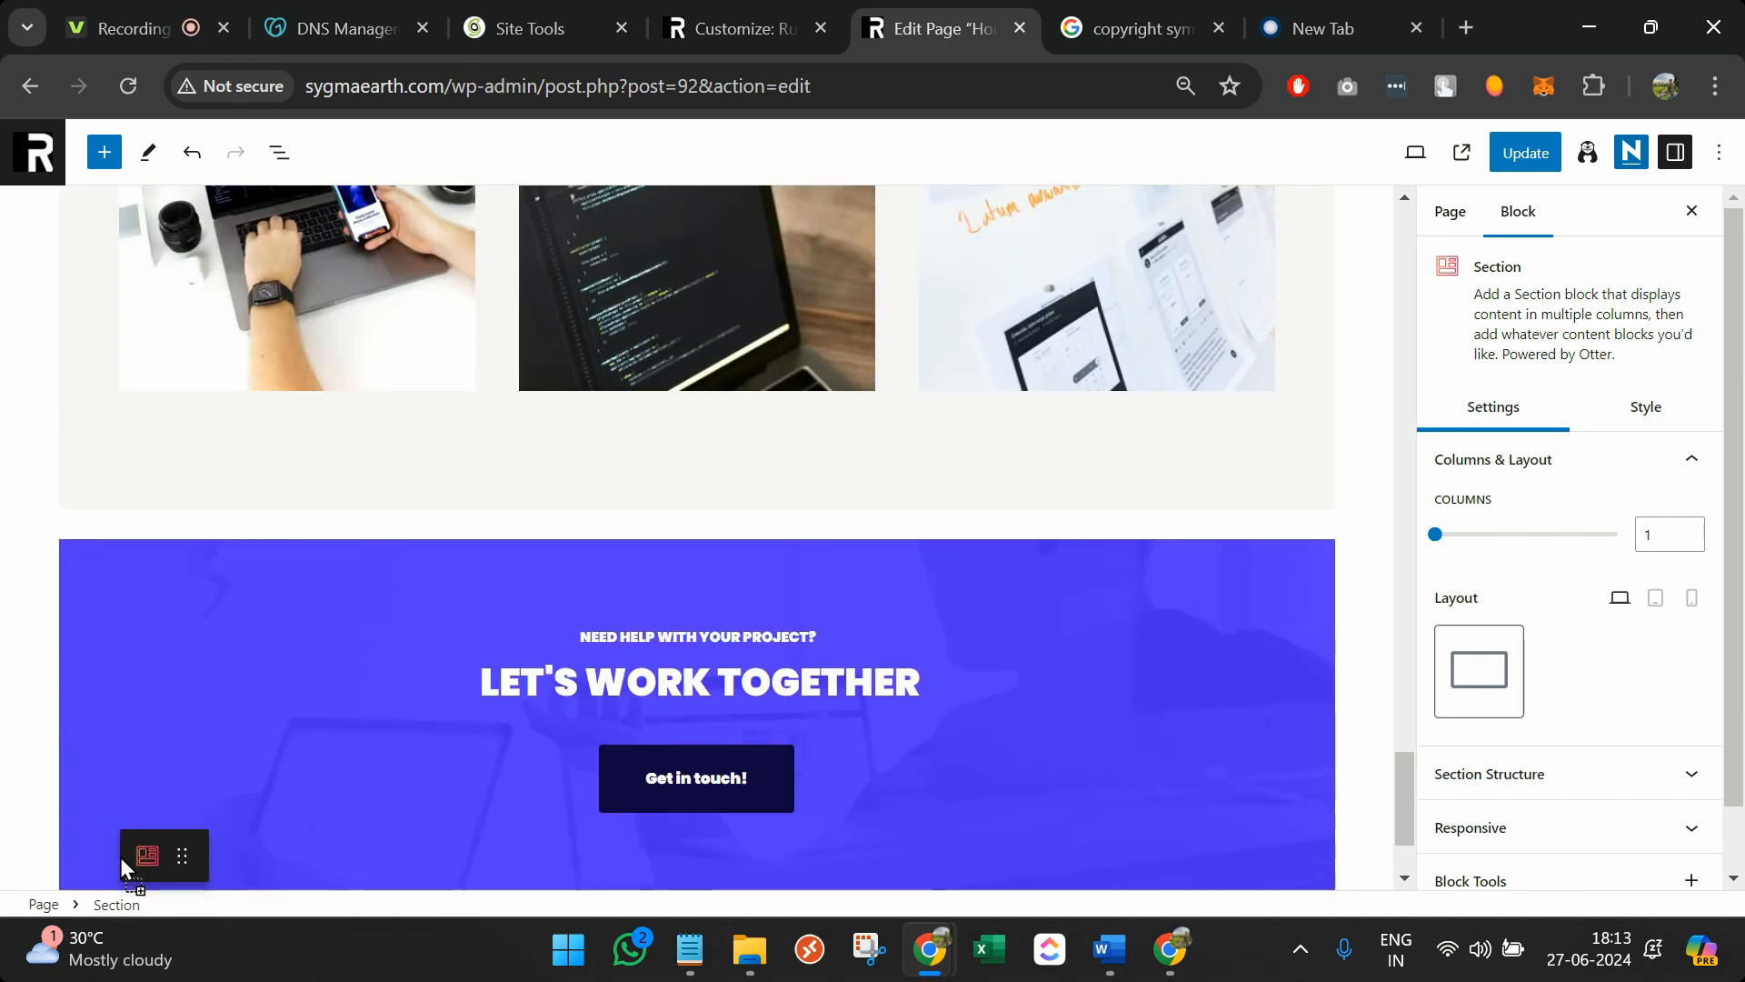
drag(220, 785, 220, 782)
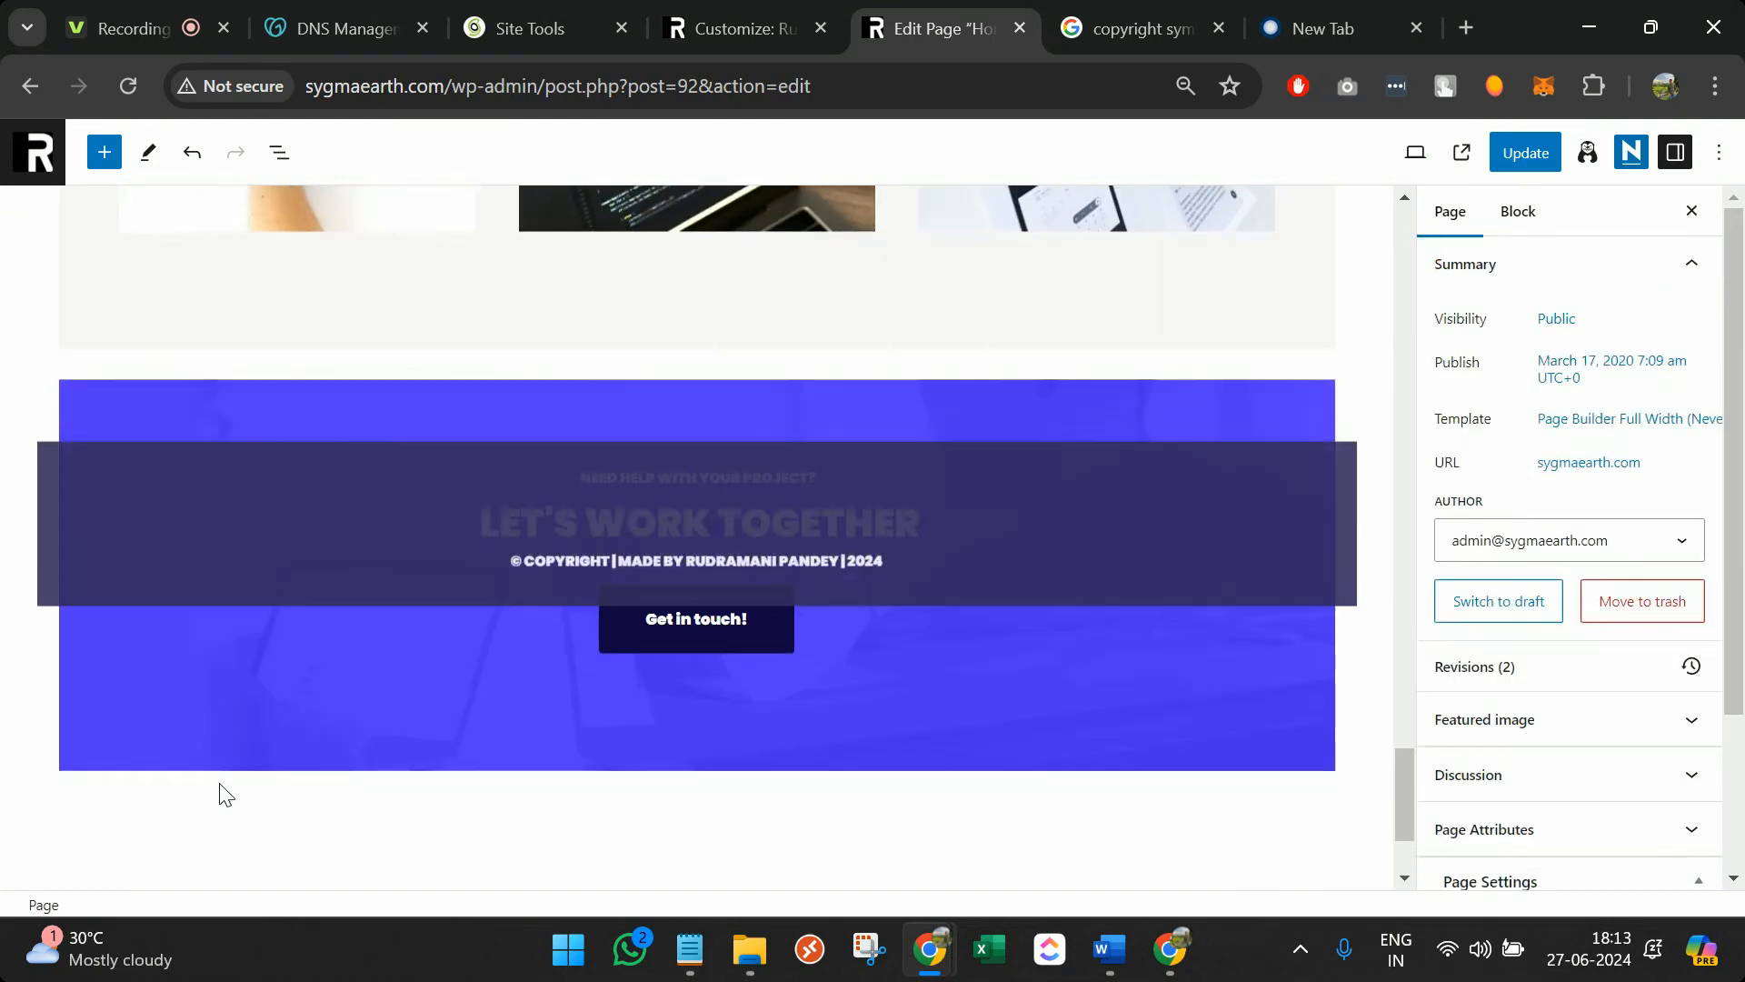
scroll(480, 733, down, 2)
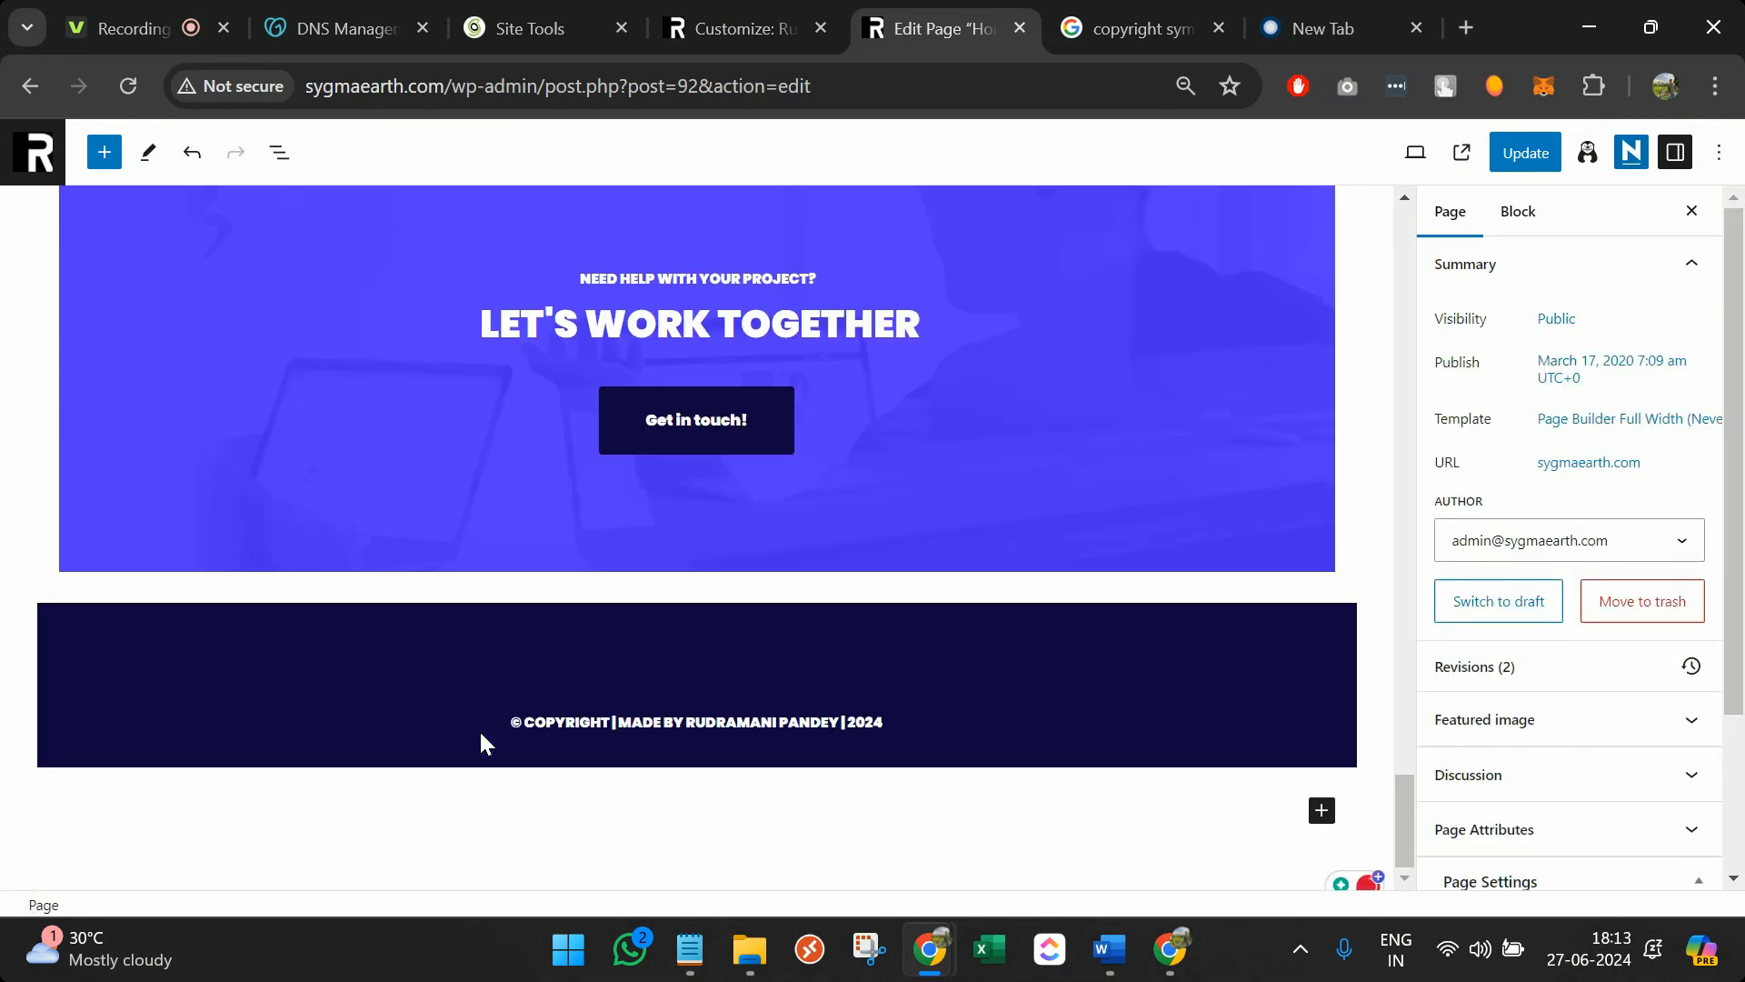
click(584, 600)
click(1534, 138)
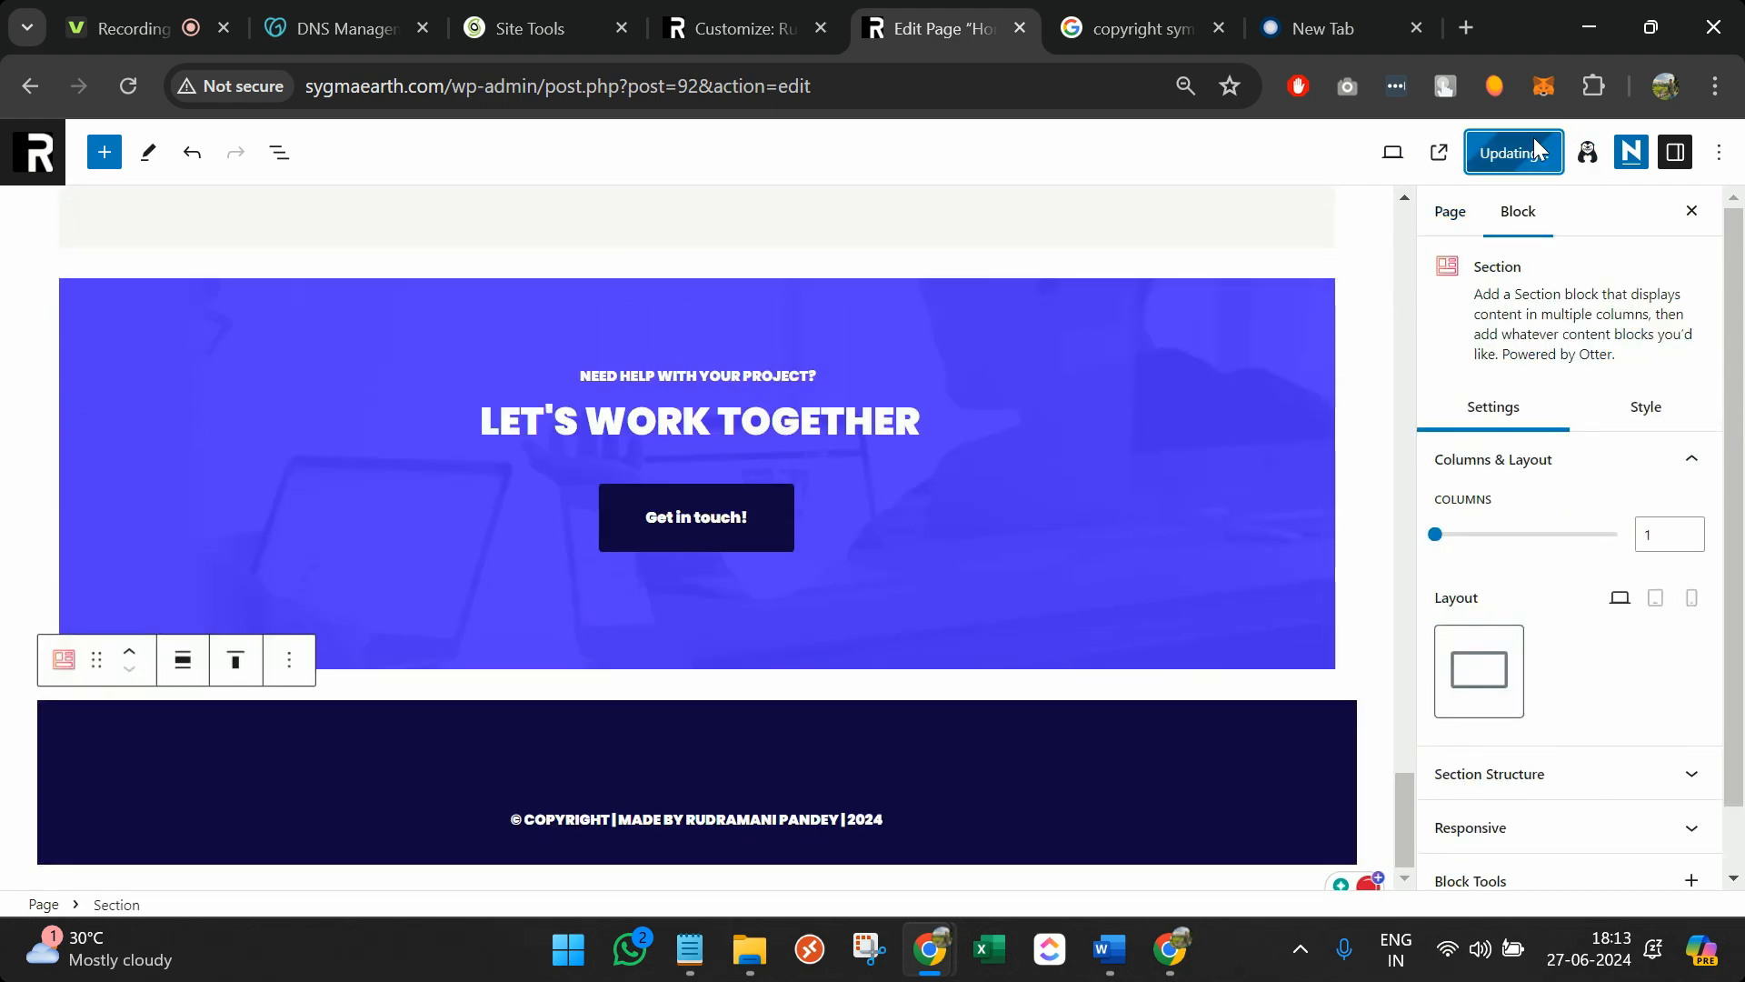
key(ctrl+shift+Tab)
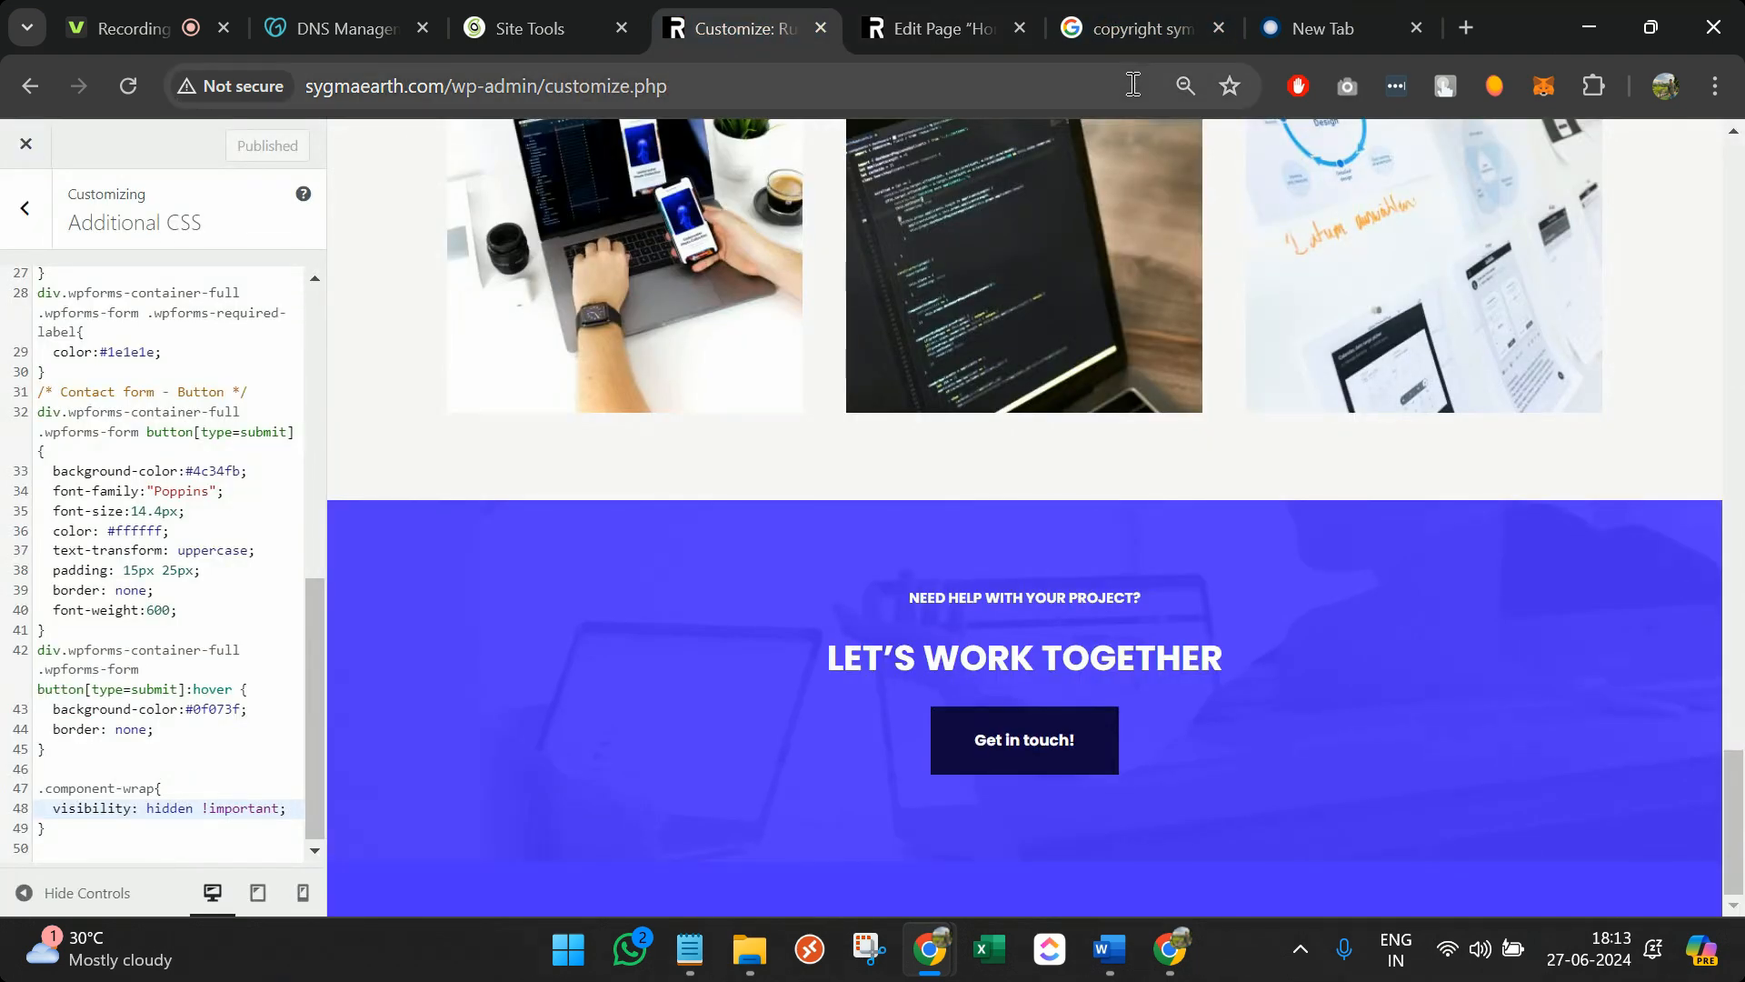
Load sygmaearth.com and scroll down to check the copyright footer, then back to the top
click(1158, 31)
click(1010, 77)
text(sy)
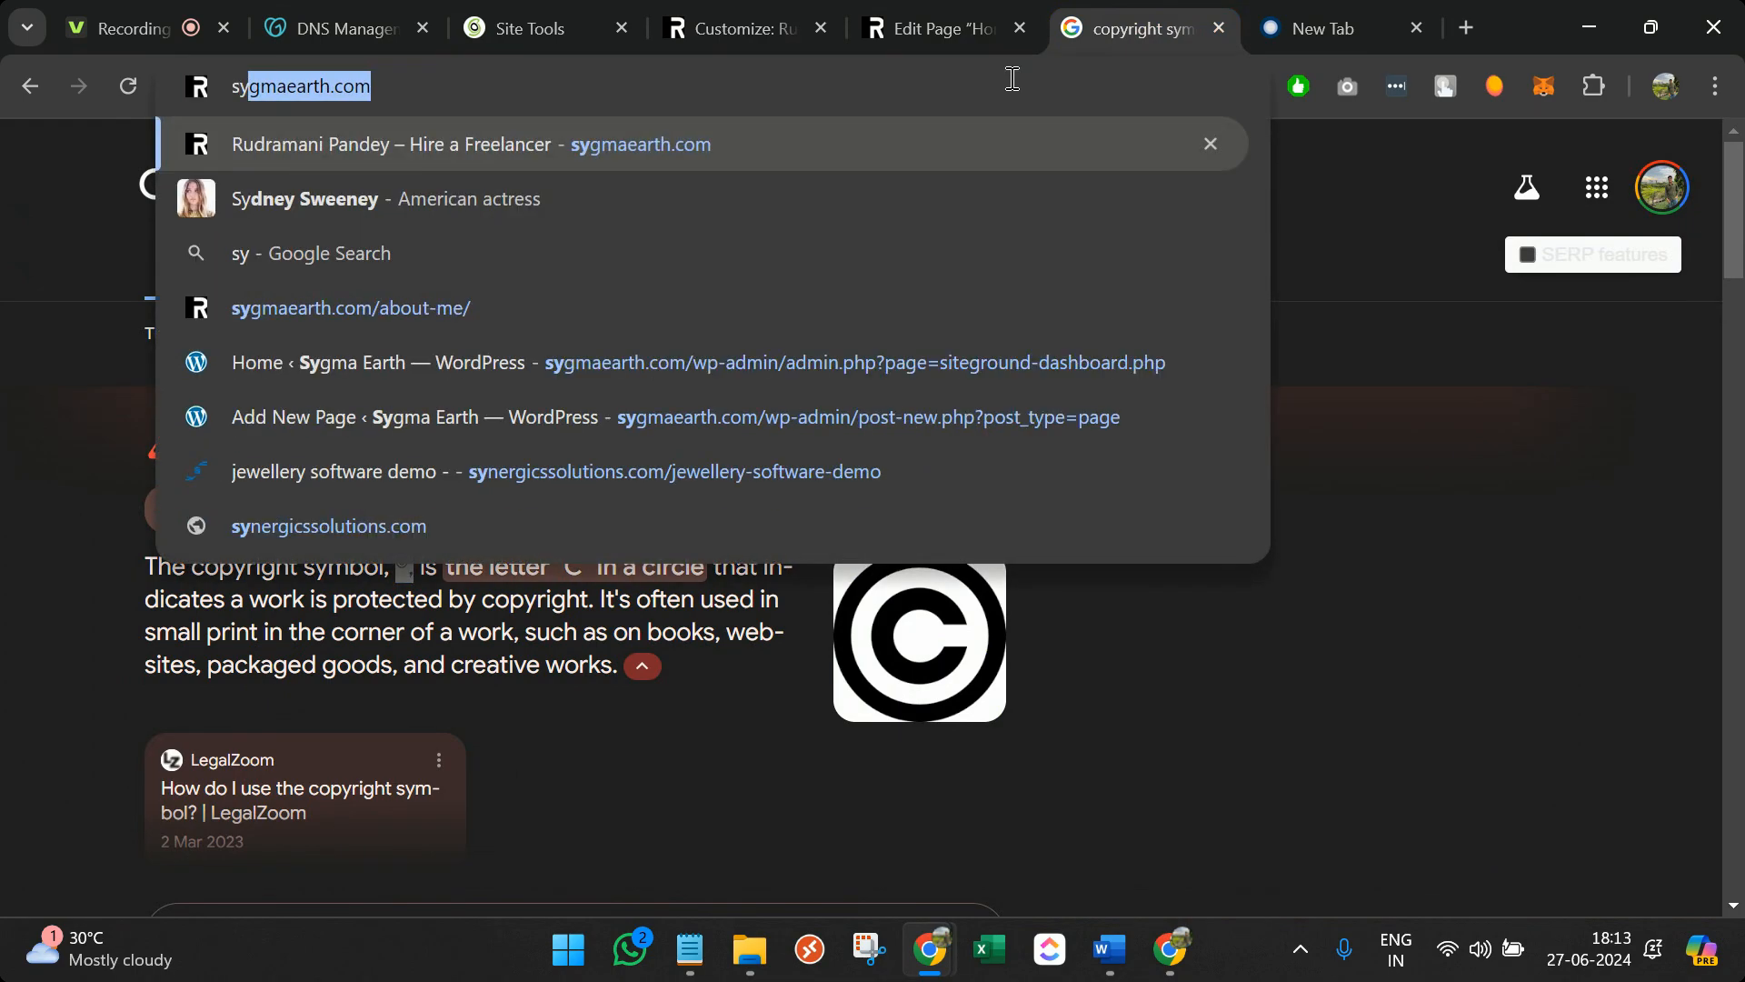
key(Return)
scroll(1003, 536, down, 20)
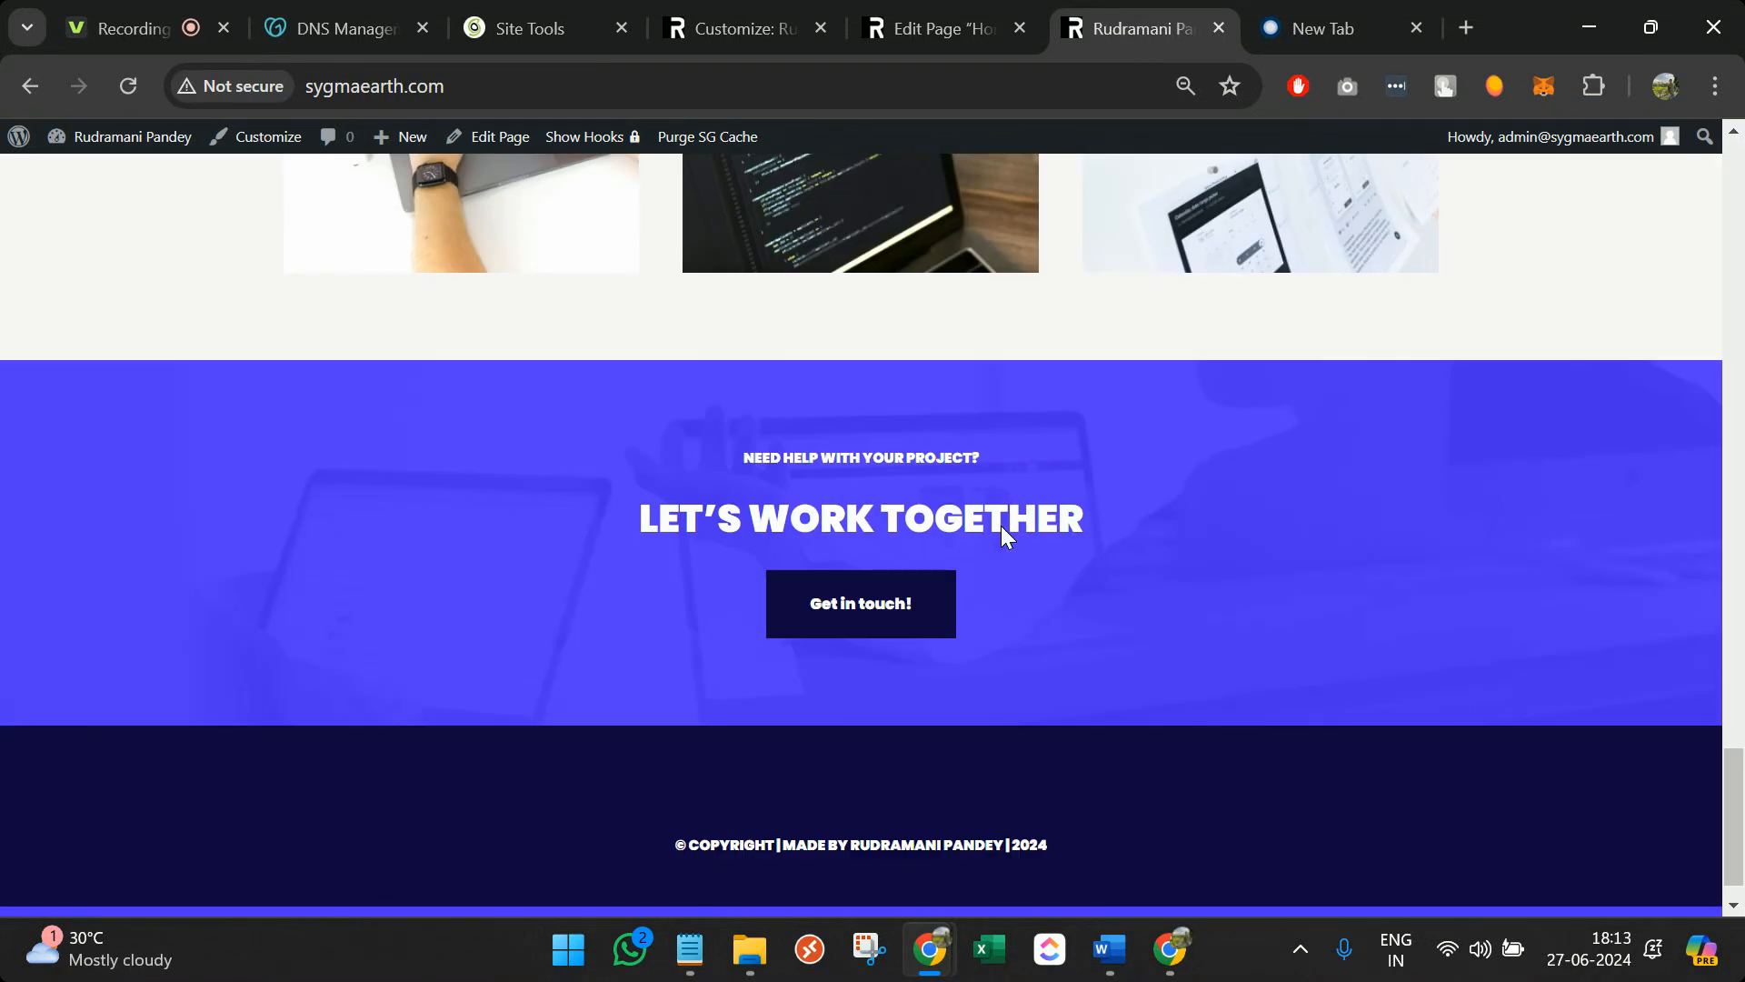
scroll(972, 789, up, 1)
scroll(972, 789, down, 1)
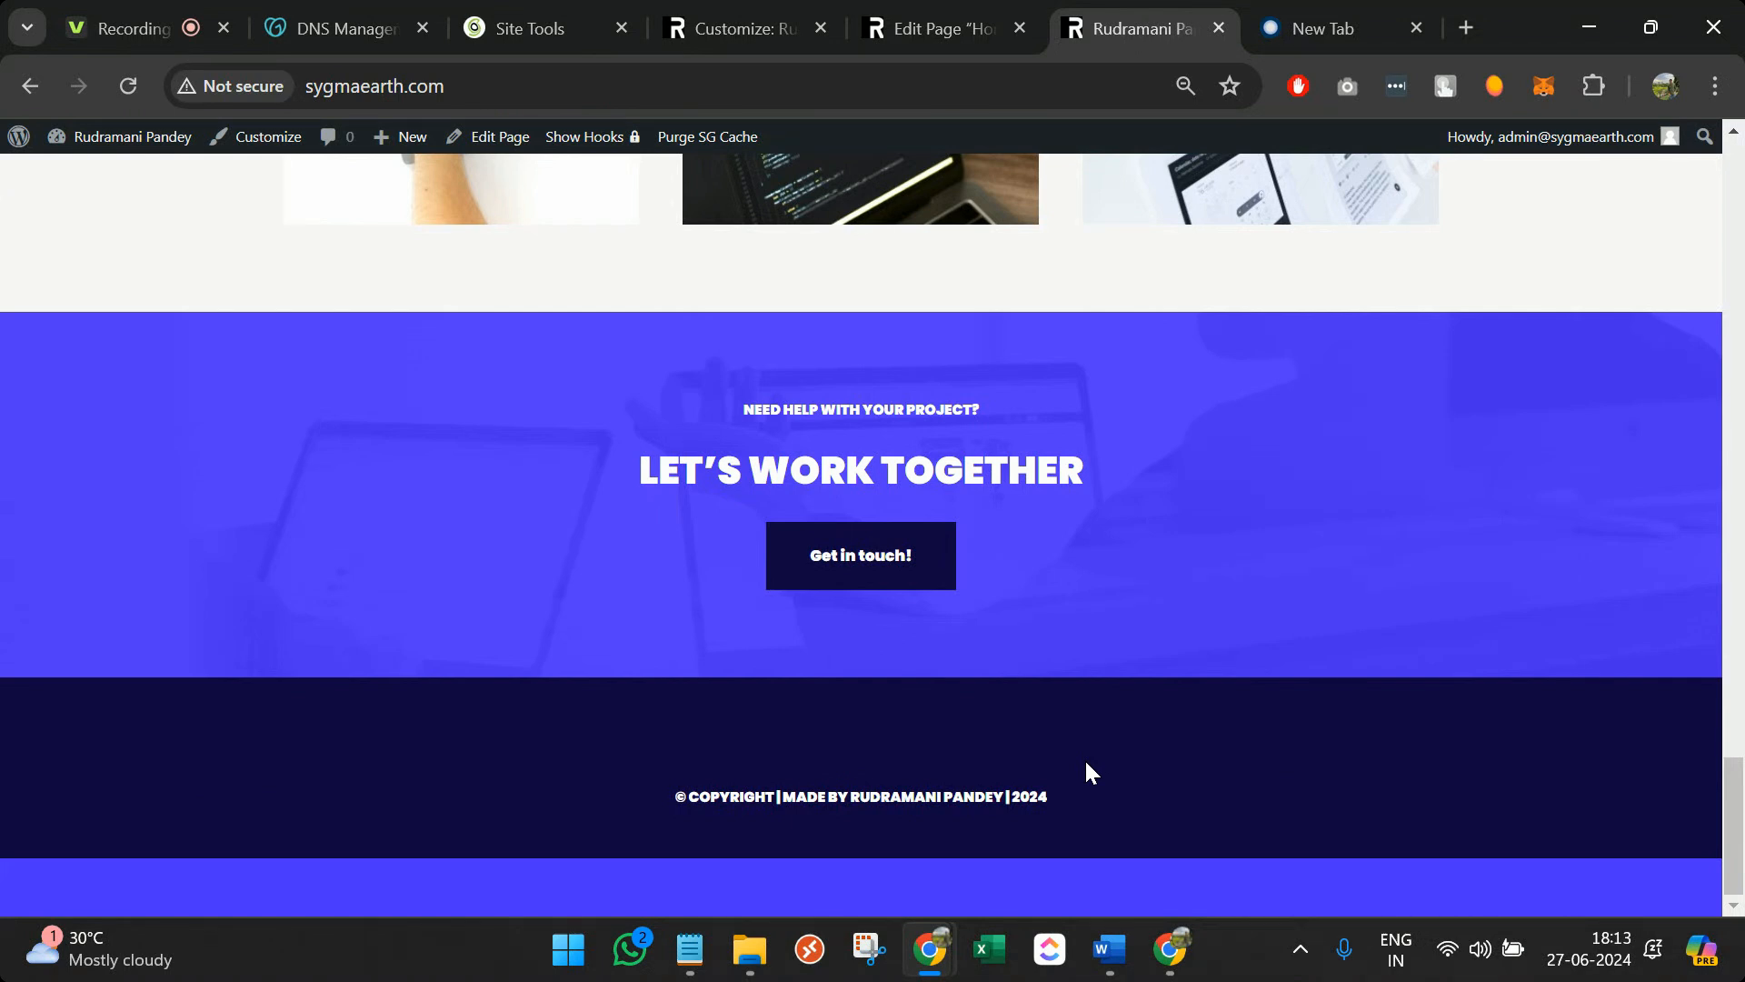
scroll(1086, 762, up, 20)
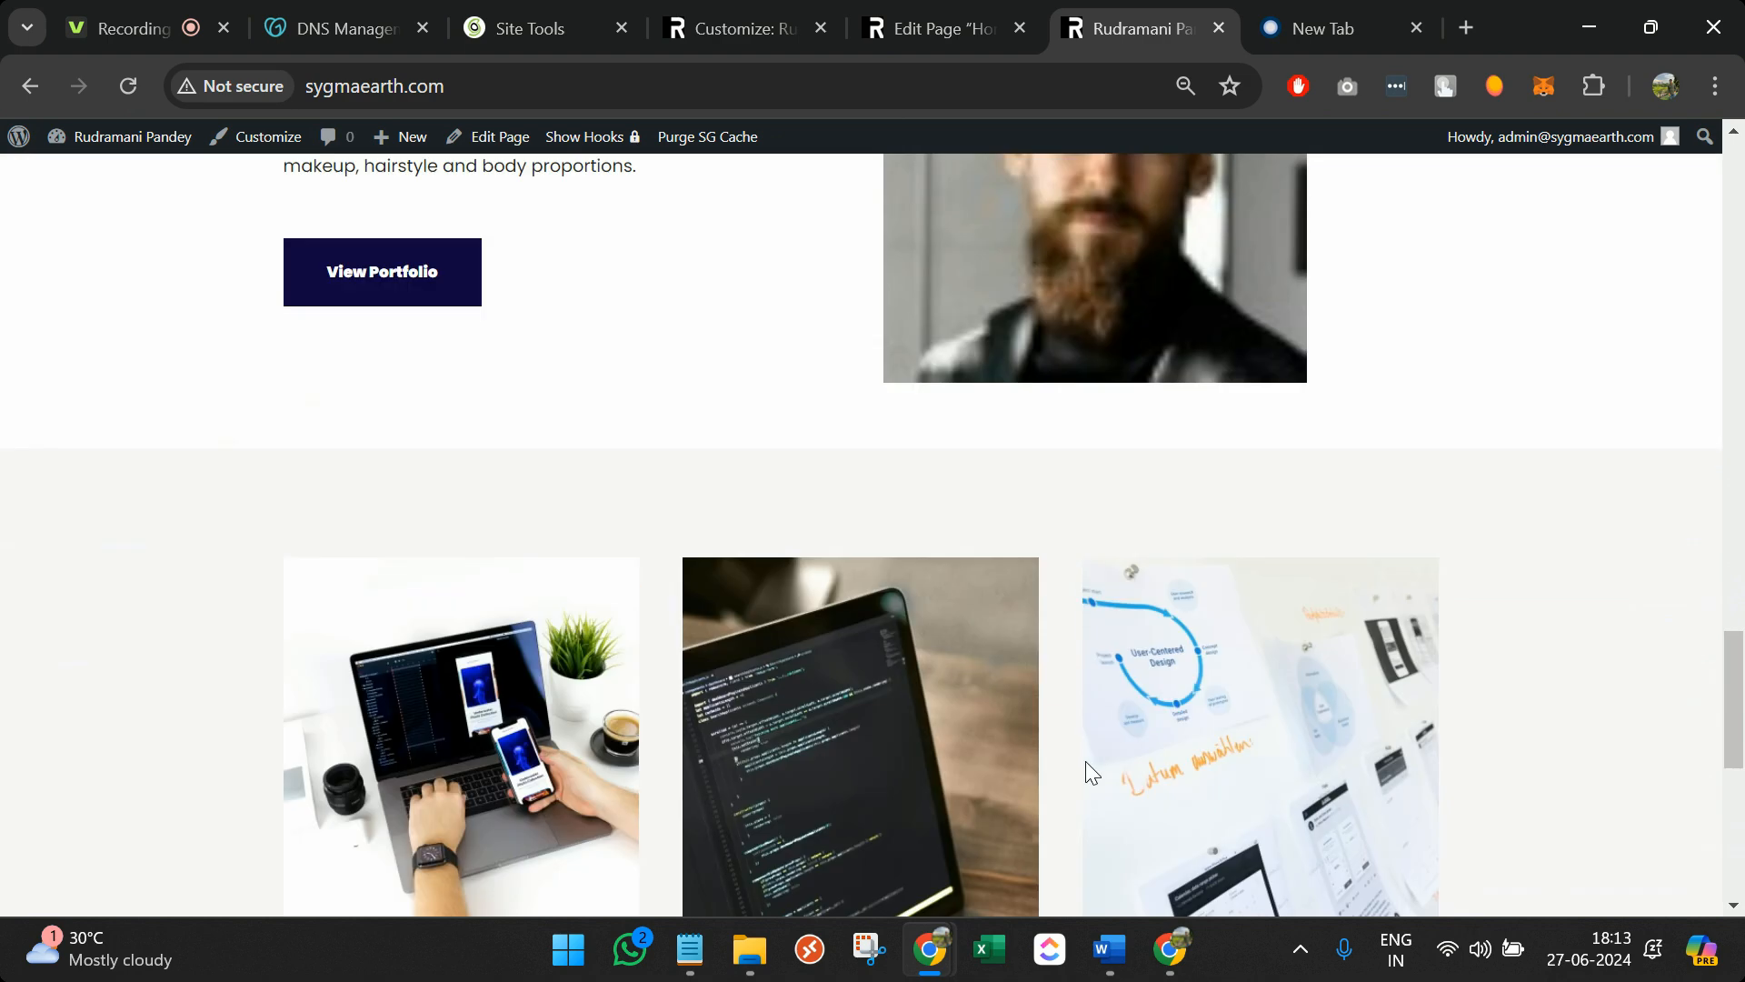
scroll(1090, 771, up, 7)
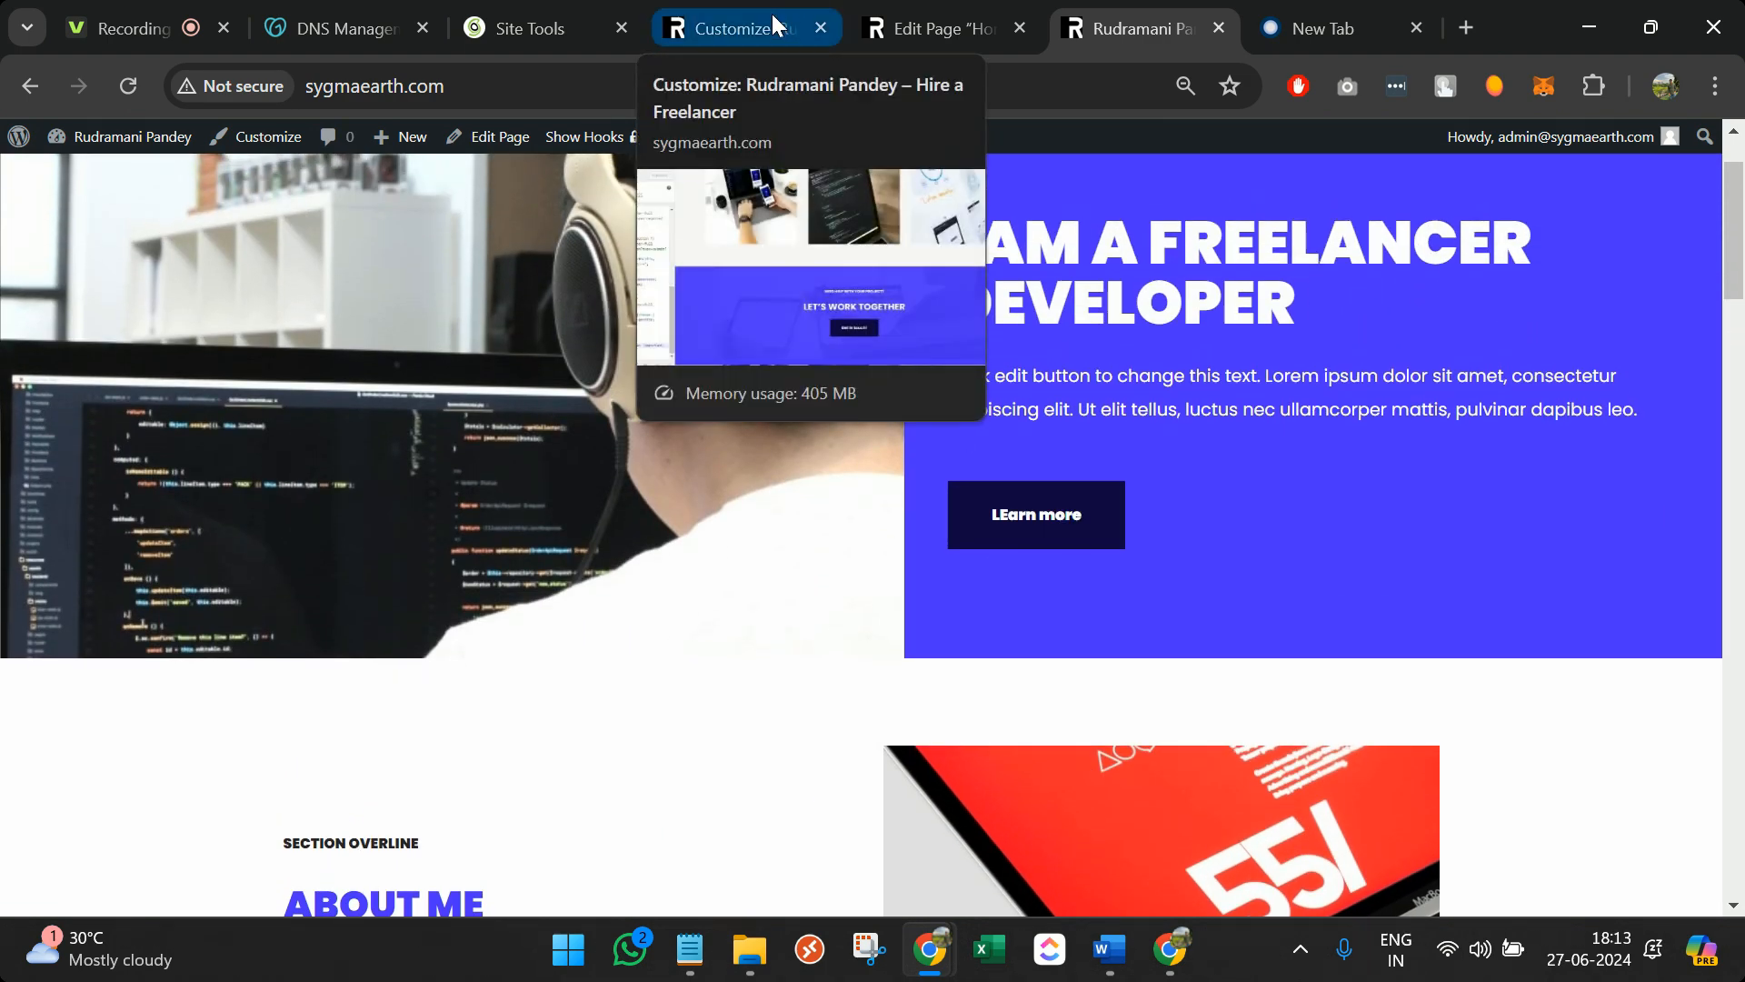
scroll(768, 656, up, 2)
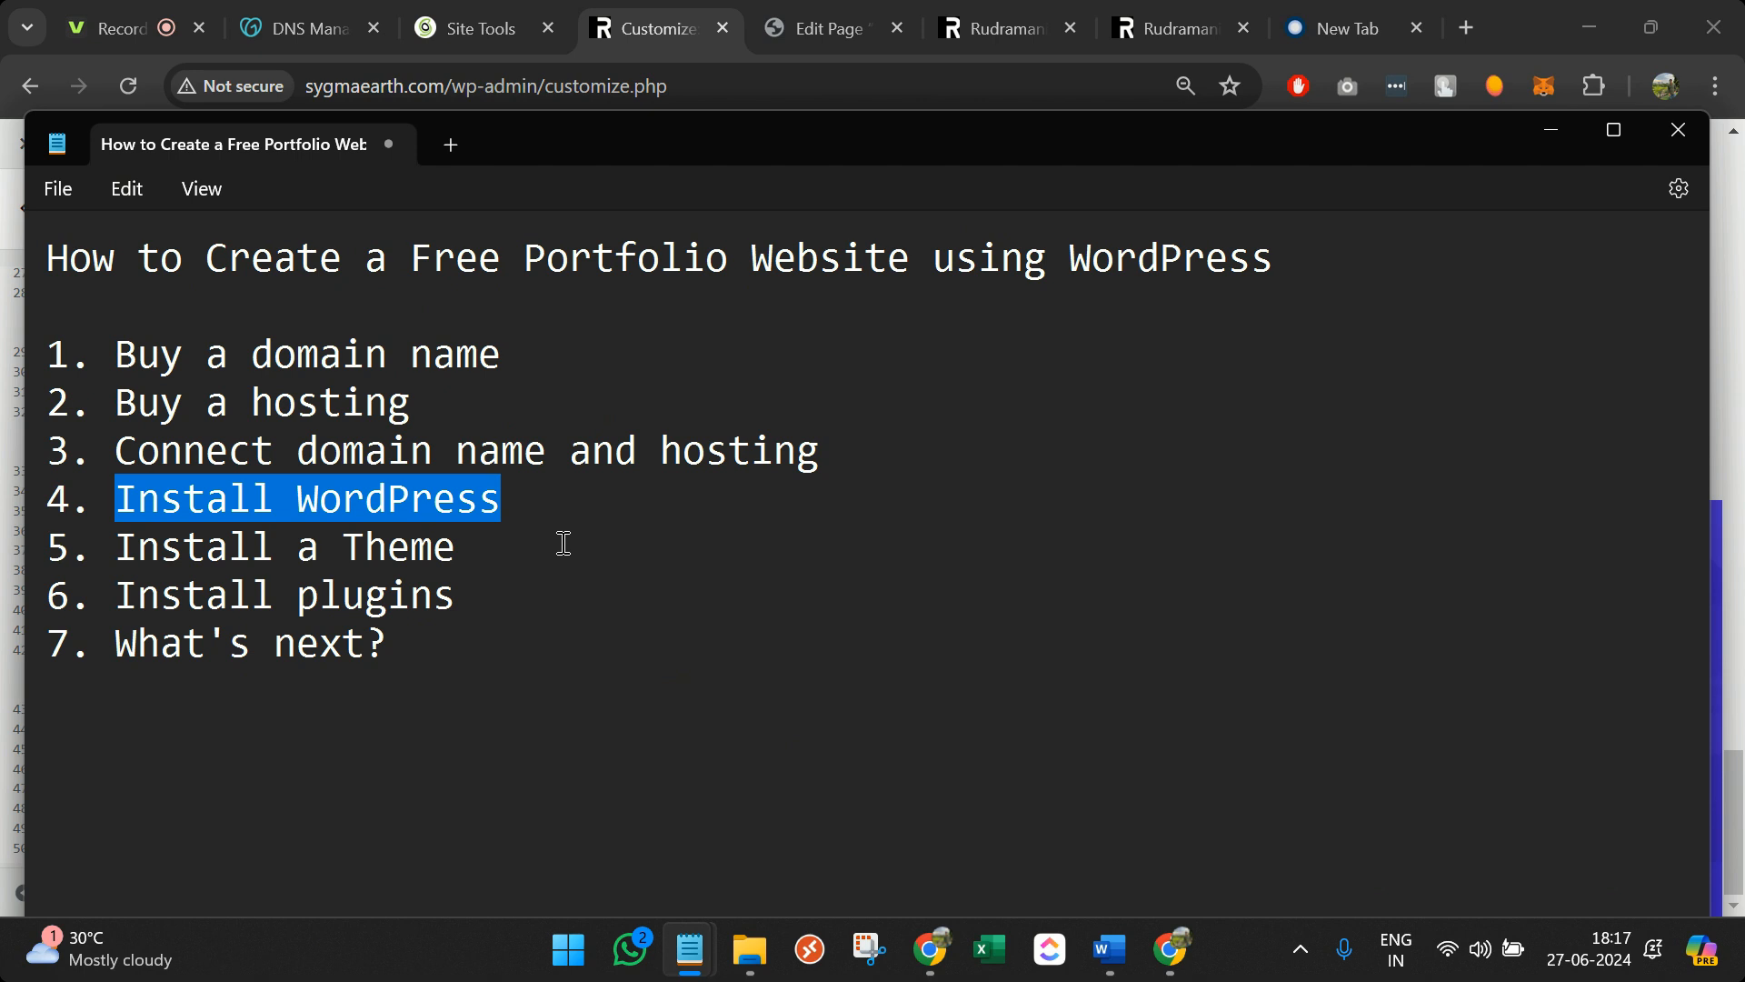
Highlight the Install a Theme, Install plugins and What's next? outline steps, then return to Chrome
drag(563, 543, 79, 533)
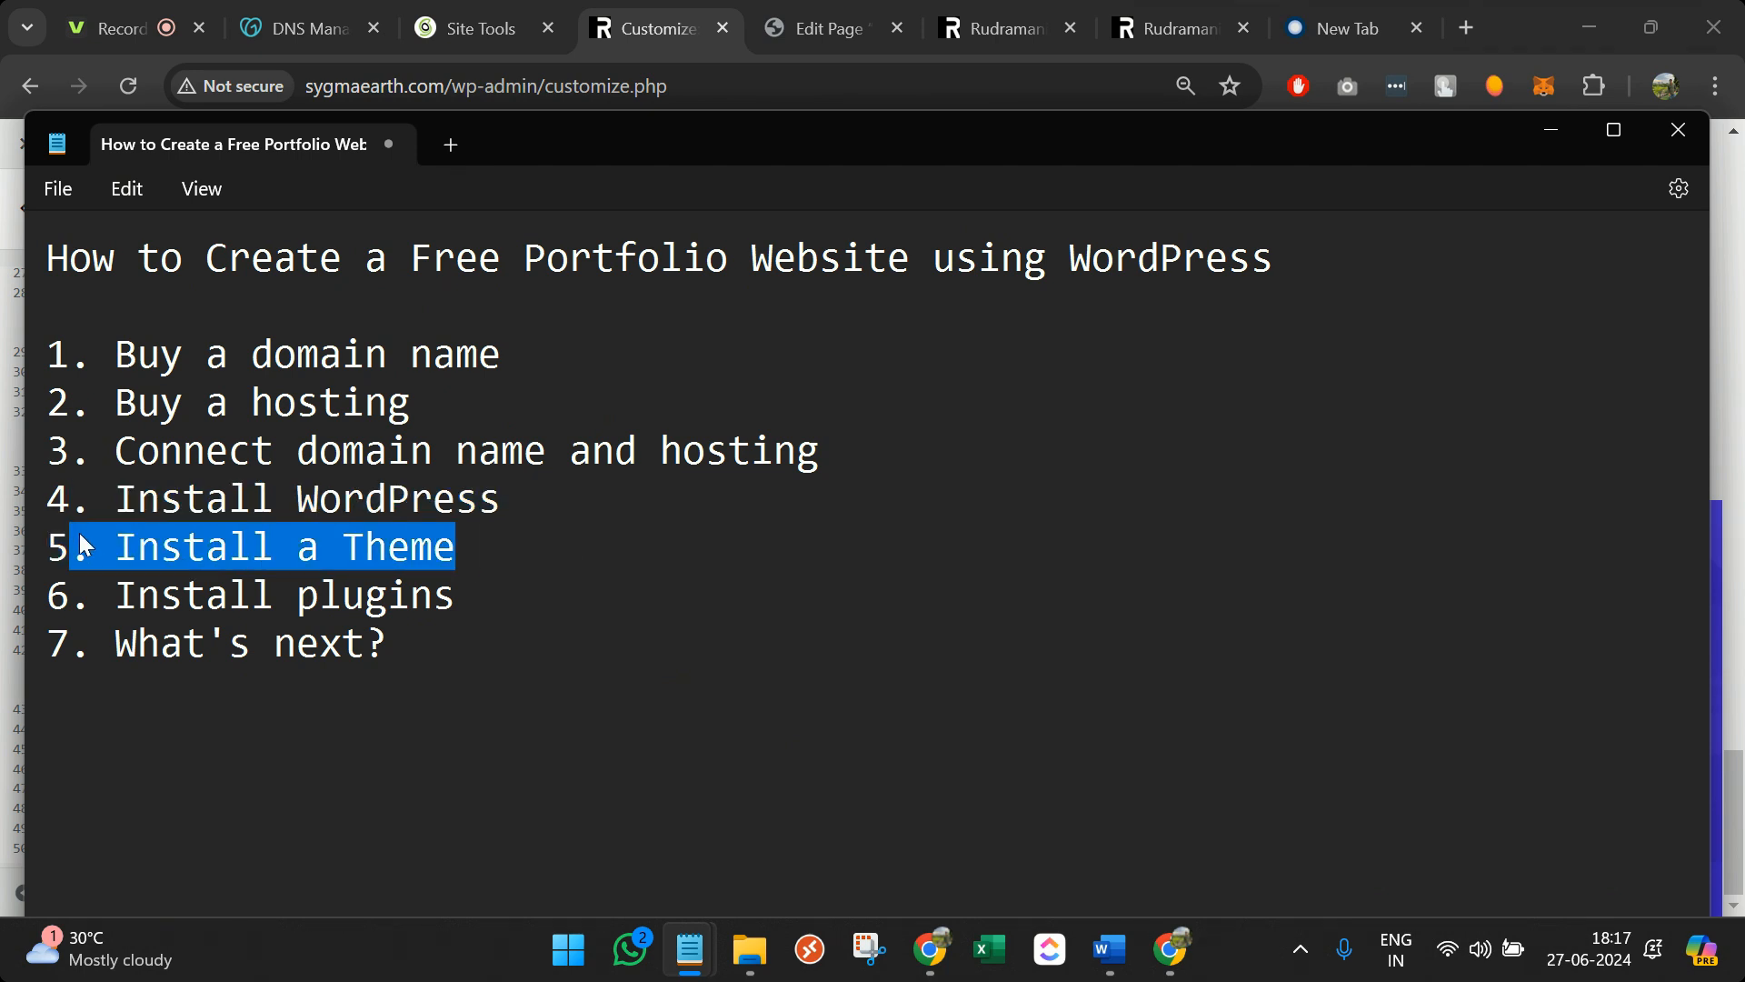
drag(489, 600, 116, 603)
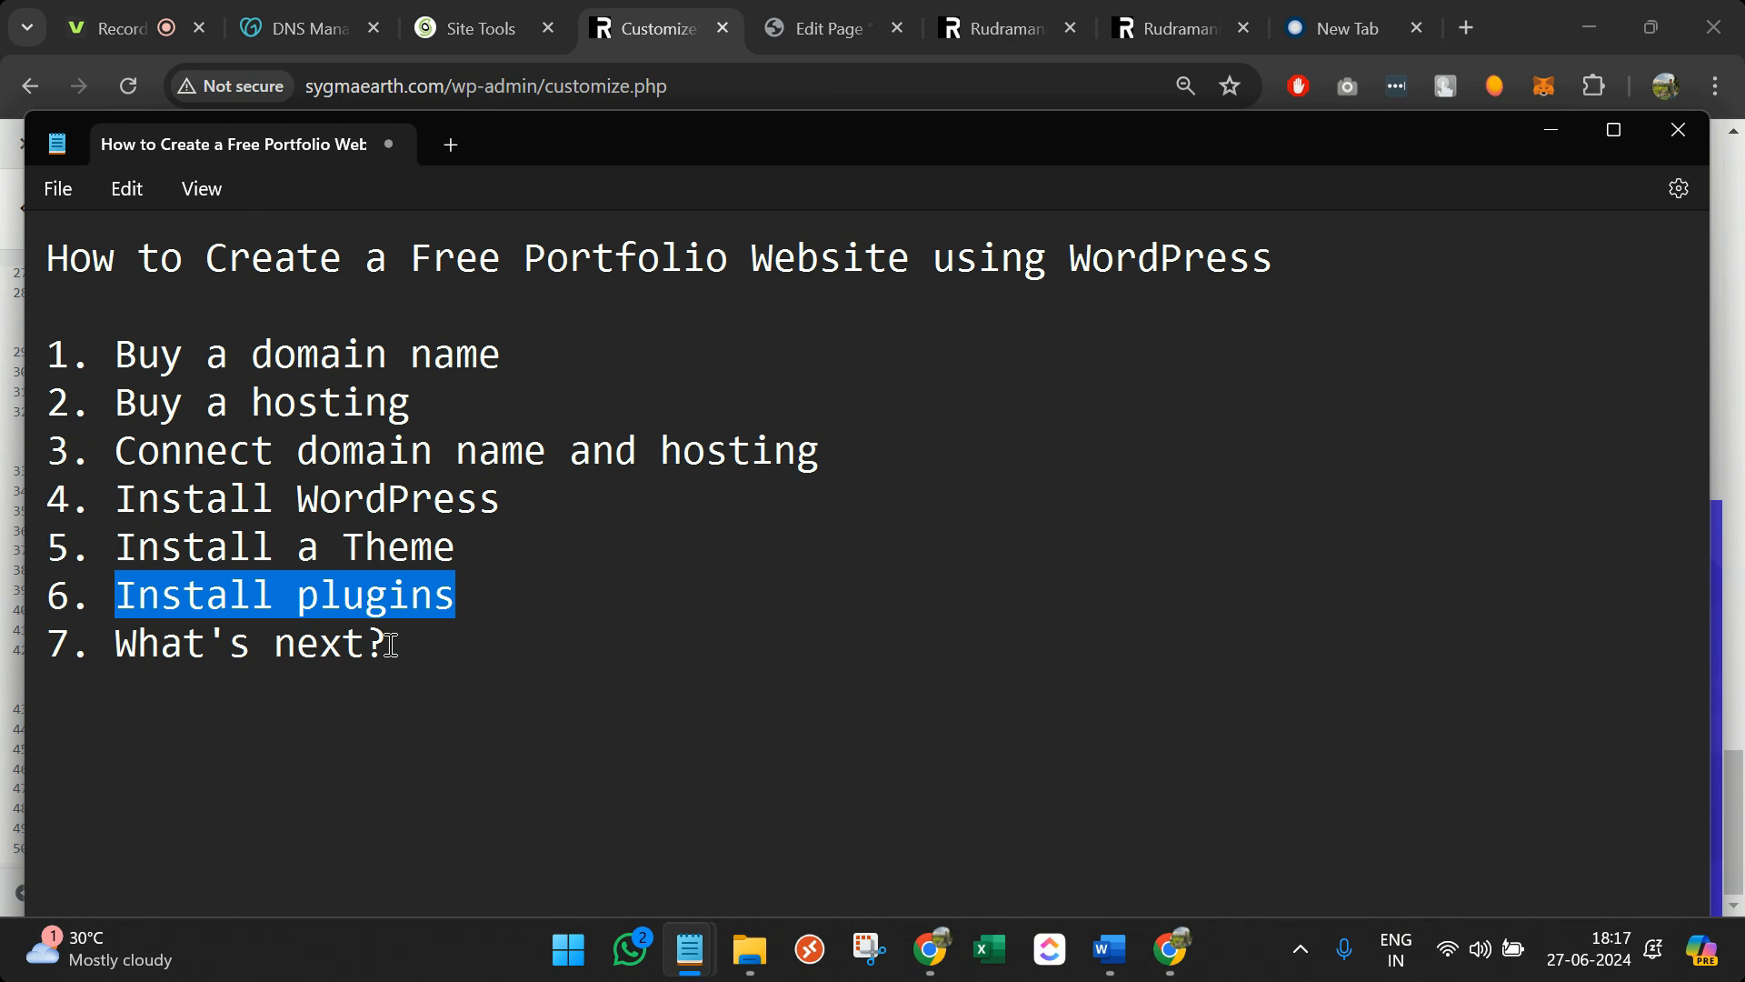
drag(390, 645, 160, 644)
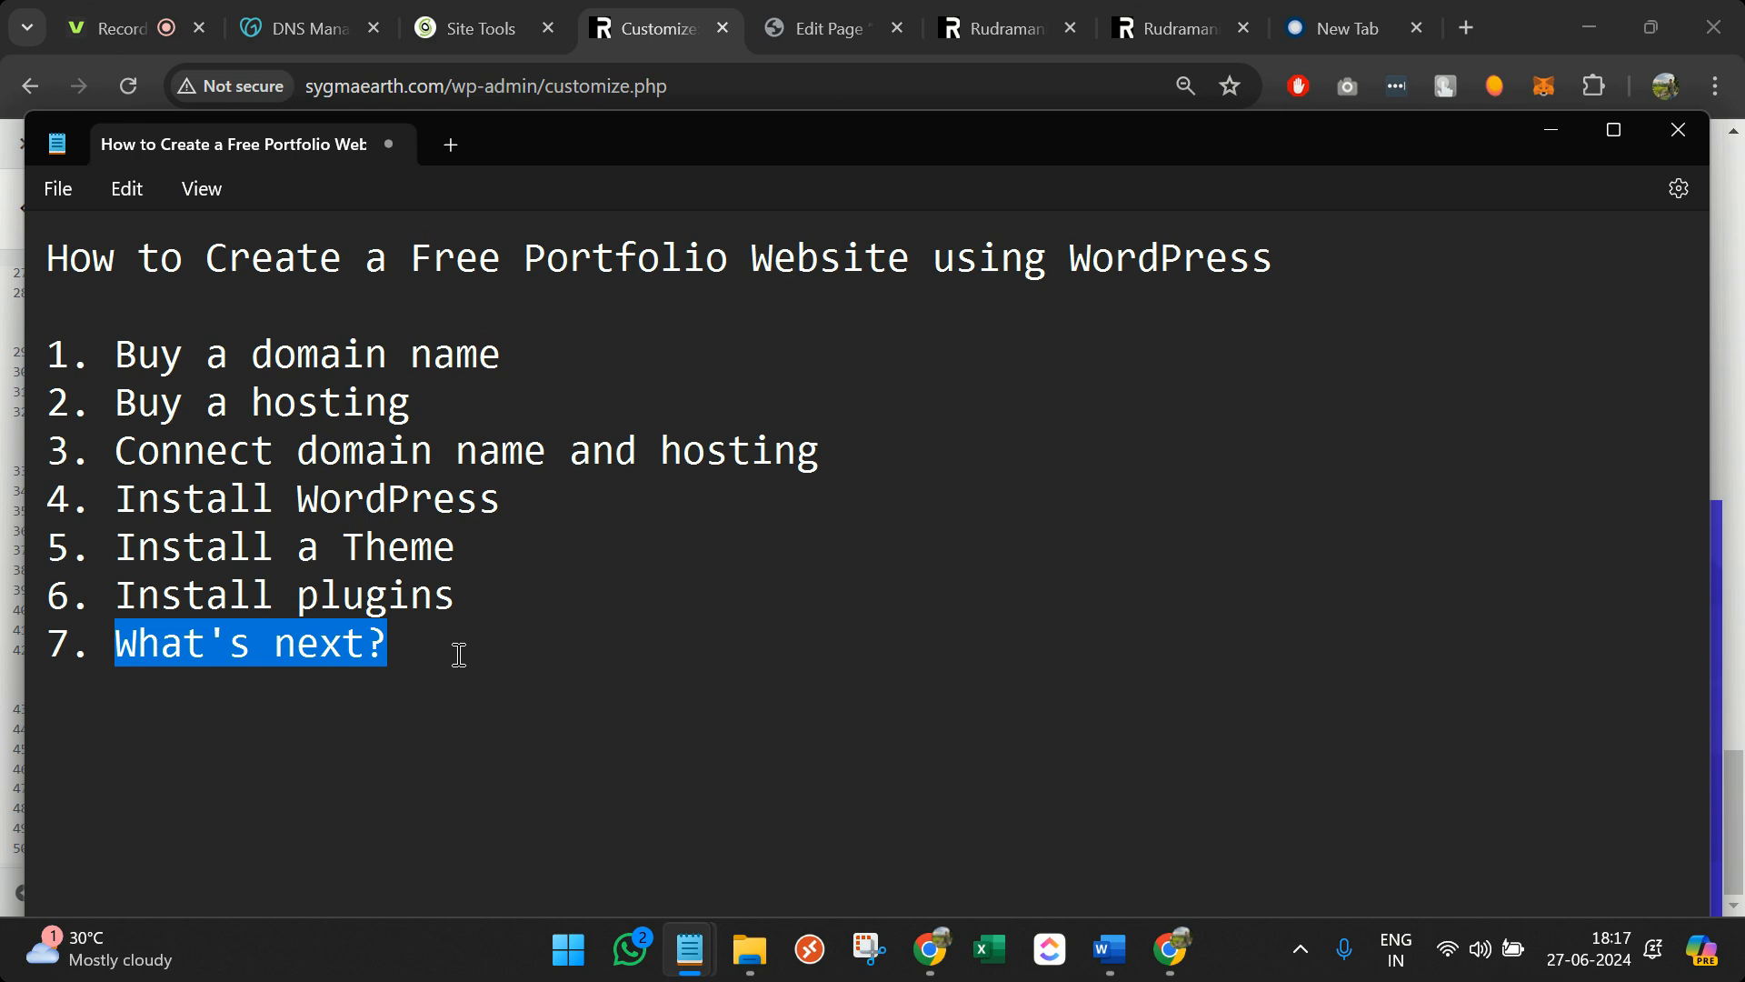
click(135, 13)
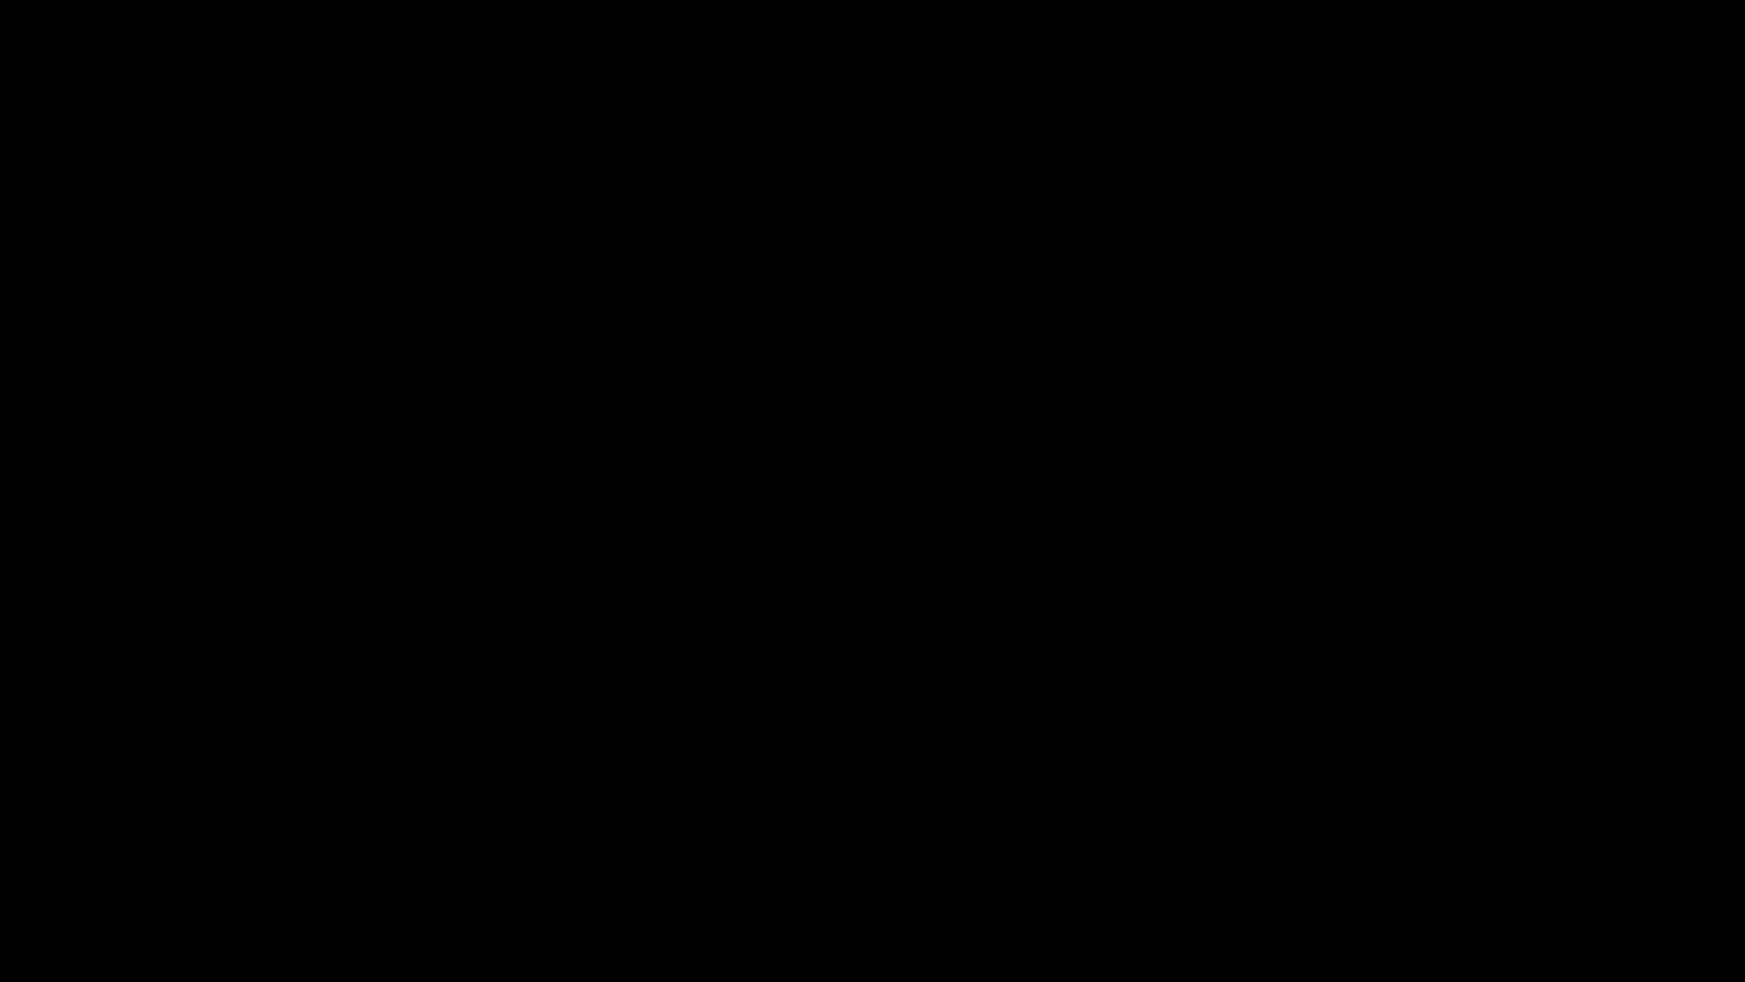